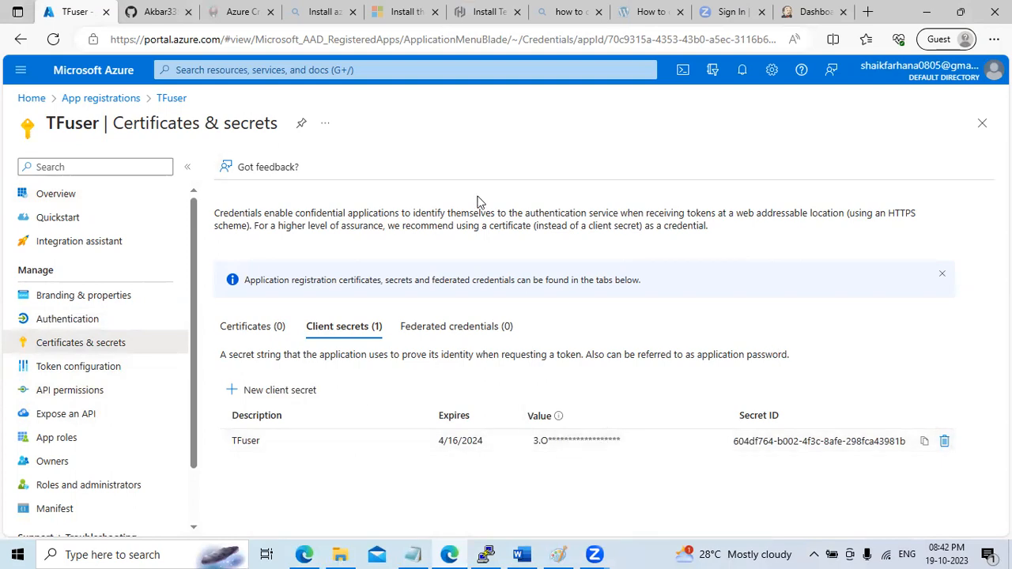
Return from GitHub to Azure Home and open the empty Virtual machines list
left_click(156, 13)
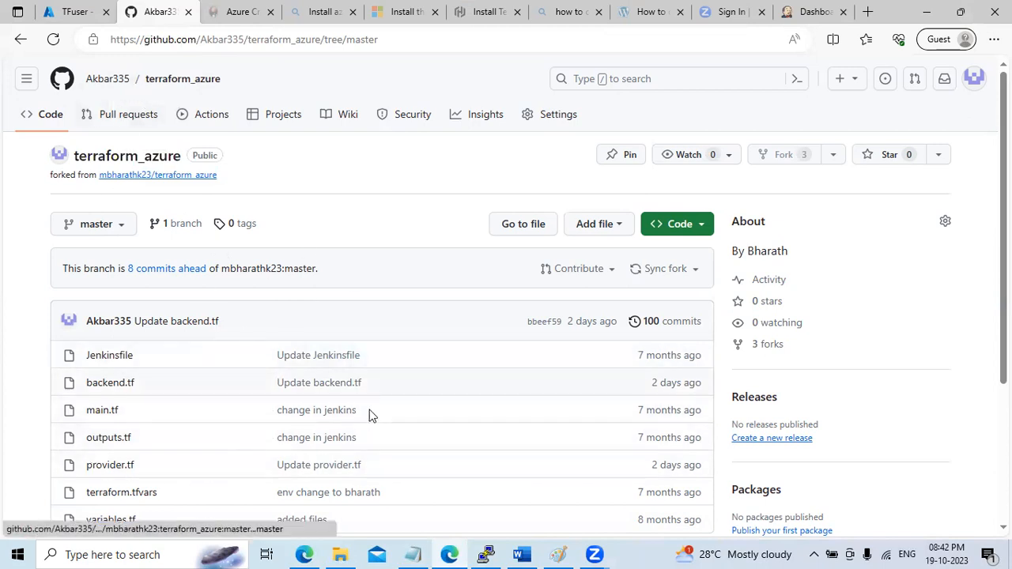
left_click(75, 11)
left_click(32, 98)
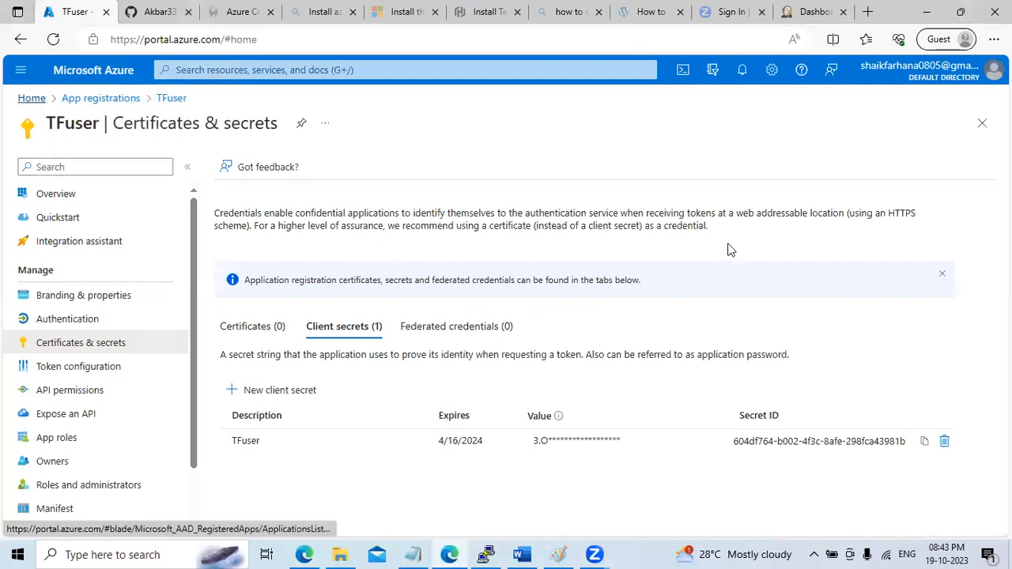
left_click(377, 186)
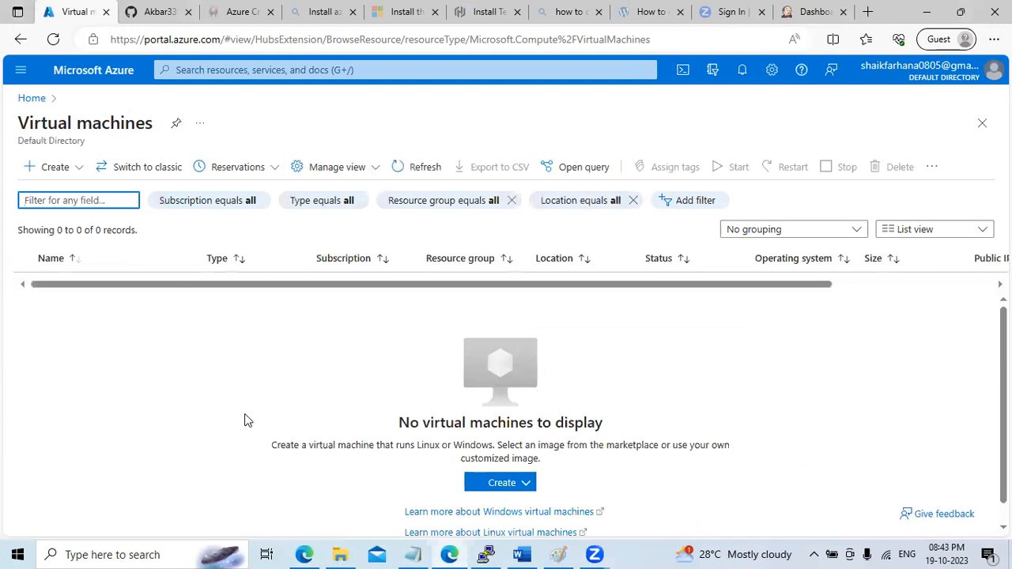
Start an Azure virtual machine in new resource group YT-RG and name it jenkins
left_click(496, 484)
left_click(535, 285)
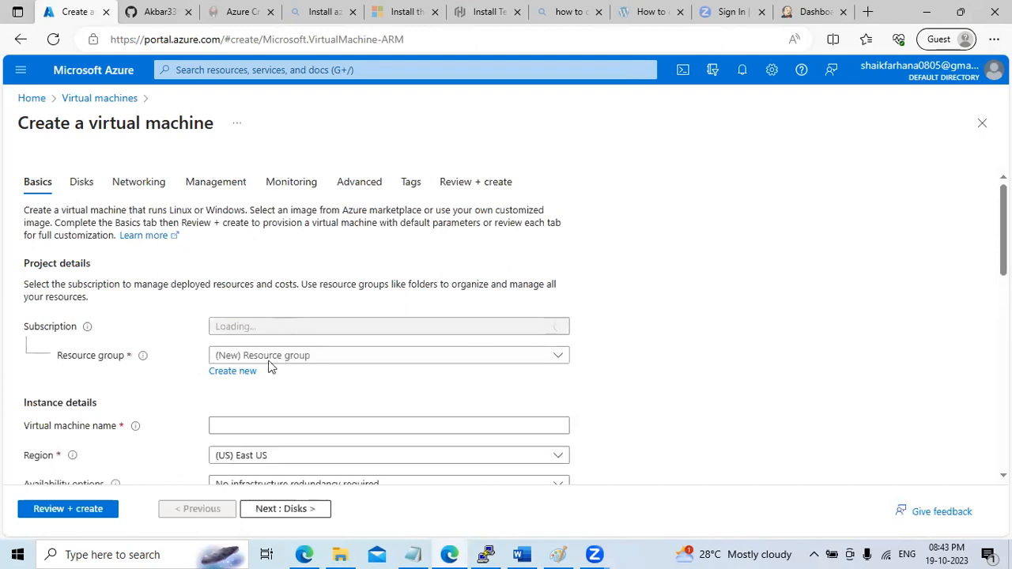
left_click(231, 374)
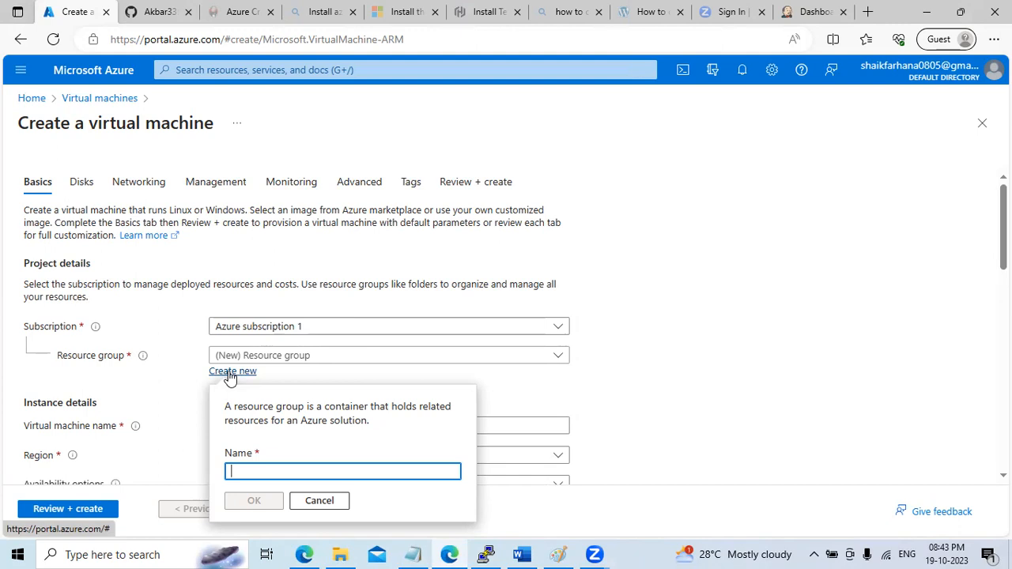
type("YT-RG")
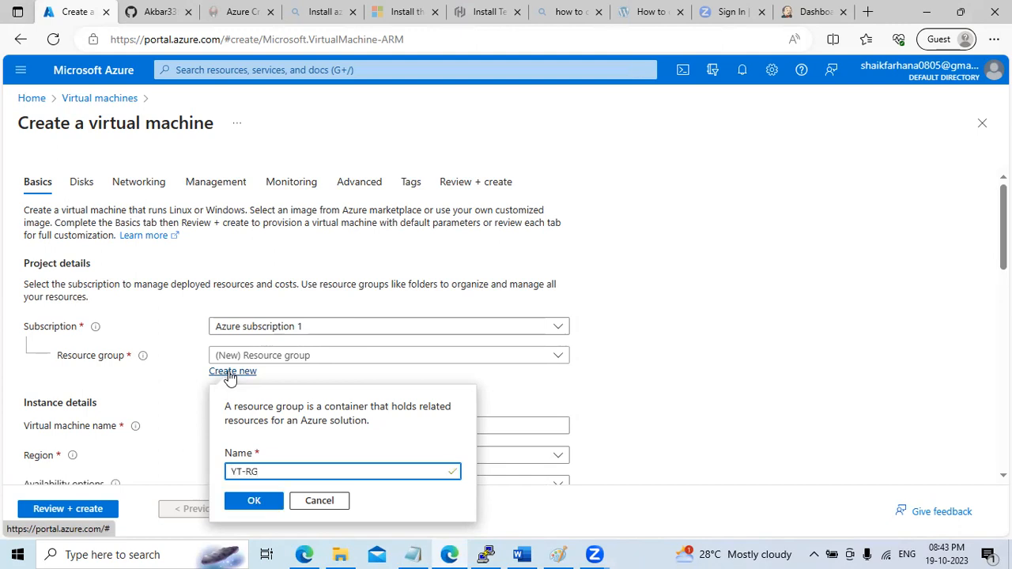
left_click(253, 501)
left_click(250, 426)
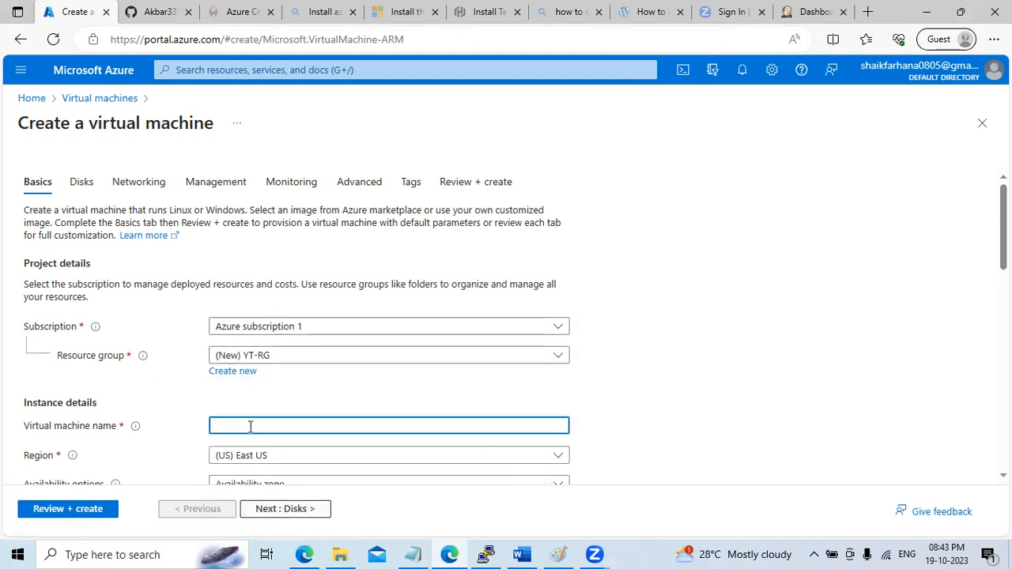
type("jenkins")
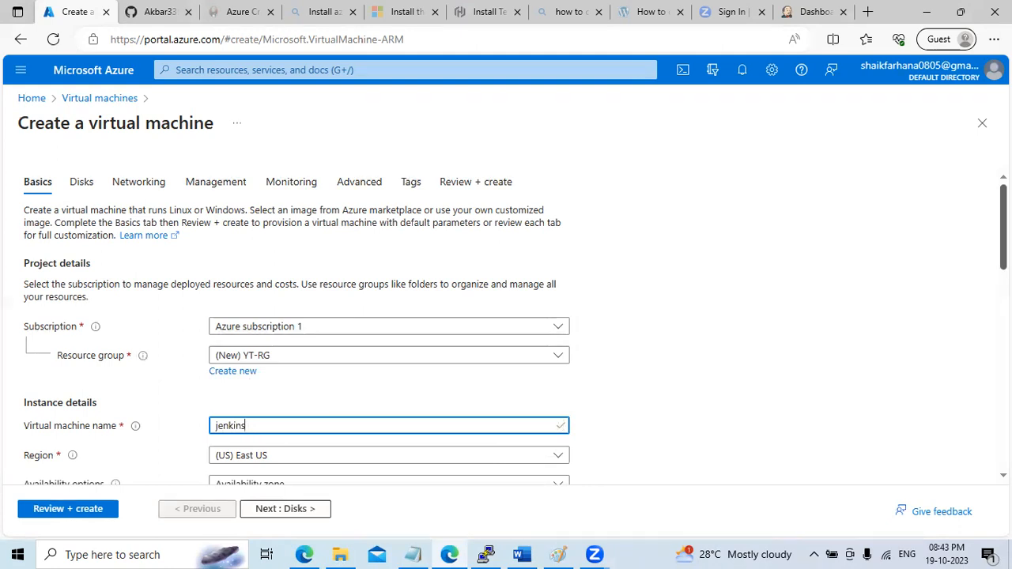
Switch the VM to password authentication and enter an admin username, password and confirmation
scroll(344, 278, "down", 2)
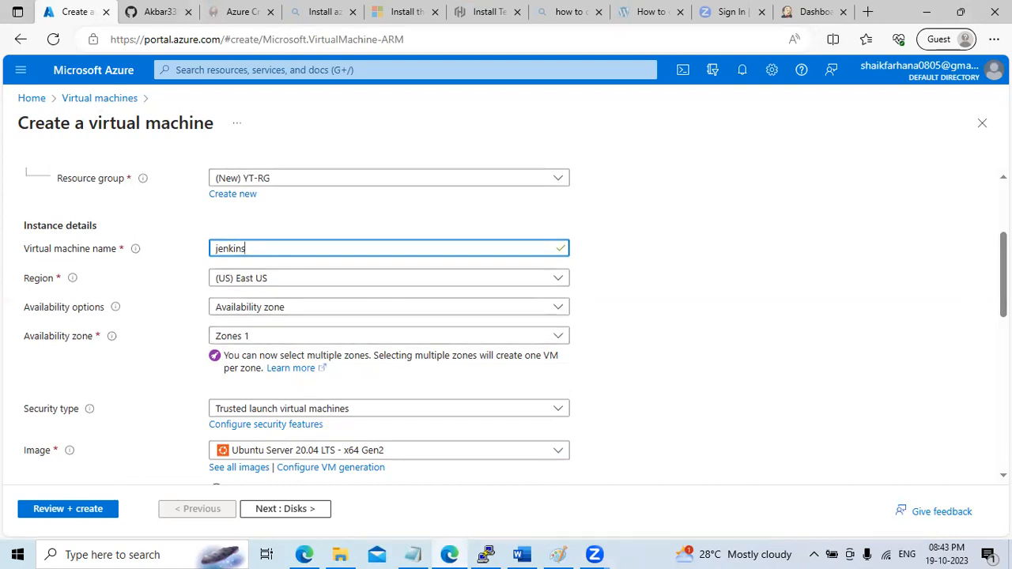
scroll(389, 317, "down", 2)
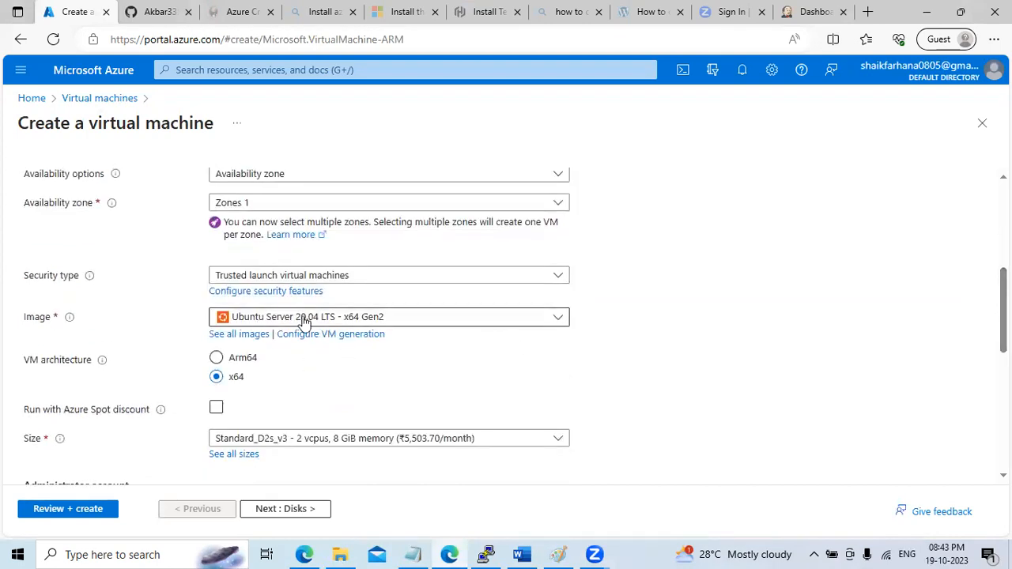
scroll(304, 320, "down", 2)
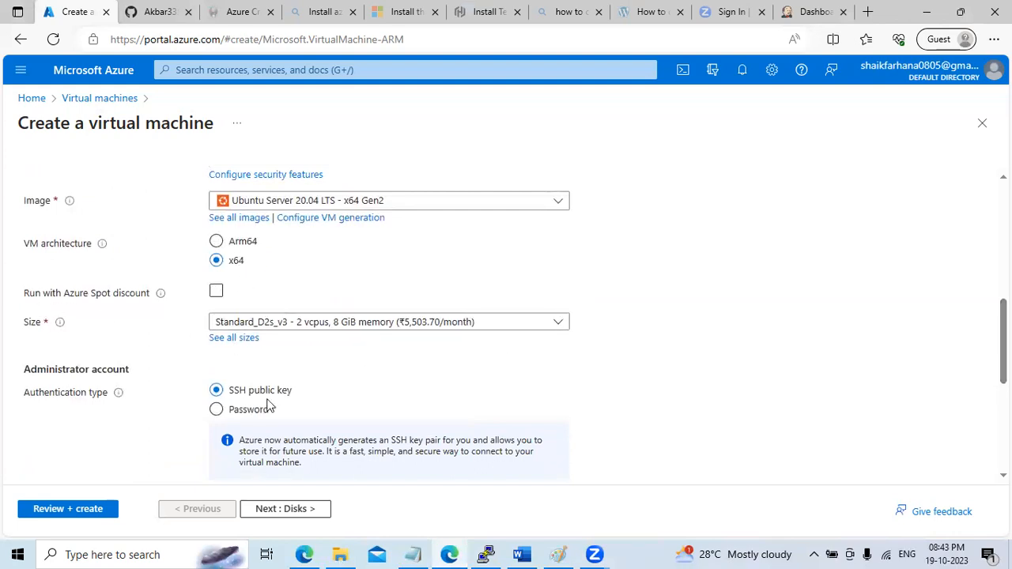
left_click(244, 409)
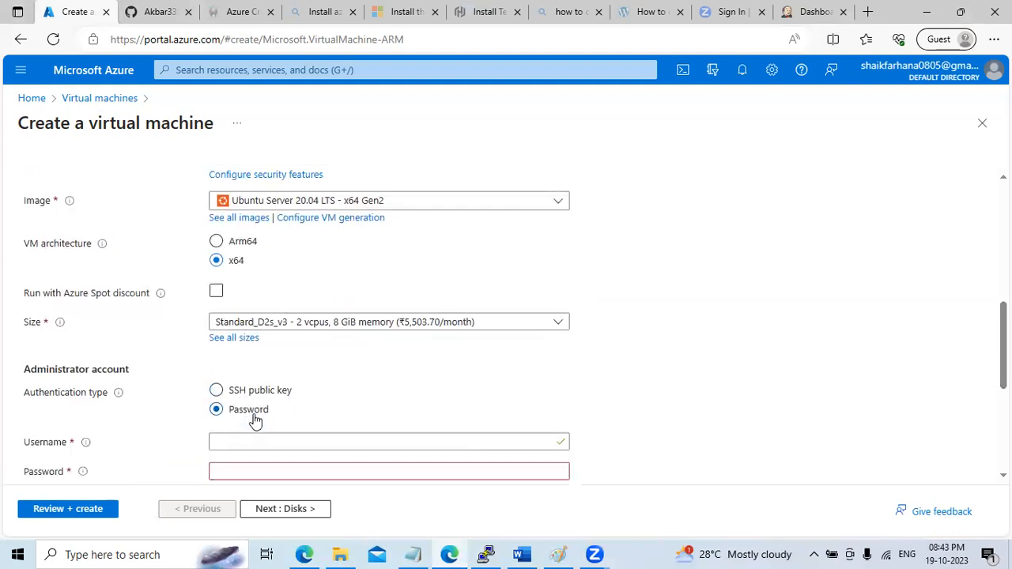
scroll(234, 362, "down", 2)
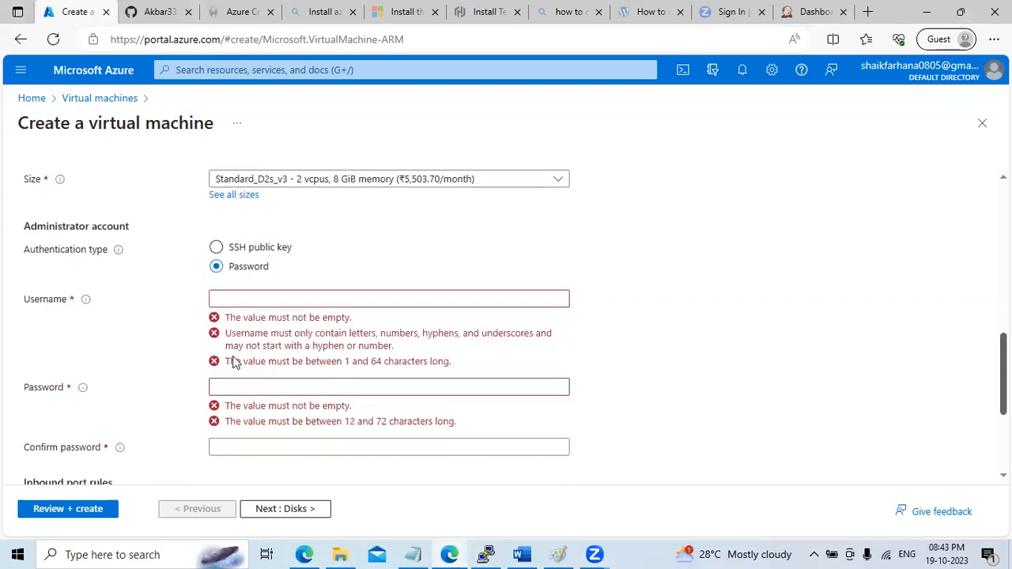
left_click(262, 295)
type("aureadmin")
key("Tab")
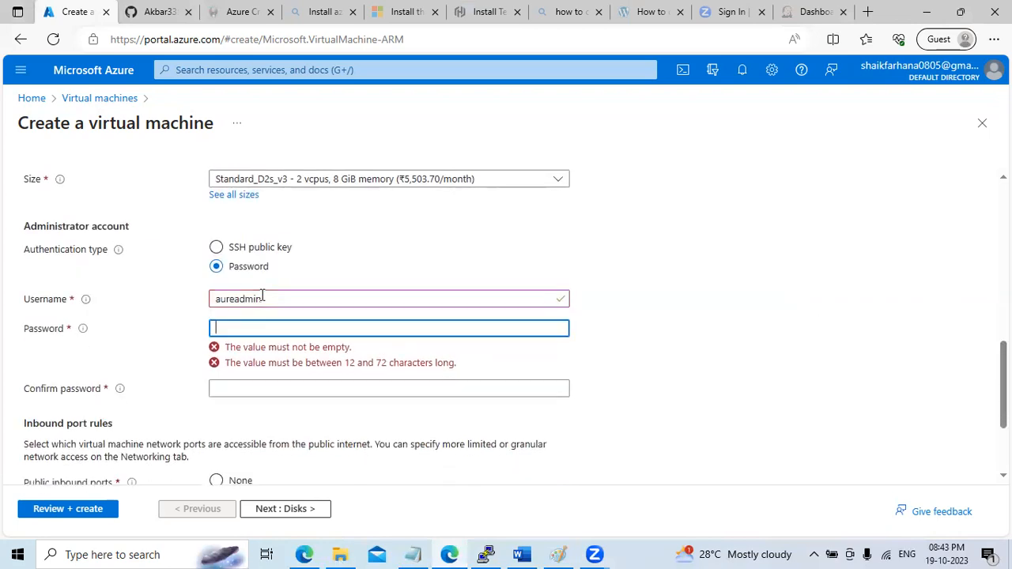
type("•")
key("Tab")
type("••")
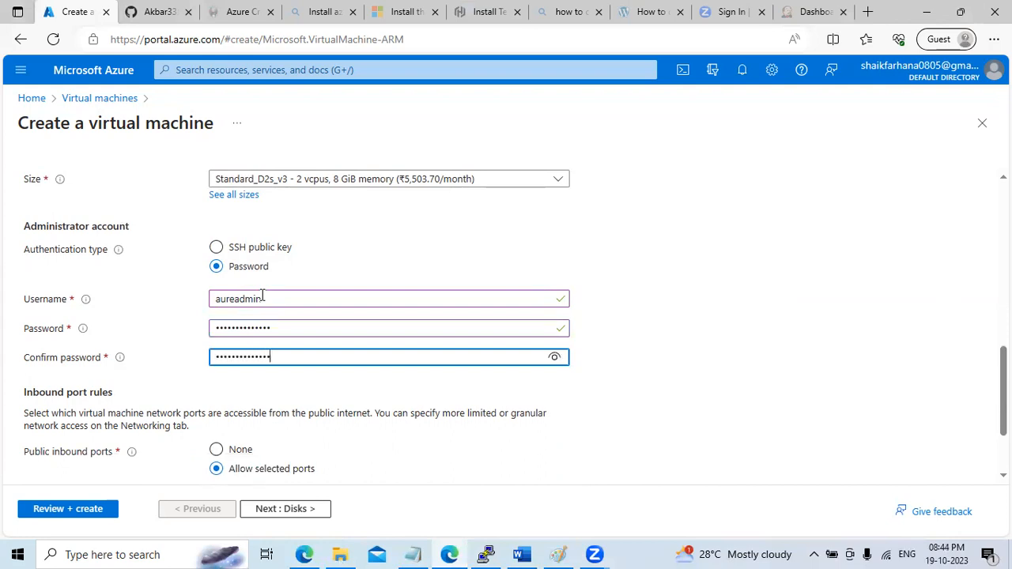
Check the Notepad notes, then put them away and return to the VM form
left_click(413, 554)
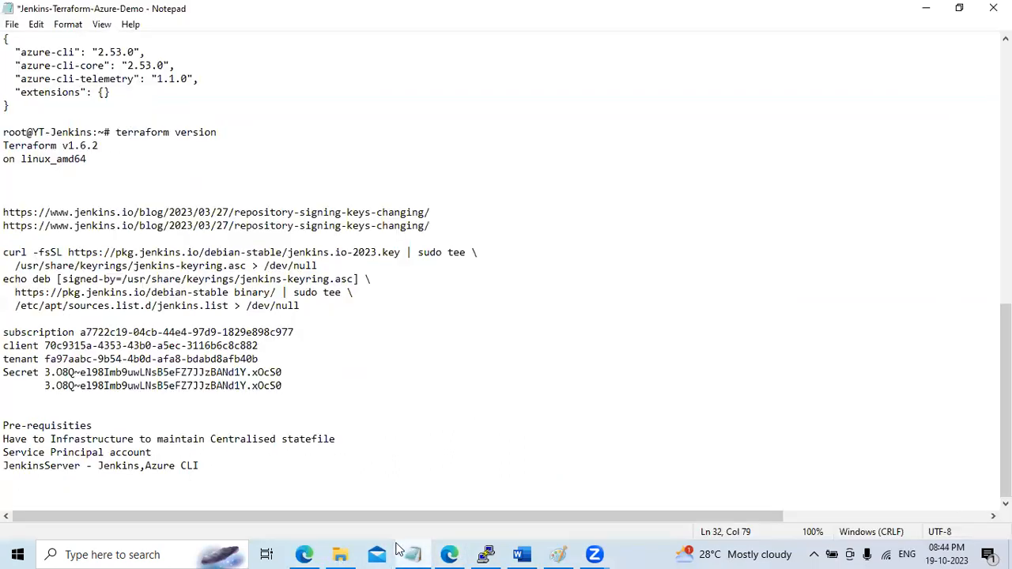
scroll(319, 154, "up", 15)
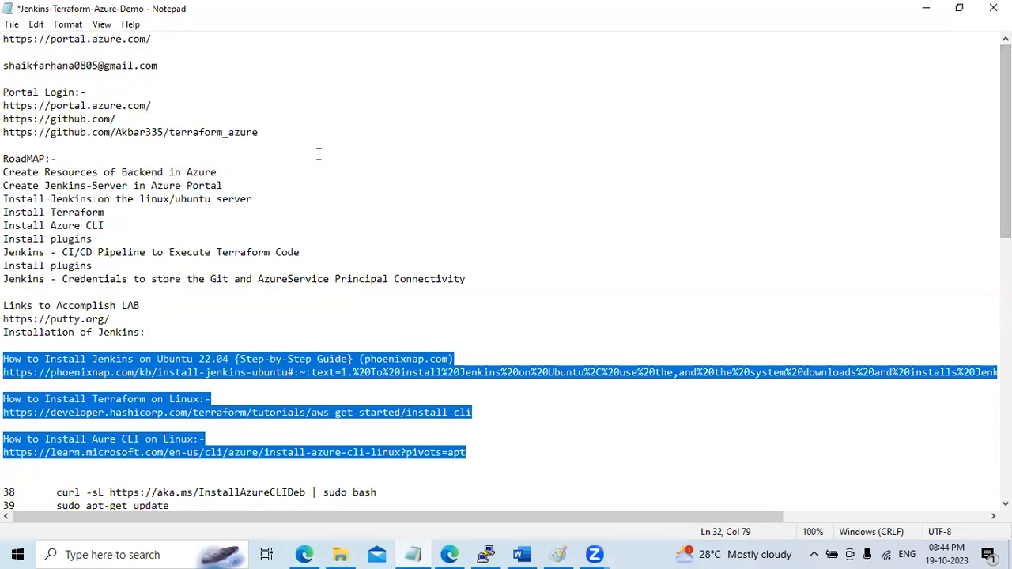
left_click_drag(234, 133, 241, 133)
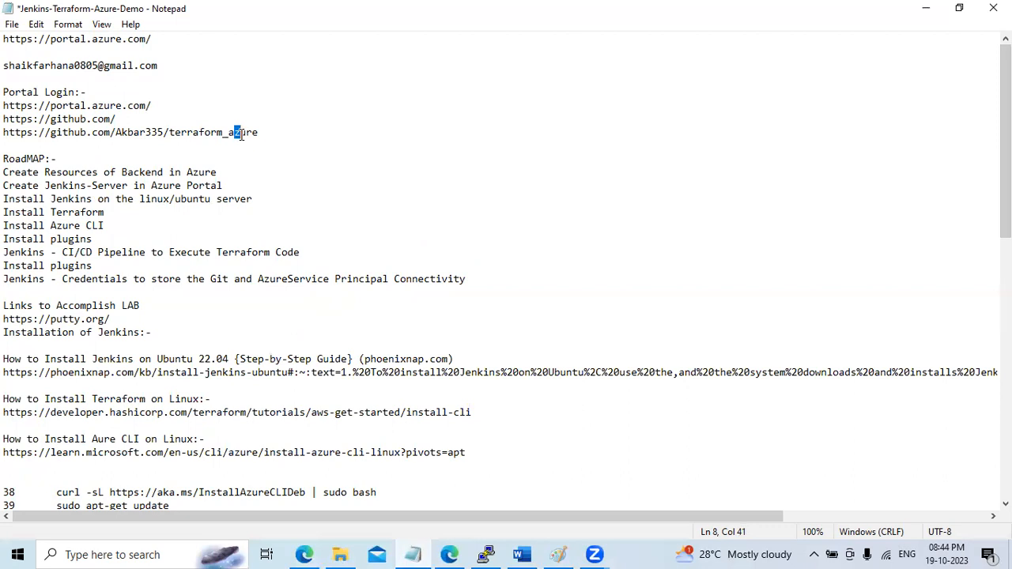
left_click(926, 8)
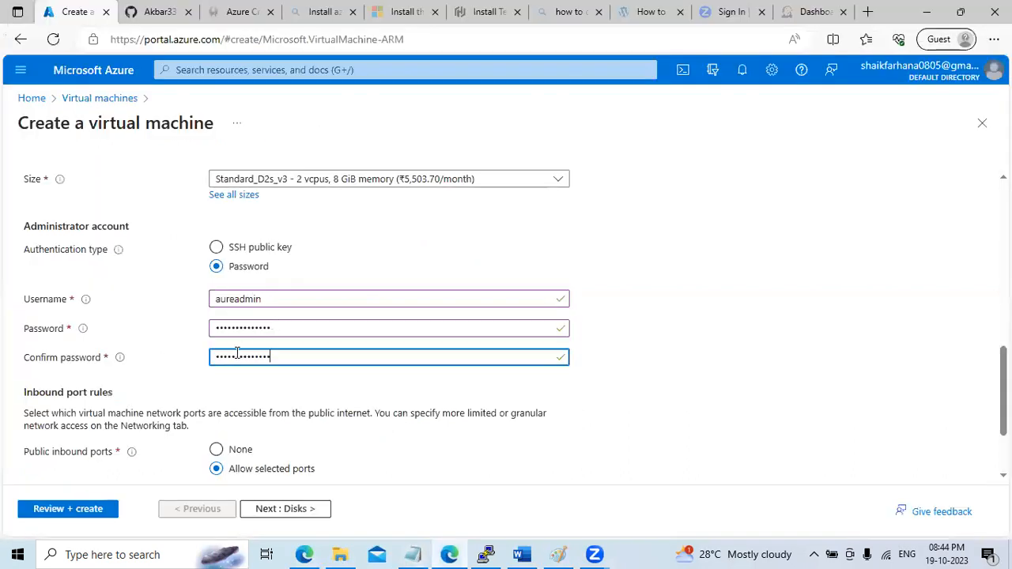
Change the administrator username to jenkinsadmin
left_click(223, 299)
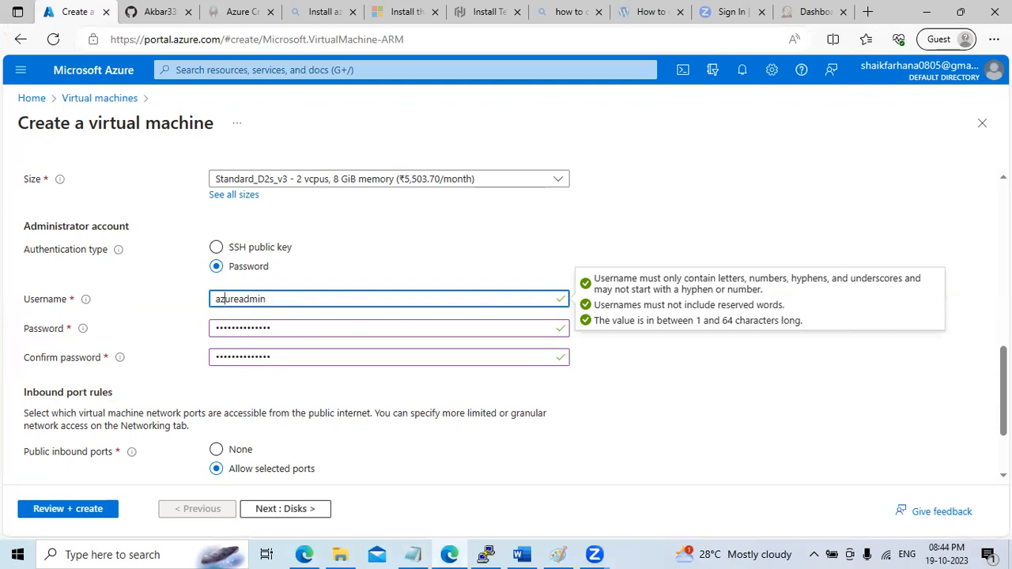
scroll(314, 287, "down", 1)
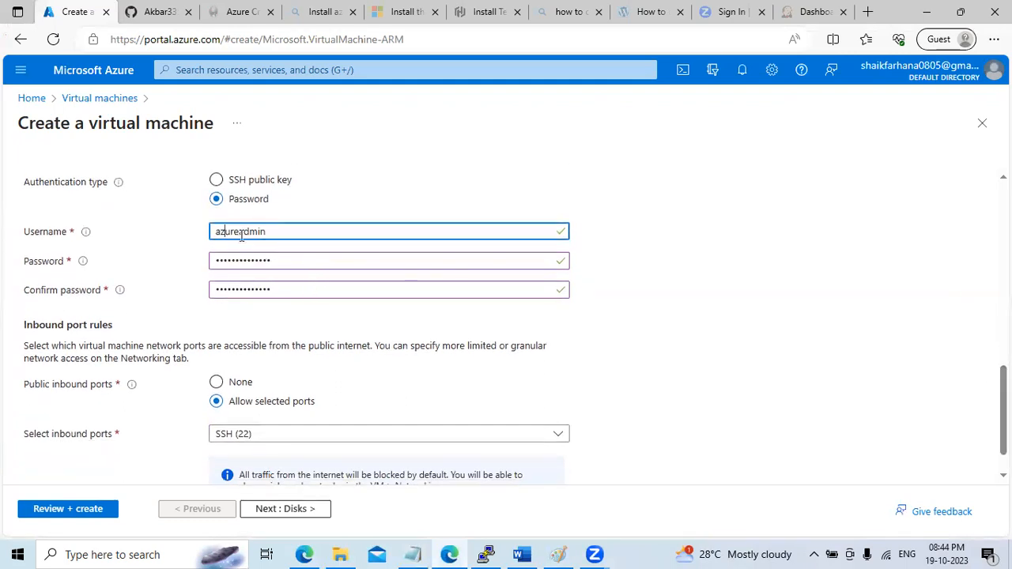
left_click_drag(239, 231, 176, 227)
type("jenkins")
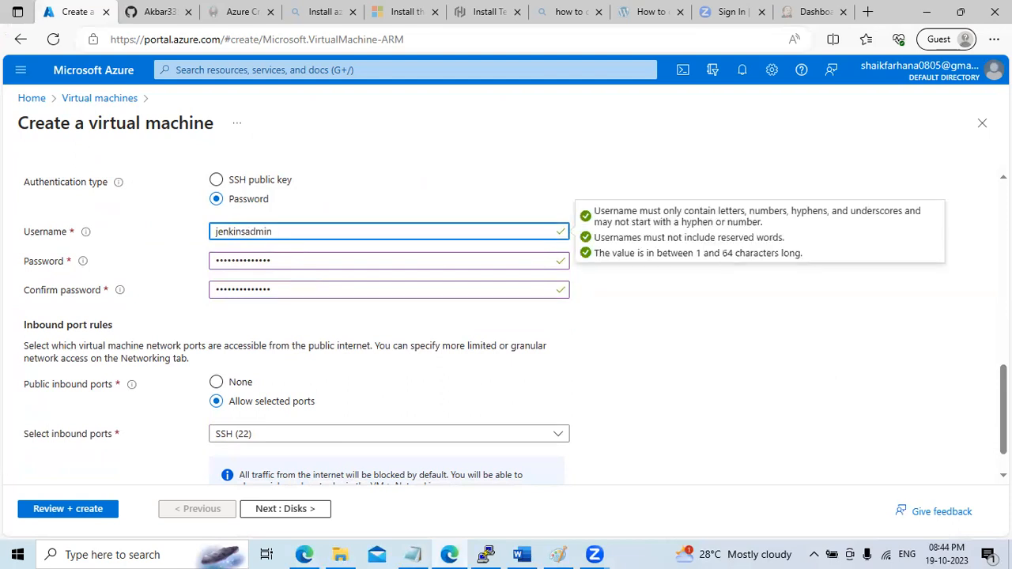
Allow inbound HTTP (80) and HTTPS (443) alongside SSH (22), then continue to Disks
scroll(515, 329, "down", 1)
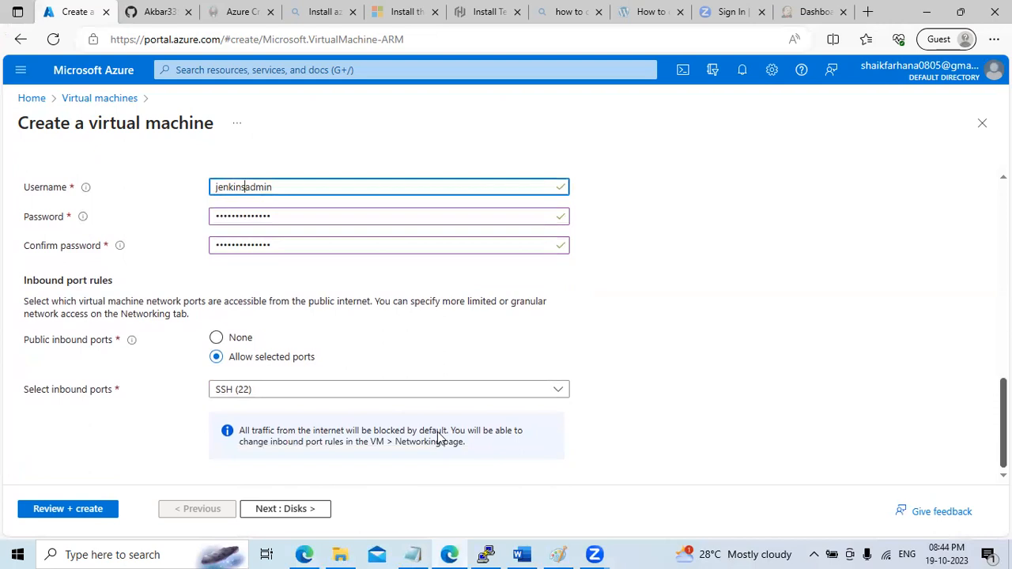
left_click(319, 392)
left_click(279, 419)
left_click(284, 437)
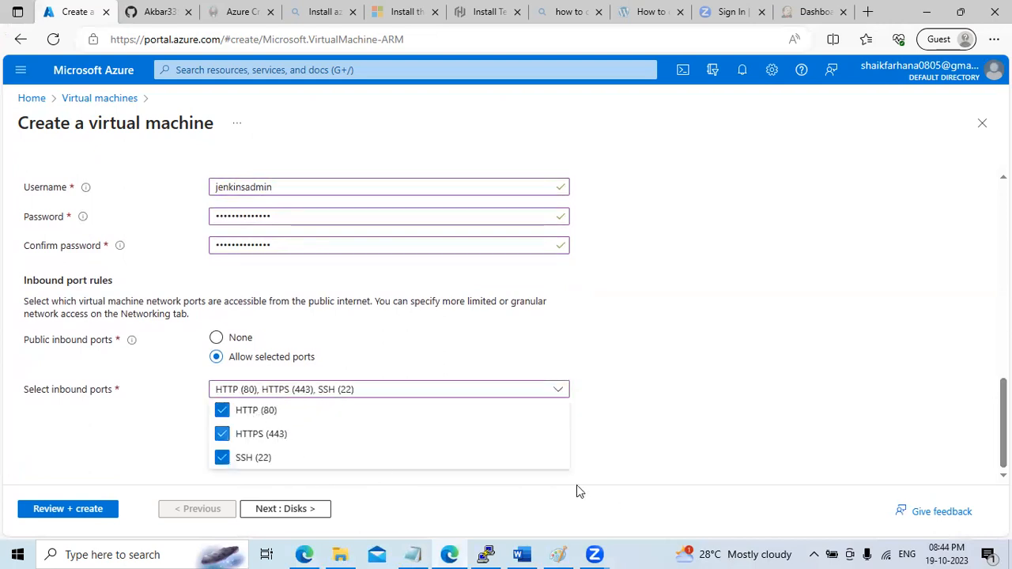
left_click(293, 513)
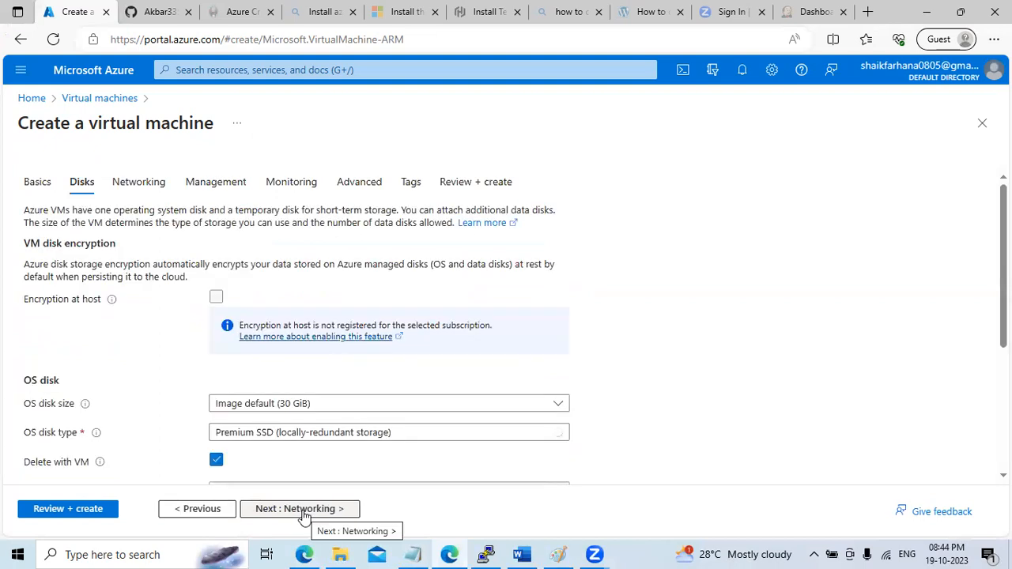
Advance the VM form through Networking, Management, Monitoring and Advanced to Tags with defaults
left_click_drag(1008, 214, 1008, 253)
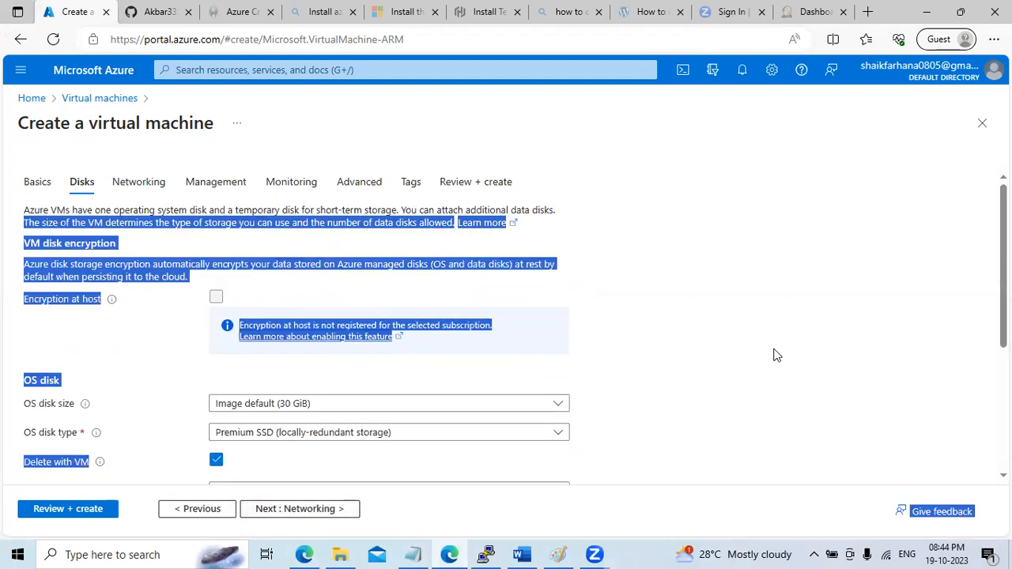
left_click(728, 292)
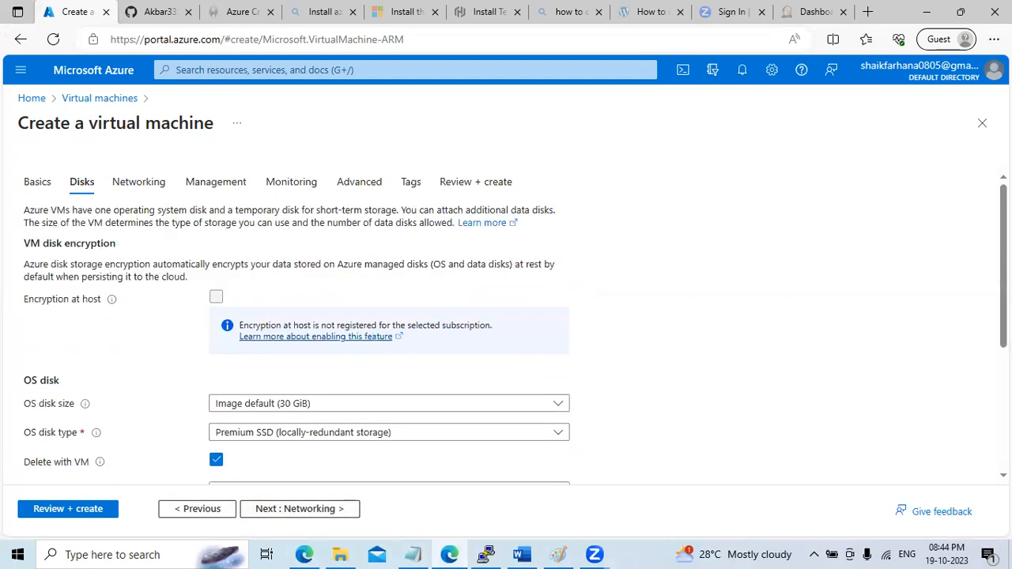
scroll(506, 324, "down", 1)
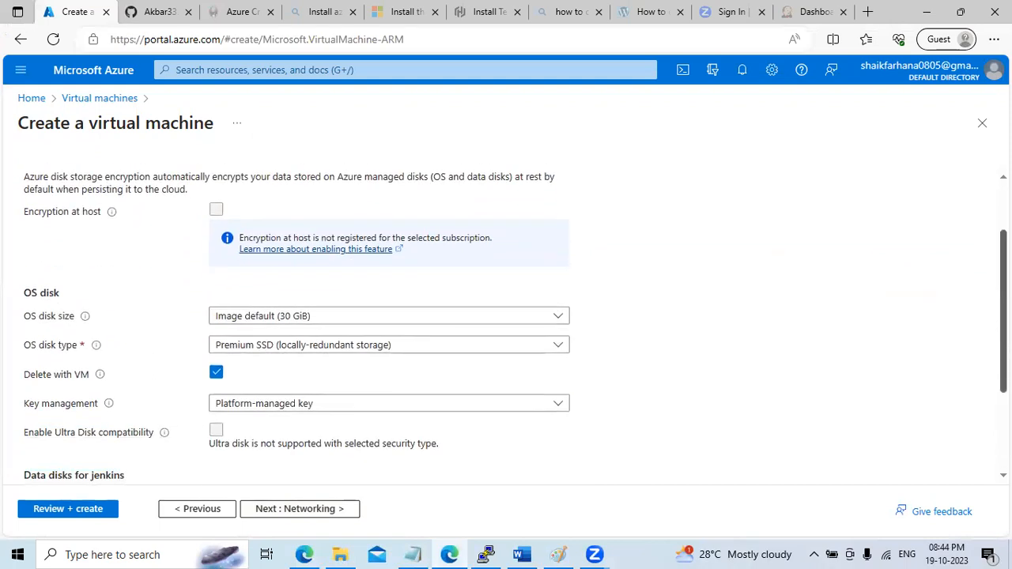
scroll(506, 324, "down", 1)
scroll(506, 324, "down", 1)
left_click(314, 508)
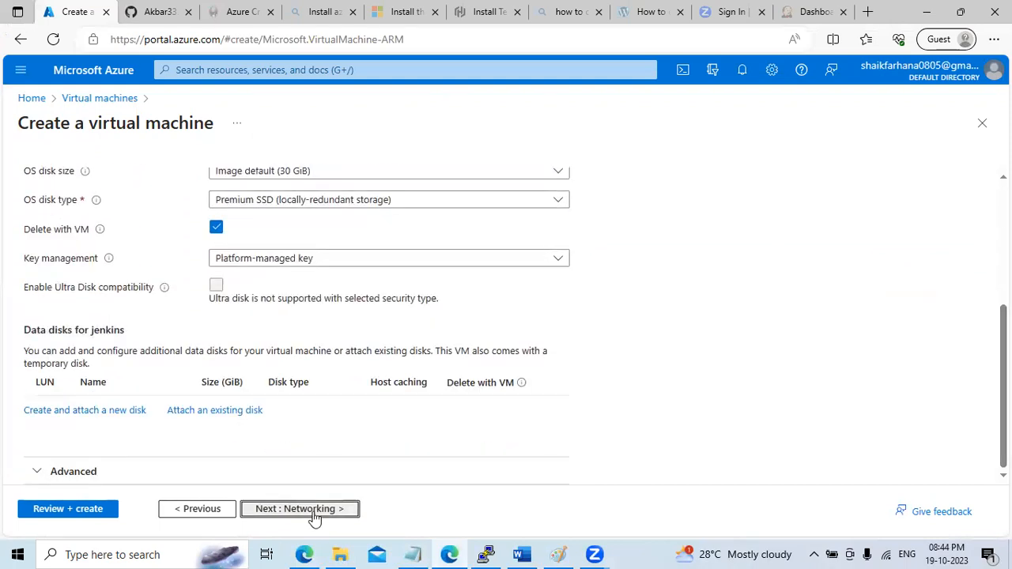
left_click(313, 514)
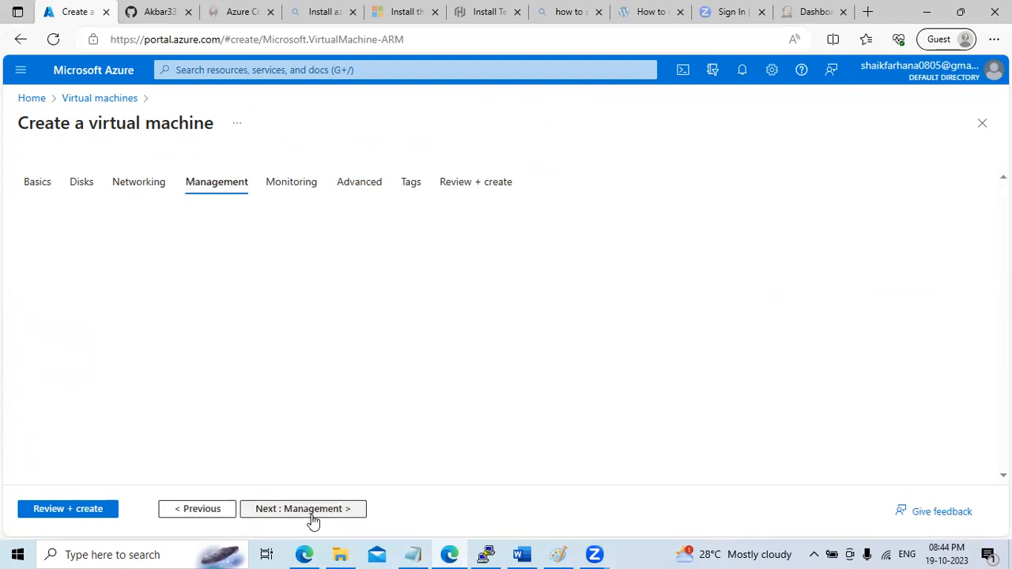
left_click(312, 512)
left_click(313, 512)
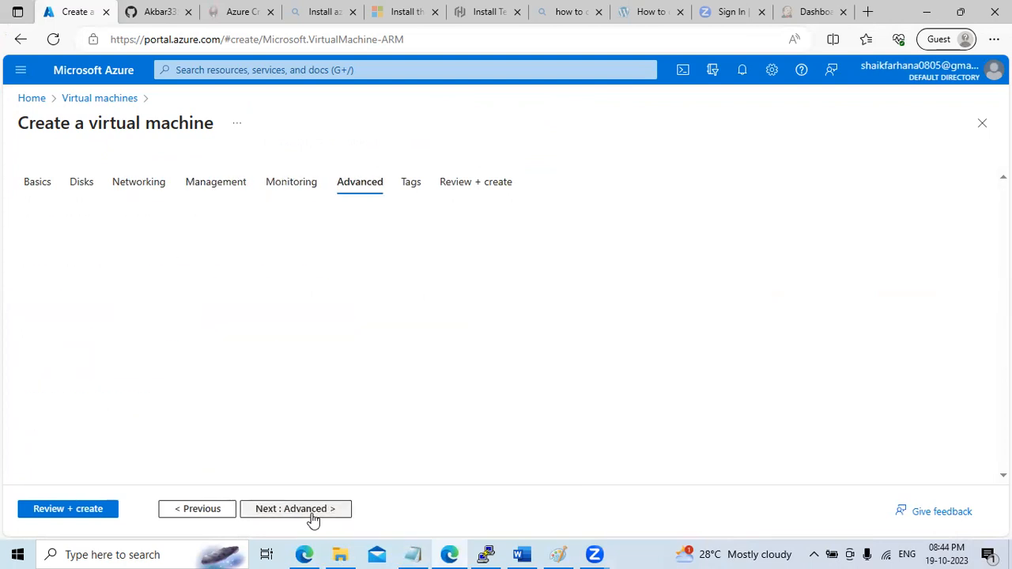
left_click(313, 513)
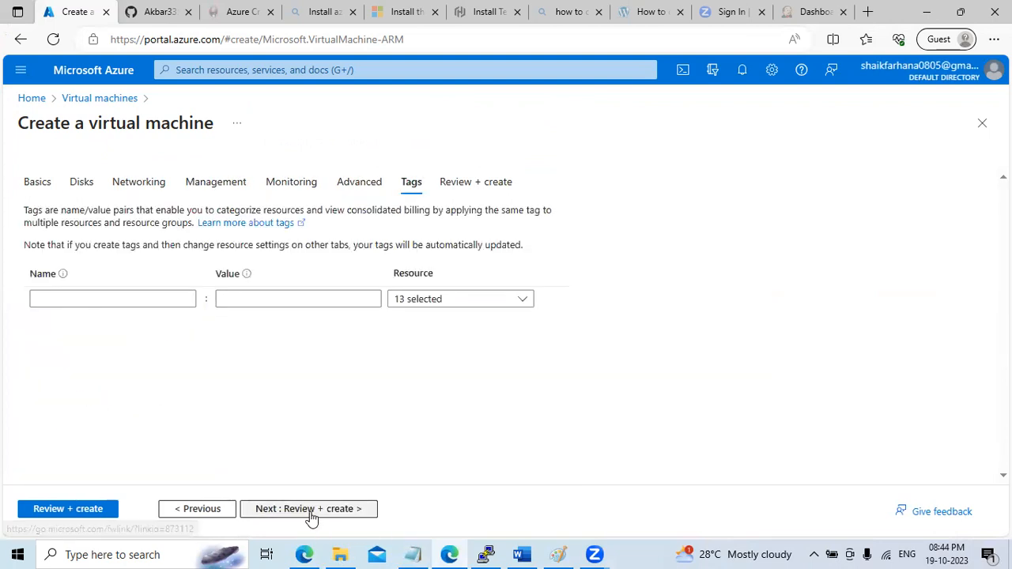
Review and create the jenkins VM in YT-RG, then bring up the Notepad notes
left_click(311, 512)
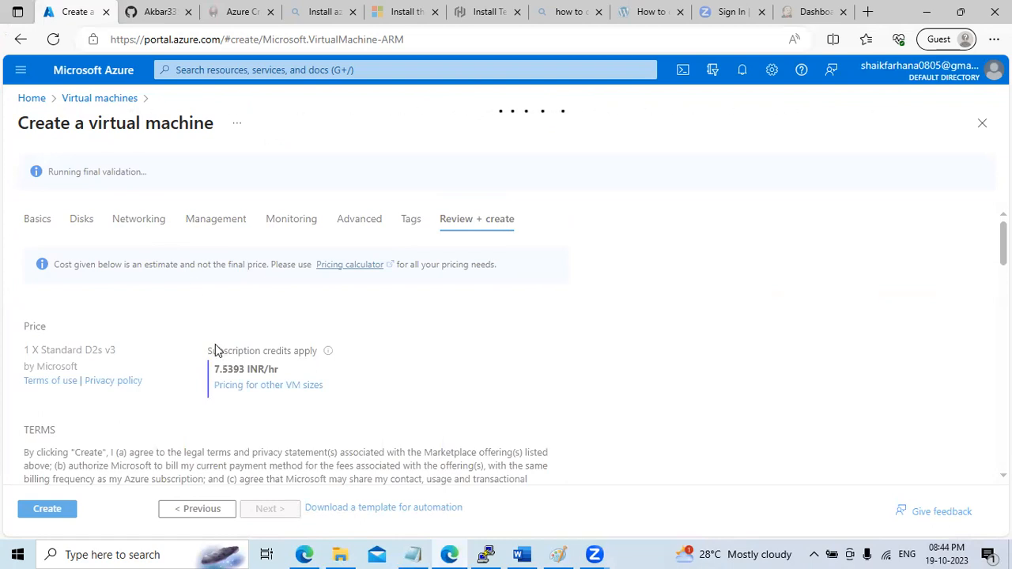
left_click(60, 509)
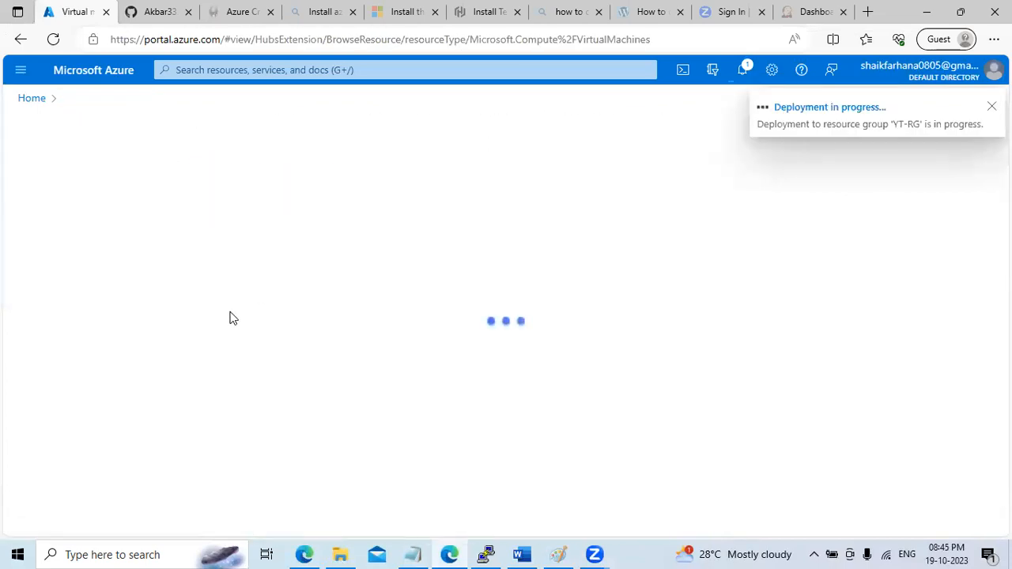
left_click(412, 554)
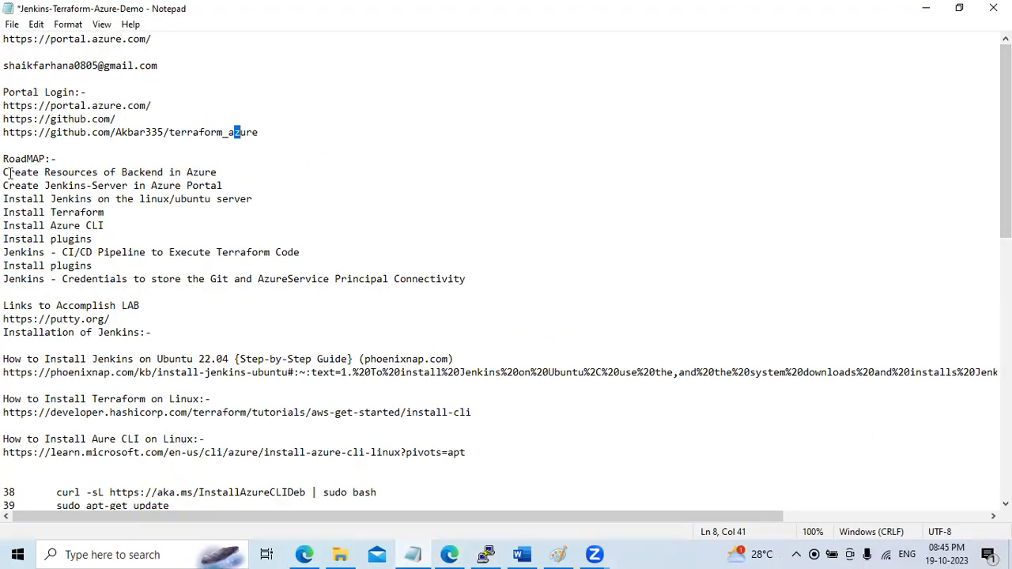
Highlight 'Create Resources of Backend in Azure' in the notes, then show the terraform_azure repo
left_click_drag(6, 172, 219, 172)
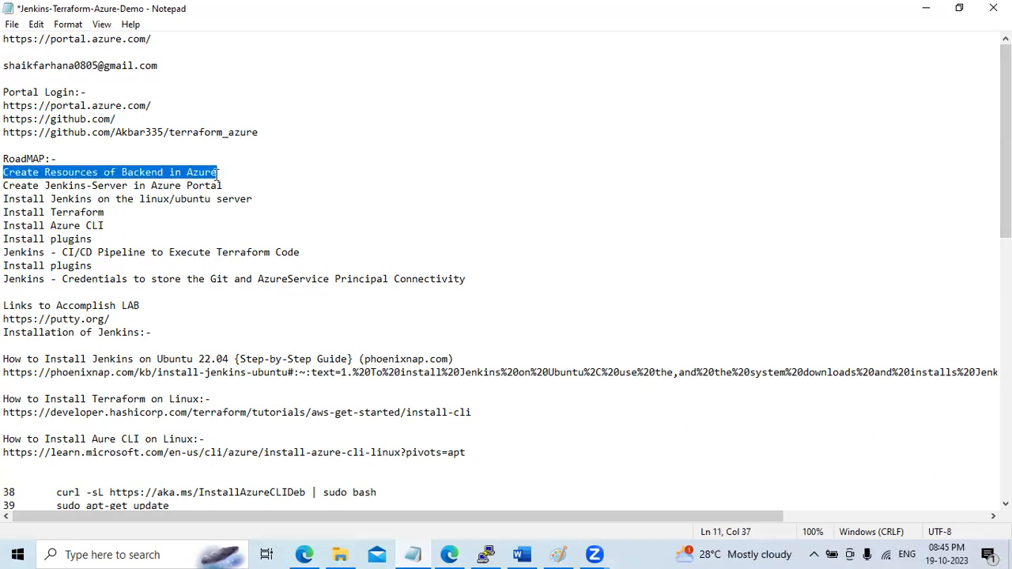
left_click(925, 8)
left_click(152, 11)
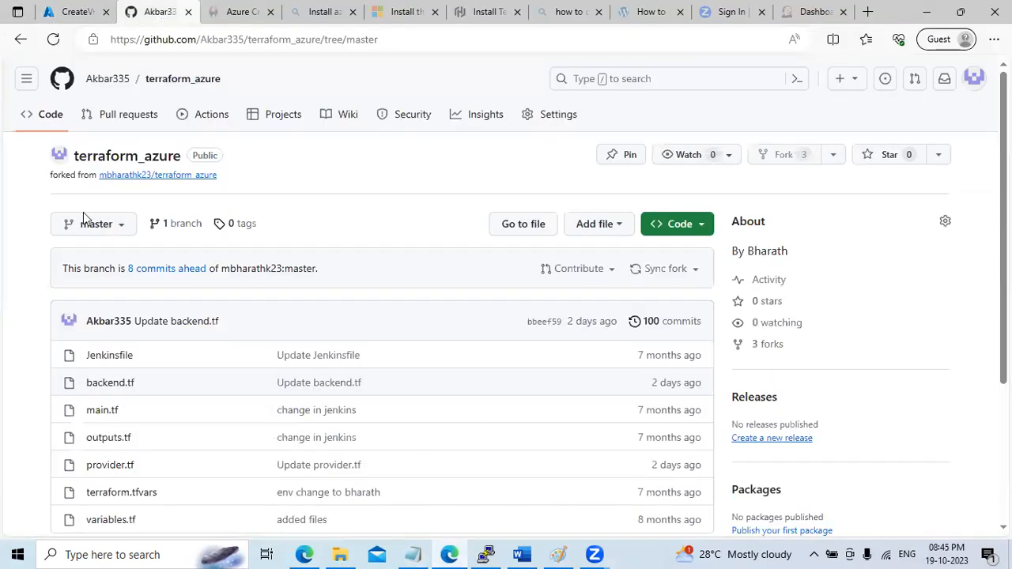
Read backend.tf's resource group terraform, storage account terraform760 and container tfstate, then return to Azure
left_click(115, 384)
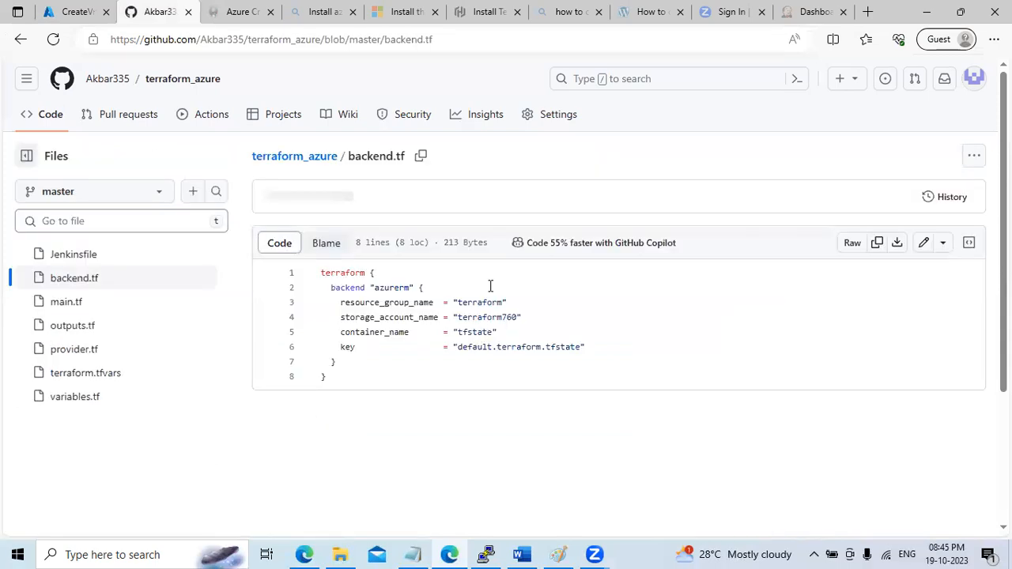
double_click(485, 302)
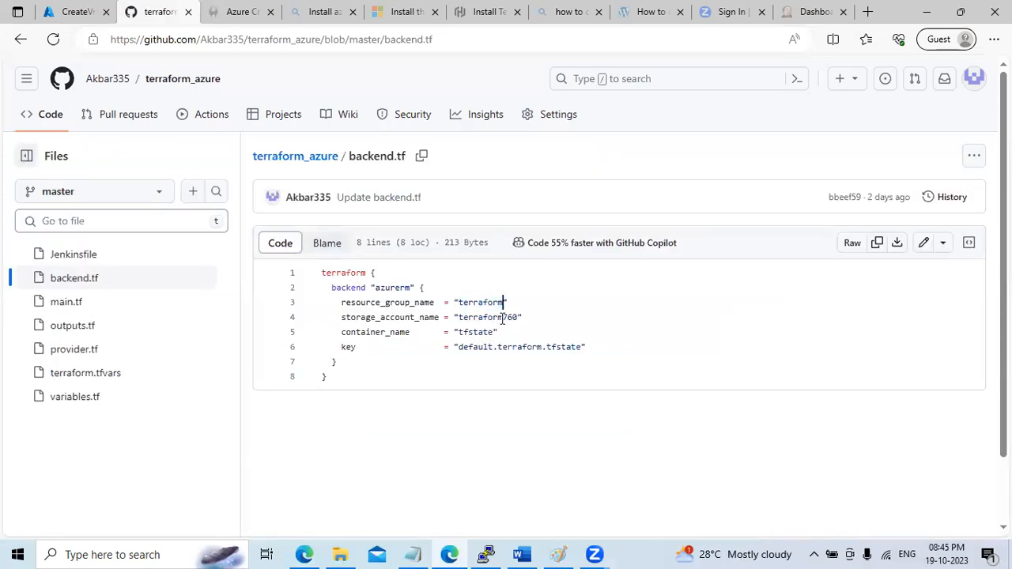
double_click(501, 317)
key("ctrl+c")
double_click(475, 332)
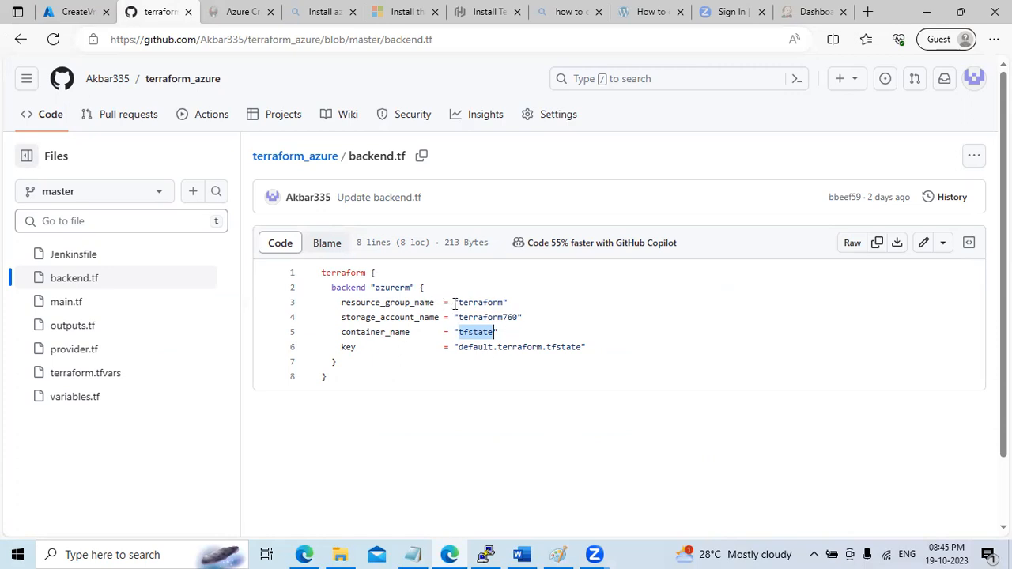
left_click_drag(457, 302, 504, 302)
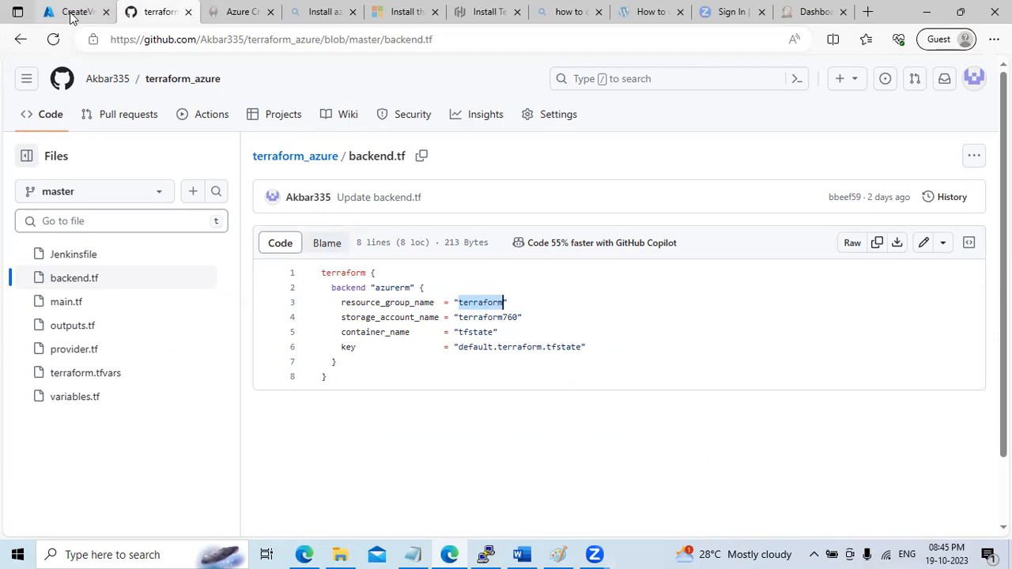
left_click(39, 11)
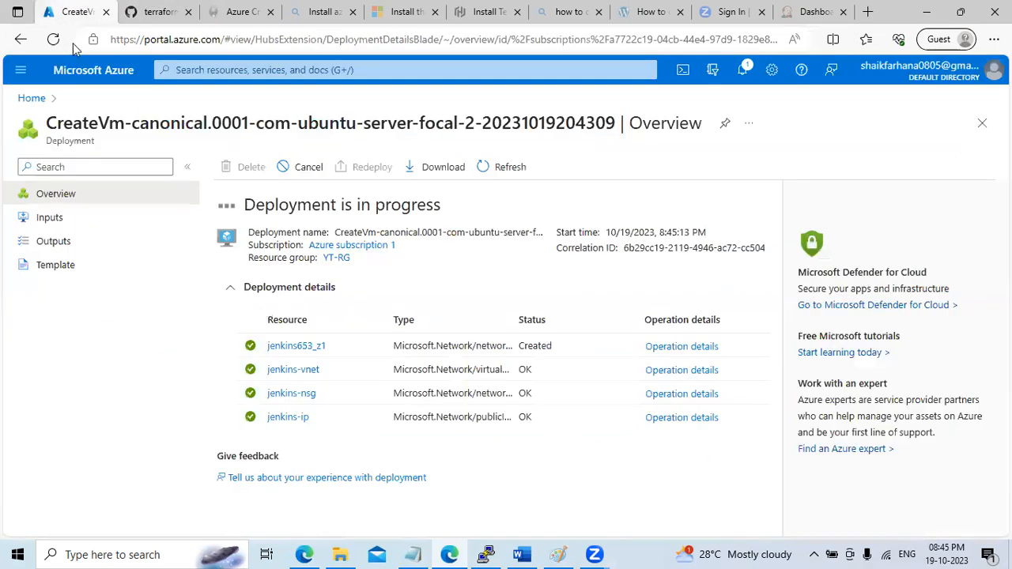
Create an Azure resource group named terraform in East US, then go back to backend.tf
left_click(32, 98)
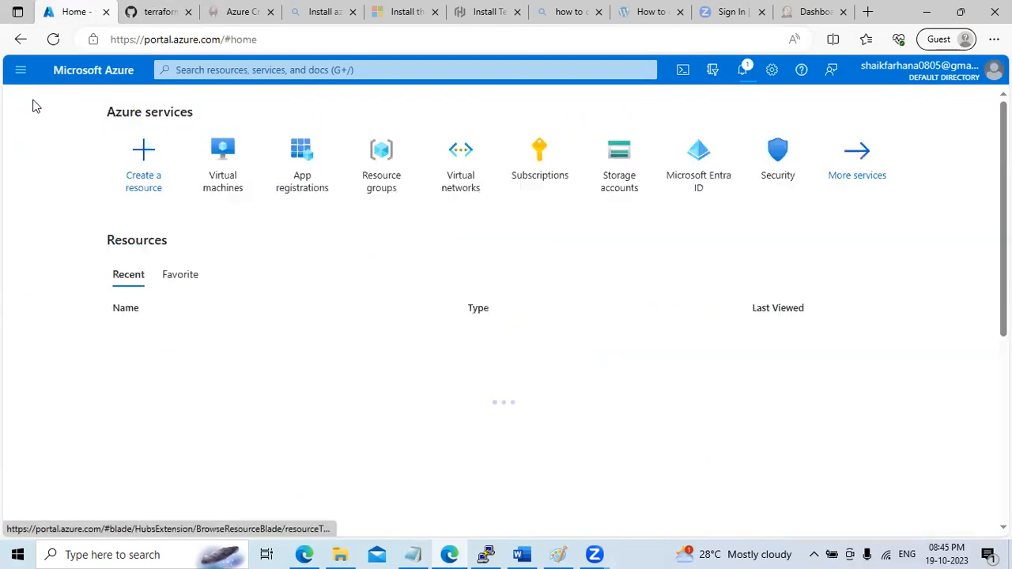
left_click(396, 200)
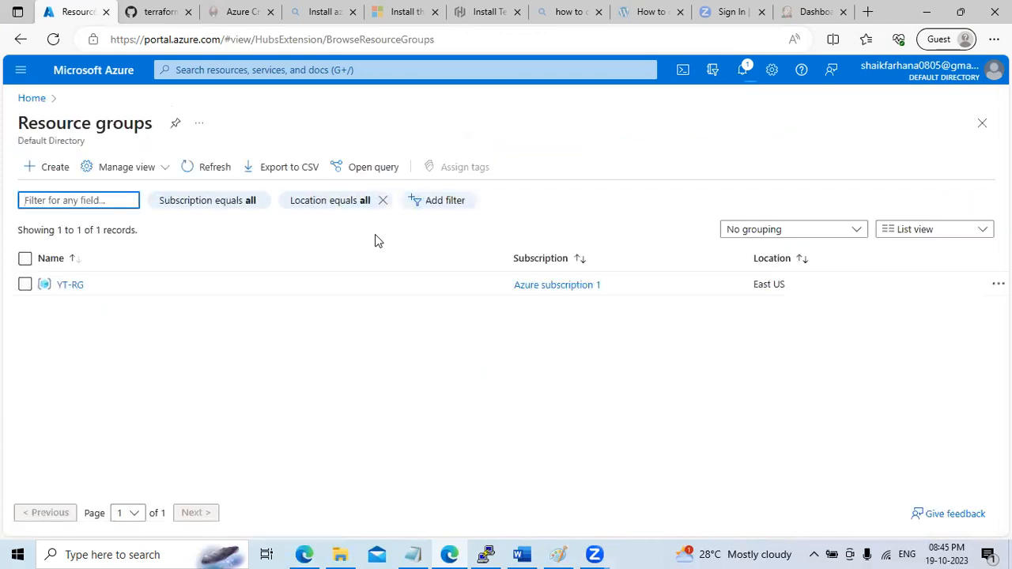
left_click(57, 168)
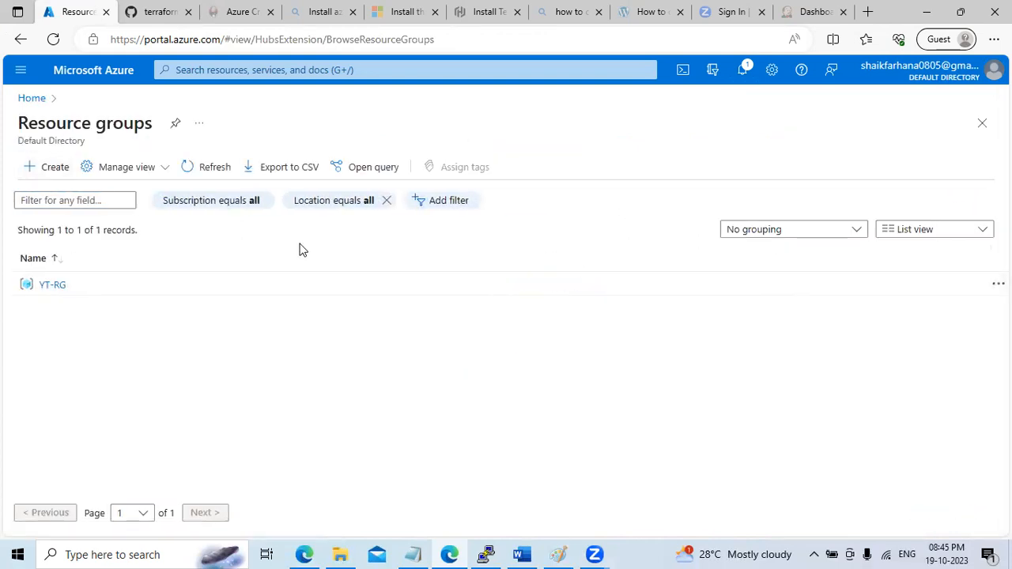
left_click(243, 311)
type("terraform")
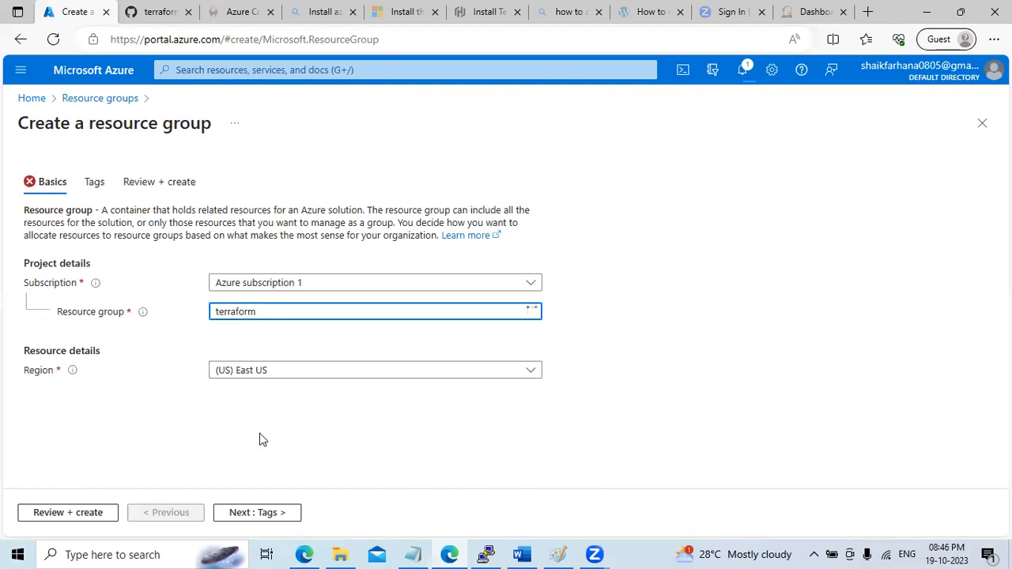
left_click(261, 515)
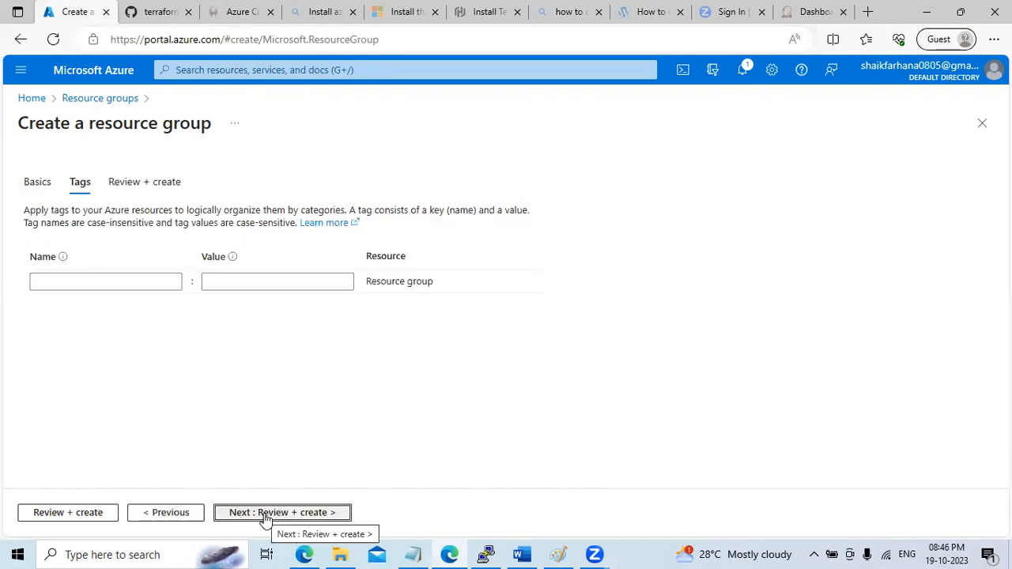
left_click(264, 514)
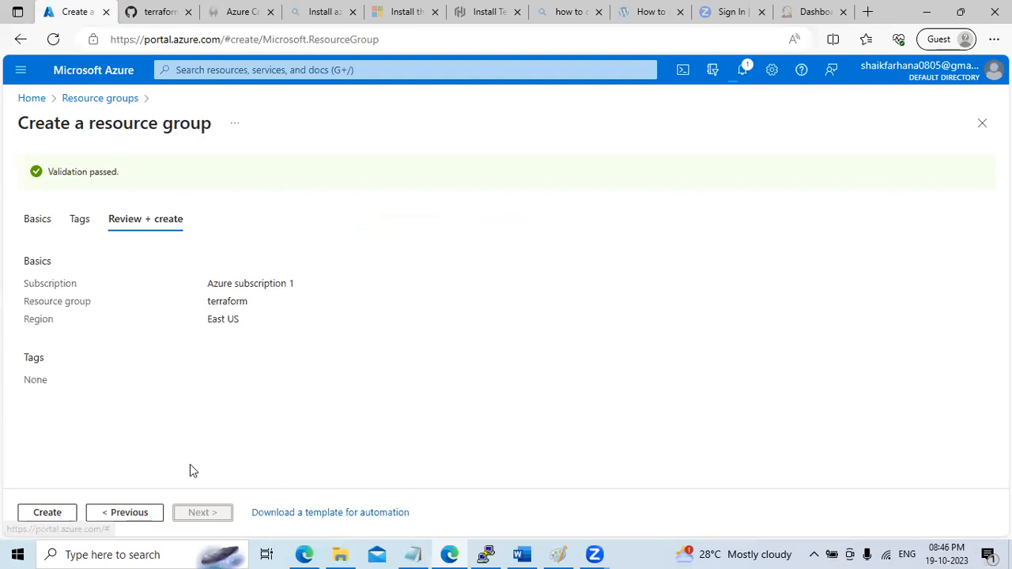
left_click(48, 514)
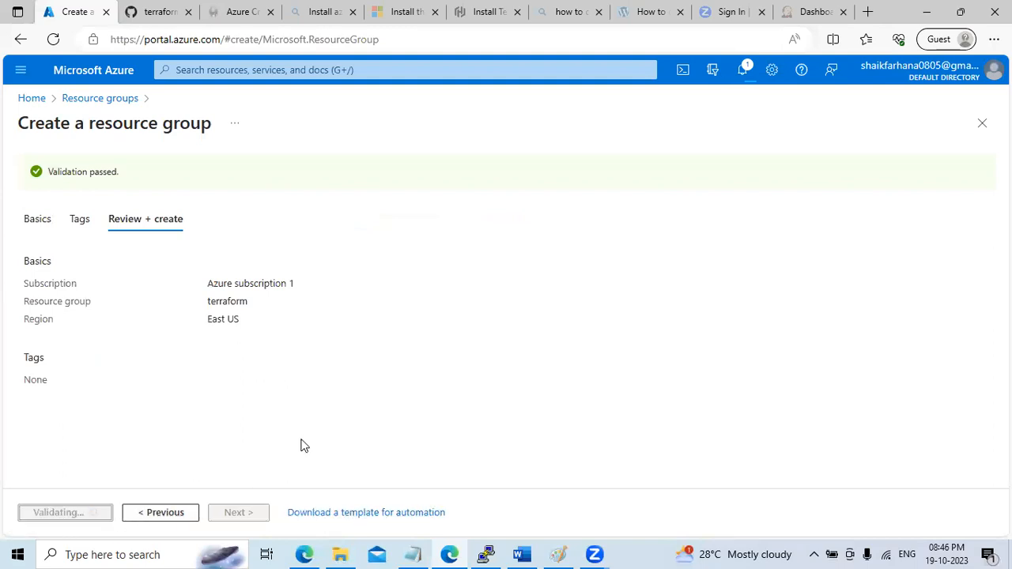
left_click(151, 18)
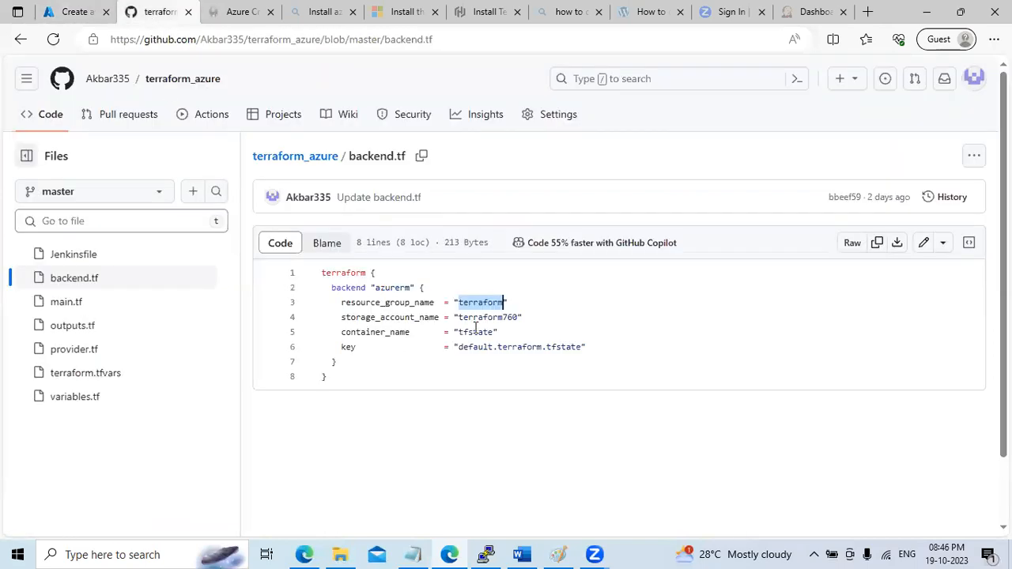
Copy the storage account name terraform760 from backend.tf and go to Azure Home
left_click_drag(461, 317, 516, 319)
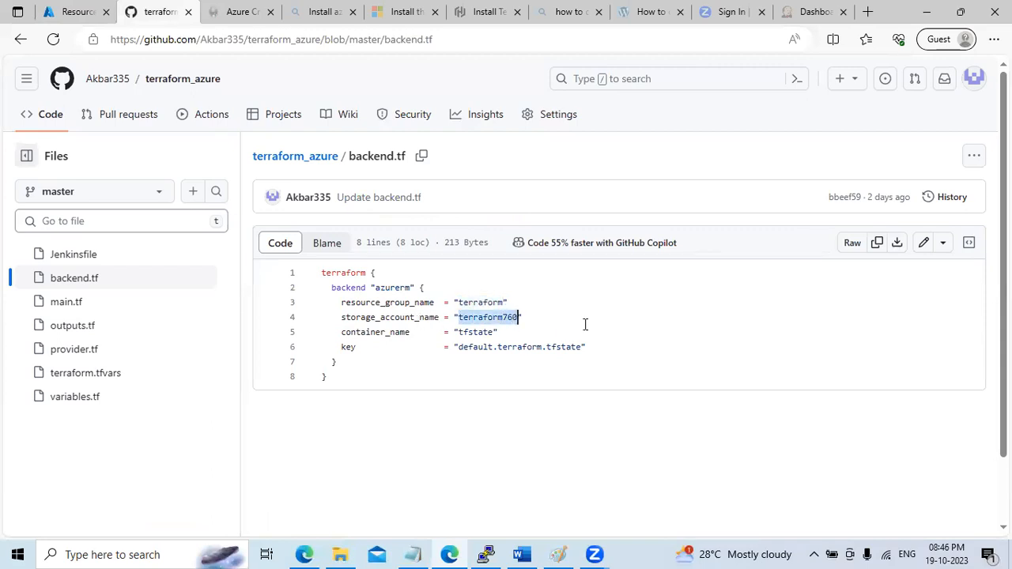
left_click(75, 13)
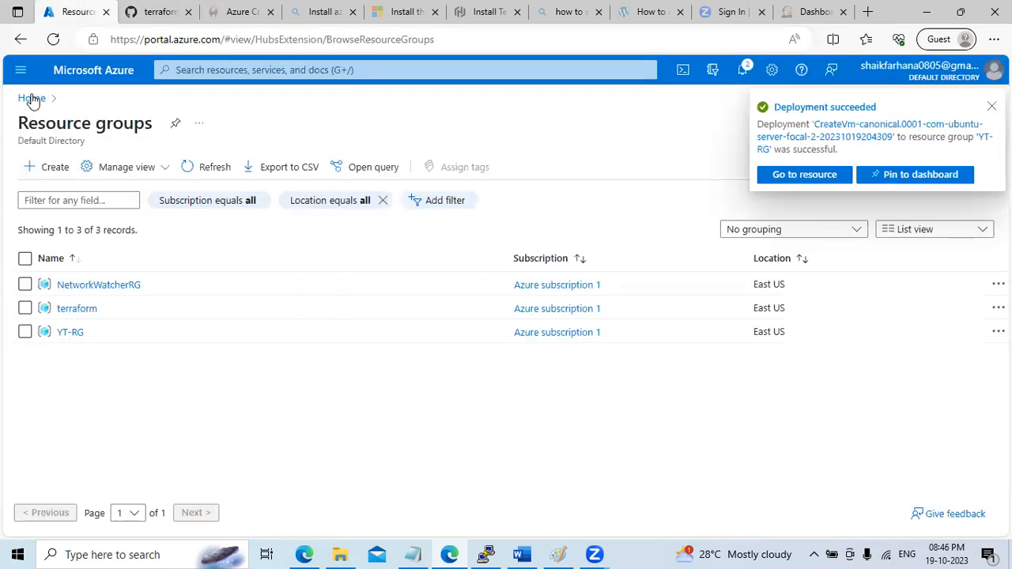
left_click(31, 98)
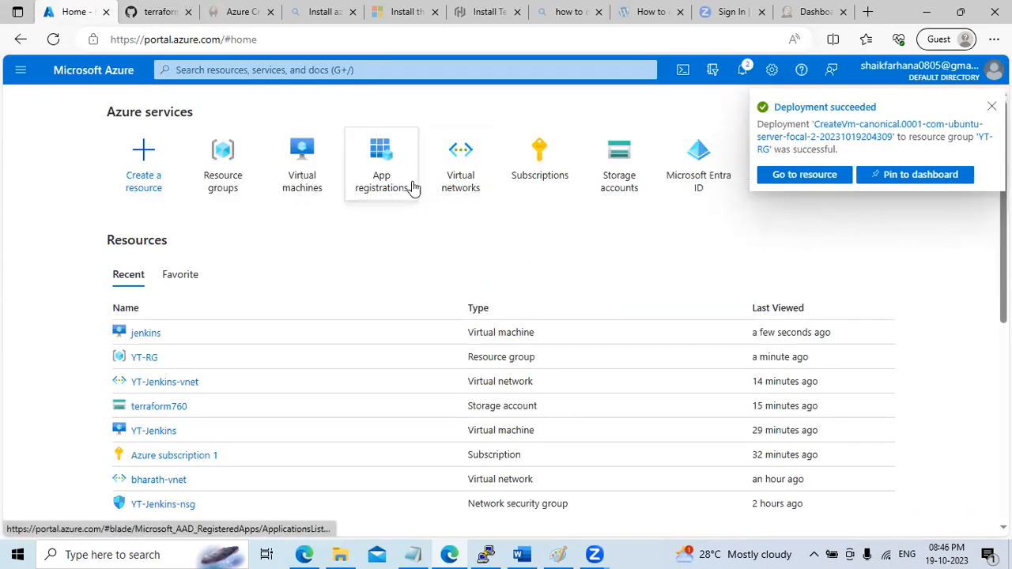
Start a new storage account and paste terraform760 as its name
left_click(638, 185)
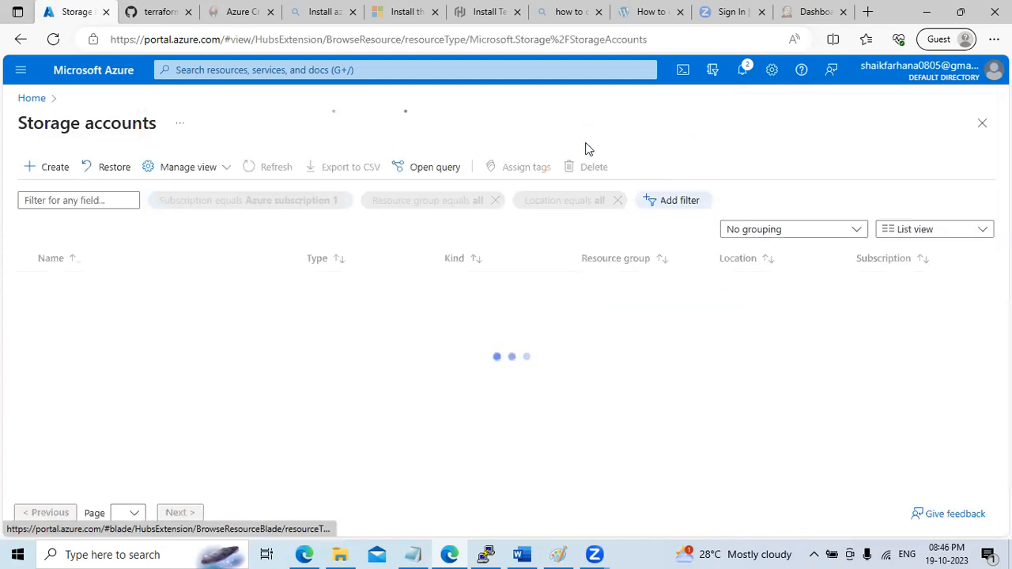
left_click(56, 167)
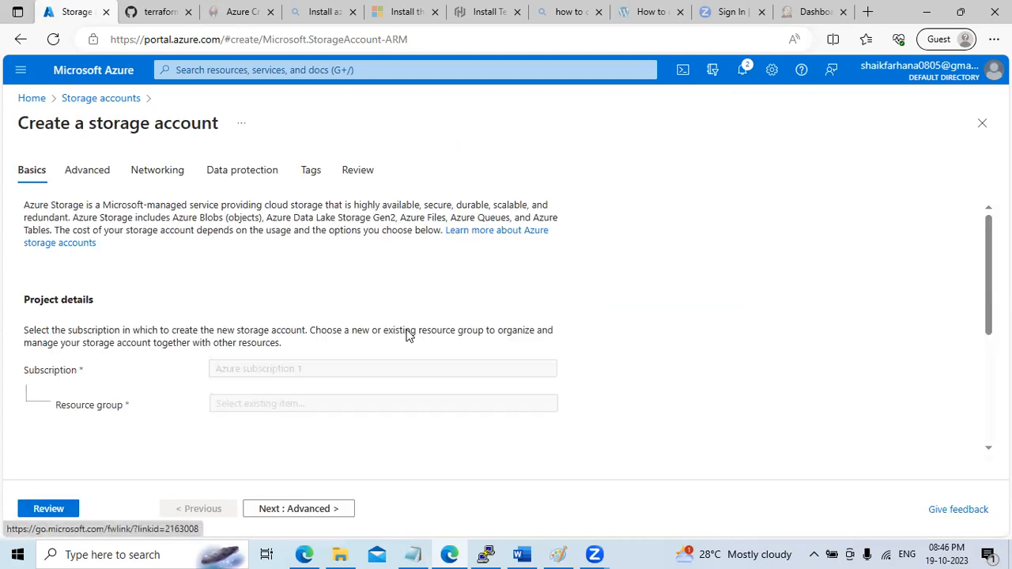
scroll(101, 282, "down", 5)
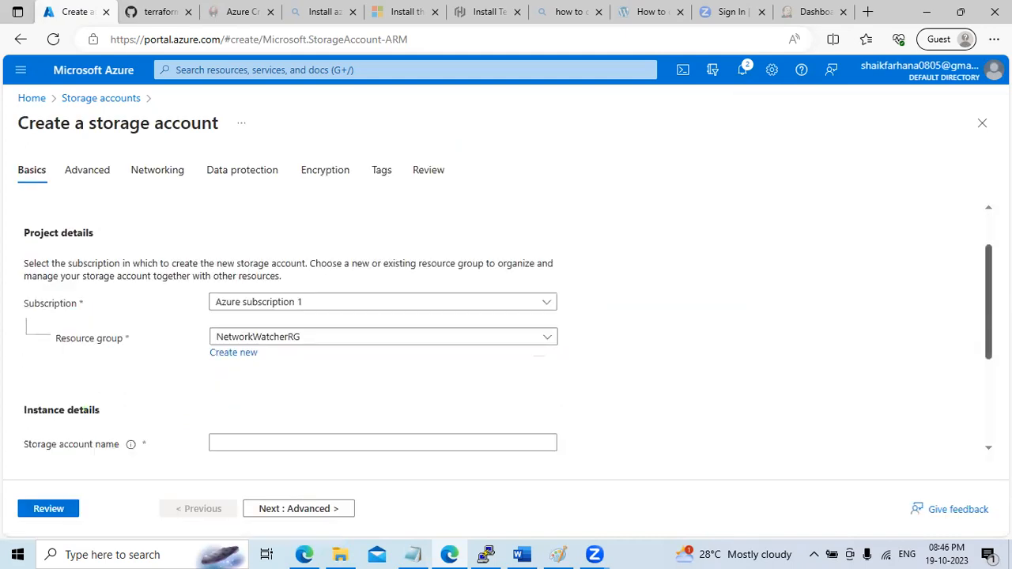
left_click(259, 281)
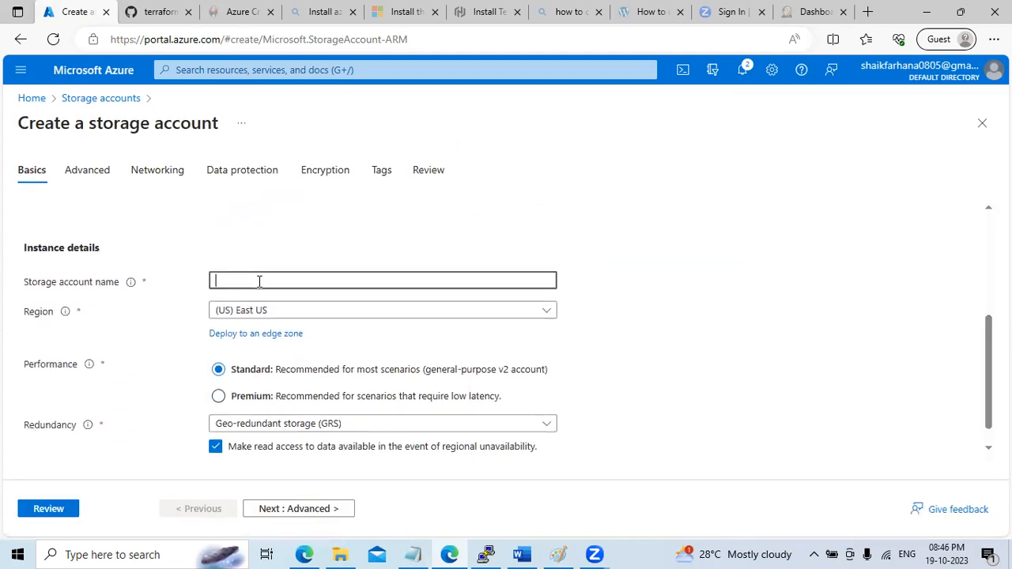
key("ctrl+v")
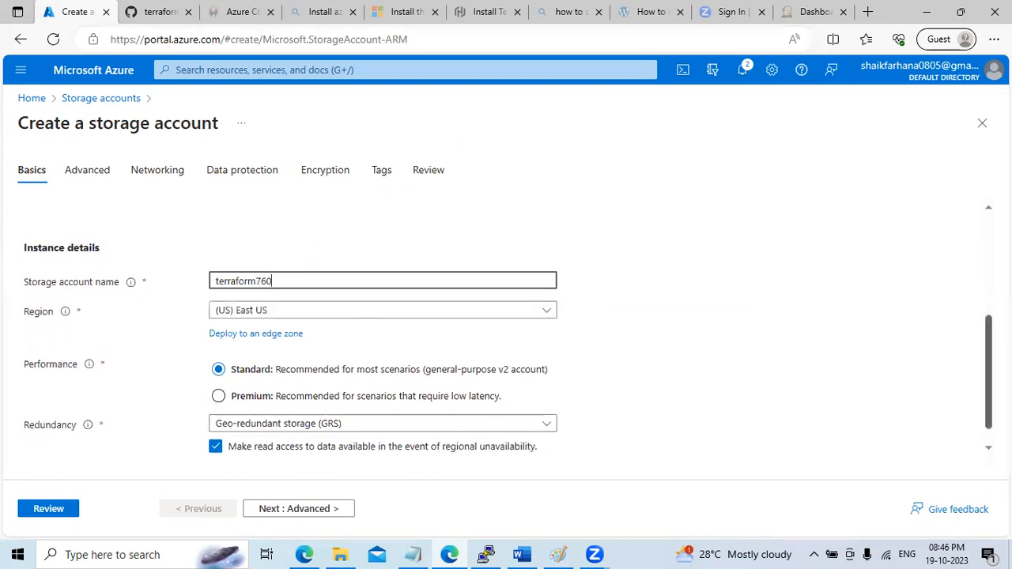
Advance the storage account through Advanced, Networking, Data protection, Encryption and Tags to review
left_click(314, 515)
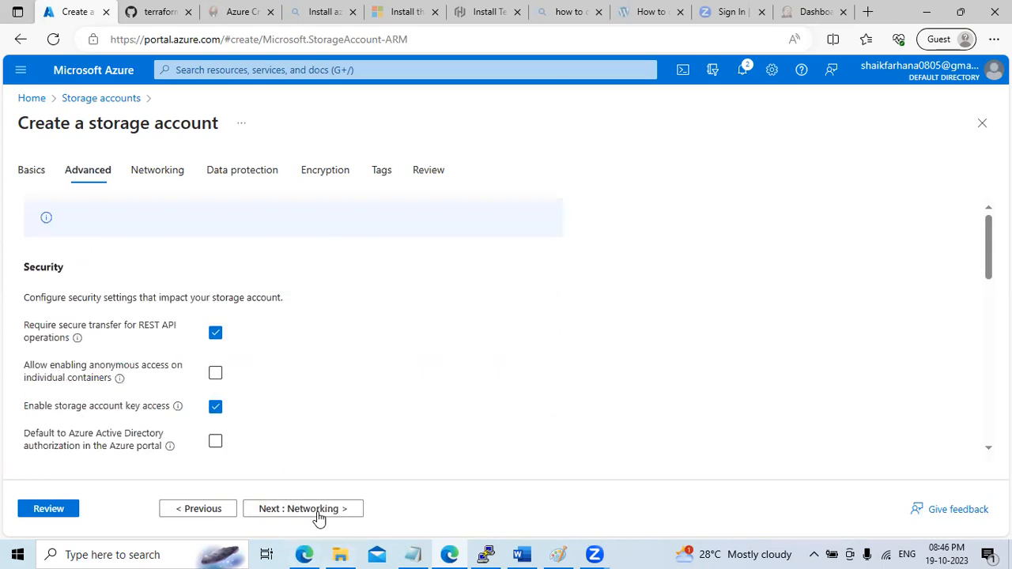
left_click(316, 515)
left_click(316, 515)
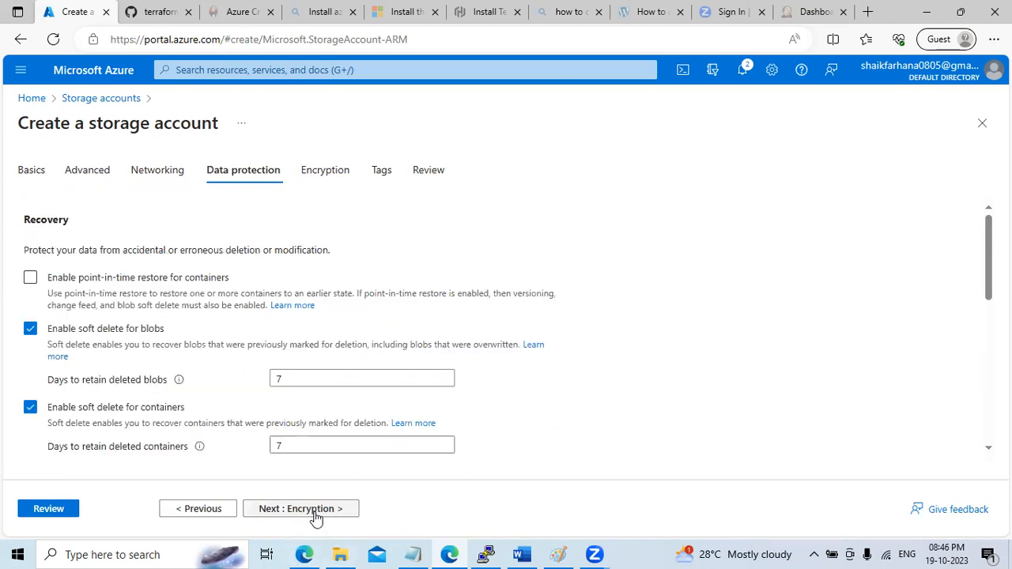
left_click(316, 514)
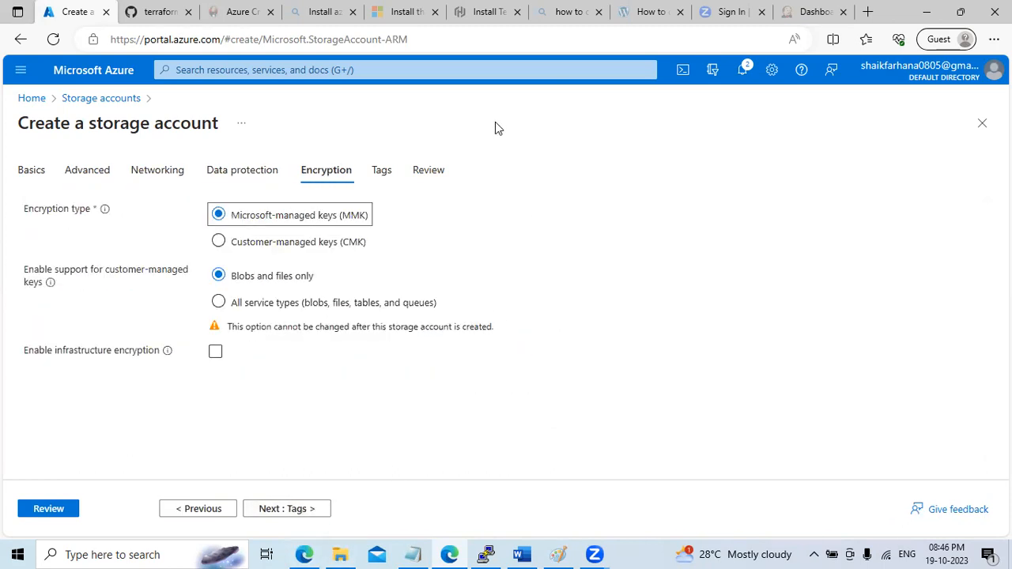
left_click(278, 516)
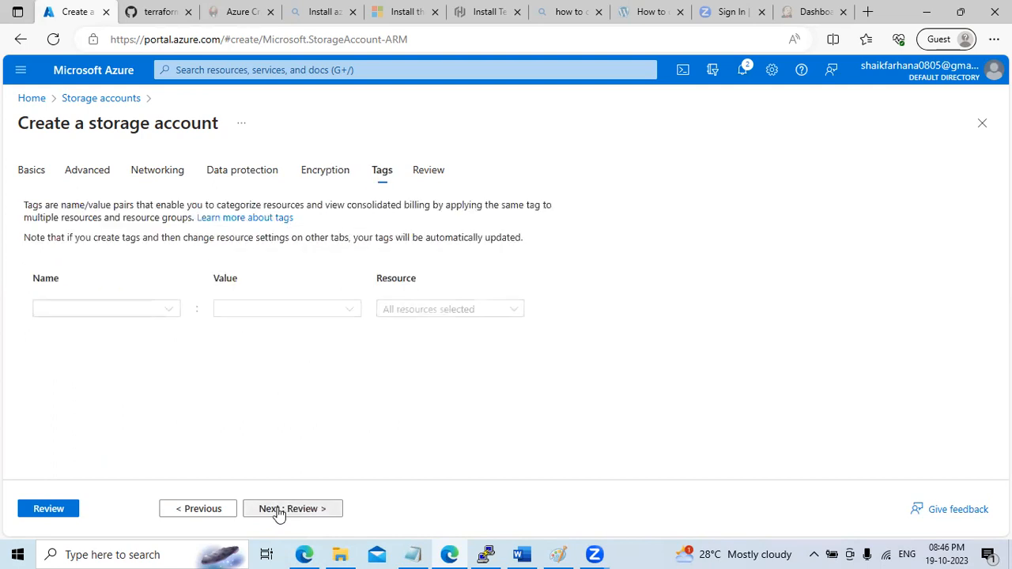
left_click(279, 514)
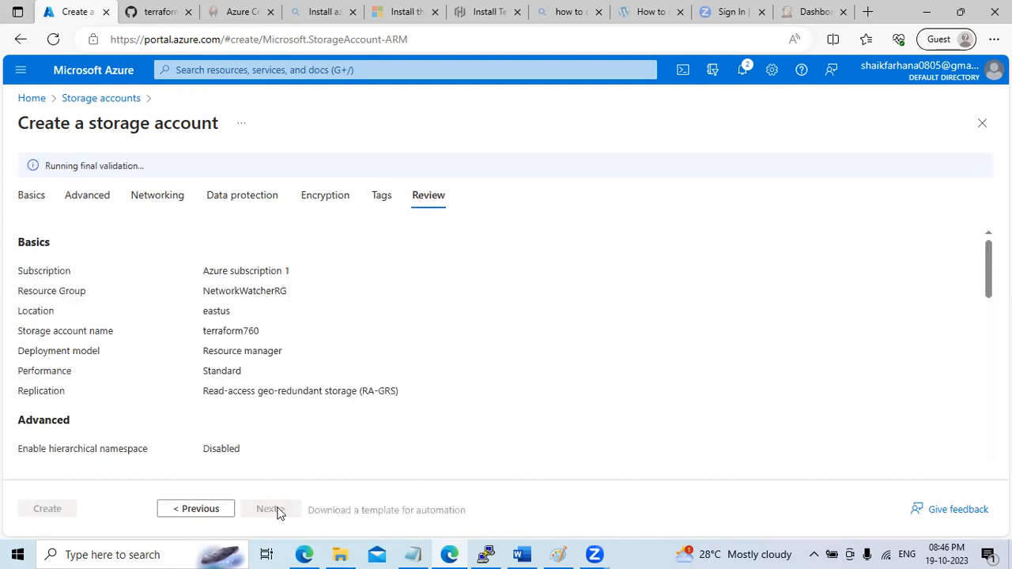
left_click(155, 13)
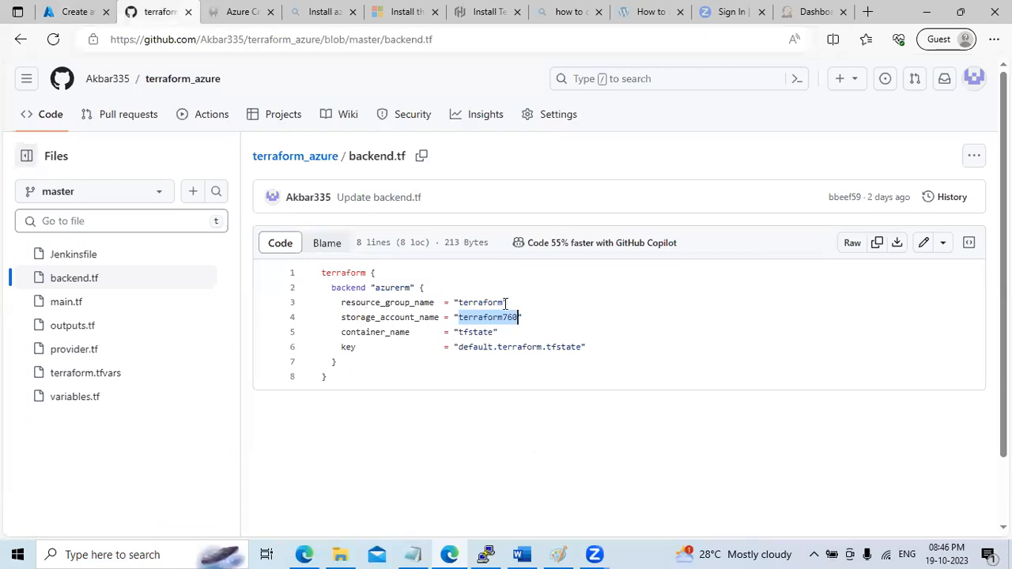
Select the 'tfstate' container name in backend.tf and return to the storage account review
double_click(482, 333)
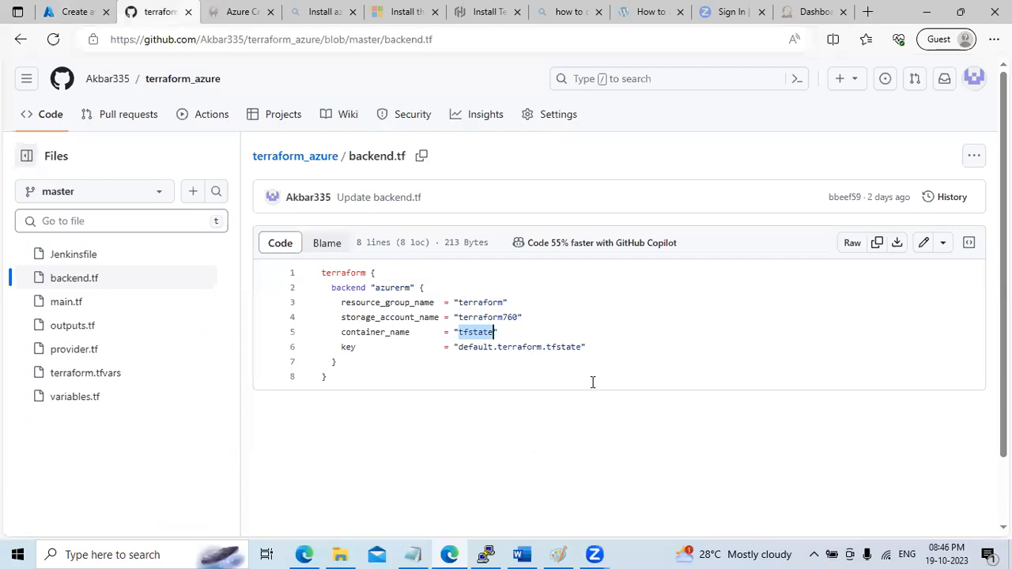
left_click(79, 13)
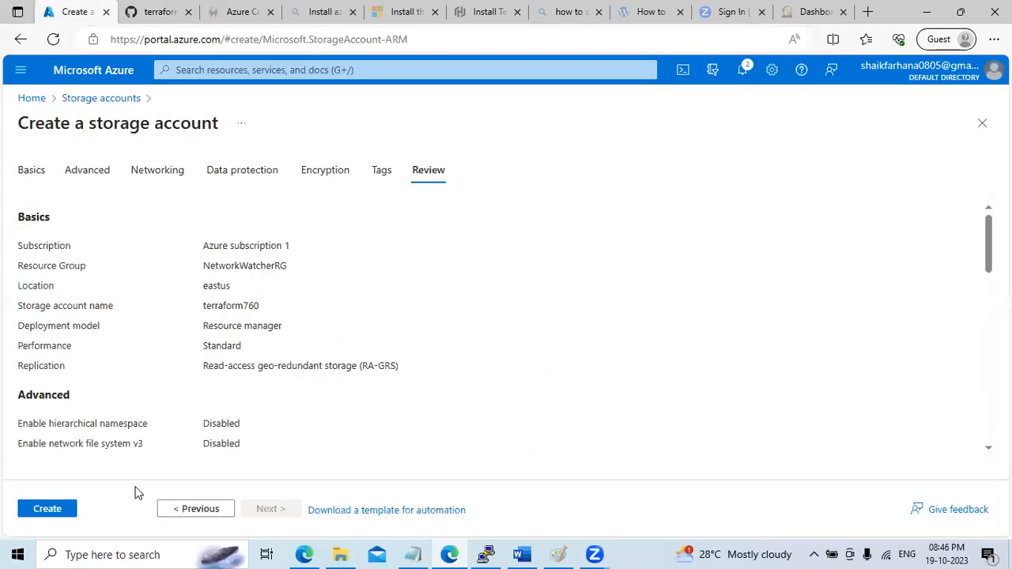
Create the terraform760 storage account, then bring up the Notepad demo notes
left_click(38, 511)
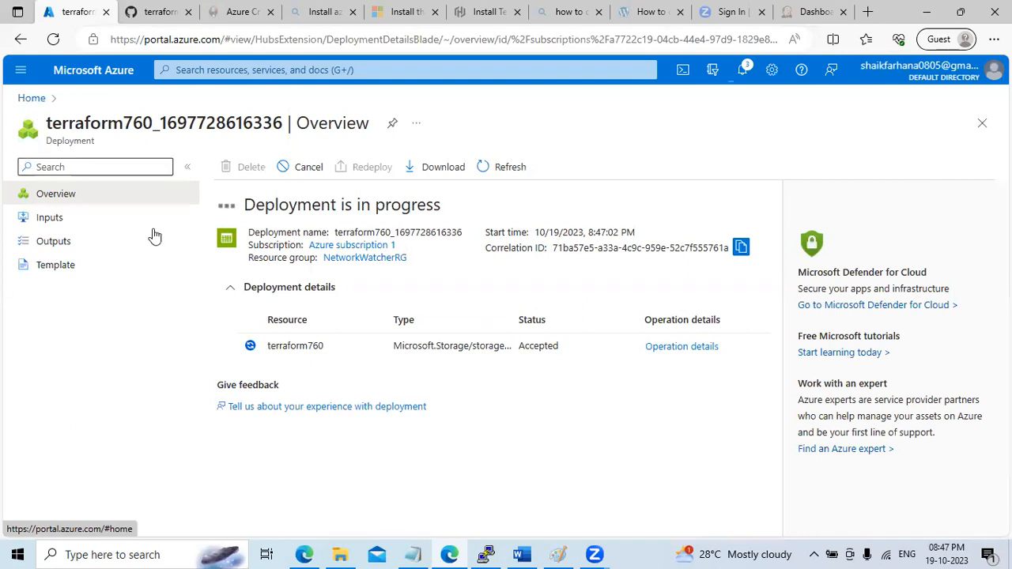
left_click(414, 554)
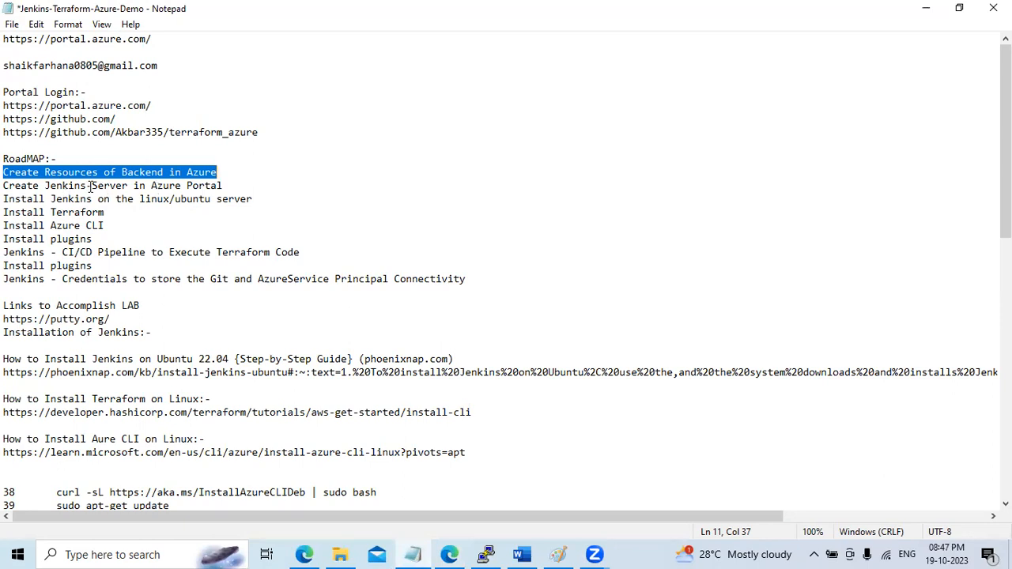
Minimize the notes and go to the newly deployed terraform760 storage account
left_click(926, 8)
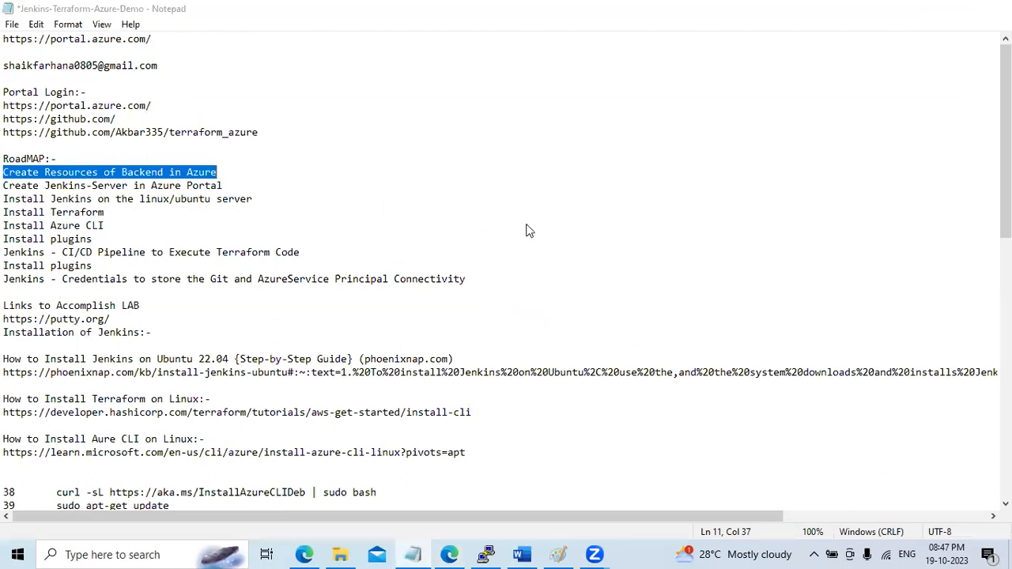
left_click(313, 348)
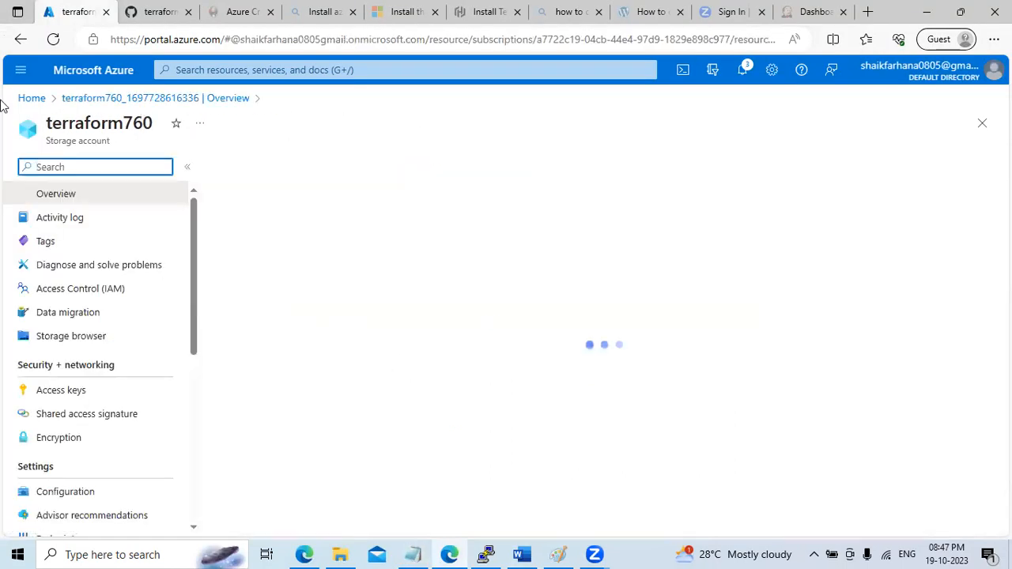
Inspect the YT-RG and terraform resource groups, then list storage accounts showing terraform760
left_click(28, 100)
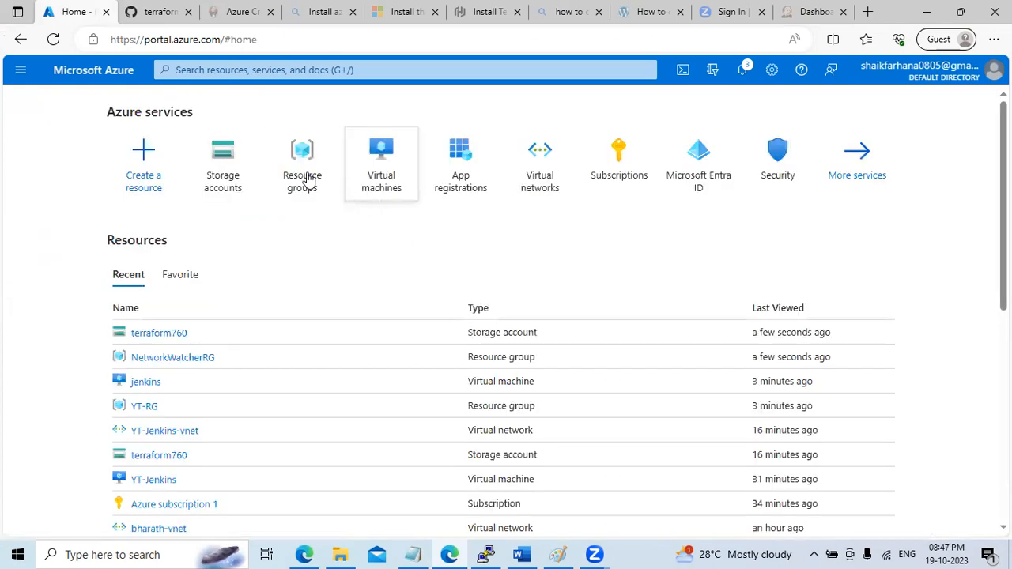
left_click(304, 175)
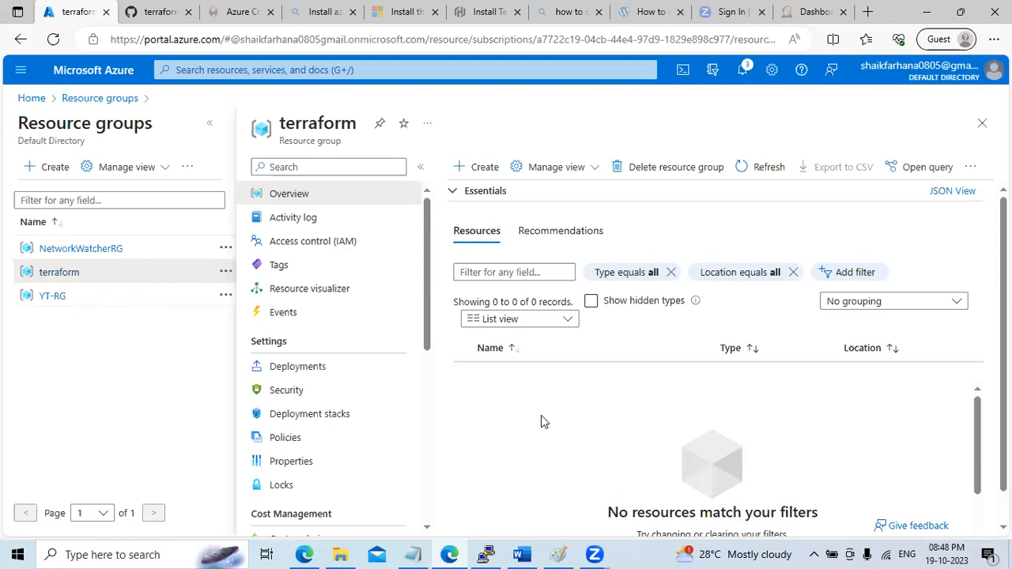
left_click(54, 298)
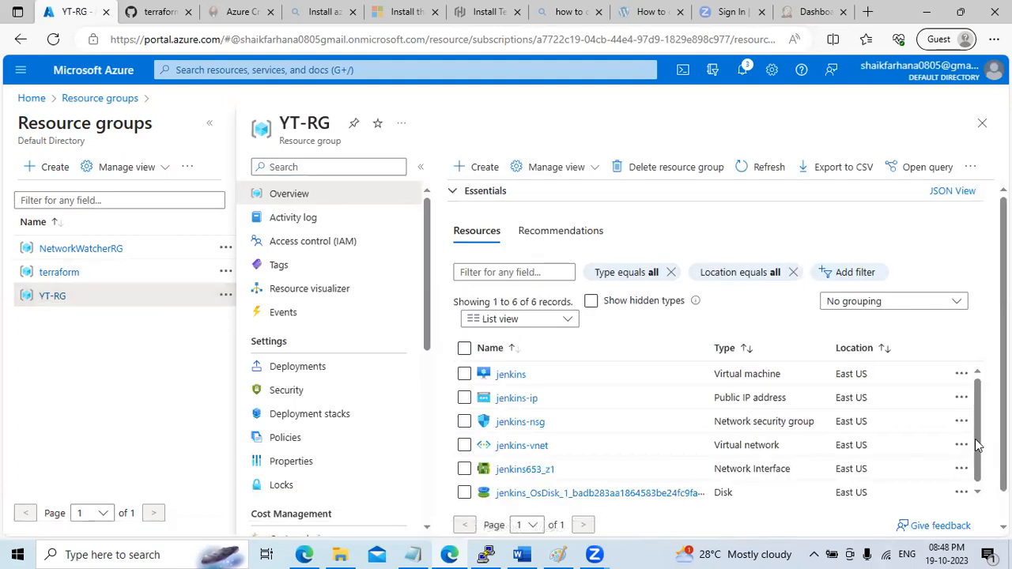
left_click(59, 272)
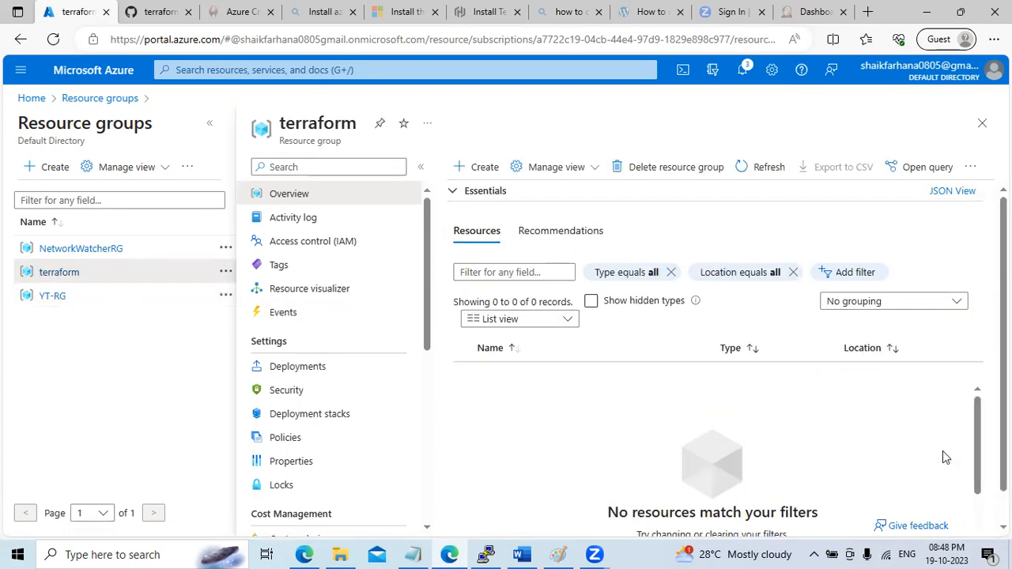
left_click(31, 98)
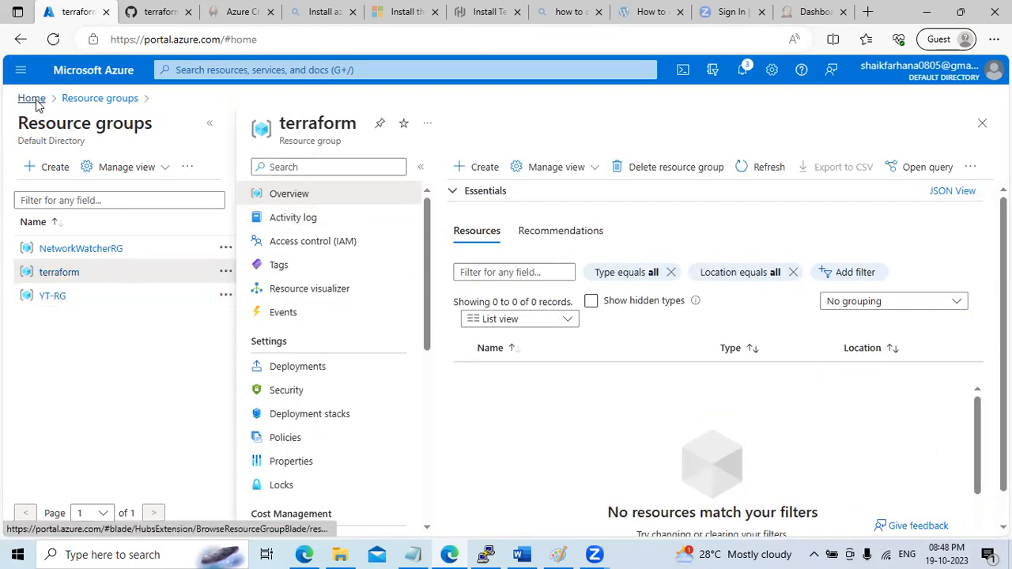
left_click(311, 193)
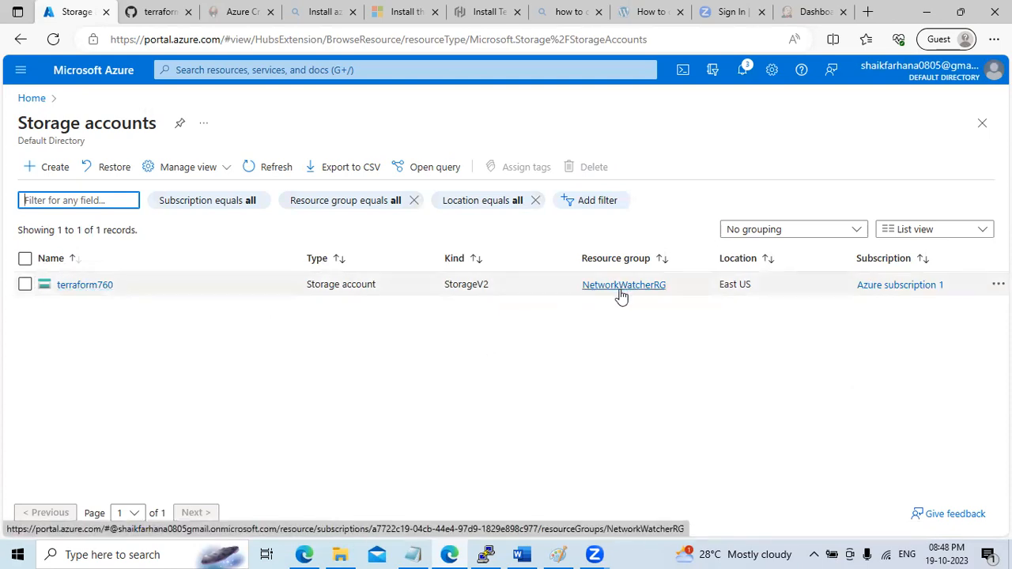
Open the NetworkWatcherRG resource group from the resource groups list
left_click(26, 286)
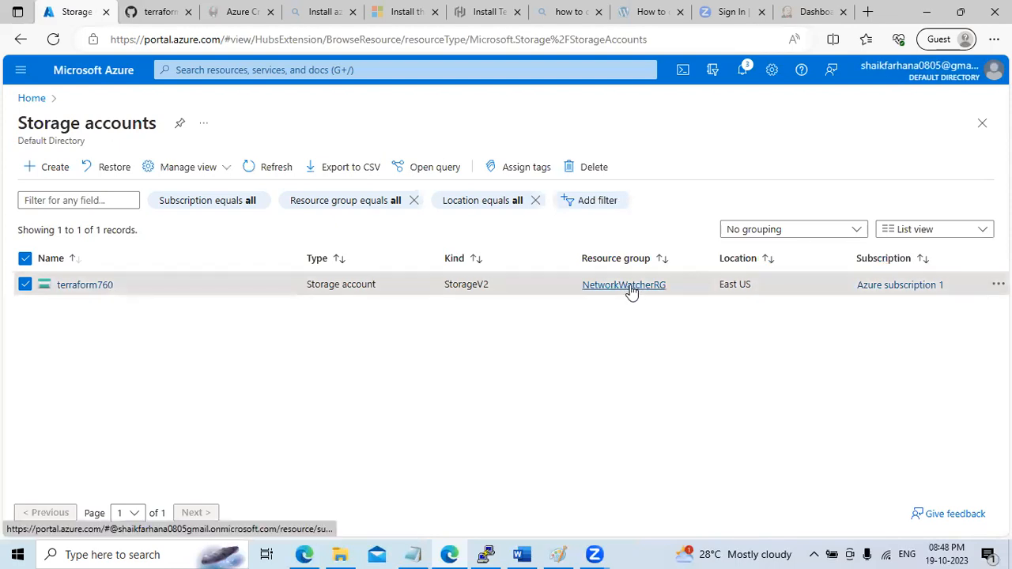
left_click(32, 100)
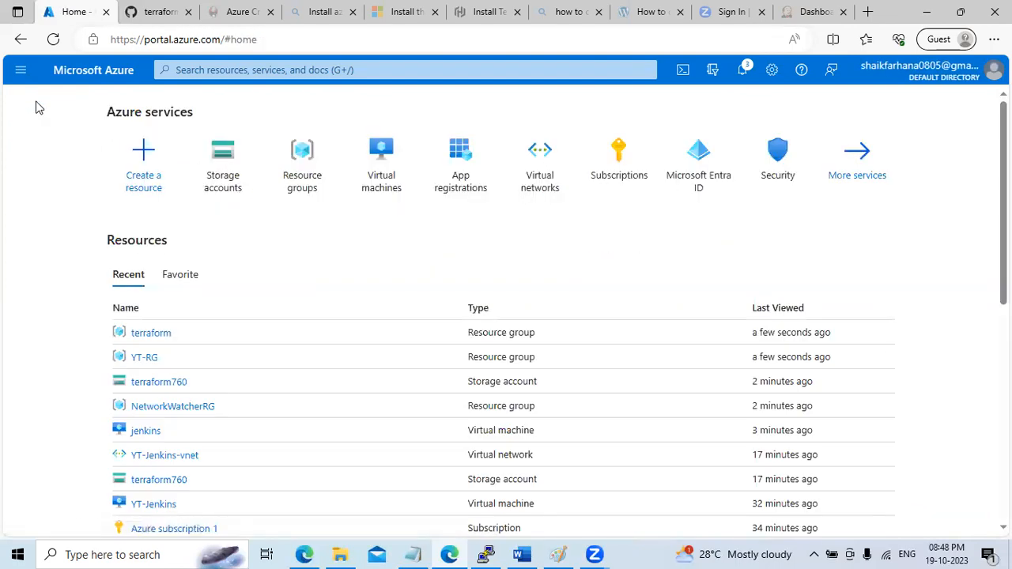
left_click(306, 184)
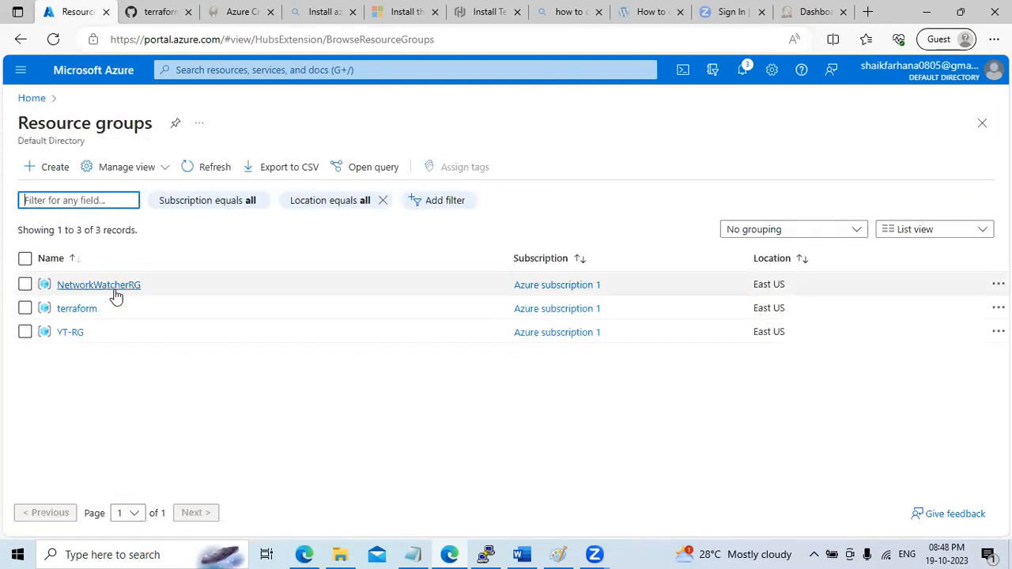
left_click(98, 285)
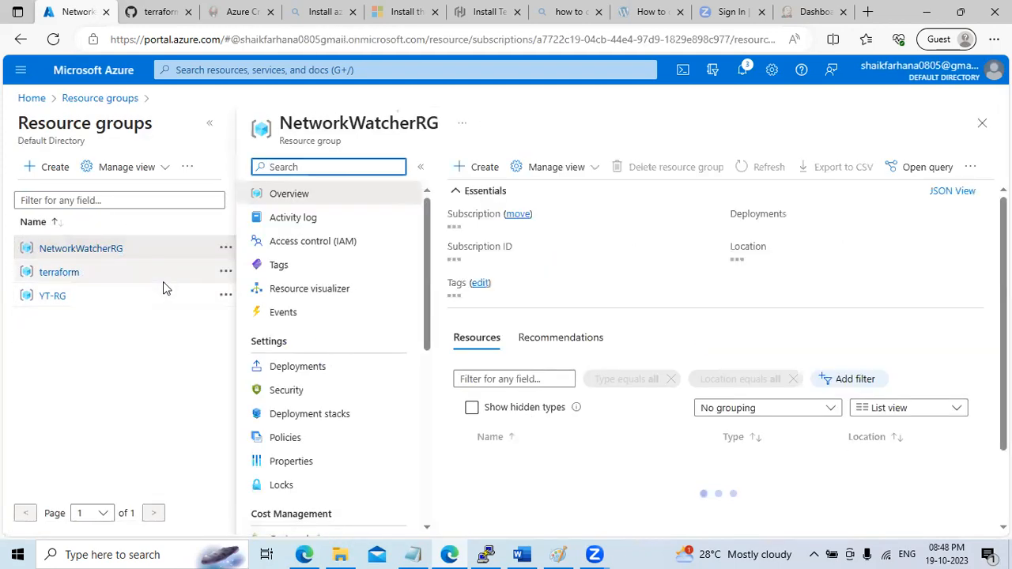
Select terraform760 and choose Move to another resource group
left_click(465, 398)
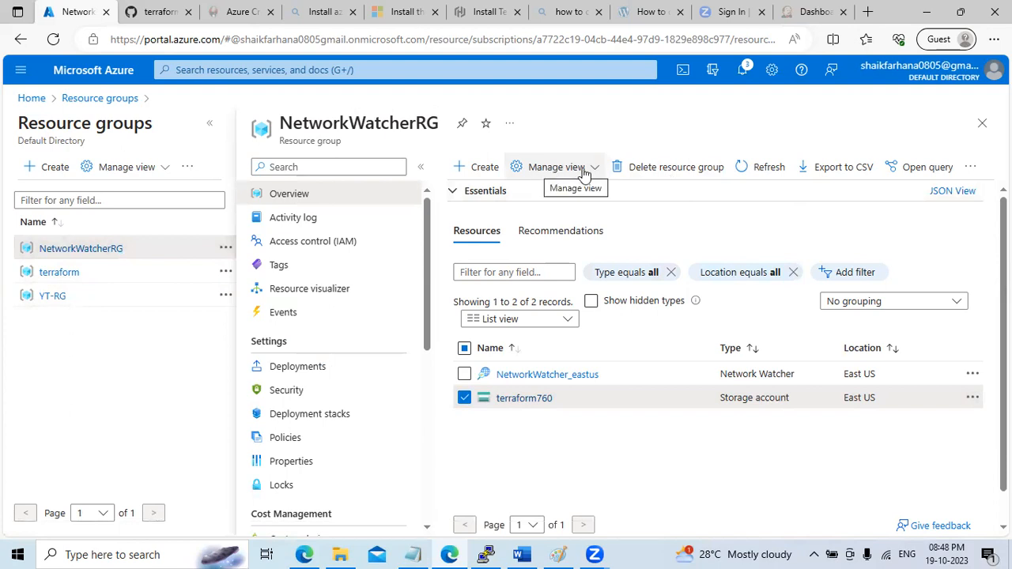
left_click(970, 168)
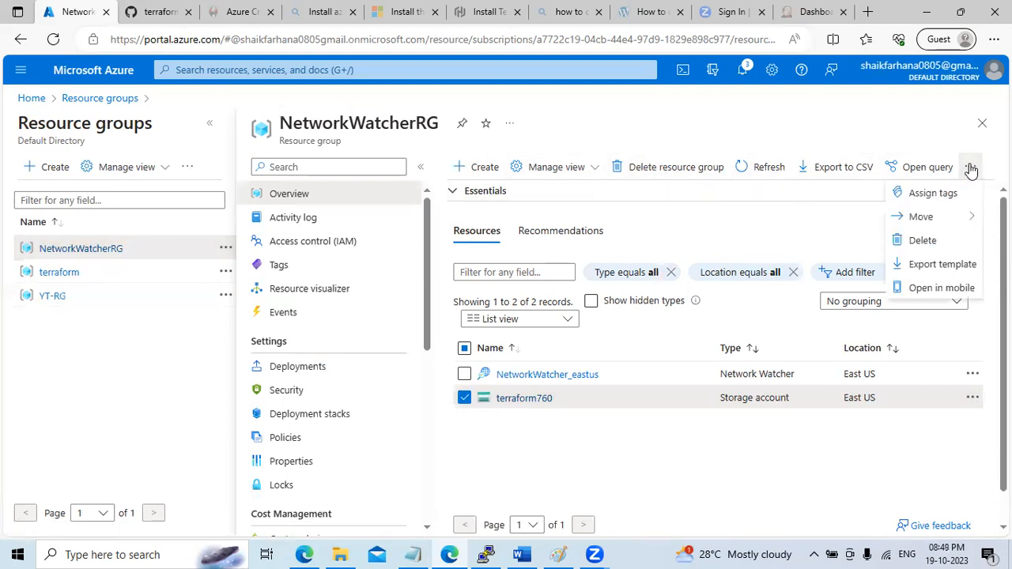
mouse_move(949, 220)
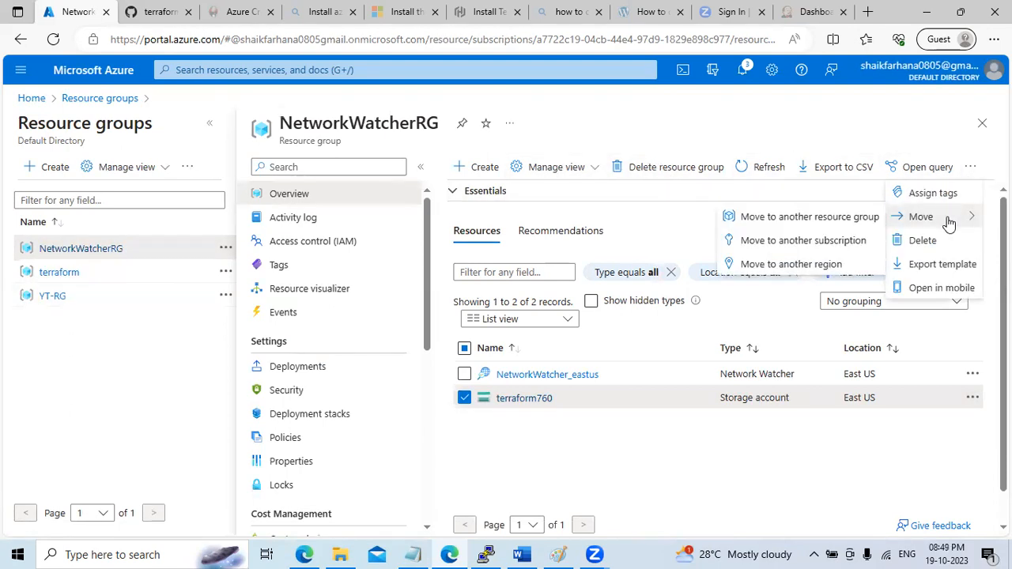
left_click(805, 219)
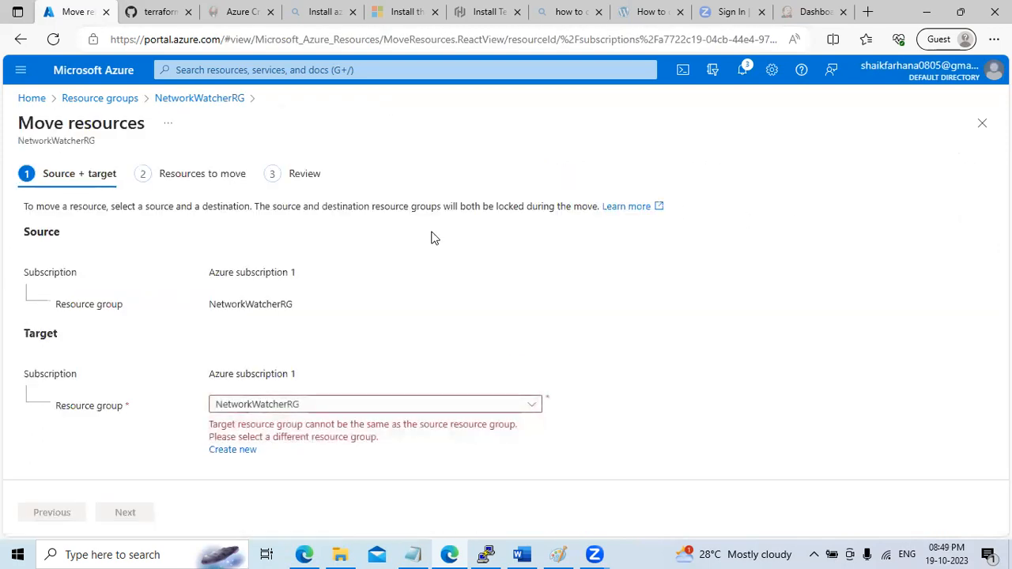
Set 'terraform' as the target resource group for terraform760 and proceed to validation
left_click(316, 405)
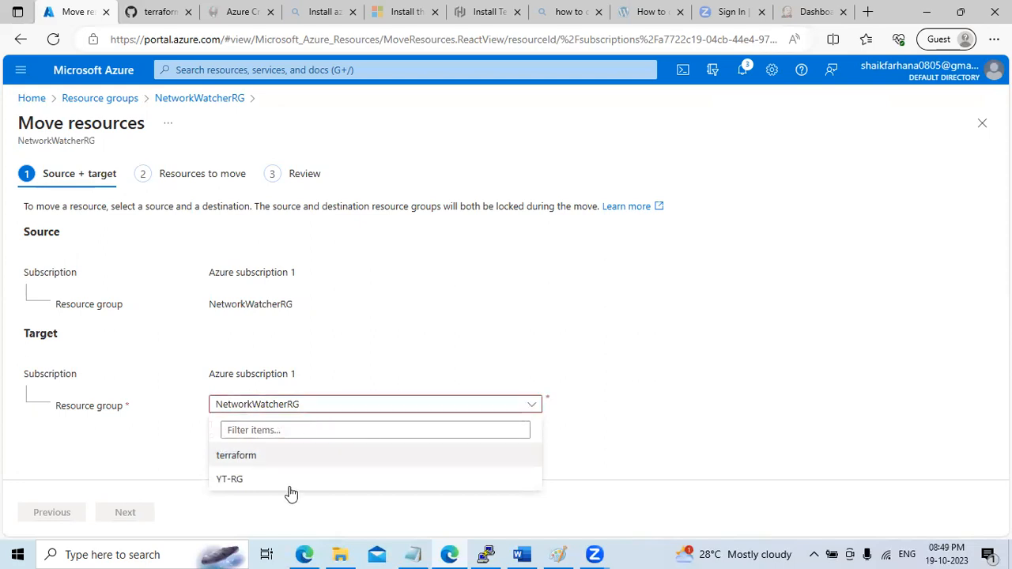
left_click(286, 458)
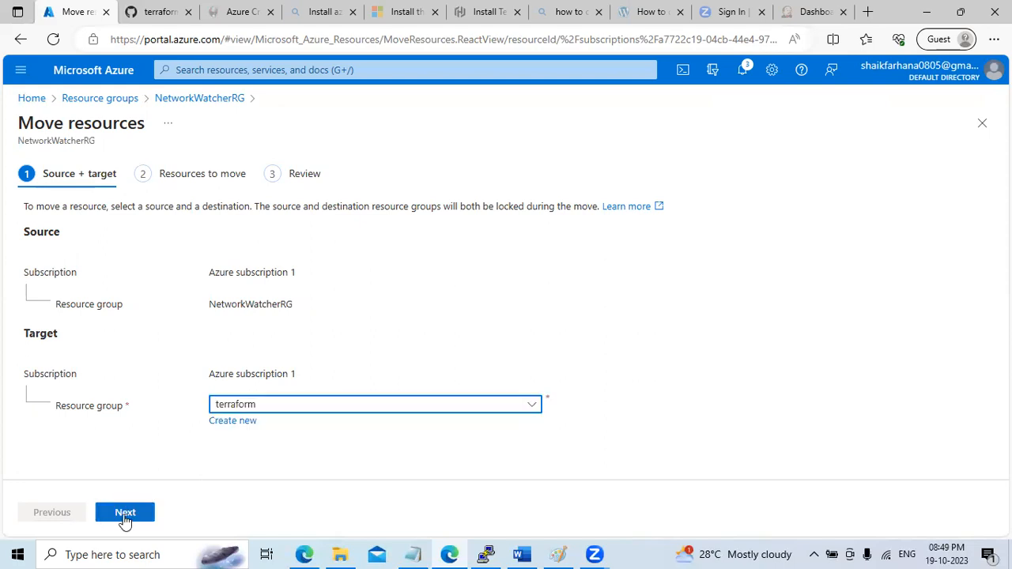
left_click(124, 513)
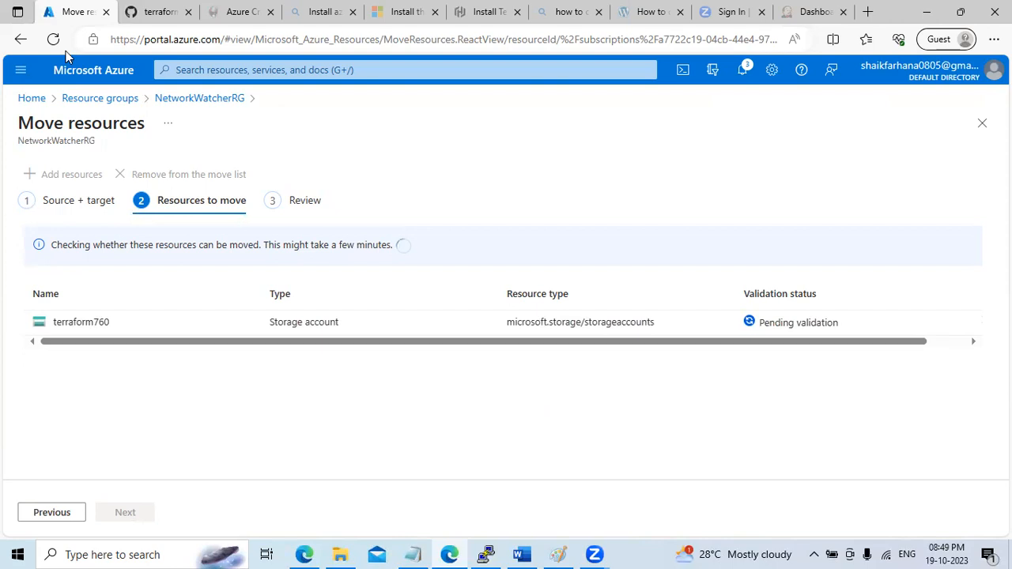
left_click(141, 12)
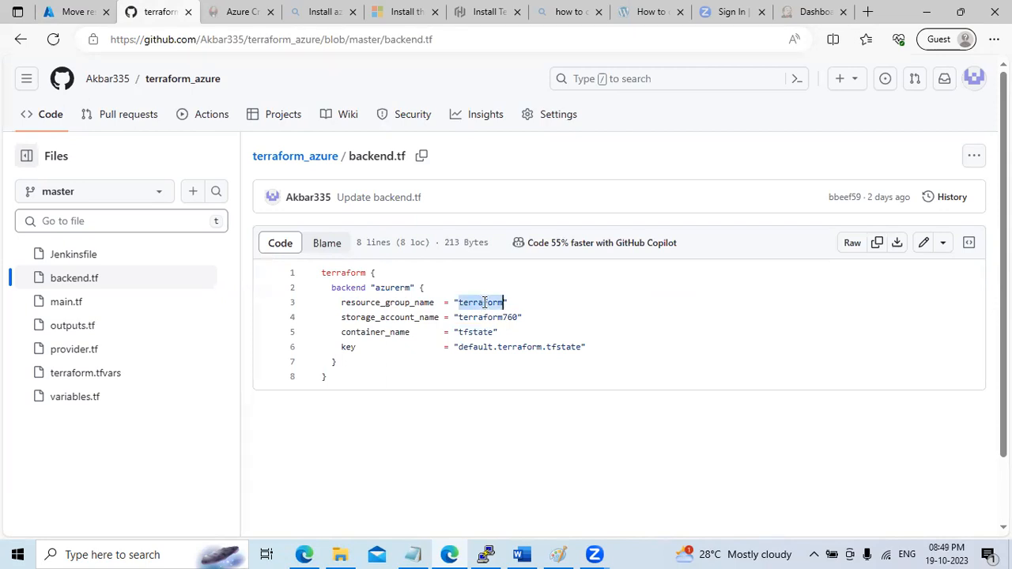
Highlight the terraform760 and tfstate names in backend.tf, then bring up the Notepad notes
double_click(496, 317)
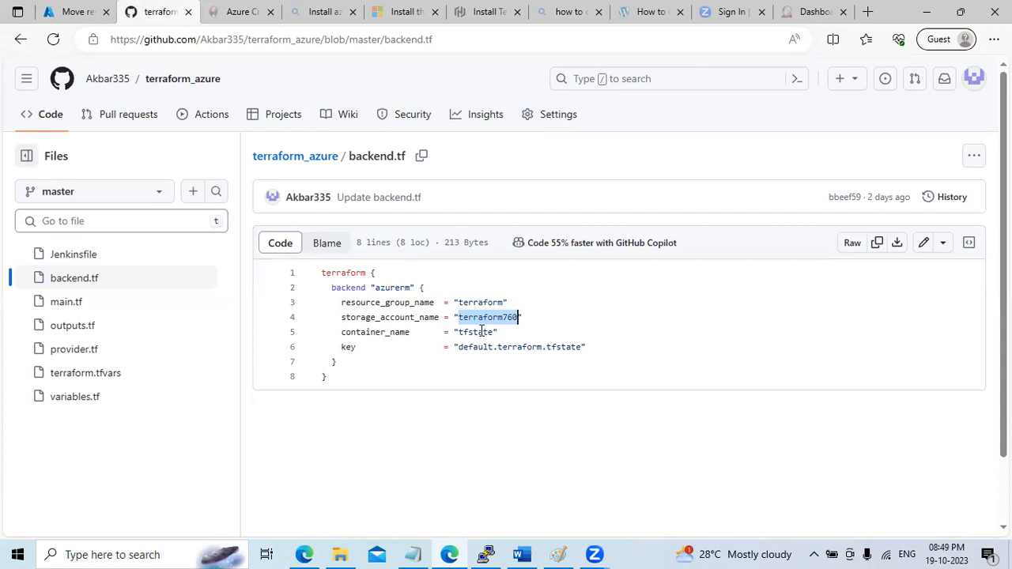
double_click(481, 332)
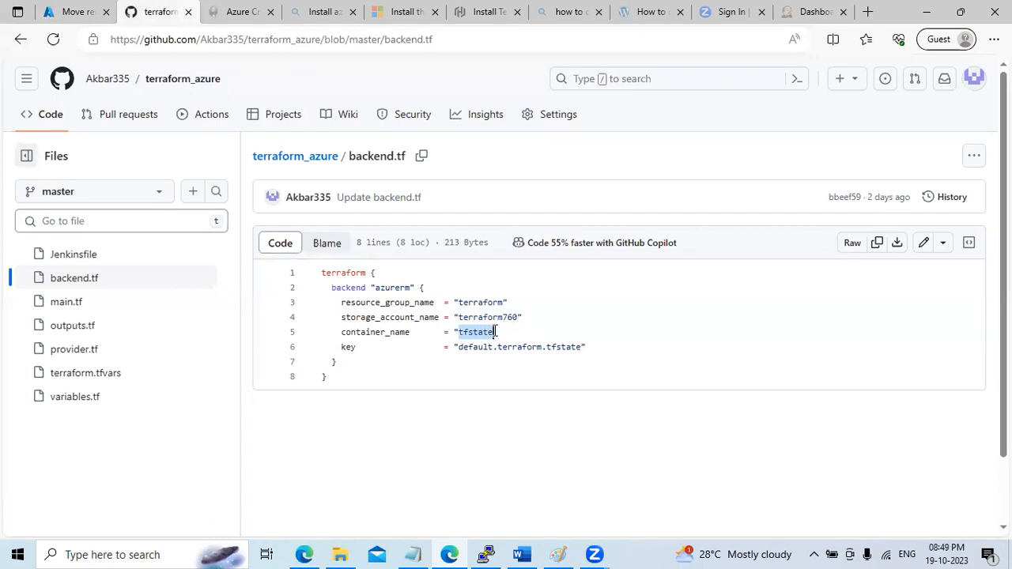
left_click(413, 554)
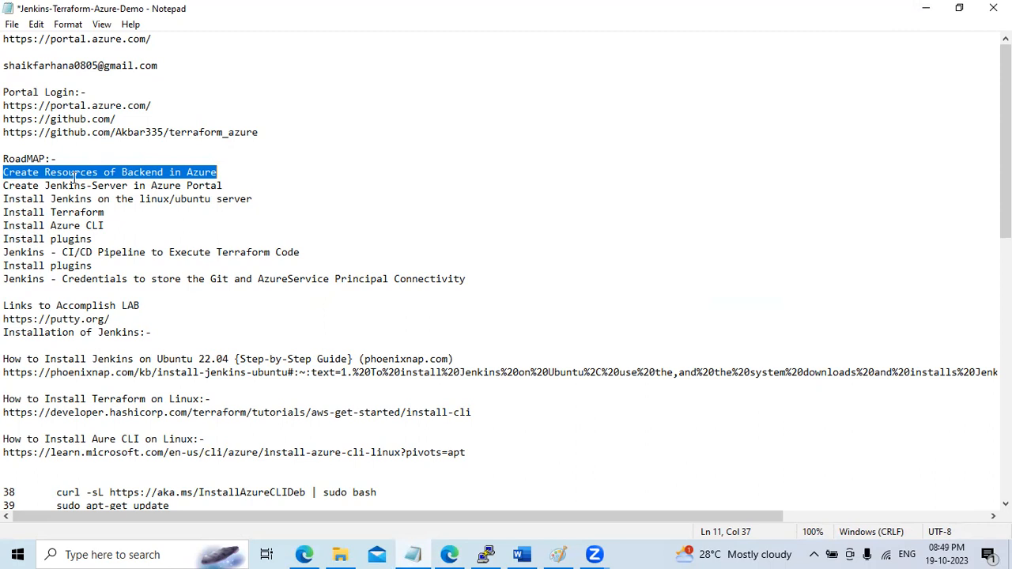
Minimize the Notepad roadmap notes after reviewing them
left_click(923, 9)
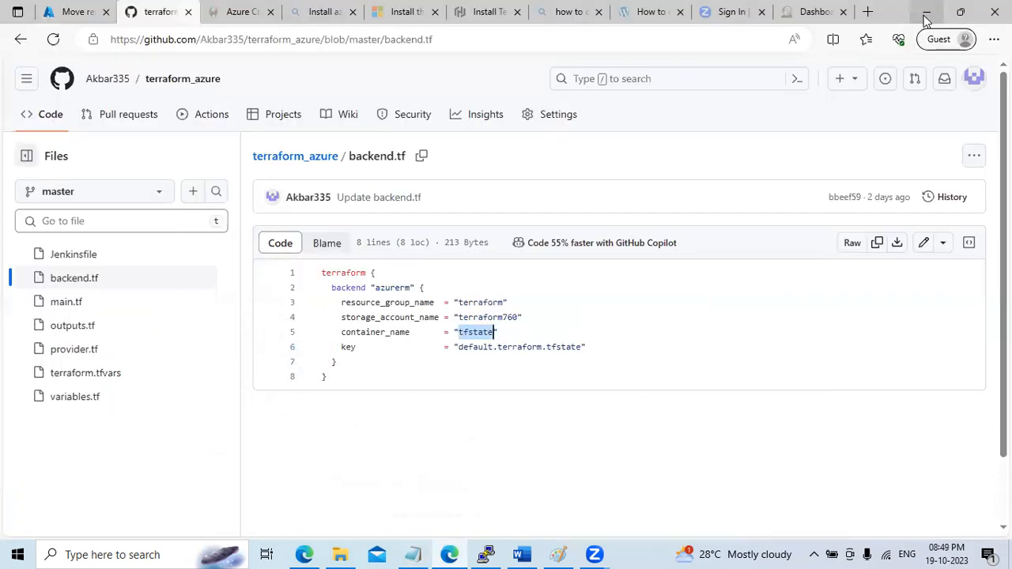
Open the terraform760 storage account from its deployment notification
left_click(76, 12)
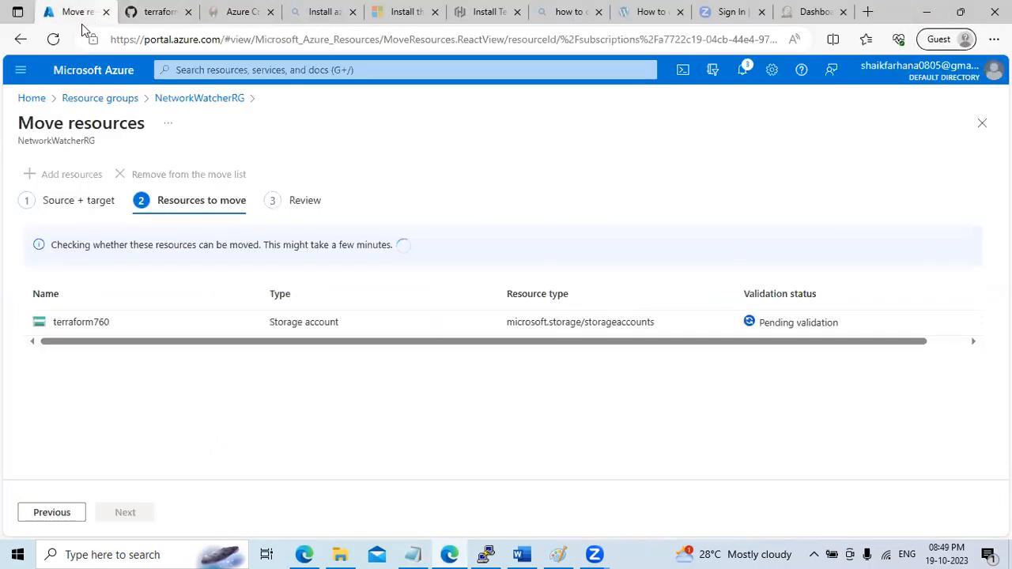
left_click(743, 69)
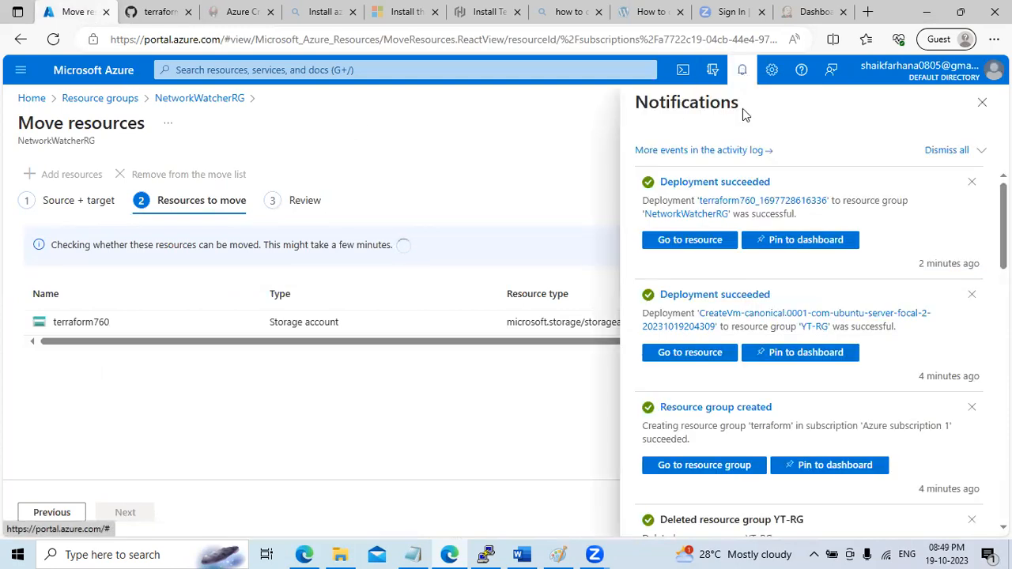
left_click(695, 241)
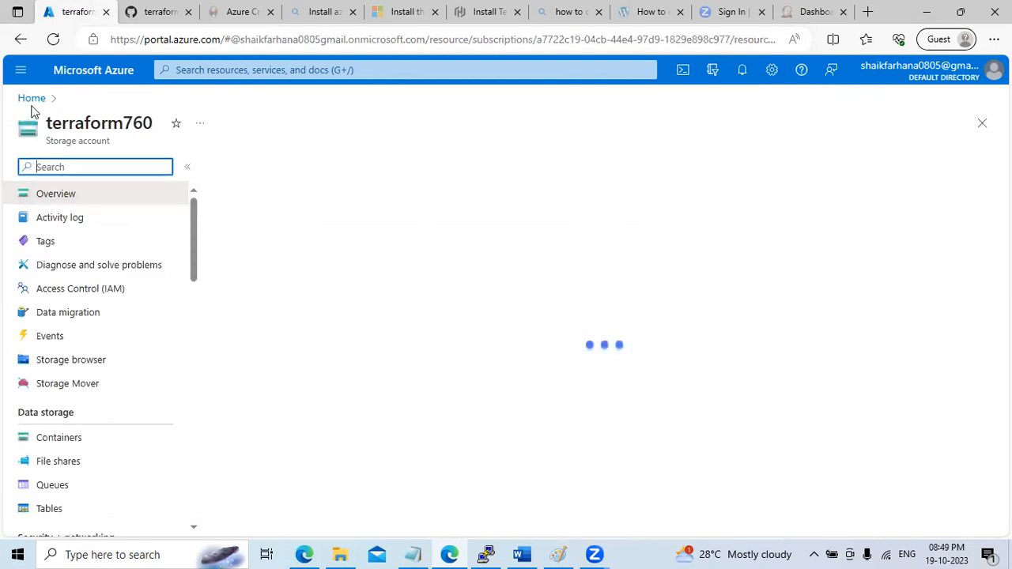
Copy 'tfstate' from backend.tf and create a container with that name in terraform760
left_click(57, 444)
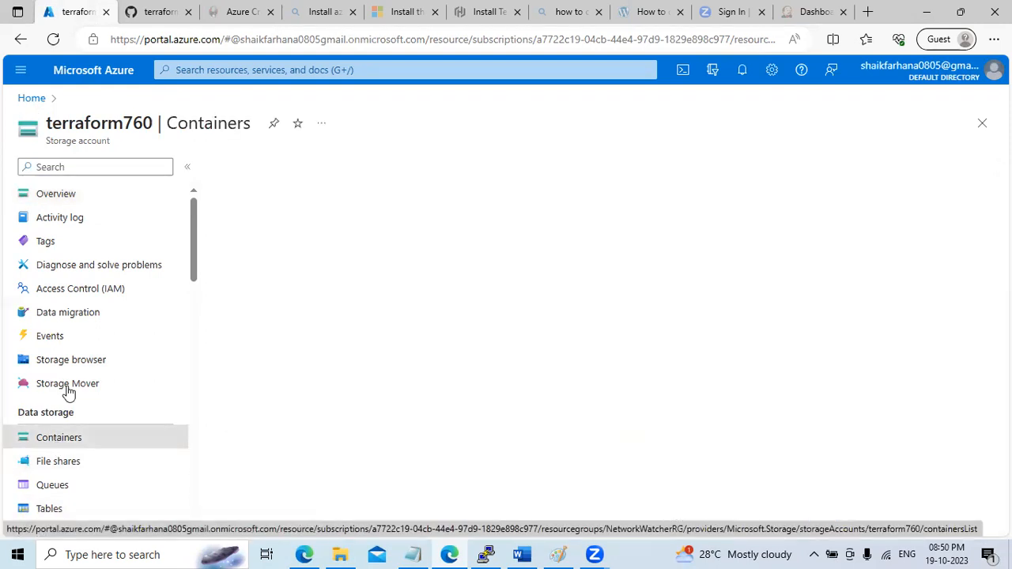
left_click(150, 11)
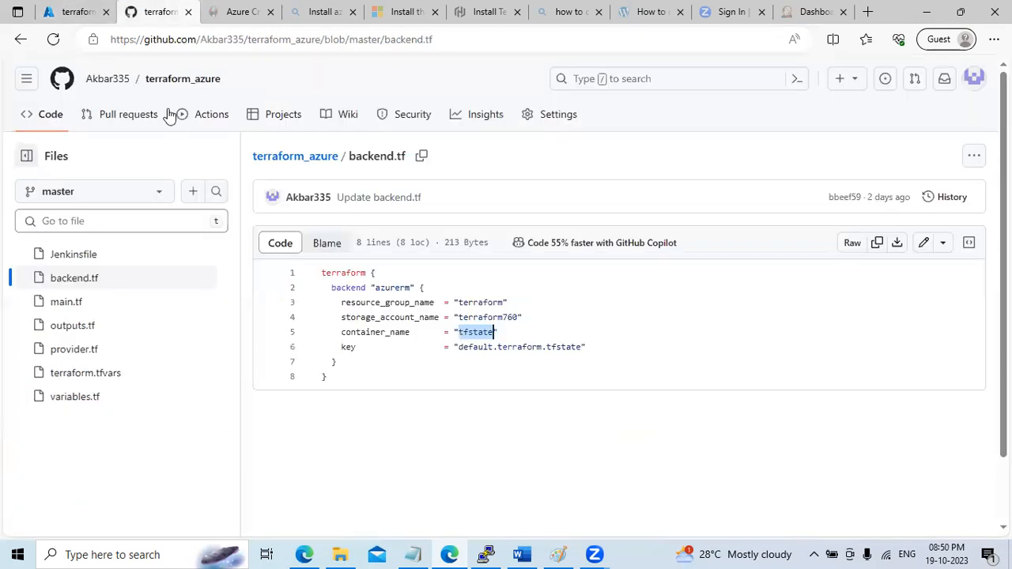
double_click(474, 332)
key("ctrl+c")
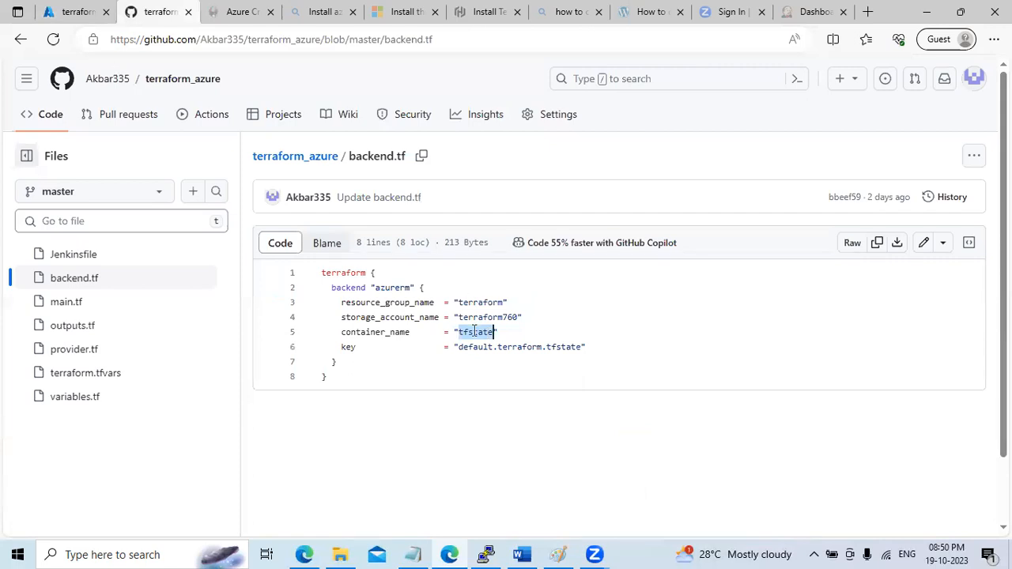
left_click(74, 11)
left_click(245, 166)
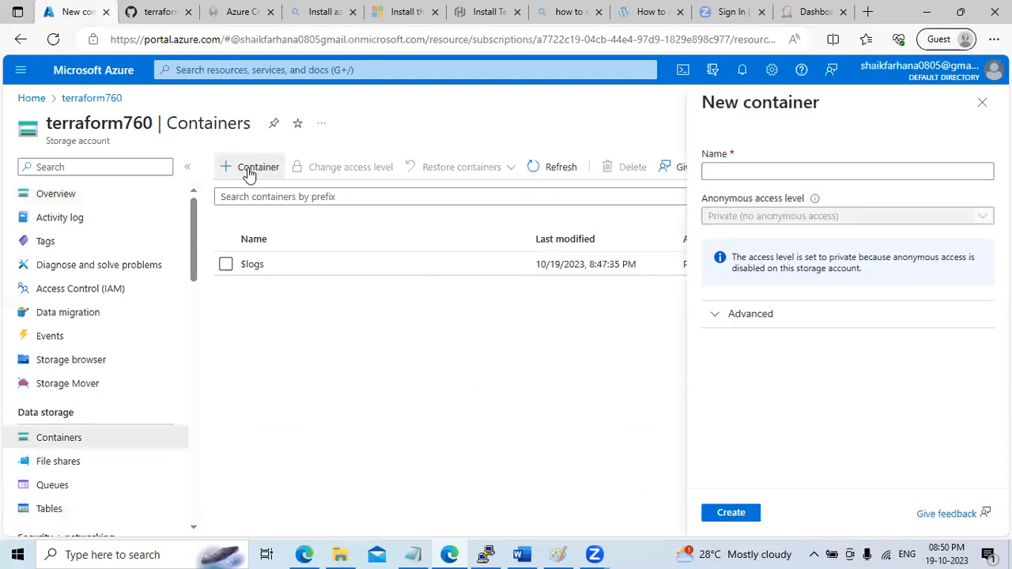
key("ctrl+v")
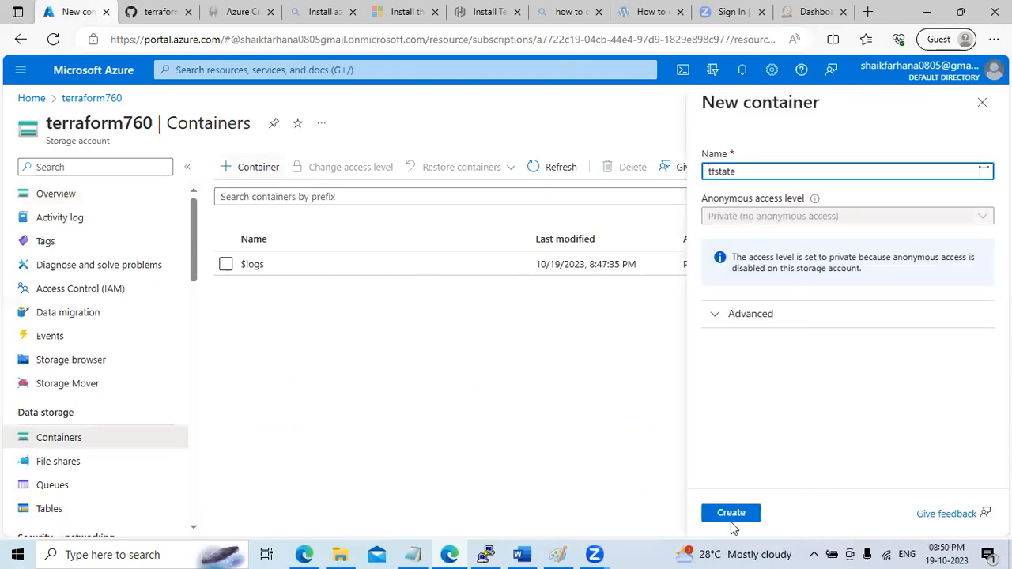
left_click(730, 514)
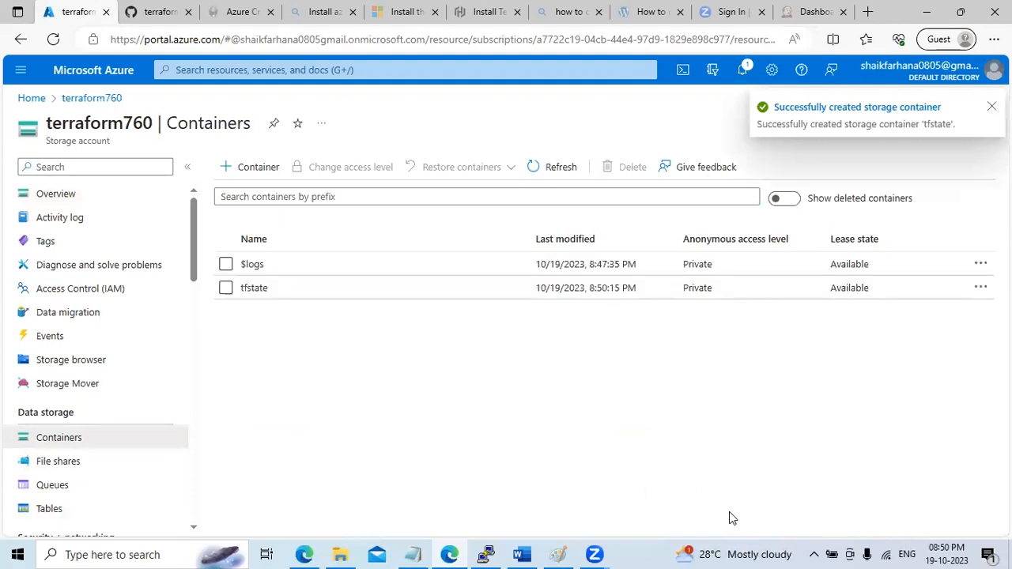
Open the new tfstate container, check the Notepad roadmap, and return to the portal home
left_click(252, 290)
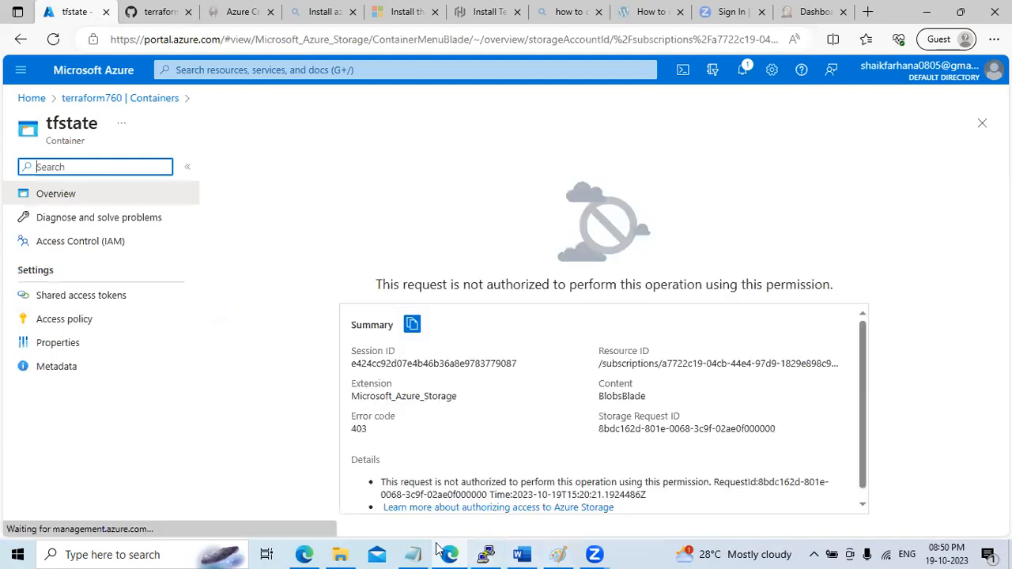
left_click(413, 554)
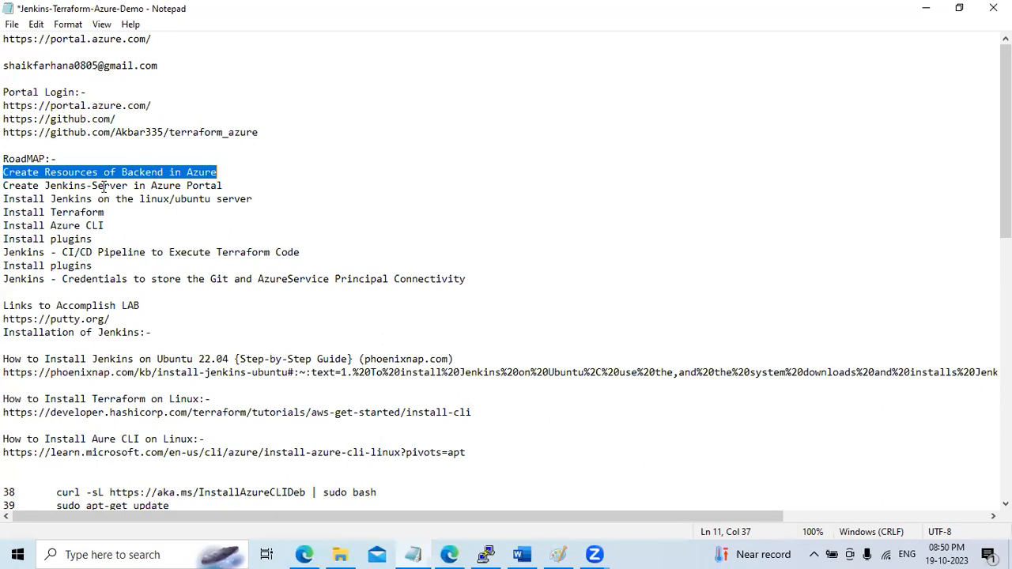
left_click(926, 9)
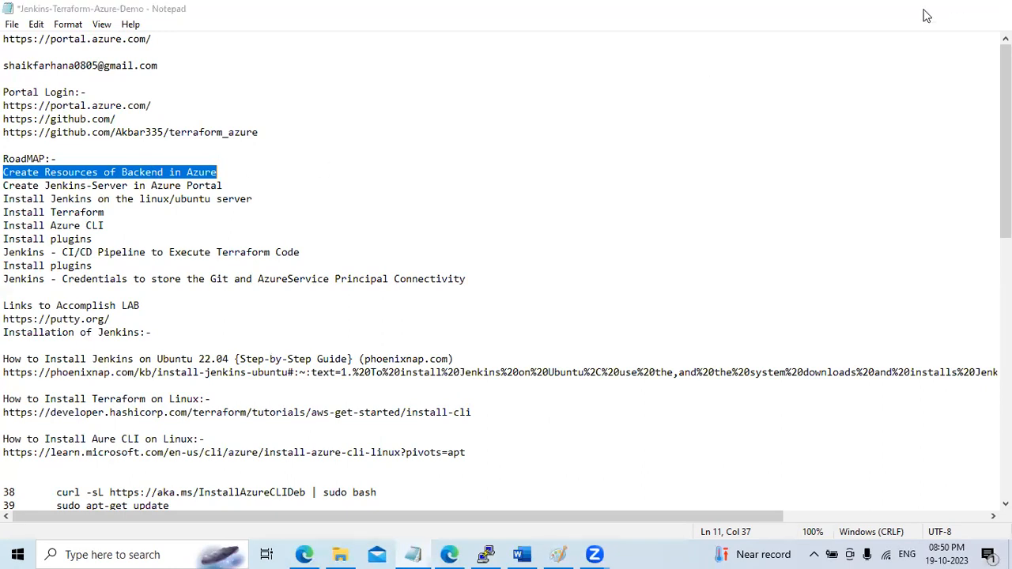
left_click(34, 101)
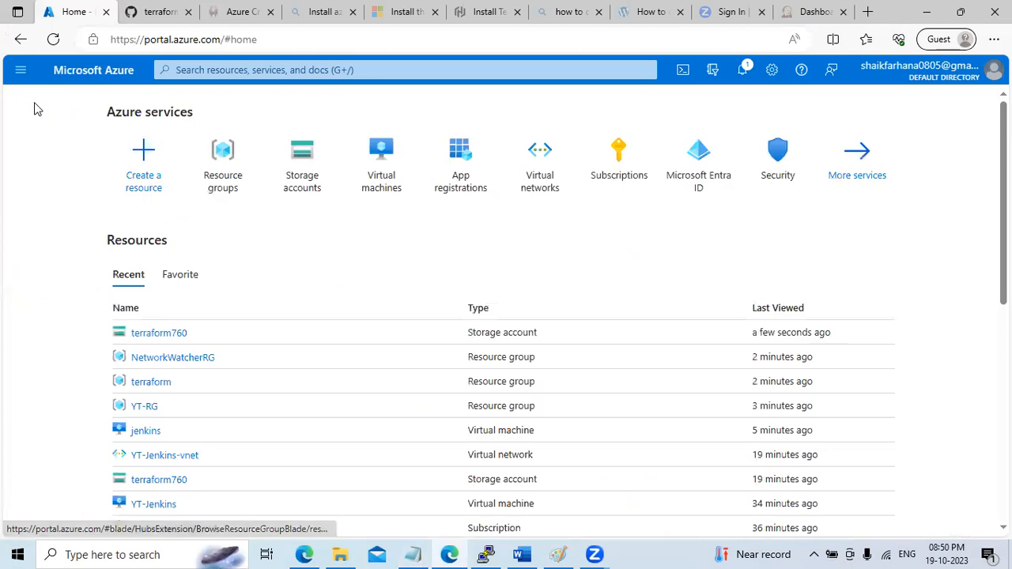
Open the jenkins VM's Networking page listing its SSH 22, HTTP 80 and HTTPS 443 inbound rules
left_click(392, 182)
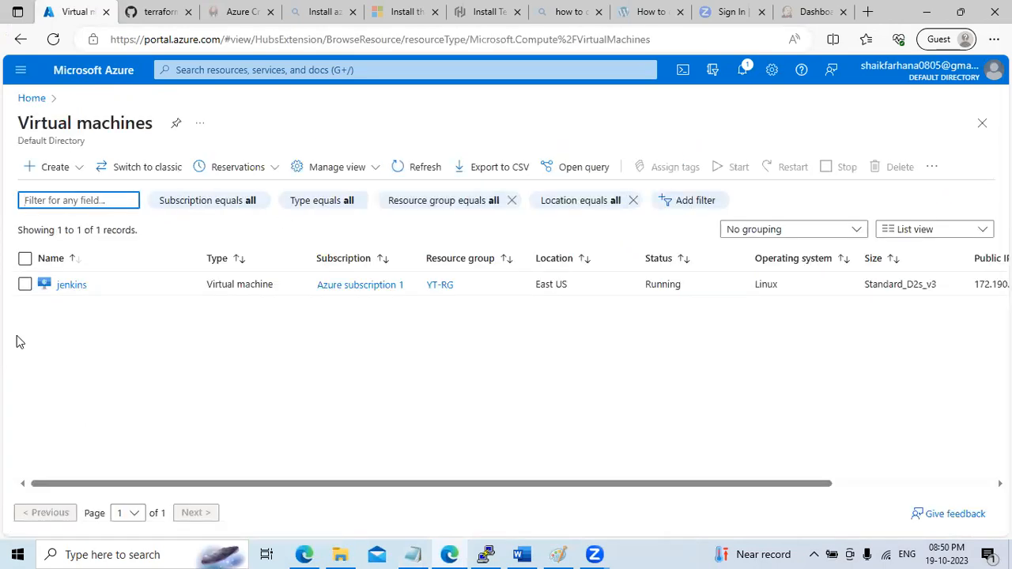
left_click(71, 286)
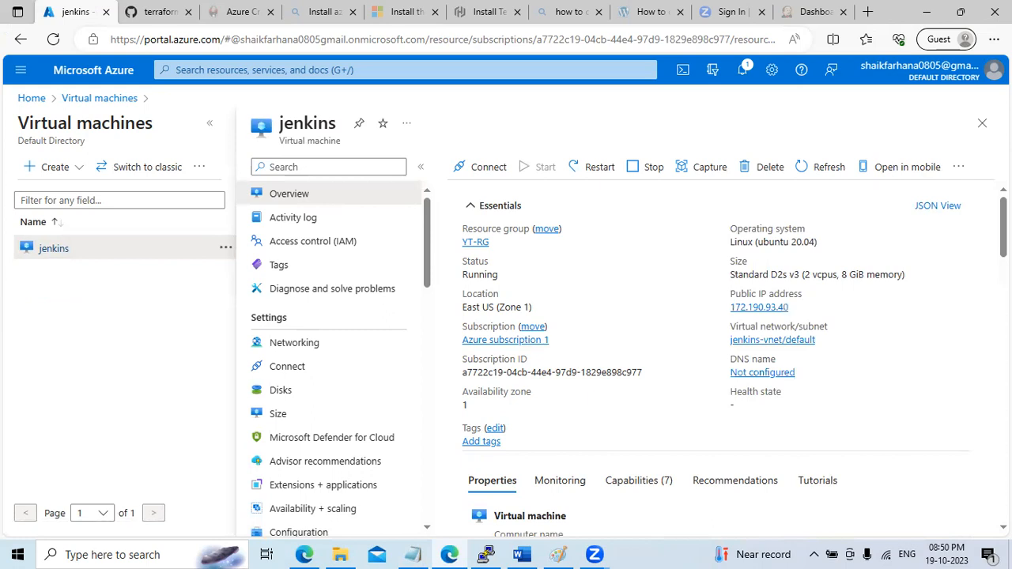
scroll(716, 355, "down", 5)
scroll(716, 356, "up", 5)
scroll(433, 297, "down", 3)
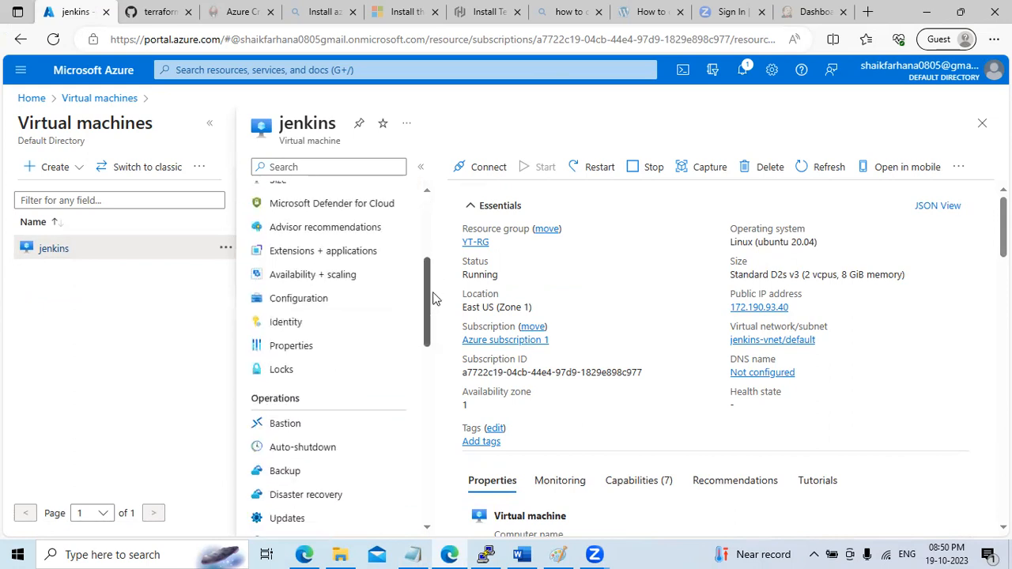
scroll(433, 297, "up", 3)
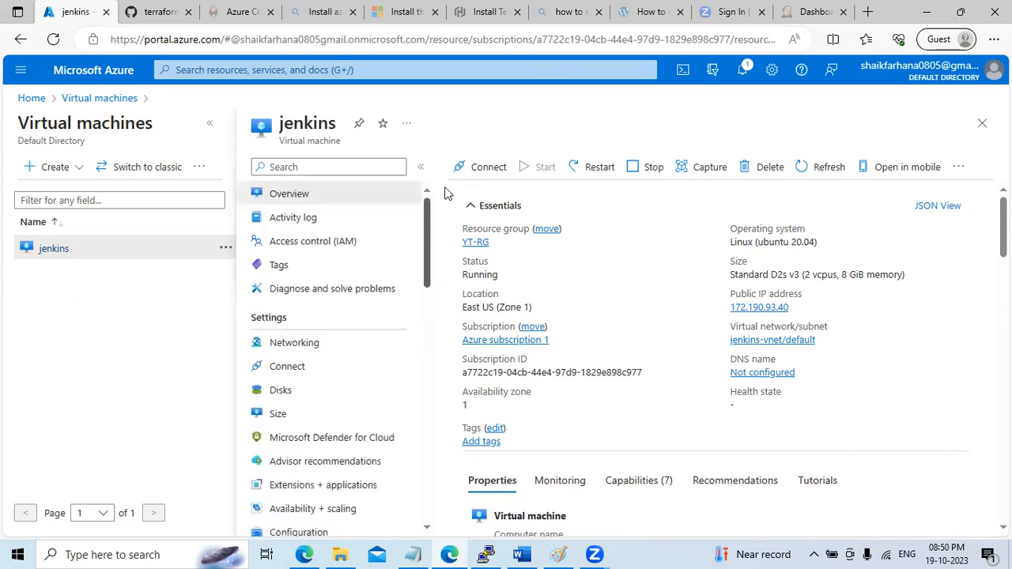
left_click(312, 350)
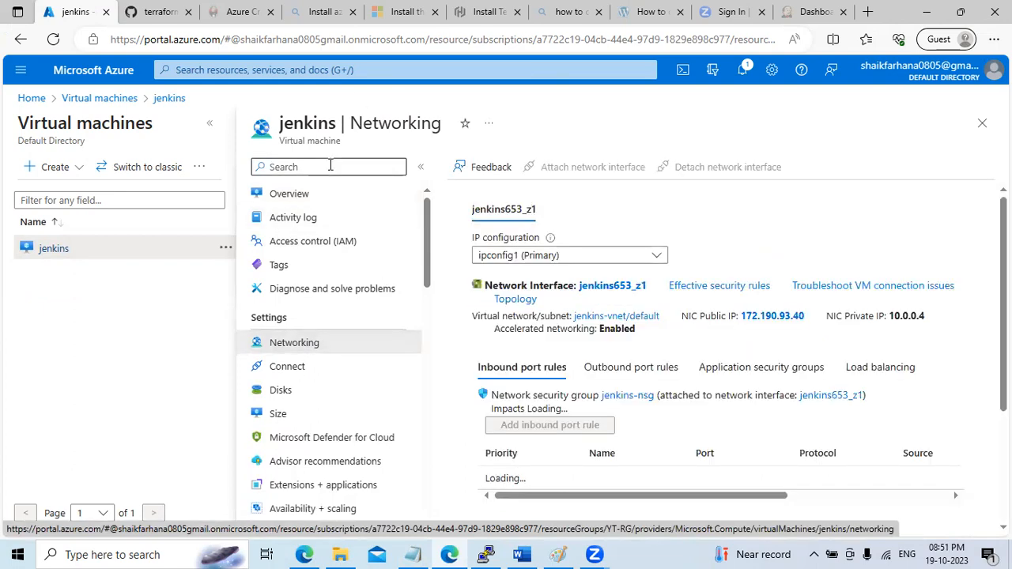
scroll(633, 356, "down", 2)
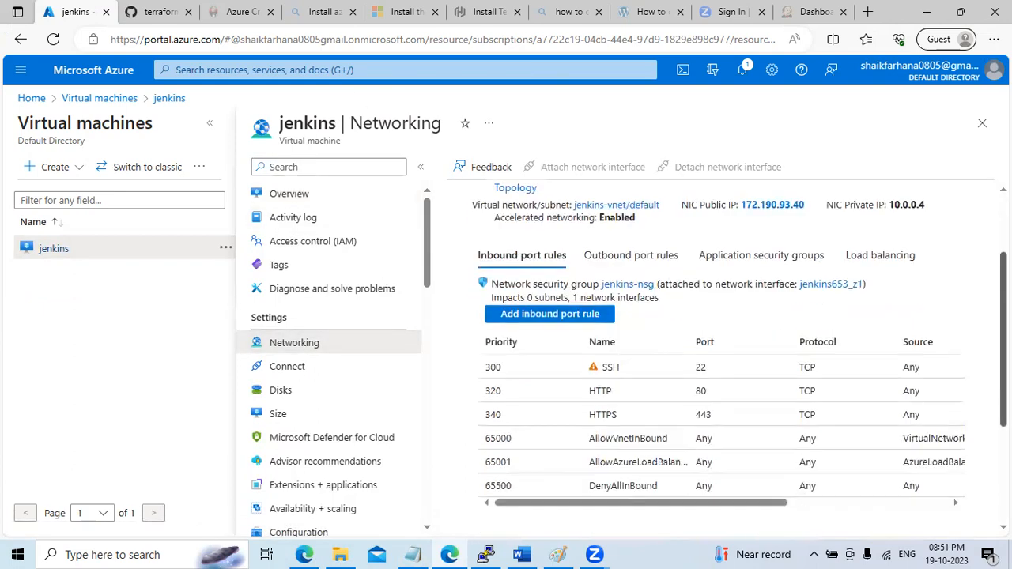
Add a Custom inbound rule allowing TCP port 8080 at priority 100 on the jenkins VM
left_click(549, 316)
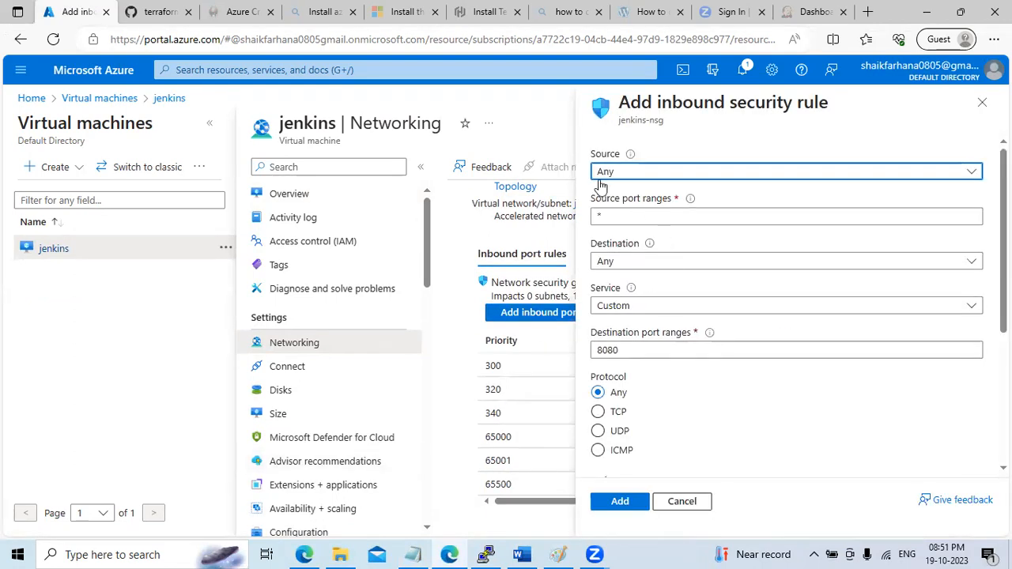
left_click(624, 308)
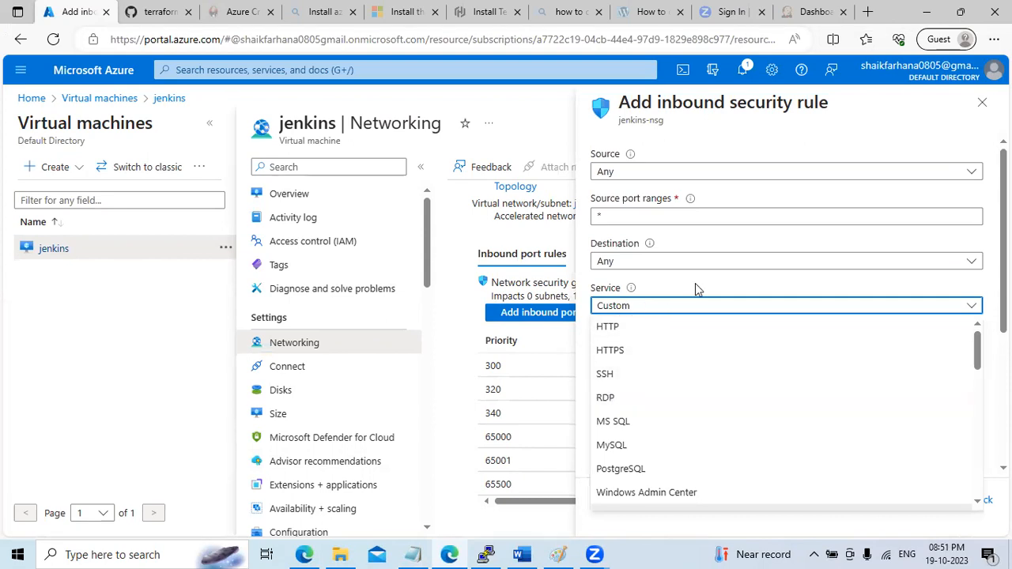
left_click(659, 305)
left_click(624, 351)
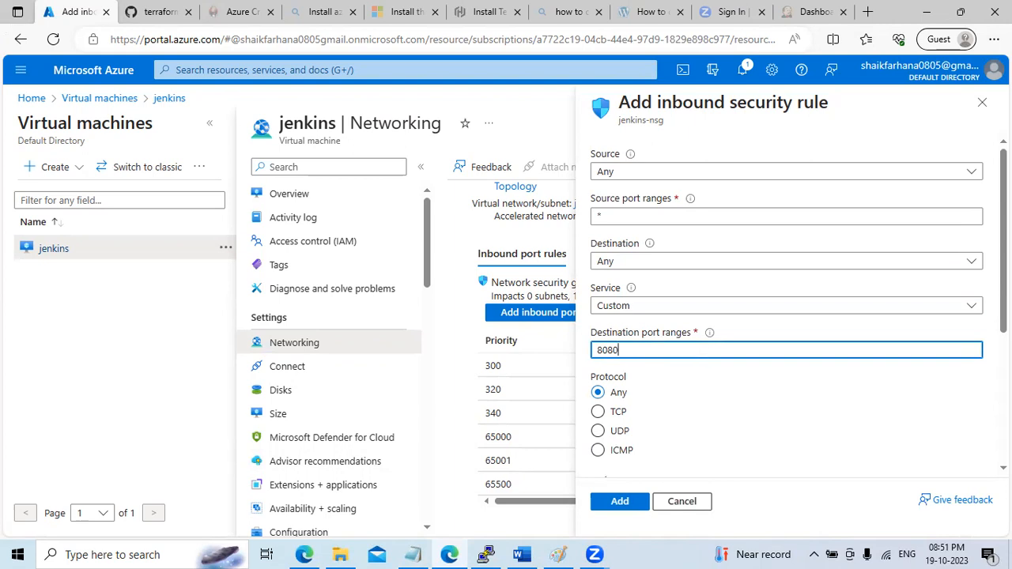
scroll(700, 336, "down", 1)
left_click(616, 320)
scroll(616, 325, "down", 2)
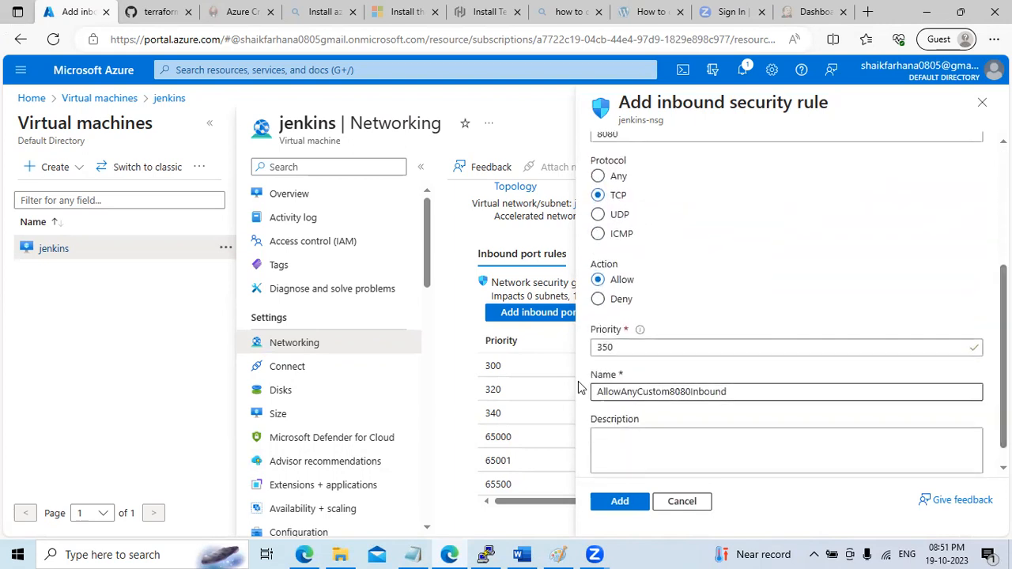
left_click_drag(613, 348, 484, 354)
type("100")
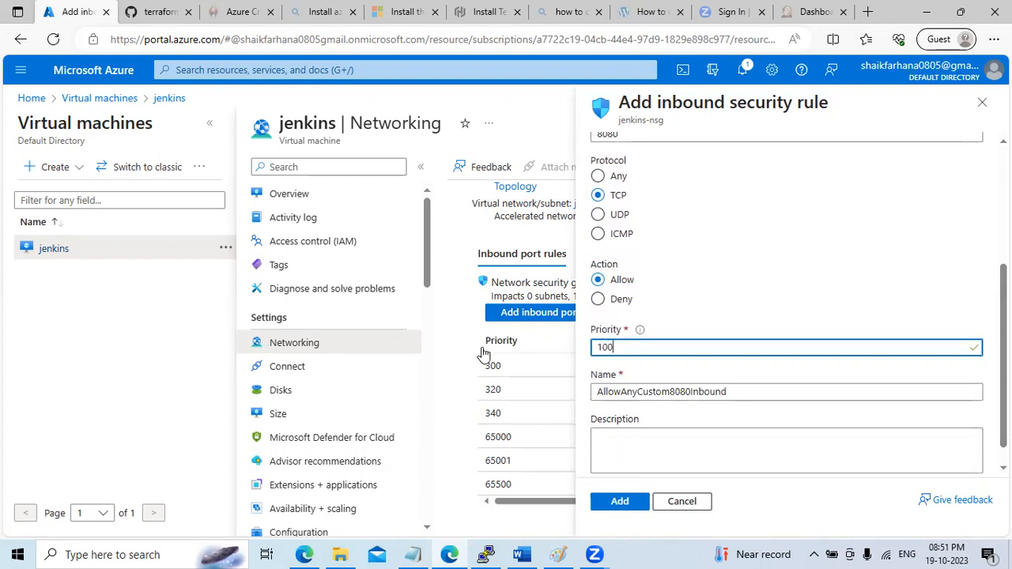
left_click(616, 508)
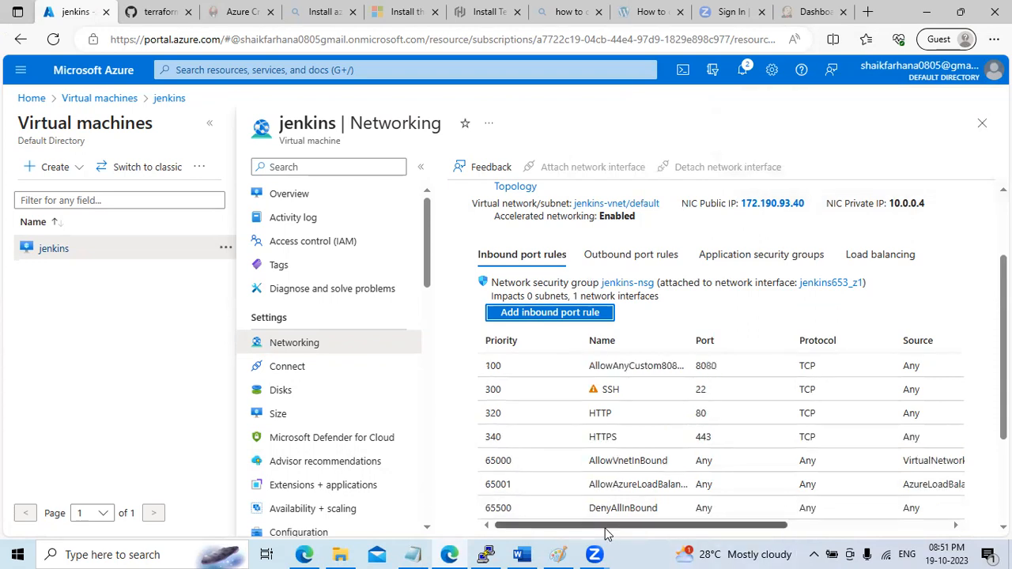
Copy the jenkins VM's public IP 172.190.93.40 from its overview page
left_click(104, 101)
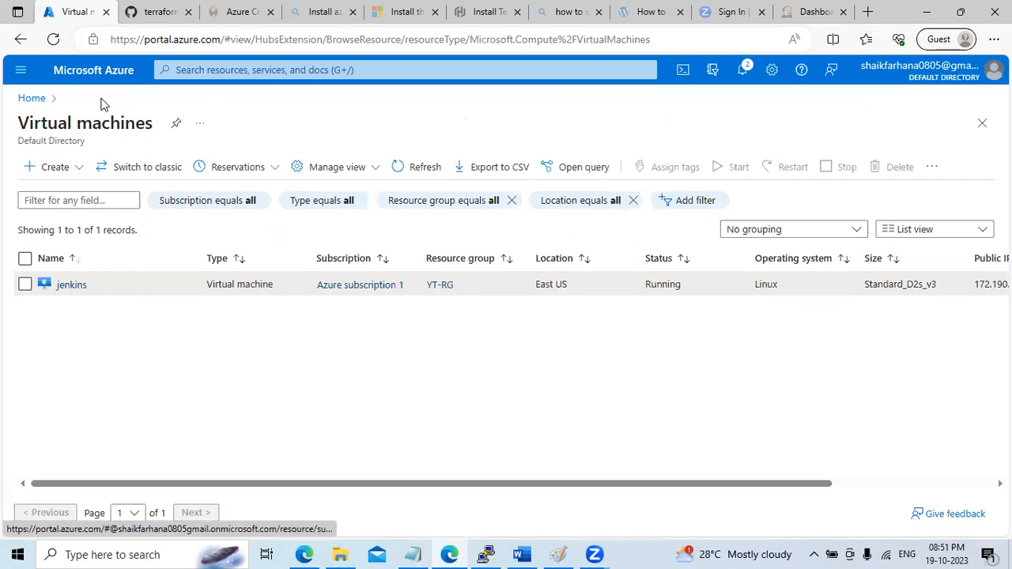
left_click(75, 286)
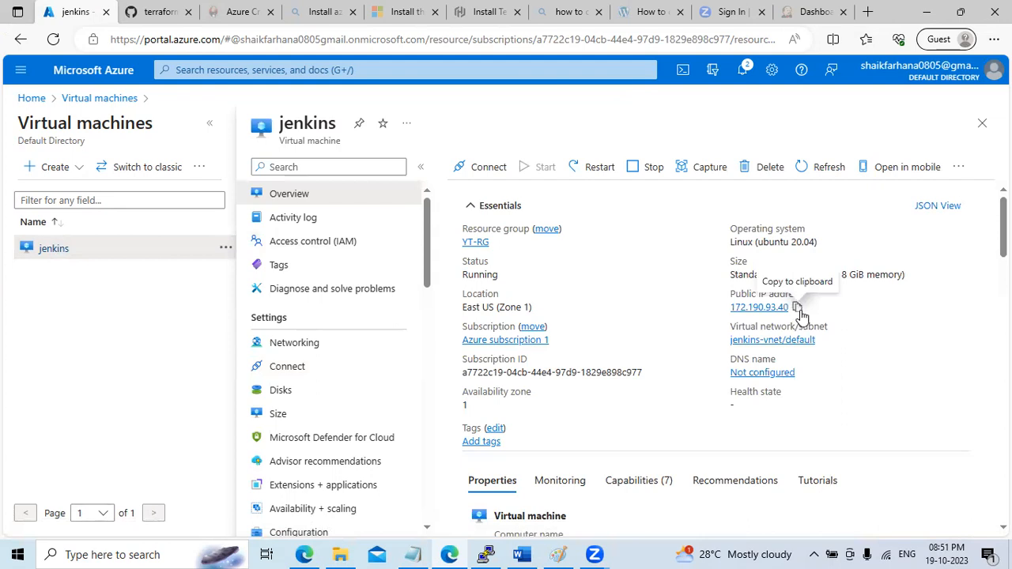
left_click(797, 307)
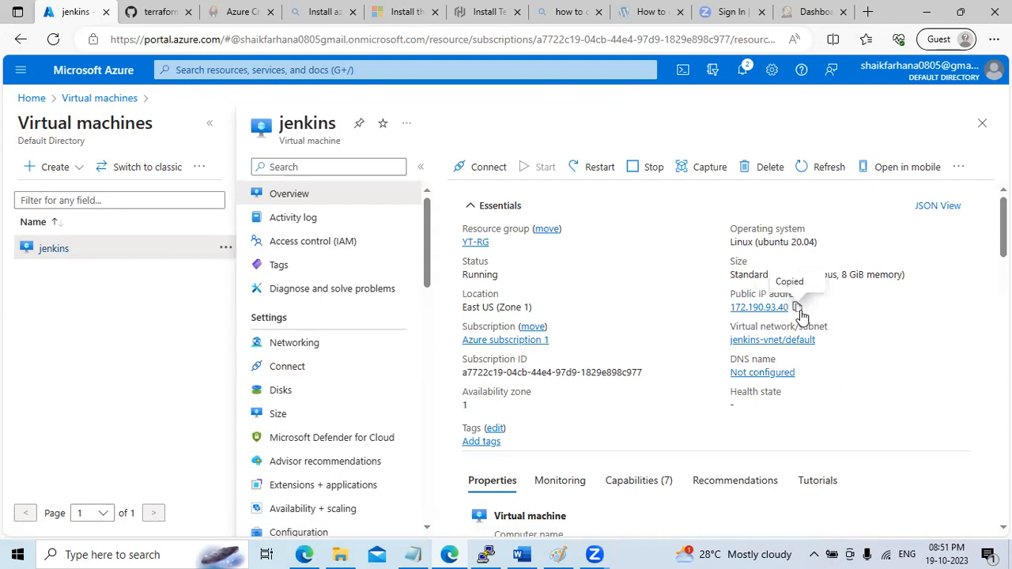
left_click(99, 555)
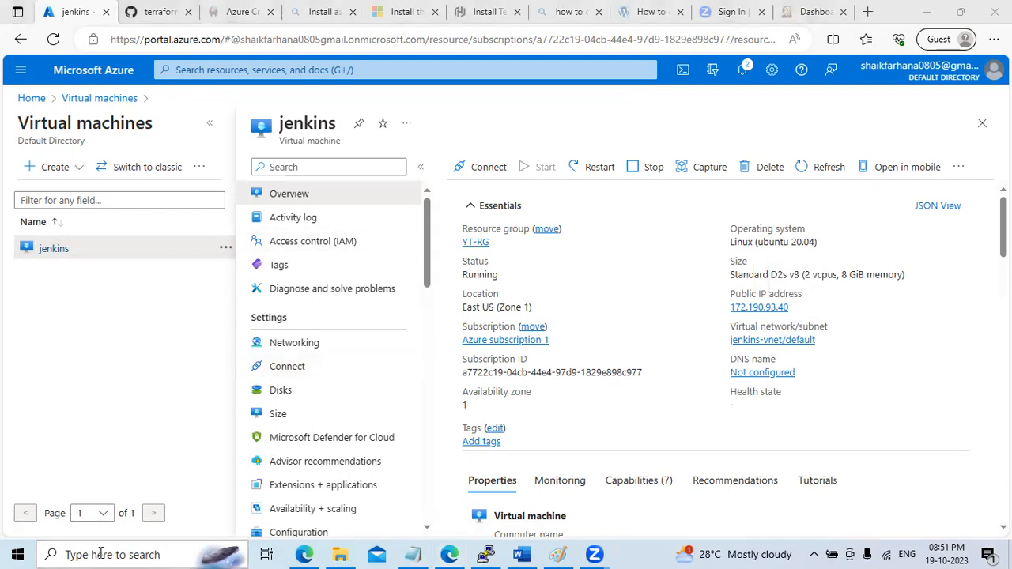
Launch PuTTY, SSH to the VM's pasted public IP, and log in as jenkinsadmin
type("putty")
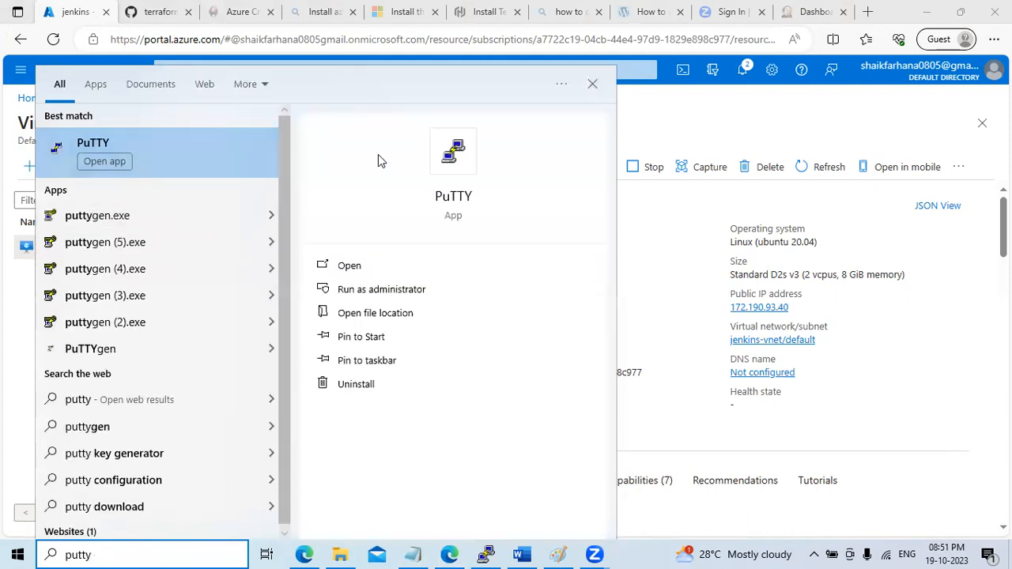
left_click(549, 281)
key("ctrl+v")
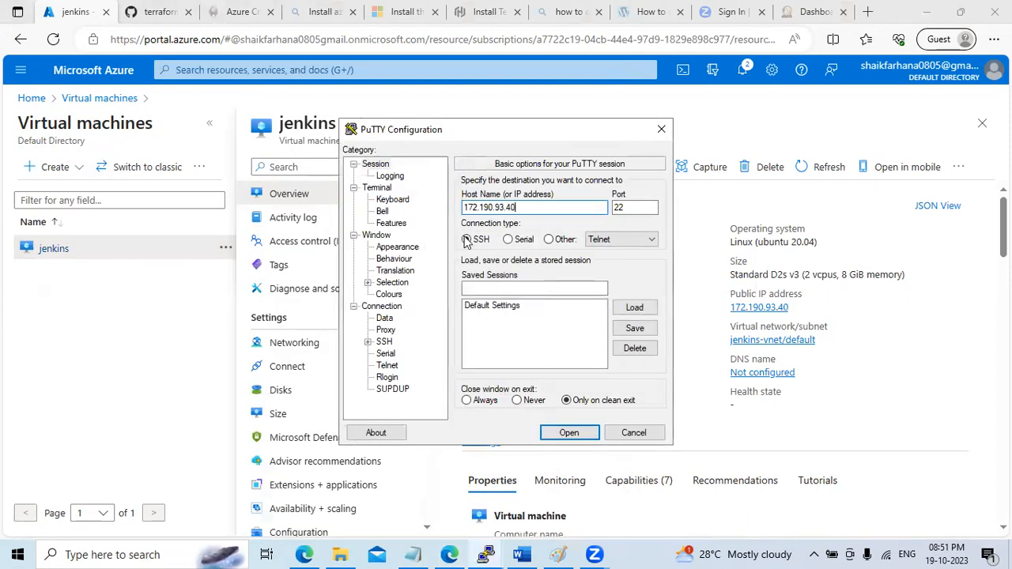
left_click(568, 434)
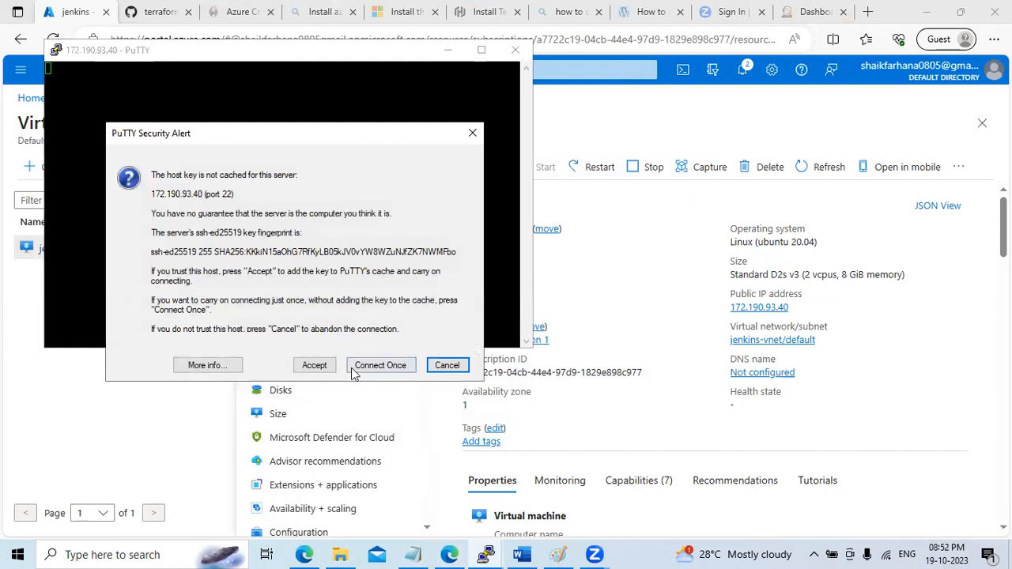
left_click(314, 367)
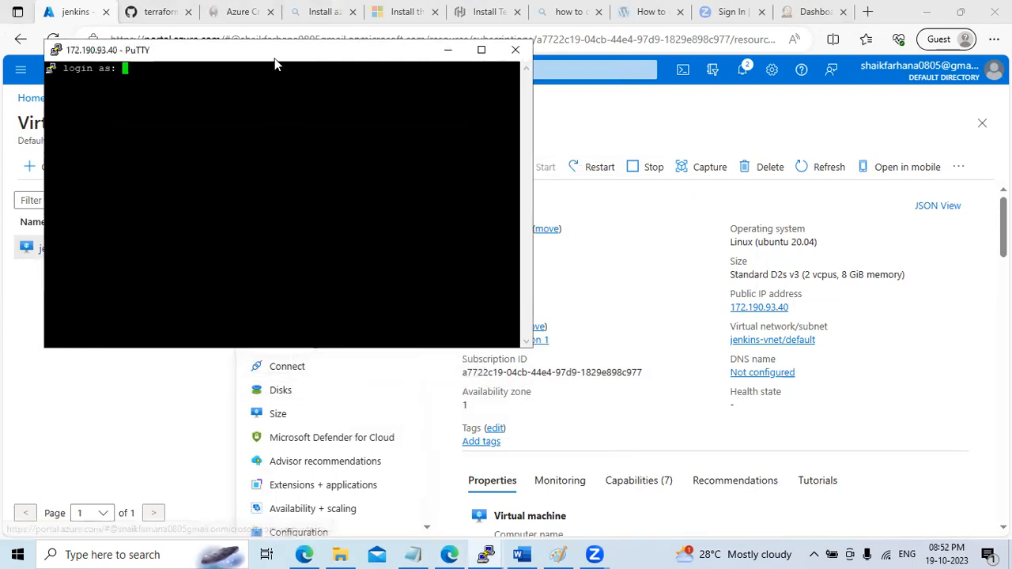
left_click_drag(271, 57, 395, 145)
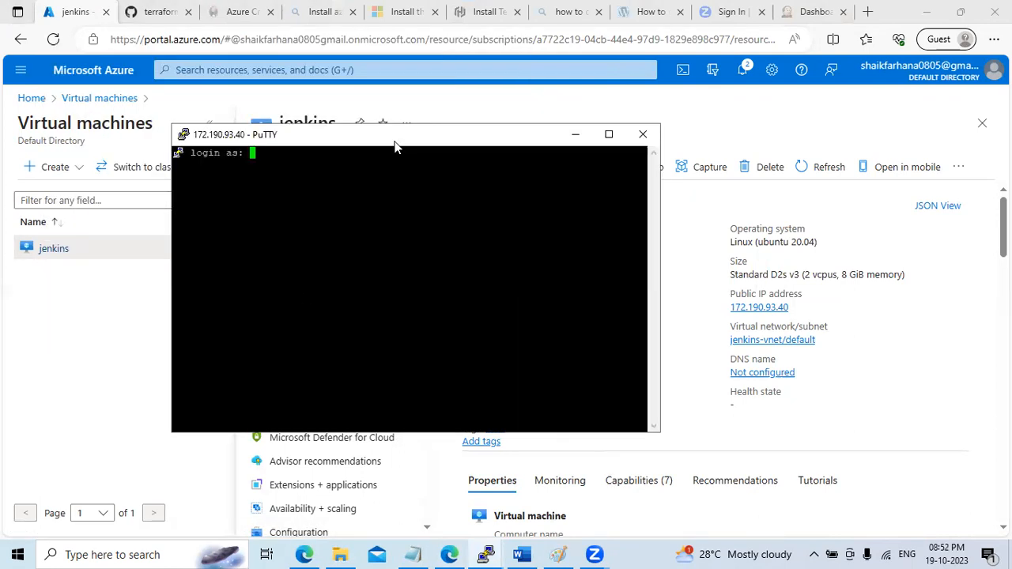
type("jenkinsadmin")
key("Return")
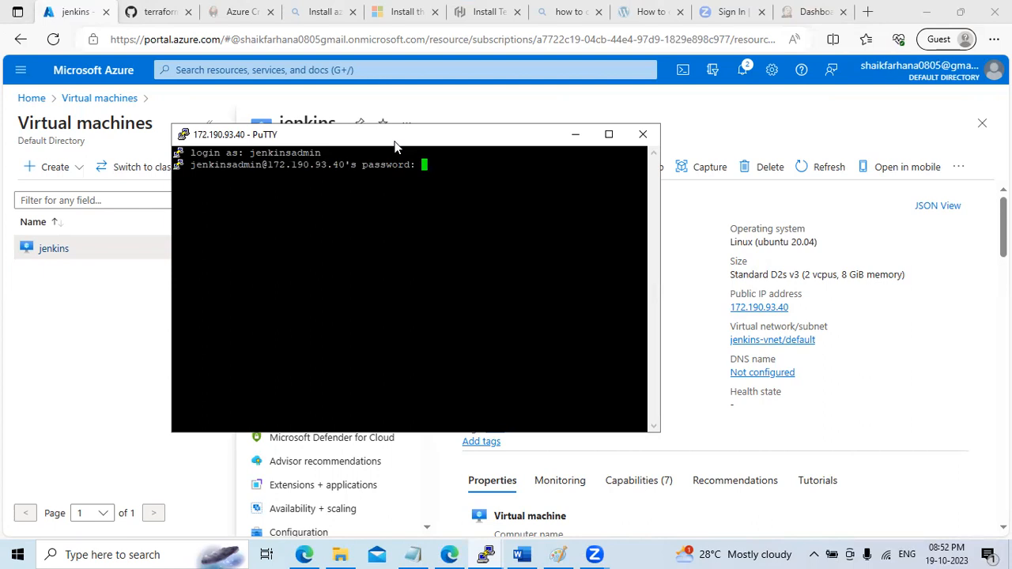
key("Return")
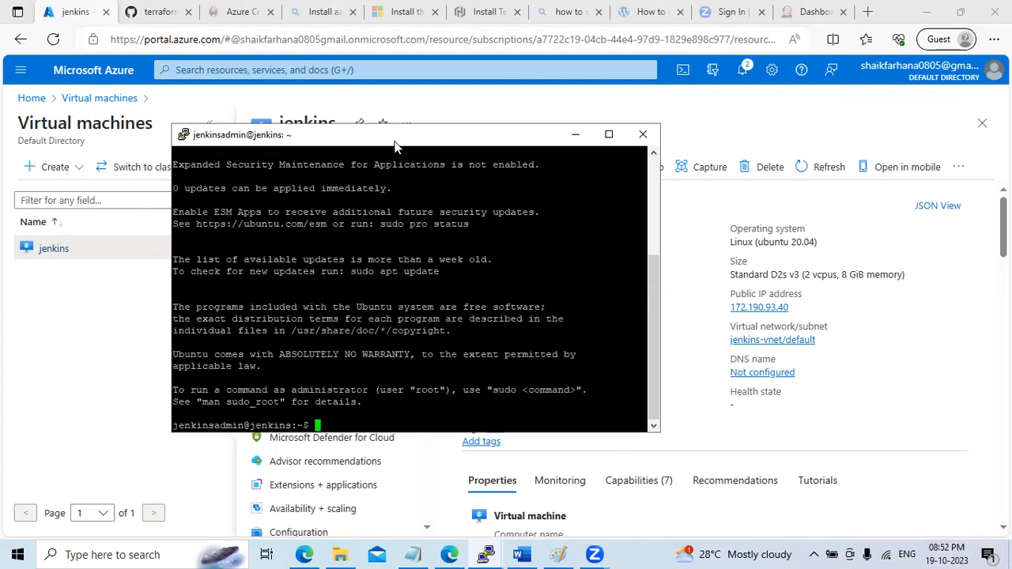
Switch to root with sudo su - and run uname -a, showing kernel 5.15.0-1045-azure
type("sudo su -")
key("Return")
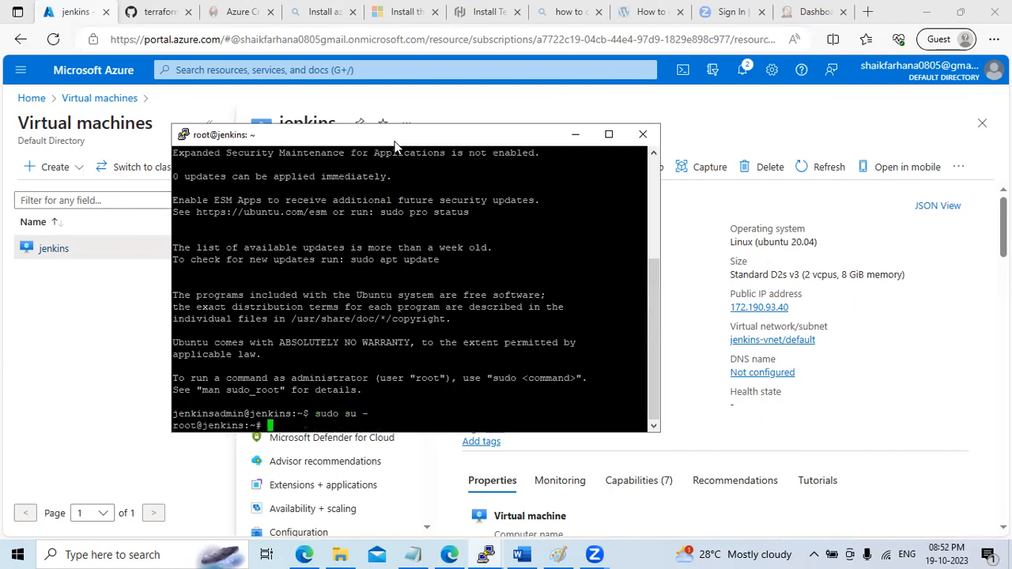
type("uname -a")
key("Return")
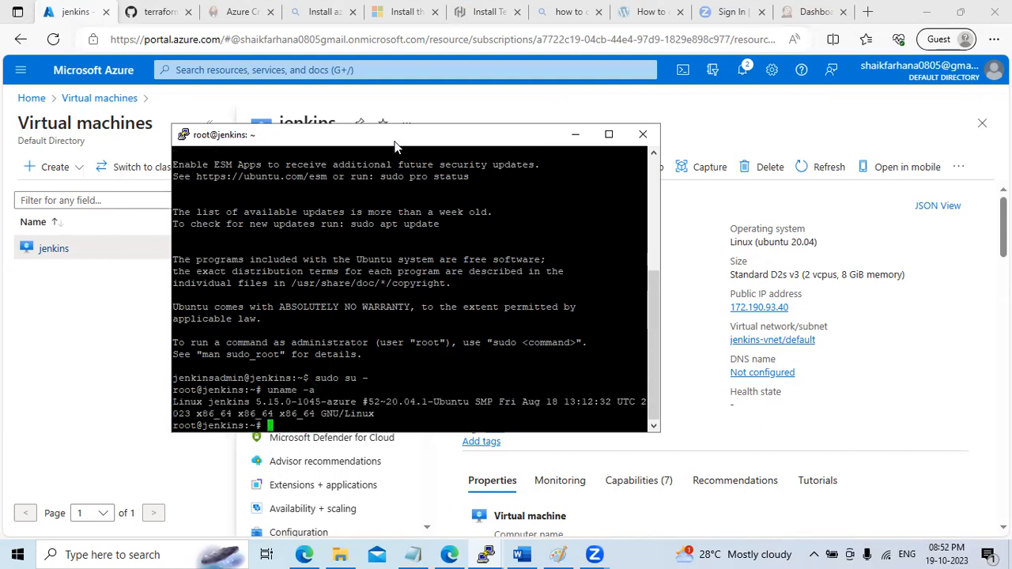
double_click(196, 401)
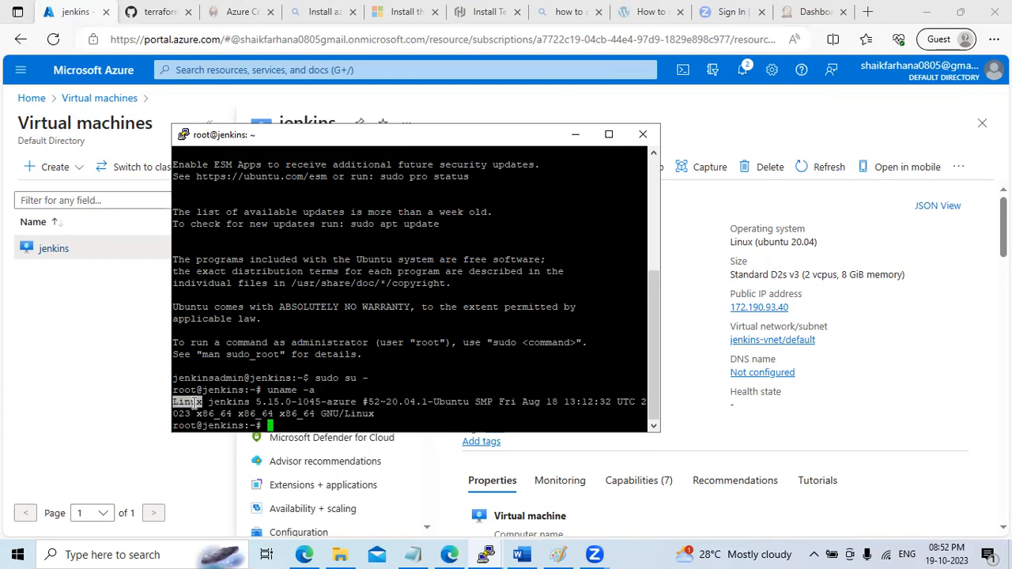
left_click(194, 409)
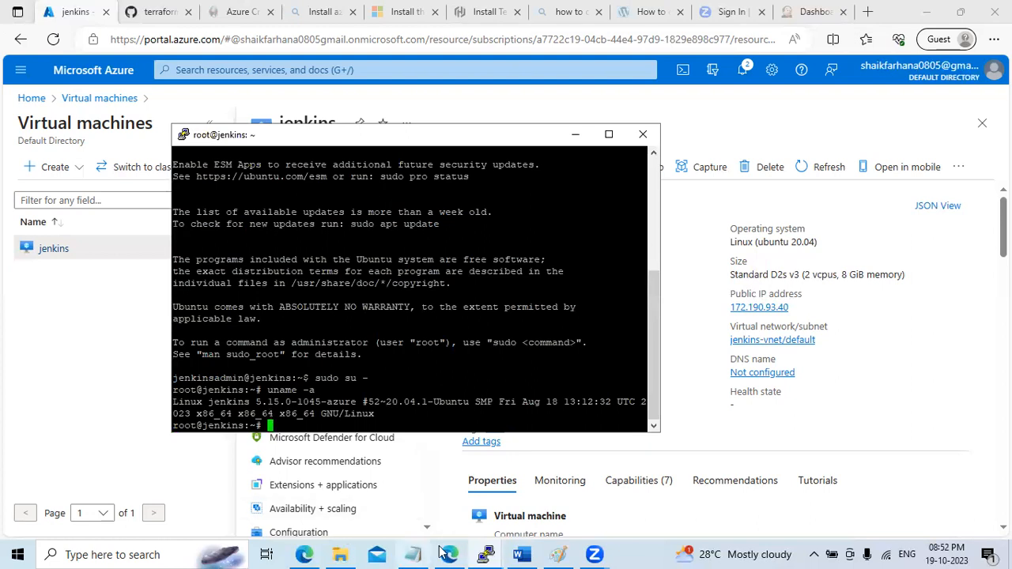
left_click(520, 554)
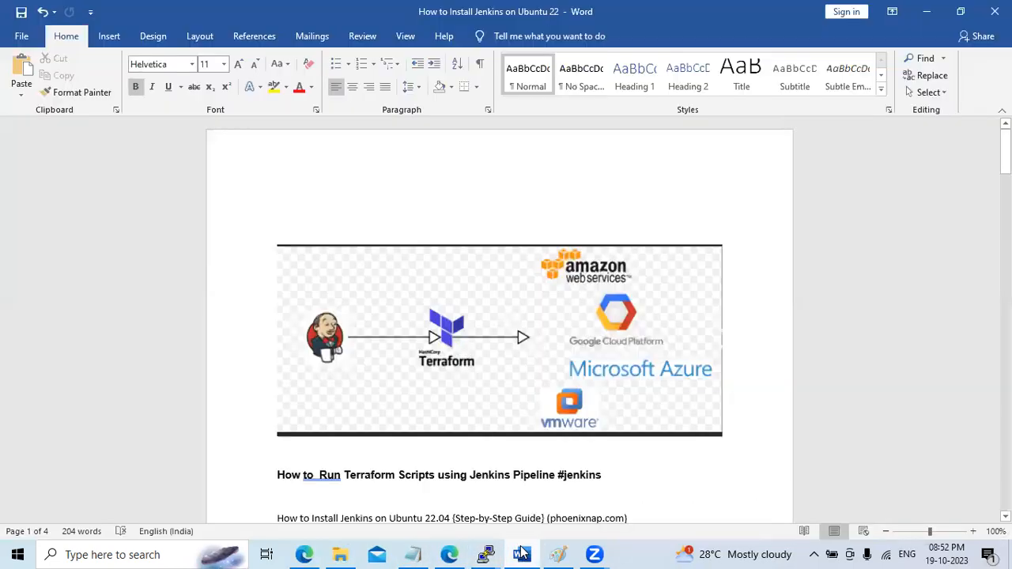
Follow the phoenixNAP 'Install Jenkins on Ubuntu 22.04' link saved in the Word notes
scroll(348, 427, "down", 6)
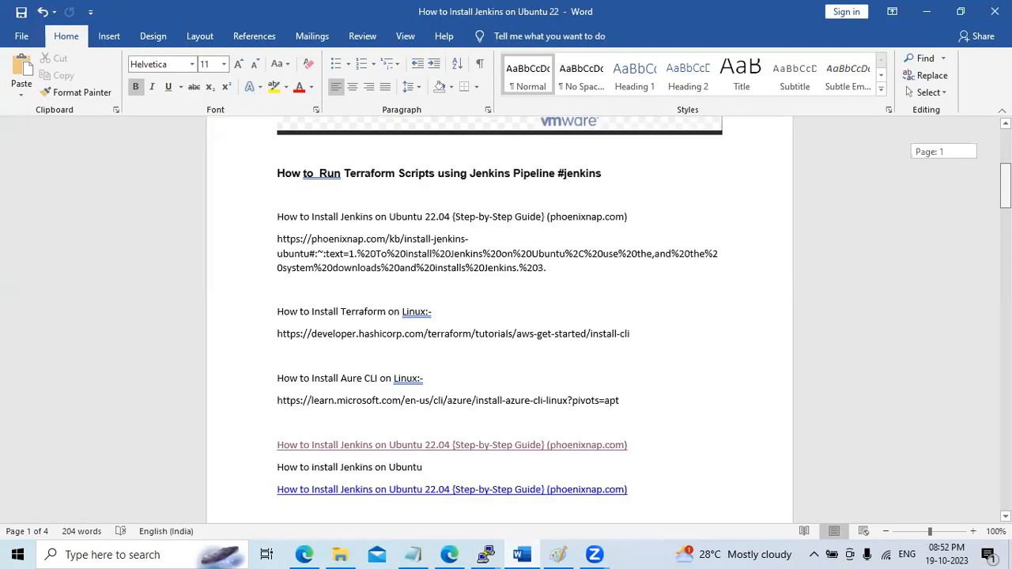
triple_click(394, 447)
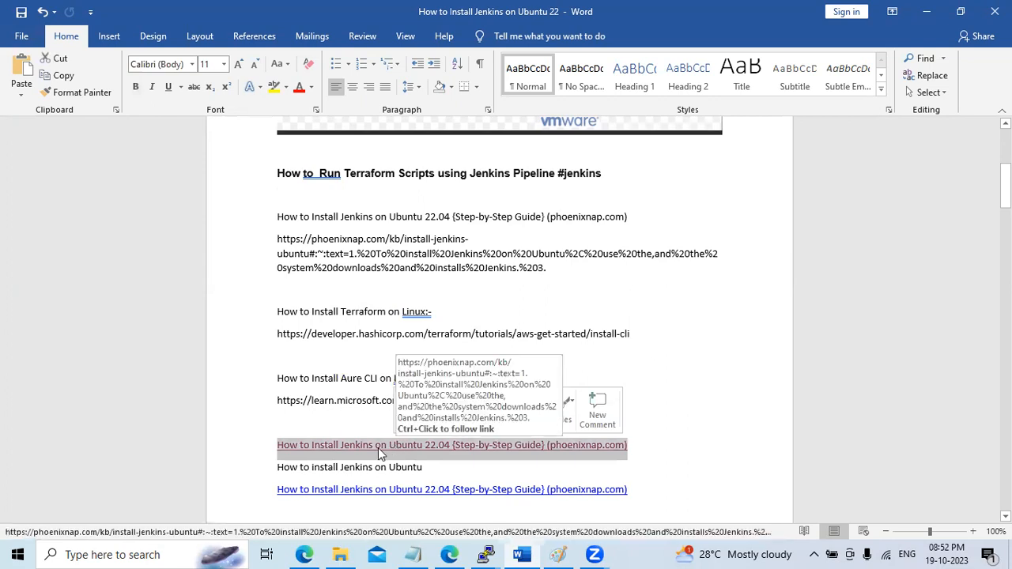
left_click(337, 445)
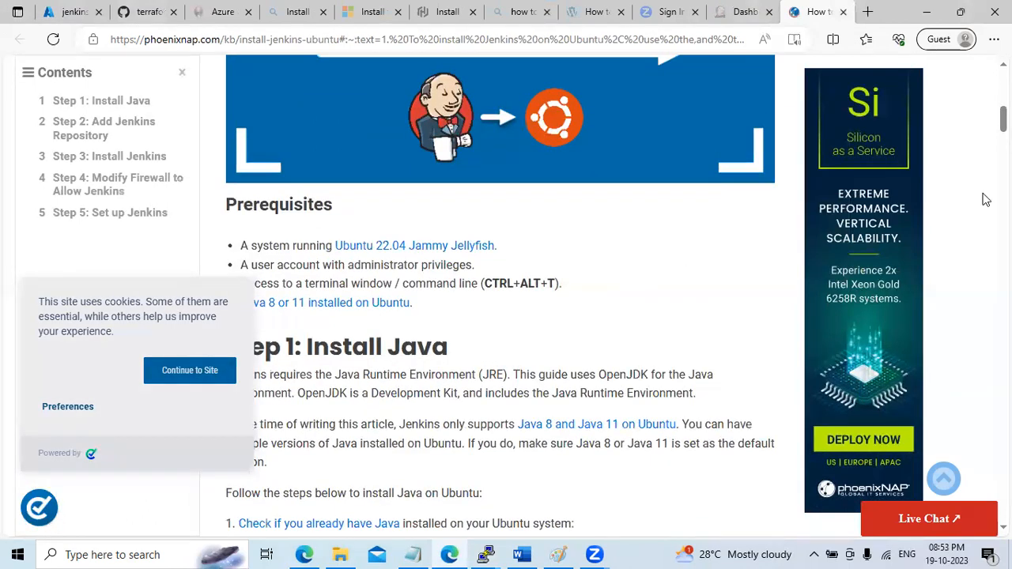
Copy the java -version command from phoenixNAP's Step 1 and bring the root@jenkins terminal forward
scroll(500, 296, "down", 4)
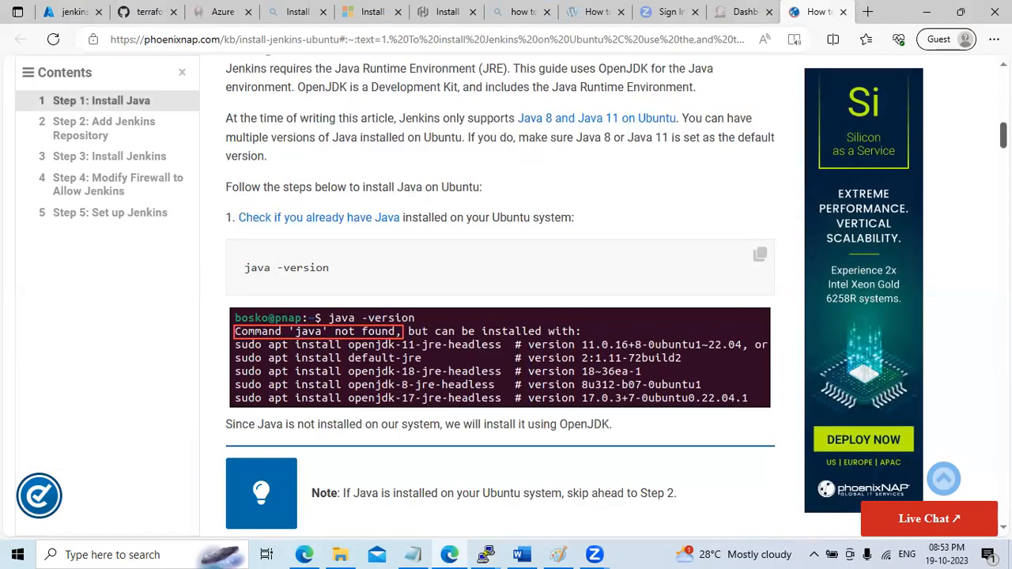
scroll(500, 301, "up", 2)
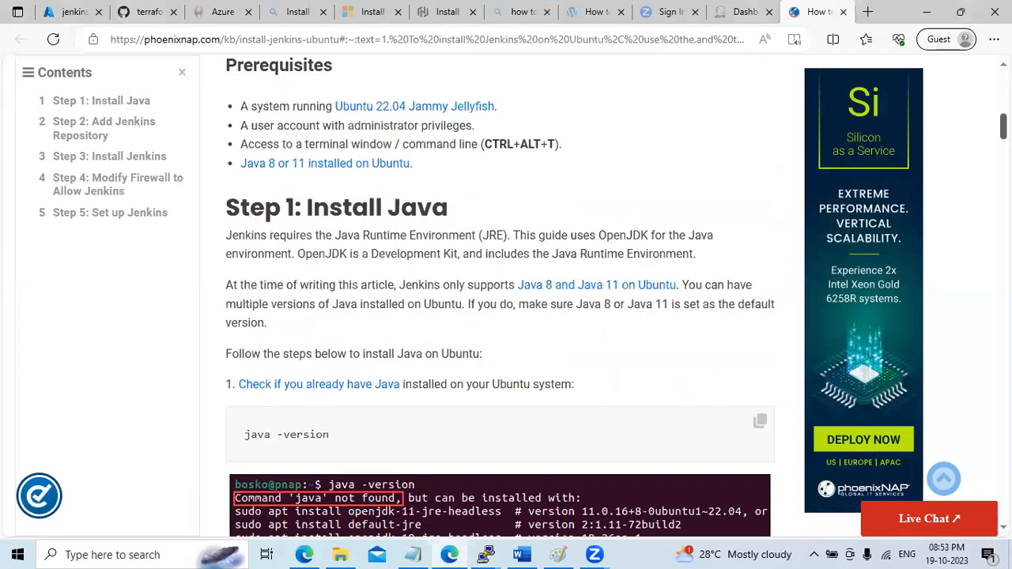
scroll(500, 296, "down", 2)
left_click(761, 257)
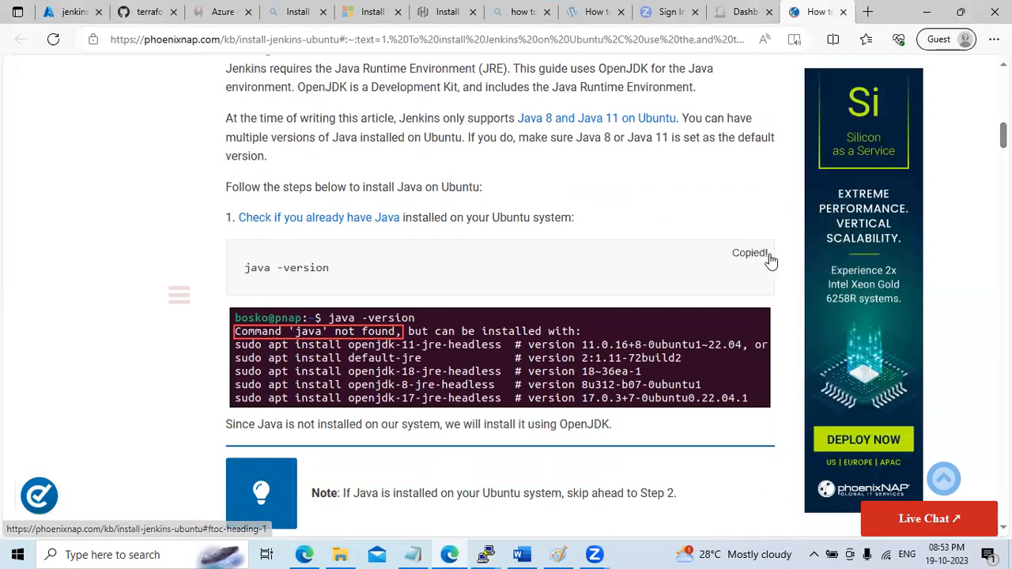
left_click(486, 554)
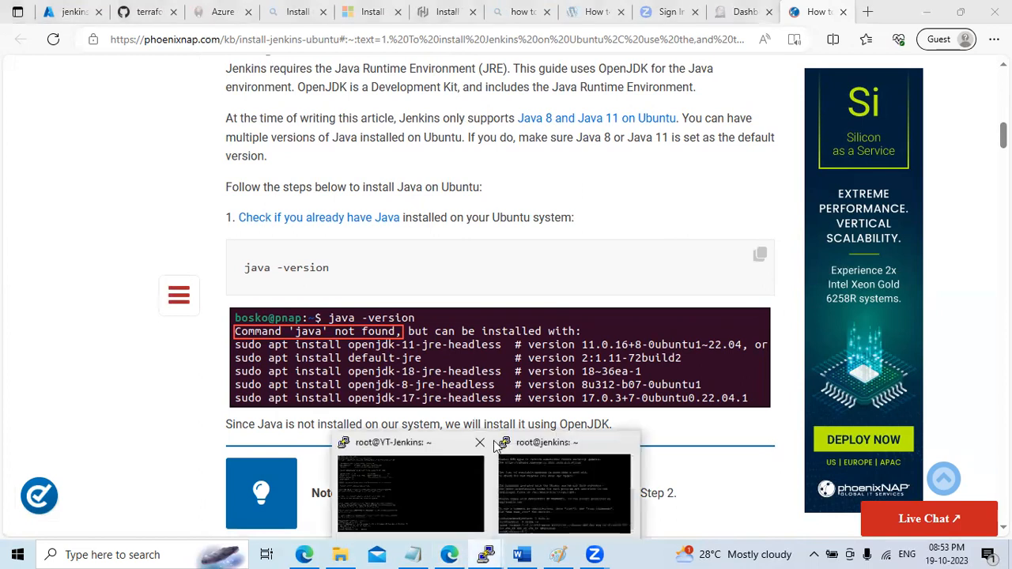
left_click(559, 514)
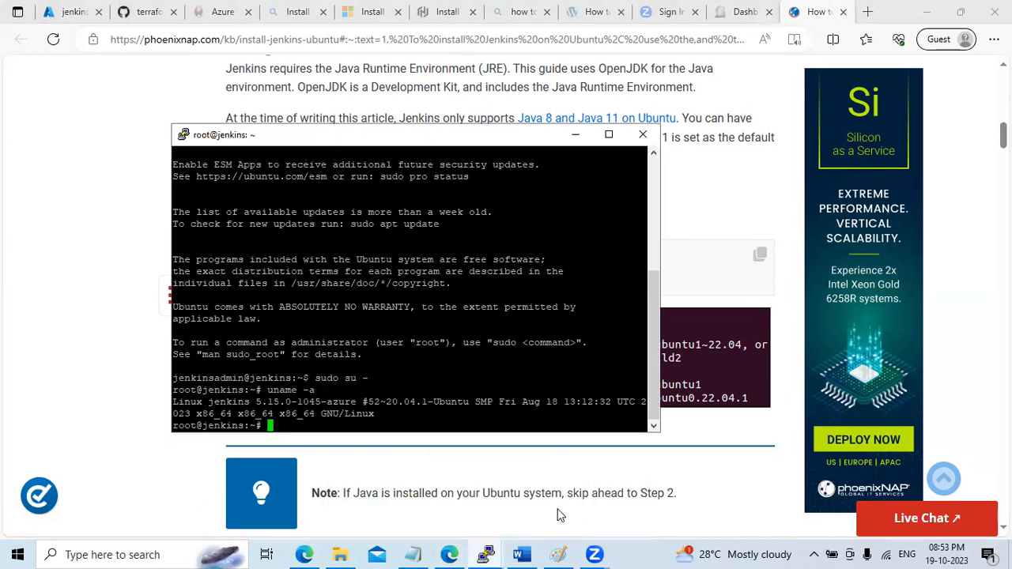
left_click_drag(655, 355, 576, 485)
Dismiss the closed-connection Fatal Error and minimize the dropped PuTTY session
mouse_move(485, 553)
left_click(423, 488)
left_click(609, 331)
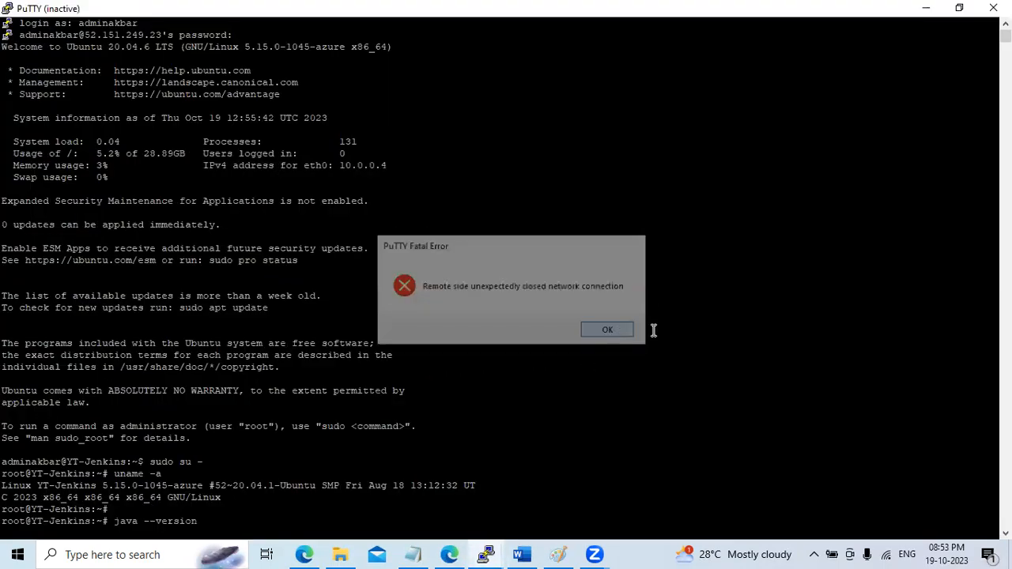
left_click(928, 12)
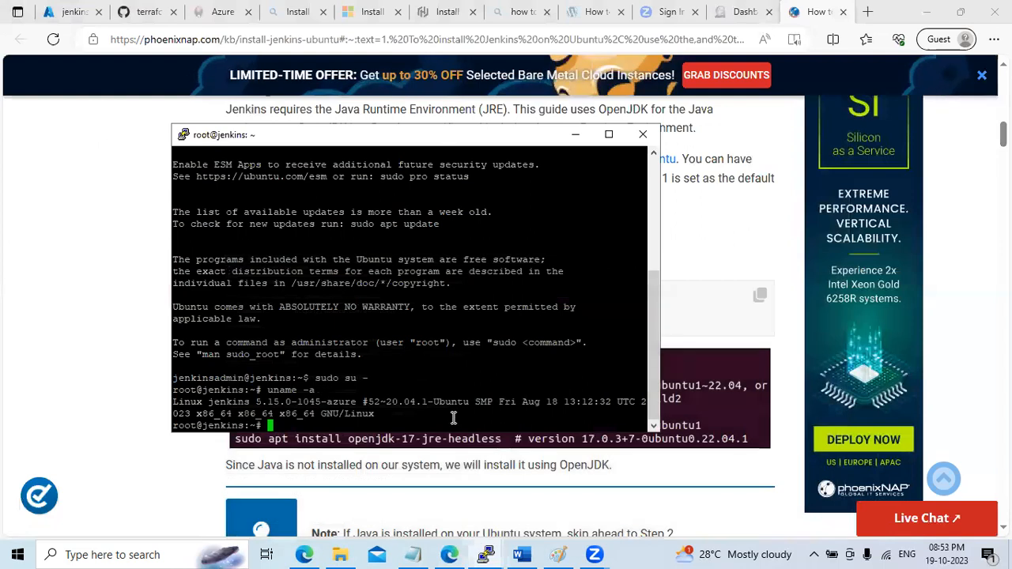
Run java -version as root, confirming Command 'java' not found on the jenkins VM
type("java -version")
key("Return")
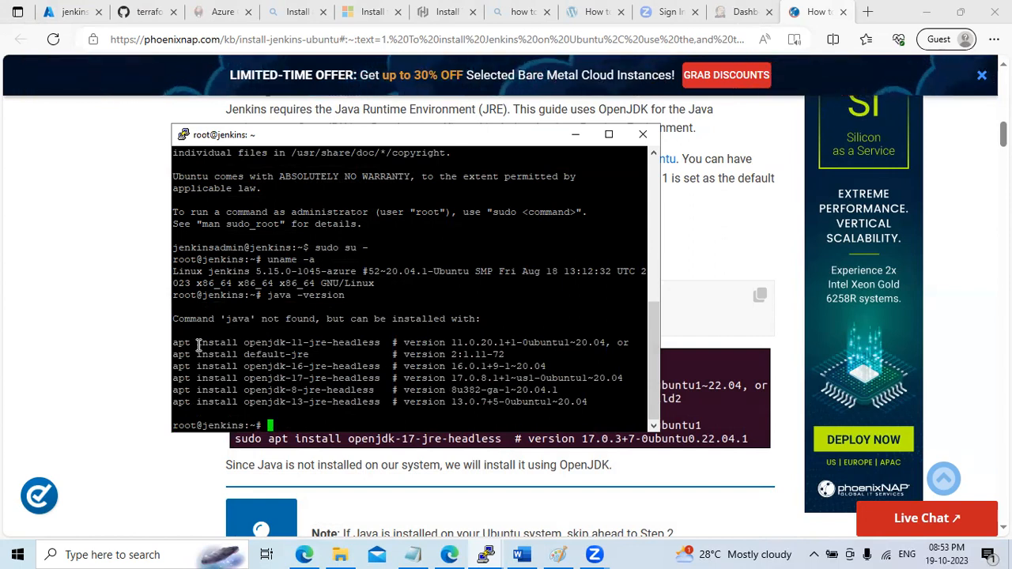
left_click_drag(192, 343, 289, 342)
left_click_drag(209, 319, 315, 320)
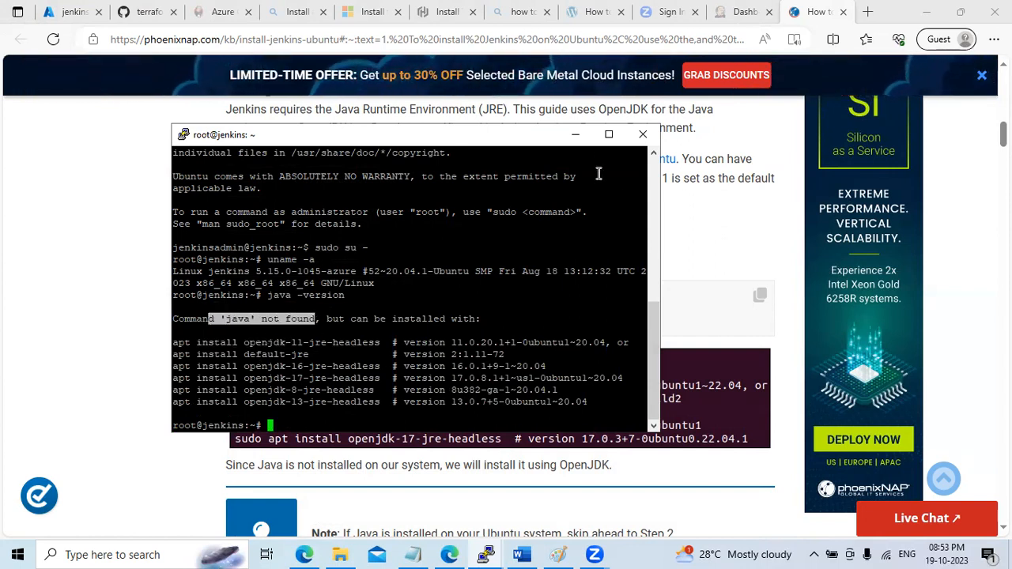
left_click(578, 142)
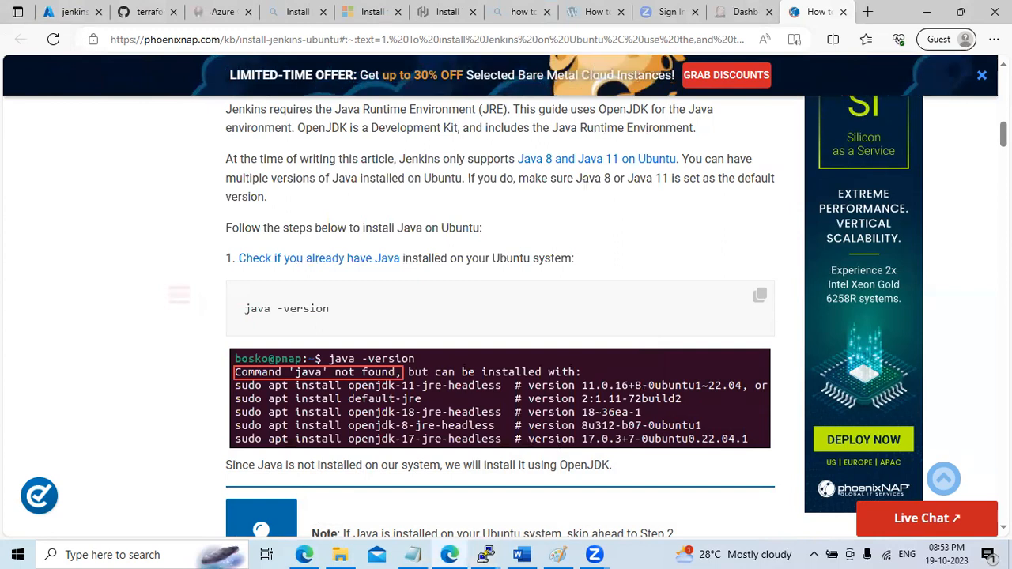
Copy sudo apt update from the article and run it as root, fetching 29.0 MB
scroll(500, 316, "down", 3)
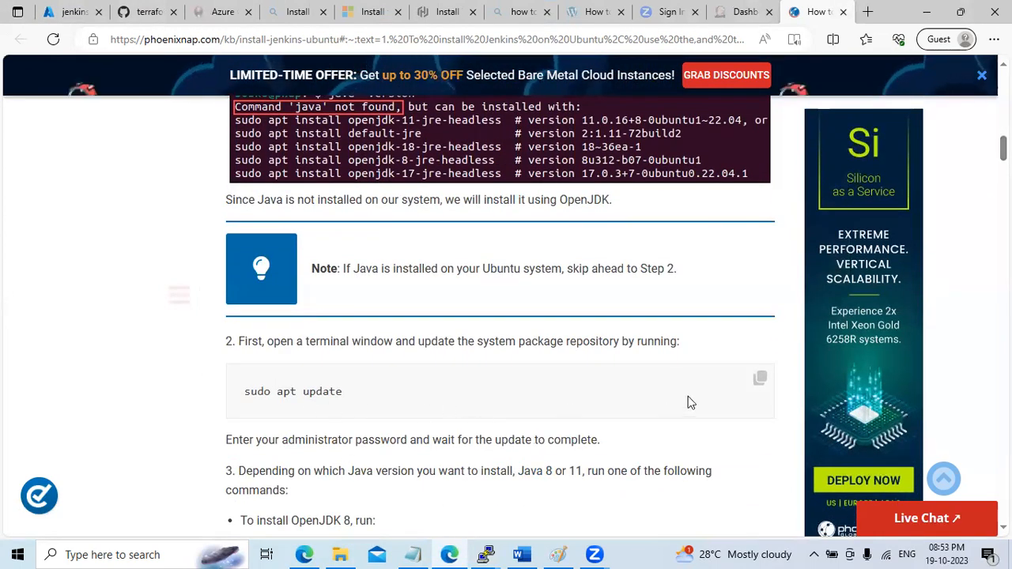
left_click(759, 379)
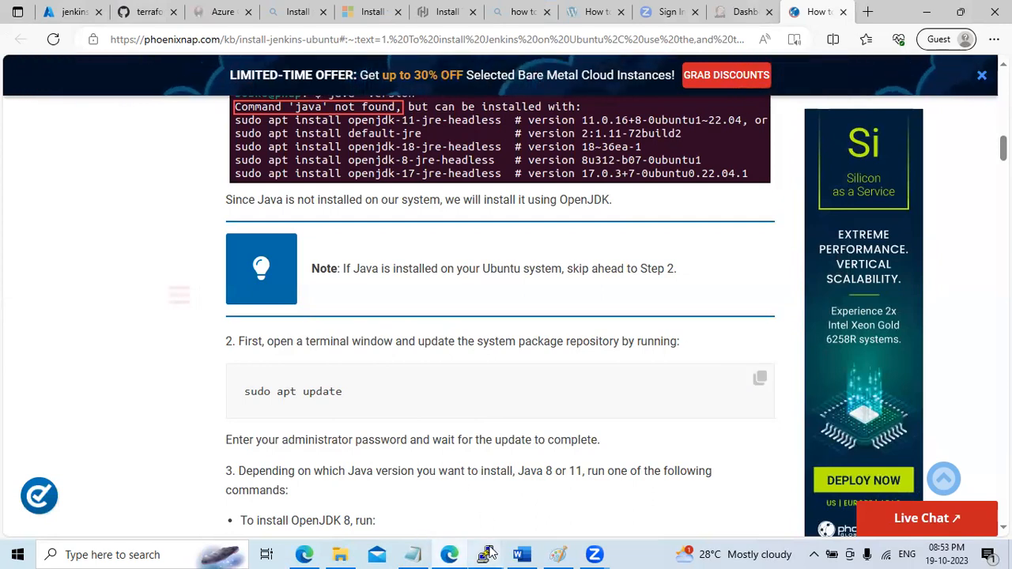
mouse_move(490, 552)
left_click(543, 510)
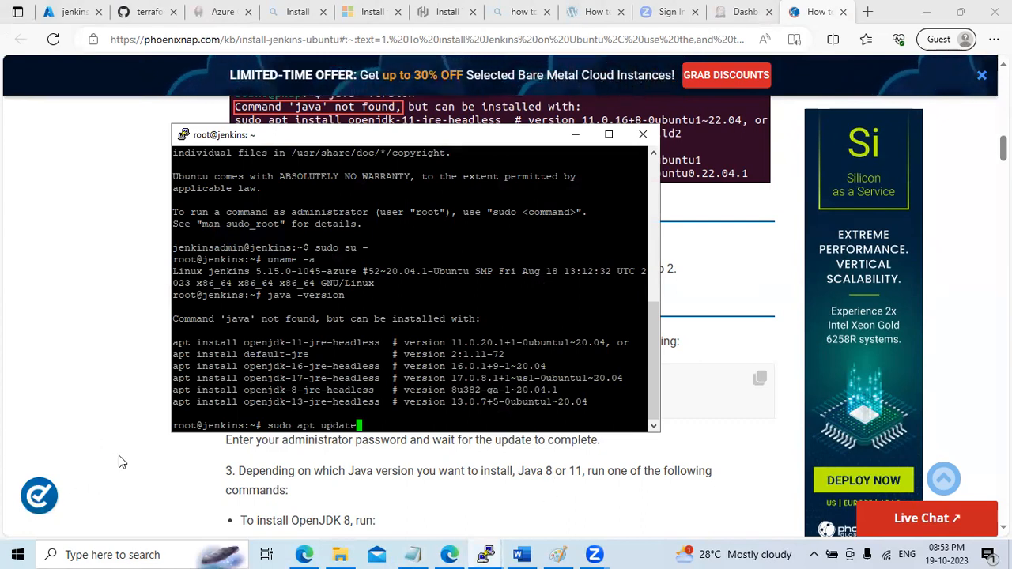
left_click_drag(175, 342, 380, 344)
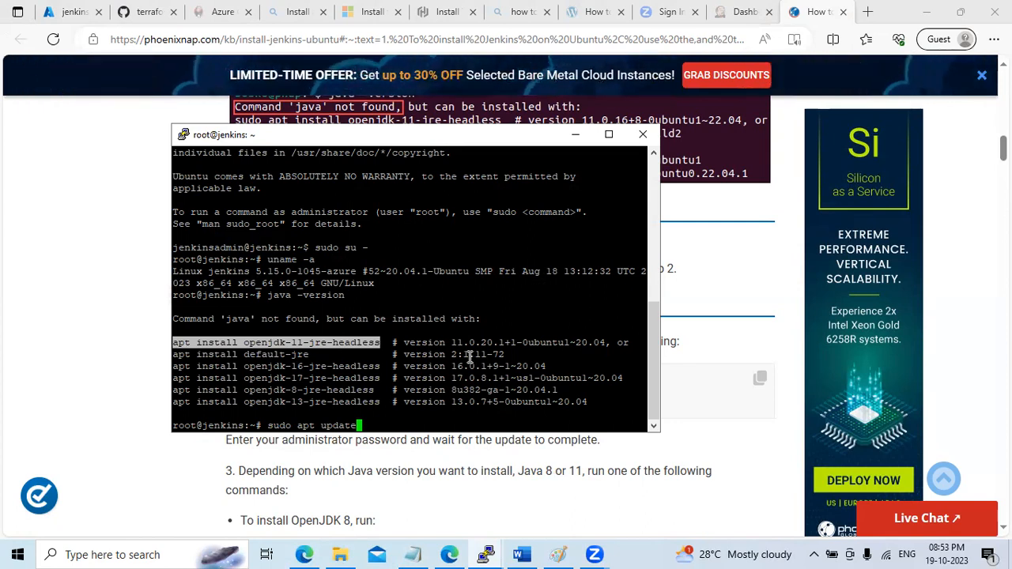
key("Return")
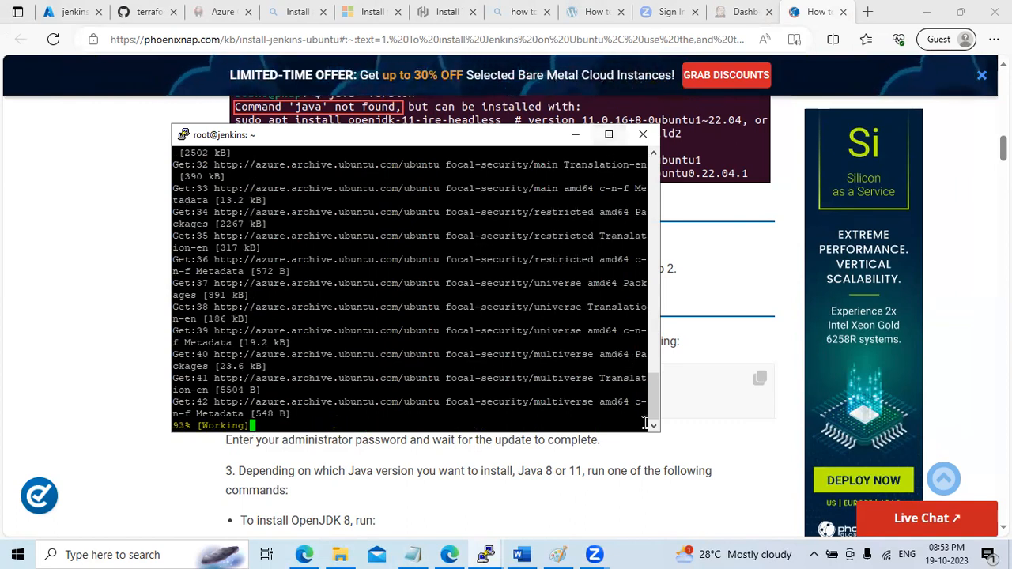
Enlarge the PuTTY terminal window and move it up and left
left_click_drag(654, 431, 837, 490)
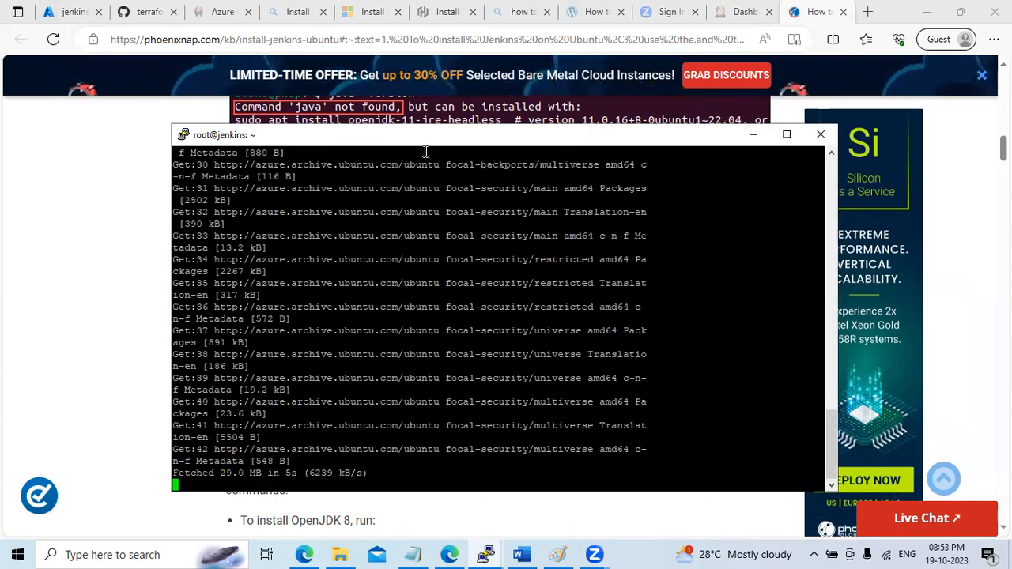
left_click_drag(414, 133, 396, 84)
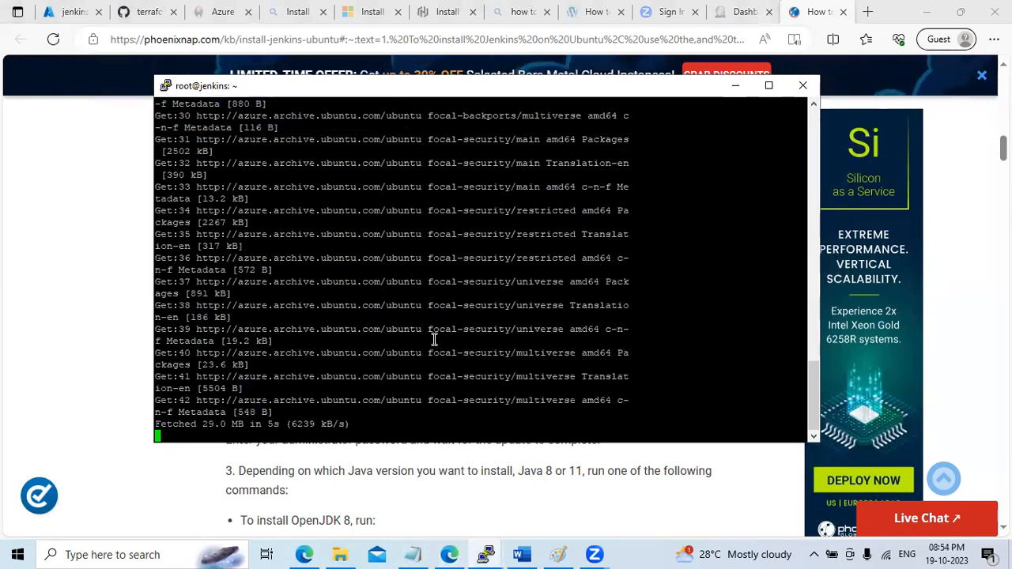
left_click(412, 555)
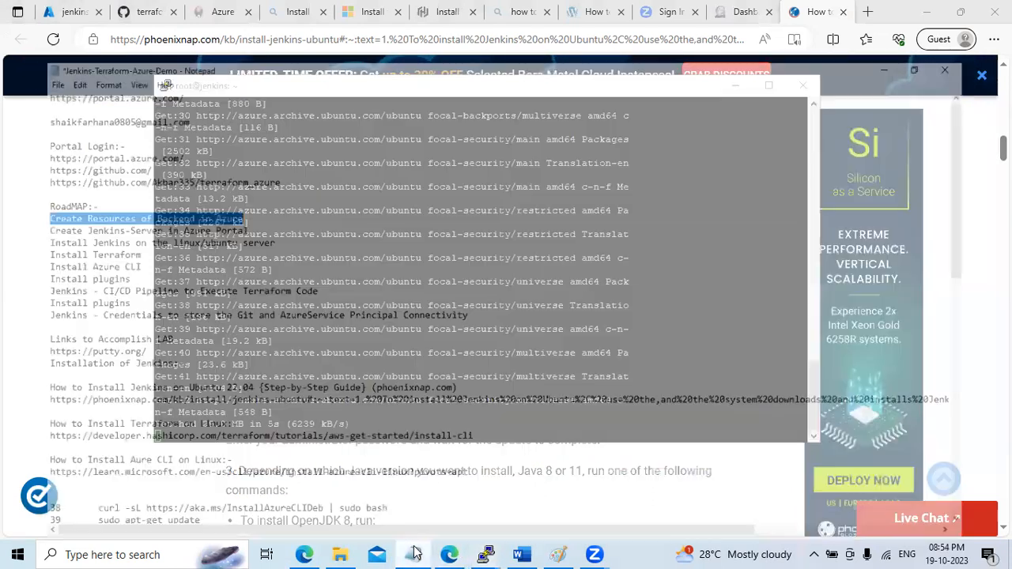
Highlight the Create Jenkins-Server, Install Jenkins, Terraform and Azure CLI roadmap lines, then minimize Notepad
left_click_drag(15, 185, 213, 185)
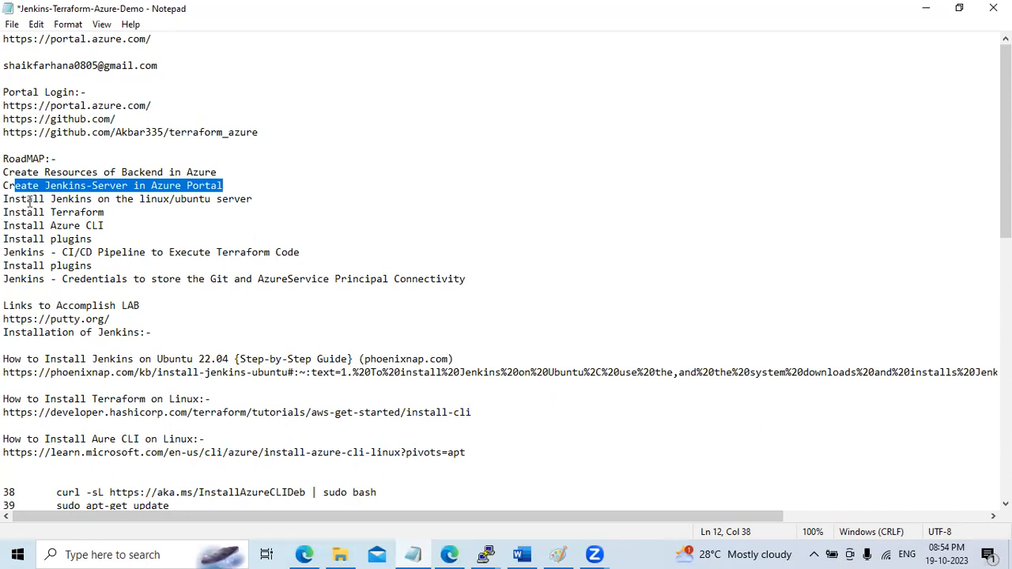
left_click_drag(15, 199, 247, 195)
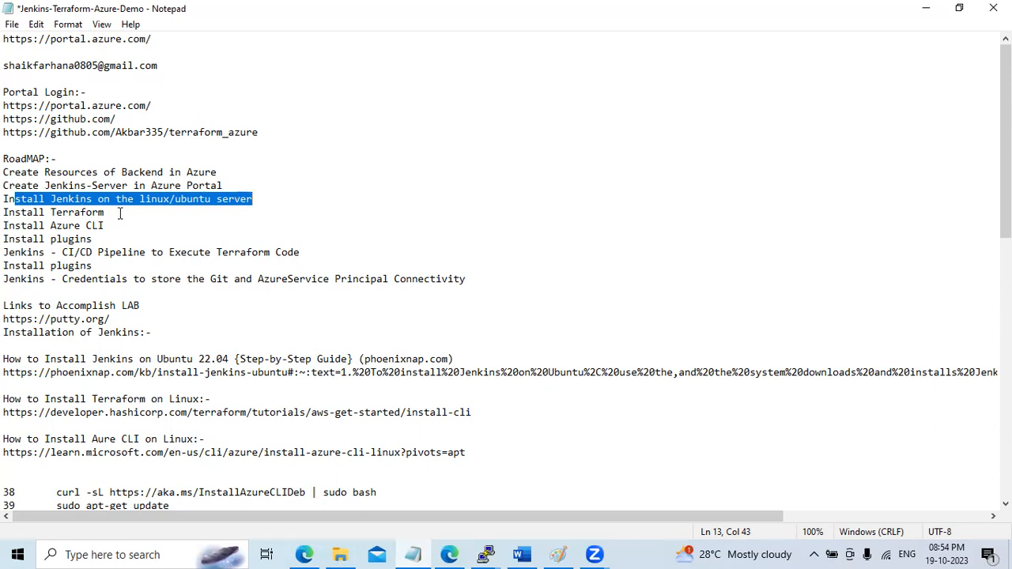
left_click_drag(109, 227, 6, 203)
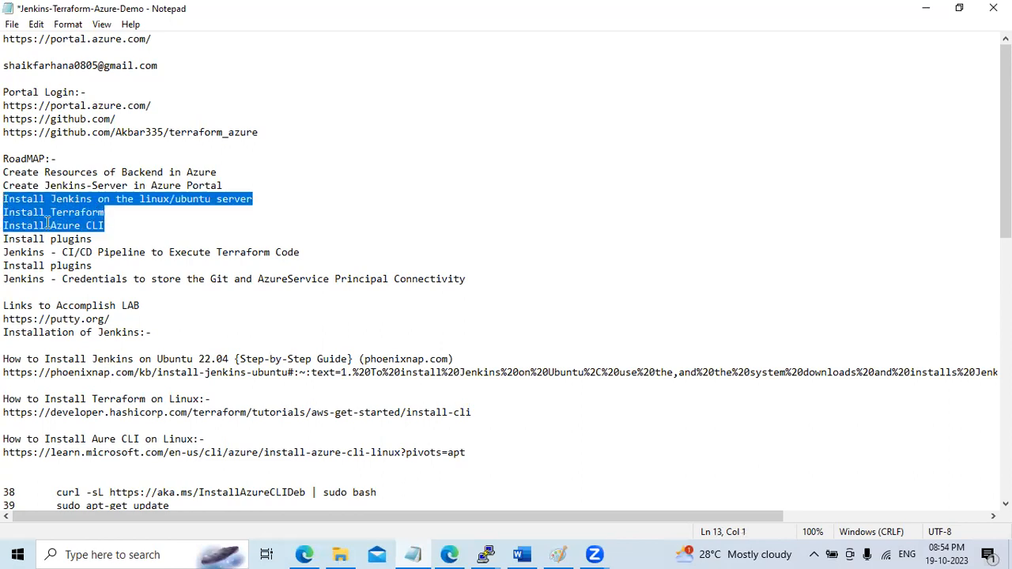
left_click(925, 8)
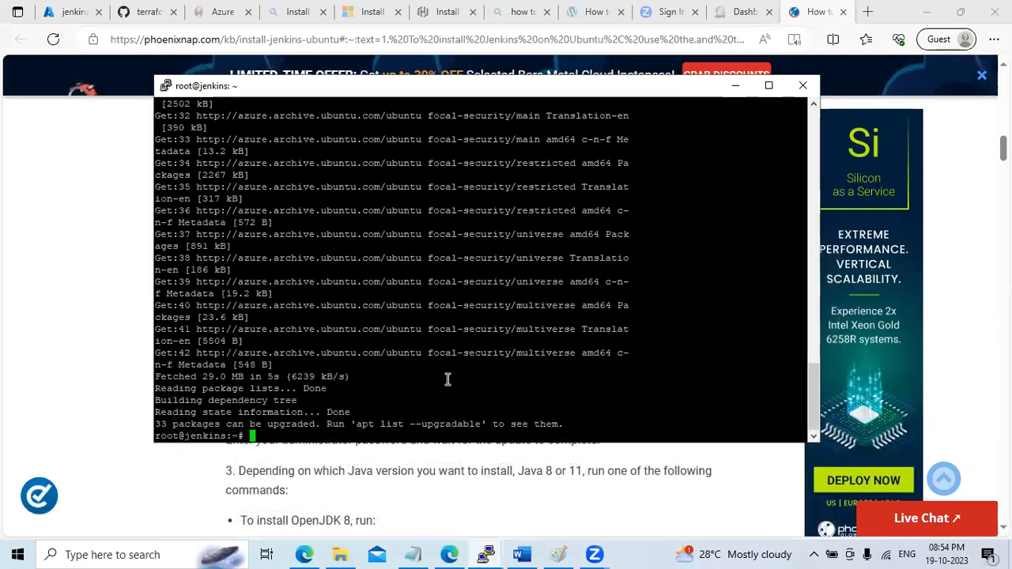
Install openjdk-11-jre-headless with apt, confirming with Y, then minimize PuTTY to reveal the guide
right_click(446, 379)
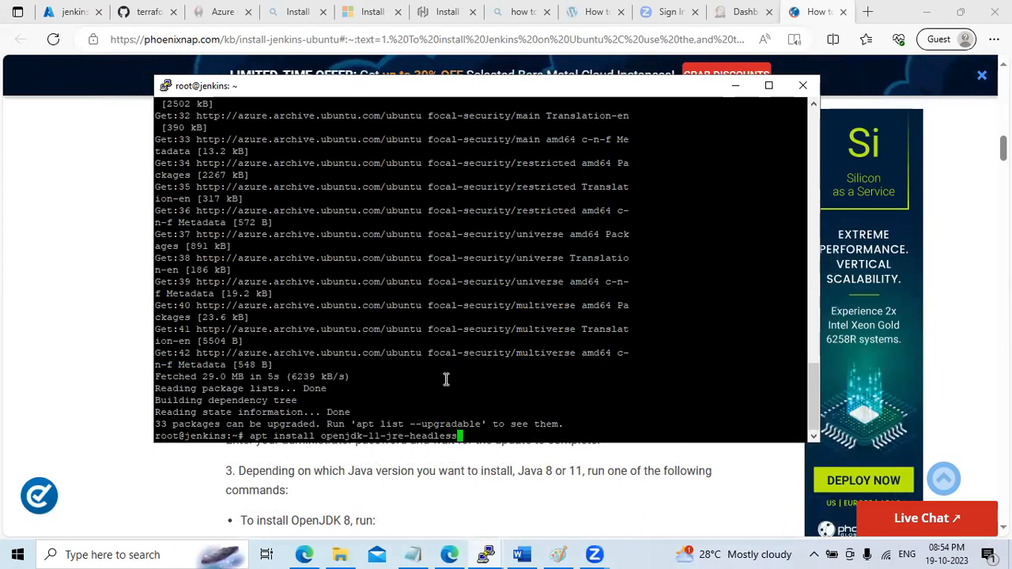
key("Return")
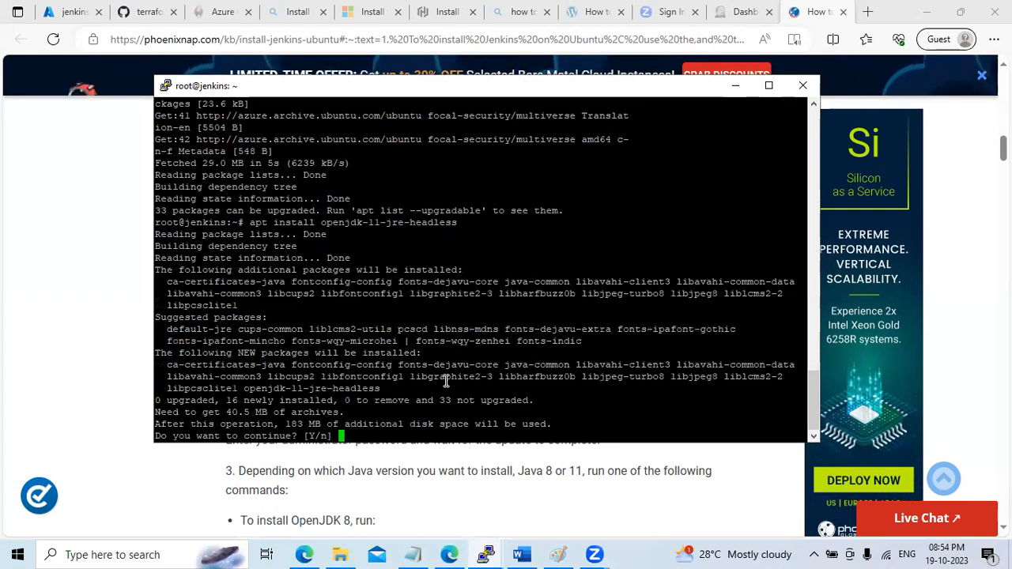
type("Y")
key("Return")
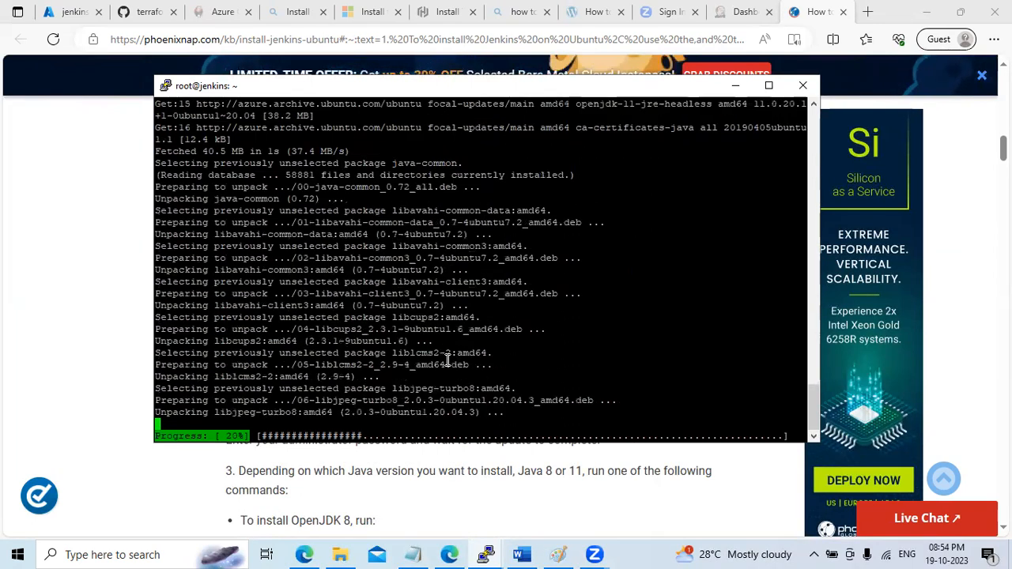
left_click(736, 87)
scroll(506, 317, "down", 2)
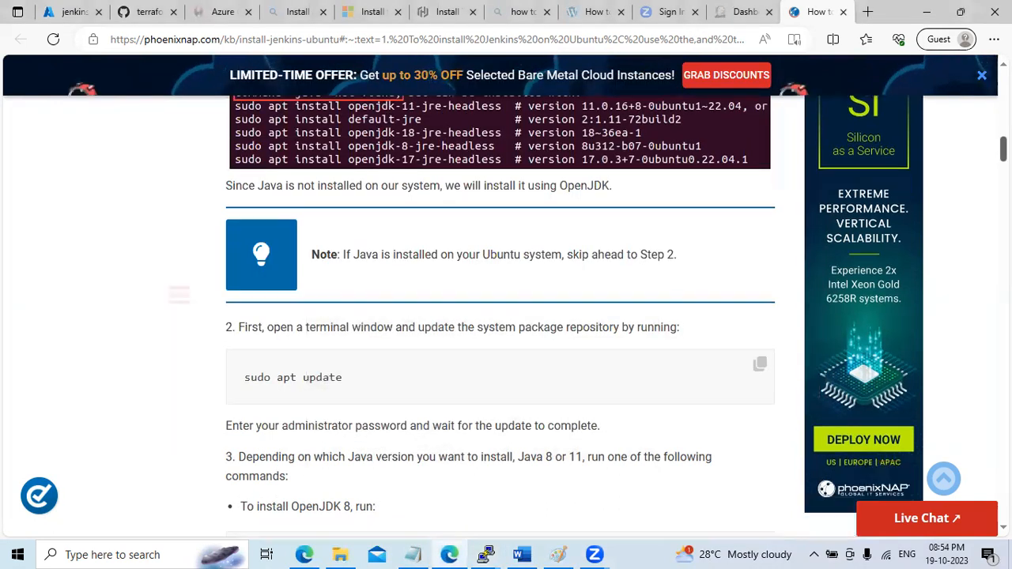
Run java --version on the jenkins VM, confirming OpenJDK 11.0.20.1 is installed
scroll(506, 317, "down", 3)
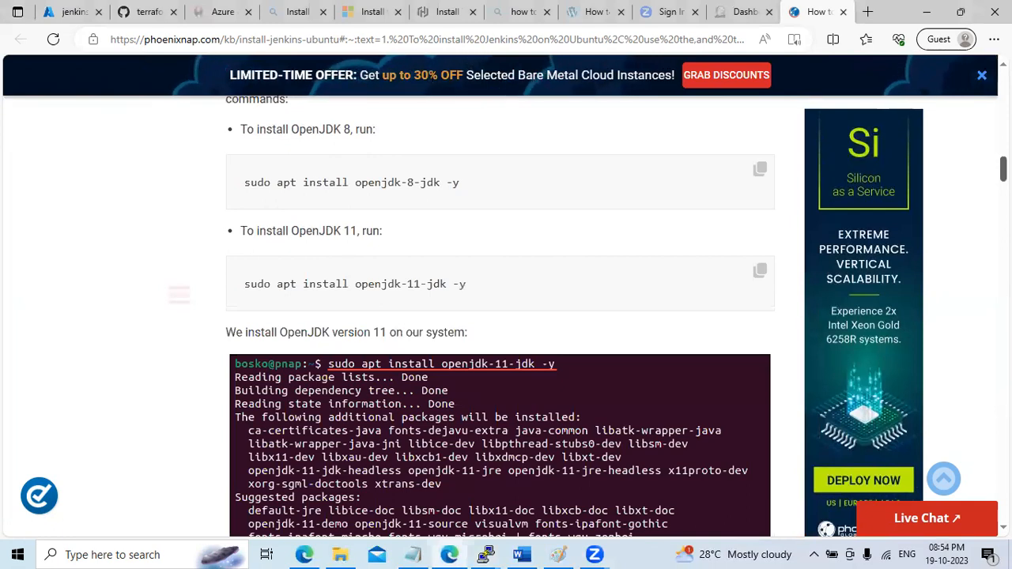
scroll(506, 316, "down", 1)
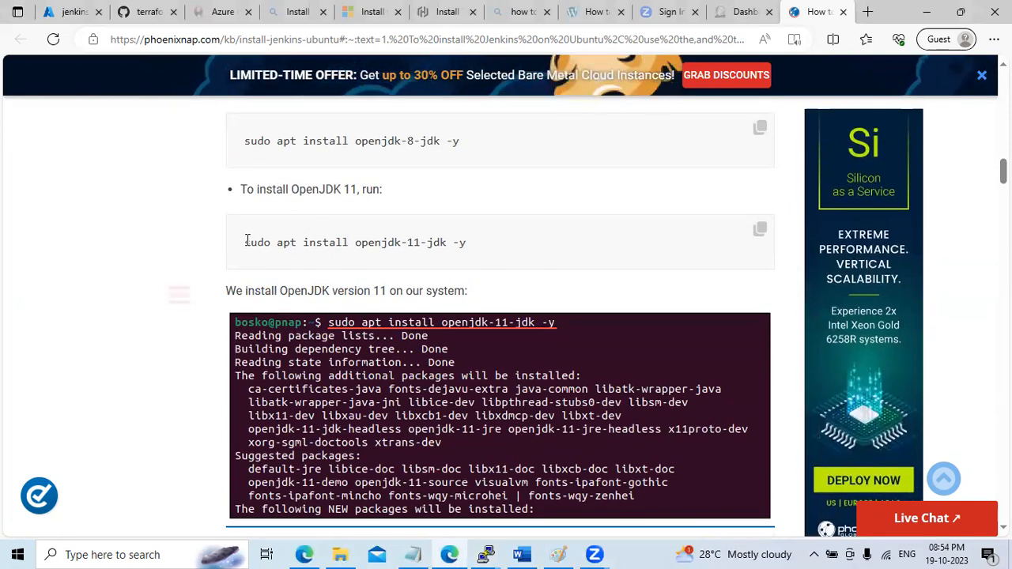
left_click_drag(246, 242, 542, 248)
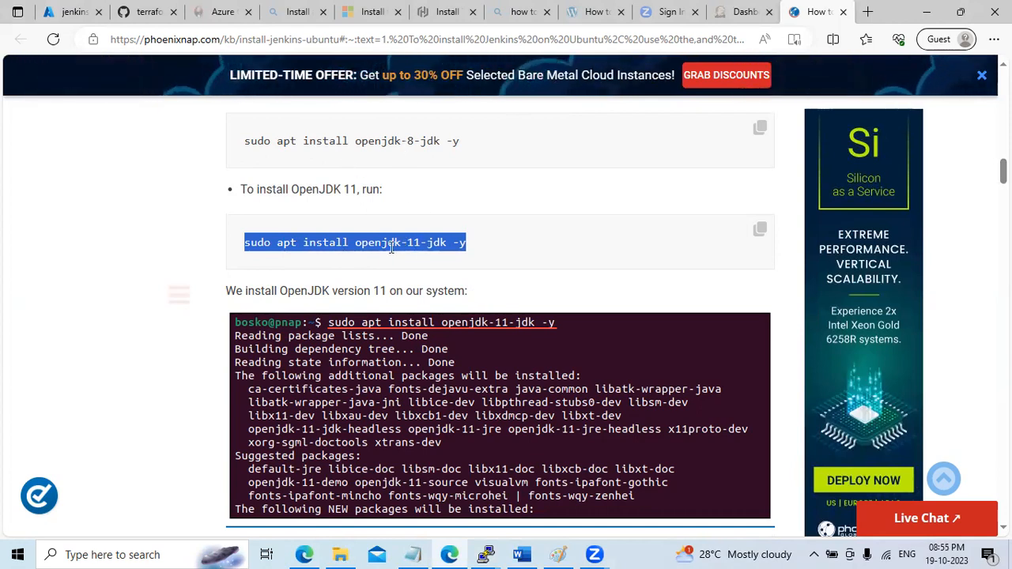
left_click(487, 554)
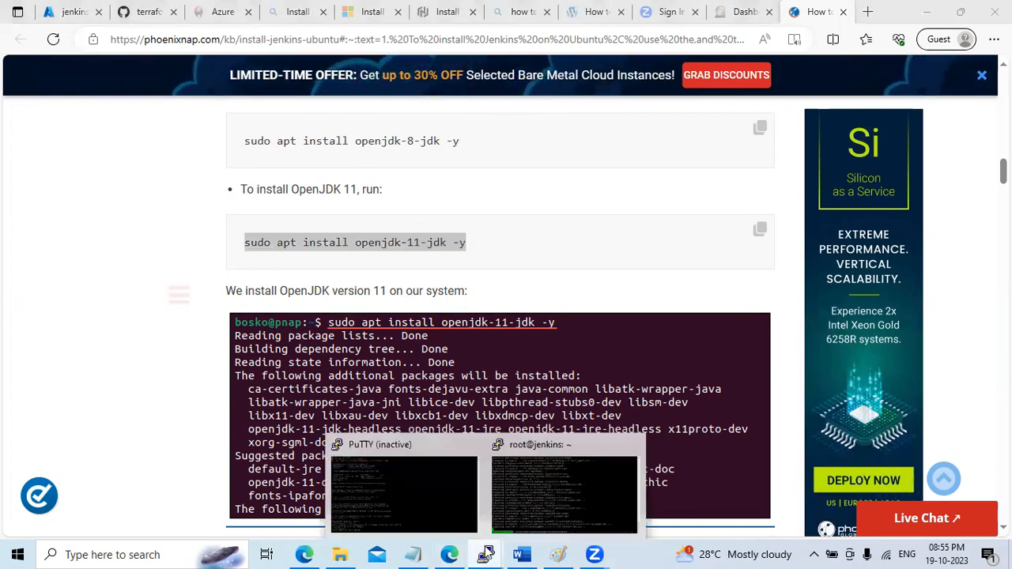
left_click(534, 510)
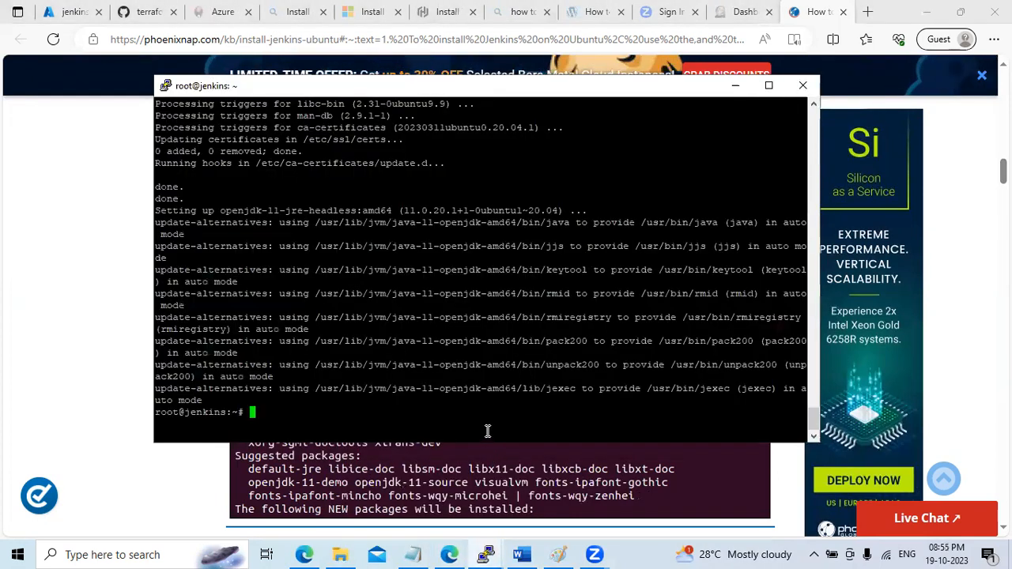
type("java")
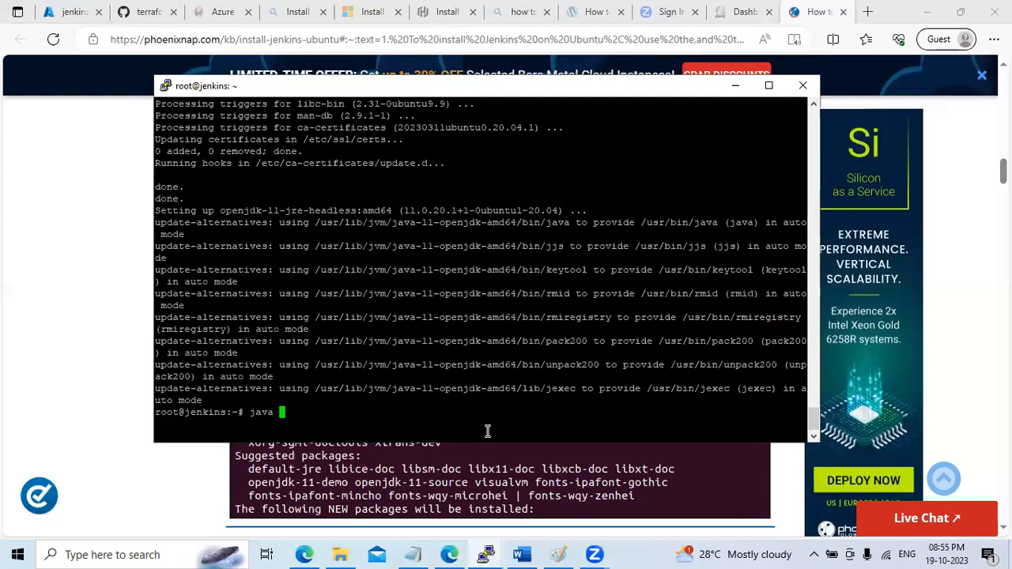
type(" --ve")
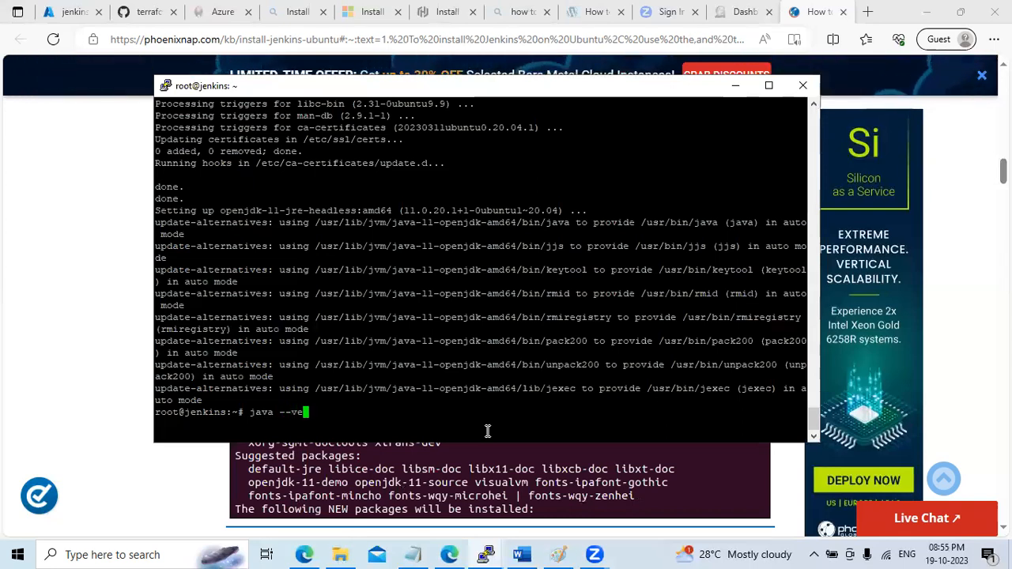
type("rsion")
key("Return")
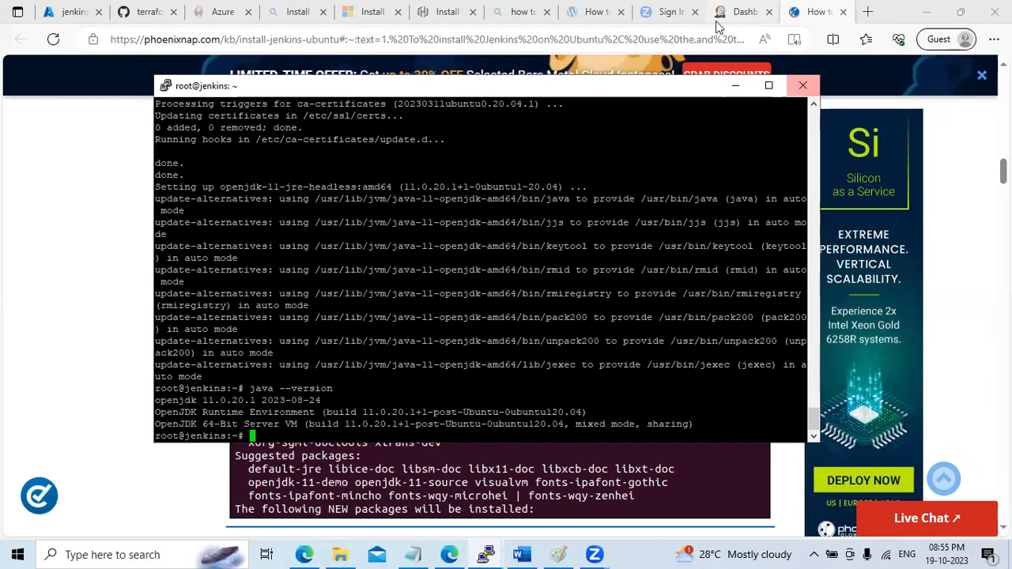
List the terminal session's command history with fc -l
left_click(735, 87)
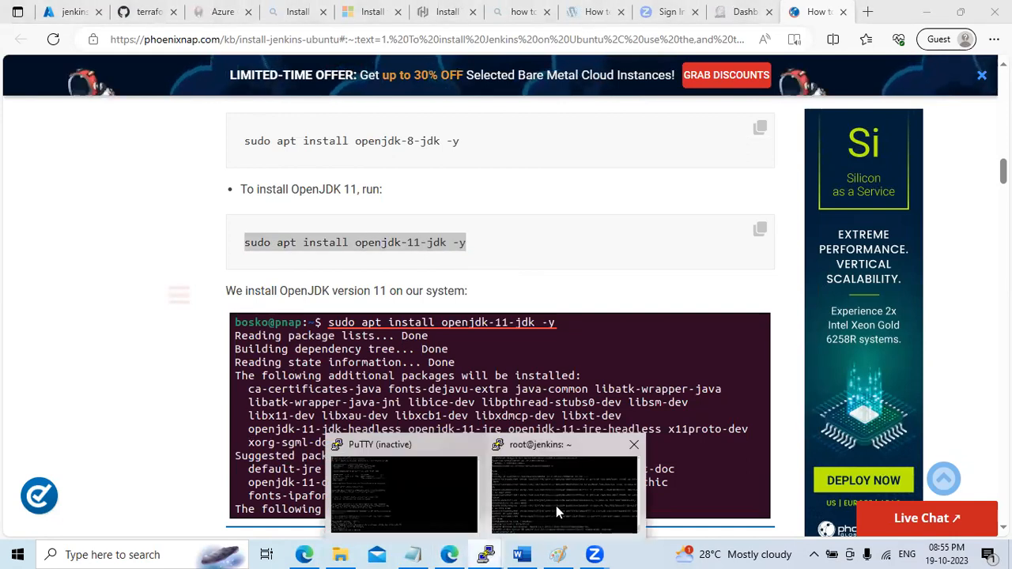
left_click(543, 498)
type("fc -l")
key("Return")
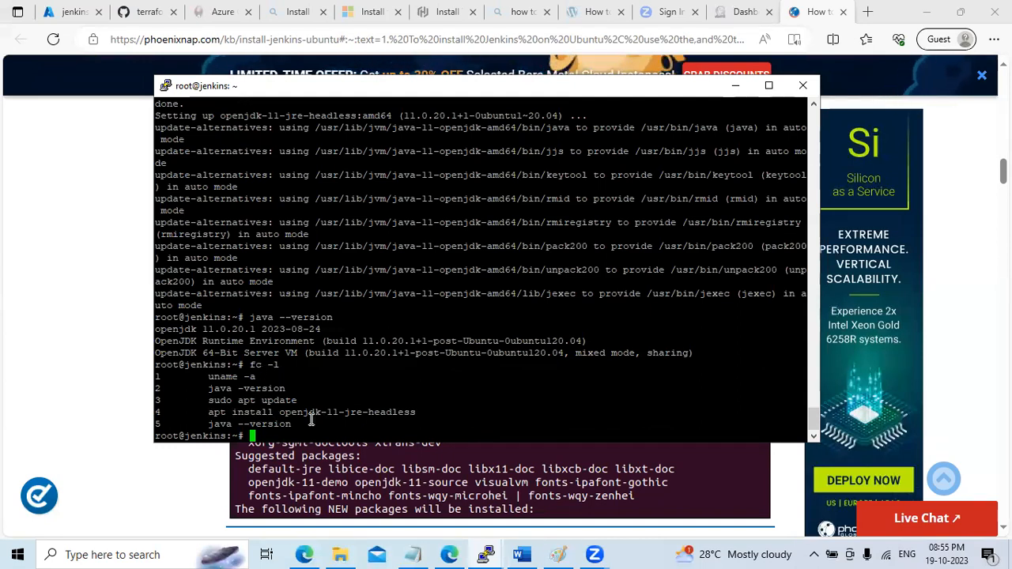
Copy the OpenJDK 11 install command and scroll the guide to Step 2: Add Jenkins Repository
left_click(735, 85)
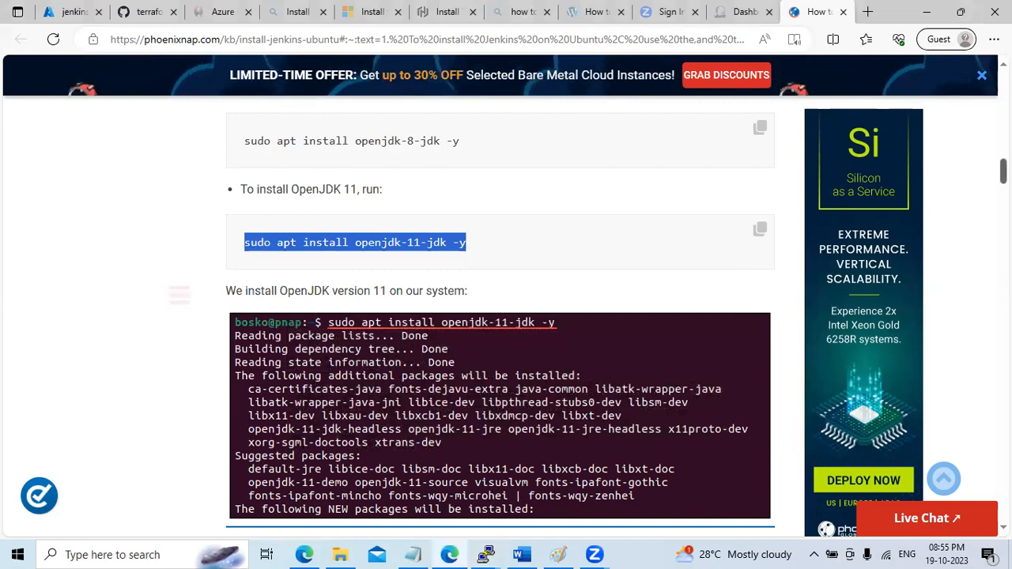
scroll(500, 317, "down", 3)
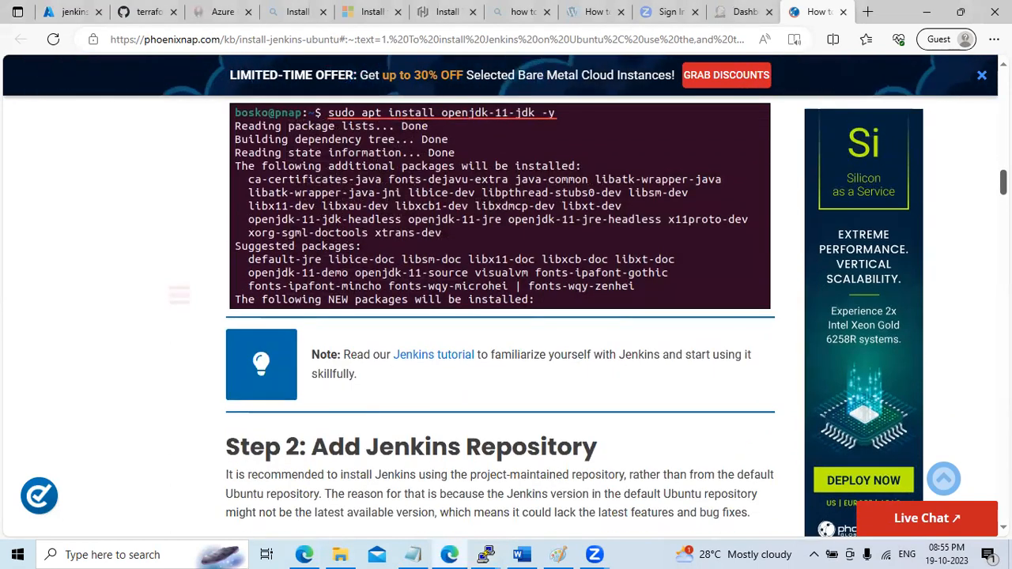
mouse_move(486, 554)
left_click(529, 506)
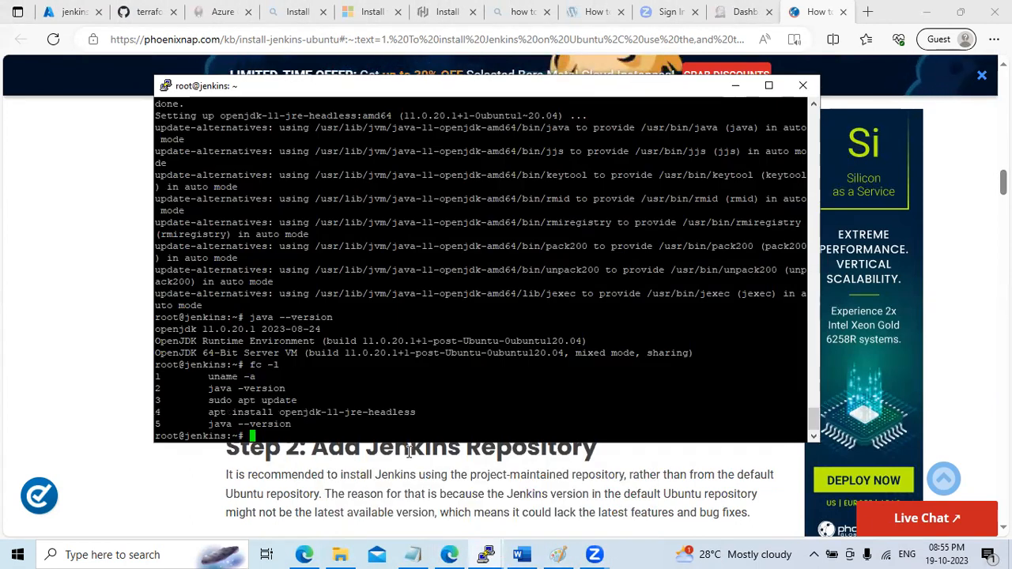
left_click(735, 87)
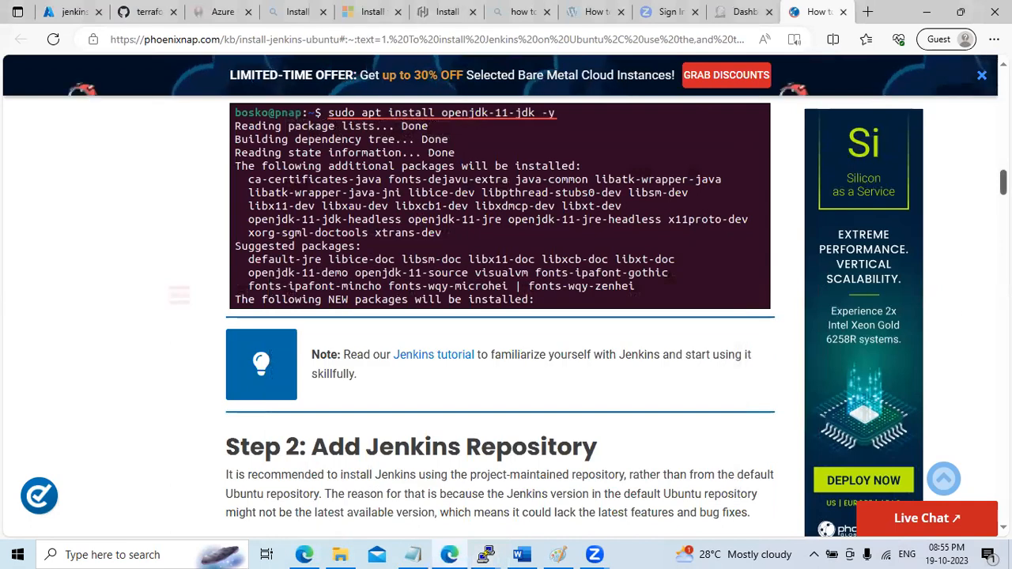
scroll(499, 317, "up", 10)
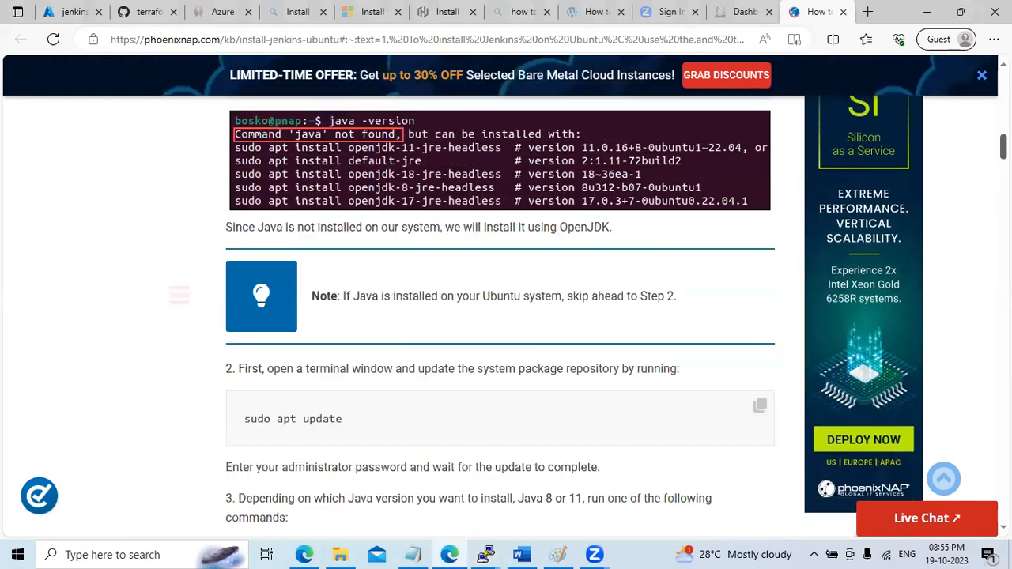
scroll(500, 317, "up", 4)
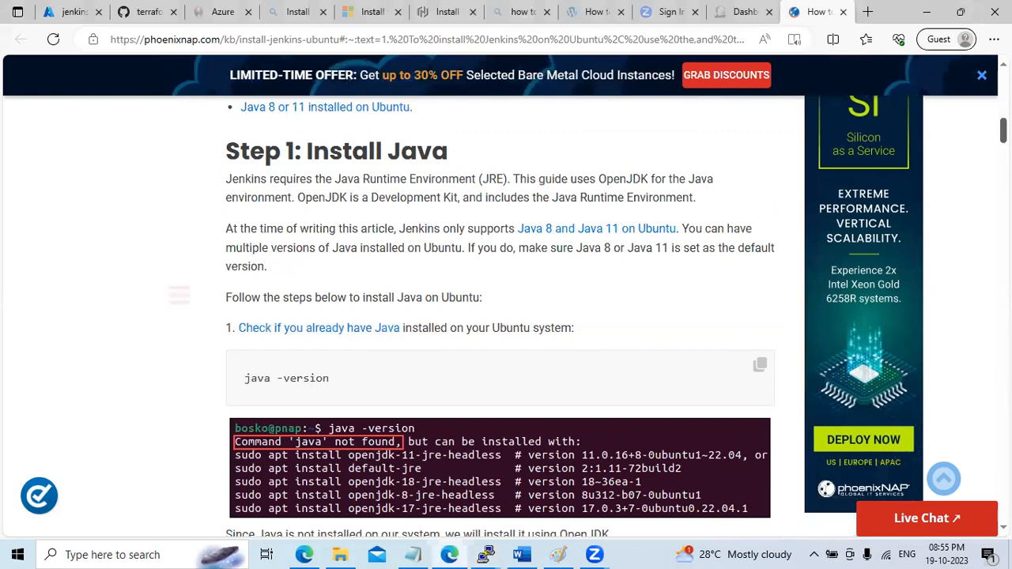
scroll(500, 316, "down", 4)
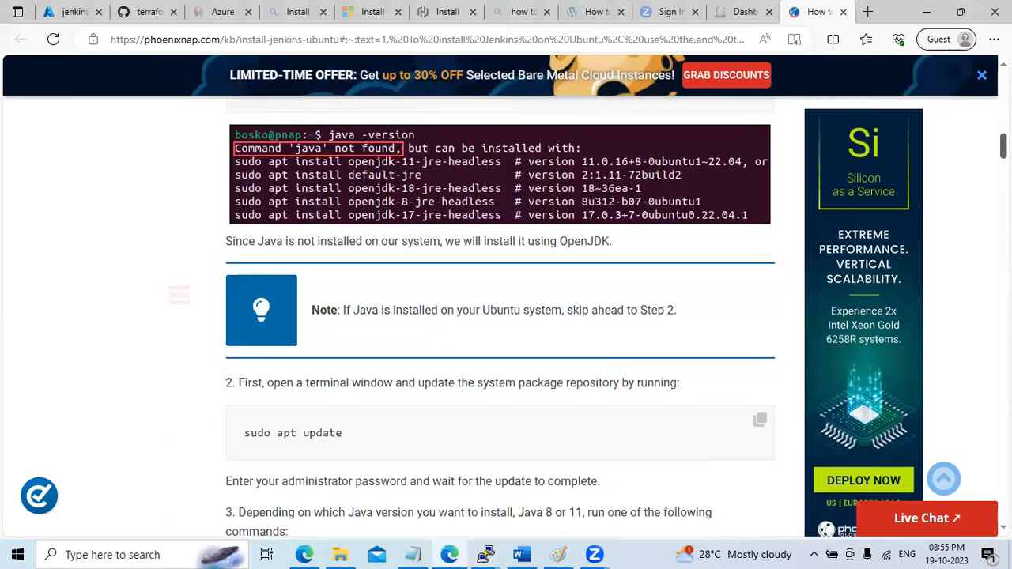
scroll(500, 316, "down", 4)
scroll(500, 316, "down", 2)
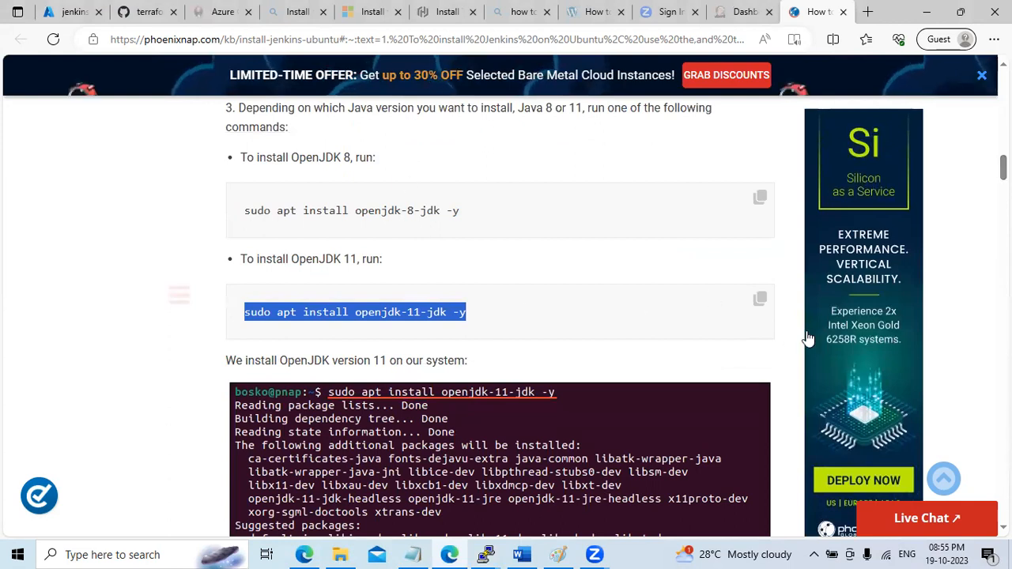
left_click(759, 298)
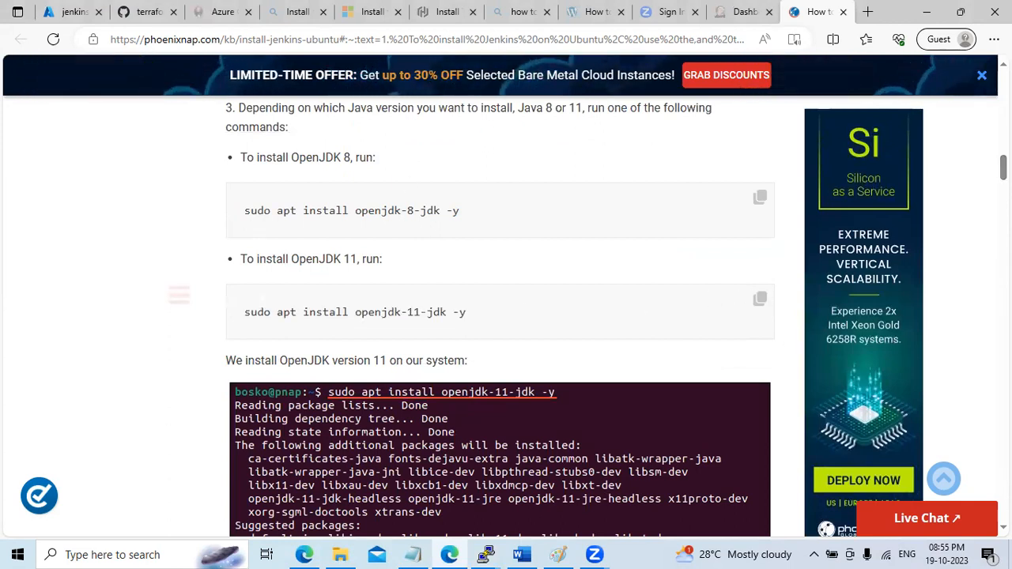
scroll(499, 316, "down", 6)
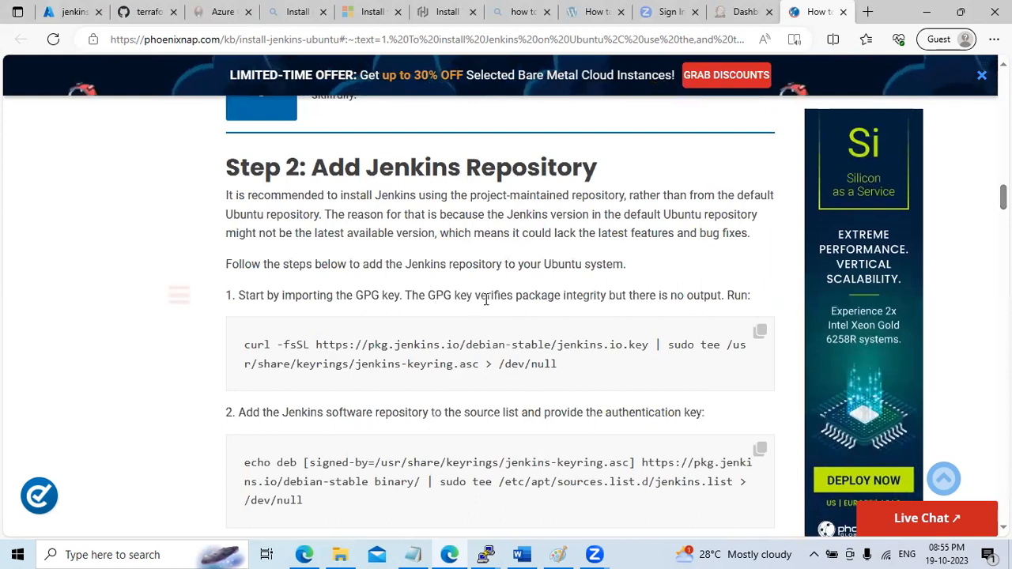
Import the Jenkins GPG key on the server with the guide's curl command
left_click_drag(412, 295, 703, 297)
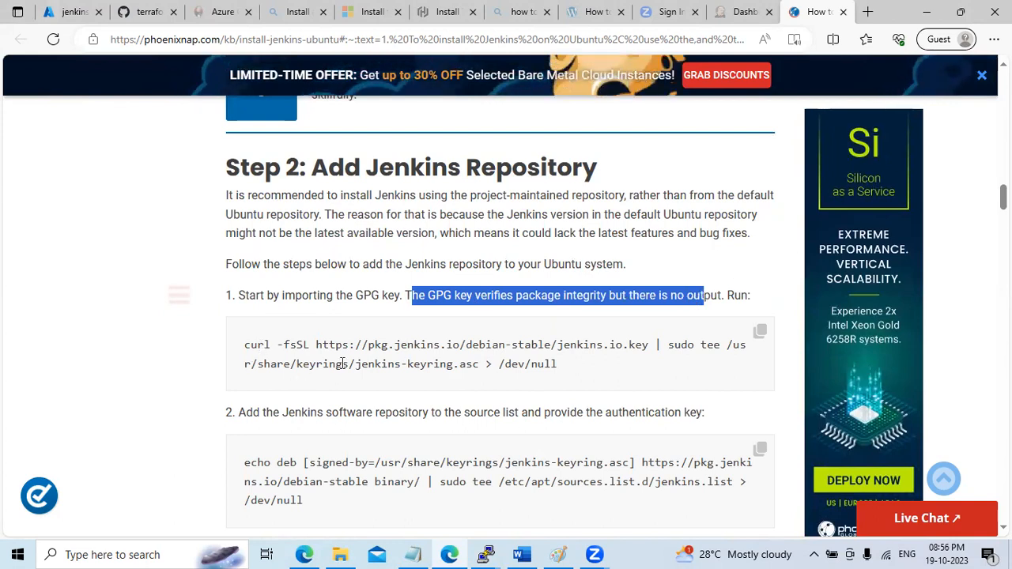
left_click(763, 334)
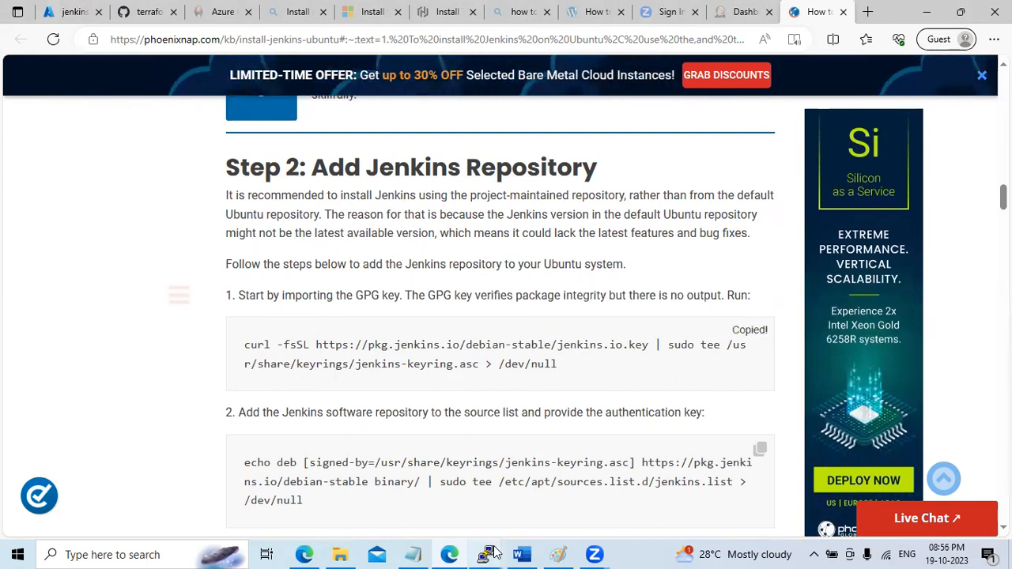
mouse_move(485, 555)
left_click(586, 500)
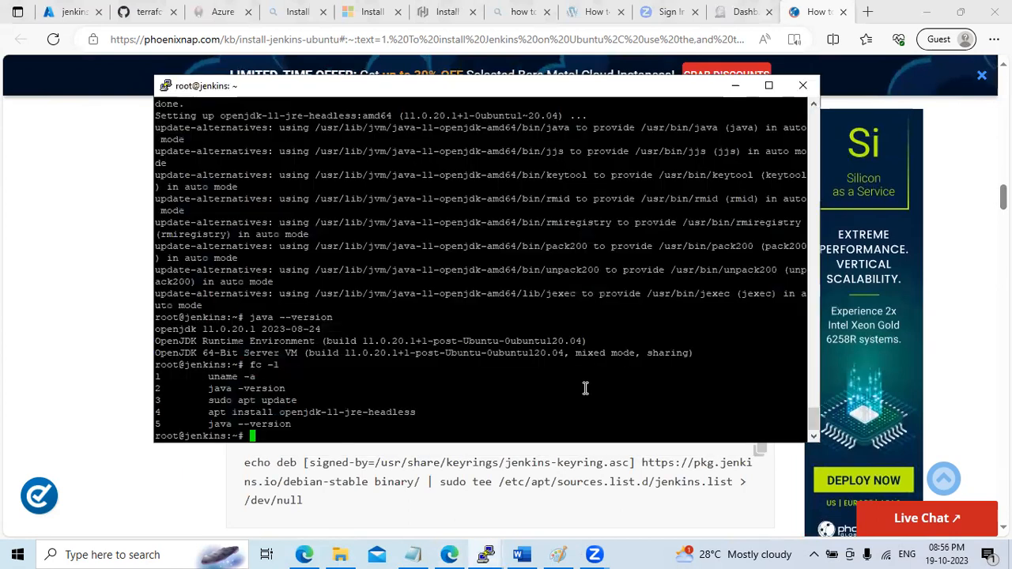
right_click(585, 388)
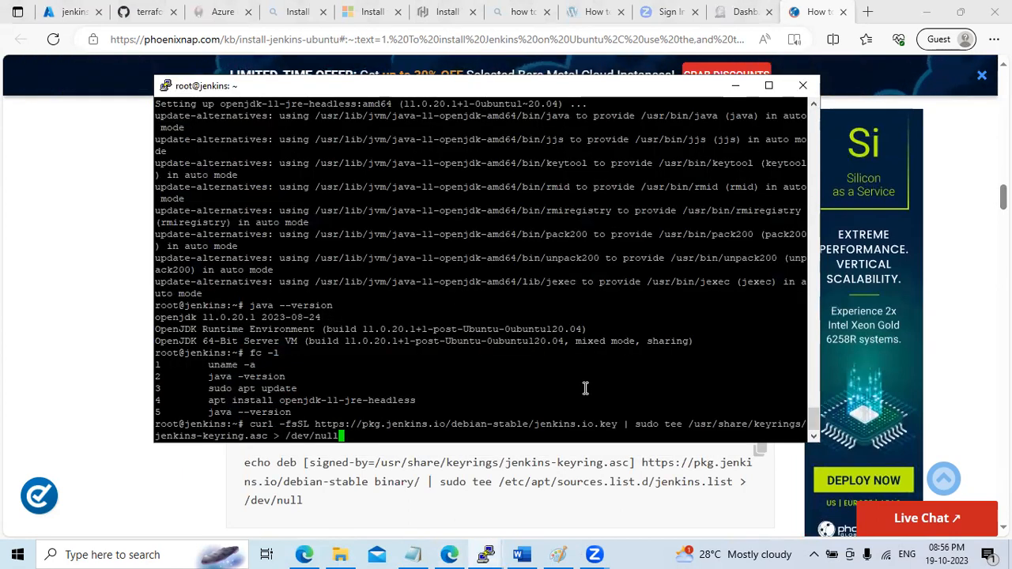
key("Return")
Add the Jenkins repository to the server's package sources
left_click(735, 86)
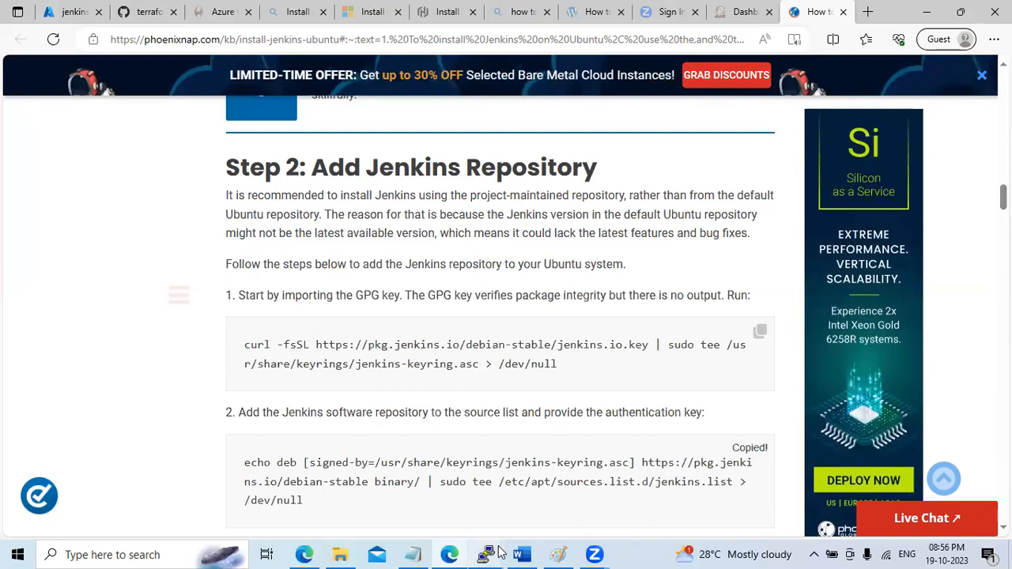
mouse_move(486, 555)
left_click(528, 517)
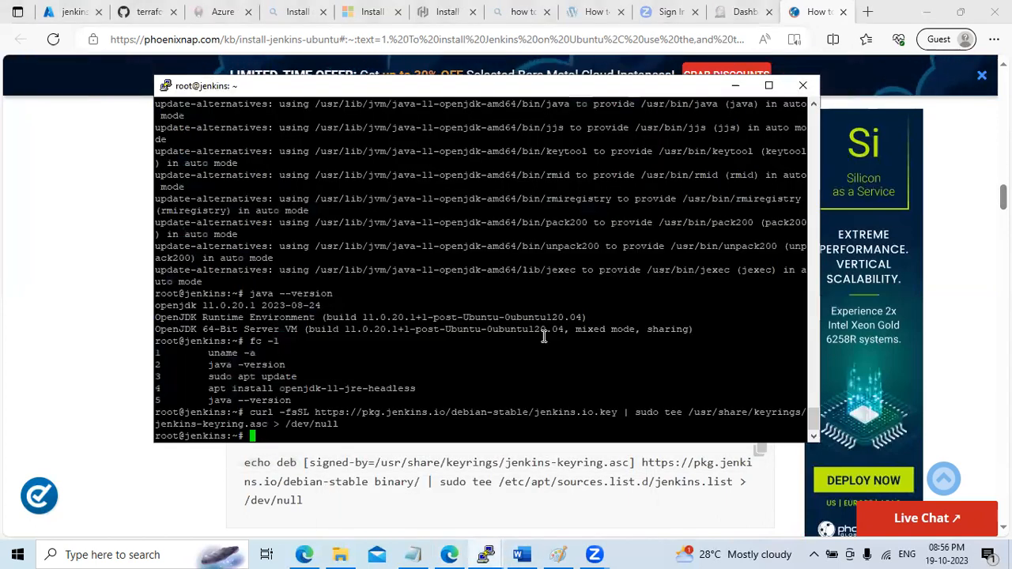
right_click(544, 336)
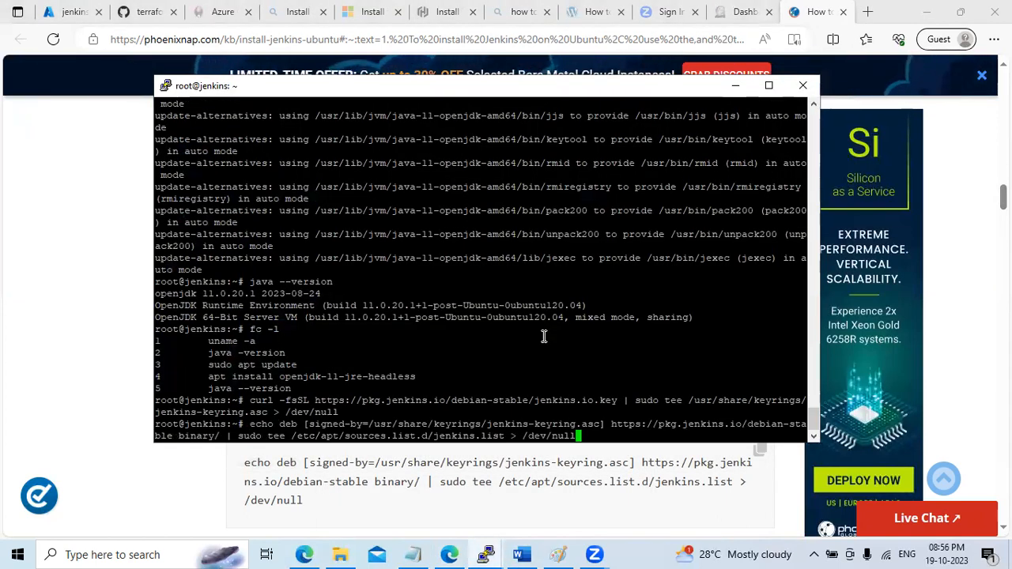
key("Return")
Run sudo apt update from the guide to refresh the package lists
left_click(736, 85)
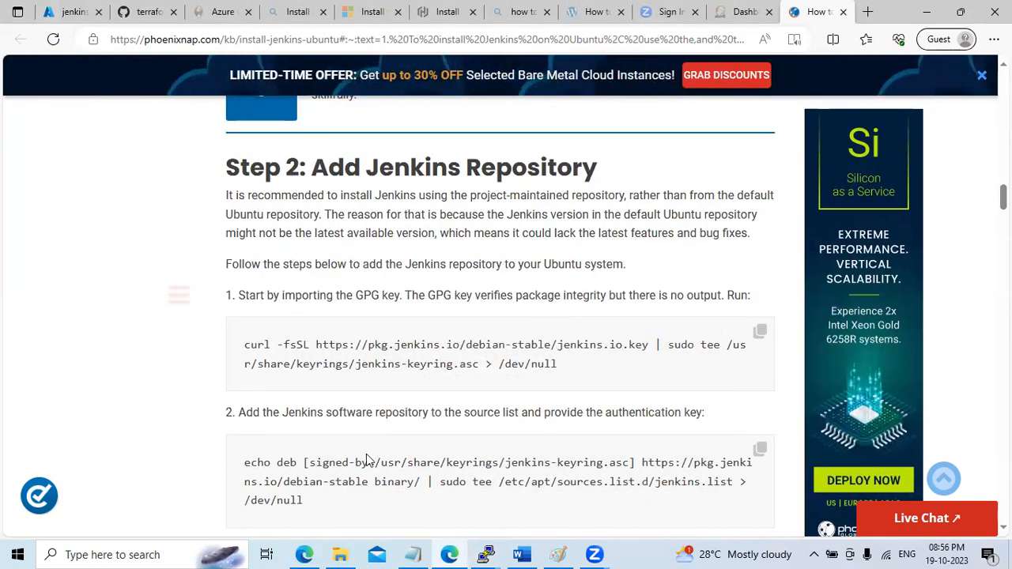
scroll(500, 316, "down", 3)
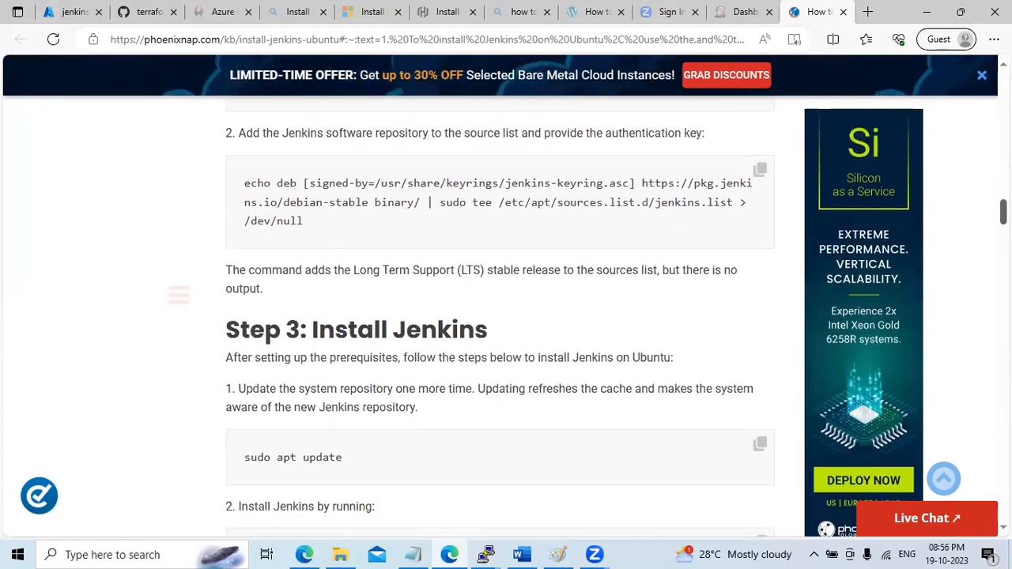
scroll(376, 343, "down", 2)
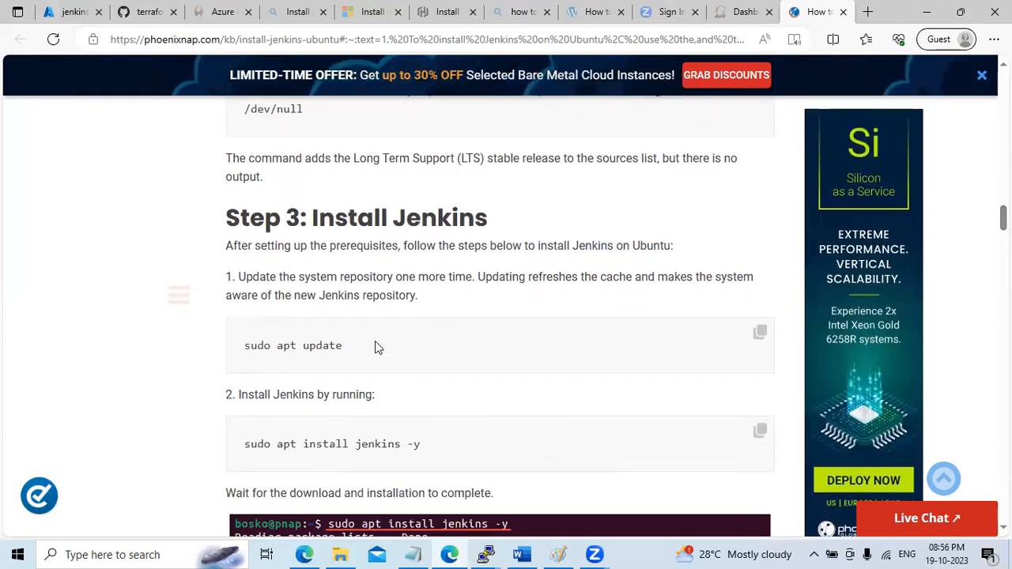
left_click(762, 334)
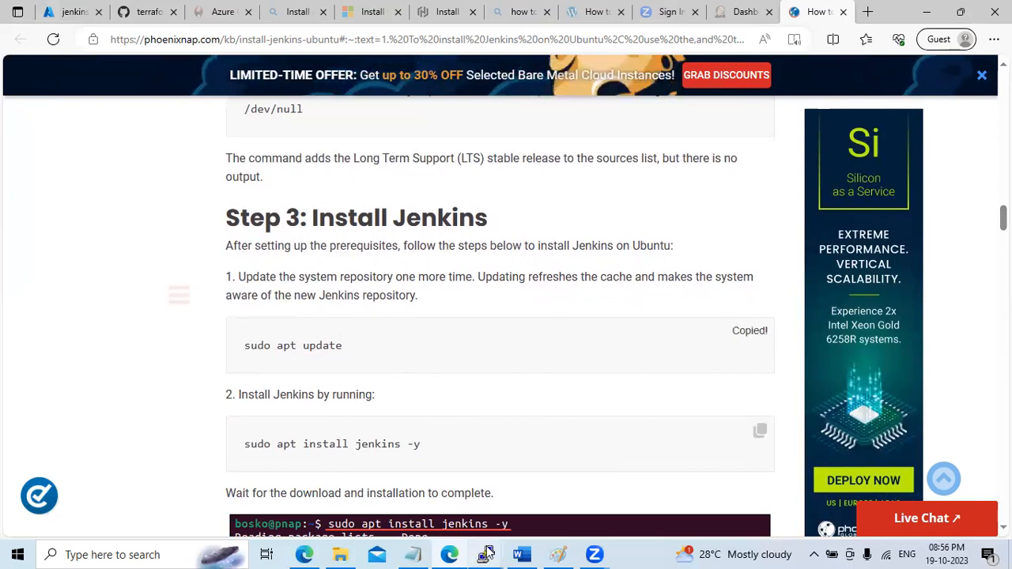
mouse_move(485, 555)
left_click(587, 462)
right_click(580, 409)
key("Return")
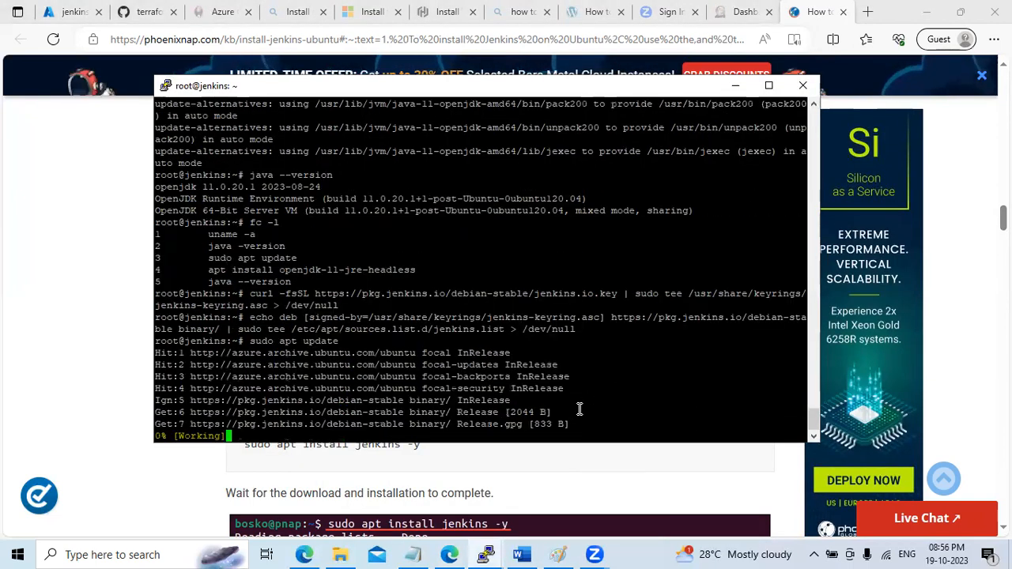
Select the 'E: The repository … is not signed' error line in PuTTY
left_click(738, 88)
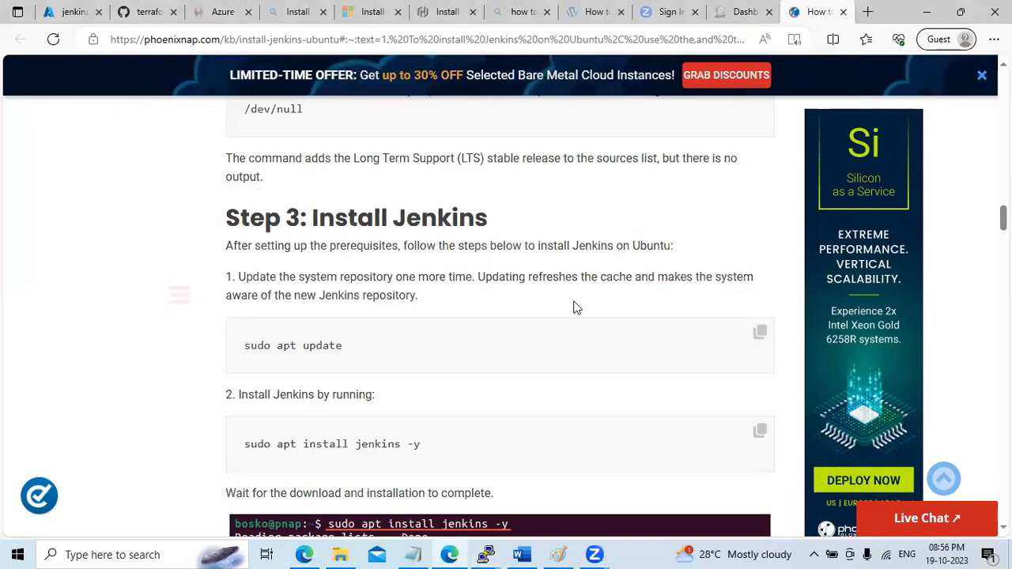
mouse_move(485, 554)
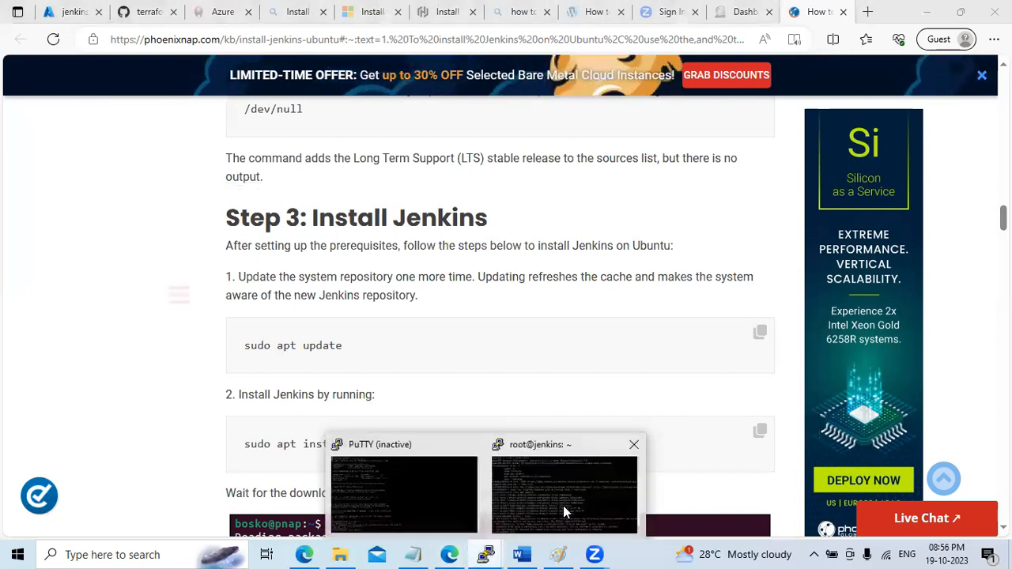
left_click(563, 505)
double_click(187, 400)
left_click_drag(187, 400, 668, 400)
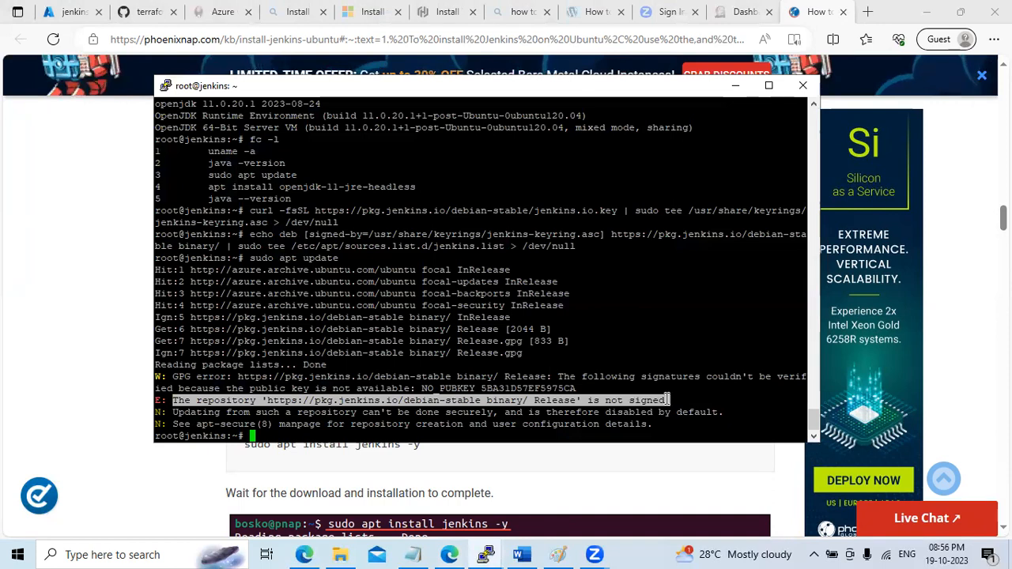
Search Google in a new tab for the unsigned Jenkins repository error
left_click(875, 16)
left_click(869, 11)
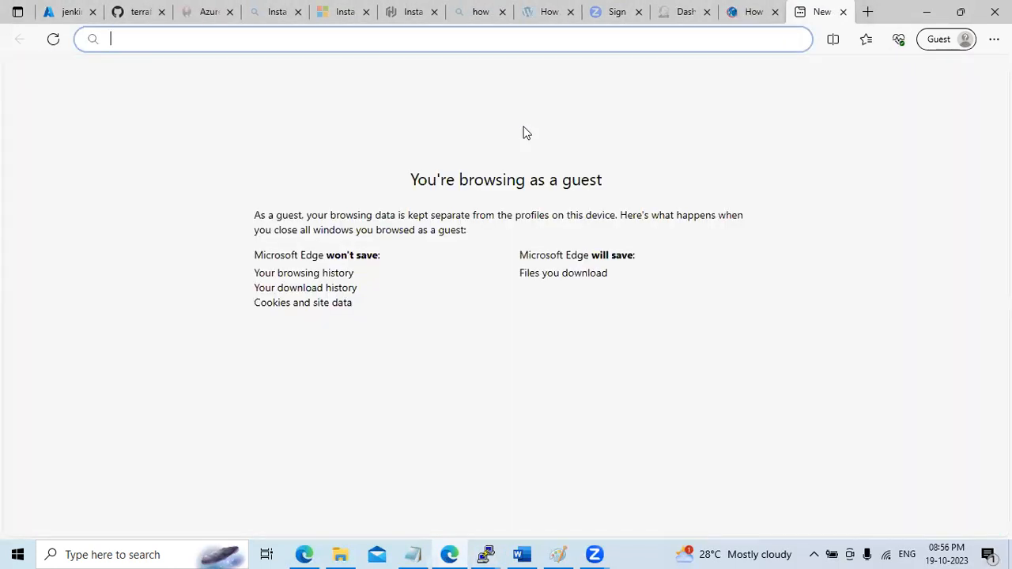
type("www.google.com")
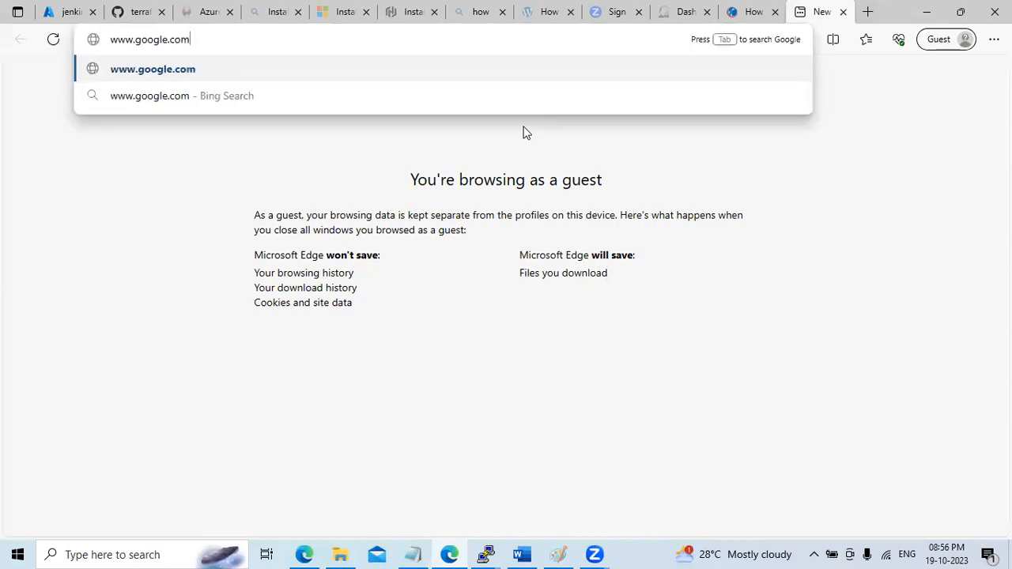
key("Return")
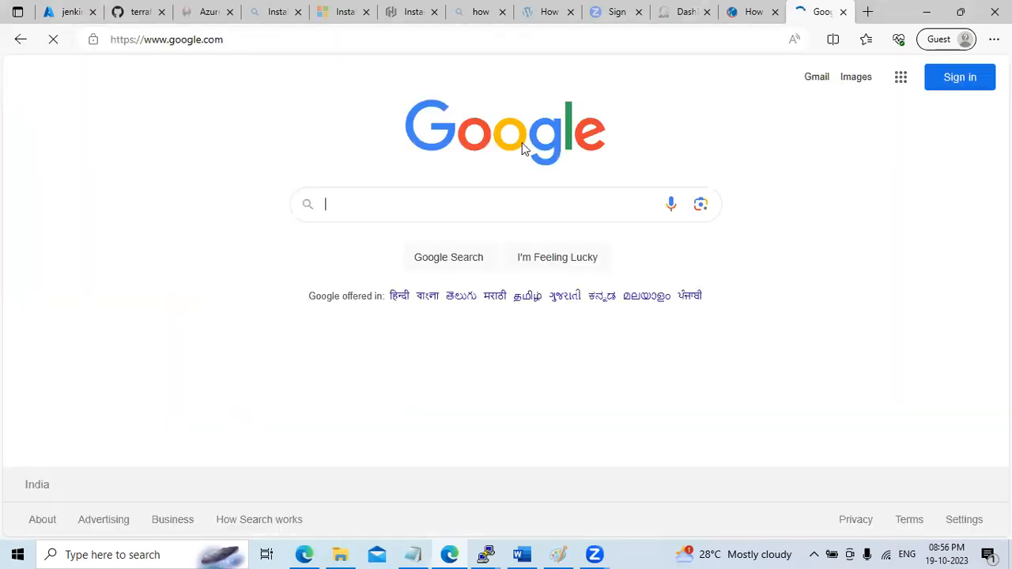
key("ctrl+v")
key("Return")
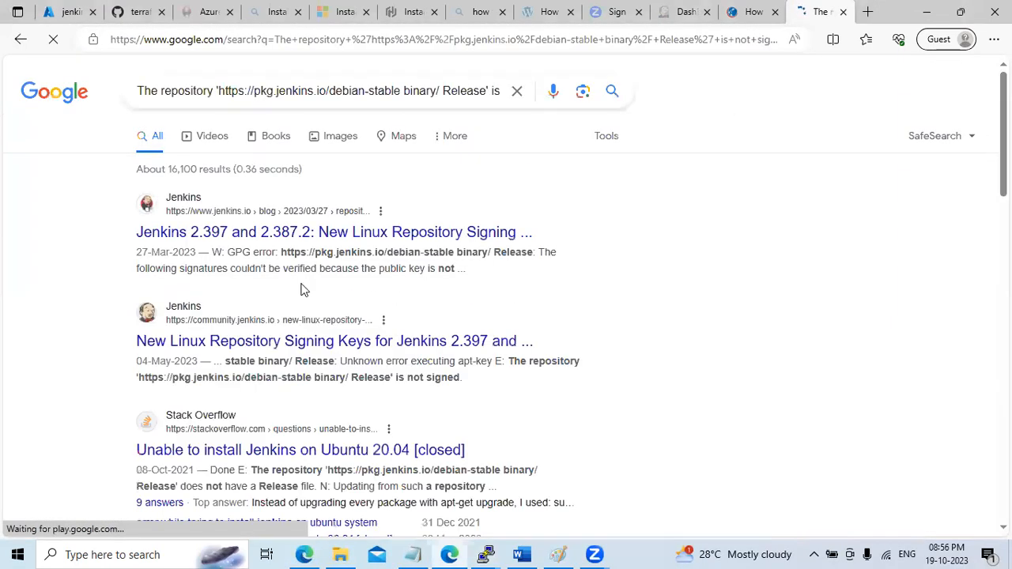
Open the jenkins.io post on new signing keys and select the Debian/Ubuntu LTS key download command
left_click(251, 236)
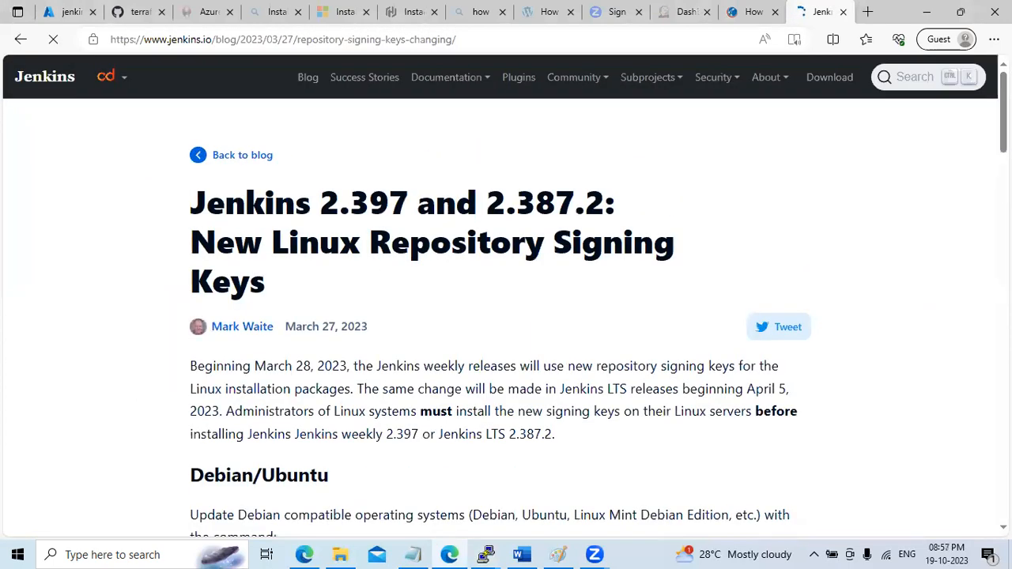
scroll(500, 316, "down", 5)
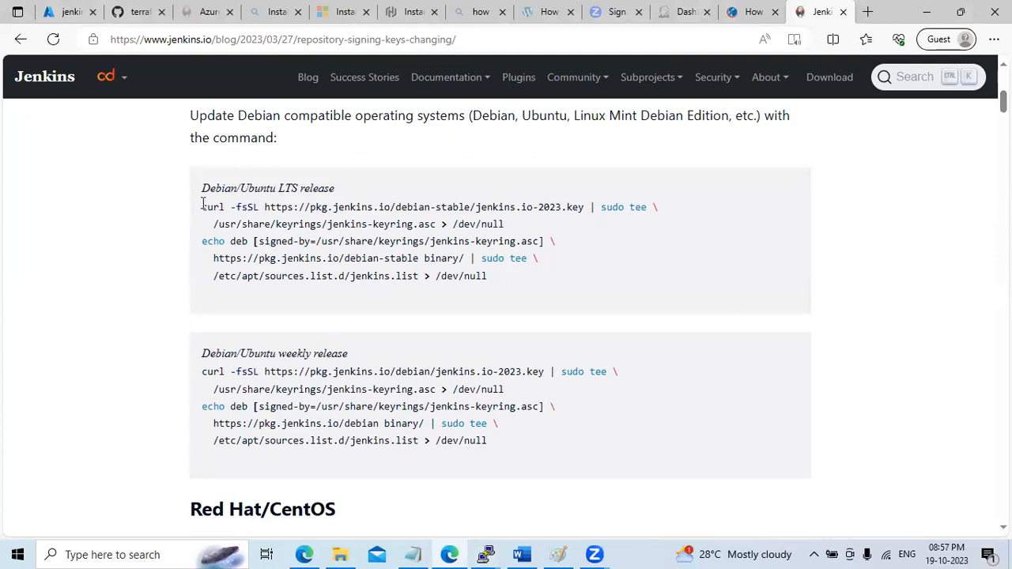
left_click_drag(202, 207, 532, 277)
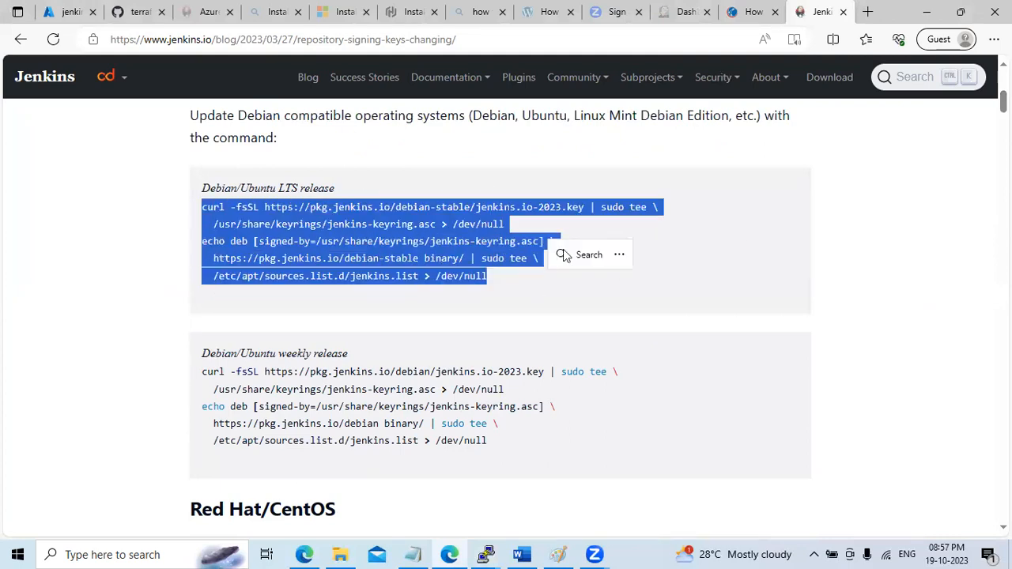
left_click(505, 225)
left_click_drag(506, 225, 194, 207)
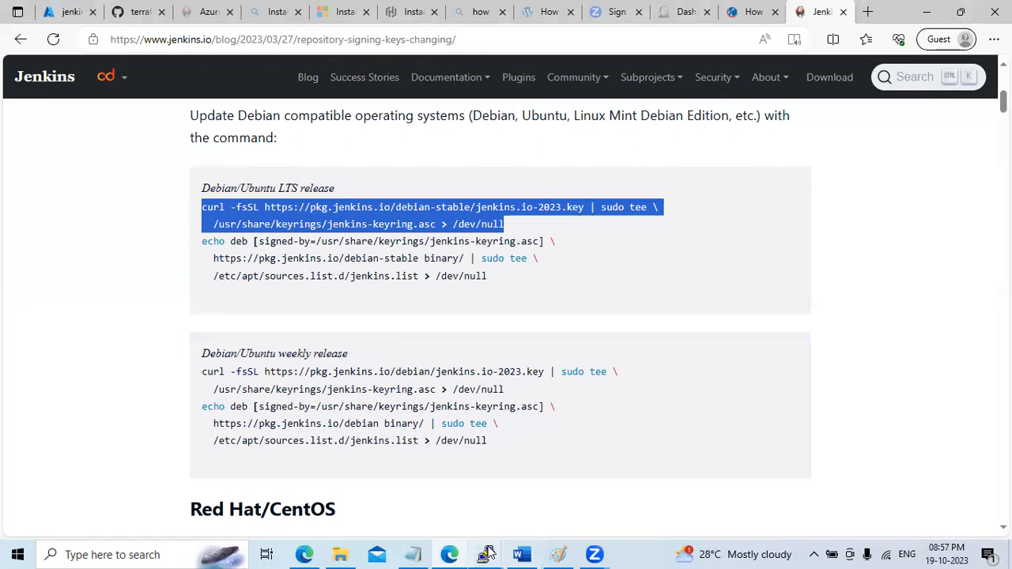
mouse_move(488, 551)
left_click(567, 498)
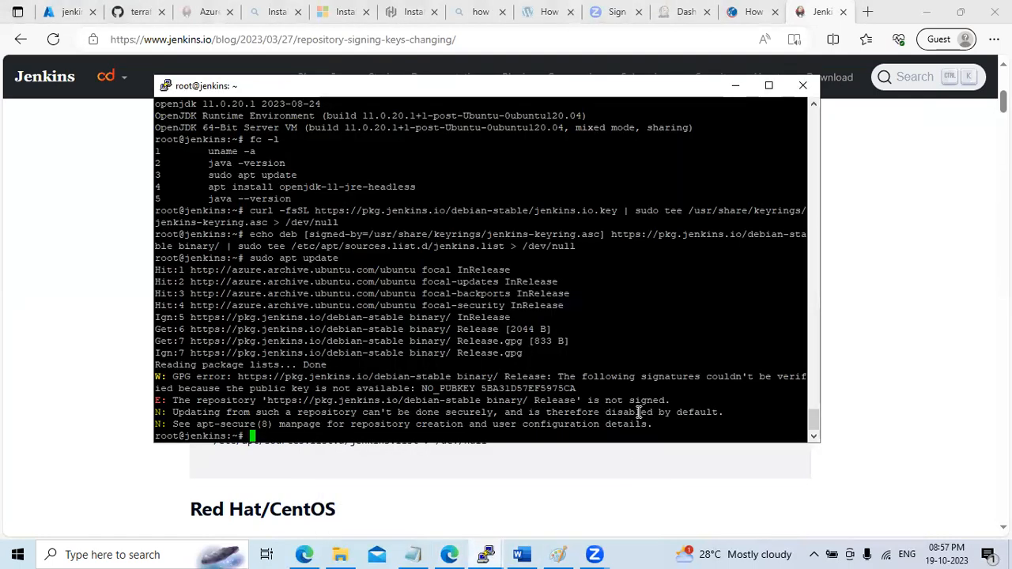
Download the jenkins.io-2023.key signing key and re-add the Jenkins repository source
right_click(639, 412)
key("Return")
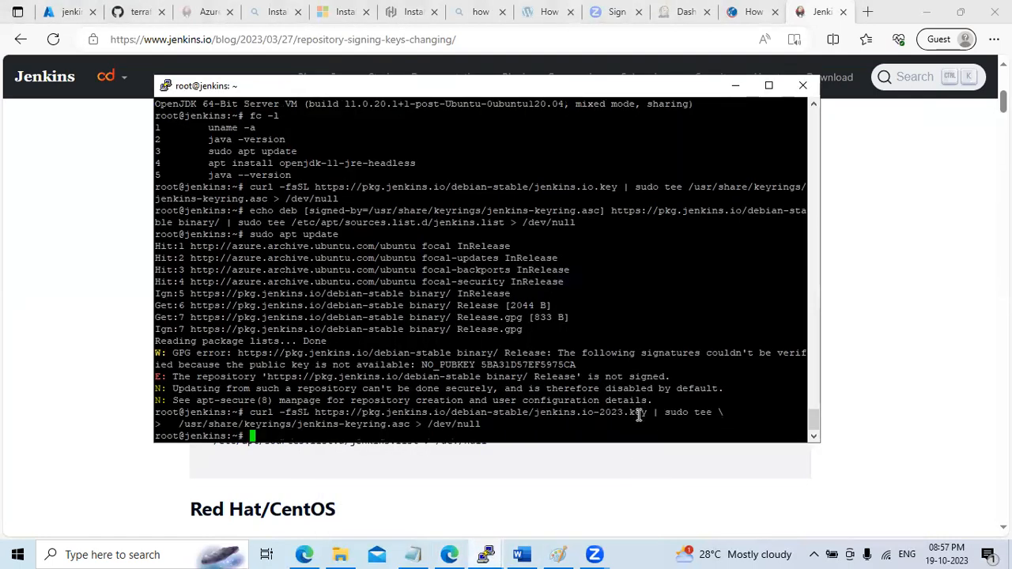
left_click(740, 90)
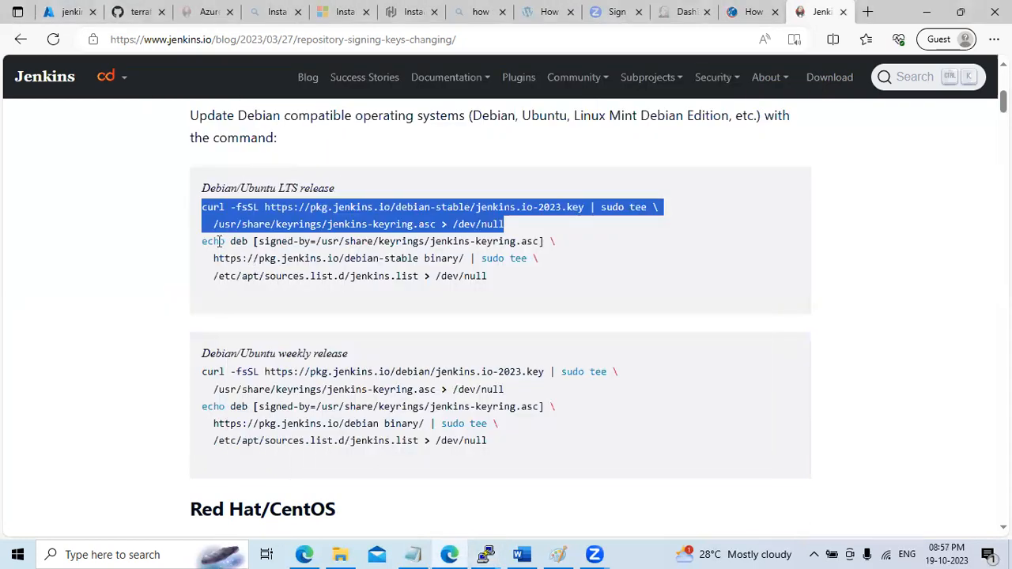
left_click_drag(205, 243, 493, 283)
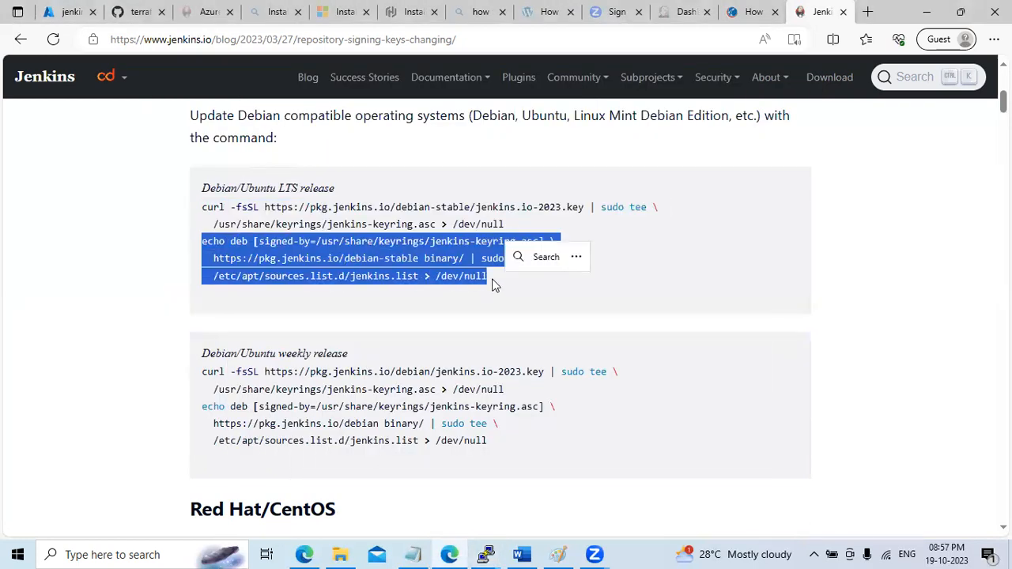
left_click(495, 553)
left_click(553, 491)
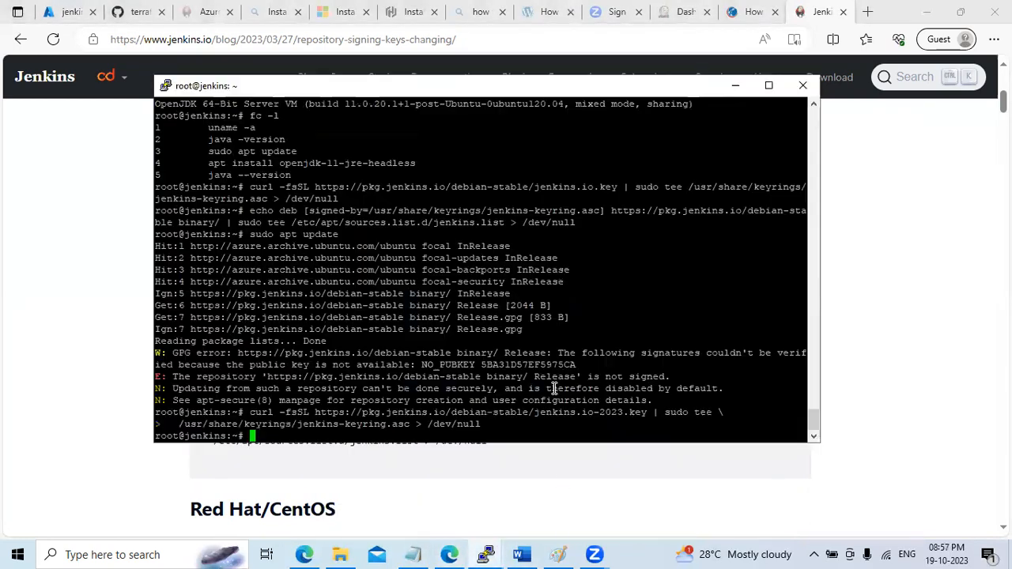
right_click(553, 390)
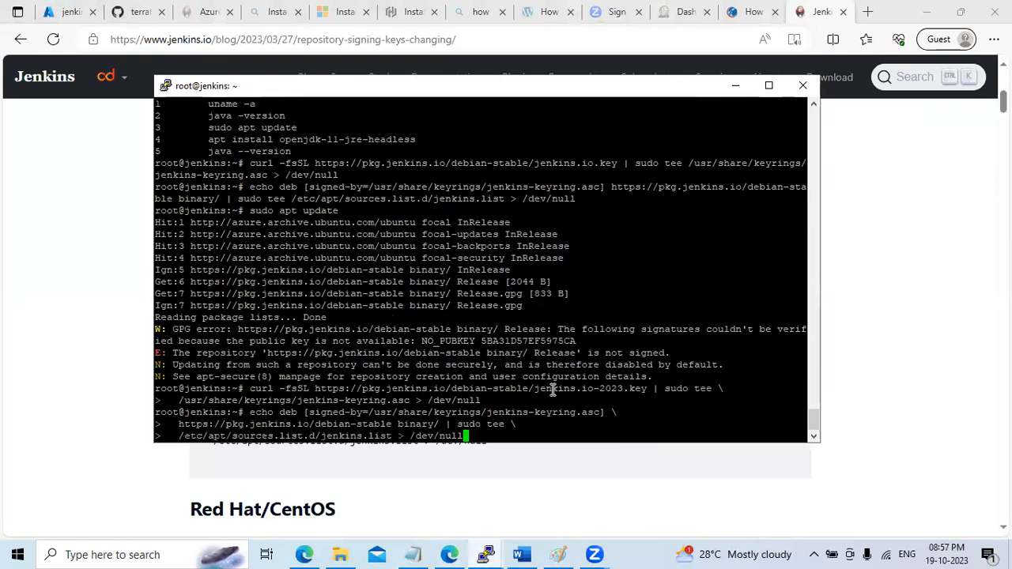
key("Return")
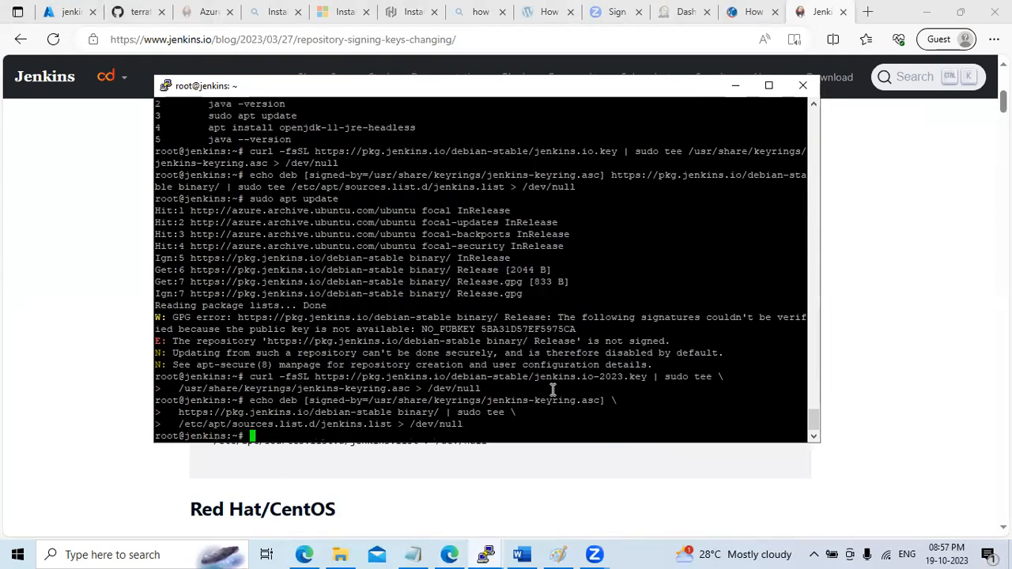
Rerun sudo apt update, now fetching Jenkins packages without the signing error
left_click(735, 85)
left_click(751, 12)
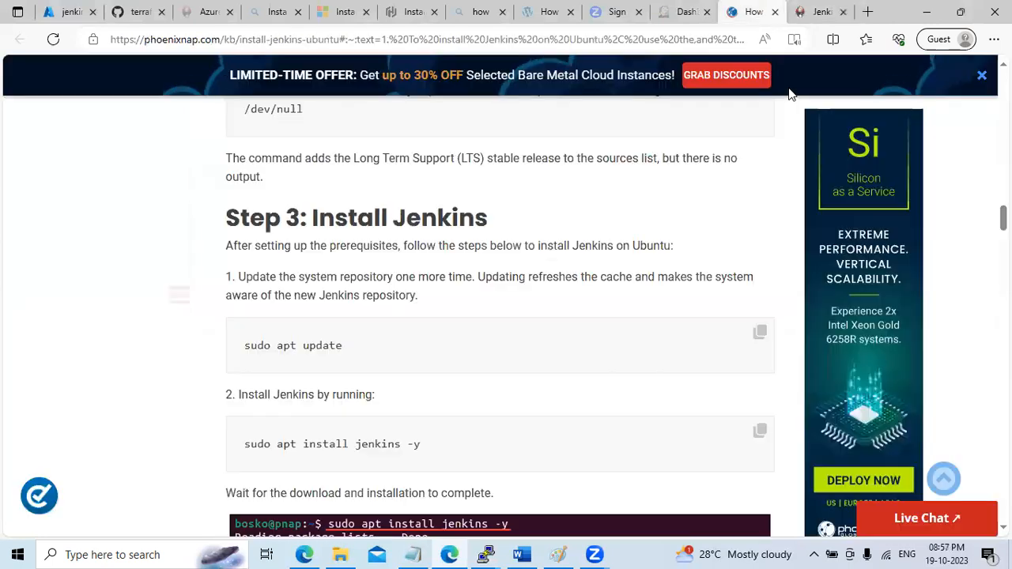
left_click(760, 332)
mouse_move(490, 553)
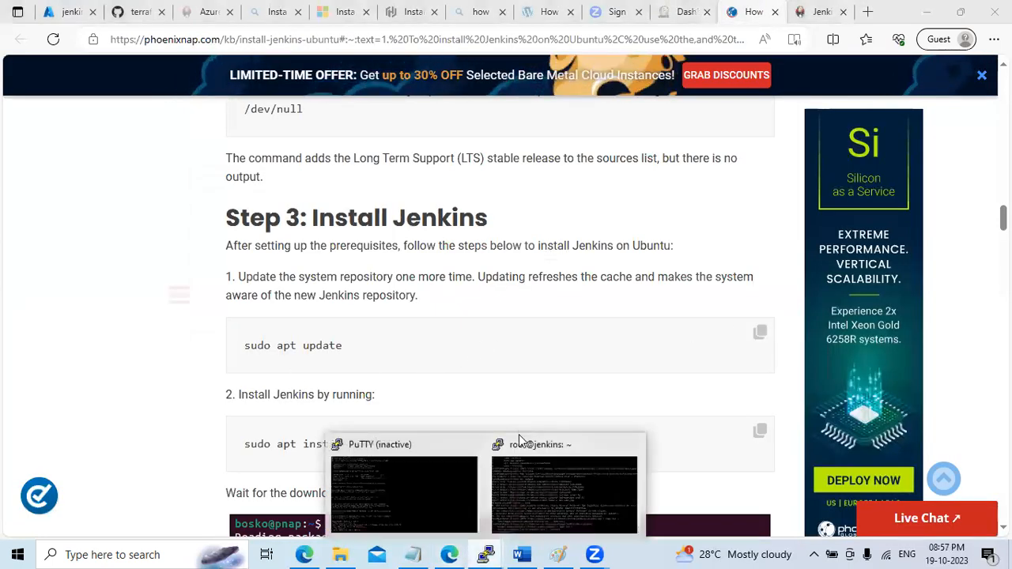
left_click(624, 432)
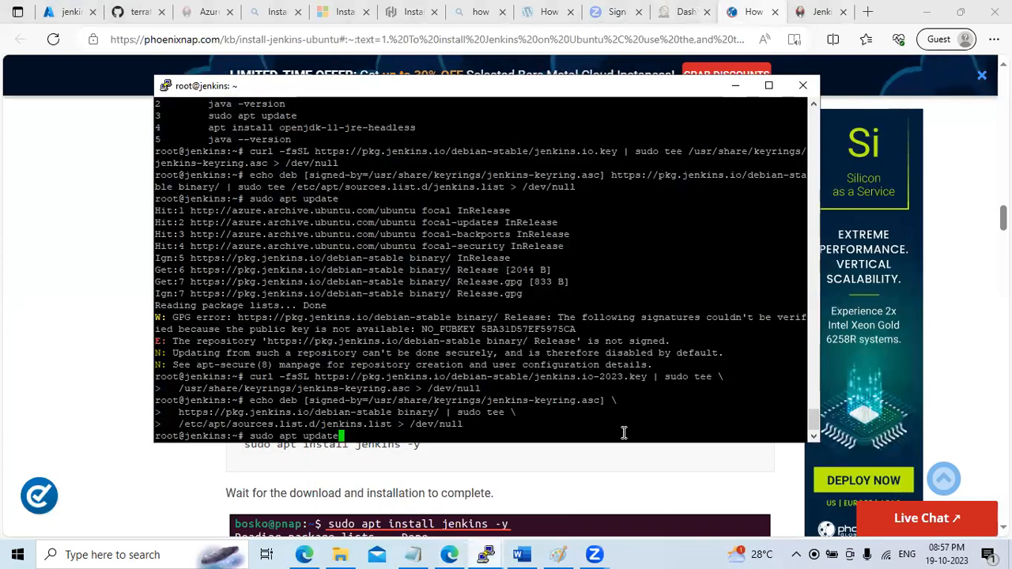
right_click(624, 432)
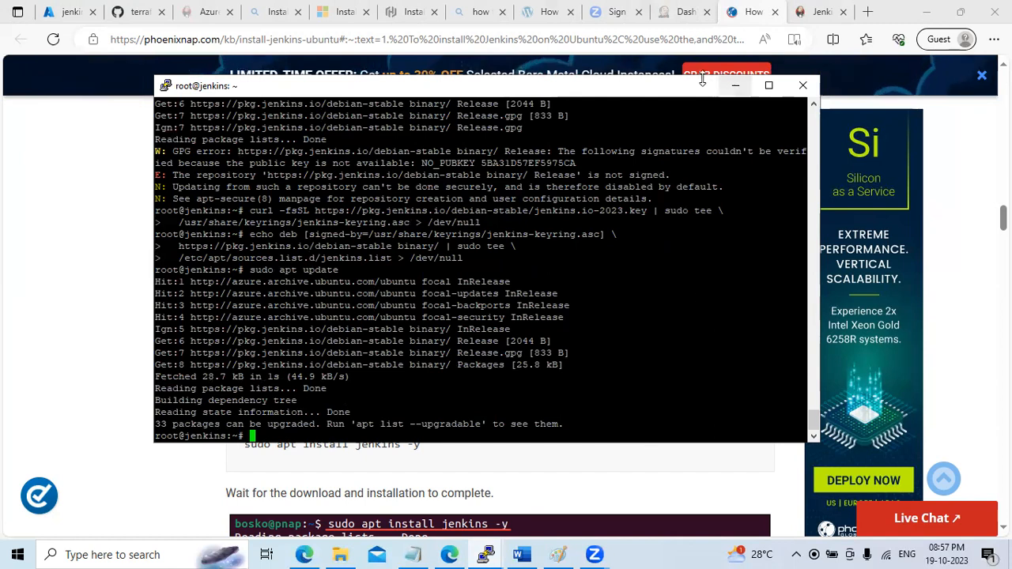
left_click(735, 85)
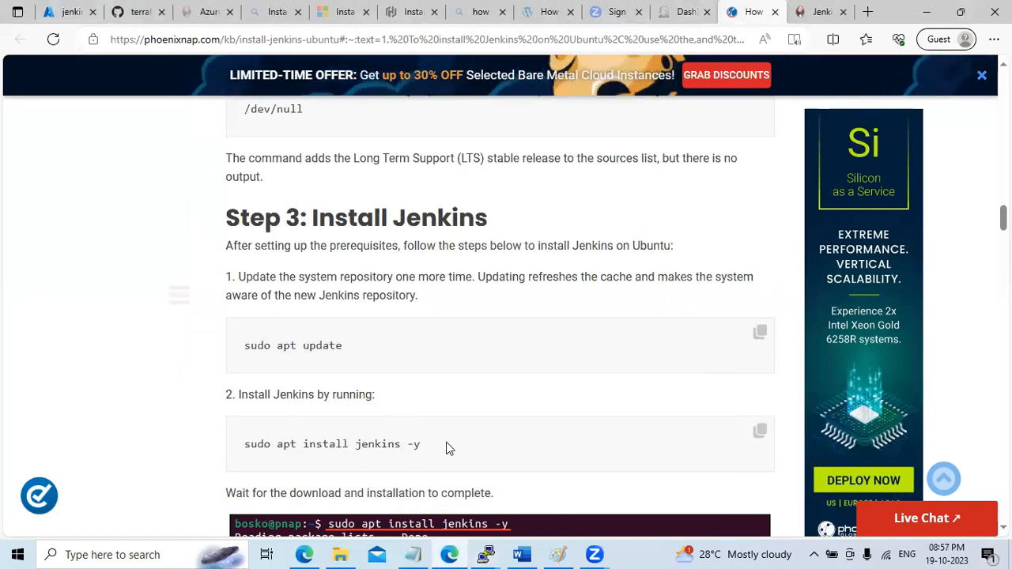
left_click(486, 555)
left_click(576, 489)
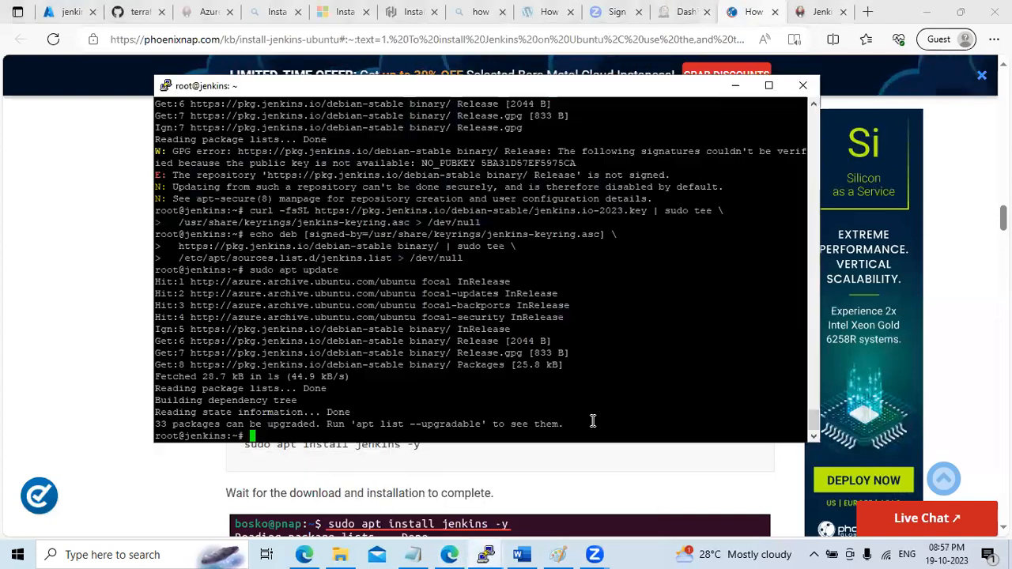
Run sudo apt install jenkins -y and check that Jenkins 2.414.3 is being set up
right_click(593, 421)
key("Return")
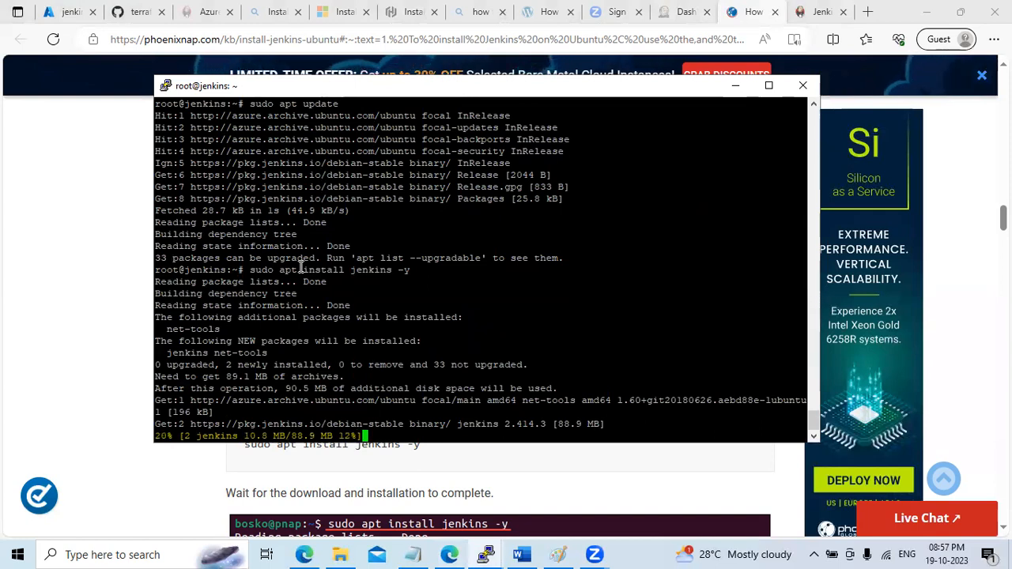
left_click(736, 87)
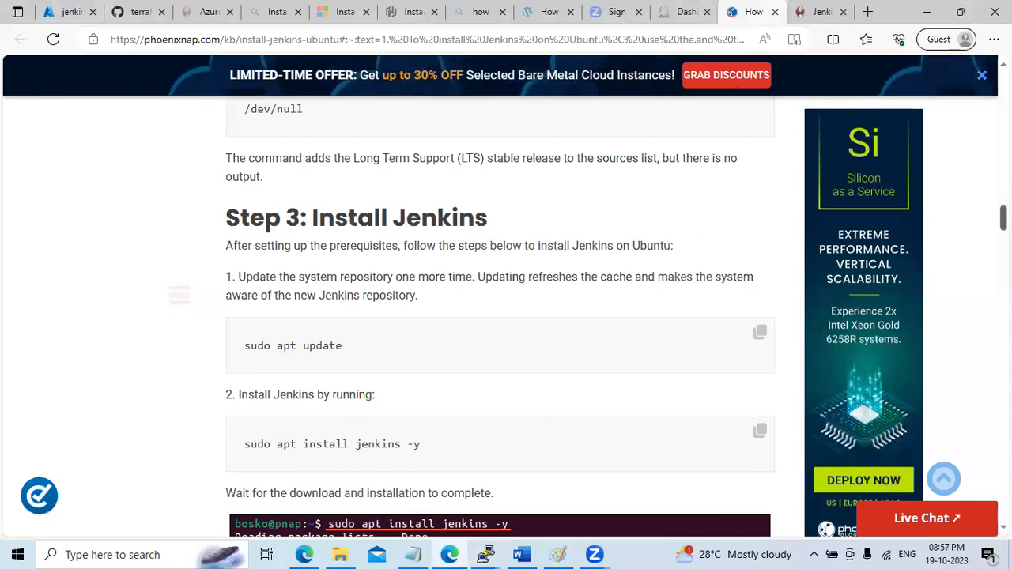
scroll(500, 316, "down", 2)
scroll(499, 316, "down", 3)
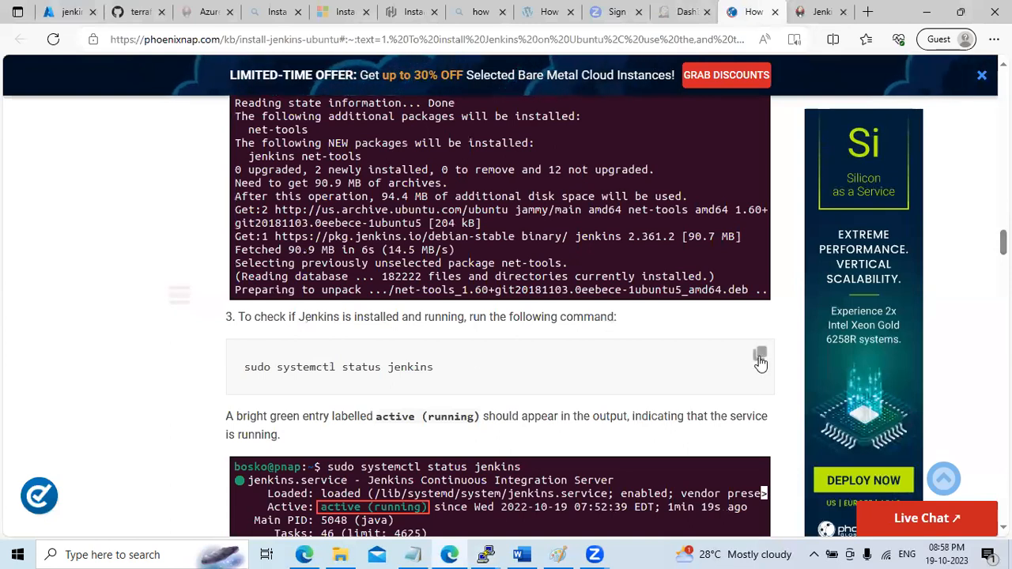
mouse_move(485, 555)
left_click(599, 488)
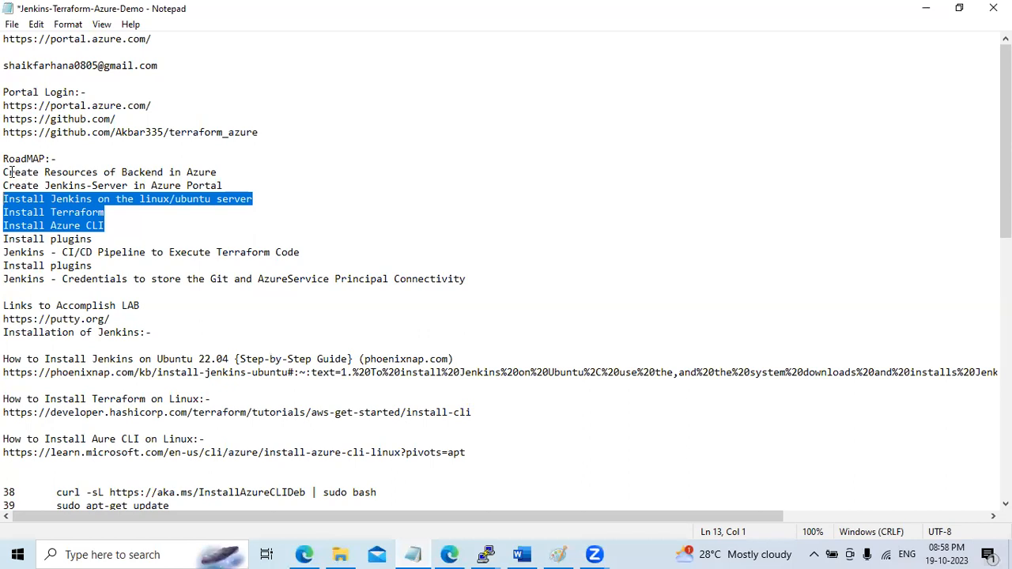
Highlight the backend, Jenkins server and install steps in the roadmap notes, then minimize Notepad
left_click_drag(5, 173, 231, 171)
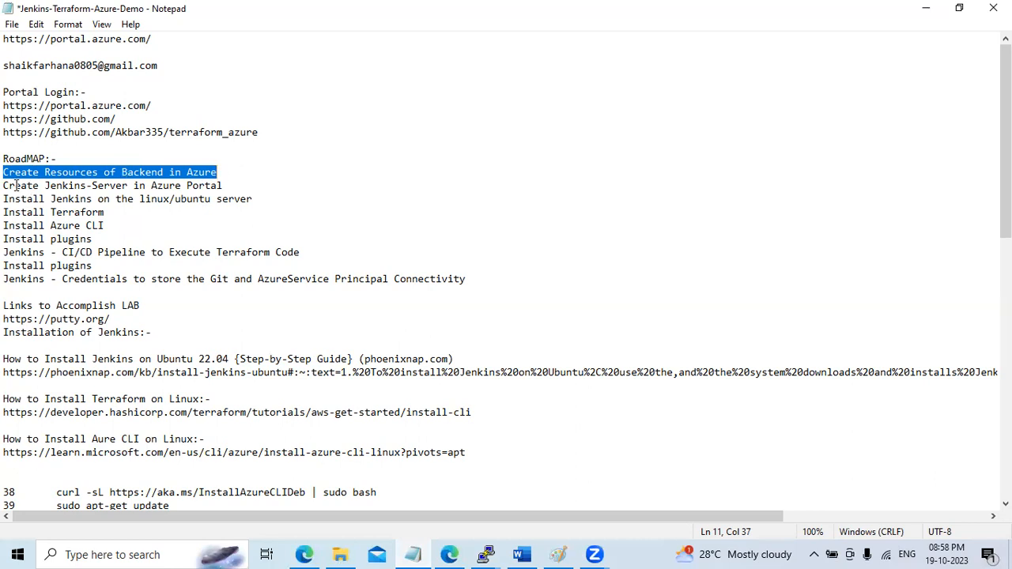
left_click_drag(6, 185, 246, 186)
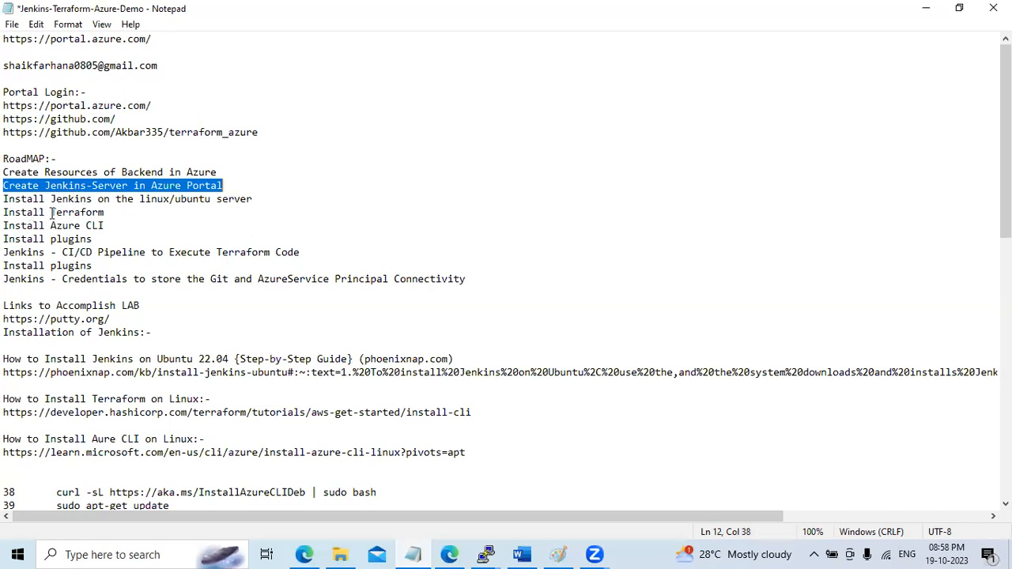
left_click_drag(114, 227, 6, 203)
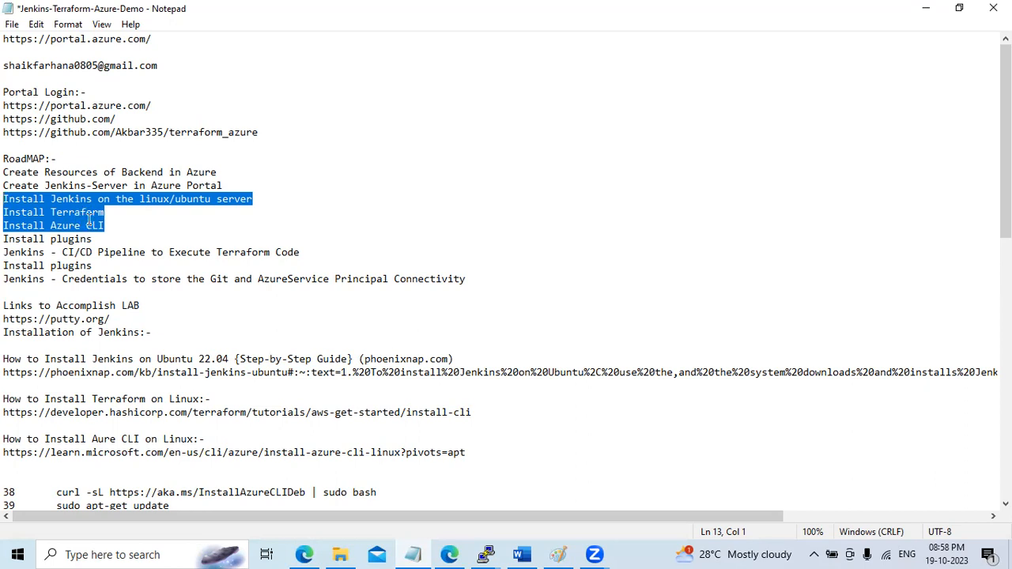
left_click(929, 12)
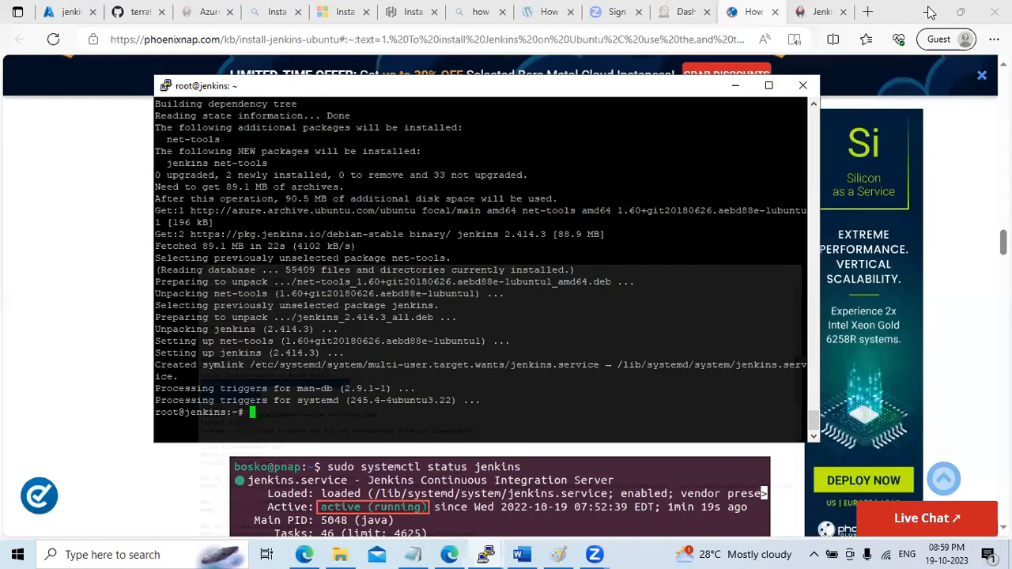
Run sudo systemctl status jenkins and confirm the service is active (running)
left_click(448, 554)
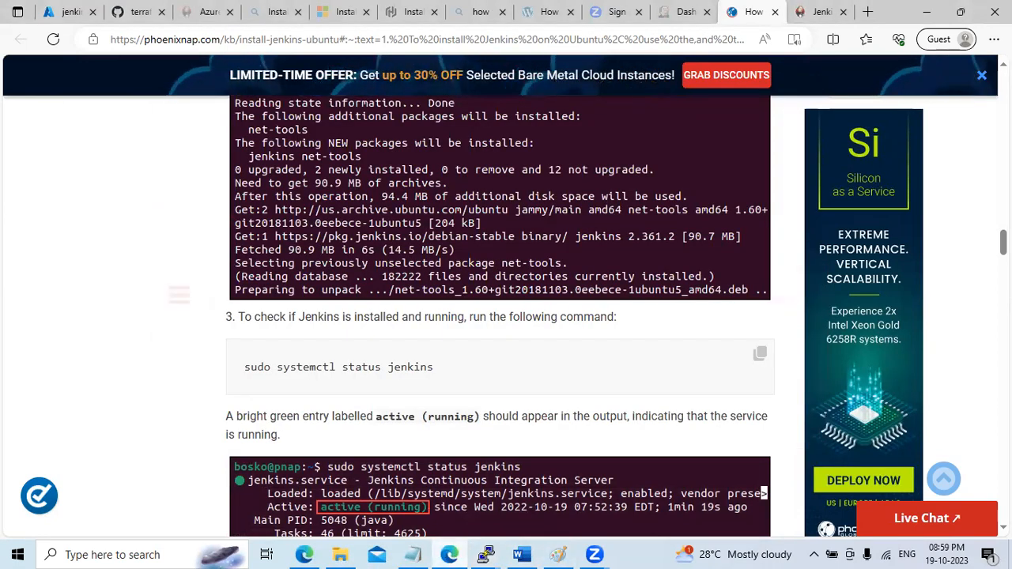
scroll(499, 317, "up", 3)
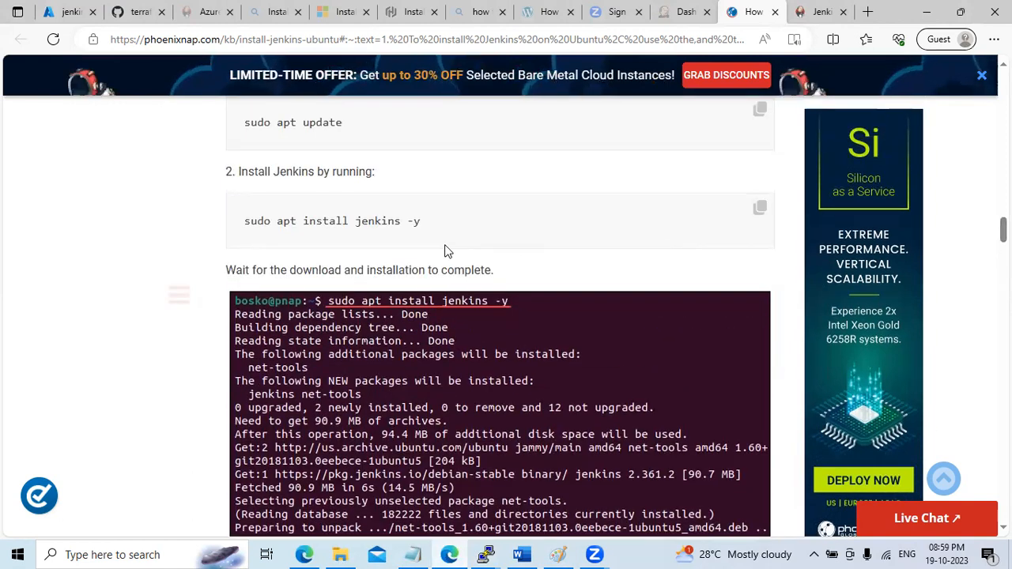
scroll(445, 250, "down", 1)
scroll(474, 316, "down", 3)
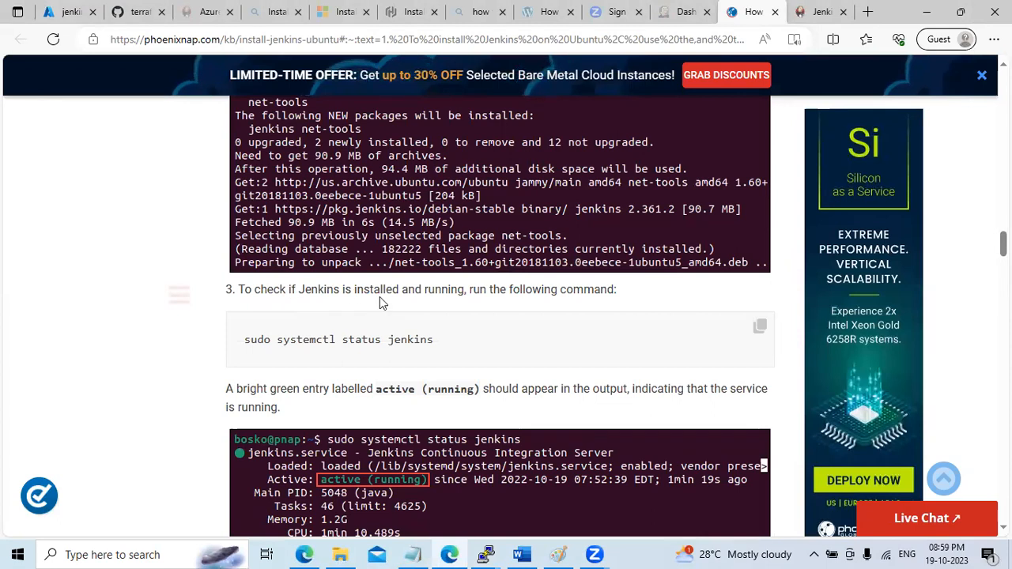
left_click(759, 325)
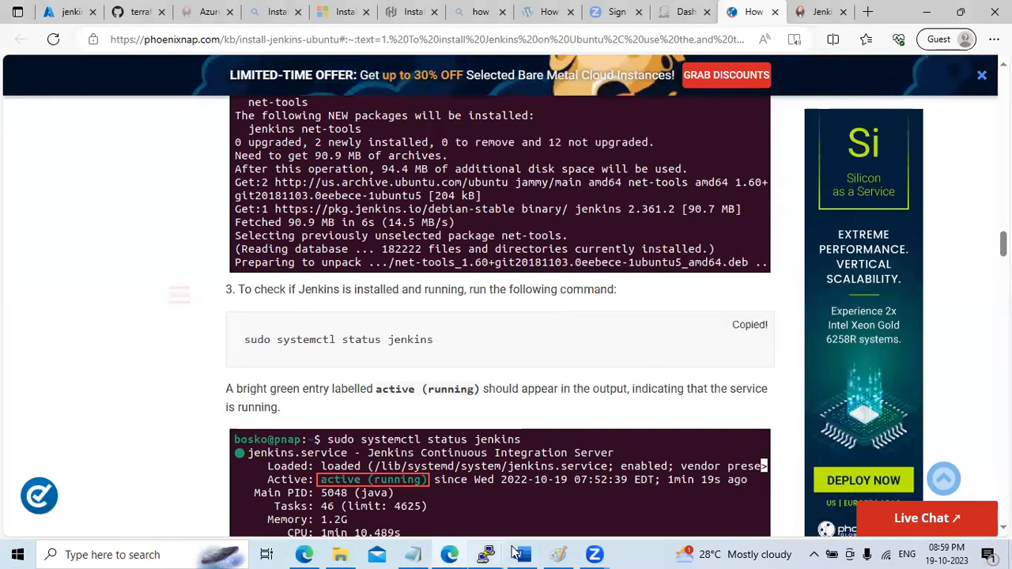
left_click(486, 554)
left_click(555, 500)
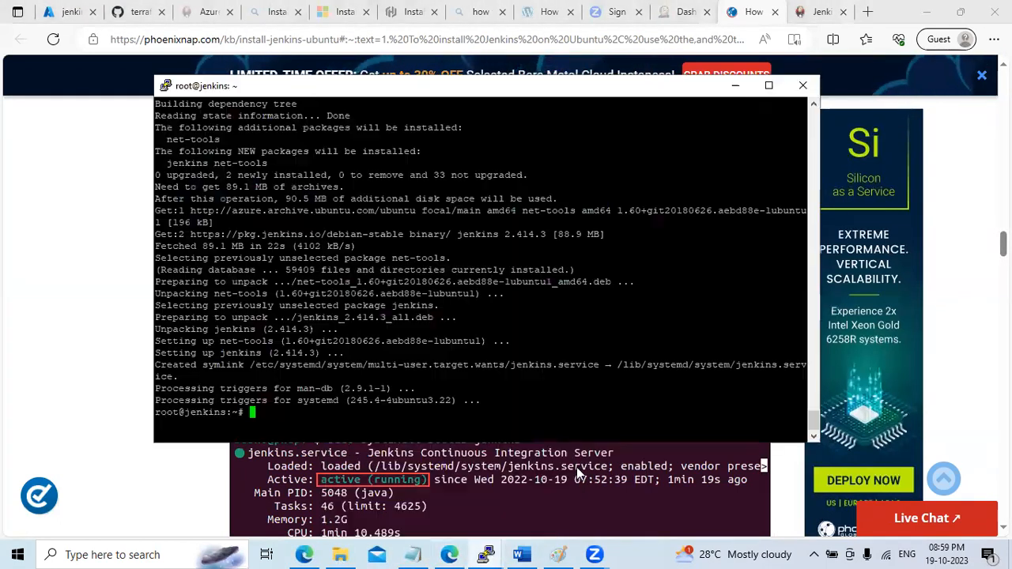
right_click(565, 393)
key("Return")
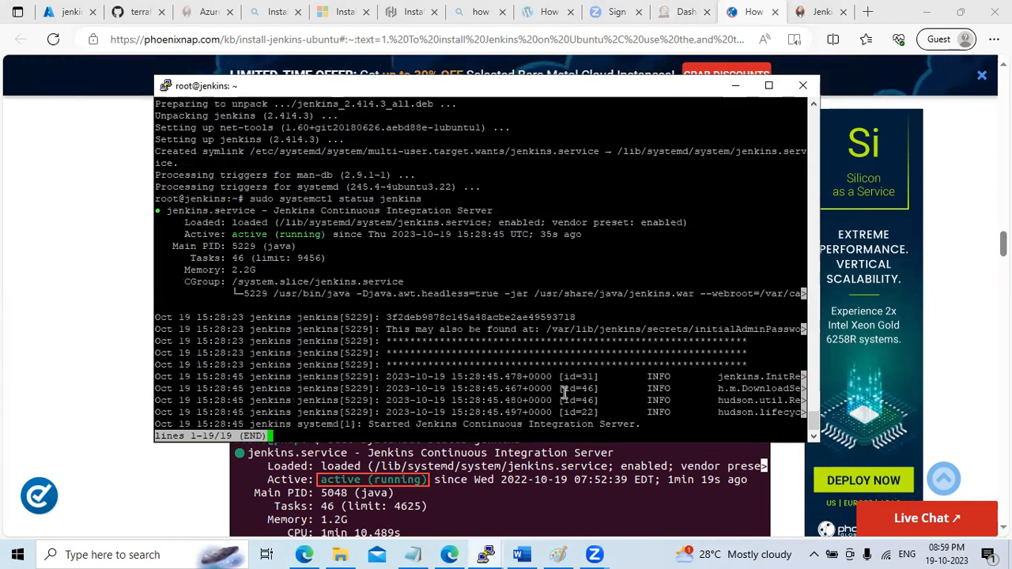
left_click_drag(220, 222, 278, 285)
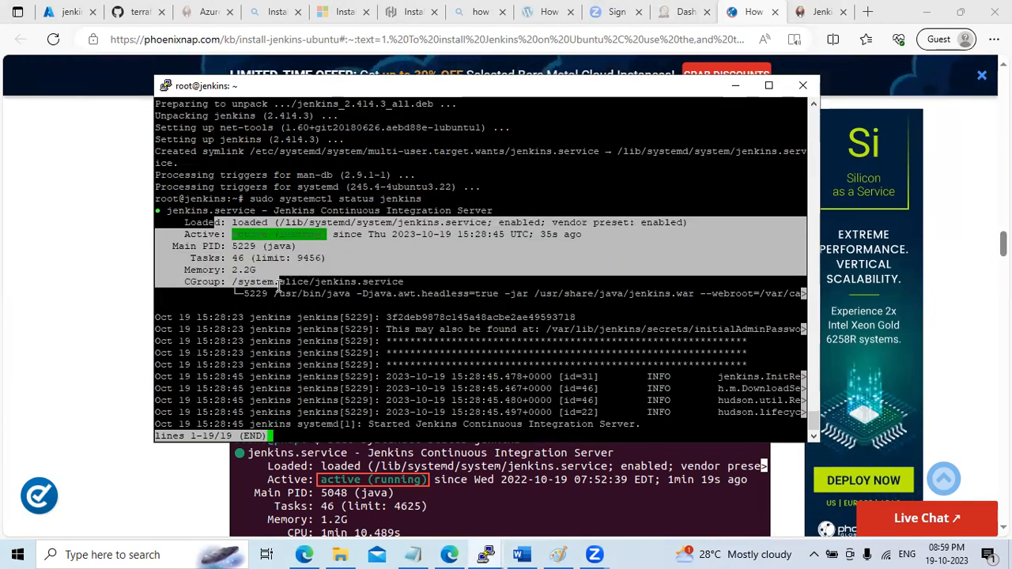
left_click(461, 271)
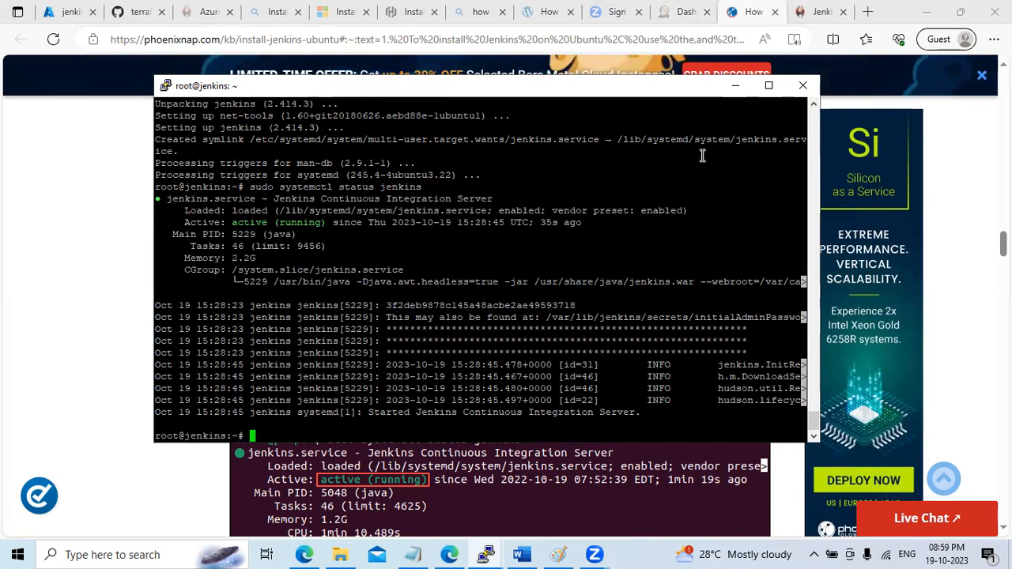
left_click(735, 85)
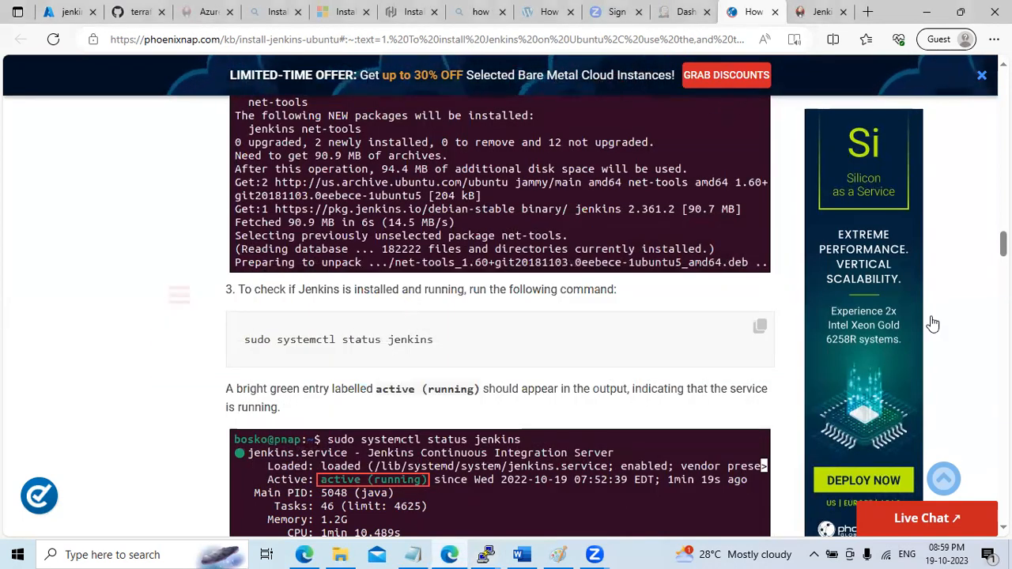
Enable the Jenkins service to start at system boot
scroll(499, 316, "down", 2)
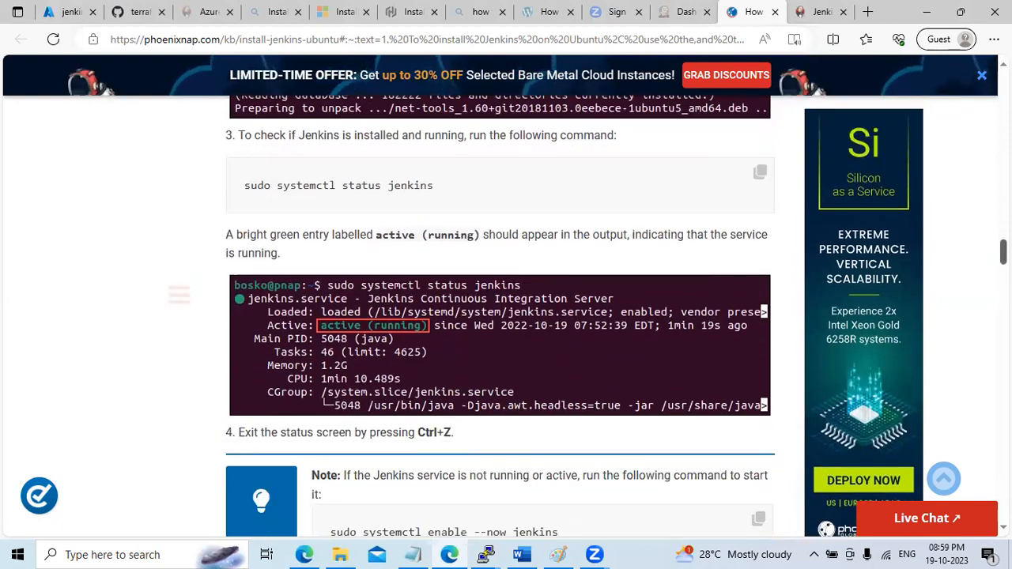
scroll(499, 316, "down", 1)
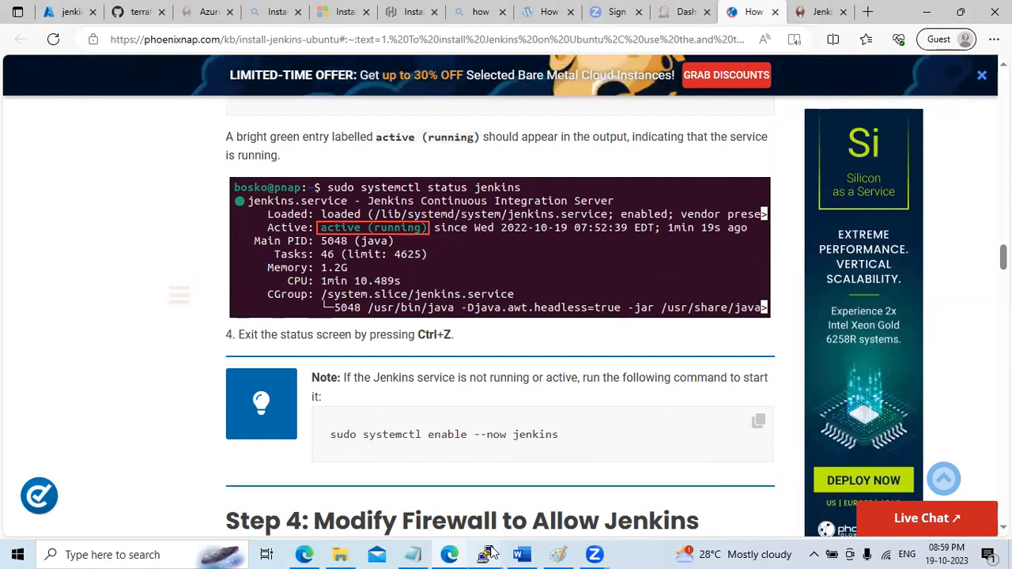
mouse_move(485, 554)
left_click(510, 469)
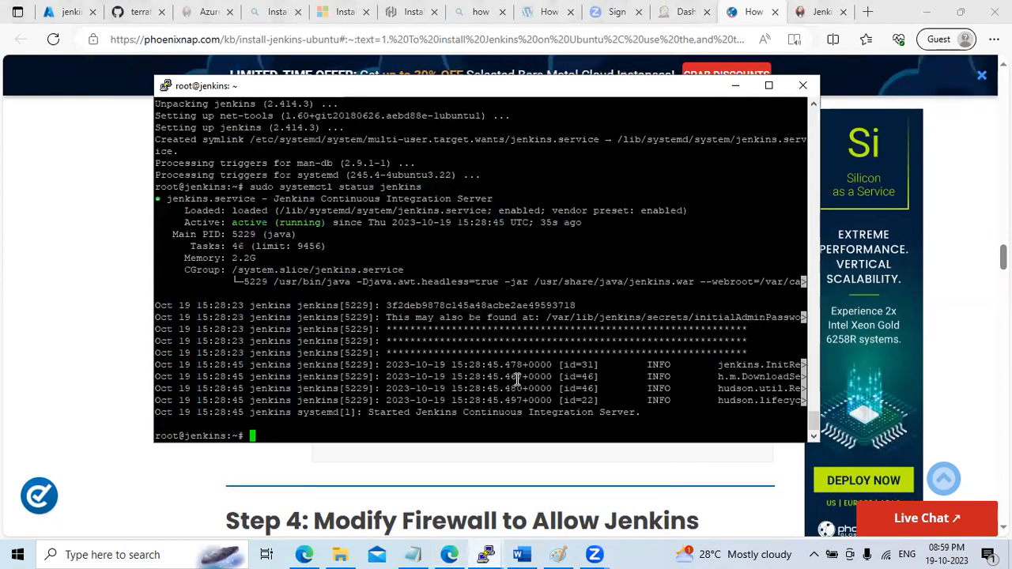
right_click(502, 389)
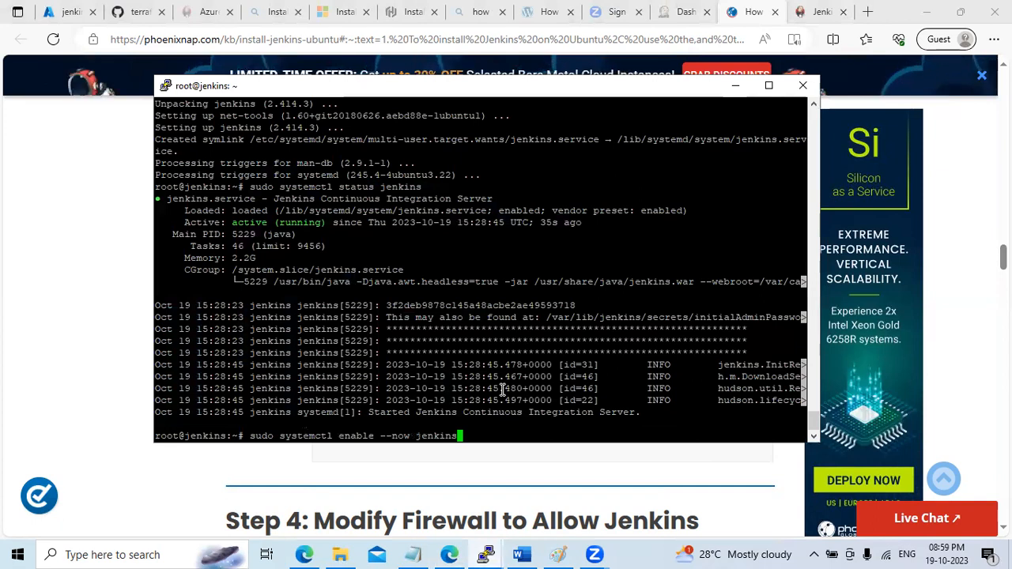
key("Return")
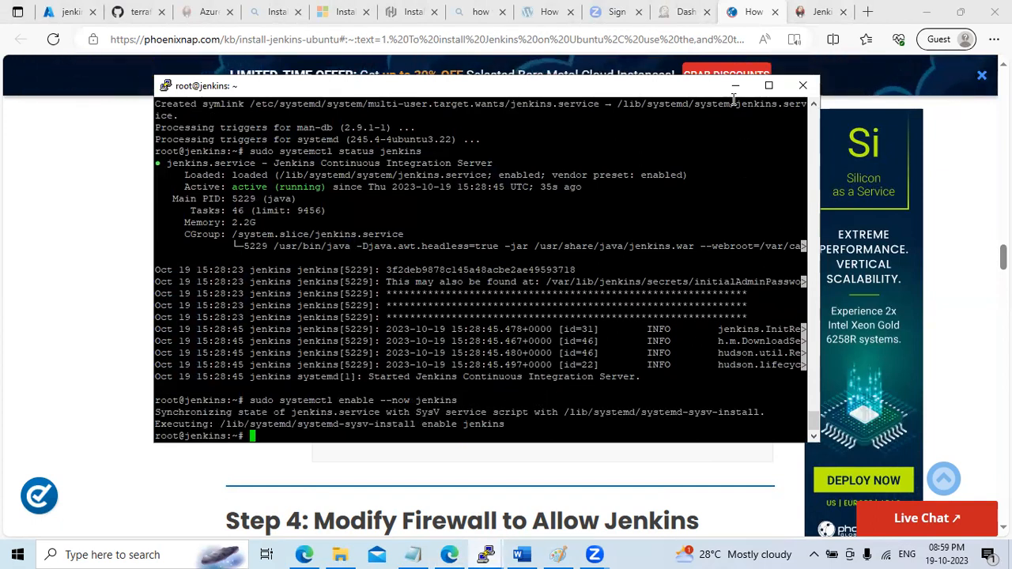
left_click(733, 87)
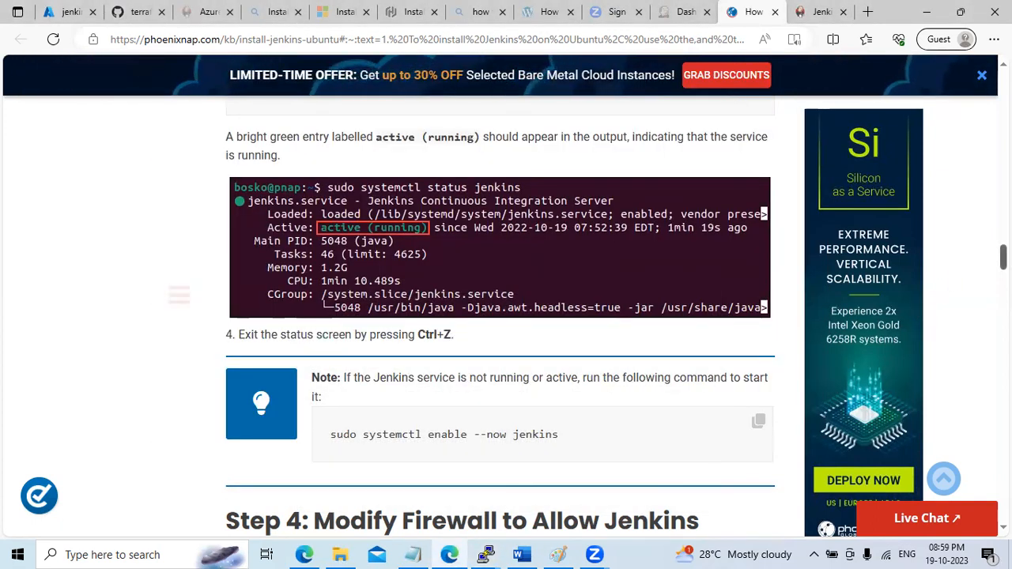
Allow port 8080 through the UFW firewall
scroll(499, 316, "down", 3)
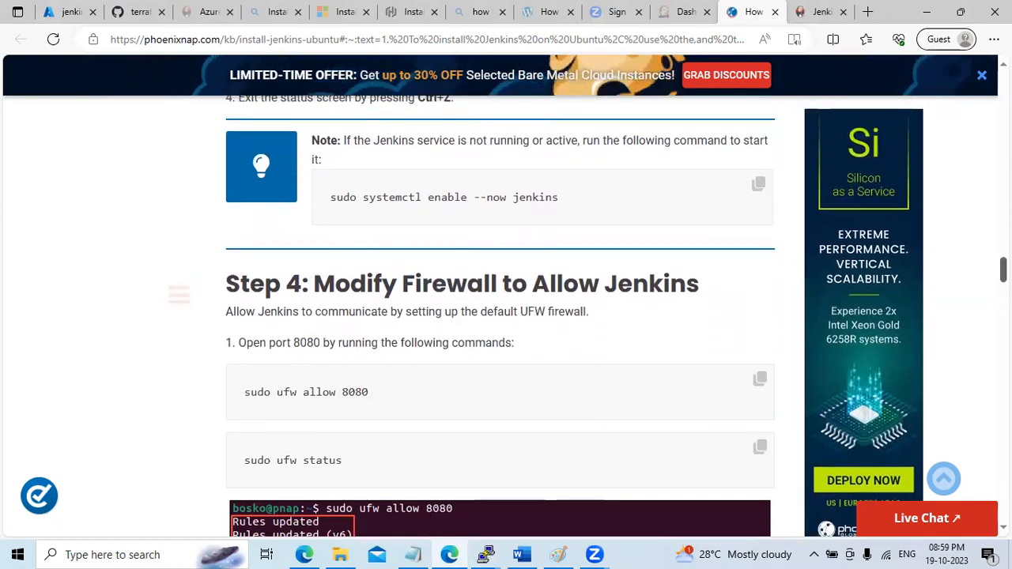
scroll(499, 317, "down", 5)
scroll(499, 317, "up", 3)
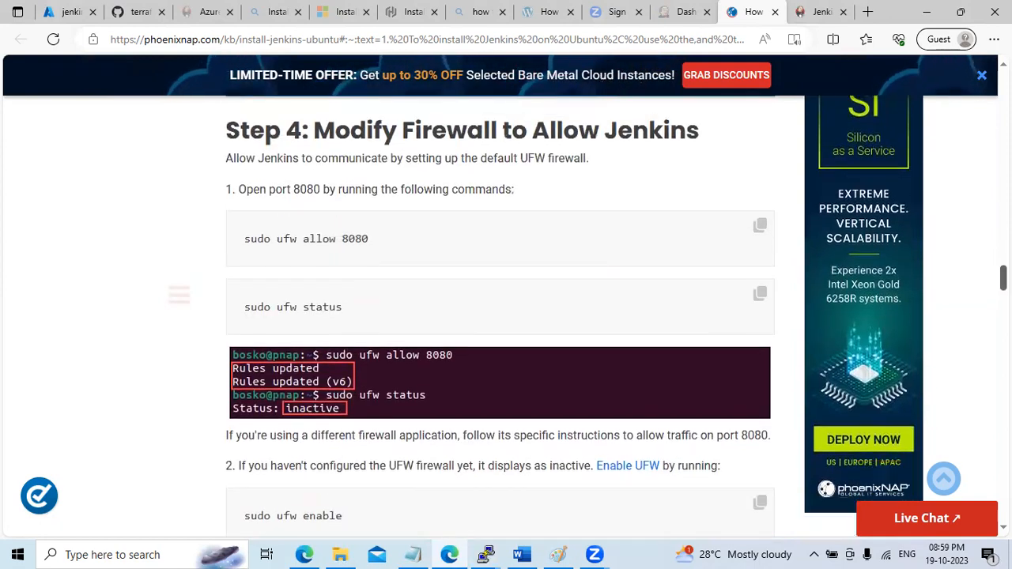
mouse_move(485, 554)
left_click(542, 501)
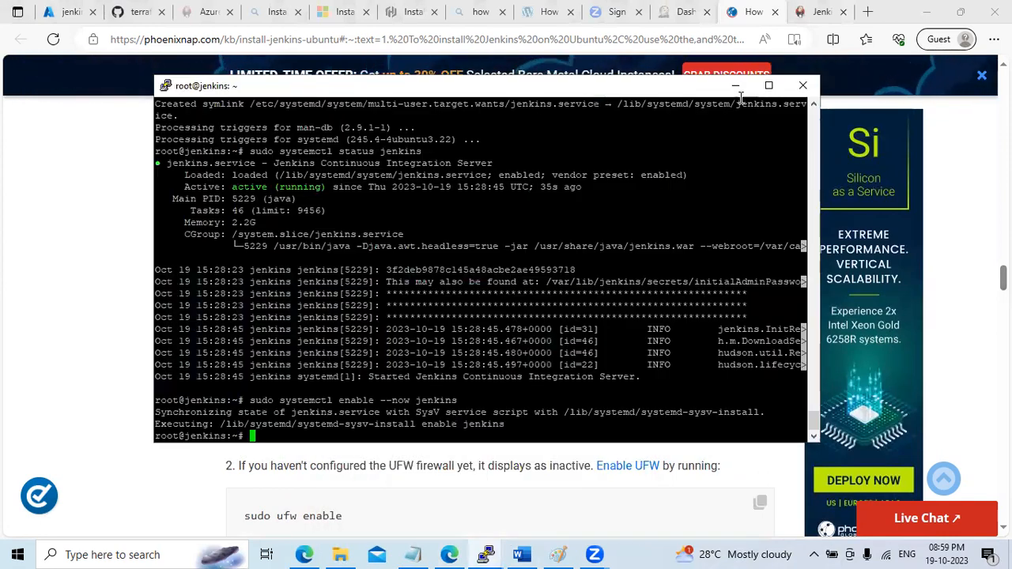
left_click(735, 85)
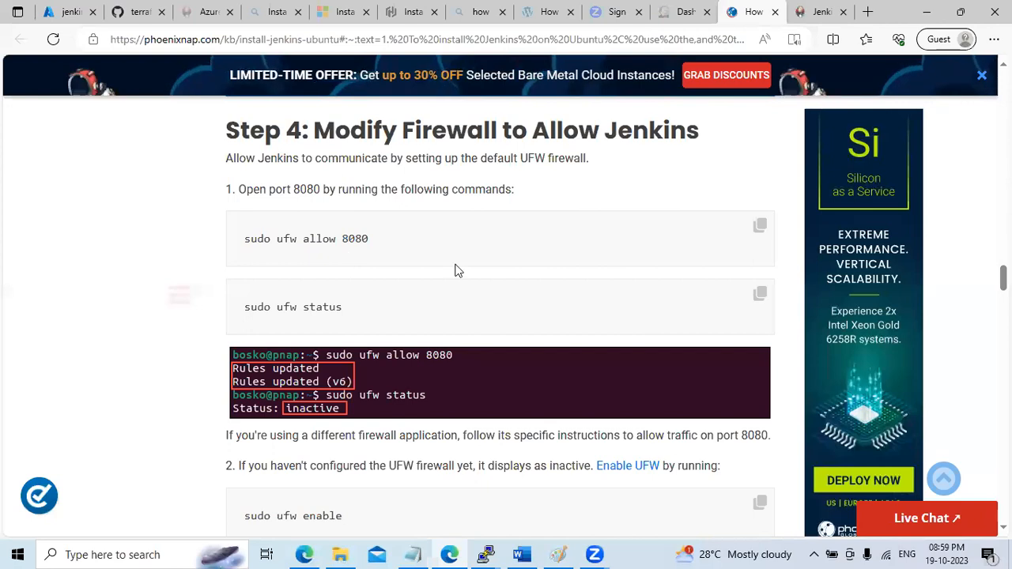
left_click(760, 225)
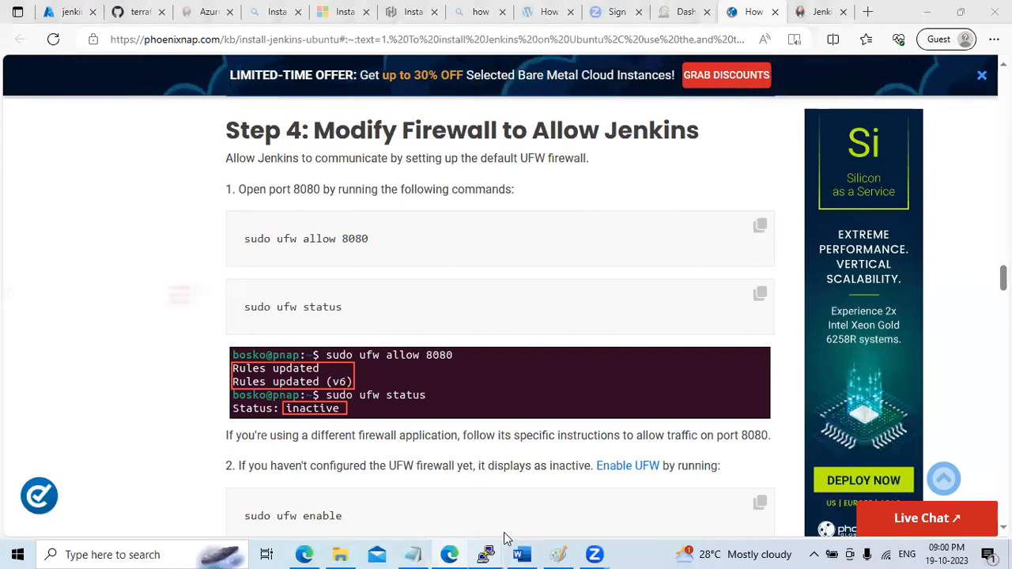
mouse_move(487, 554)
left_click(562, 502)
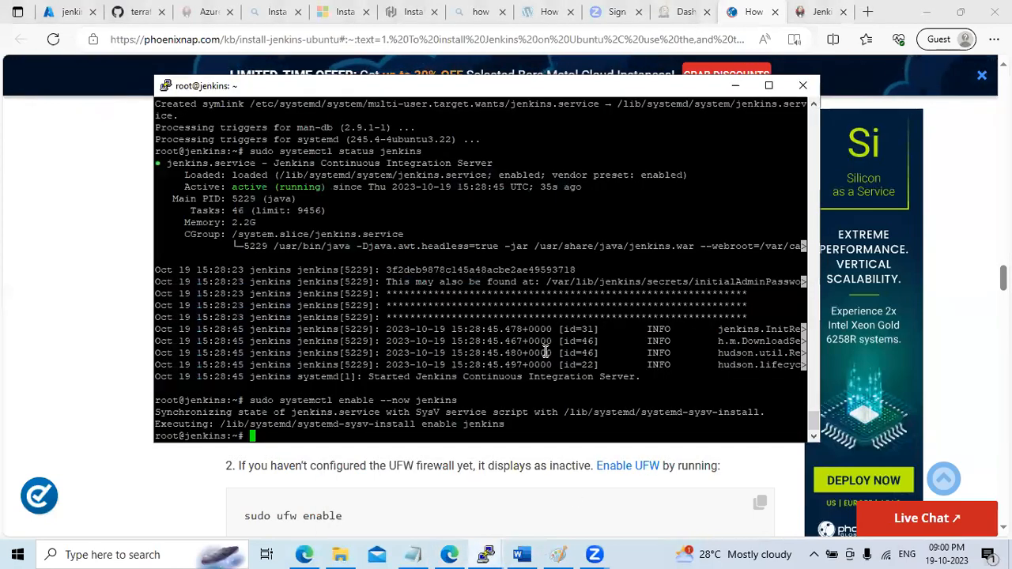
right_click(546, 352)
key("Return")
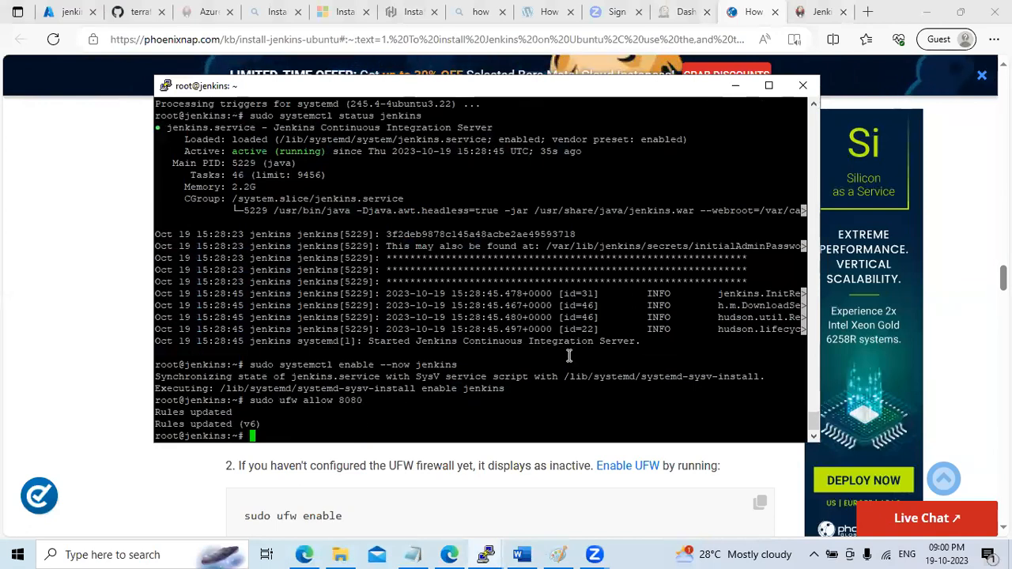
Check the UFW firewall status with the guide's status command
left_click(735, 85)
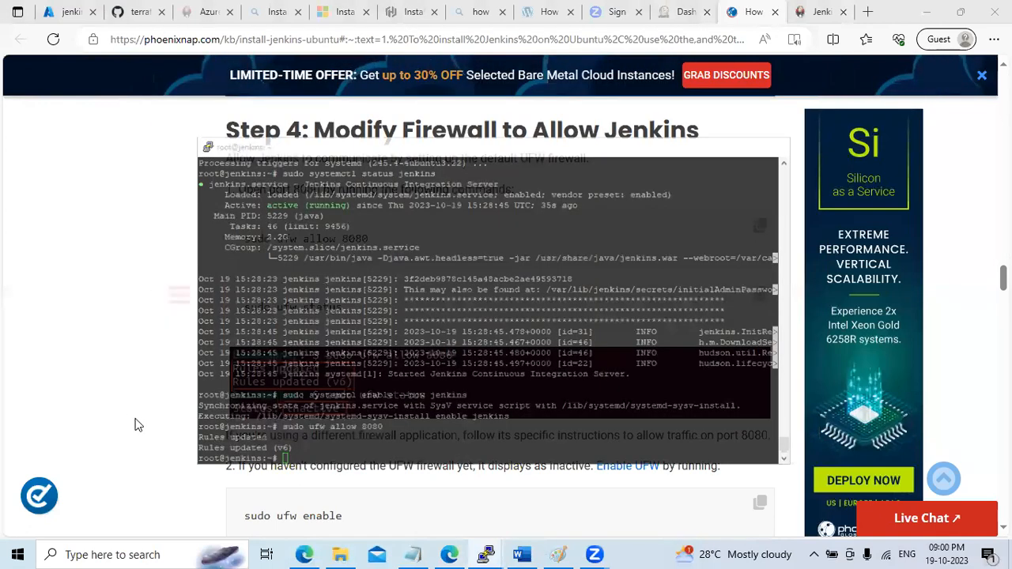
left_click(757, 299)
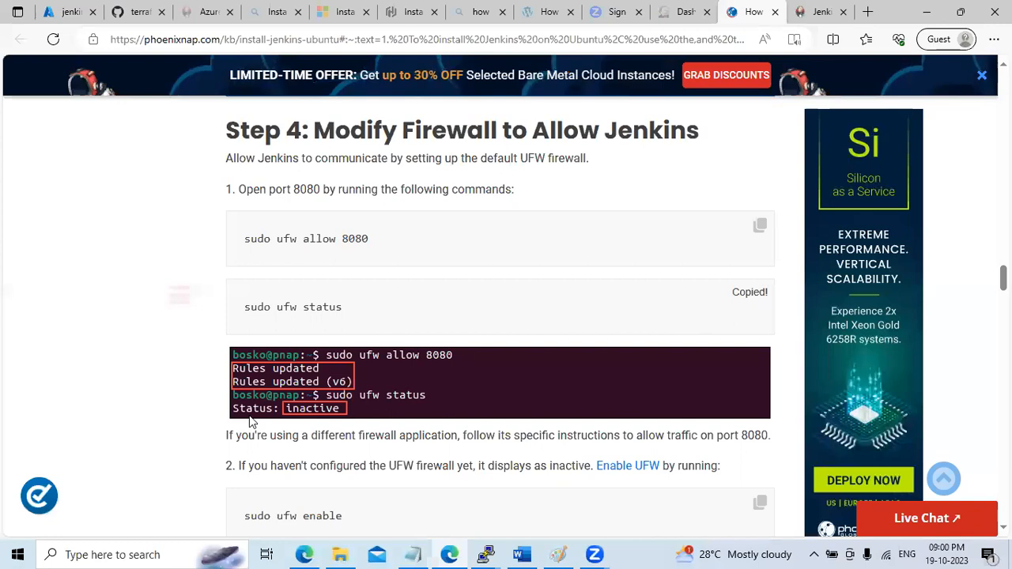
left_click(486, 554)
left_click(551, 506)
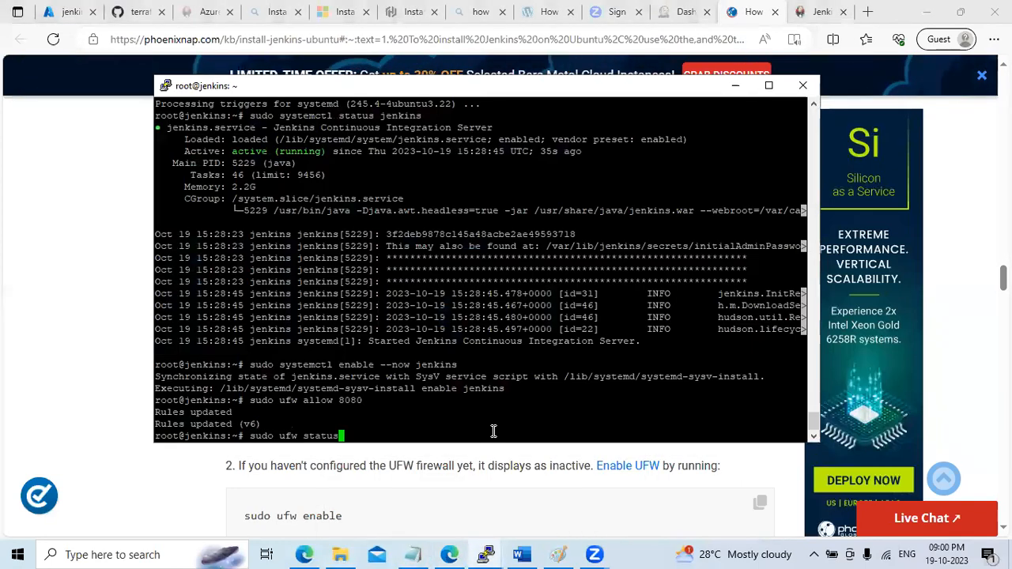
key("Return")
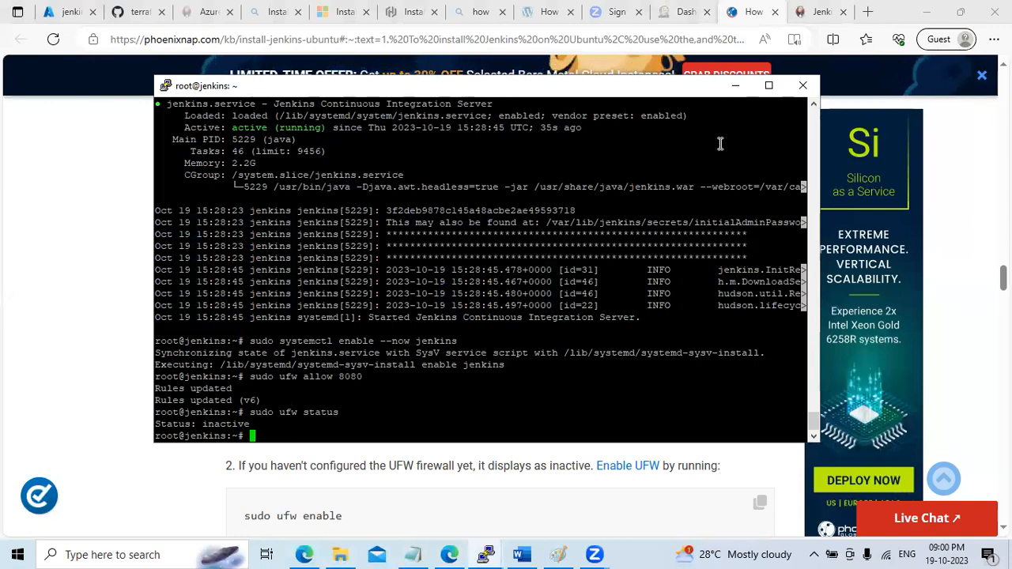
left_click(735, 85)
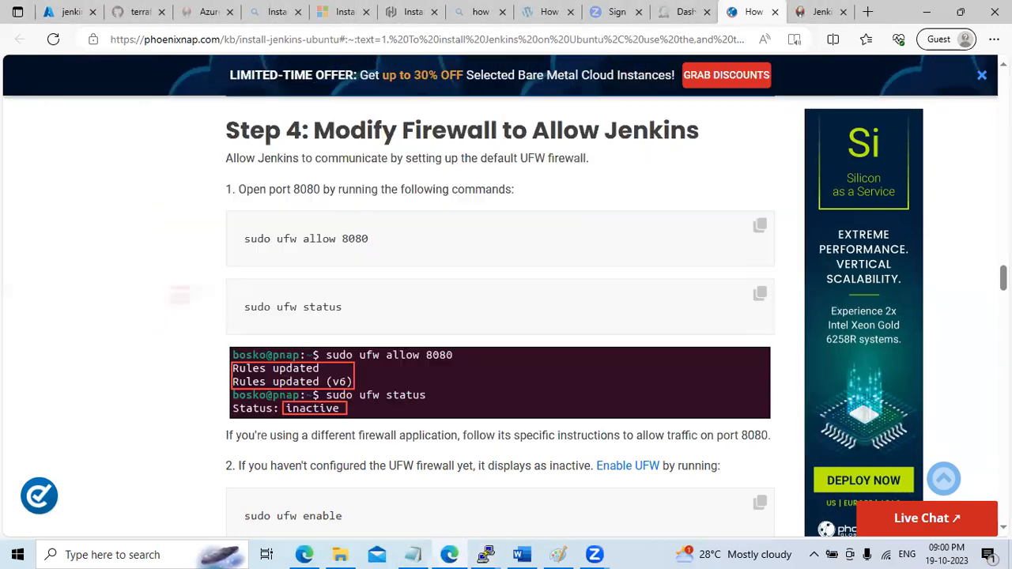
Turn on the firewall with sudo ufw enable, confirm with y, and highlight the active message
scroll(500, 316, "down", 4)
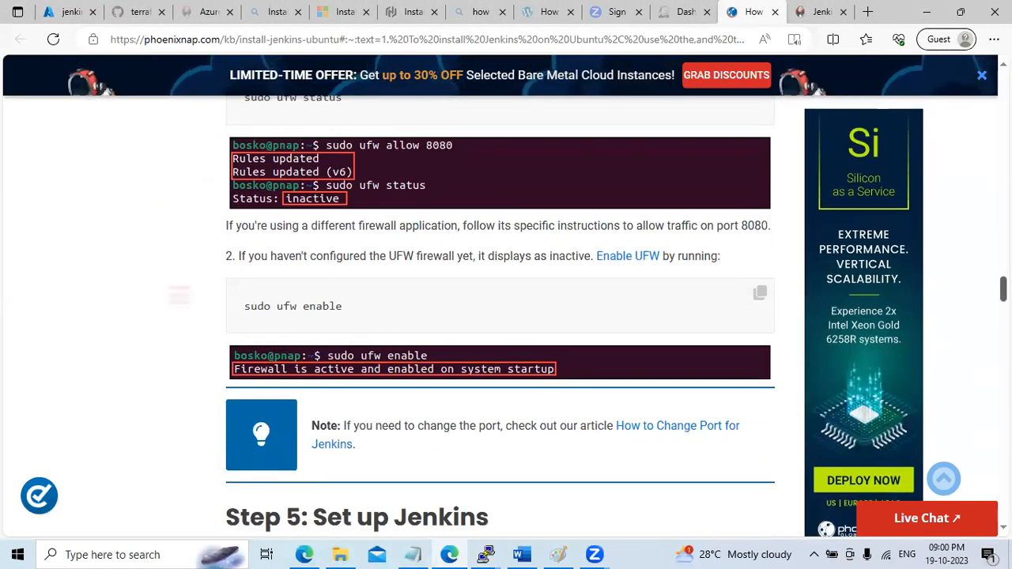
scroll(500, 316, "down", 1)
scroll(500, 317, "up", 2)
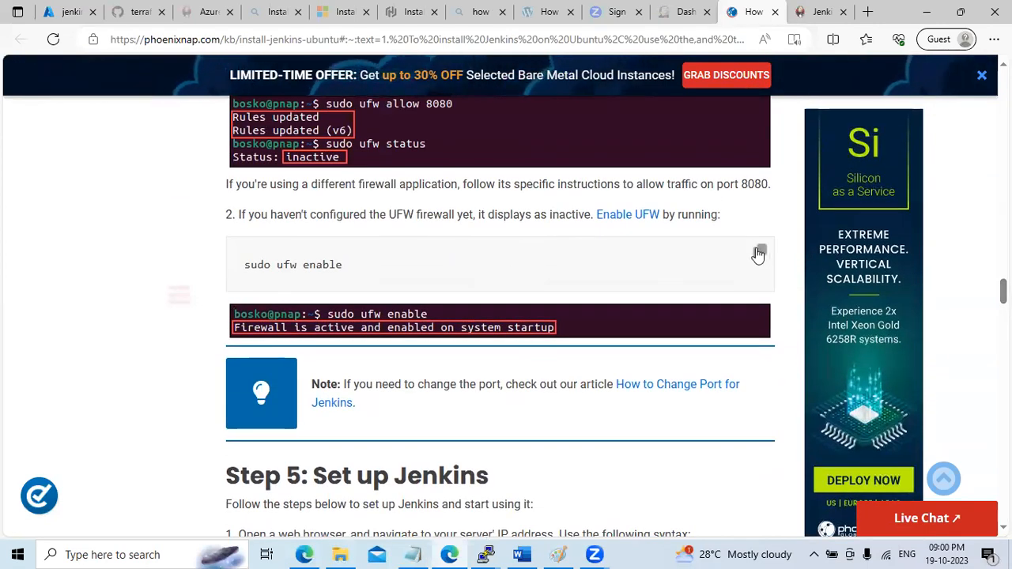
mouse_move(485, 555)
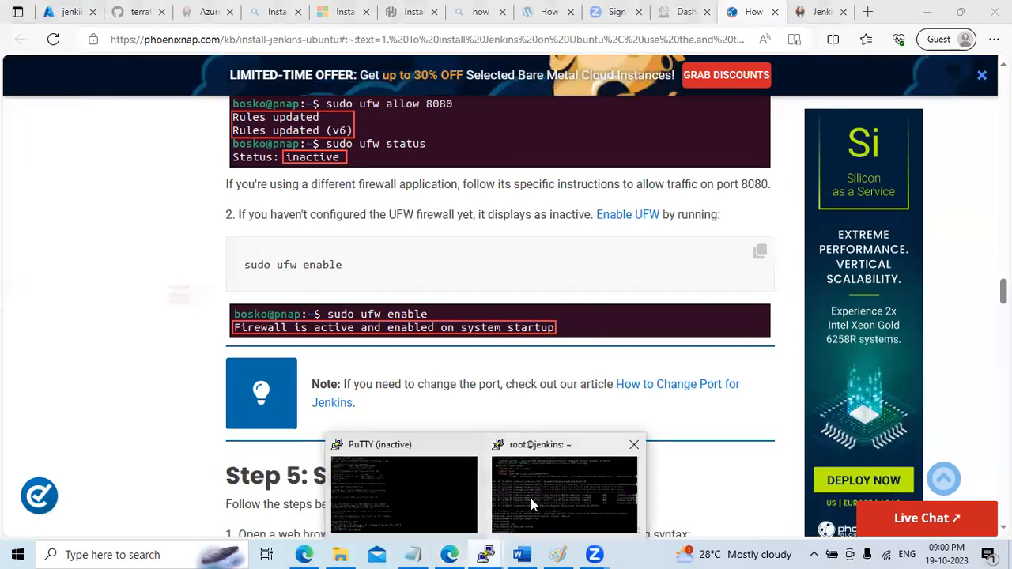
left_click(531, 498)
type("sudo ufw enable")
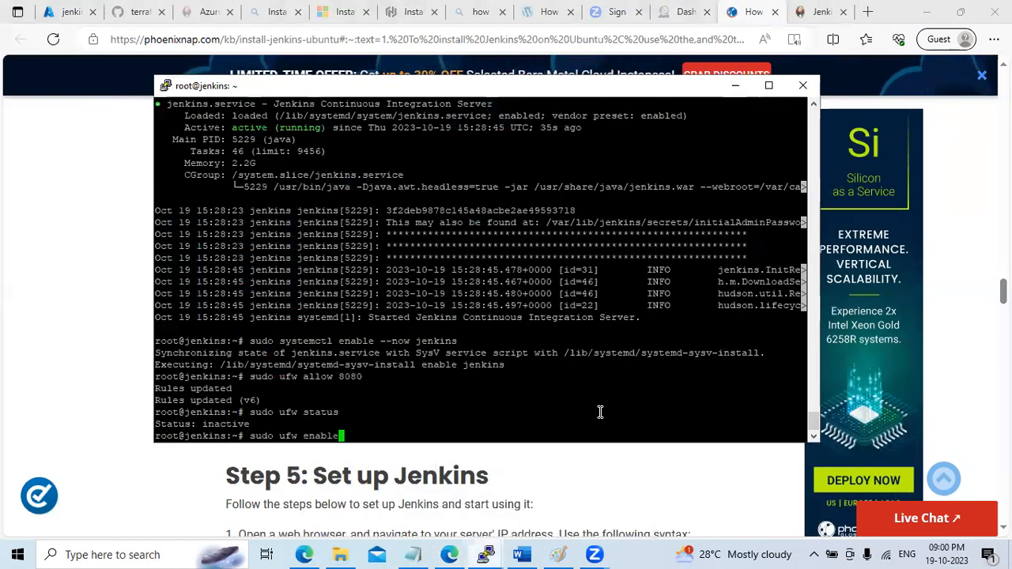
key("Return")
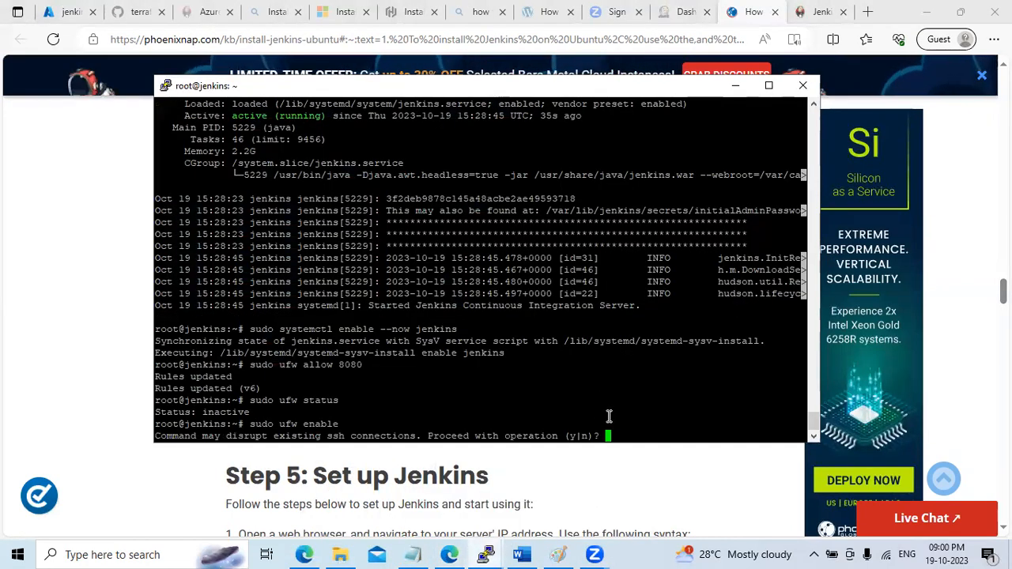
type("y")
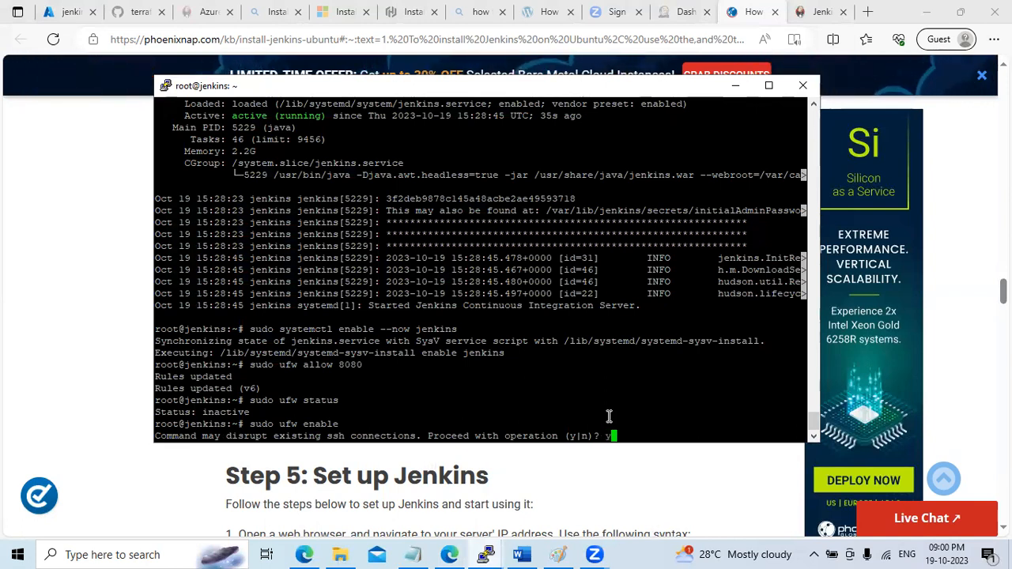
key("Return")
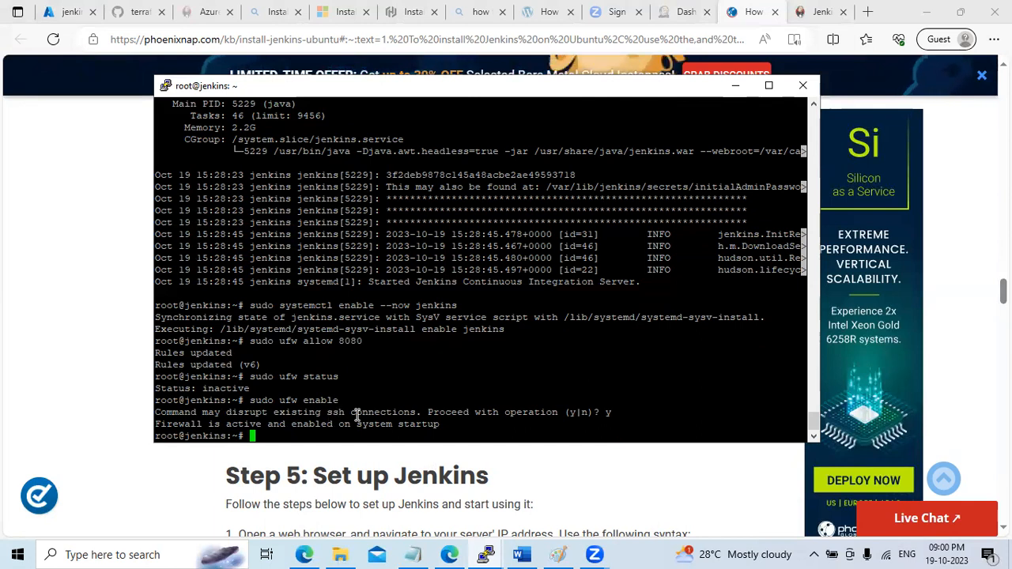
left_click_drag(191, 424, 483, 429)
left_click(483, 430)
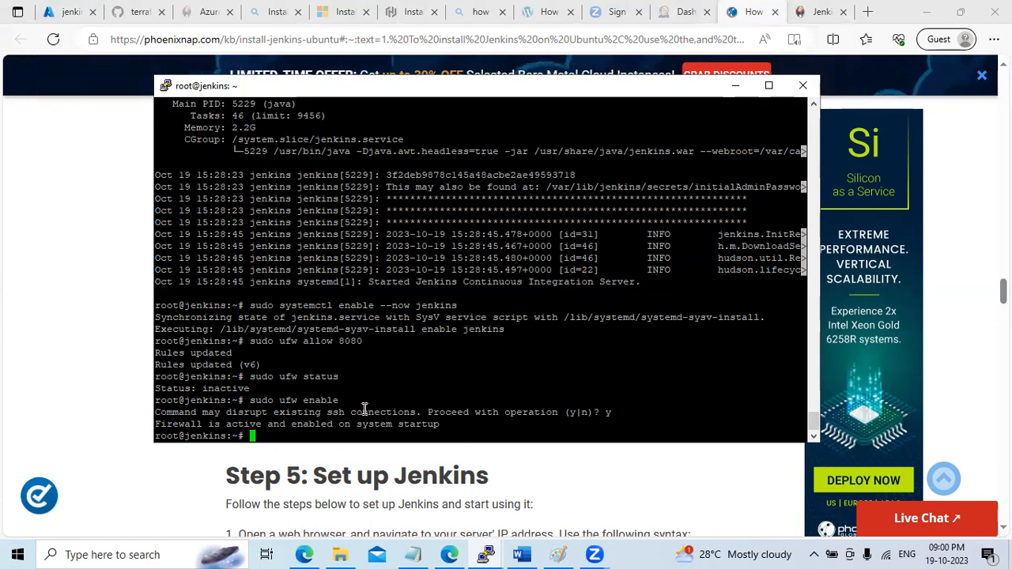
left_click(735, 86)
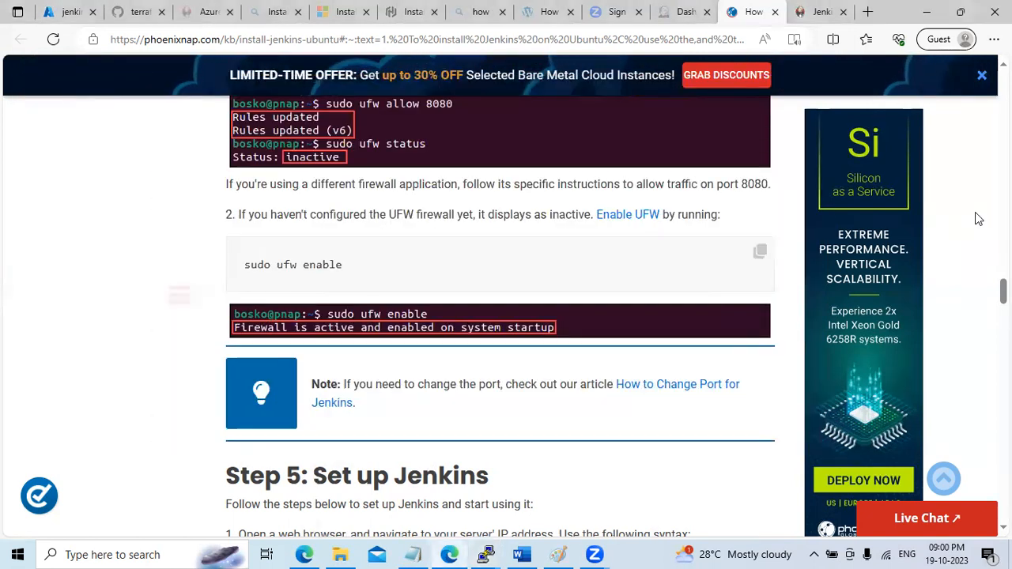
Copy the jenkins VM's public IP address 172.190.93.40 from its Azure overview page
left_click(486, 555)
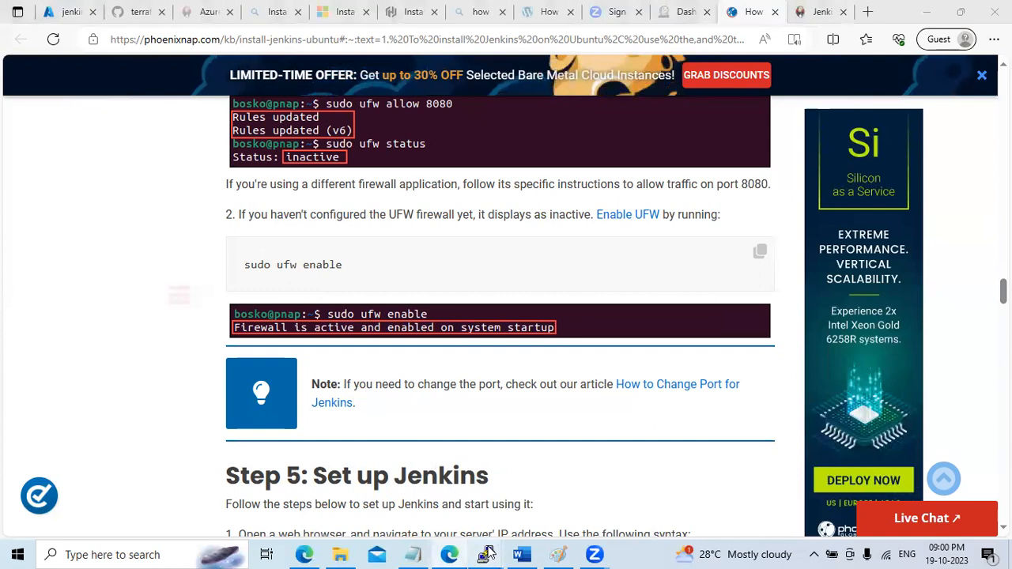
left_click(68, 11)
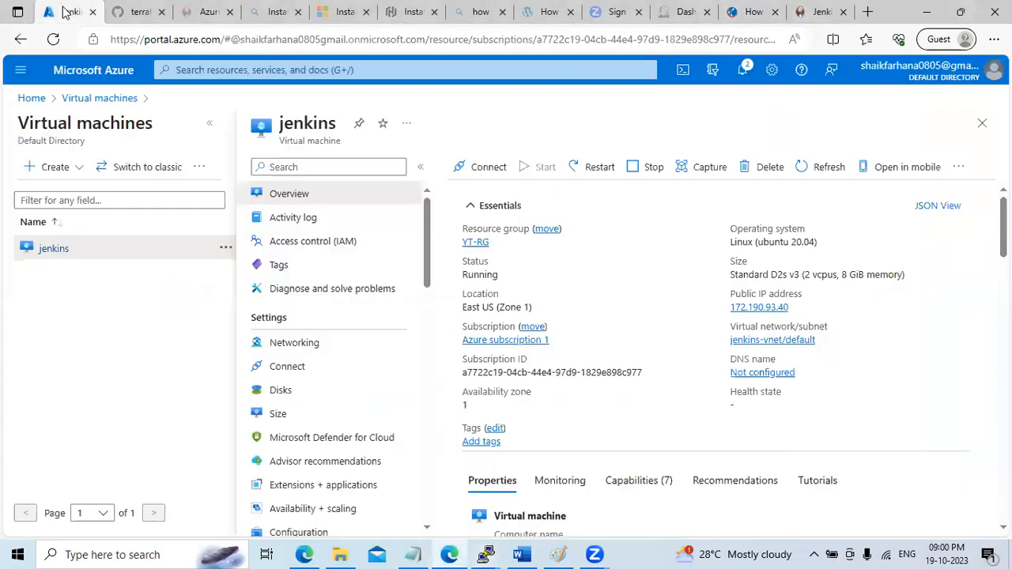
left_click(89, 100)
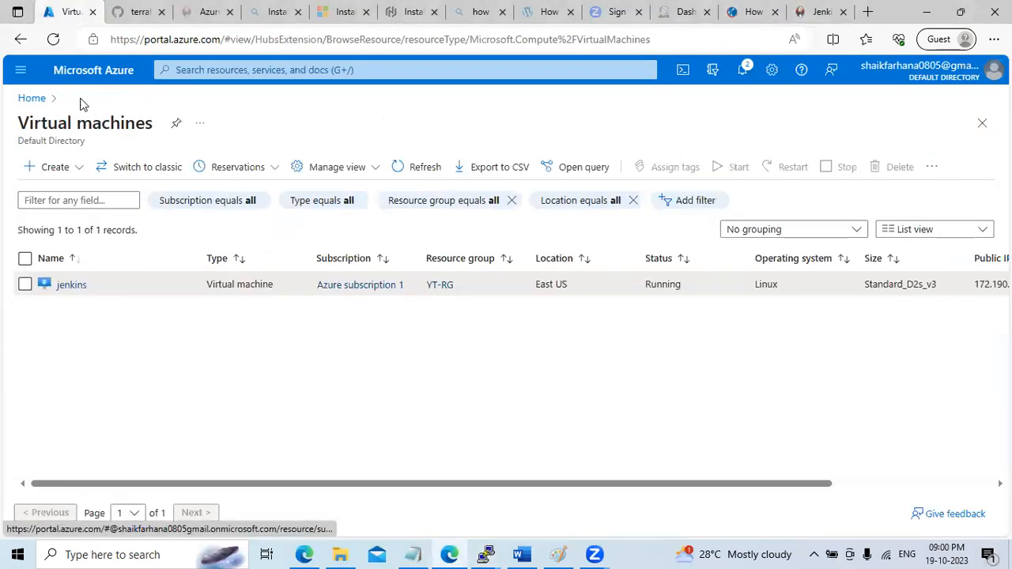
left_click(71, 286)
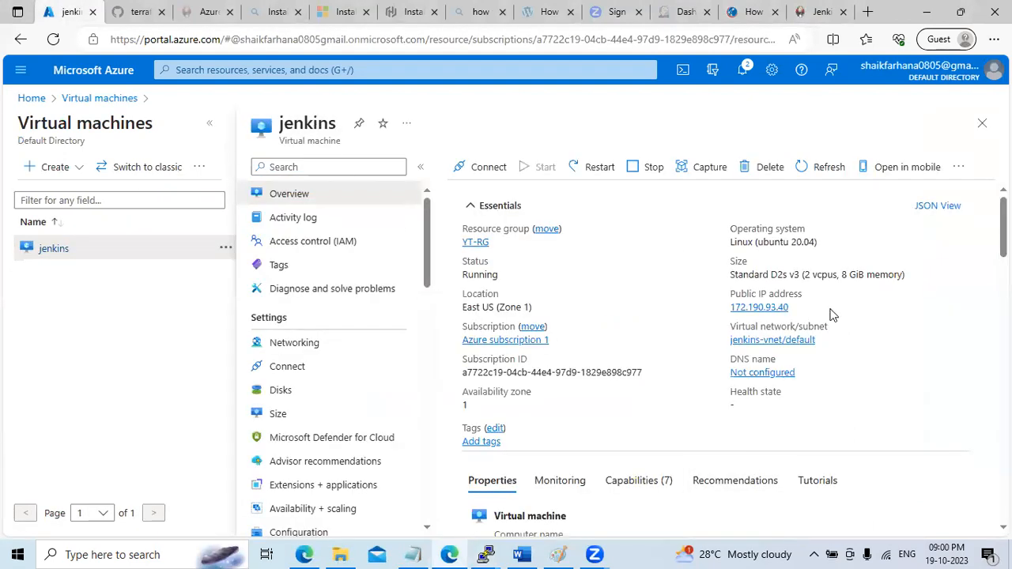
left_click(801, 310)
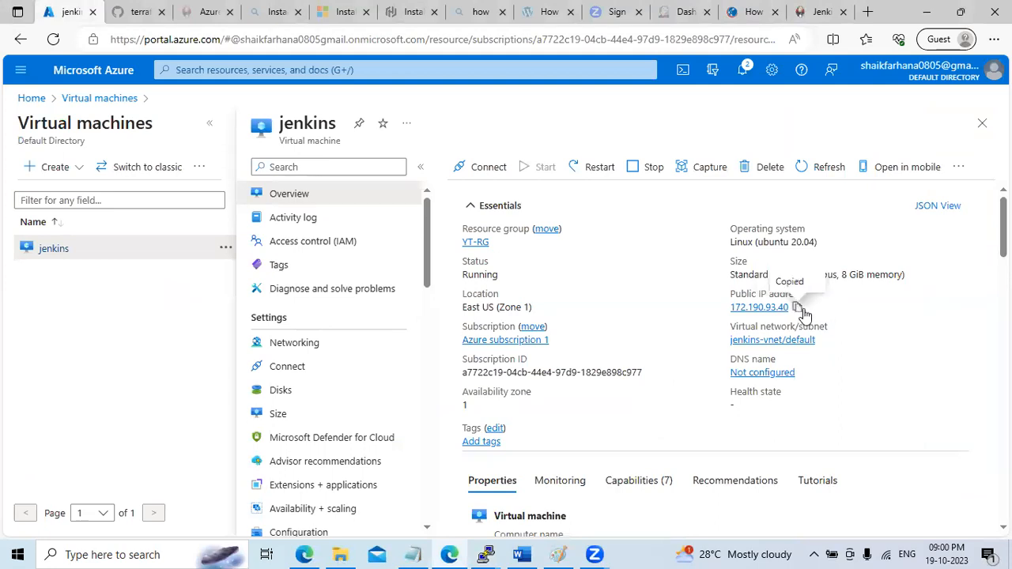
Locate the address placeholder in the setup guide's example URL, then open a new blank tab
left_click(751, 12)
scroll(500, 316, "down", 2)
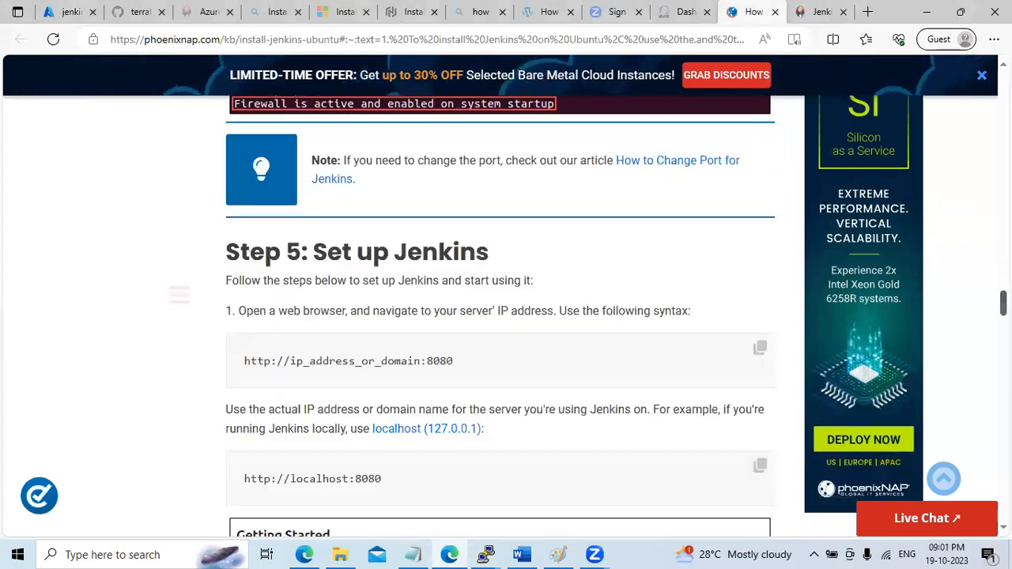
scroll(348, 308, "down", 1)
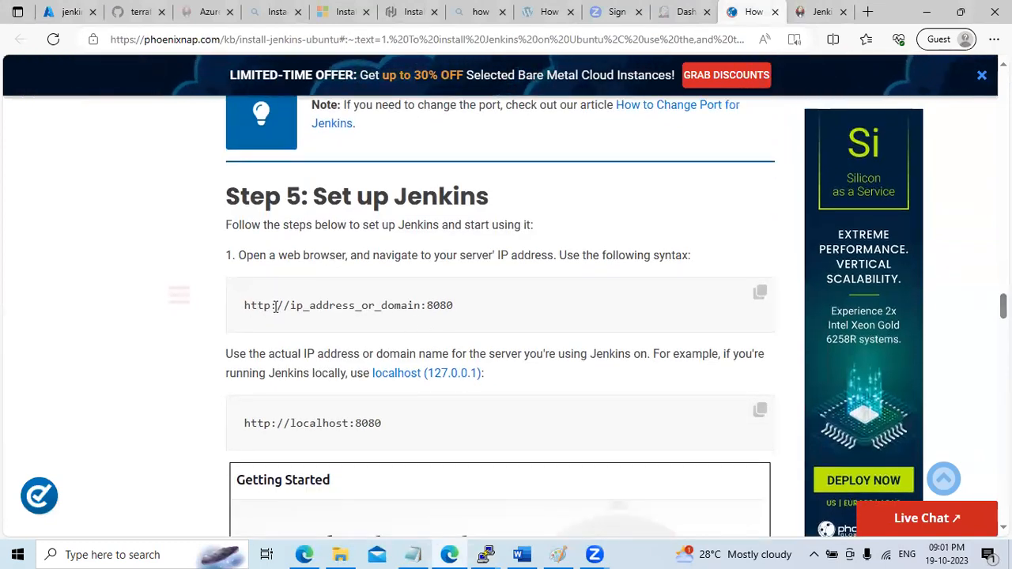
left_click_drag(296, 305, 407, 306)
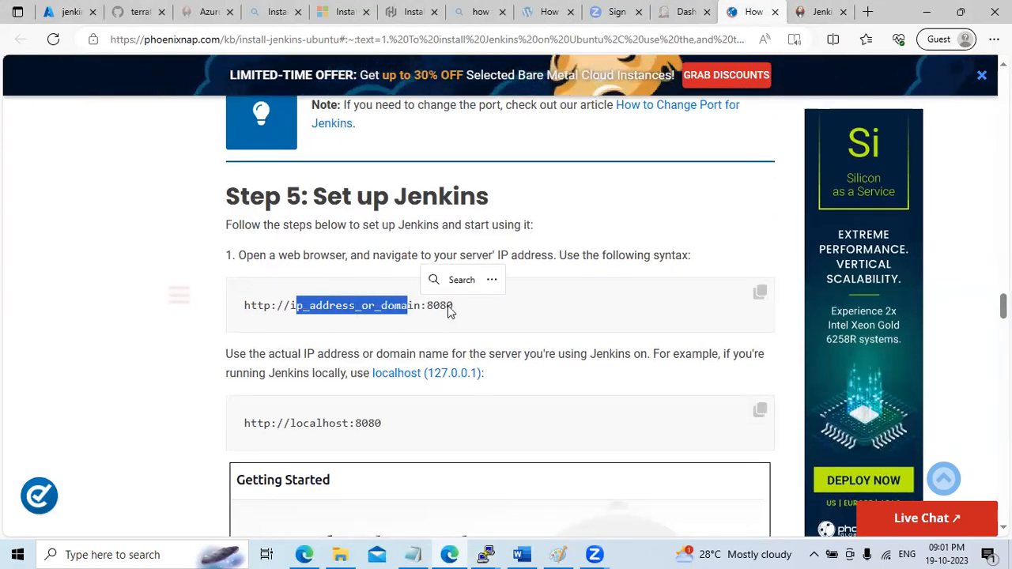
left_click(868, 12)
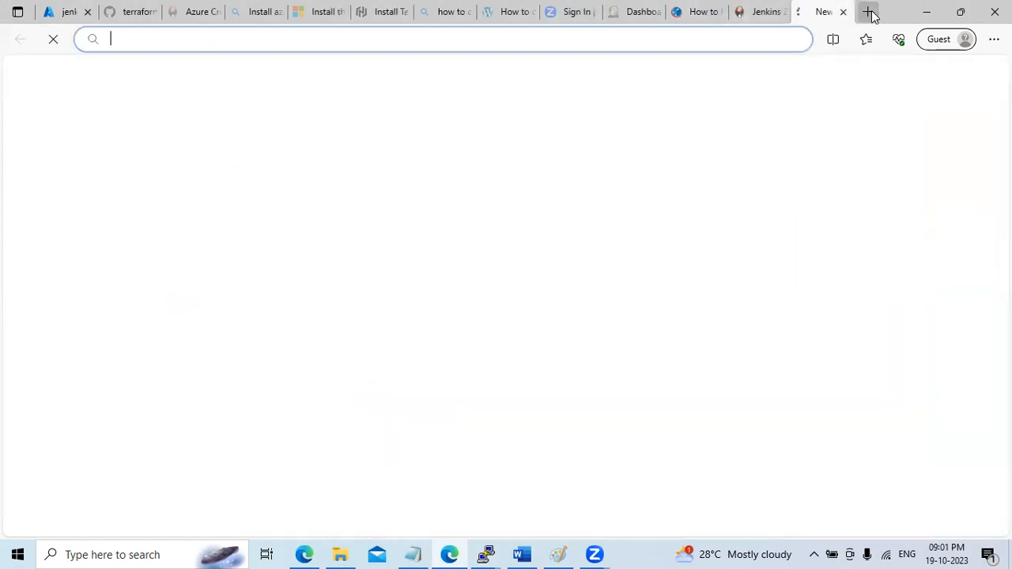
Load Jenkins at 172.190.93.40:8080 and copy the initialAdminPassword file path from the unlock page
key("ctrl+v")
type(":8080")
key("Return")
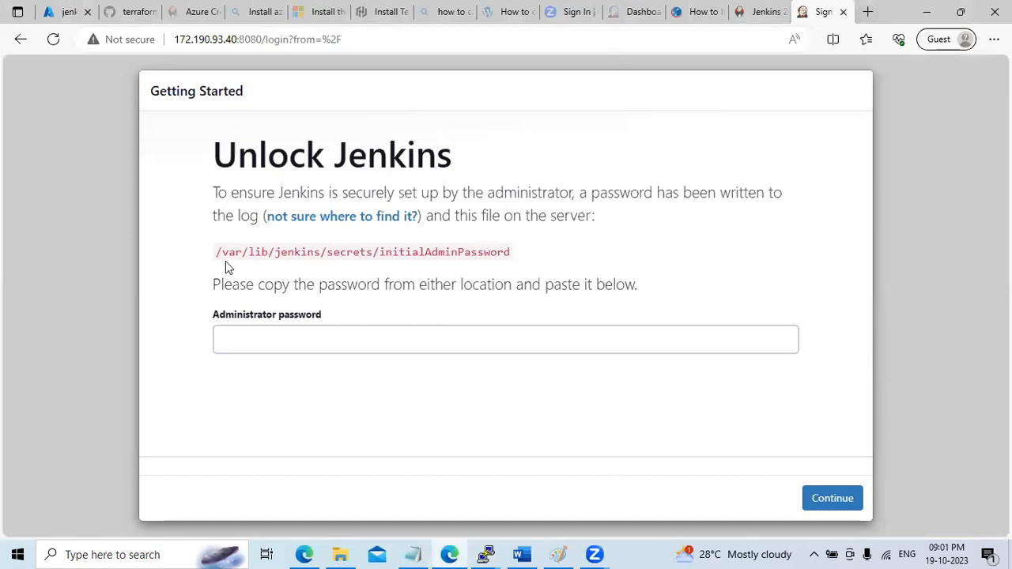
left_click_drag(217, 251, 551, 267)
left_click(358, 249)
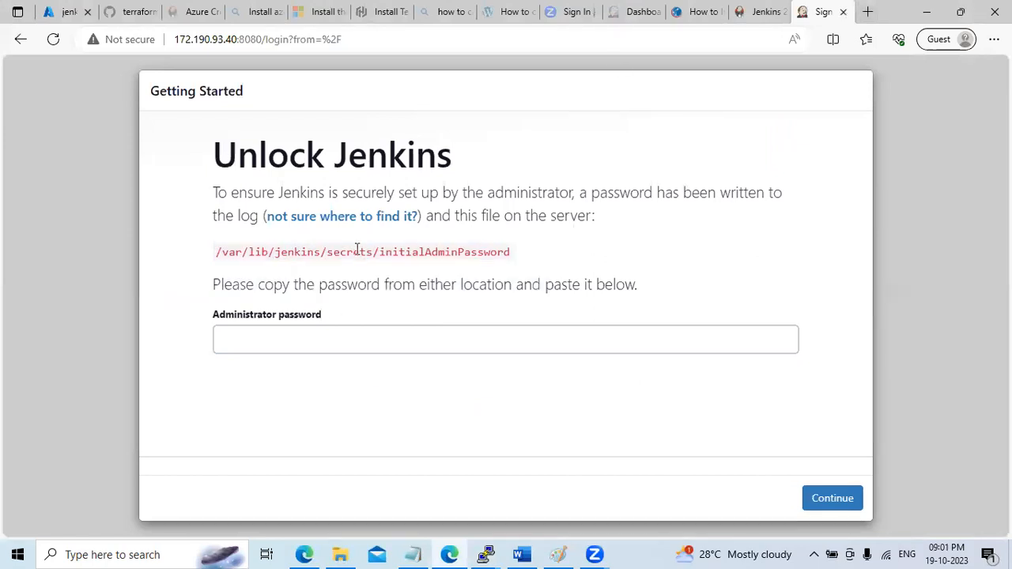
left_click_drag(225, 251, 526, 257)
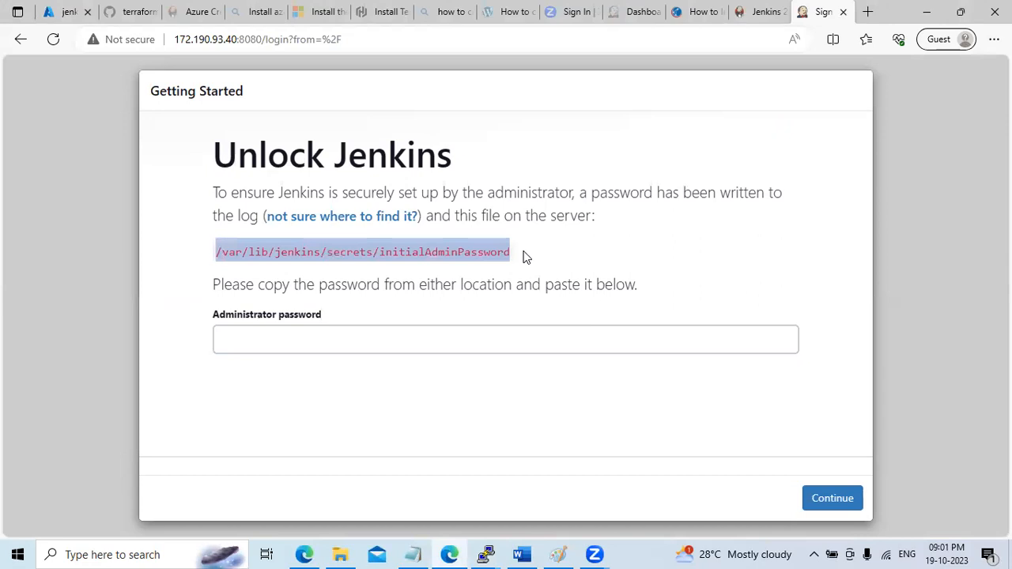
Print the initial admin password in the root@jenkins terminal using cat on that file
mouse_move(485, 554)
left_click(588, 476)
type("c")
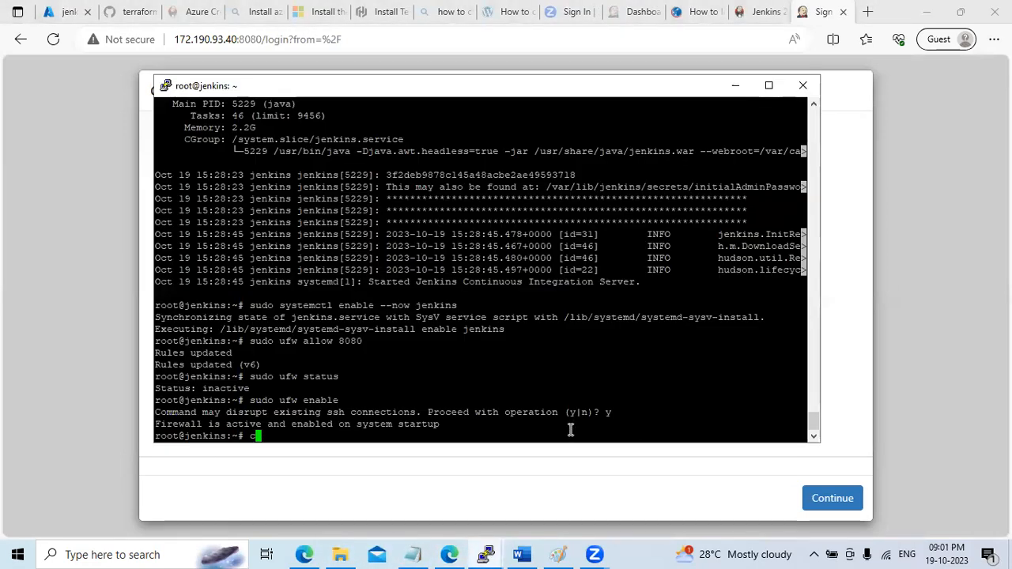
type("a")
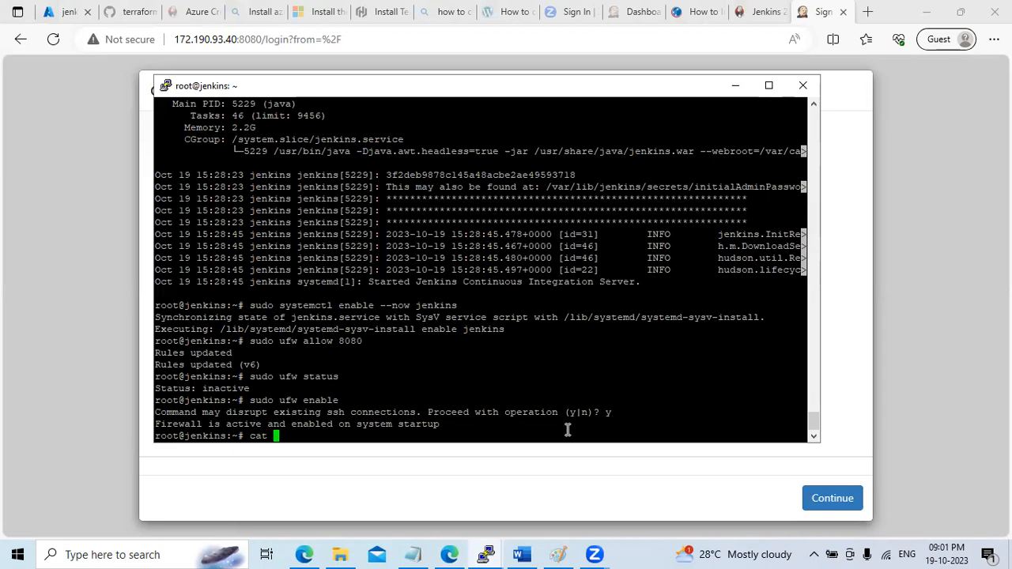
type("t")
right_click(567, 429)
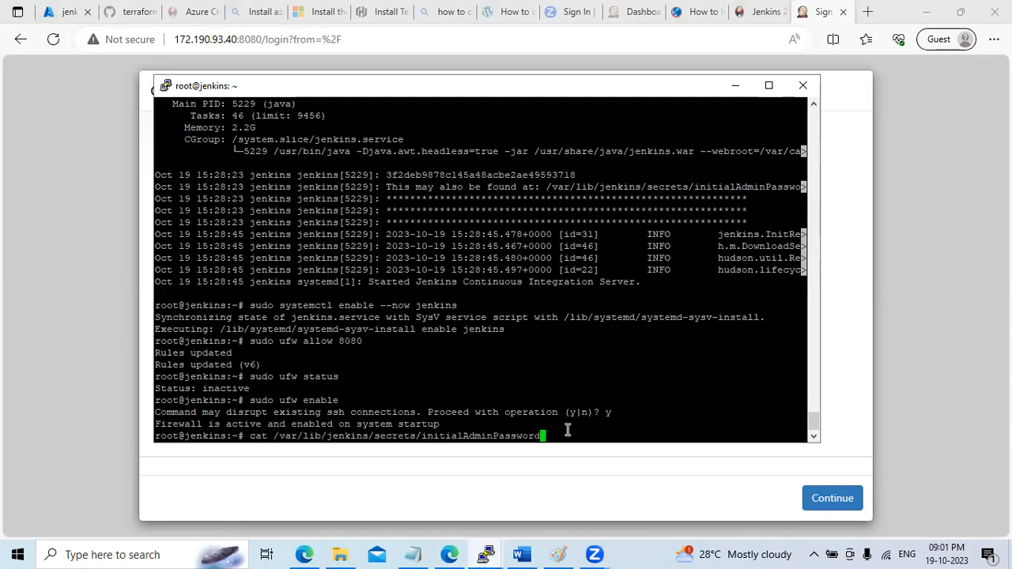
key("Return")
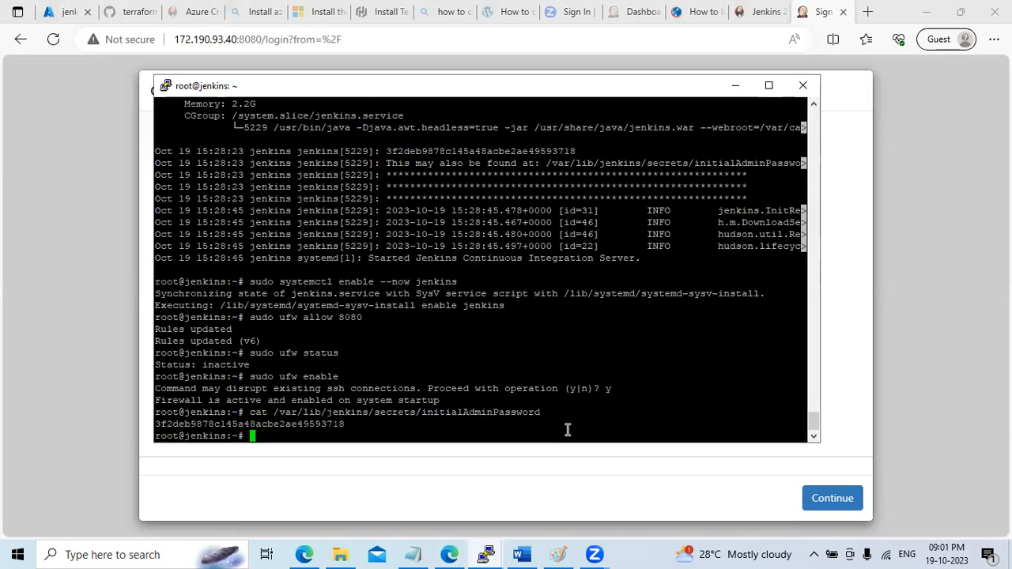
Enter the copied admin password to unlock Jenkins, then choose Install suggested plugins
double_click(309, 426)
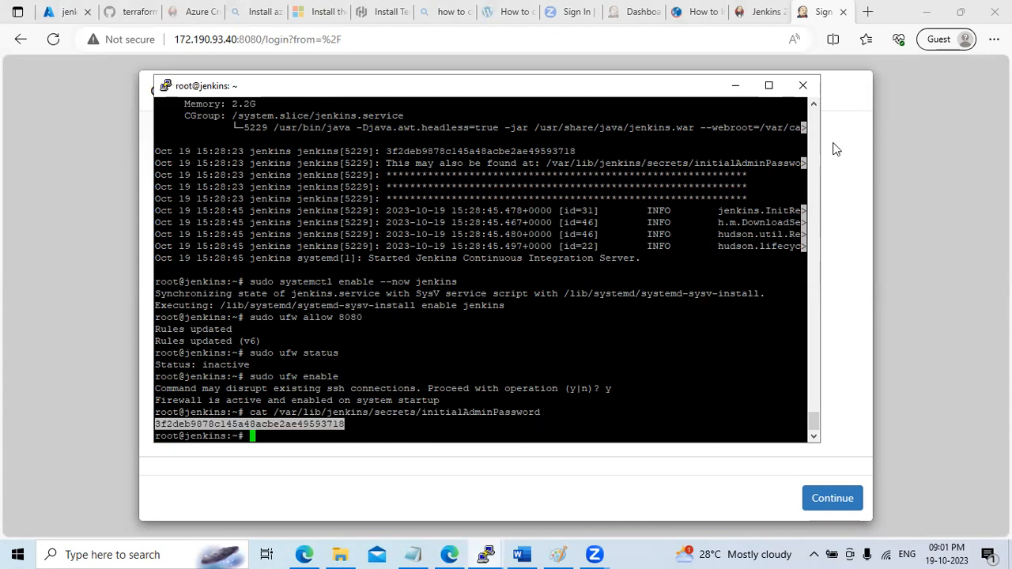
left_click(735, 85)
left_click(283, 338)
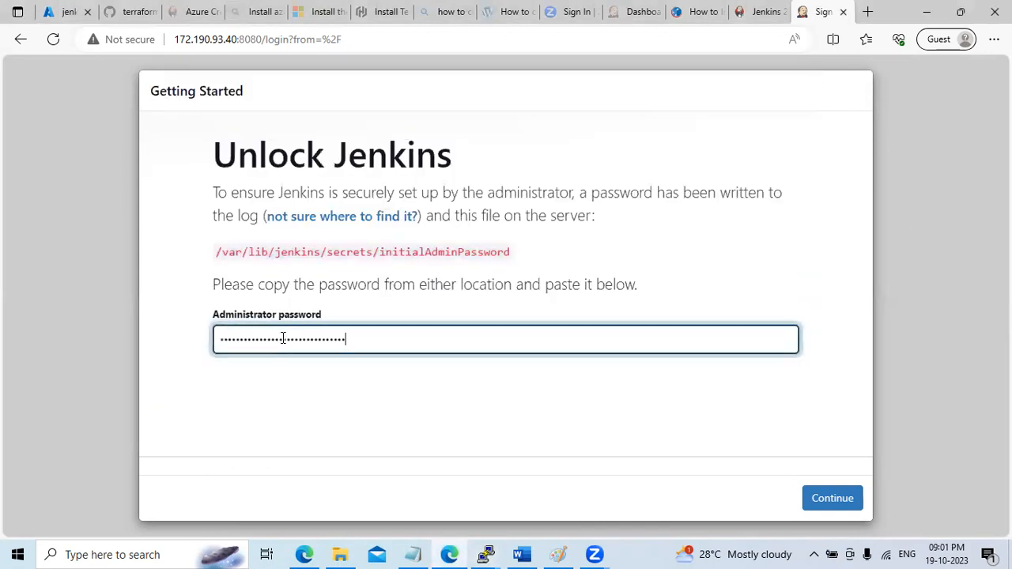
left_click(831, 500)
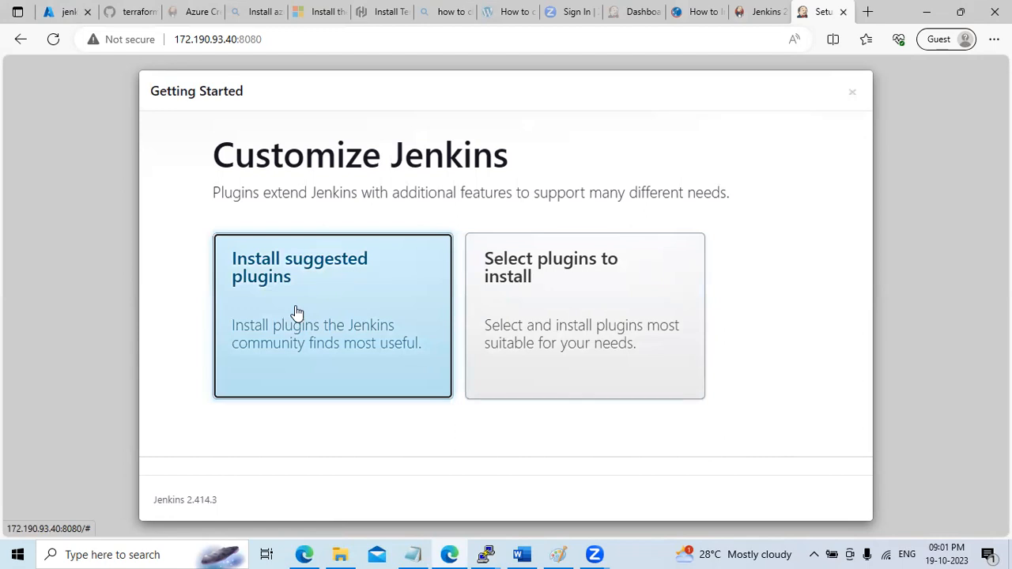
left_click(297, 313)
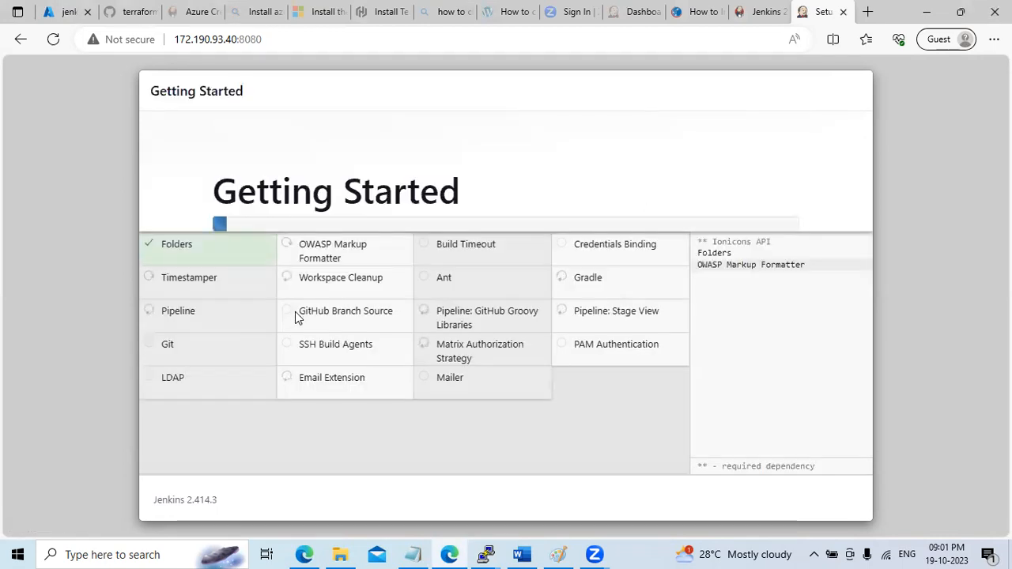
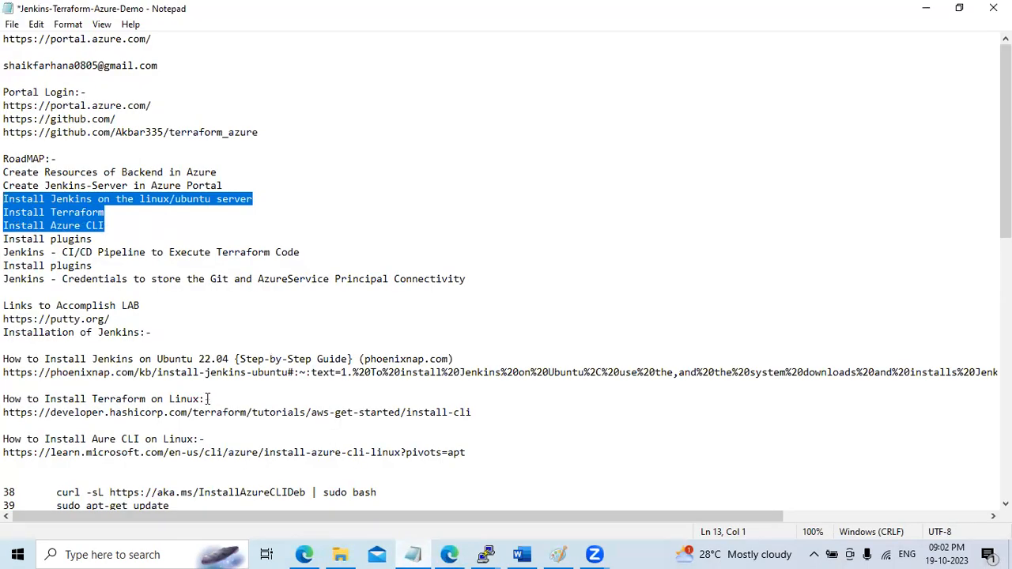
Follow the 'Install Terraform on Linux Machine' link in the Word notes to open Terraform downloads in Edge
left_click(521, 555)
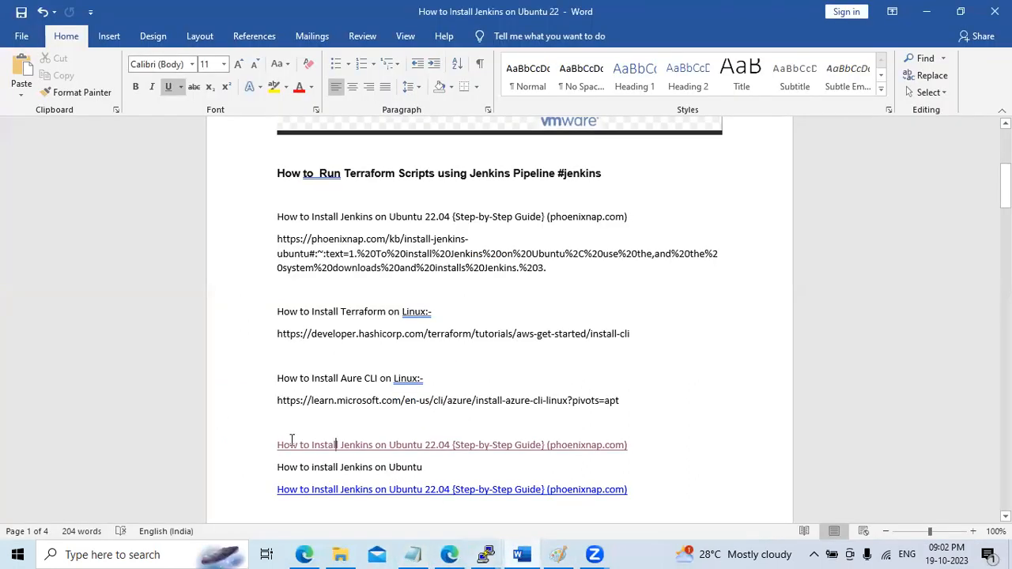
scroll(337, 444, "down", 4)
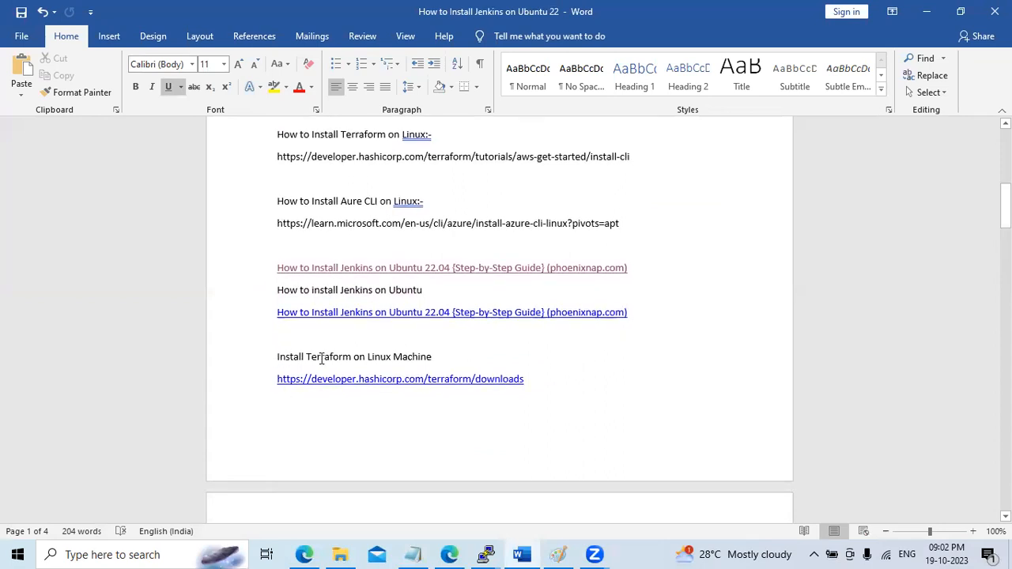
triple_click(368, 380)
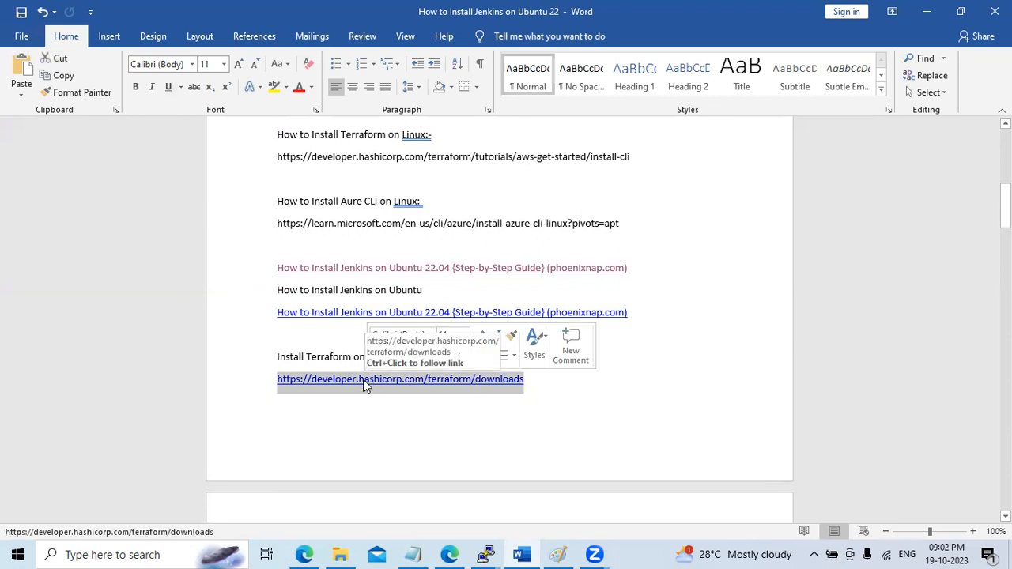
left_click(336, 379, "ctrl")
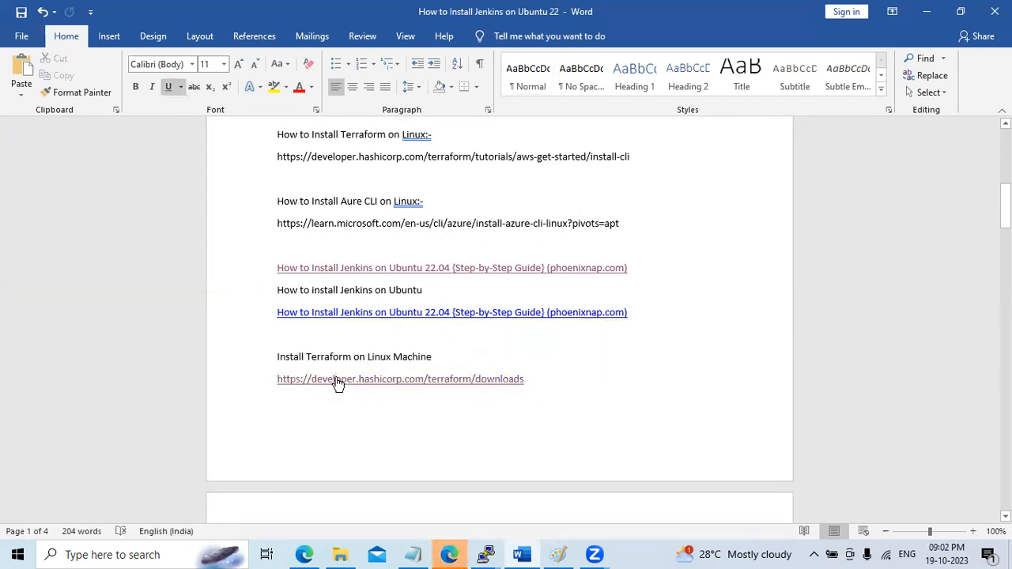
left_click(450, 556)
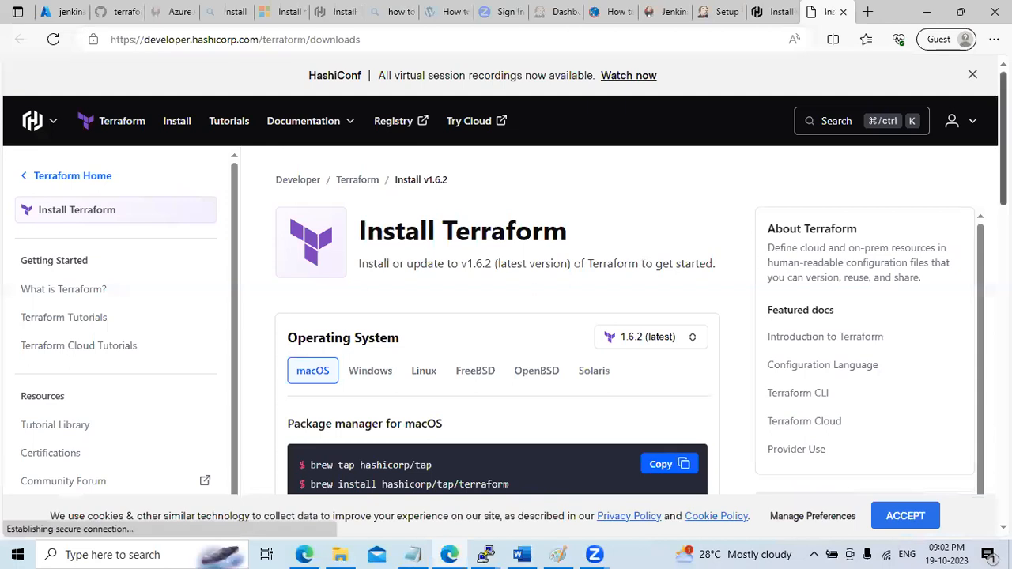
Copy the Ubuntu/Debian Terraform install commands from the Linux tab of HashiCorp's downloads page
scroll(506, 317, "down", 1)
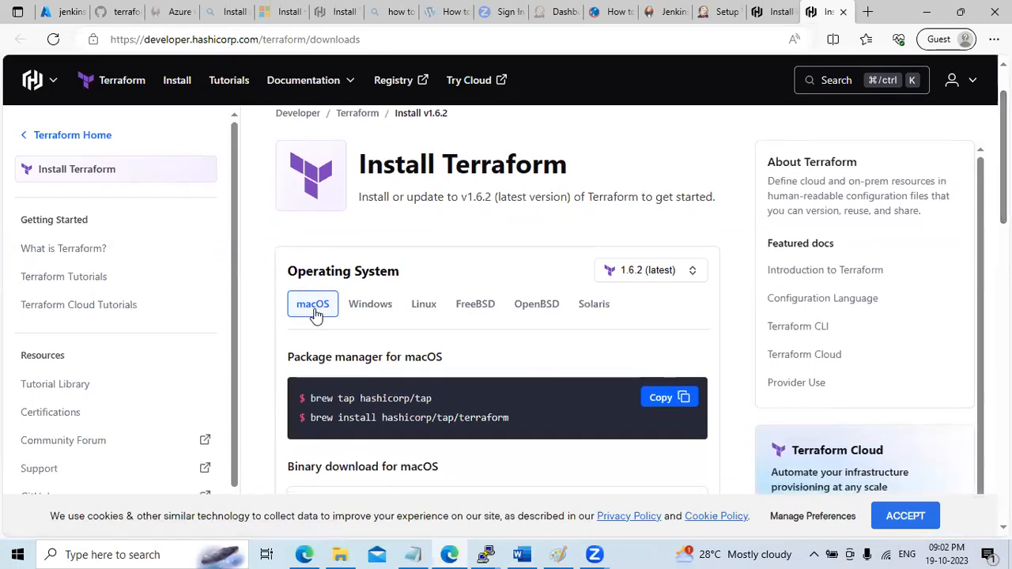
left_click(426, 313)
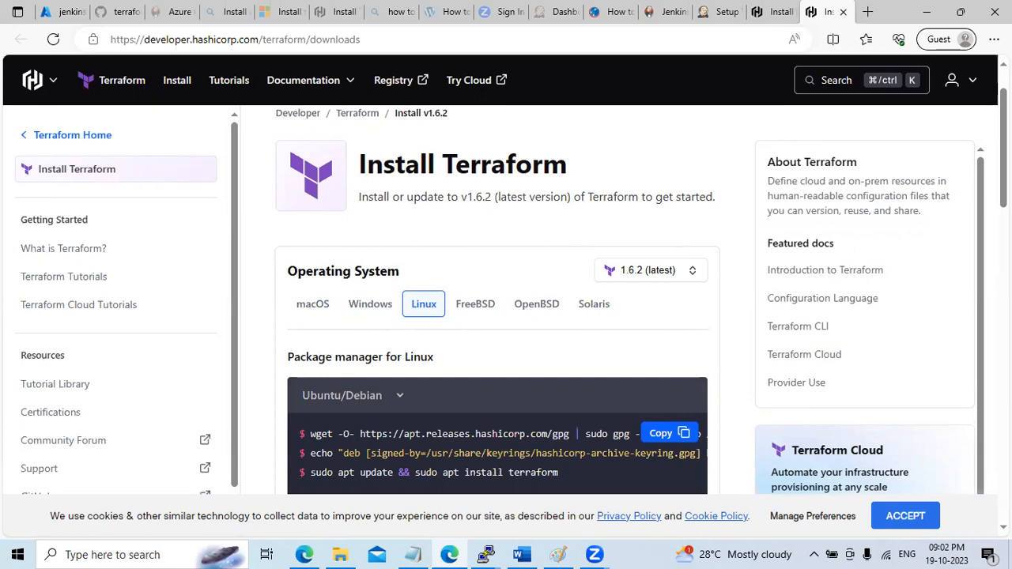
scroll(1003, 151, "down", 2)
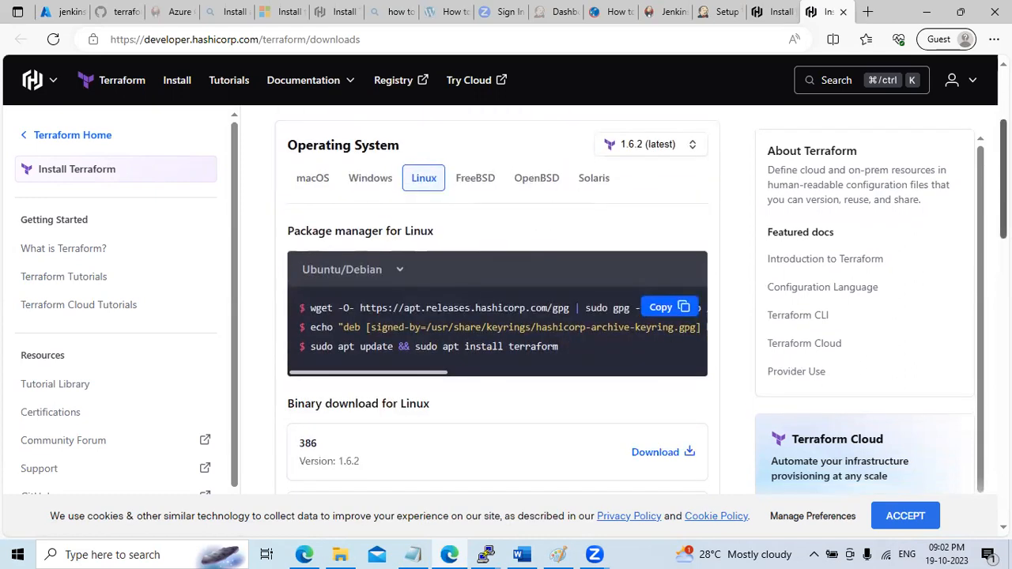
left_click(394, 272)
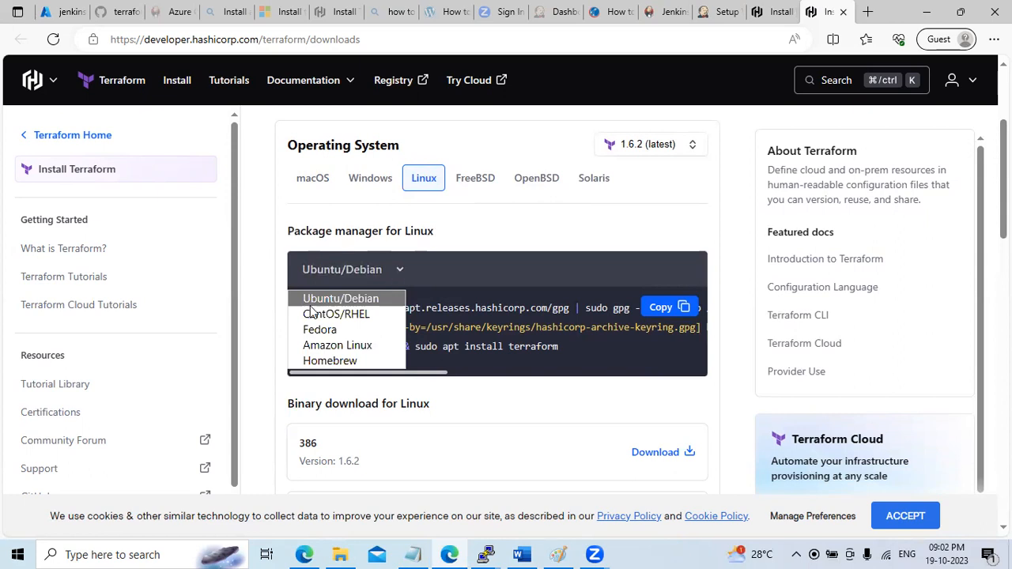
left_click(478, 269)
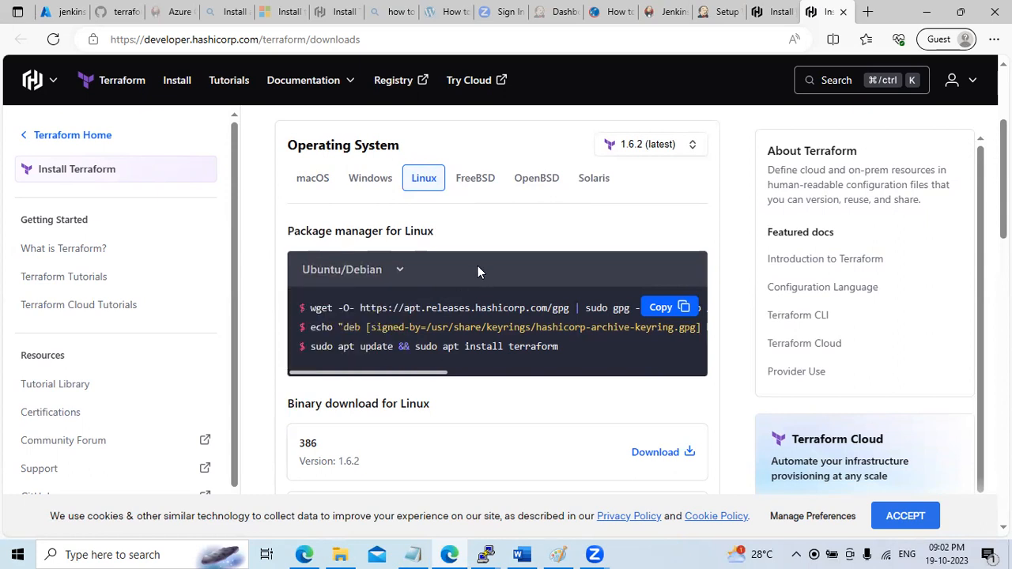
left_click(672, 308)
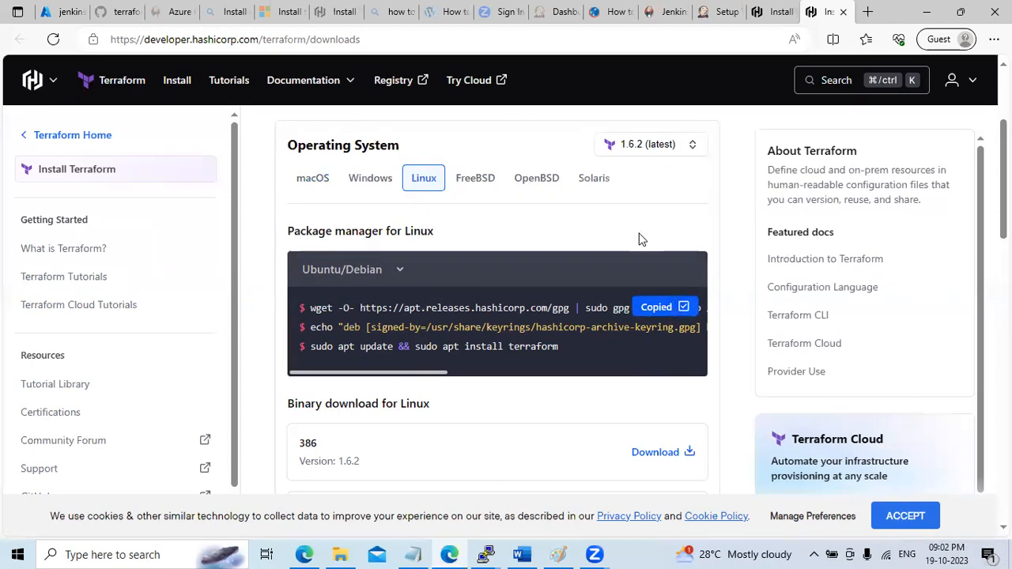
left_click(488, 553)
left_click(556, 491)
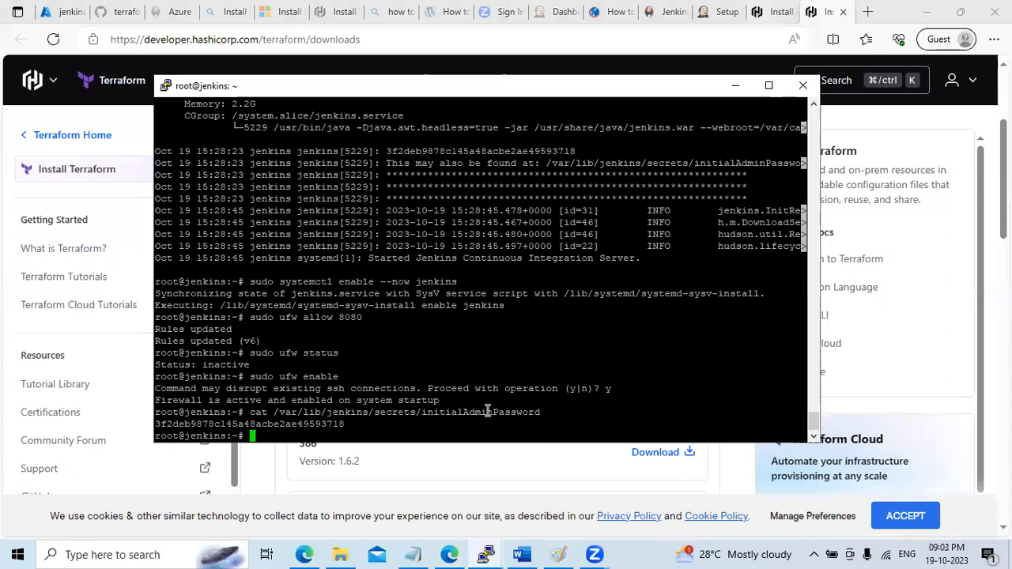
Paste and run the copied Terraform install commands in the Jenkins server terminal
right_click(491, 412)
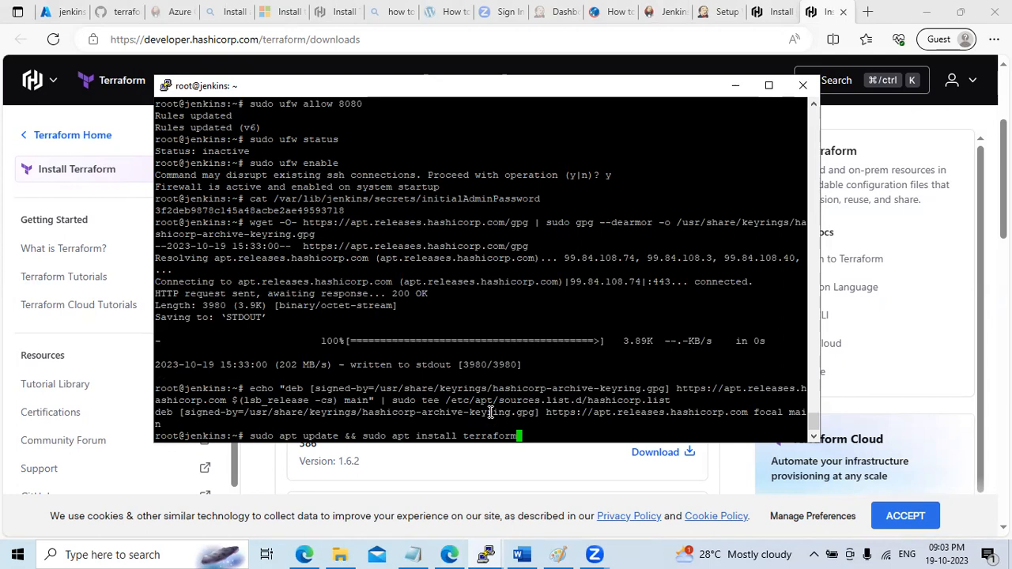
key("Return")
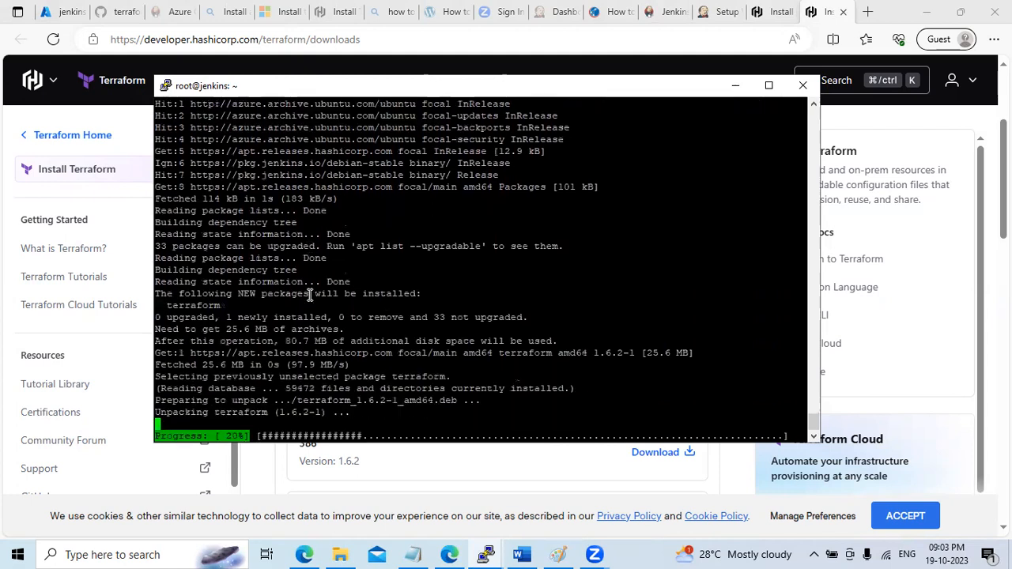
left_click(736, 84)
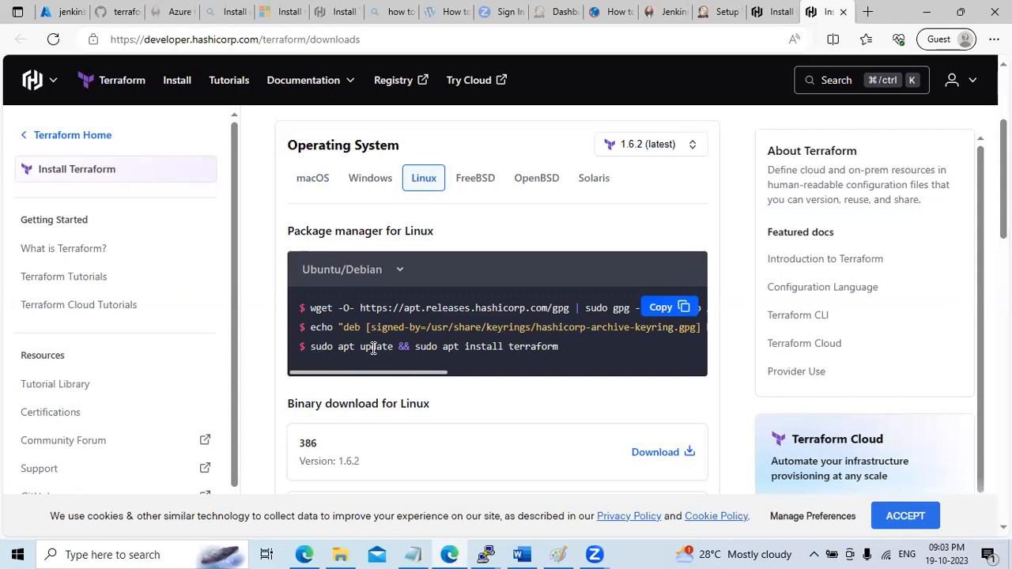
Review the sudo apt install terraform command on the Install Terraform page
left_click_drag(416, 346, 558, 346)
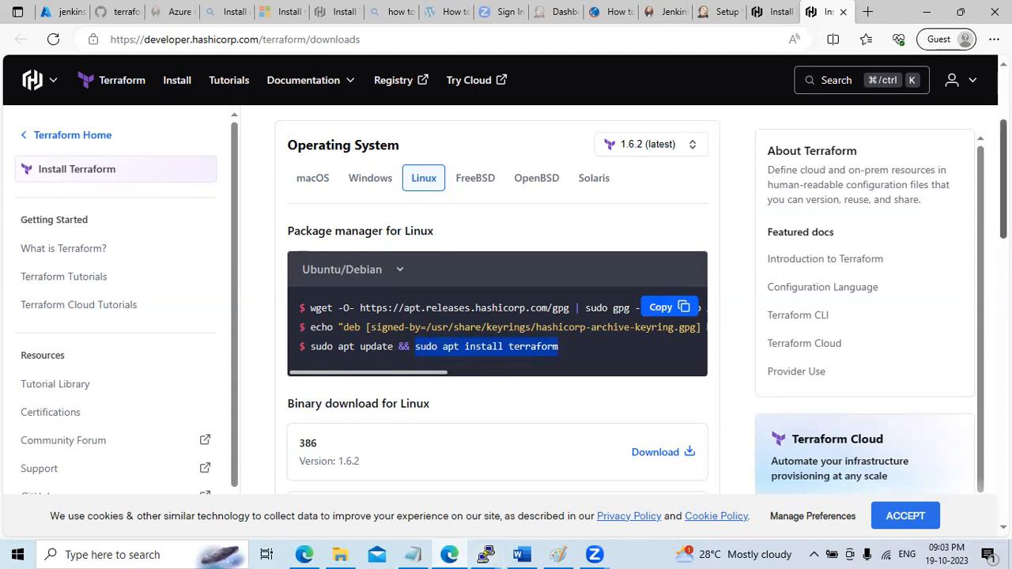
scroll(506, 316, "down", 3)
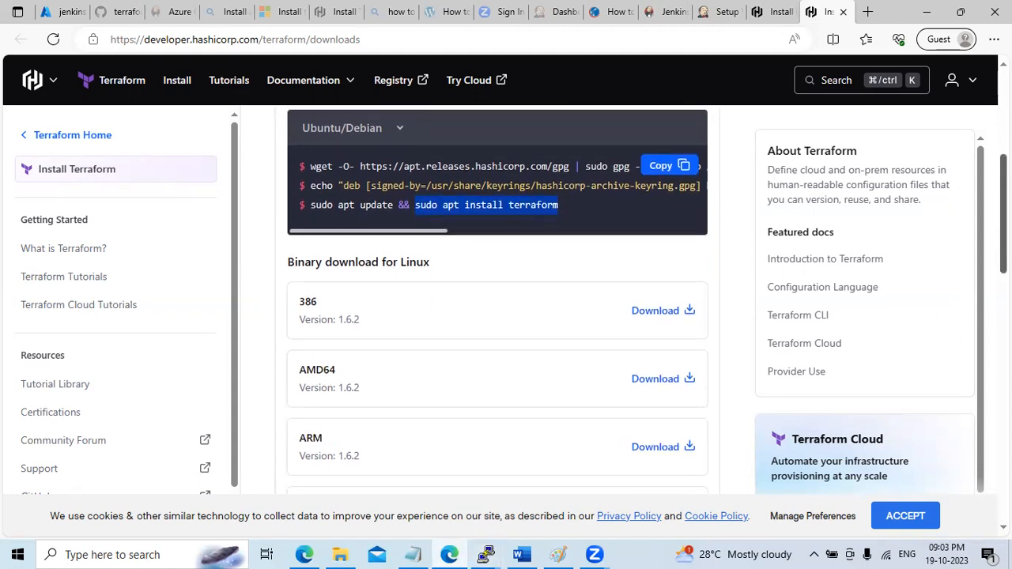
scroll(496, 317, "down", 5)
scroll(496, 316, "down", 4)
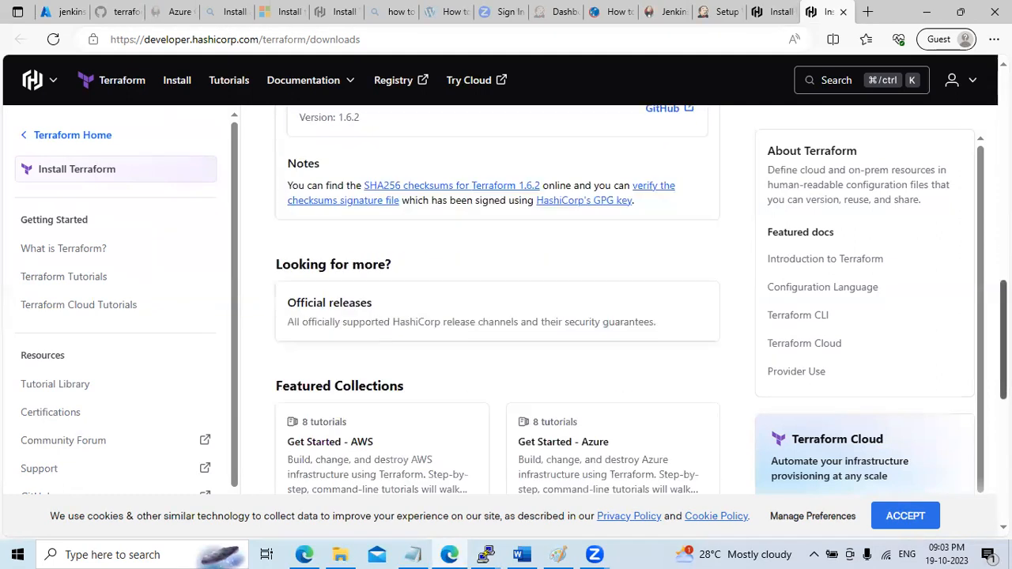
scroll(497, 316, "up", 10)
scroll(572, 277, "up", 2)
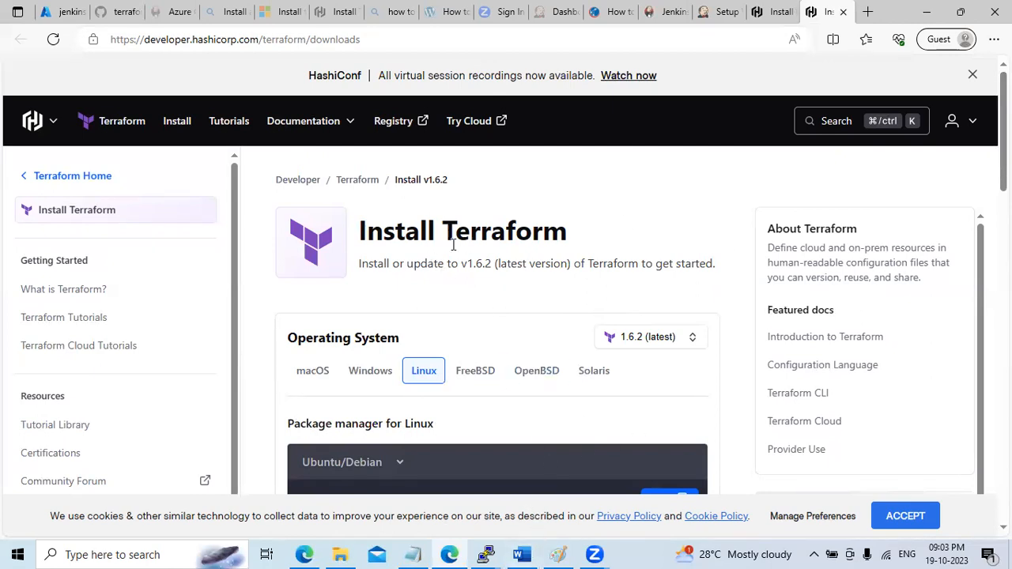
List the shell history with fc -l to check the HashiCorp repository and Terraform install commands
mouse_move(486, 554)
left_click(603, 493)
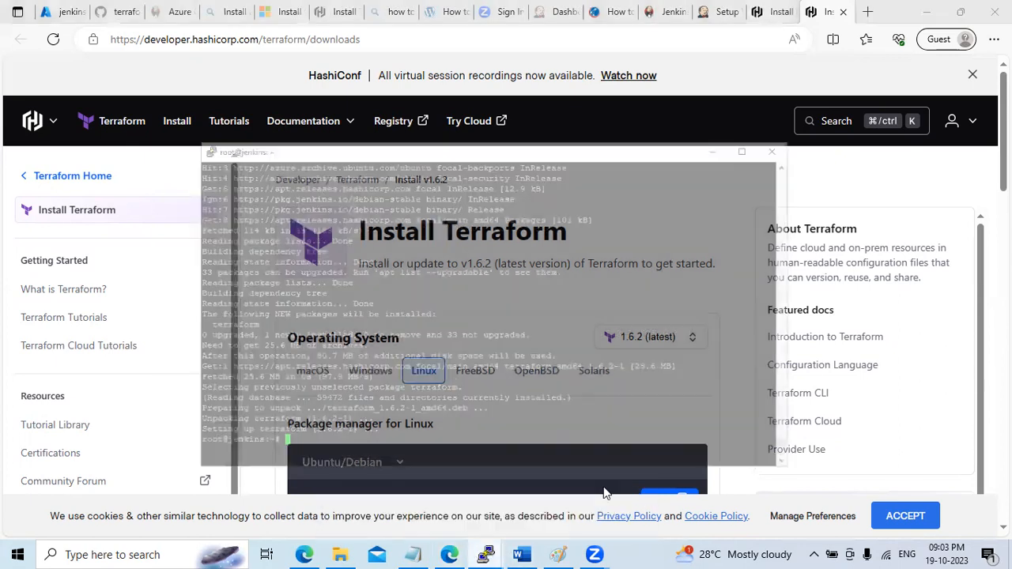
type("terr")
key("BackSpace")
key("BackSpace")
key("BackSpace")
key("BackSpace")
type("fc -l")
key("Return")
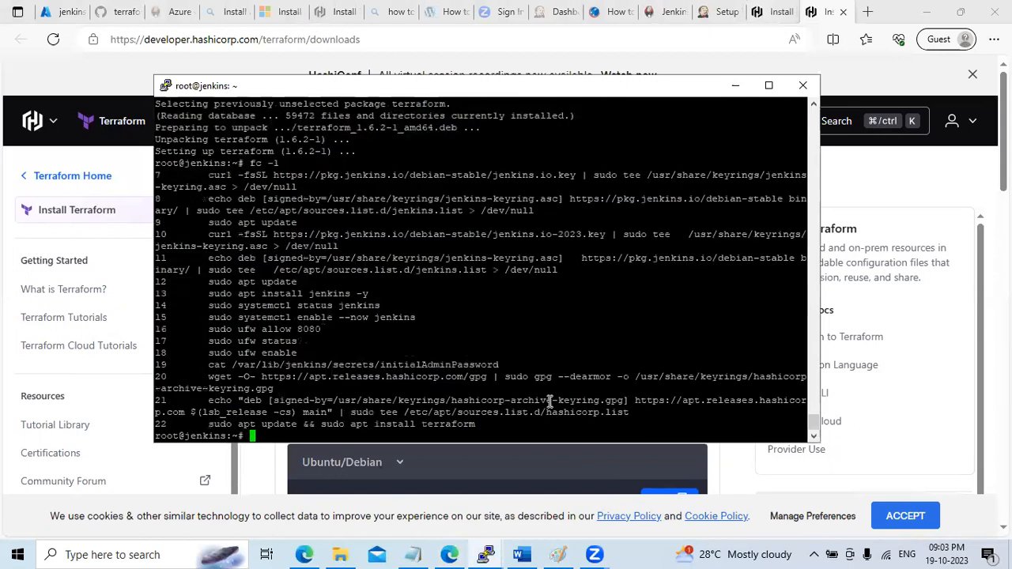
left_click_drag(210, 427, 439, 427)
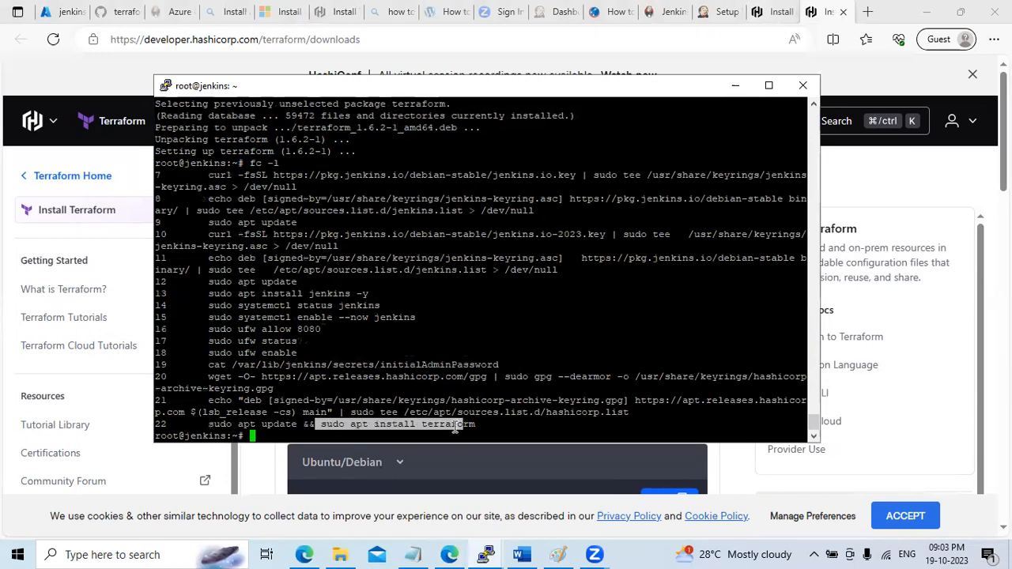
left_click_drag(208, 401, 650, 412)
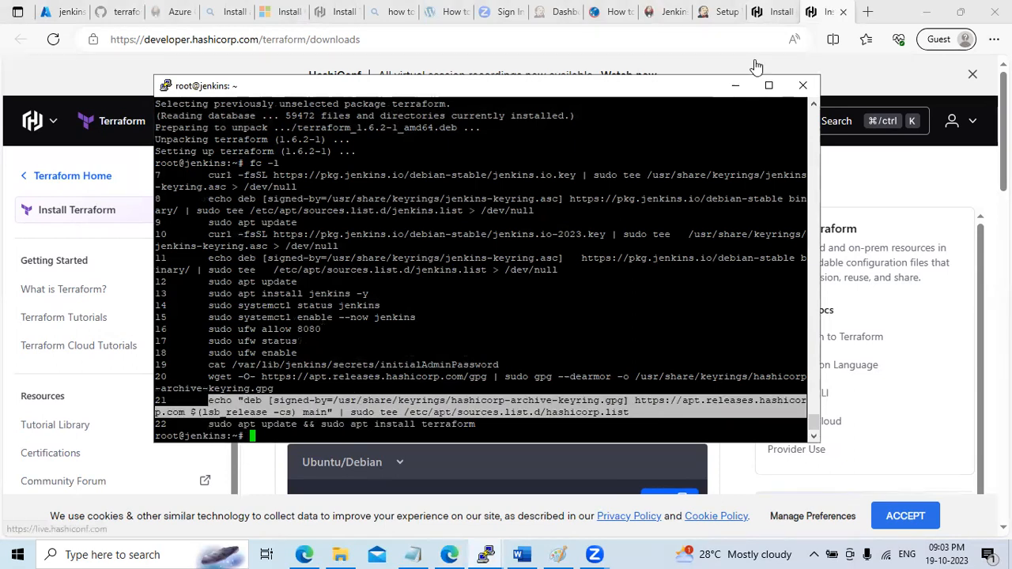
Run terraform --version and confirm it reports Terraform v1.6.2 on linux_amd64
left_click(734, 85)
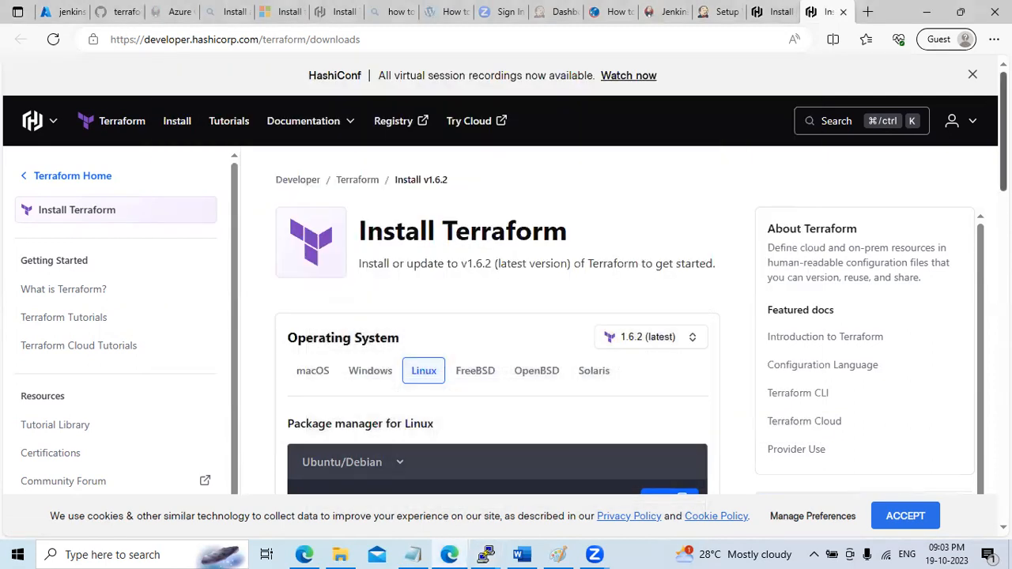
scroll(399, 342, "down", 2)
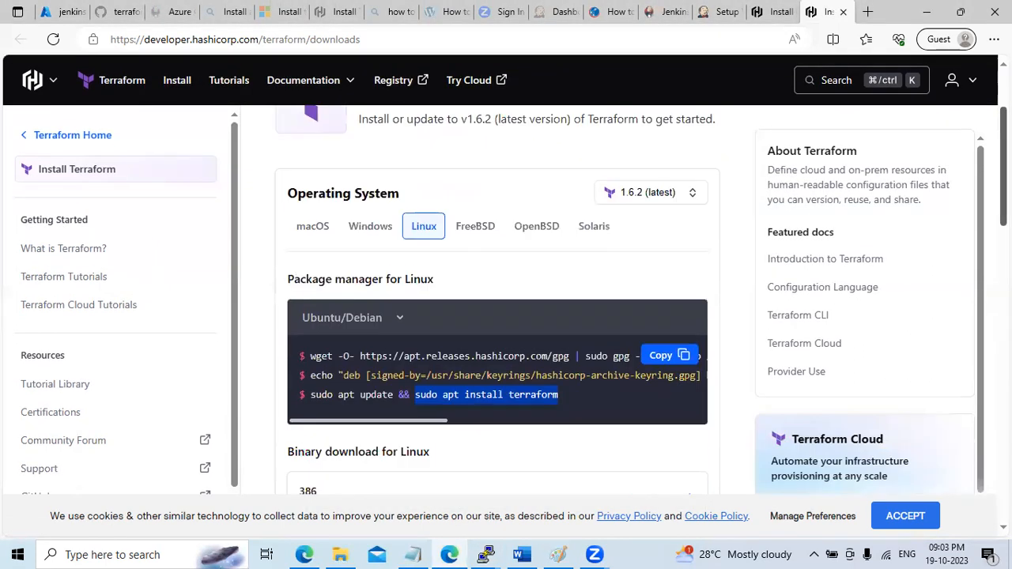
double_click(320, 353)
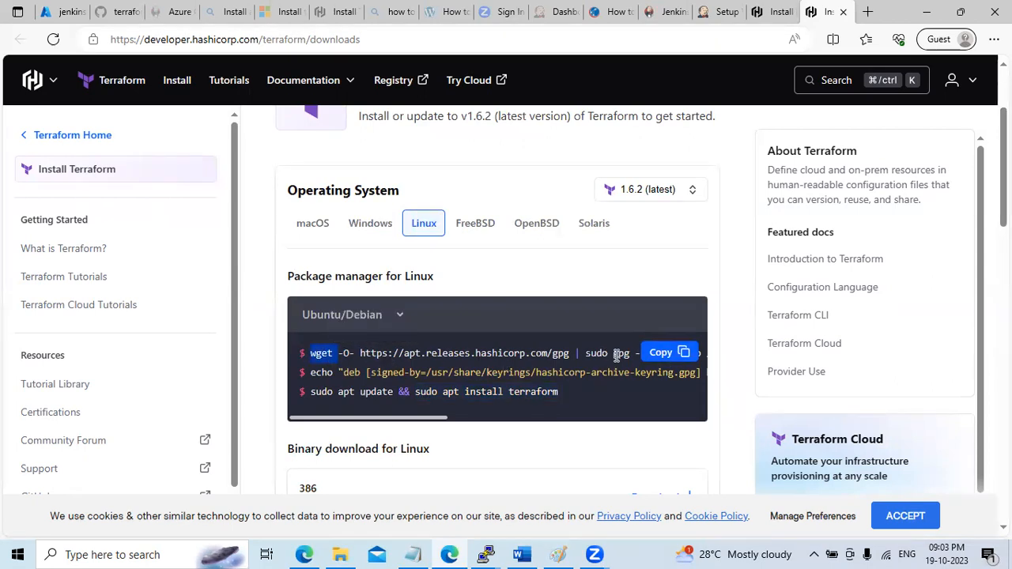
left_click(485, 554)
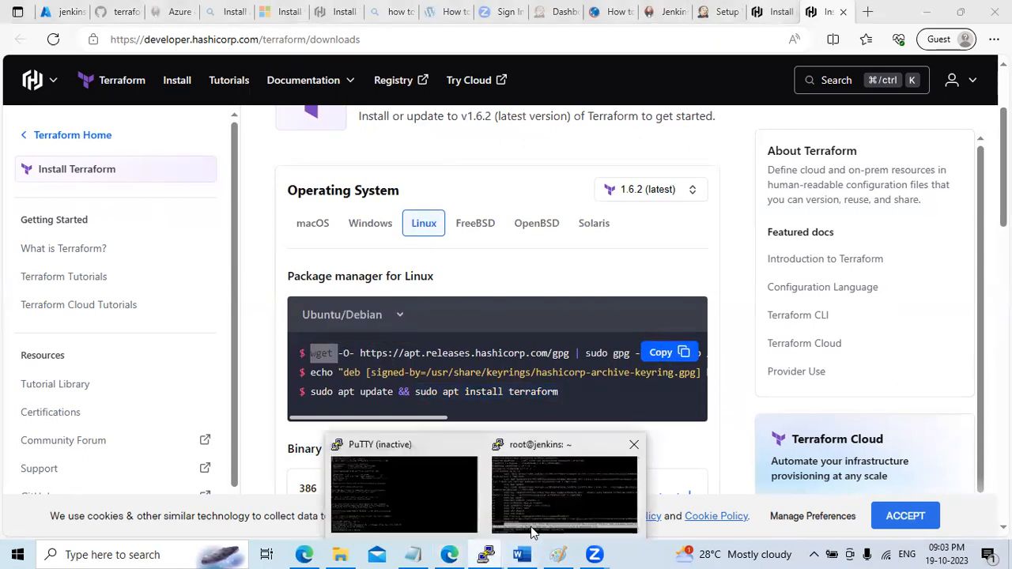
left_click(532, 533)
type("terr")
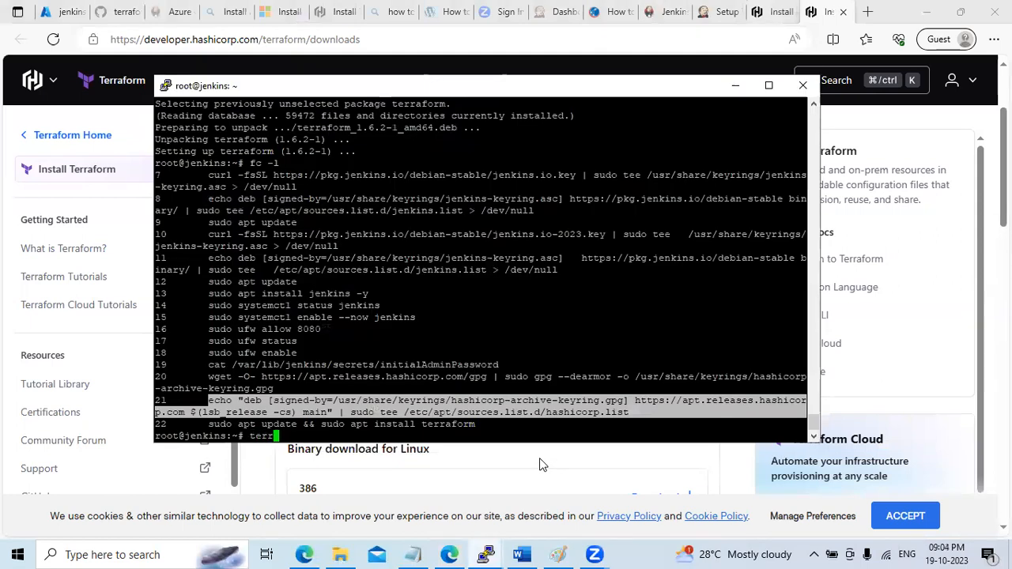
type("aform --")
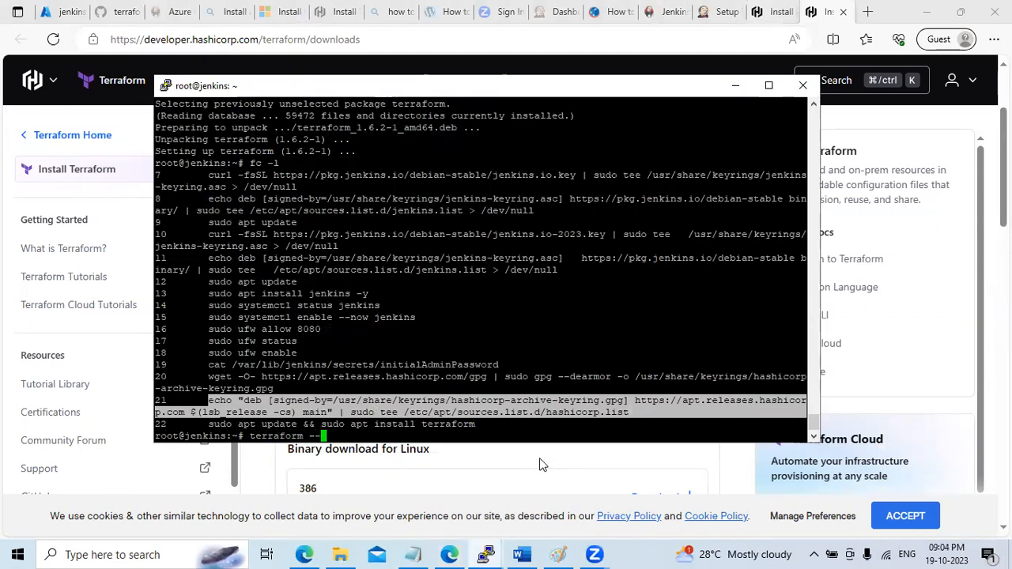
type("version")
key("Return")
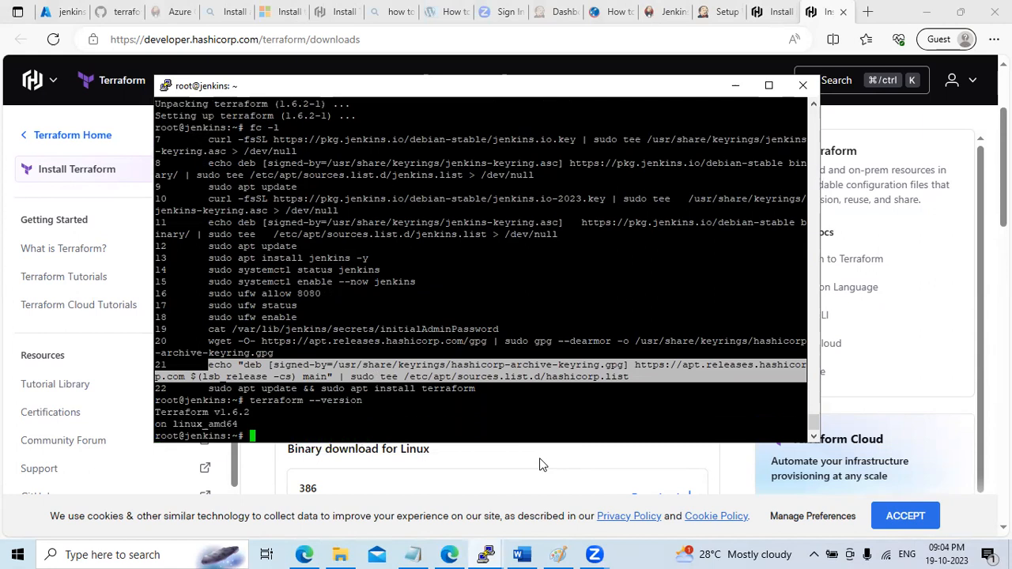
left_click_drag(156, 412, 156, 435)
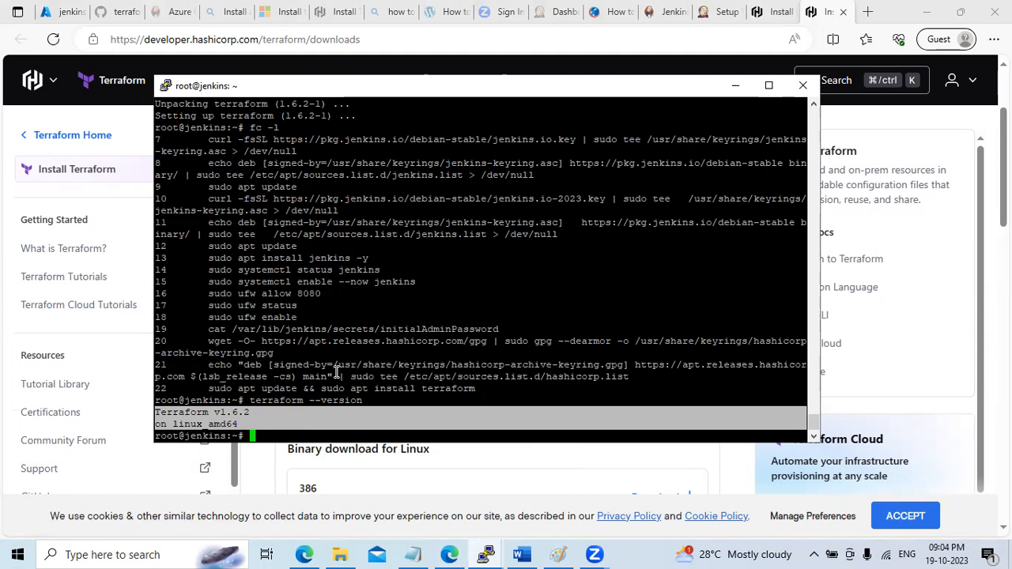
Copy the learn.microsoft.com Azure CLI on Linux install link from the lab notes
left_click(422, 554)
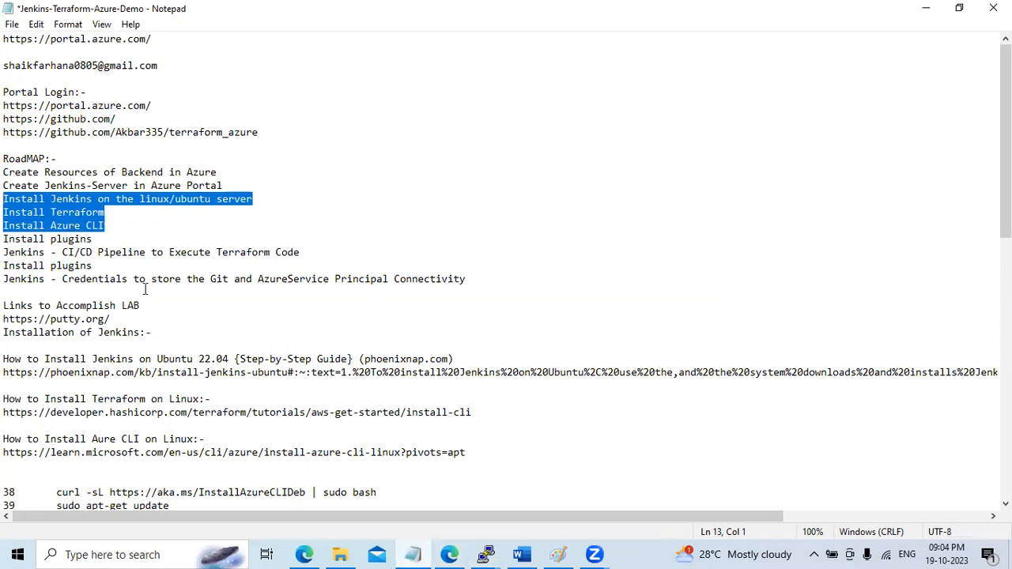
left_click(521, 554)
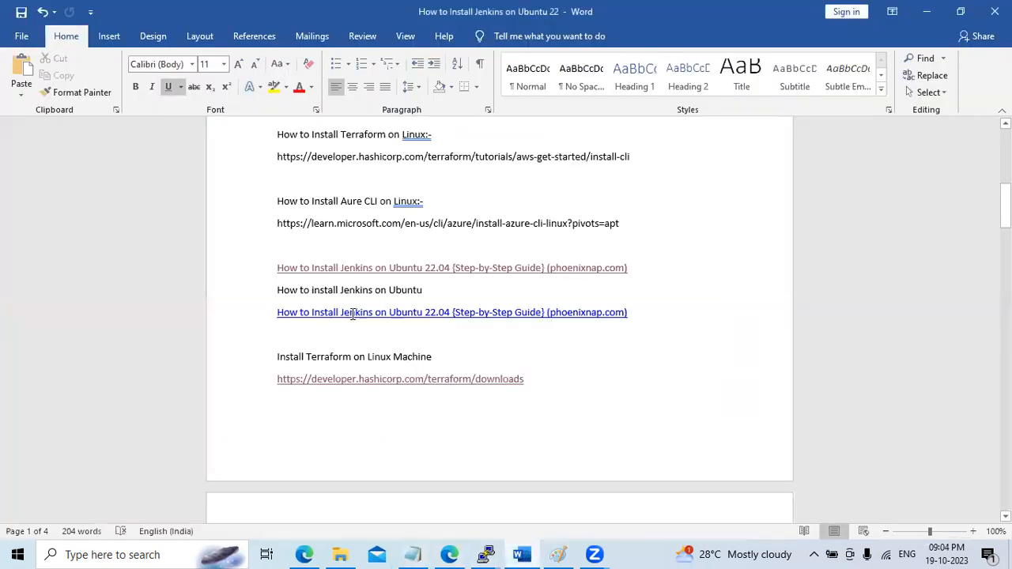
left_click_drag(1005, 207, 1006, 243)
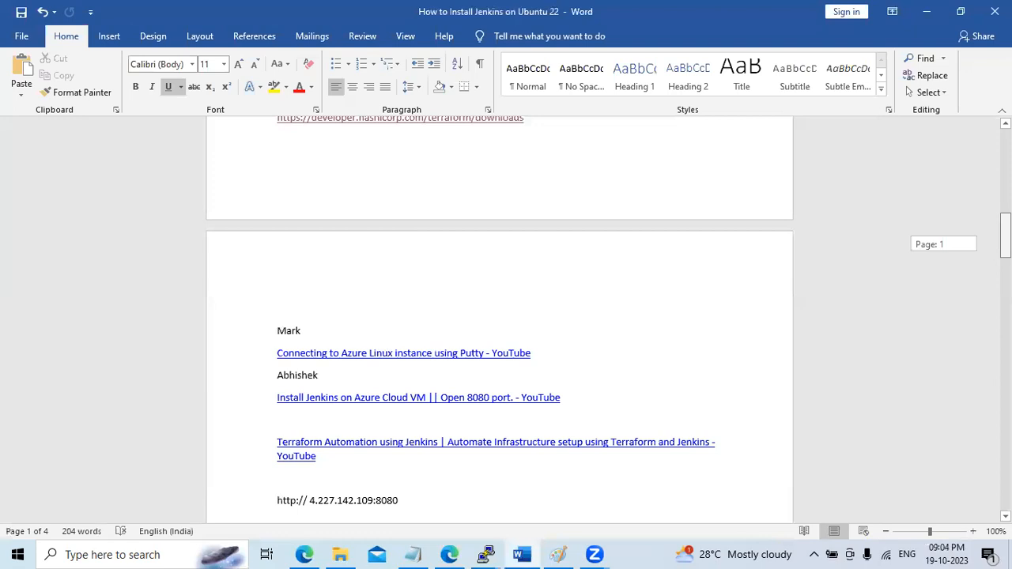
left_click_drag(1006, 243, 1005, 197)
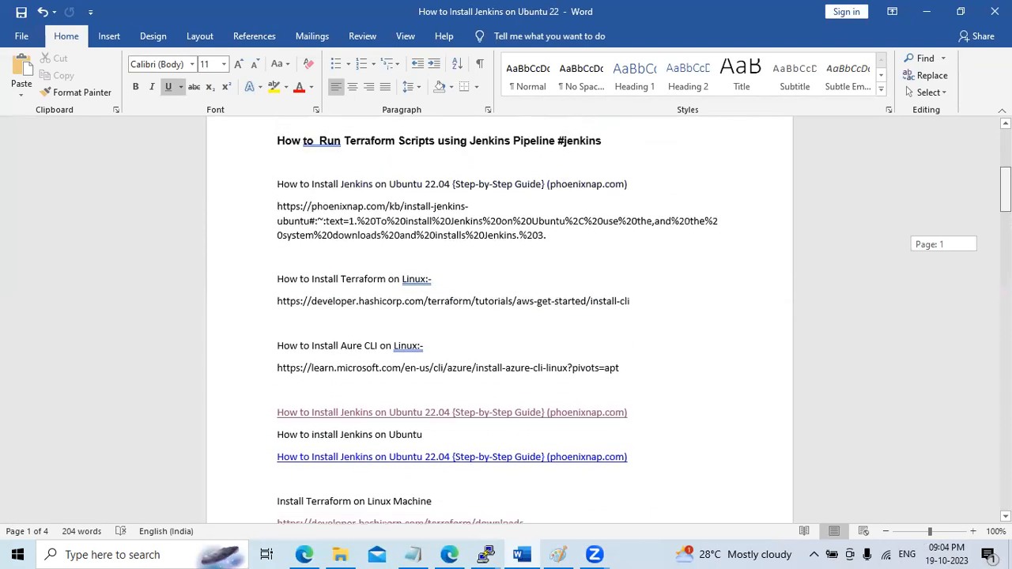
left_click(416, 555)
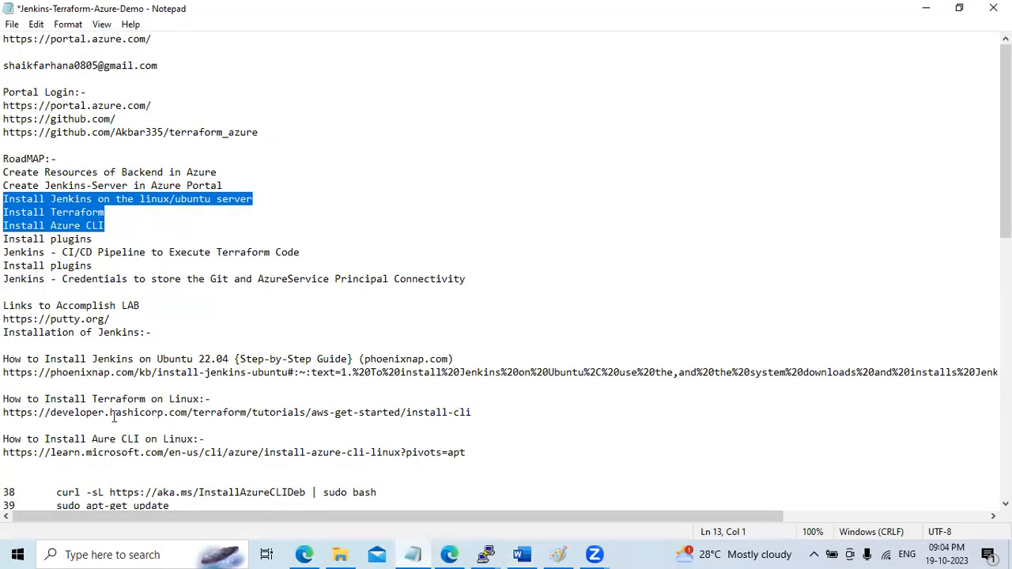
left_click_drag(5, 452, 474, 457)
key("ctrl+c")
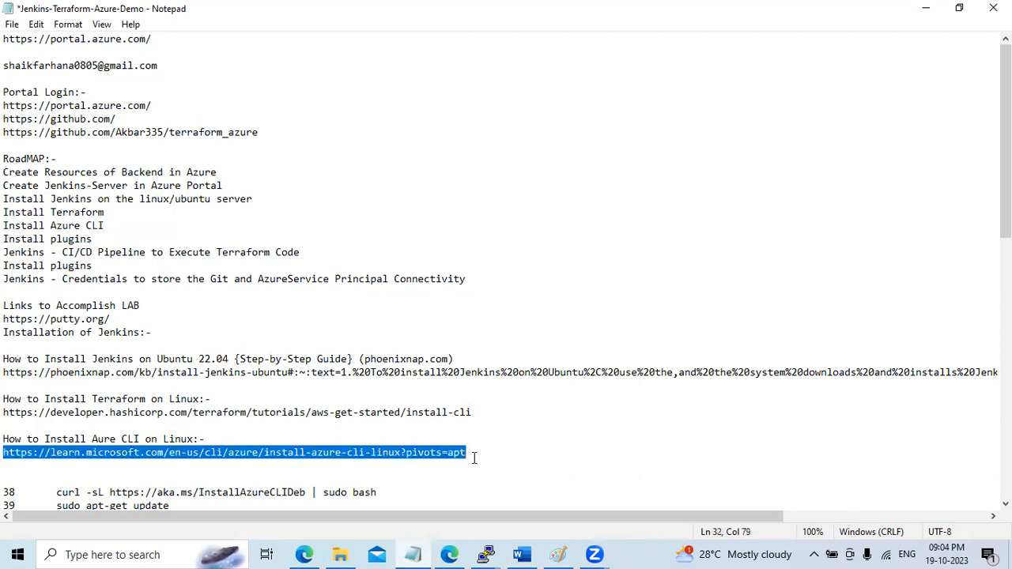
left_click(926, 7)
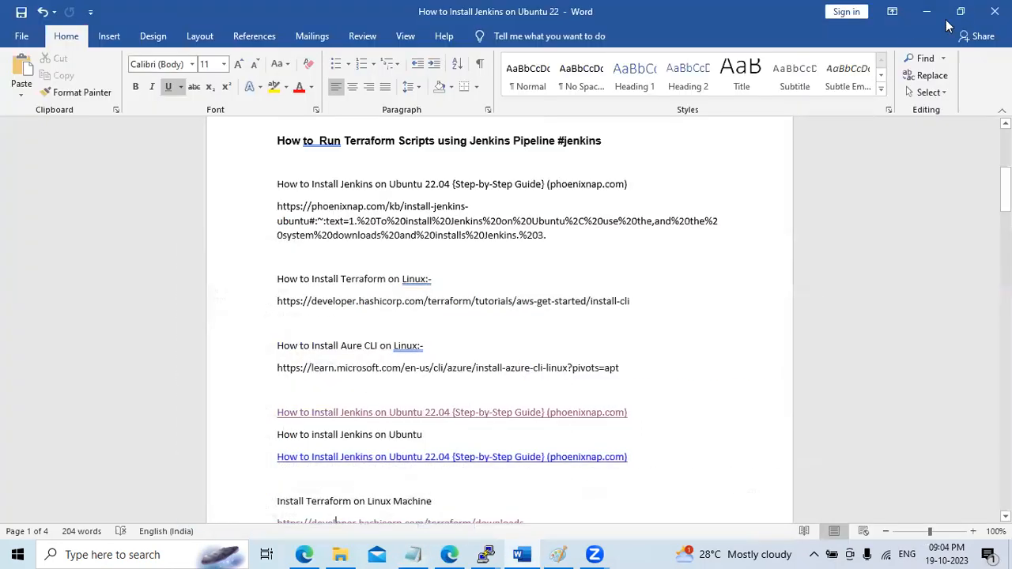
left_click(926, 11)
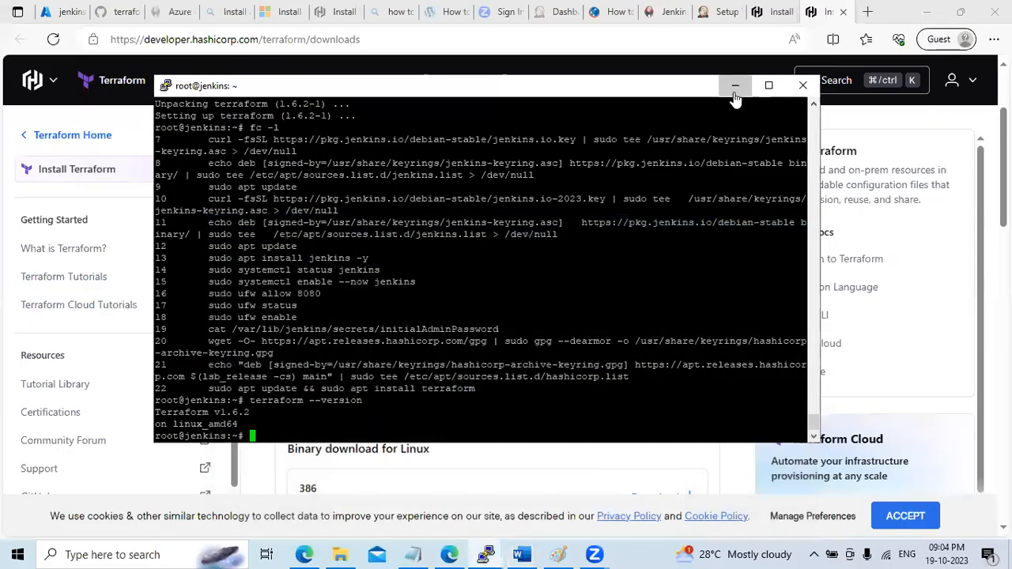
Load the pasted Azure CLI install URL in a new Edge tab and jump to Install Azure CLI
left_click(733, 92)
left_click(867, 12)
key("ctrl+v")
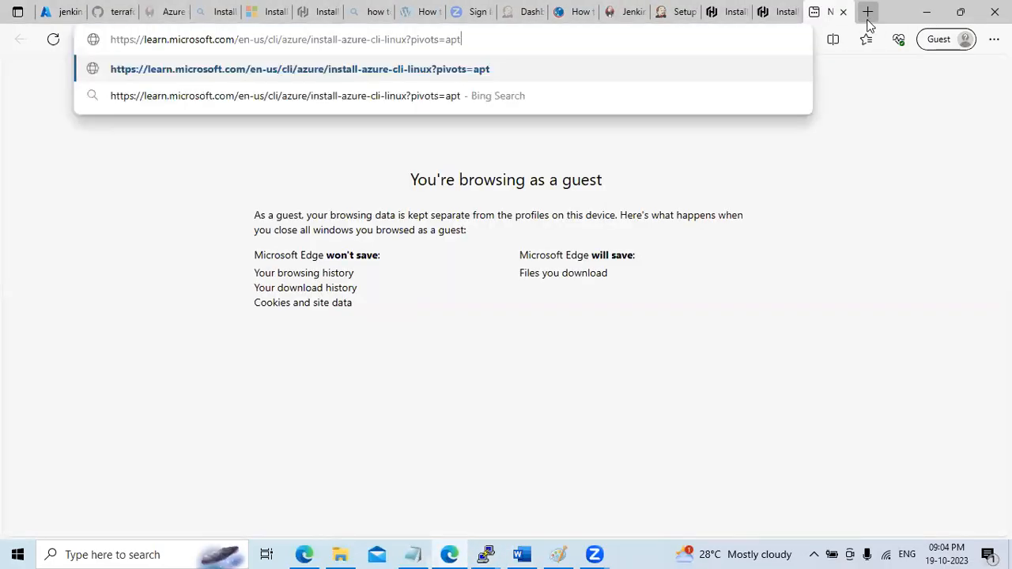
key("Return")
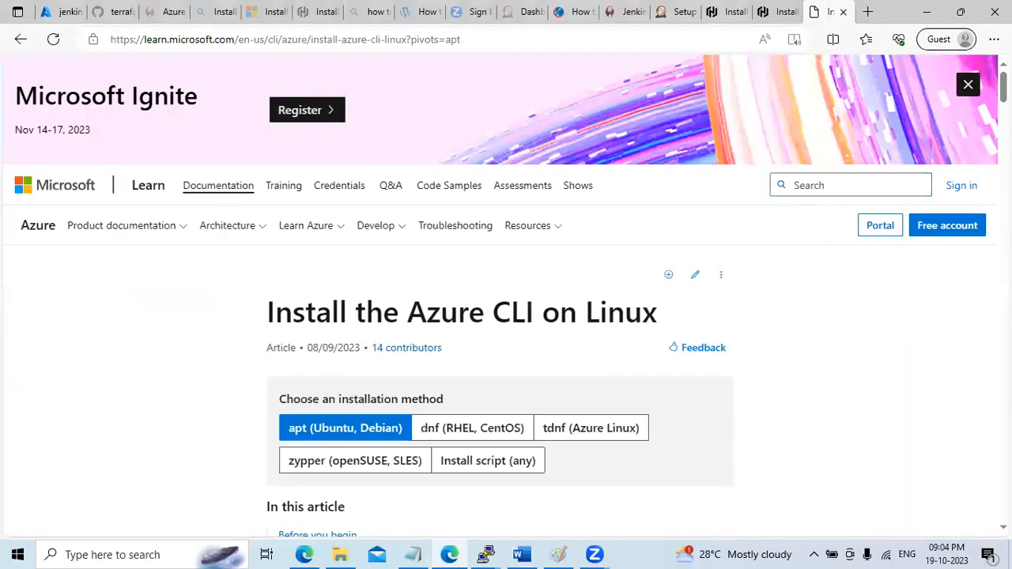
scroll(340, 261, "down", 2)
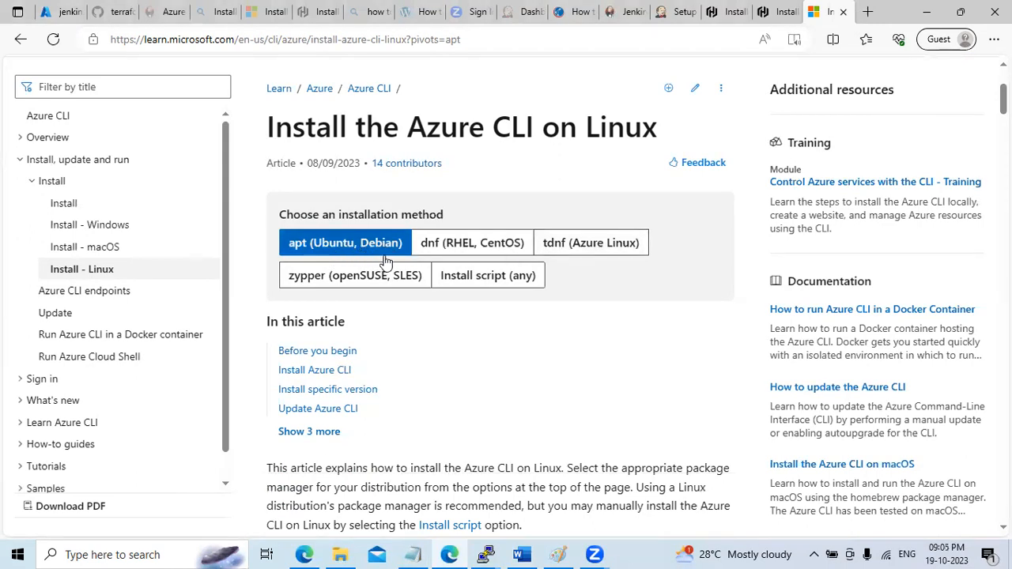
left_click(340, 373)
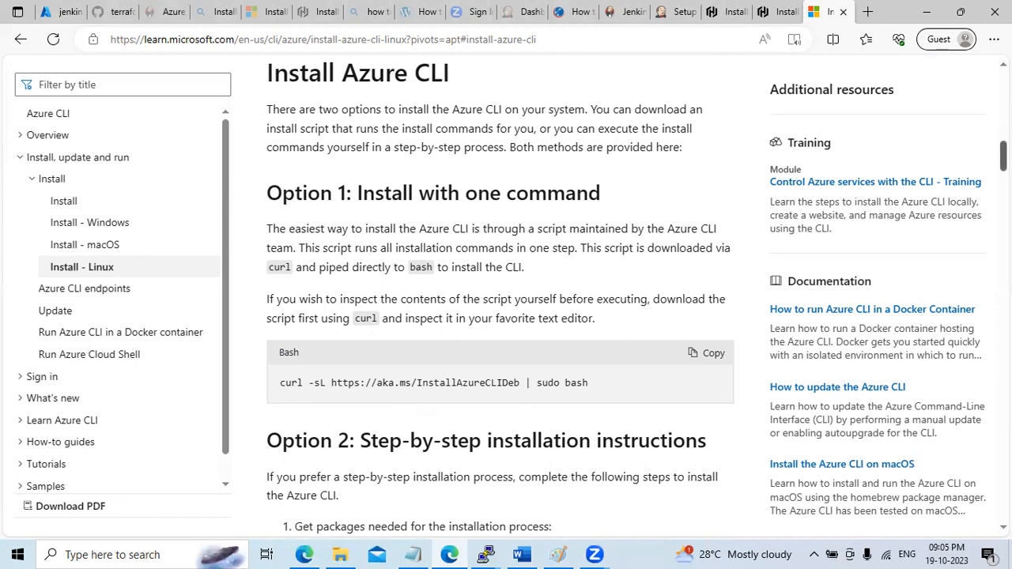
scroll(731, 206, "down", 2)
left_click(728, 202)
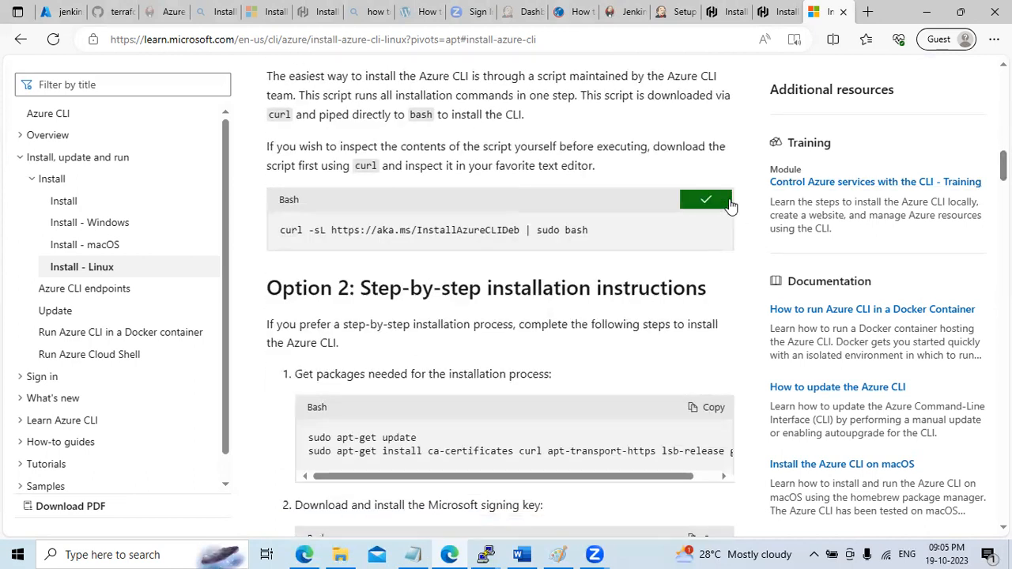
left_click(486, 554)
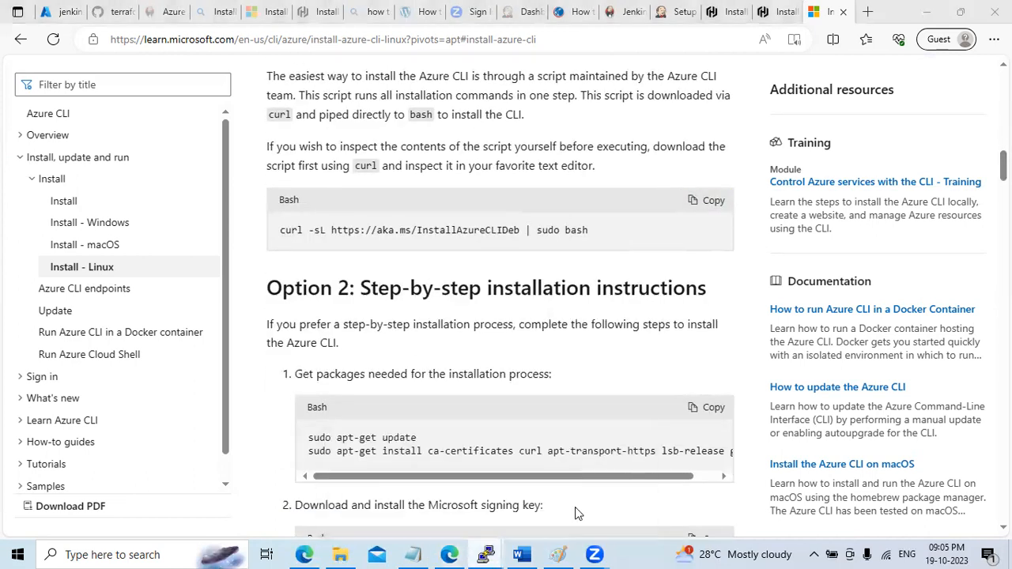
right_click(566, 369)
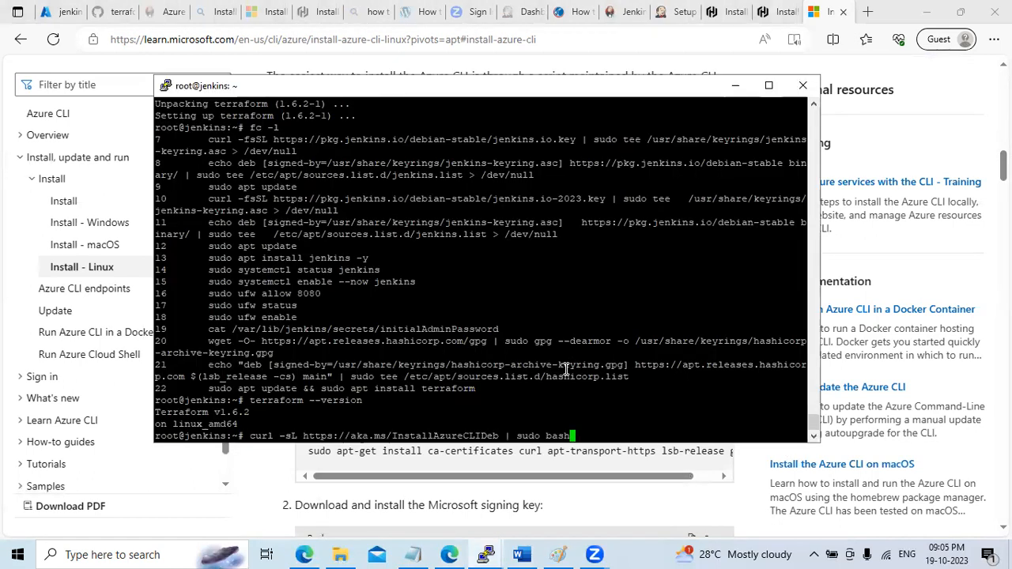
key("Return")
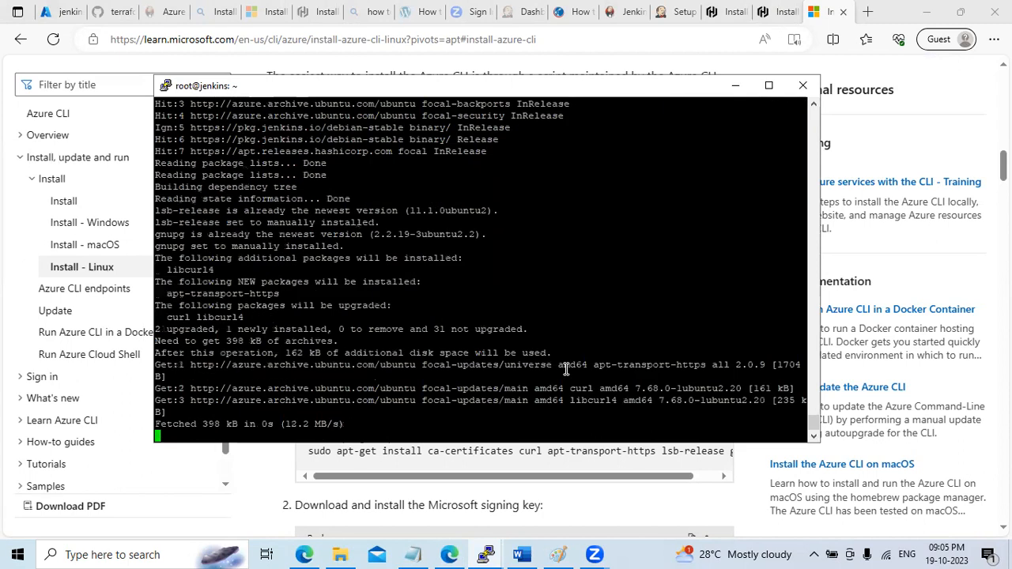
Copy 'az version' from the lab notes and run it to confirm azure-cli 2.53.0
left_click(413, 554)
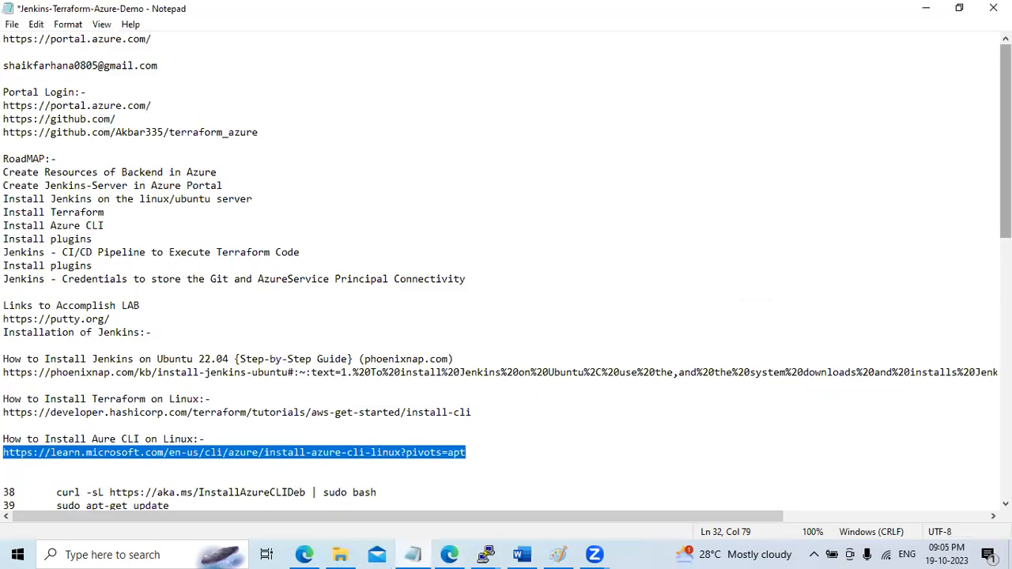
scroll(506, 269, "down", 10)
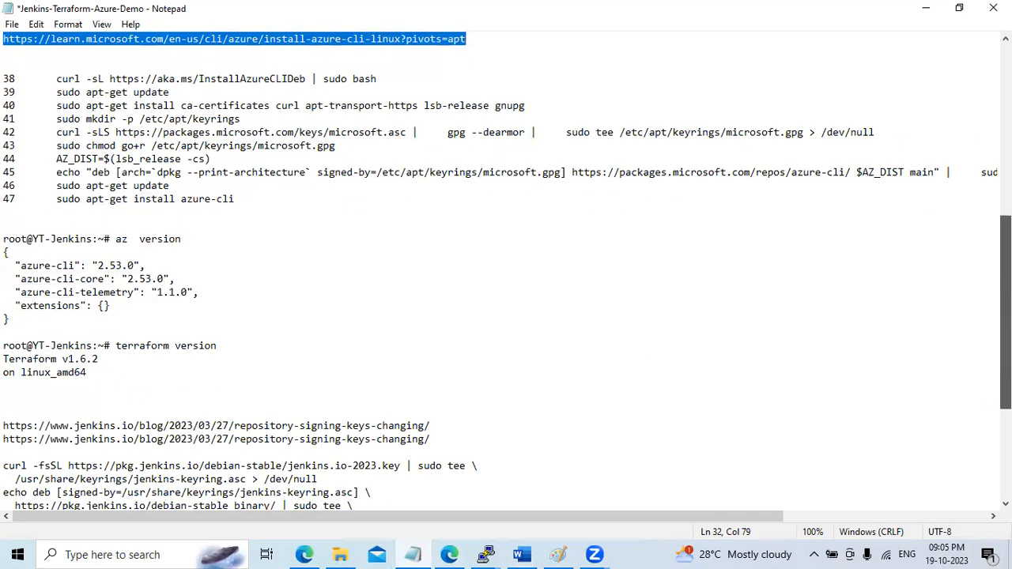
left_click_drag(116, 239, 182, 239)
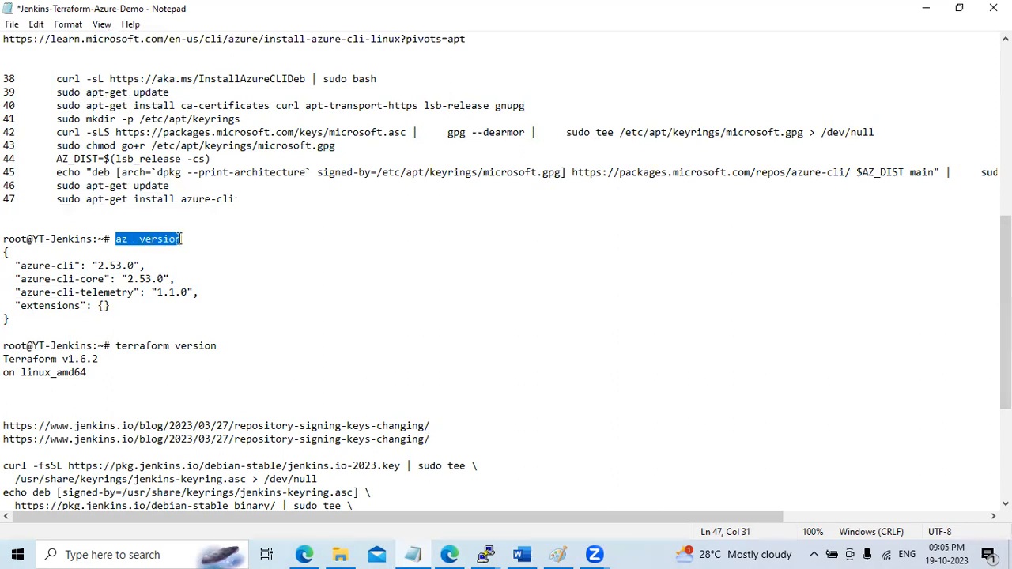
left_click(925, 9)
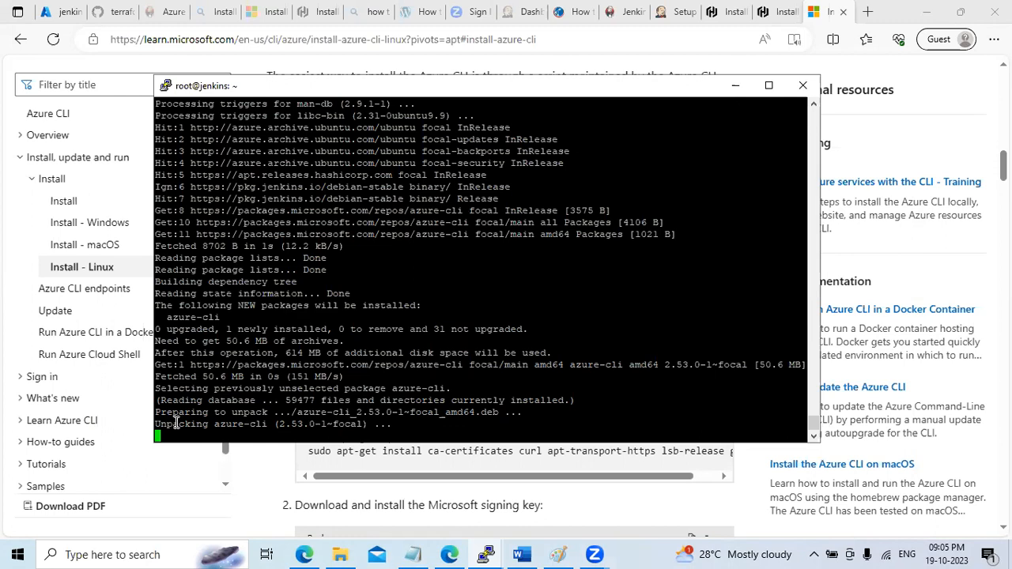
left_click_drag(168, 409, 453, 429)
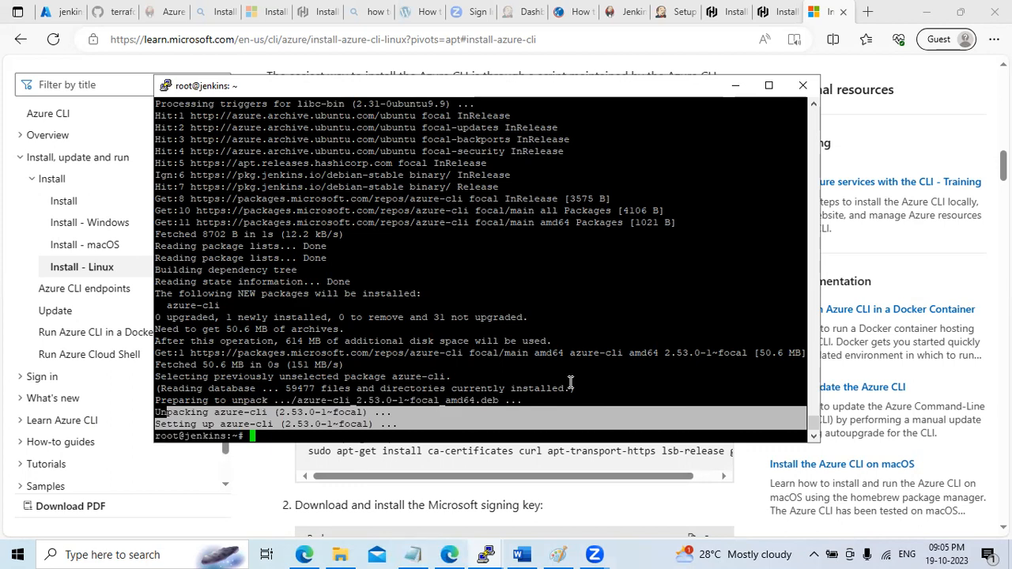
left_click(413, 554)
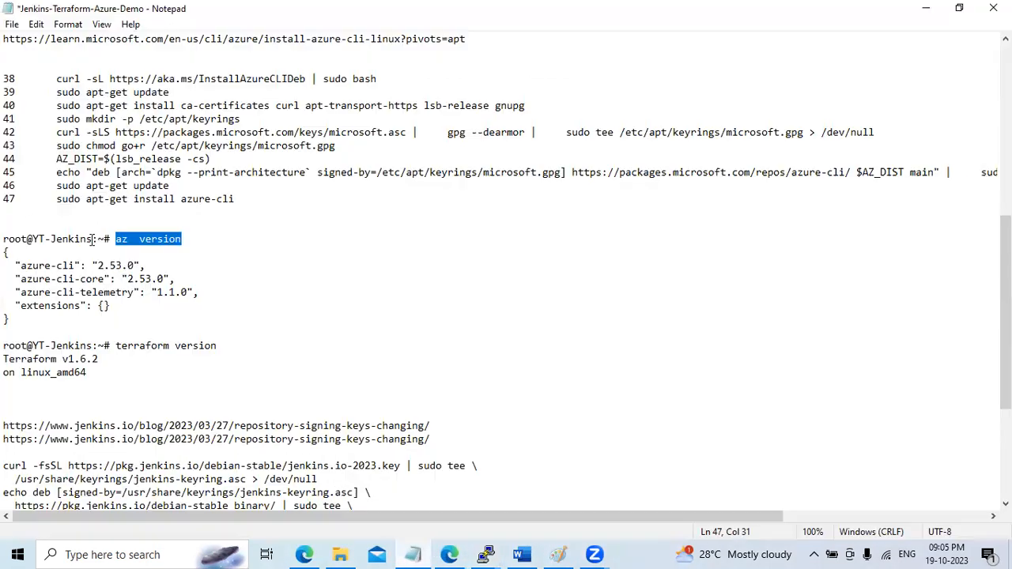
left_click_drag(123, 241, 209, 239)
left_click(926, 8)
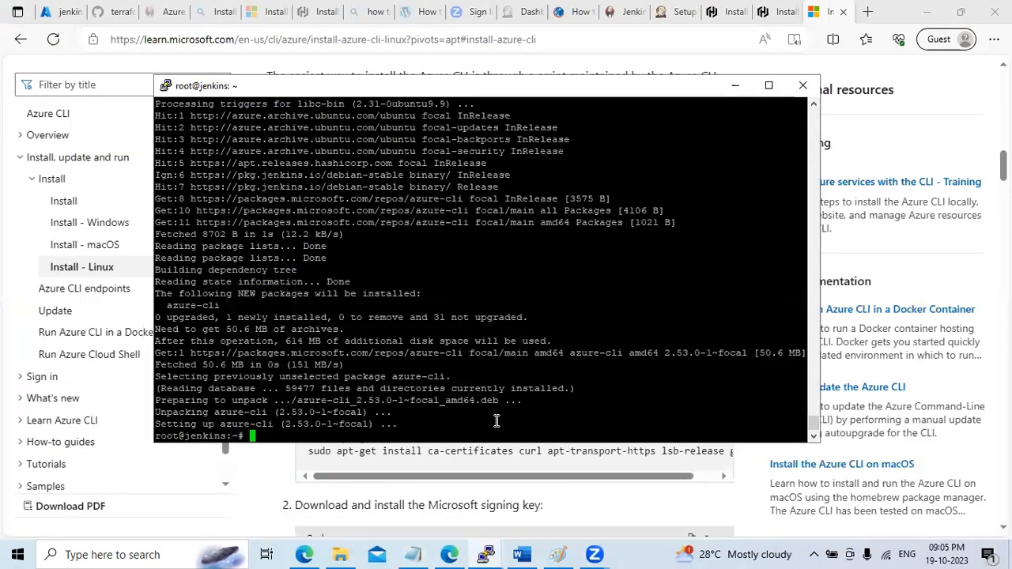
right_click(493, 427)
key("Return")
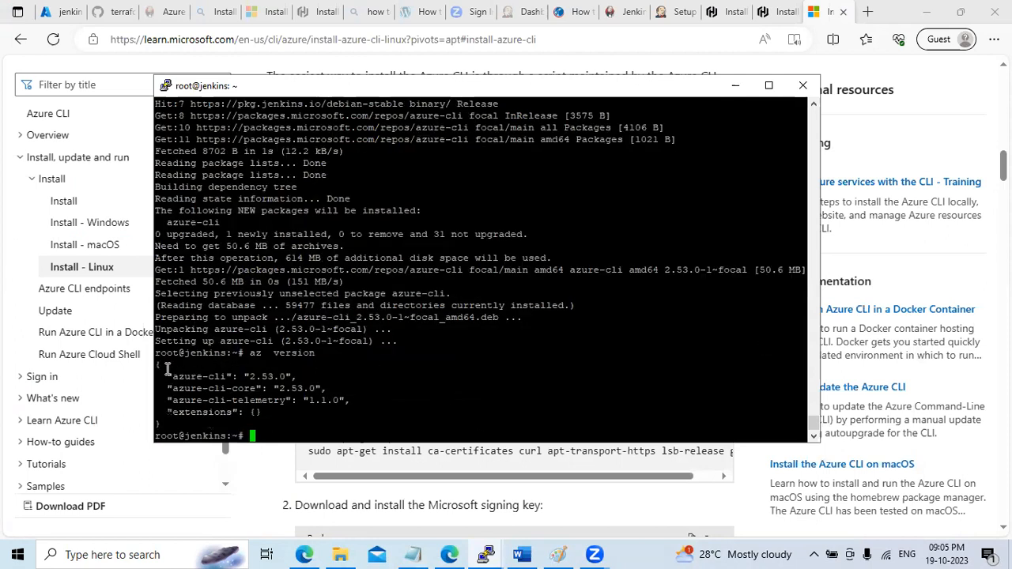
Run terraform --version and jenkins --version, confirming Terraform v1.6.2 and Jenkins 2.414.3
left_click_drag(156, 354, 404, 421)
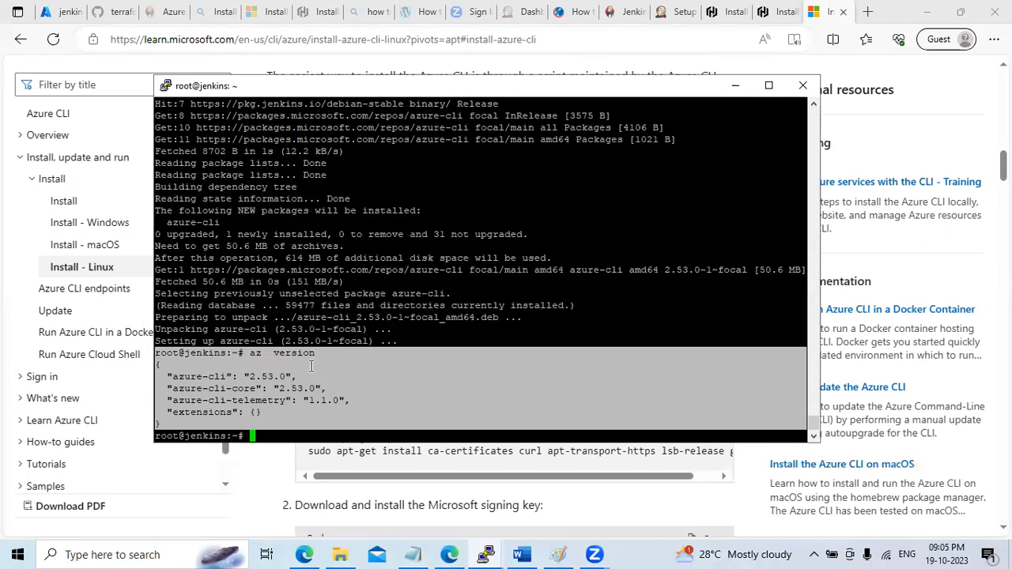
left_click(499, 401)
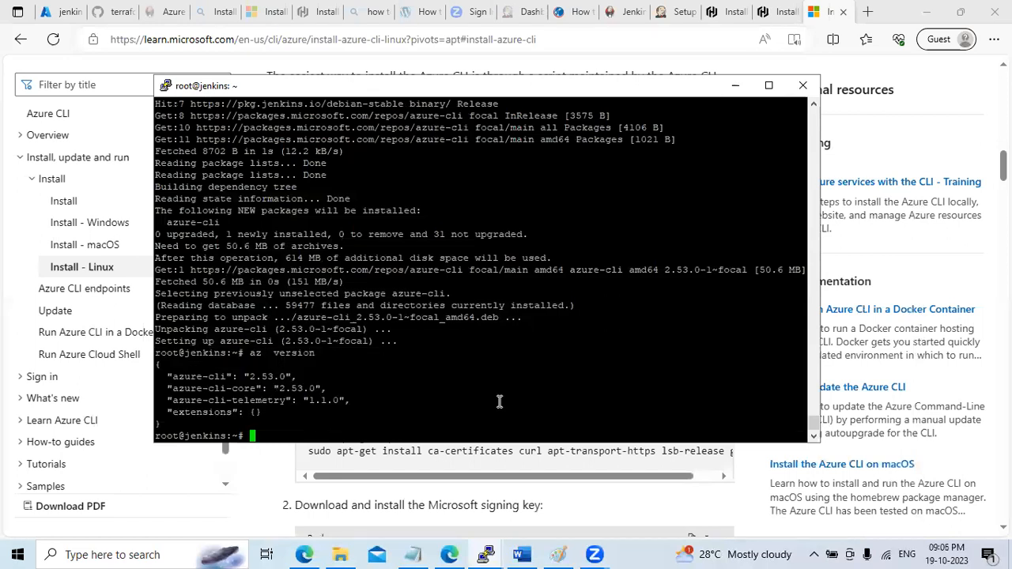
type("terraform --version")
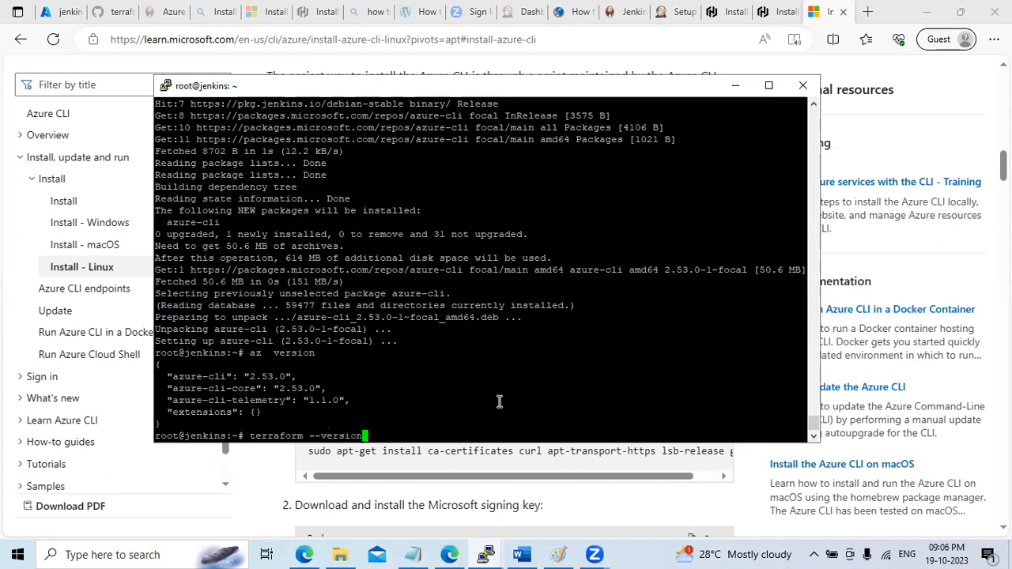
key("Return")
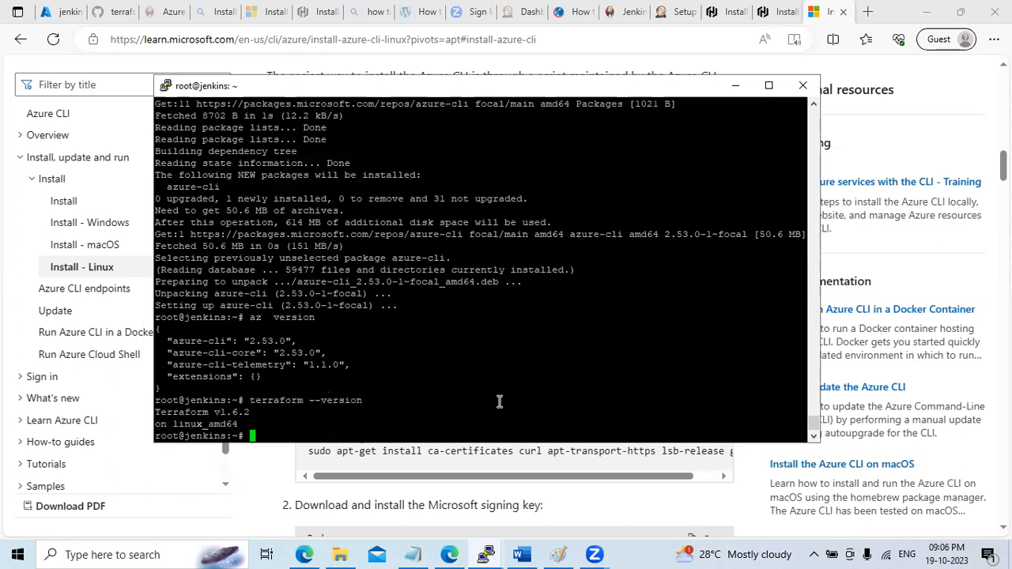
type("jenkins --version")
key("Return")
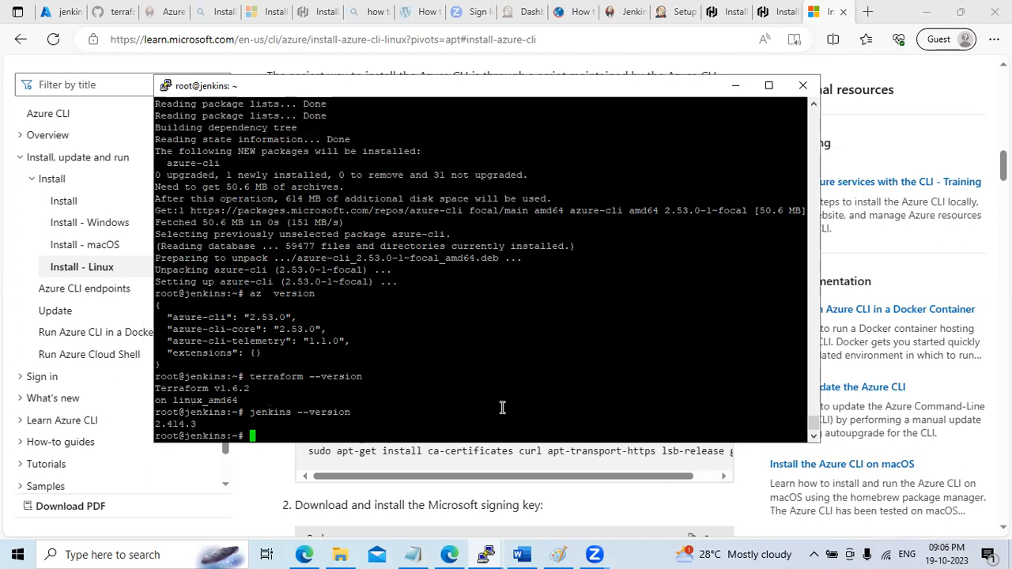
left_click_drag(157, 292, 393, 422)
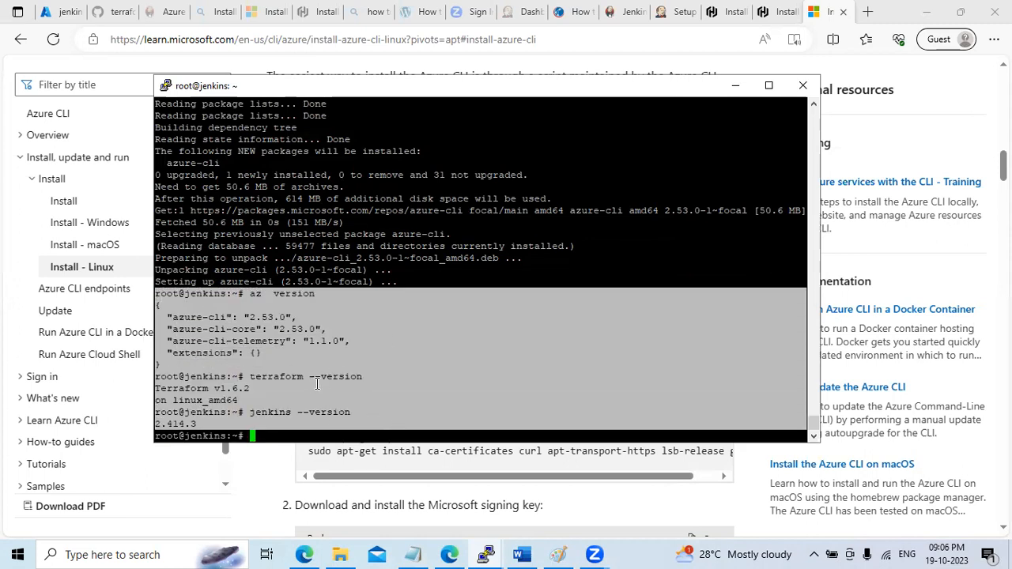
left_click(734, 85)
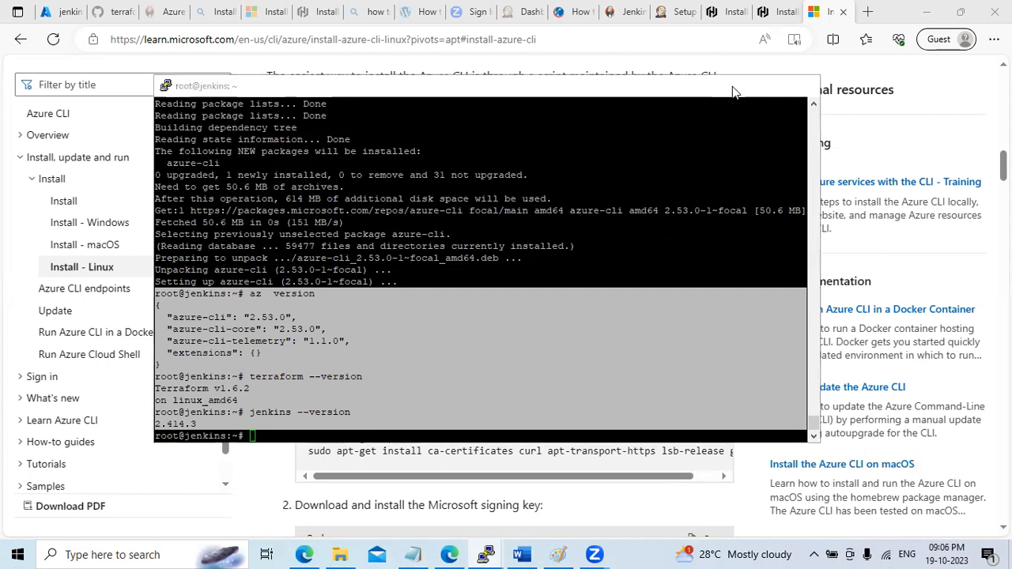
Cycle through the Azure portal, GitHub and plugin tabs, then maximize Edge on the Jenkins setup page
left_click(60, 12)
left_click(111, 16)
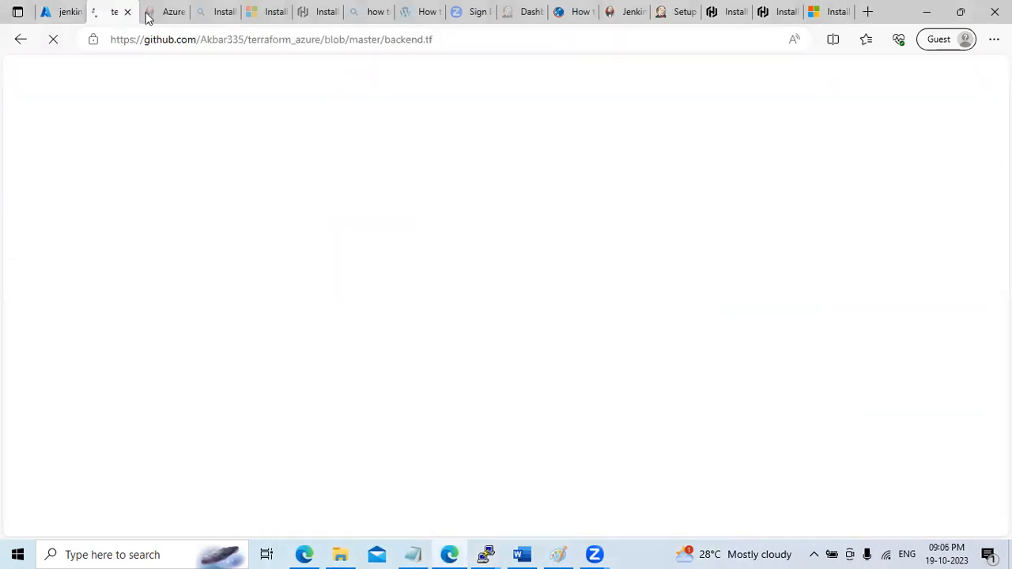
left_click(168, 17)
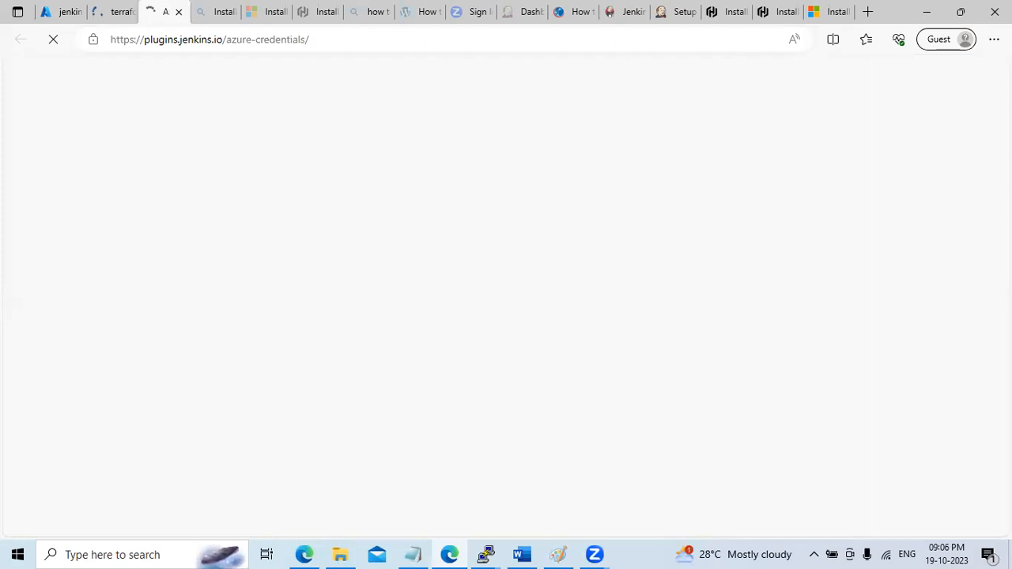
left_click(961, 12)
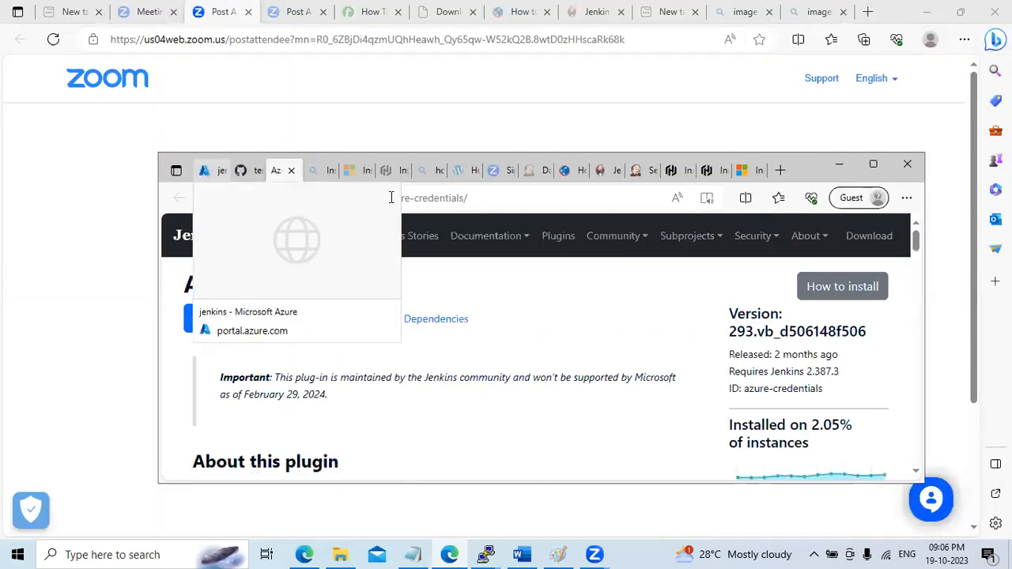
left_click(639, 177)
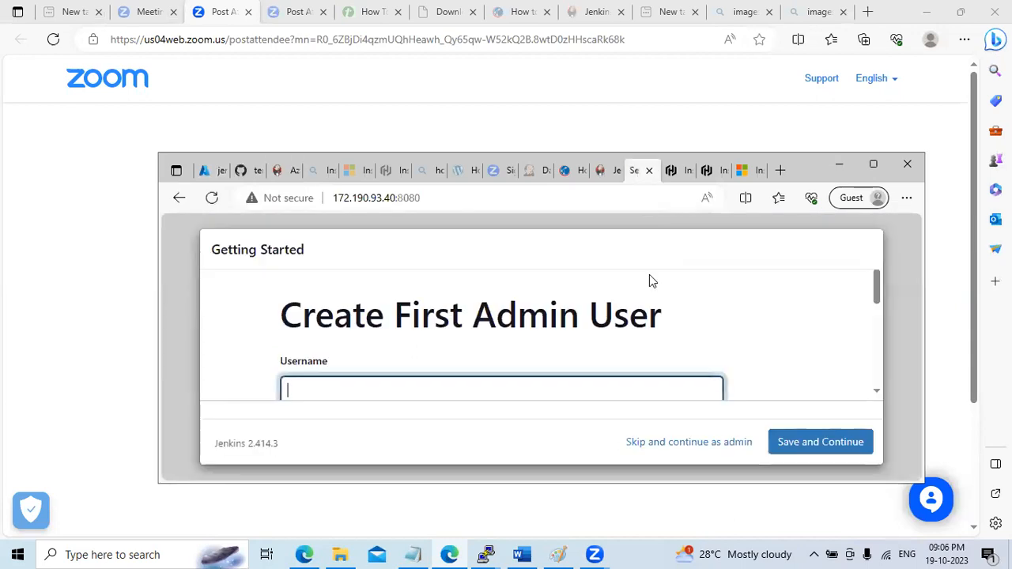
left_click(607, 172)
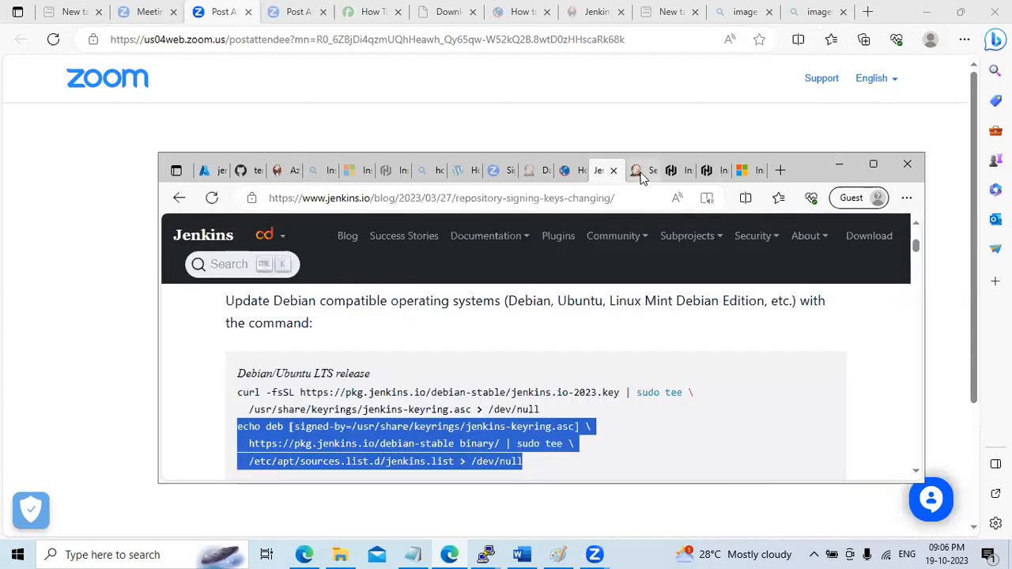
left_click(641, 172)
left_click(873, 165)
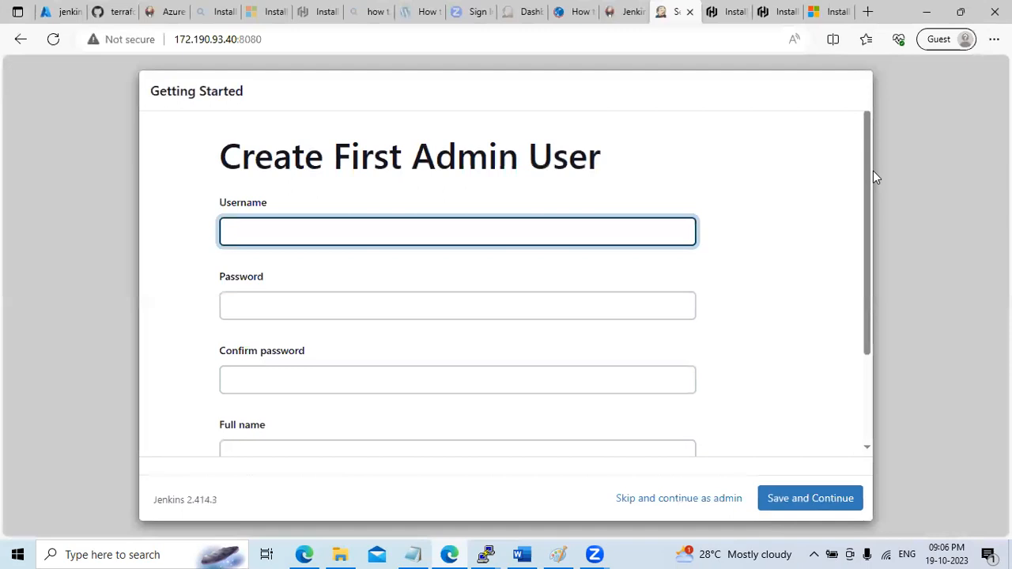
left_click_drag(868, 215, 867, 110)
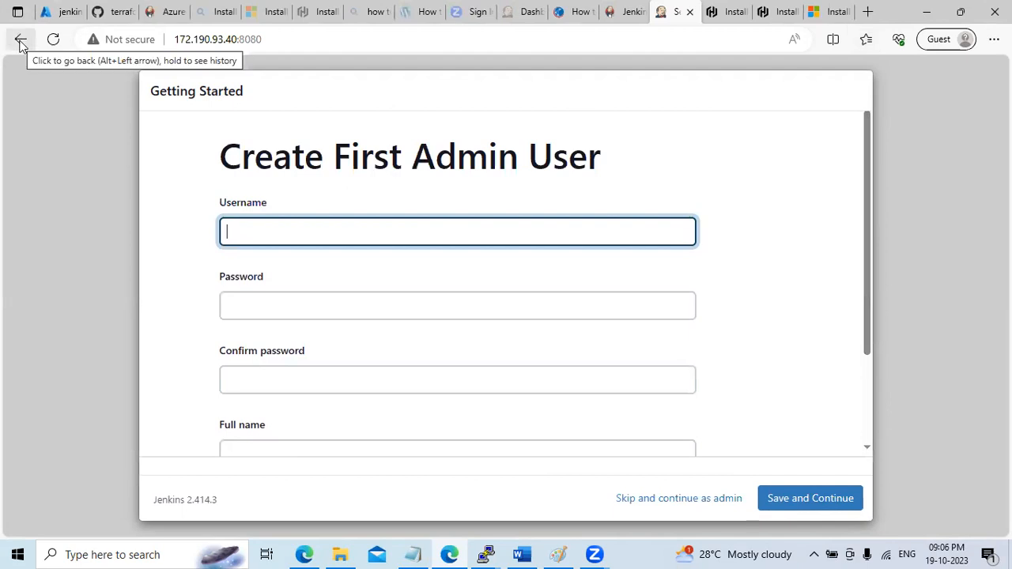
Reopen the Jenkins Create First Admin User tab at 172.190.93.40:8080 full-screen
mouse_move(485, 554)
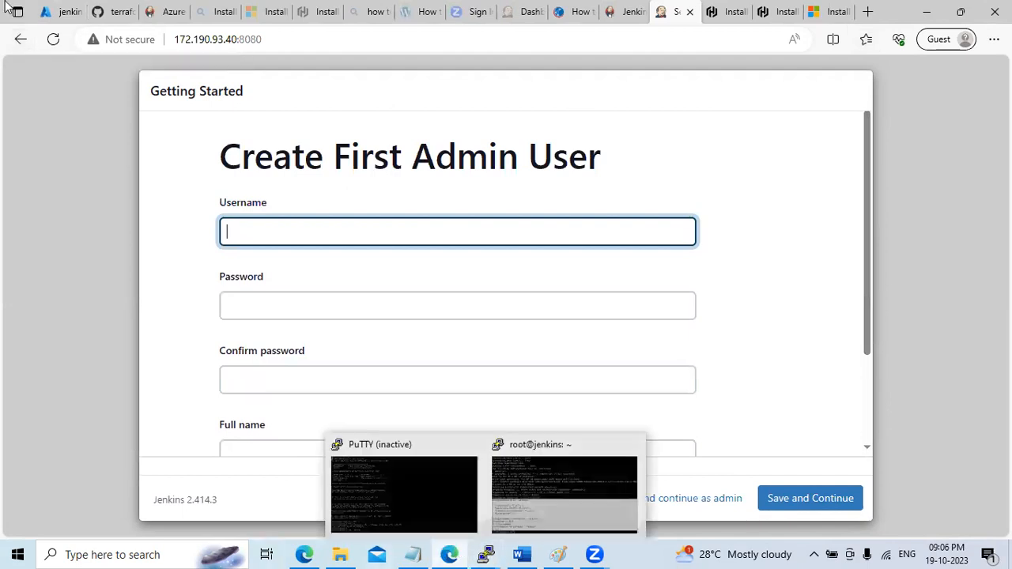
left_click(63, 12)
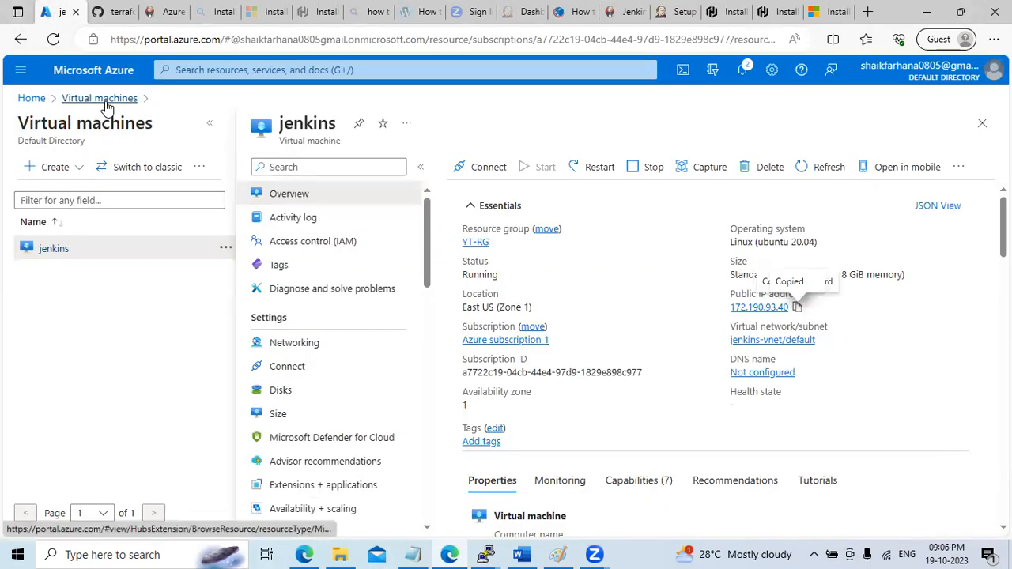
left_click(960, 11)
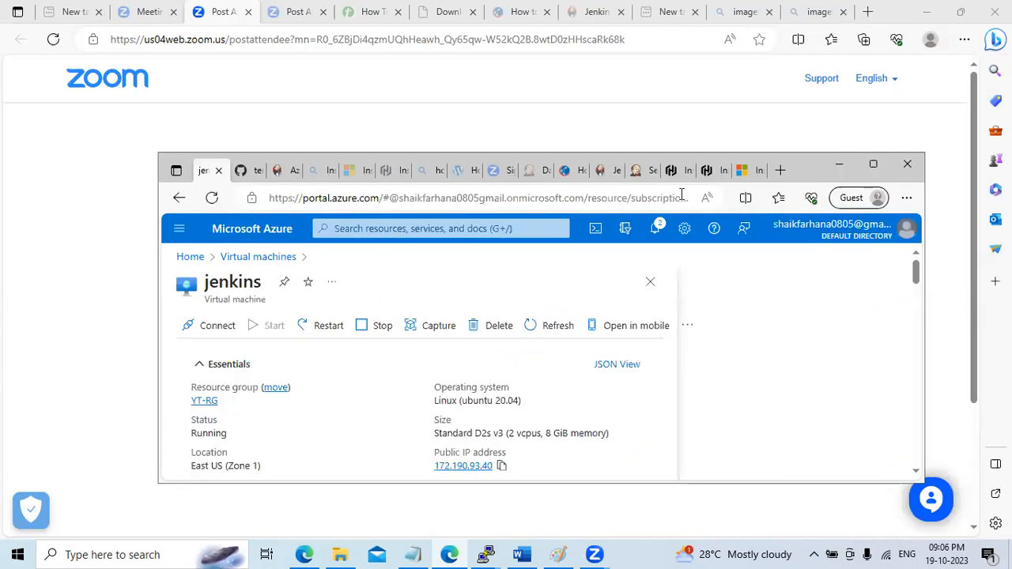
left_click(642, 175)
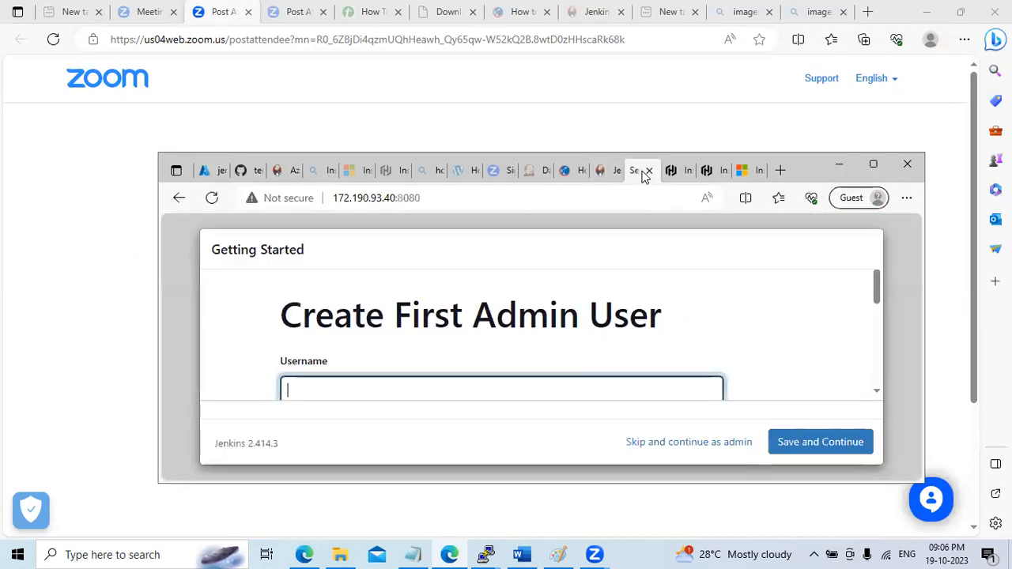
left_click(872, 164)
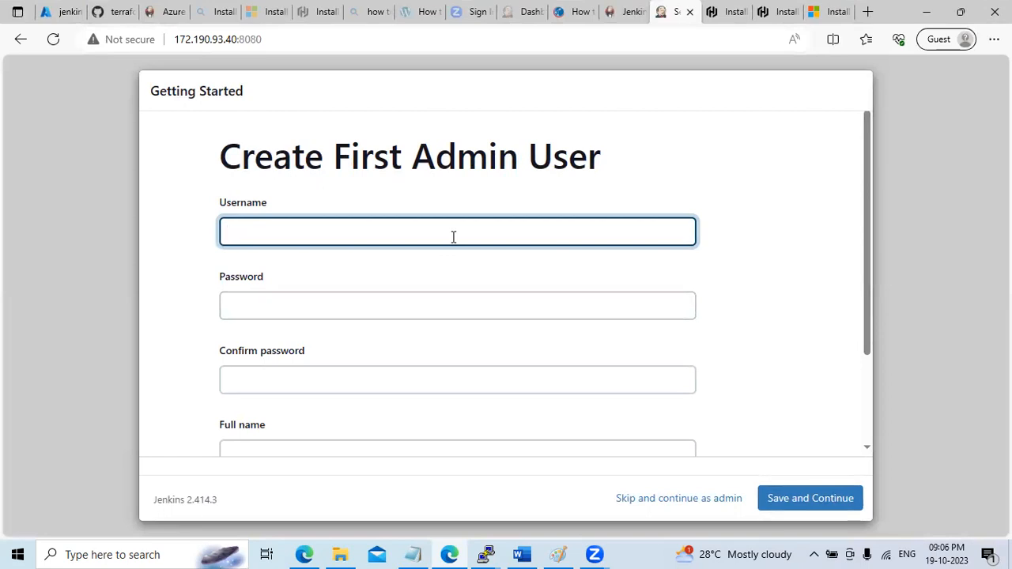
Enter the admin username, then type and confirm the admin password
type("adminakbar")
key("Tab")
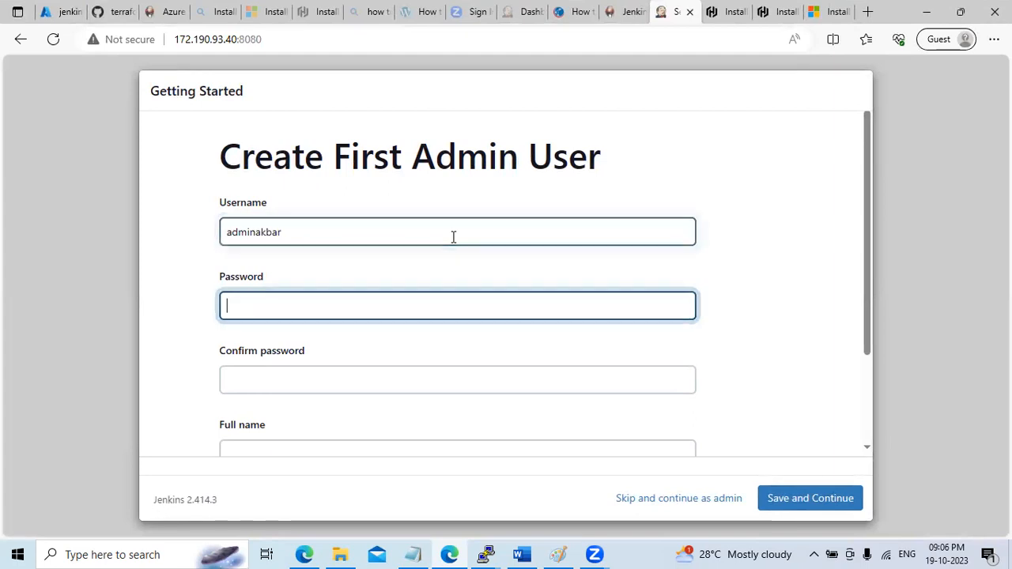
type("a••••••••••")
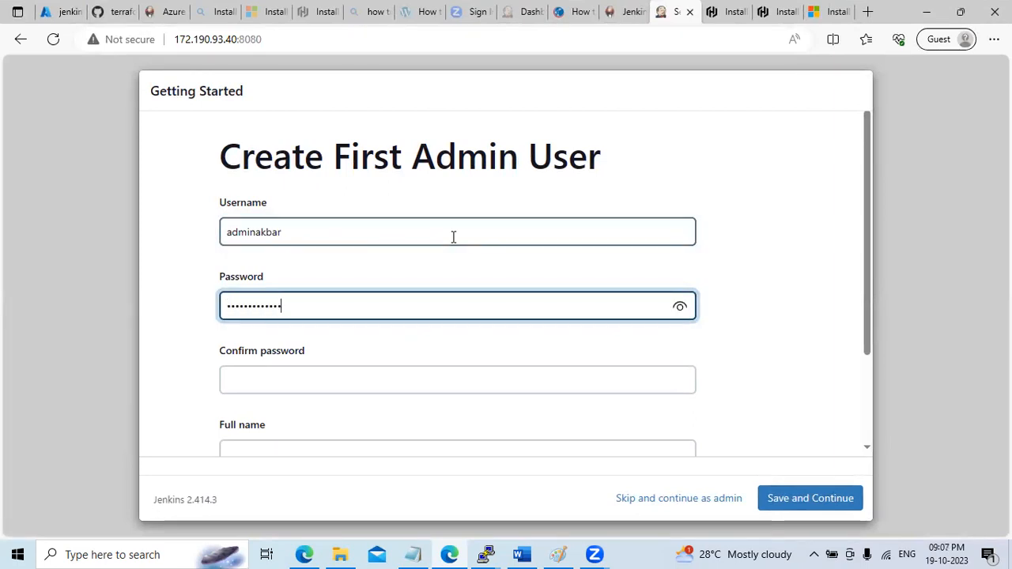
key("Tab")
type("••")
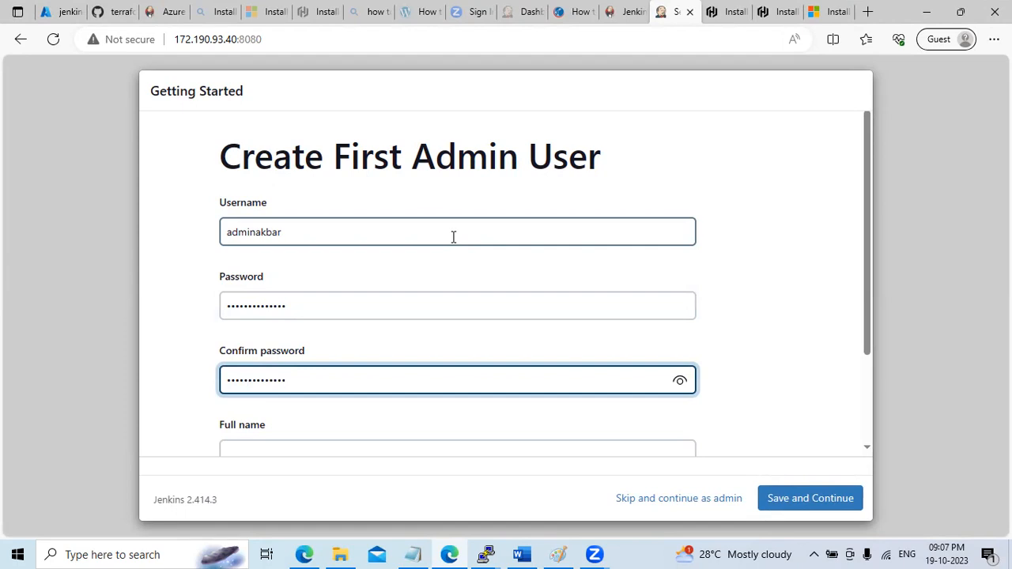
left_click_drag(868, 234, 812, 324)
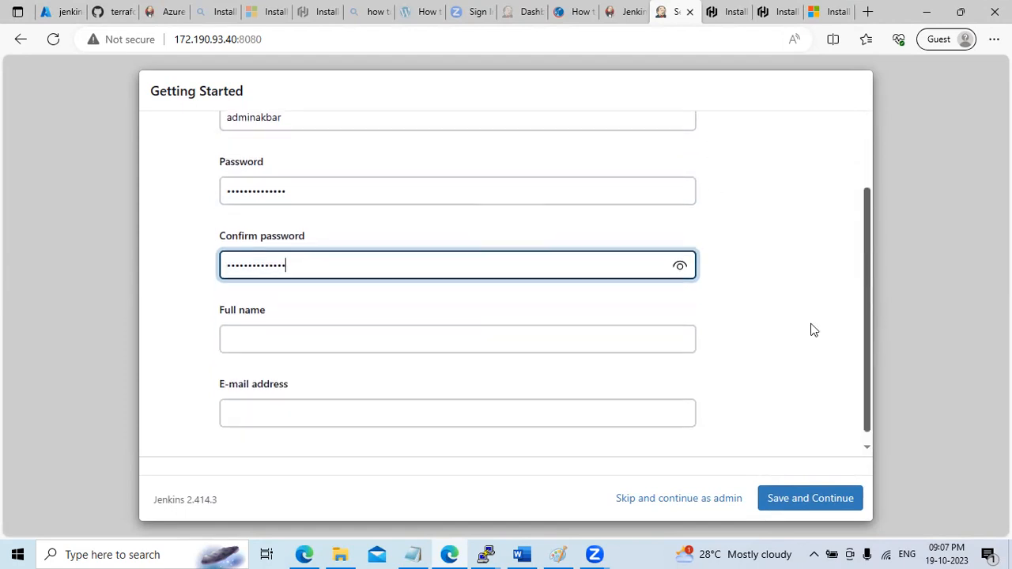
Fill in the admin's full name and e-mail address
left_click(300, 338)
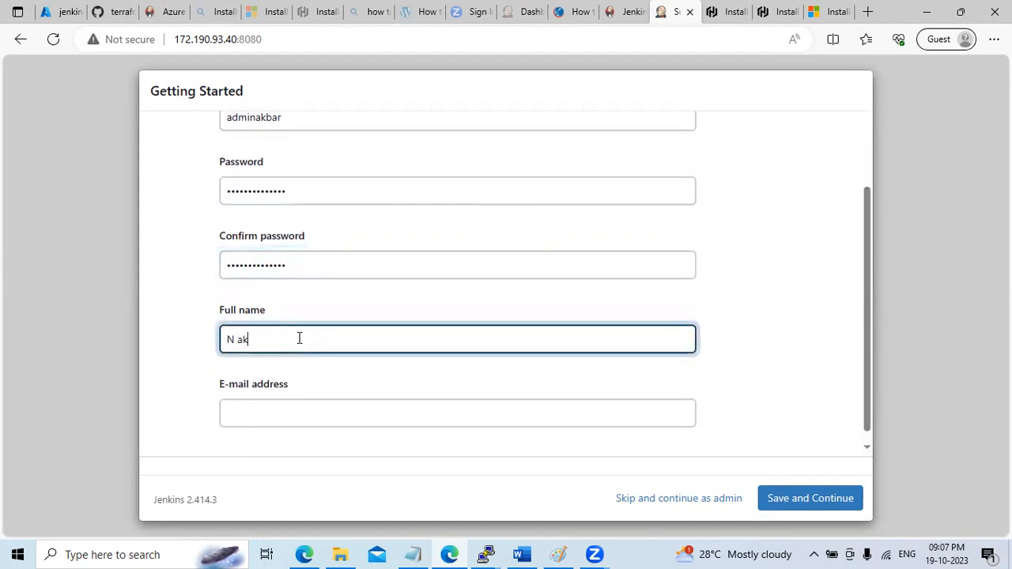
key("BackSpace")
key("BackSpace")
key("Tab")
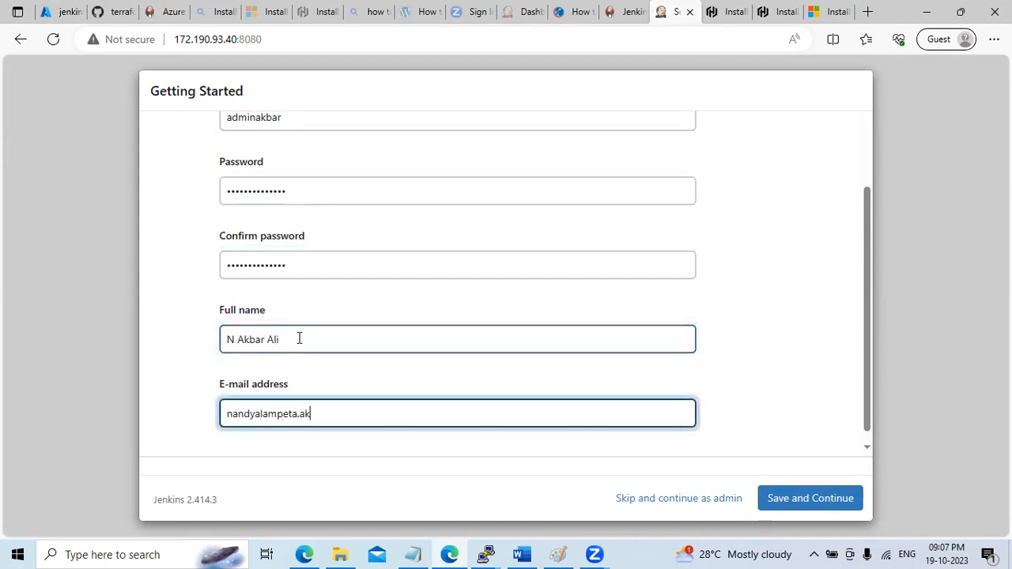
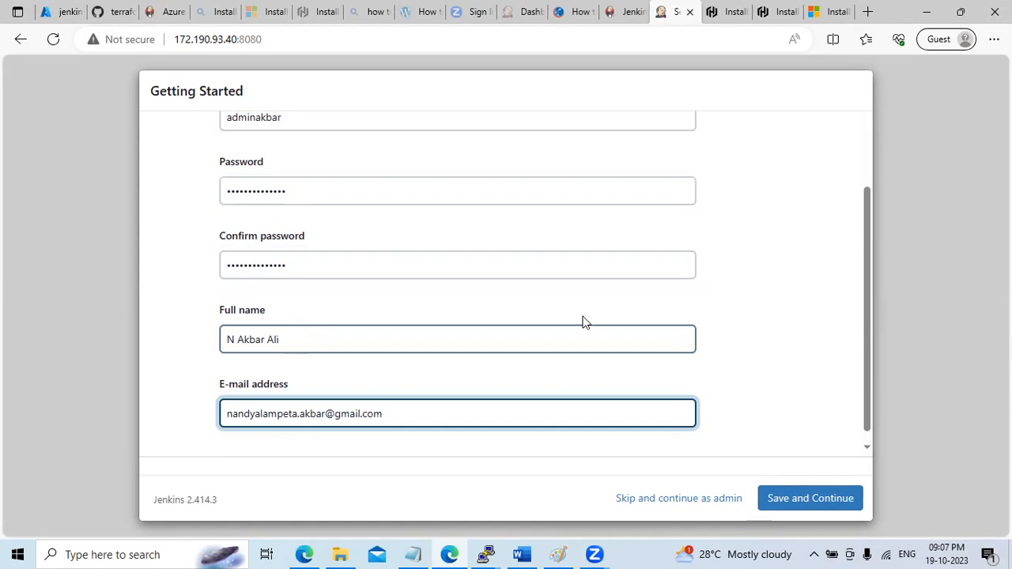
Save the admin user, keep the proposed Jenkins URL, and start using Jenkins
left_click(812, 498)
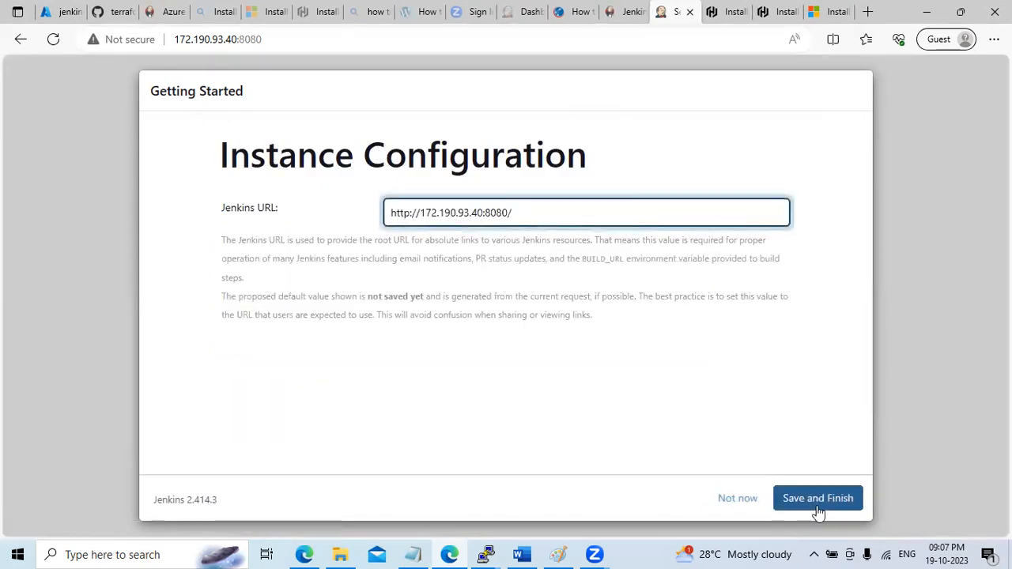
left_click(819, 507)
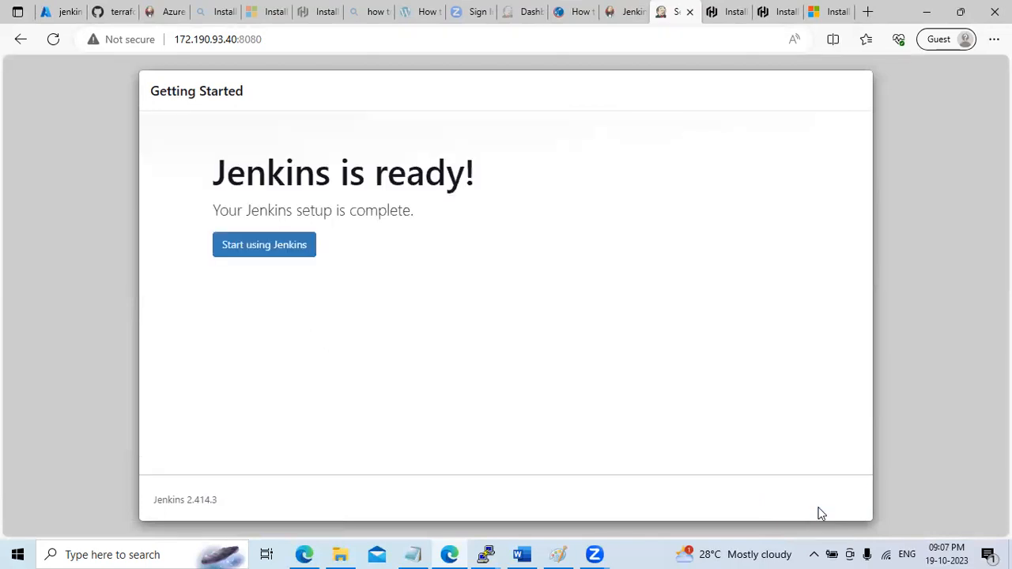
left_click(255, 252)
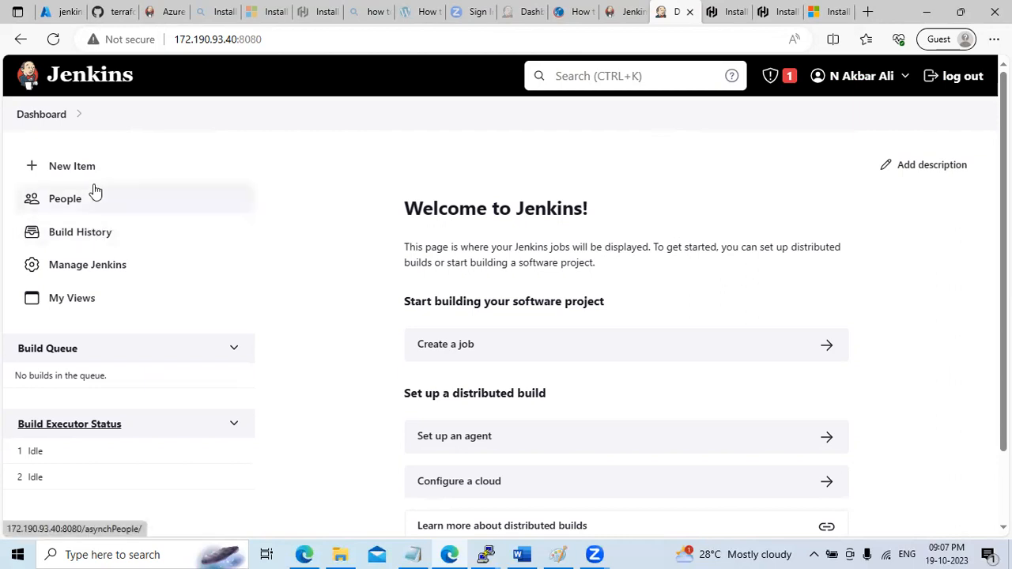
Bring up the Azure Credentials plugin documentation page on plugins.jenkins.io
double_click(182, 41)
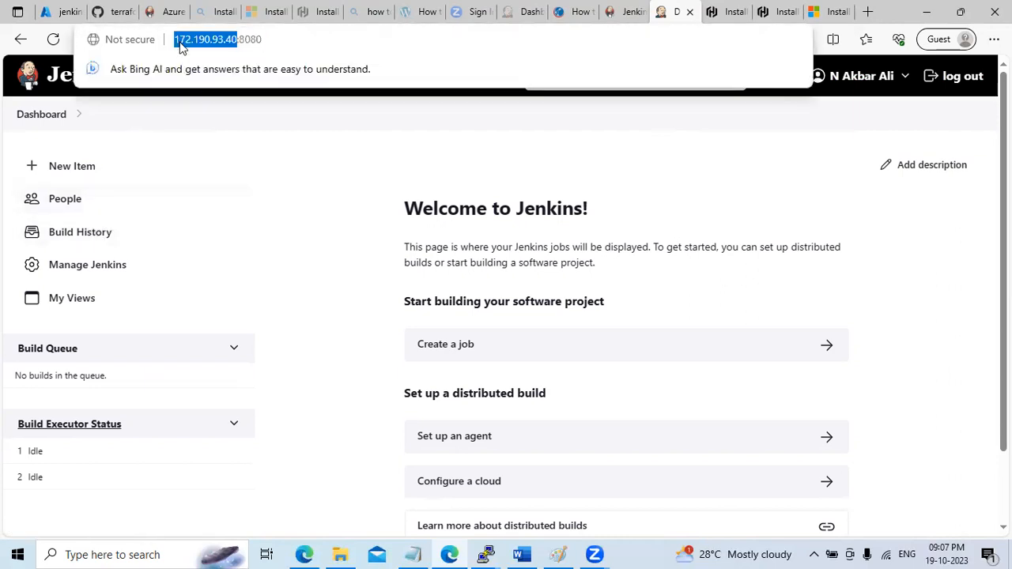
left_click(61, 14)
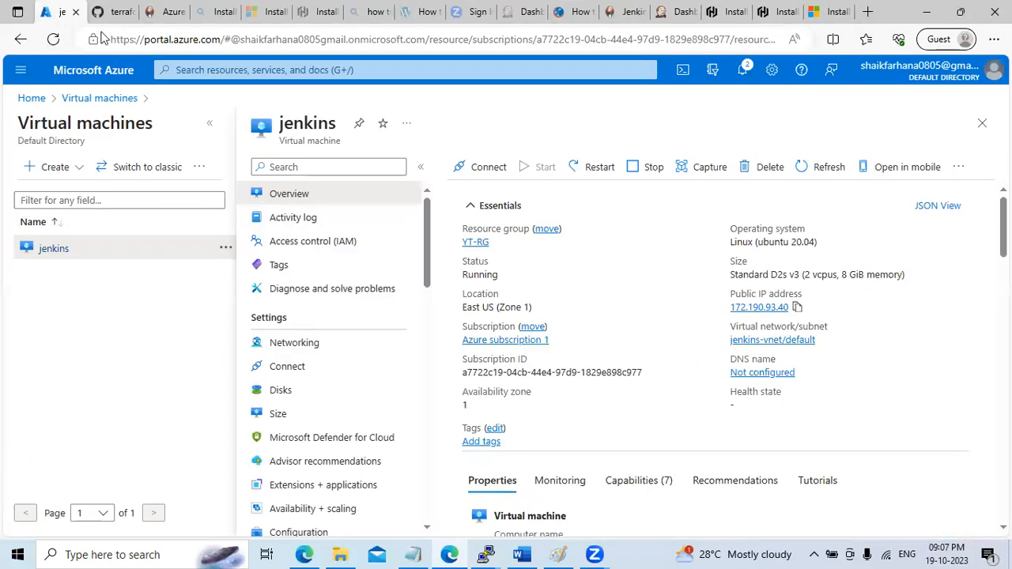
left_click(159, 21)
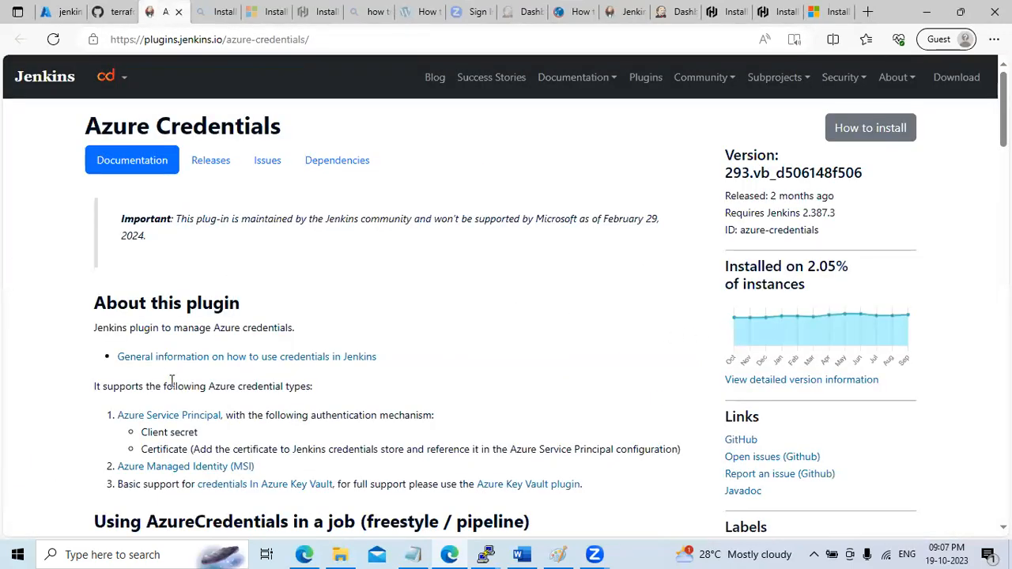
Restore Edge, switch to the Jenkins dashboard tab at 172.190.93.40:8080, and maximize the window
left_click(961, 12)
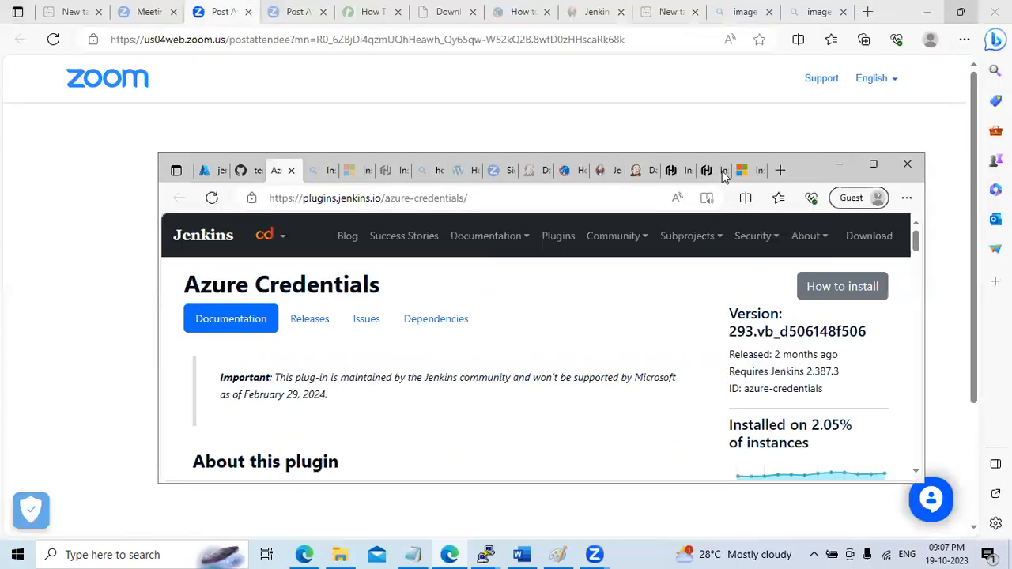
left_click(528, 171)
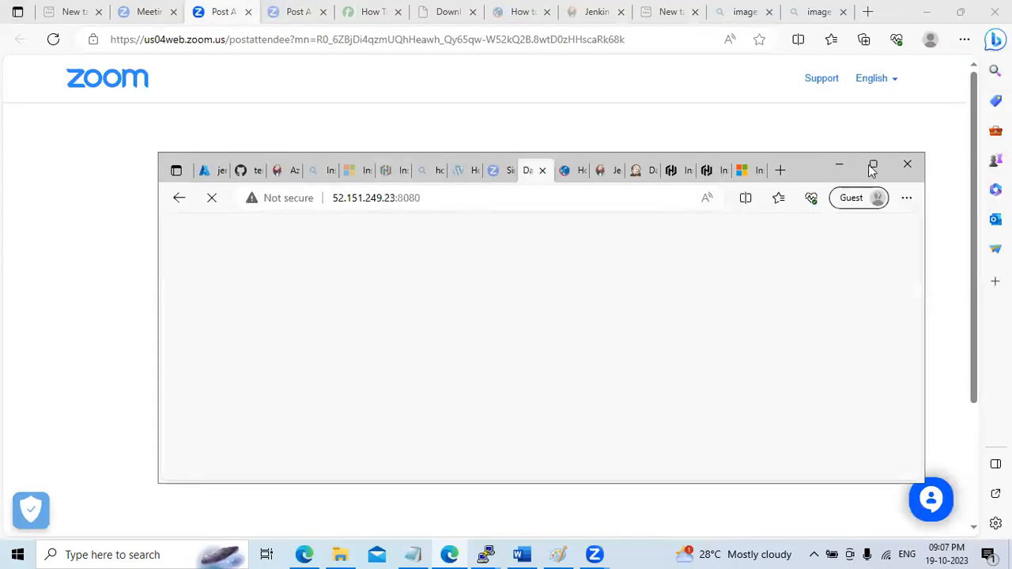
left_click(599, 173)
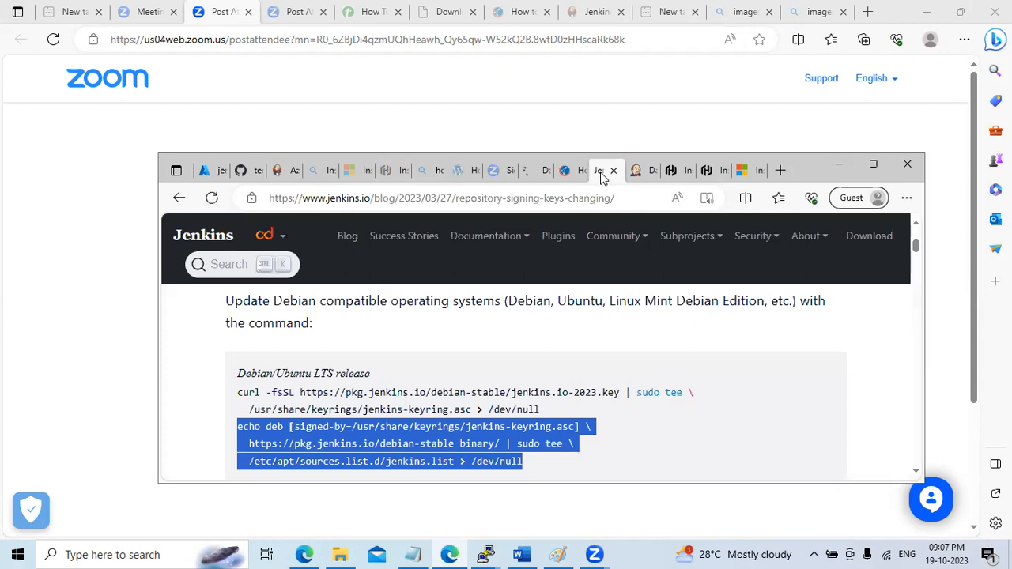
left_click(641, 172)
left_click(873, 166)
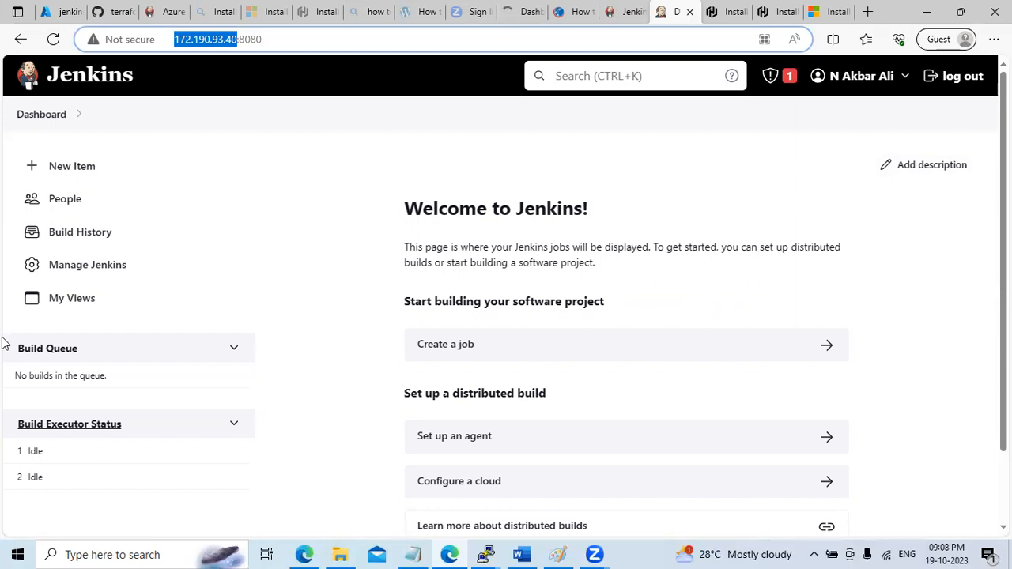
Confirm Git plugin 5.2.0 is installed by searching 'git' in Installed plugins, then open Available plugins
left_click(104, 267)
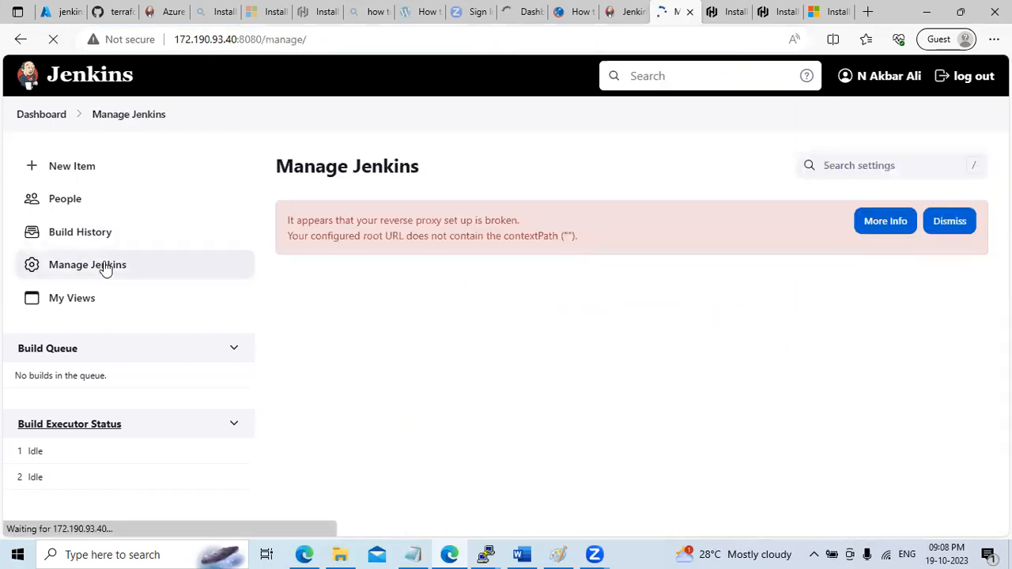
scroll(506, 316, "down", 3)
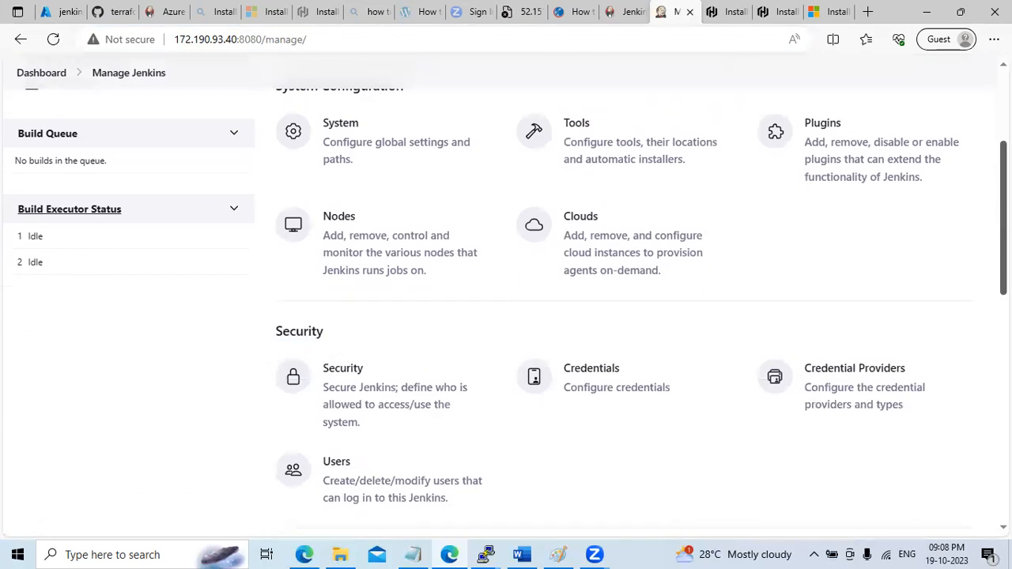
left_click(807, 134)
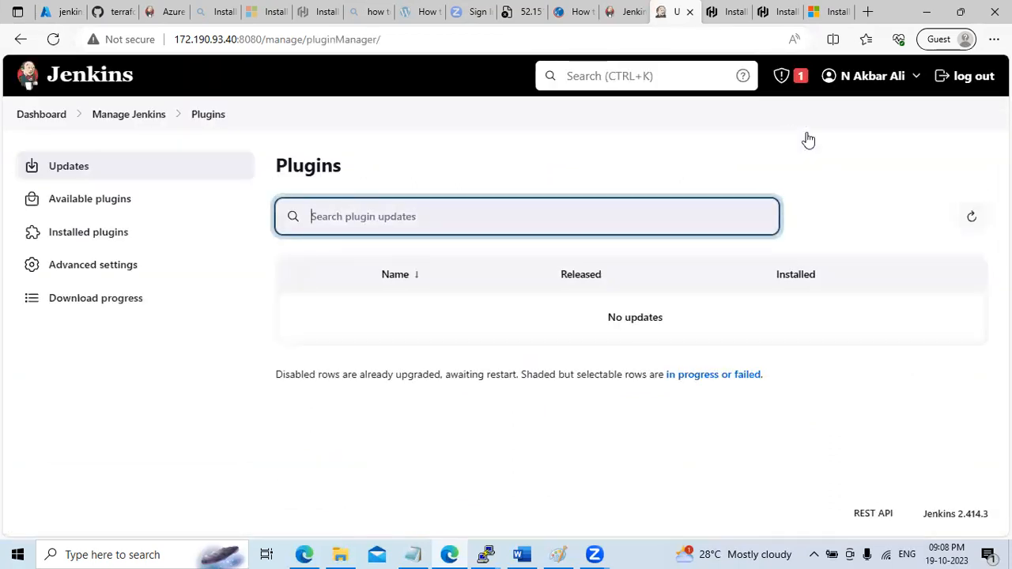
left_click(95, 237)
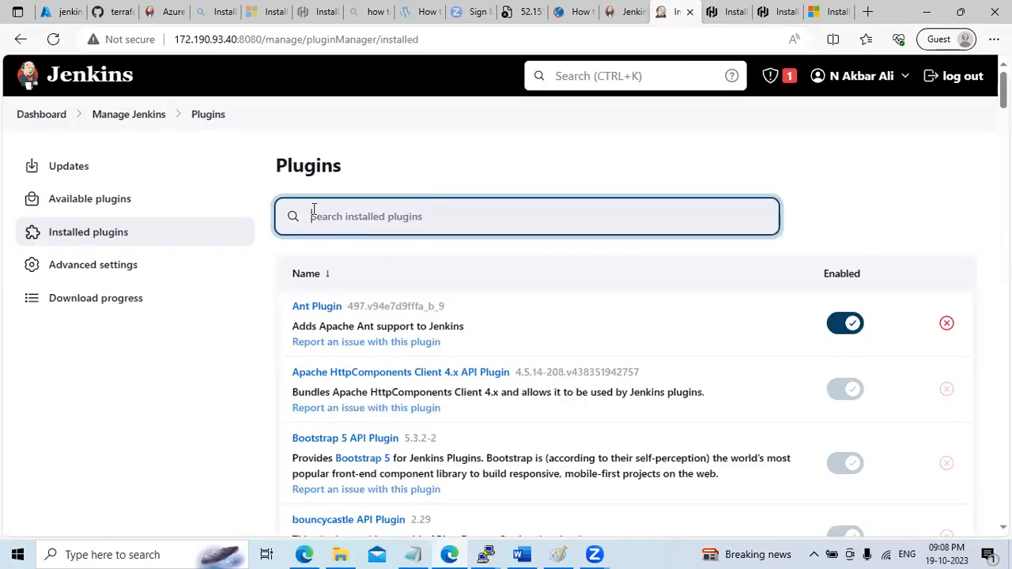
type("git")
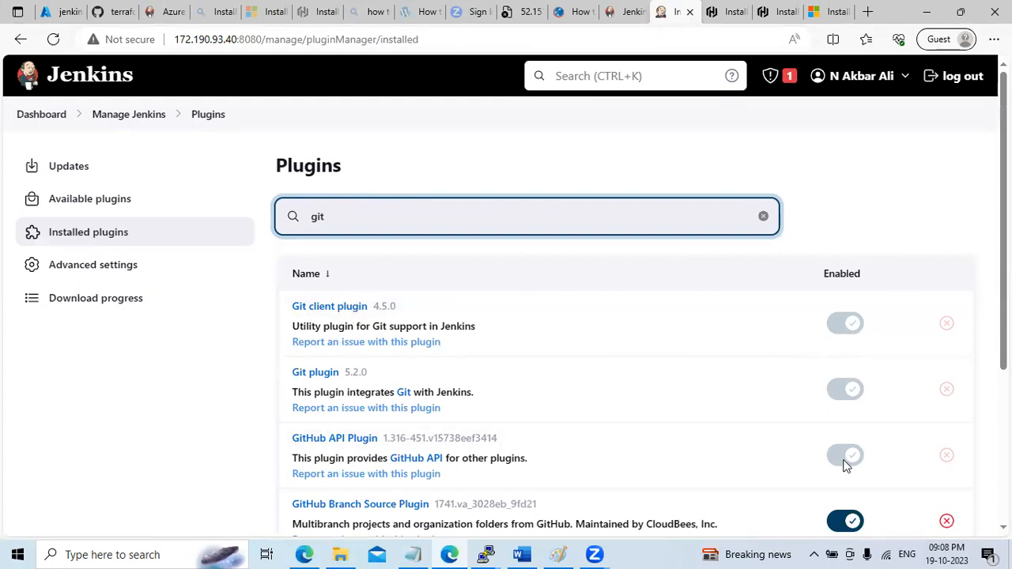
mouse_move(862, 362)
key("BackSpace")
key("BackSpace")
key("BackSpace")
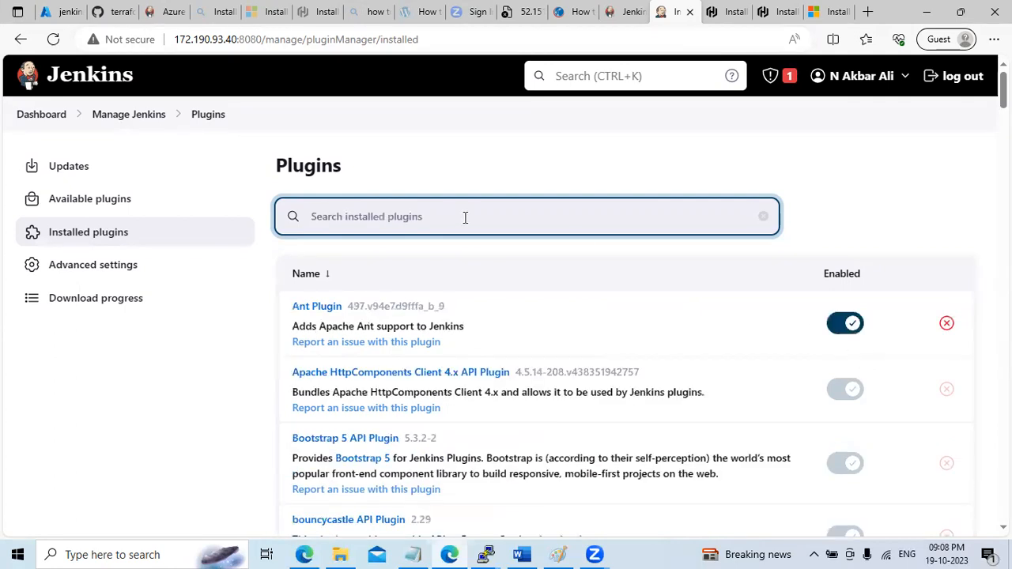
left_click(126, 208)
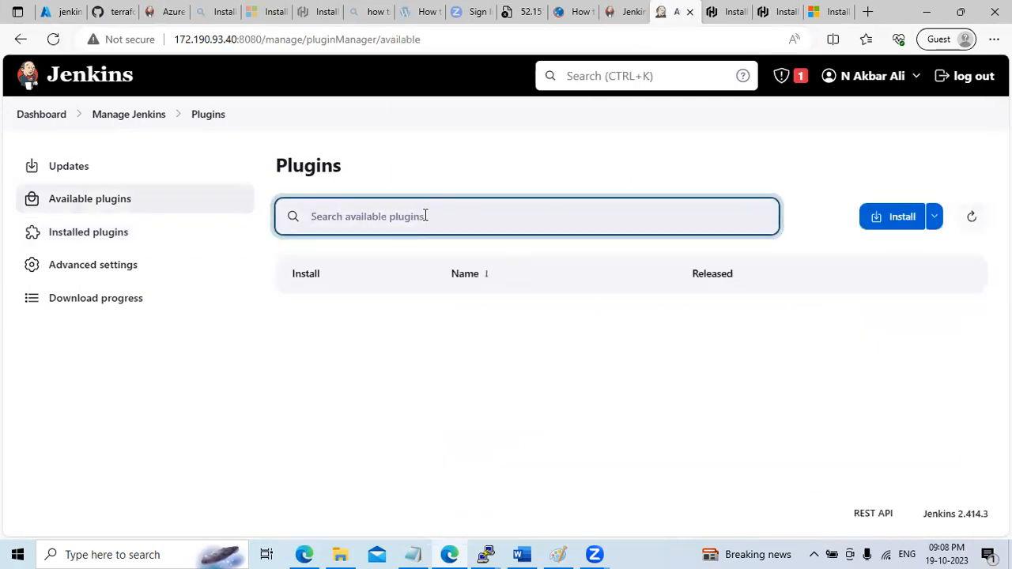
Search 'terraform', install the Terraform plugin 1.0.10, and return to Available plugins
type("terraform")
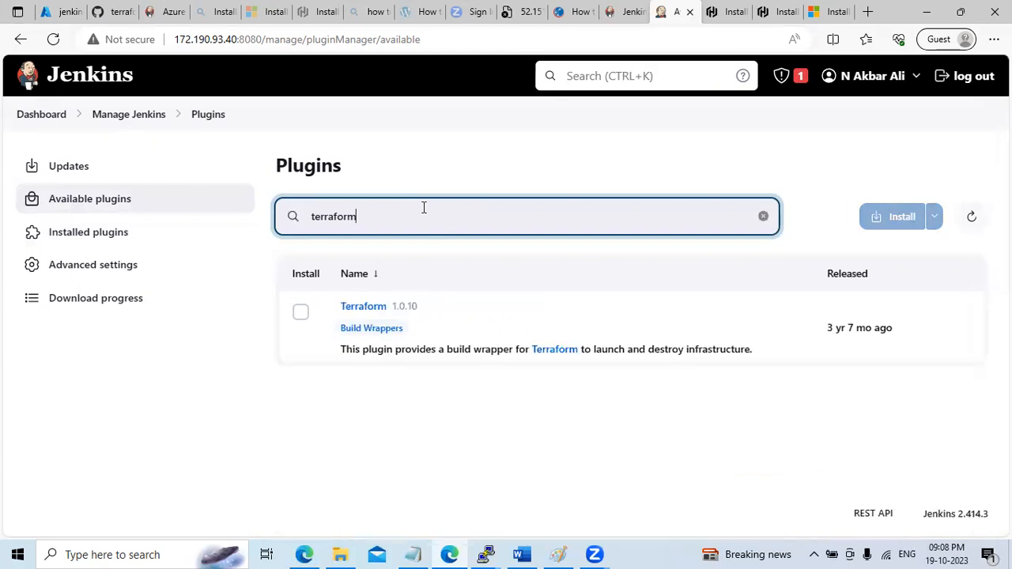
left_click(300, 312)
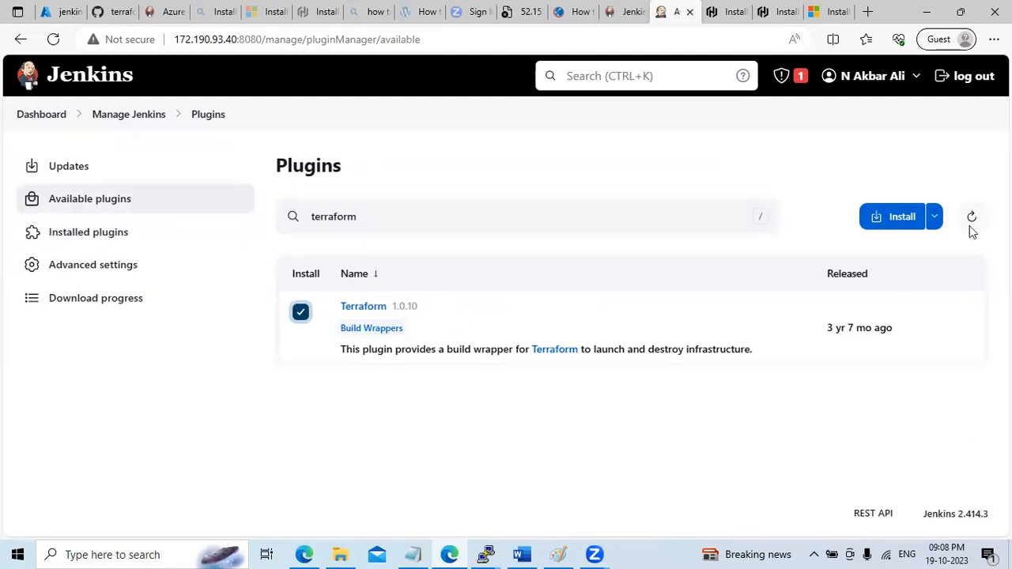
left_click(888, 220)
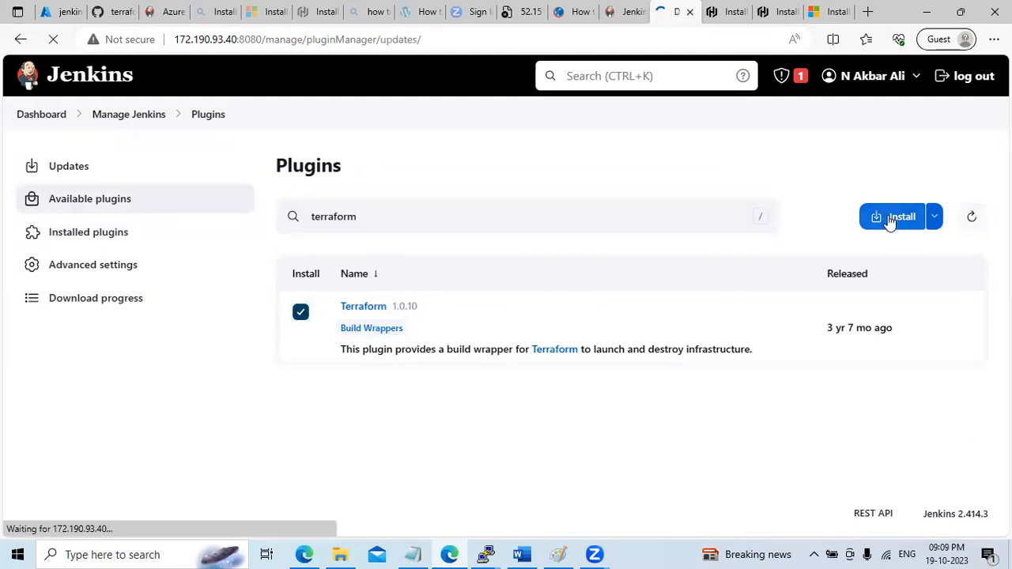
scroll(823, 438, "down", 20)
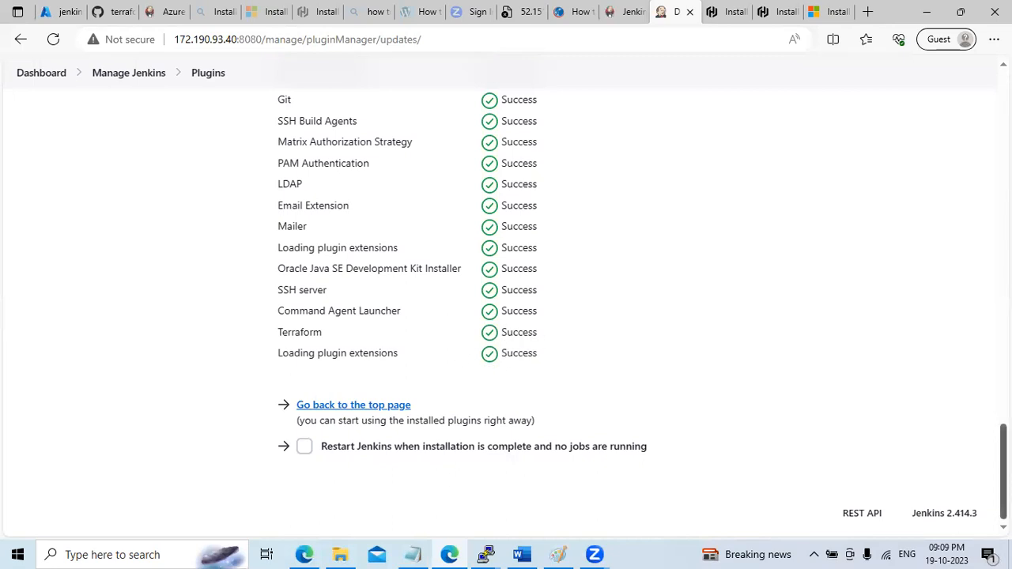
left_click(353, 405)
left_click(118, 199)
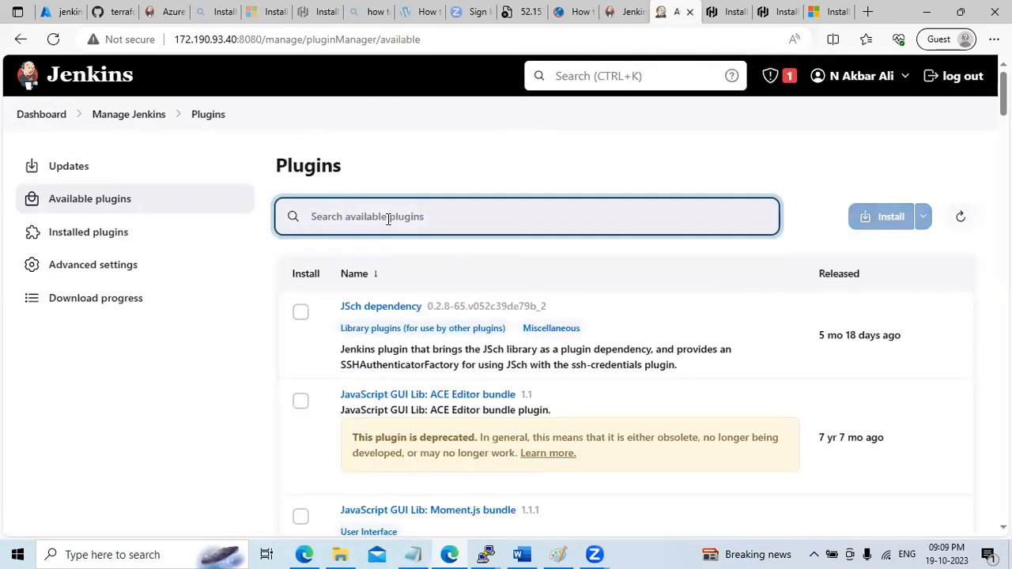
Begin an 'aure' plugin search and check the az wording in the Jenkins-Terraform-Azure-Demo notes
type("aure")
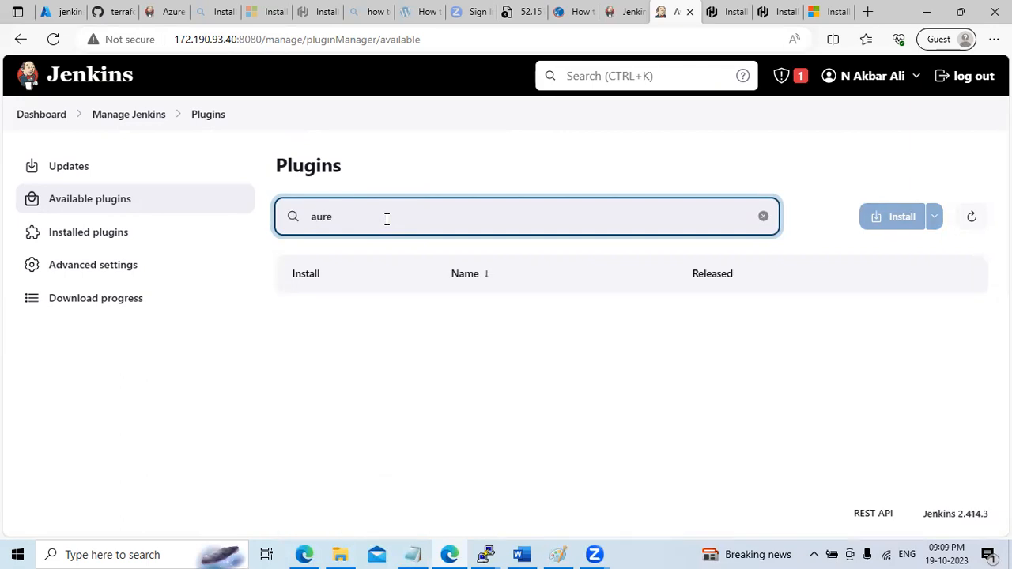
left_click(413, 554)
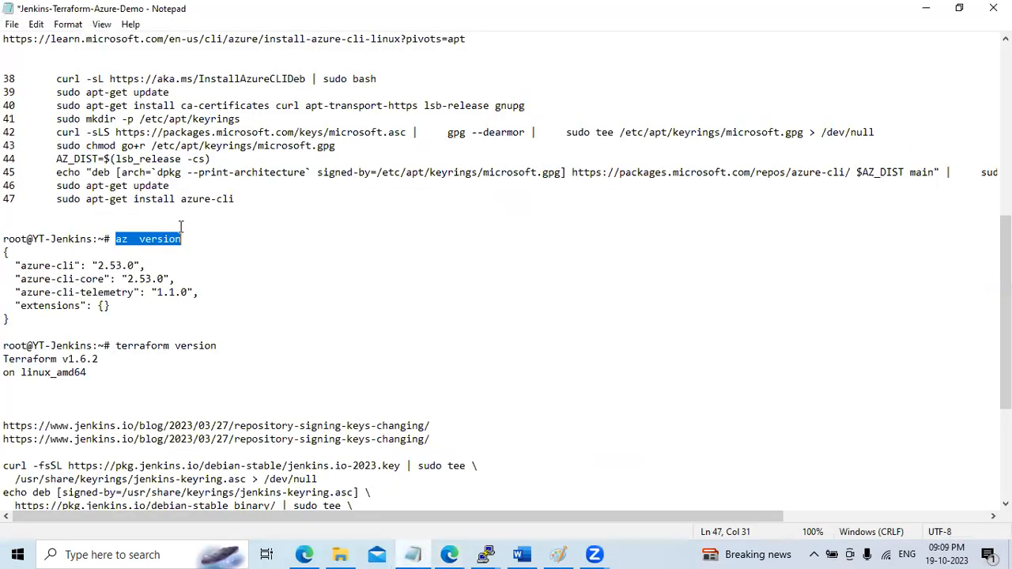
left_click(123, 239)
double_click(122, 239)
left_click(122, 238)
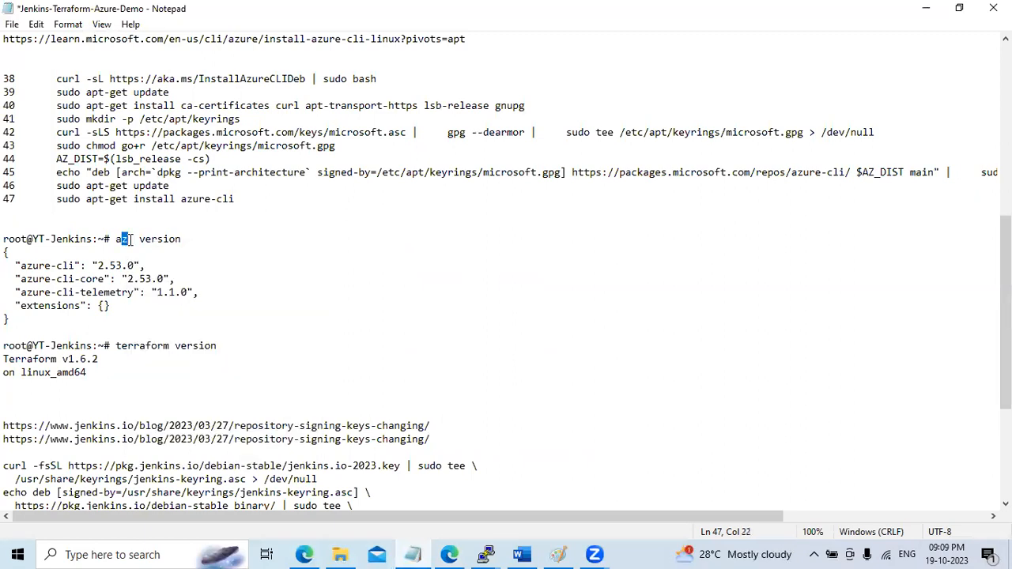
left_click(927, 8)
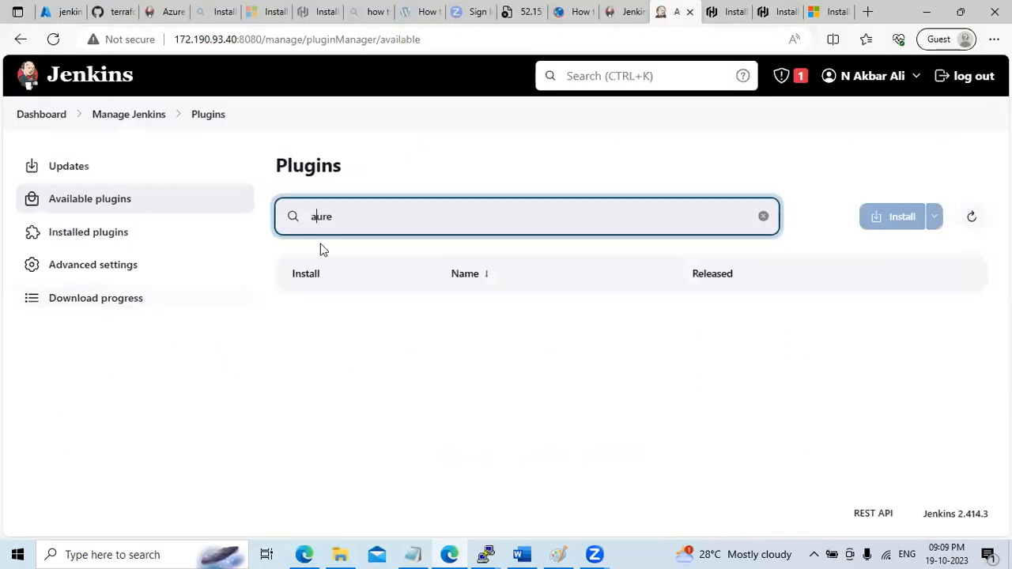
Search 'azure crede', install the Azure Credentials plugin, and return to Manage Jenkins
type("zure")
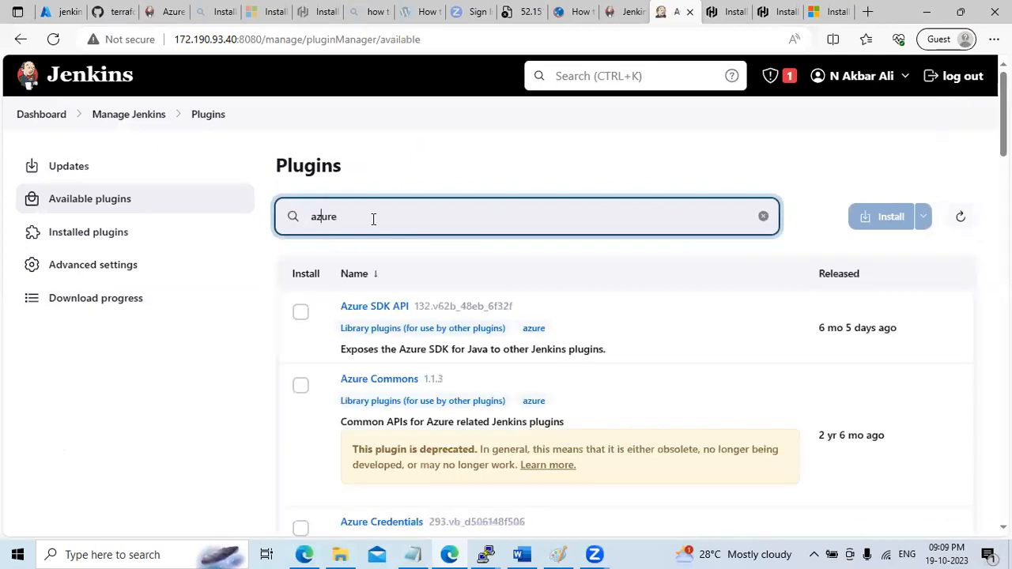
type(" crede")
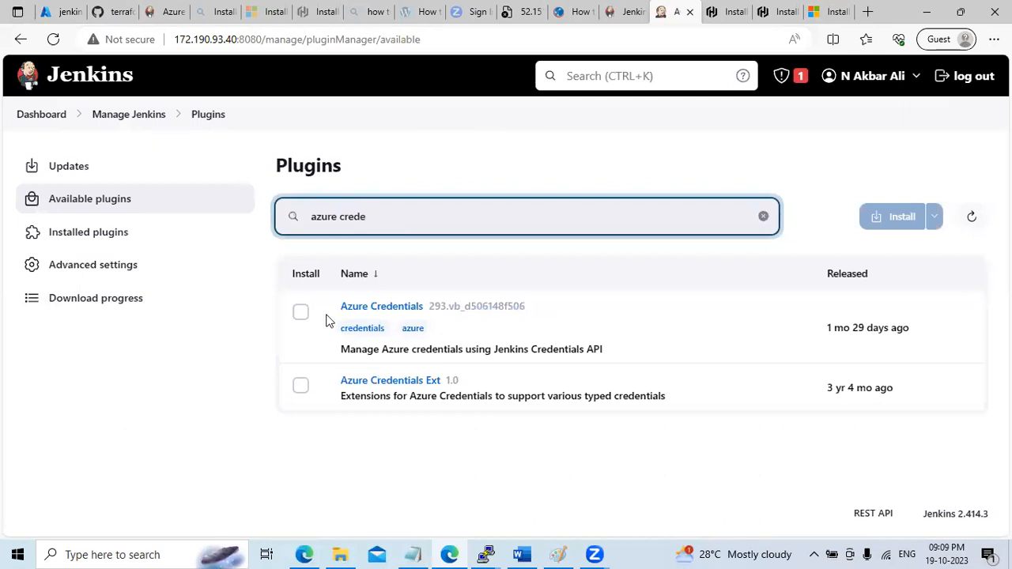
left_click(301, 313)
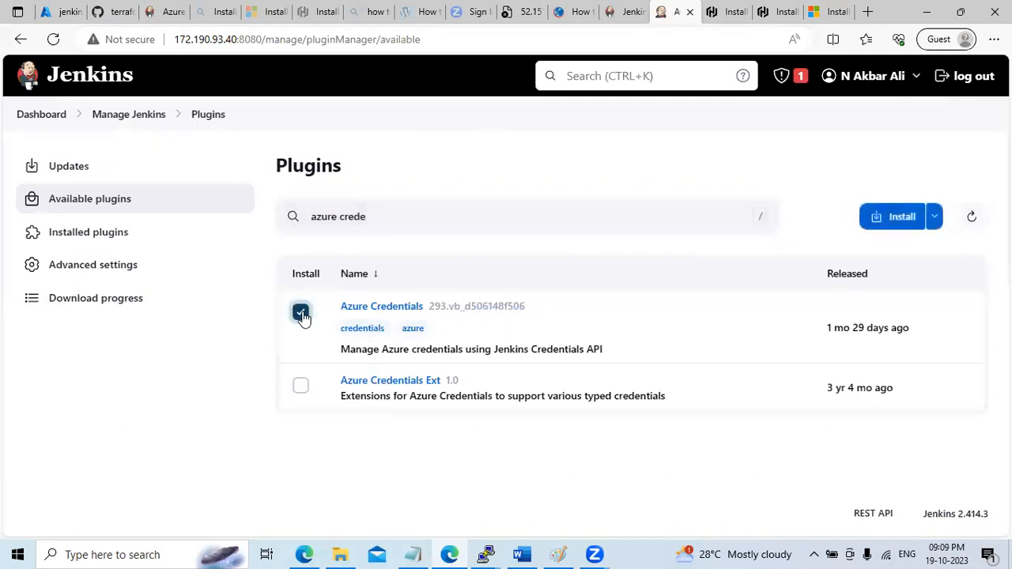
left_click(882, 218)
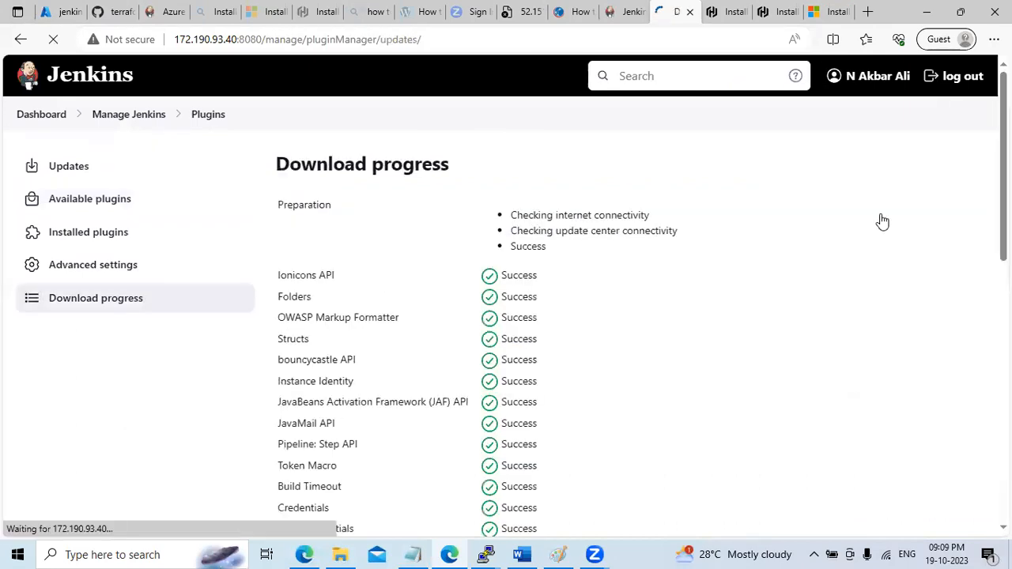
left_click_drag(1003, 119, 1003, 474)
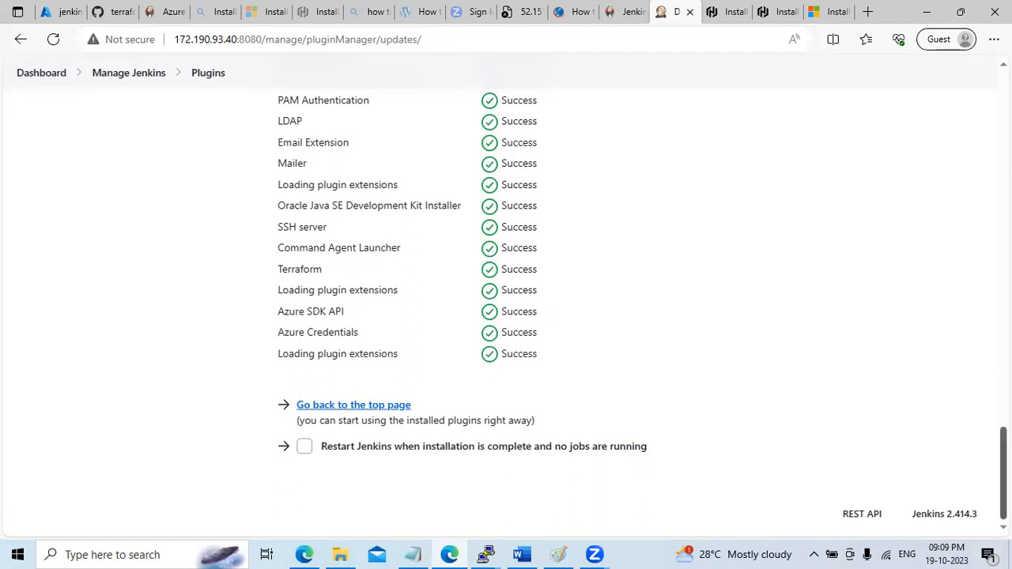
left_click_drag(1004, 473, 984, 55)
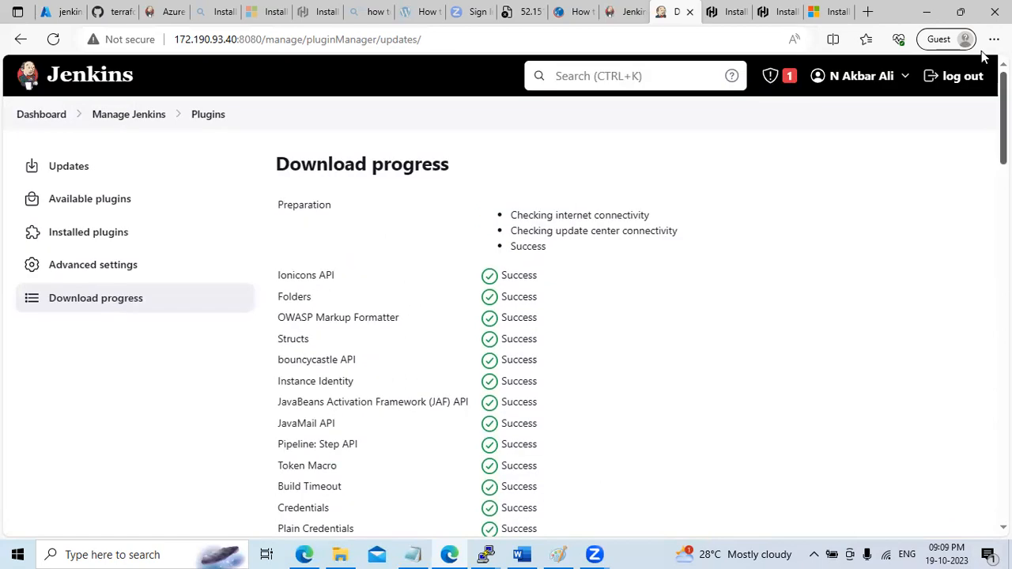
left_click(124, 120)
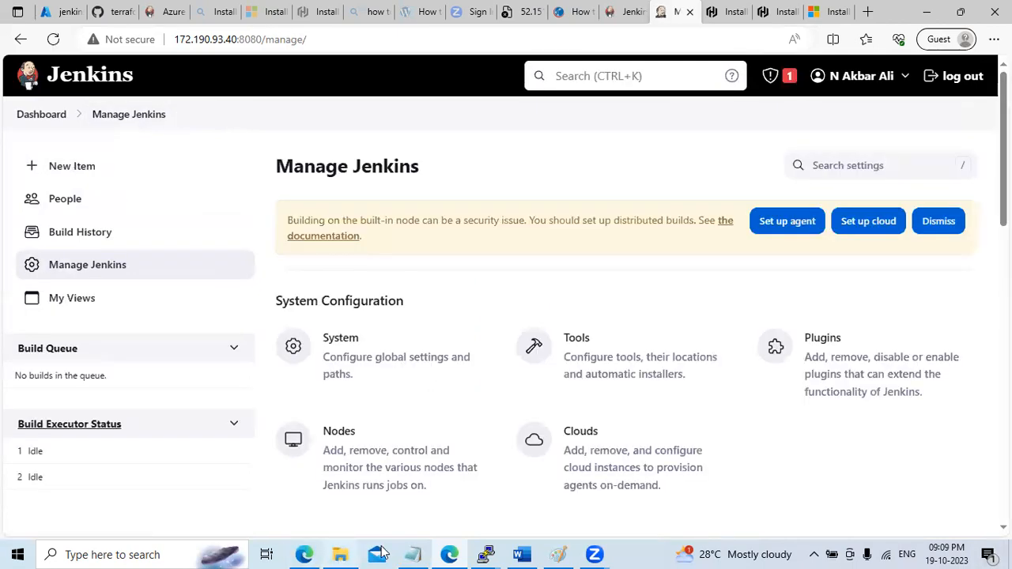
Append '- Terraform and azure credentials' to the Install plugins line in Notepad, then minimize it
left_click(413, 554)
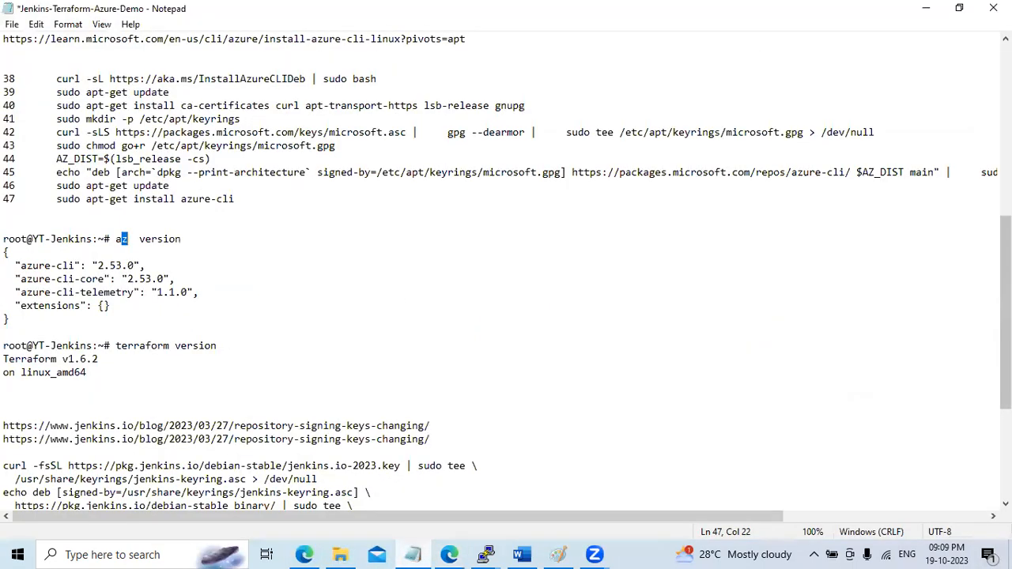
scroll(677, 168, "up", 9)
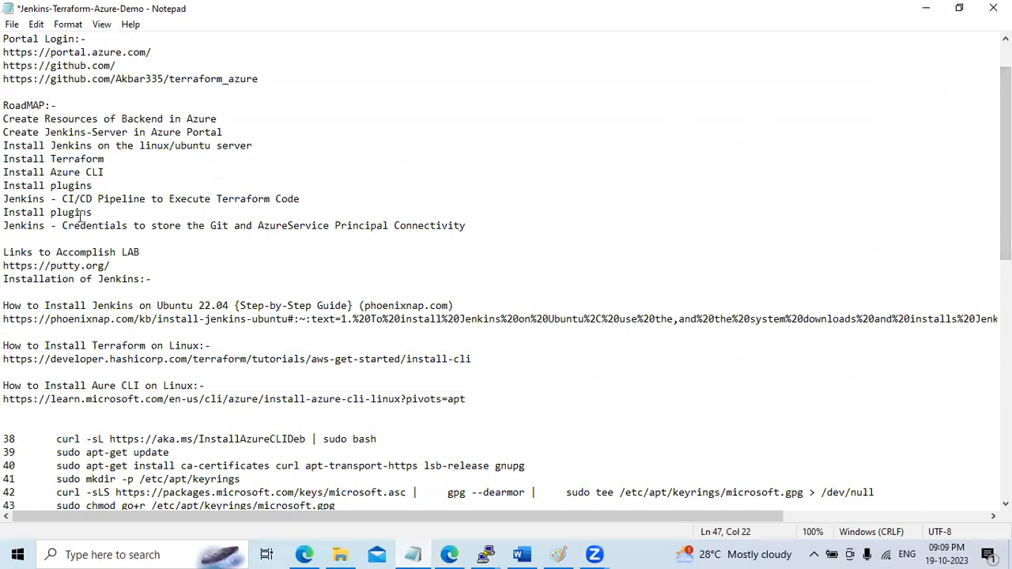
left_click_drag(4, 174, 121, 180)
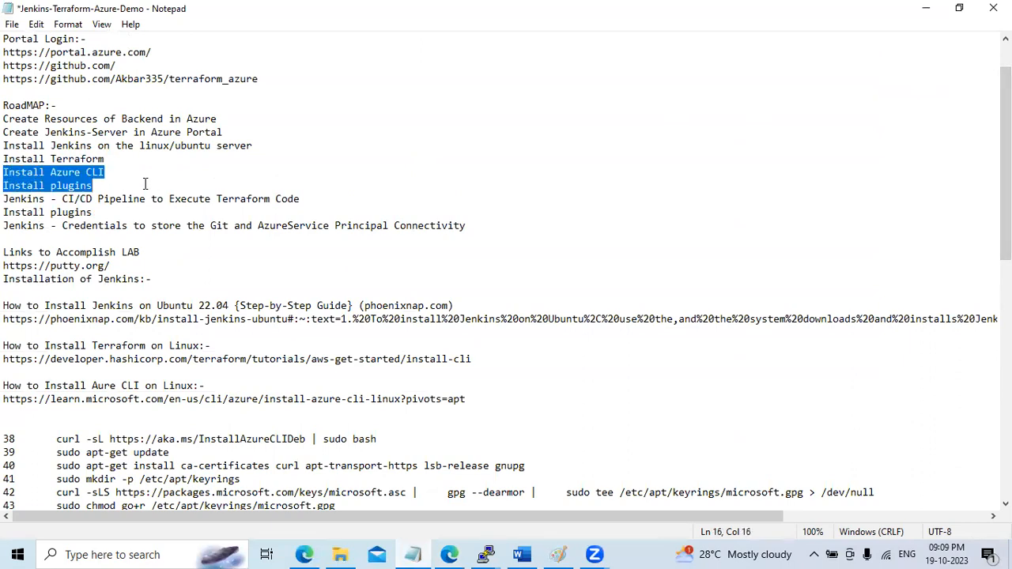
left_click(151, 181)
type("- Terra")
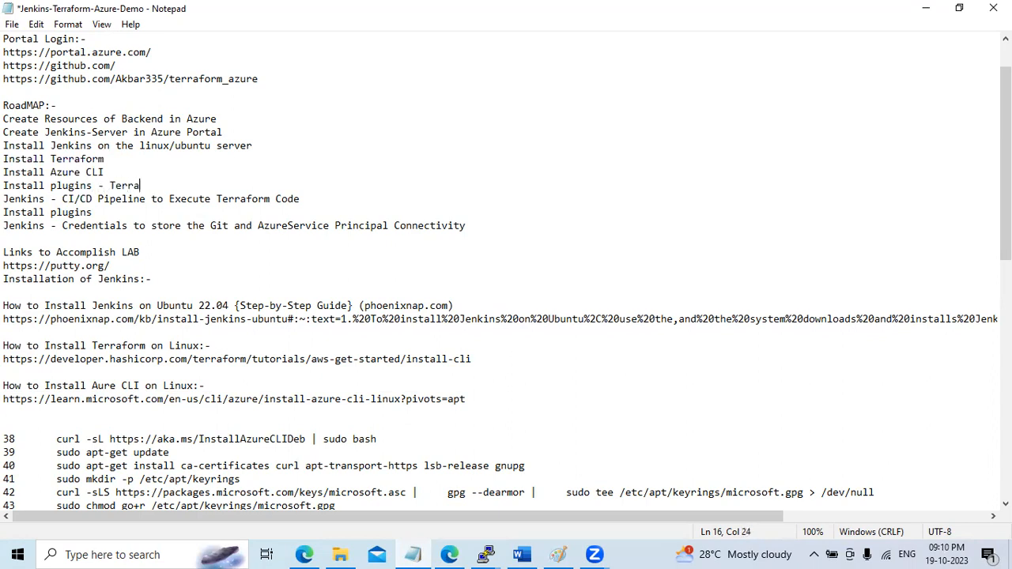
type("form and")
left_click(151, 183)
type("r")
key("BackSpace")
left_click(221, 185)
type("a")
type("zure ")
type("crede")
type("nti")
key("BackSpace")
type("ials")
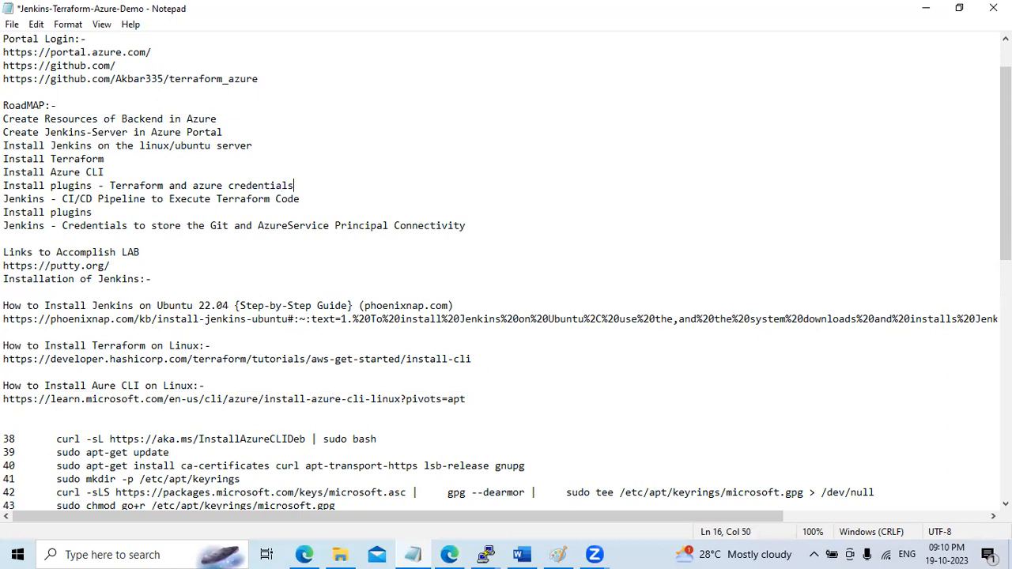
left_click(926, 8)
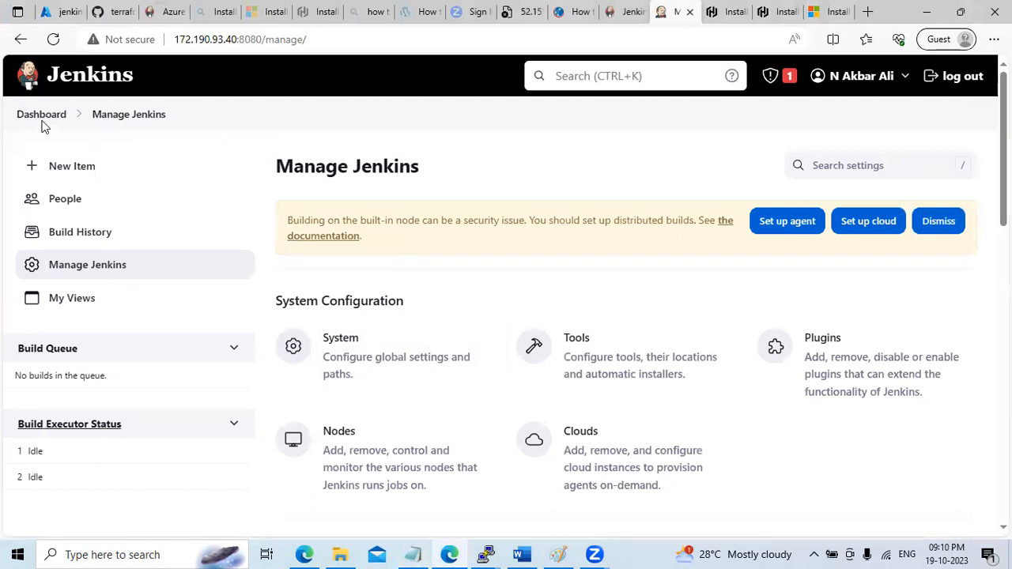
Navigate Manage Jenkins > Credentials > System > Global credentials (unrestricted)
left_click(84, 266)
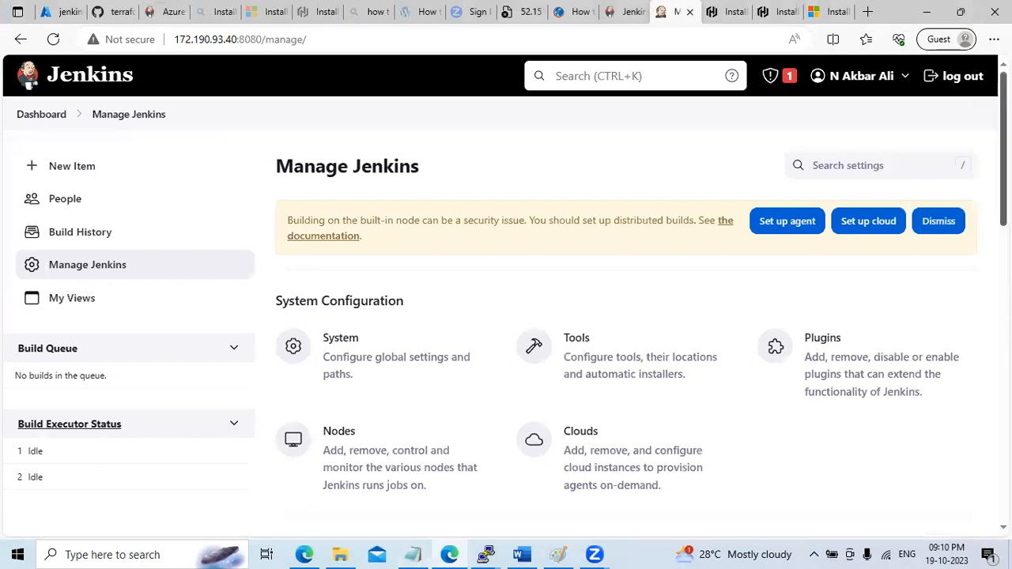
scroll(480, 264, "down", 4)
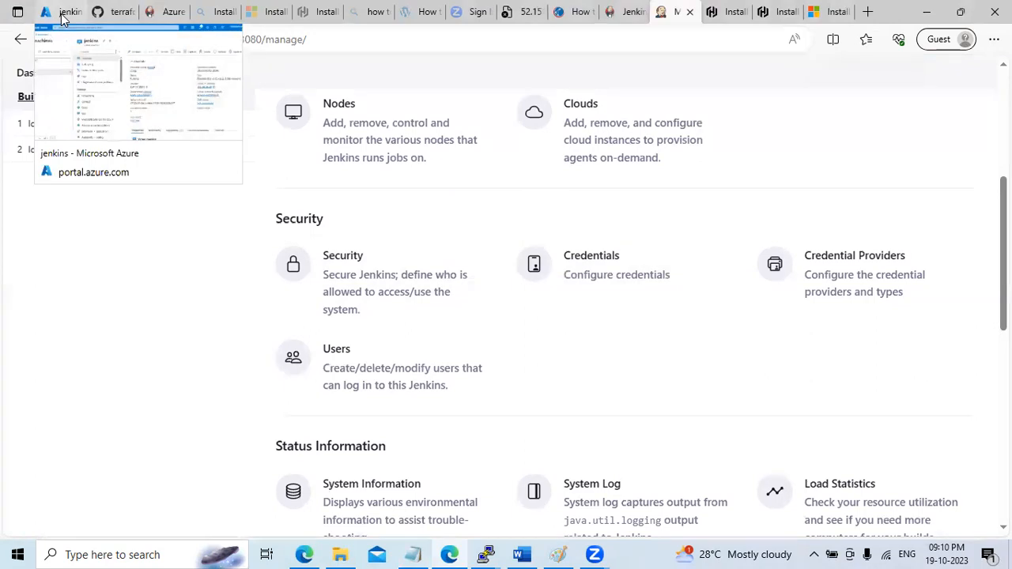
left_click(578, 265)
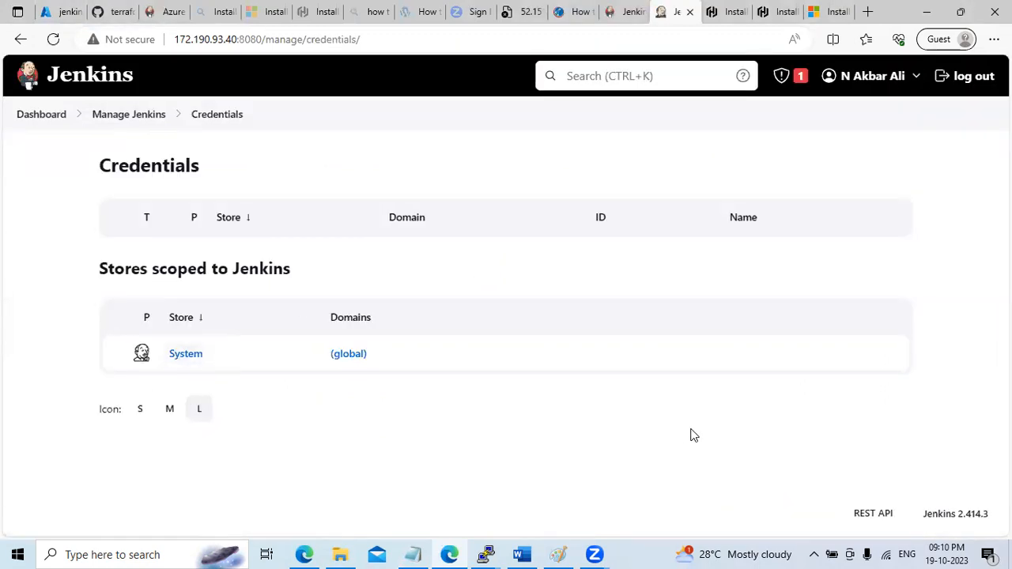
left_click(194, 354)
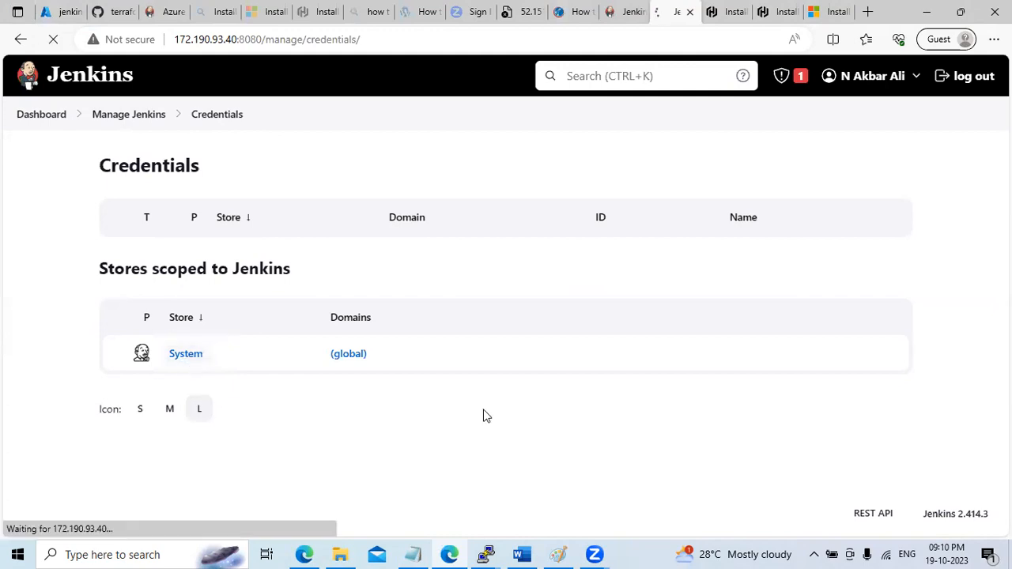
left_click(215, 263)
Add a new credential, keeping Global scope and choosing the GitHub App kind
left_click(871, 173)
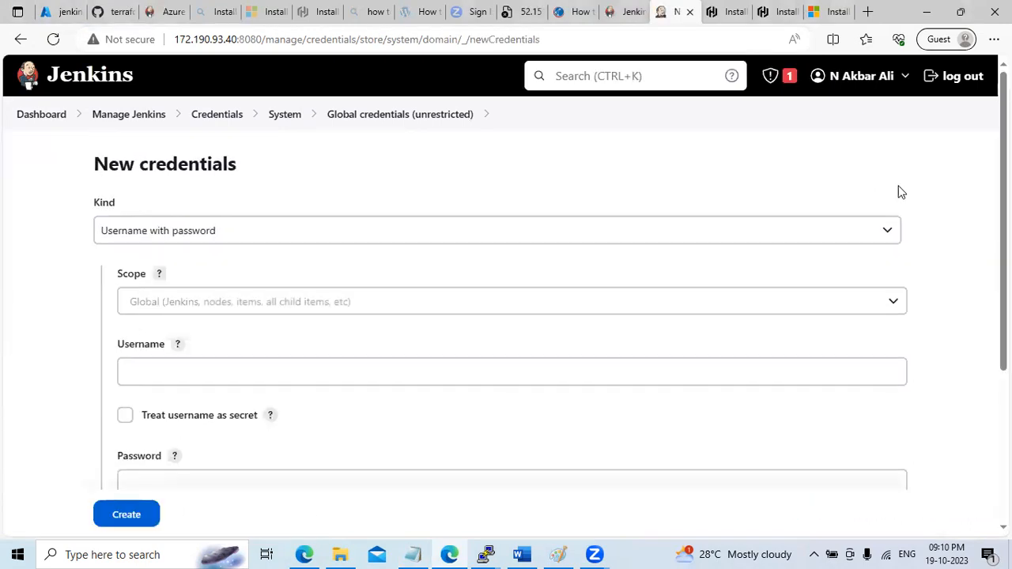
scroll(506, 317, "down", 1)
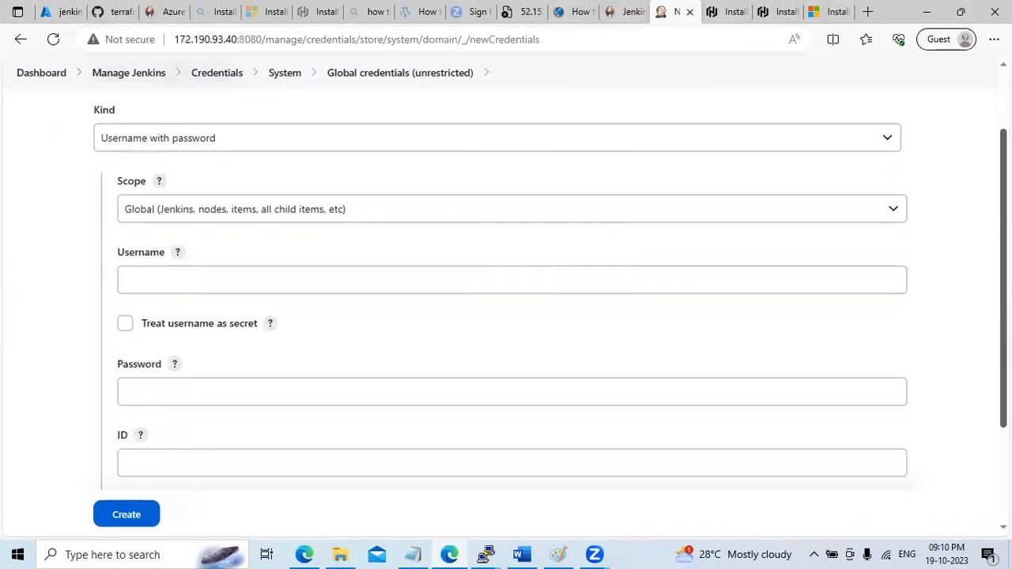
left_click(292, 207)
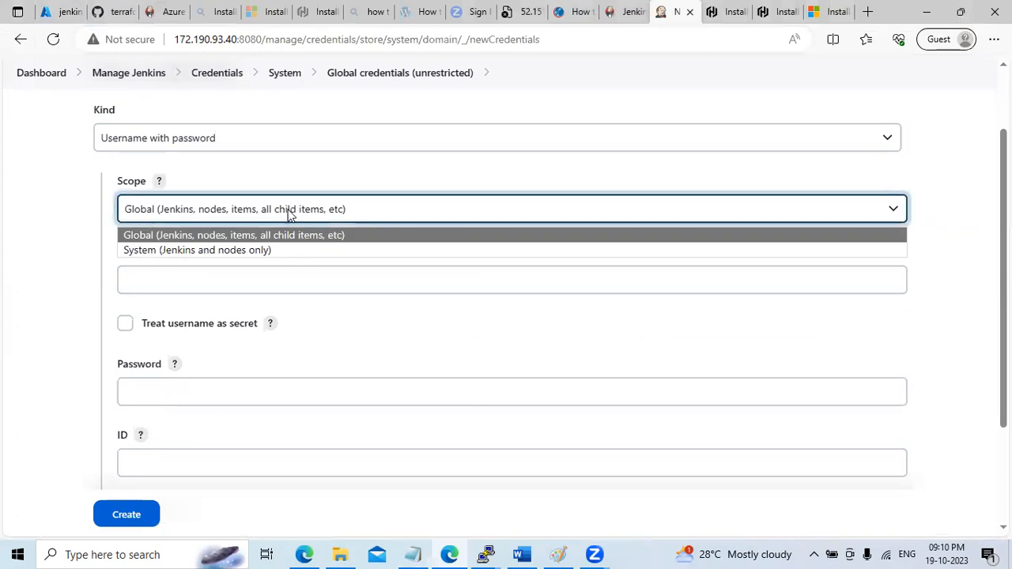
left_click(408, 191)
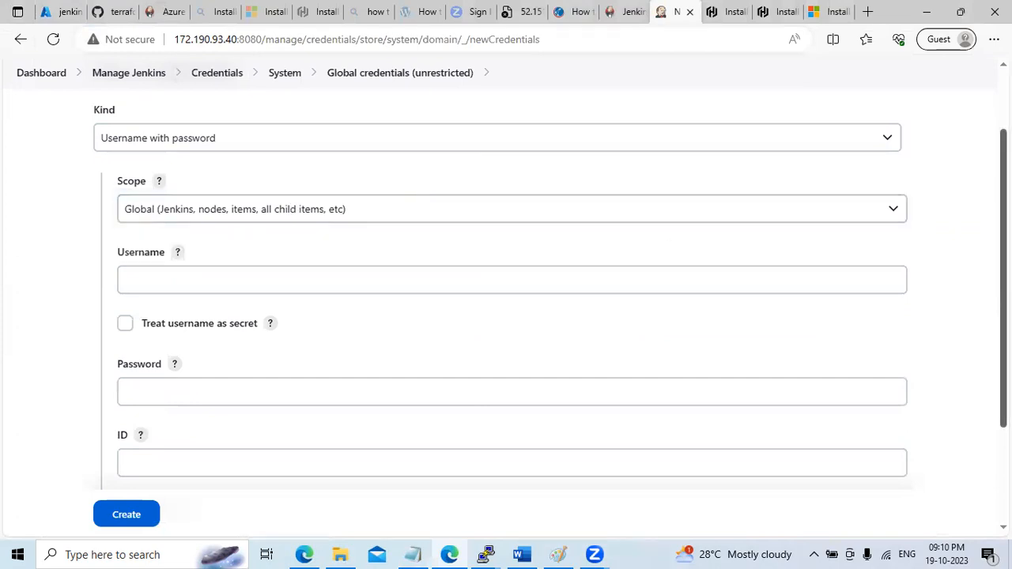
scroll(506, 316, "down", 2)
scroll(506, 316, "up", 3)
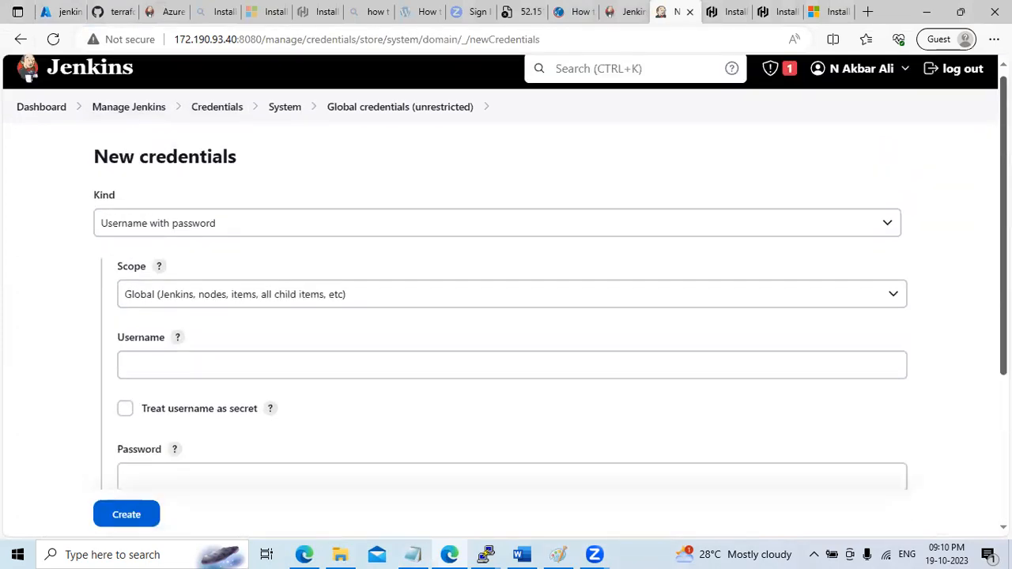
left_click(474, 223)
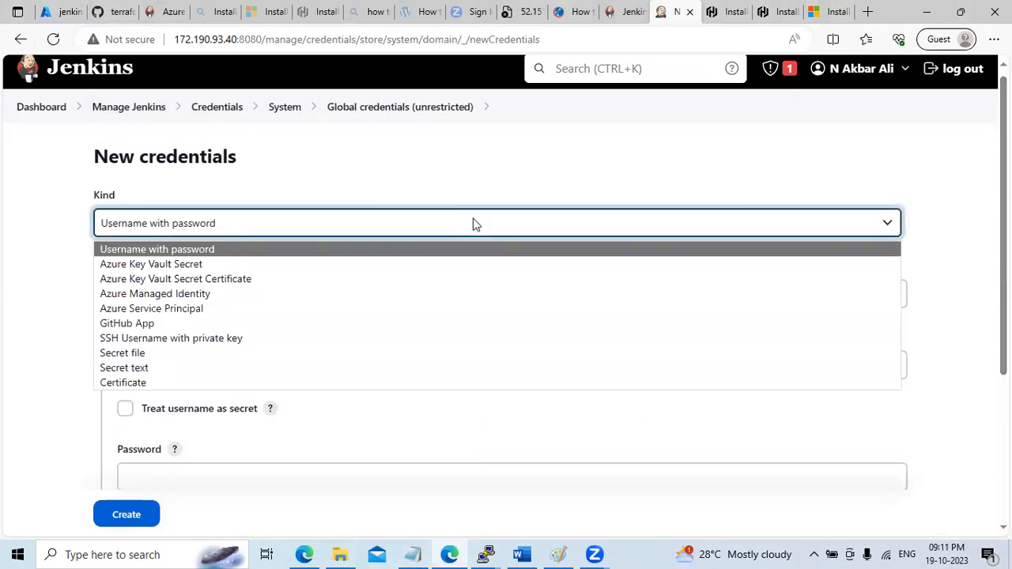
left_click(286, 326)
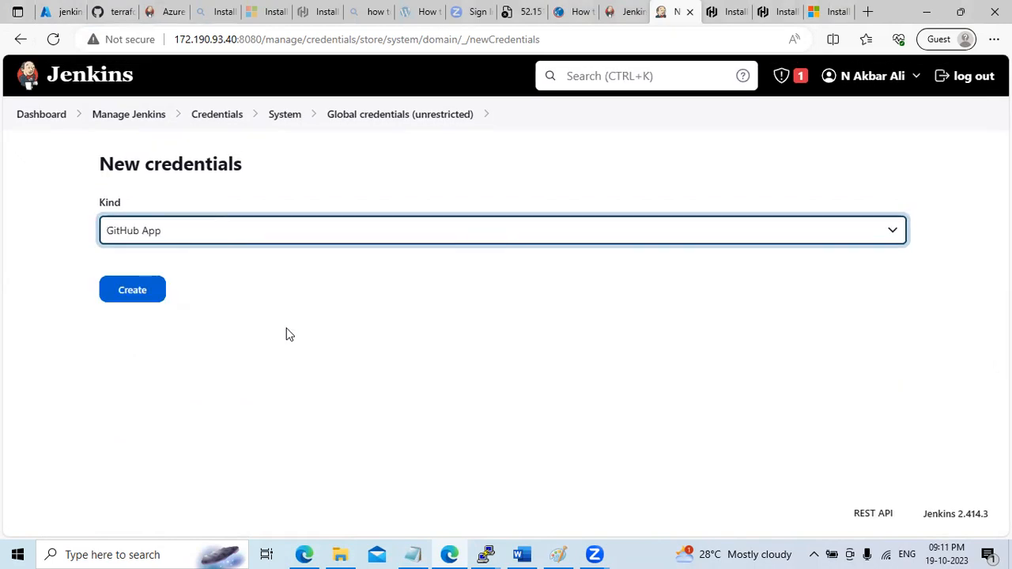
left_click(183, 307)
Enter ID GIT-Credentials and description 'To Store Git Credentials', keeping the GitHub App kind
type("GIT")
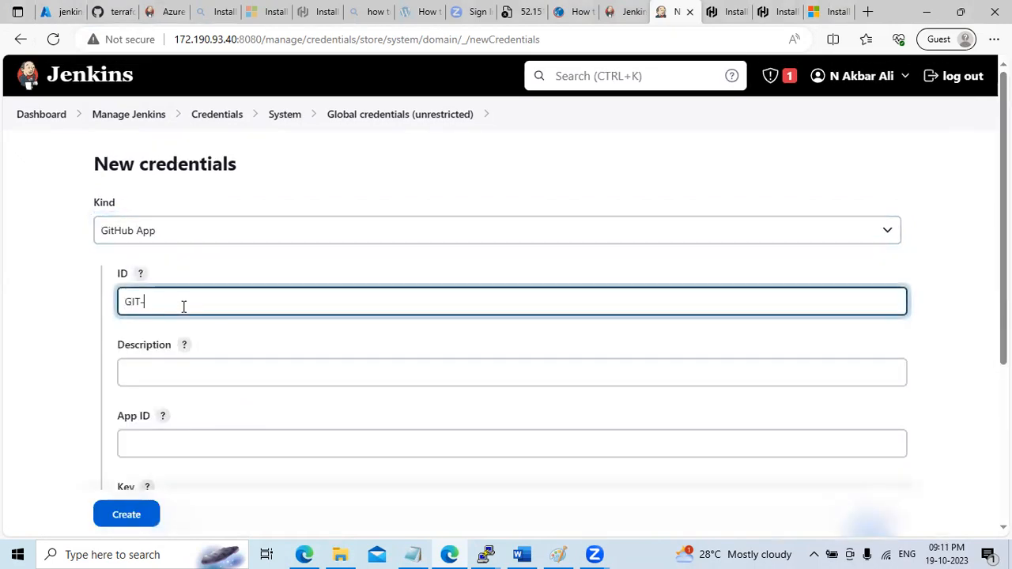
type("-Credentials")
left_click(178, 368)
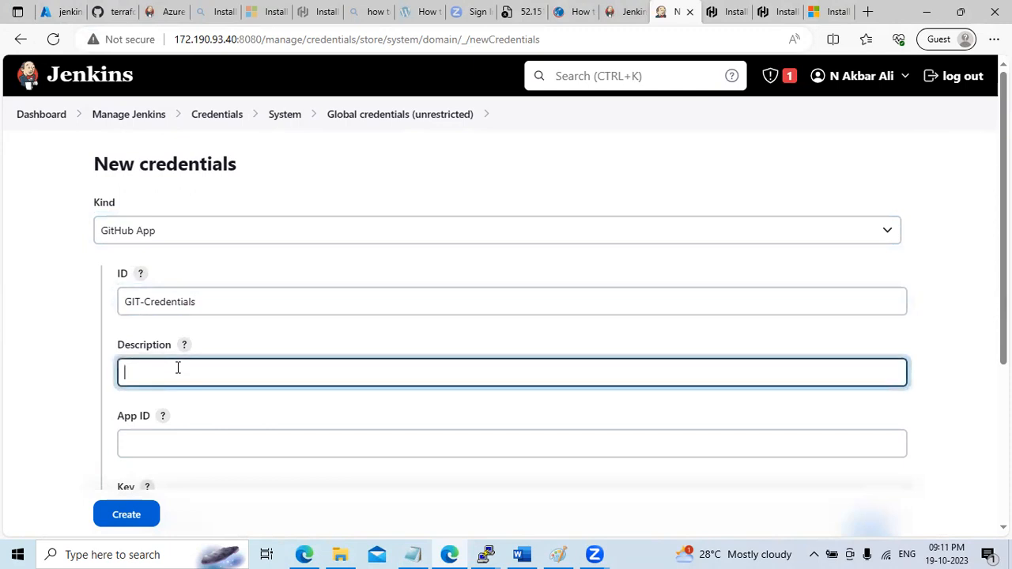
type("To Store Git Credential")
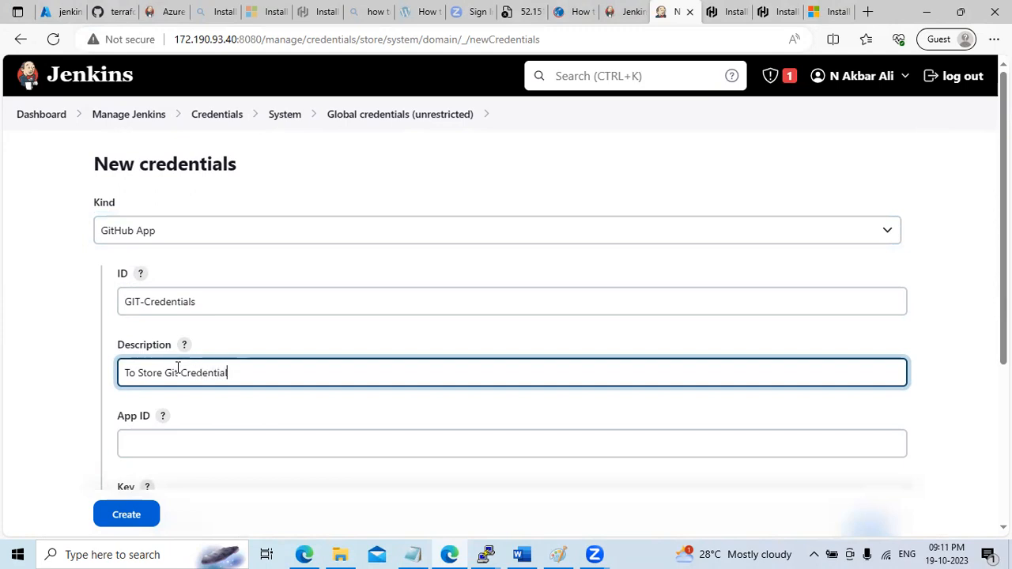
type("s")
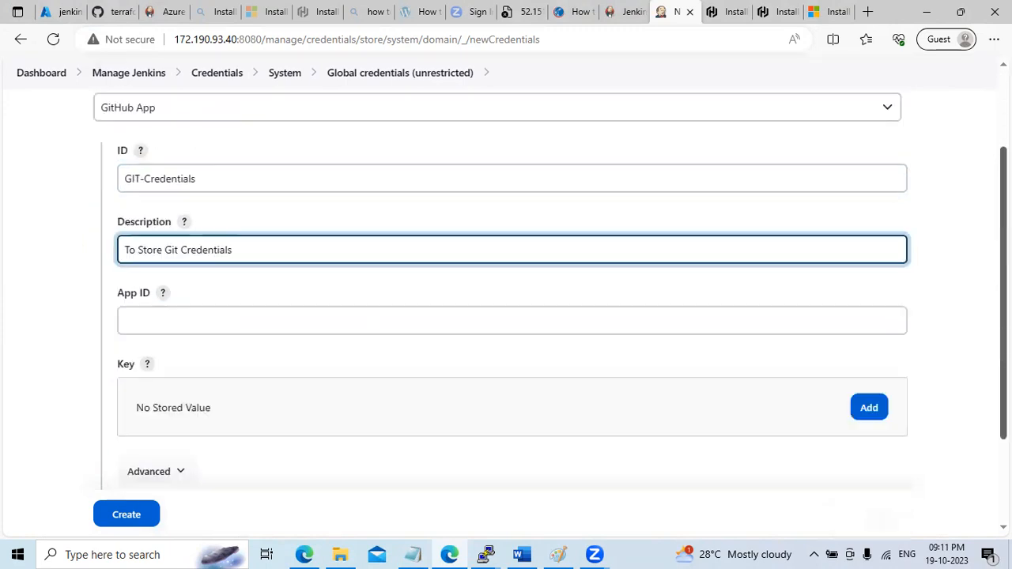
scroll(1002, 340, "down", 2)
left_click(280, 314)
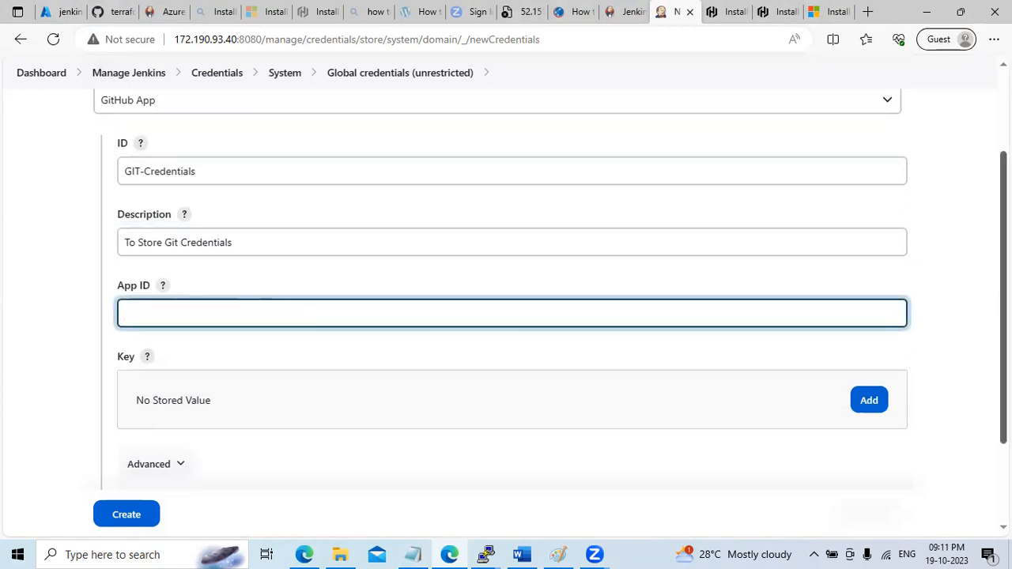
scroll(280, 314, "down", 2)
scroll(506, 300, "up", 4)
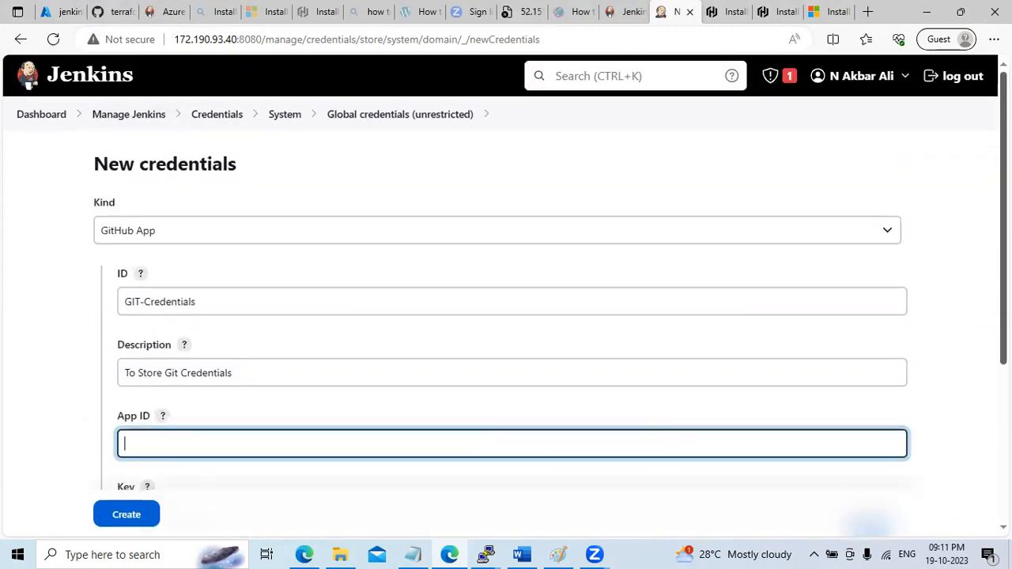
left_click(335, 229)
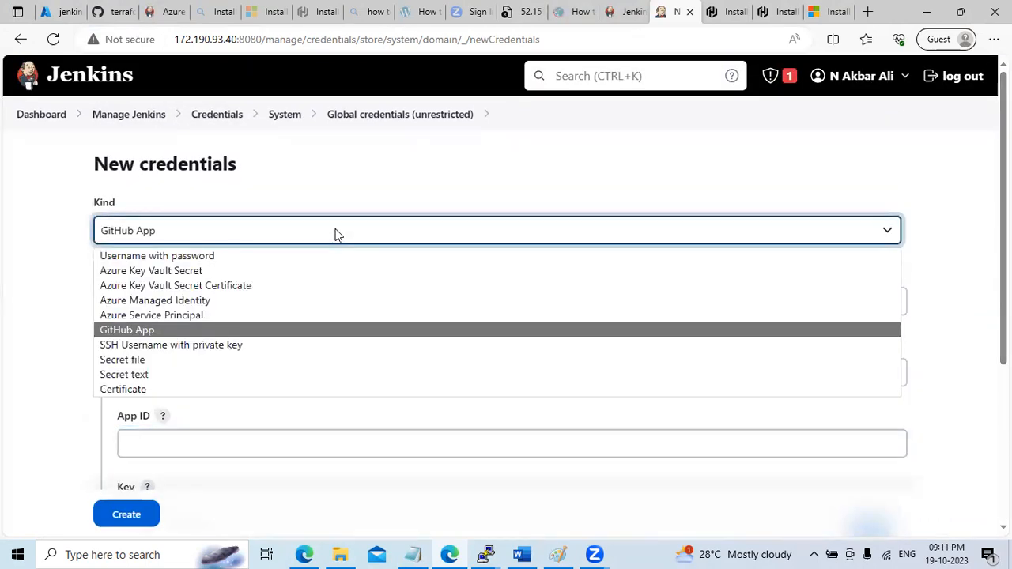
left_click(305, 329)
Enter the account e-mail as the App ID and open the private key entry box
scroll(182, 293, "down", 2)
left_click(185, 303)
type("am")
key("BackSpace")
key("BackSpace")
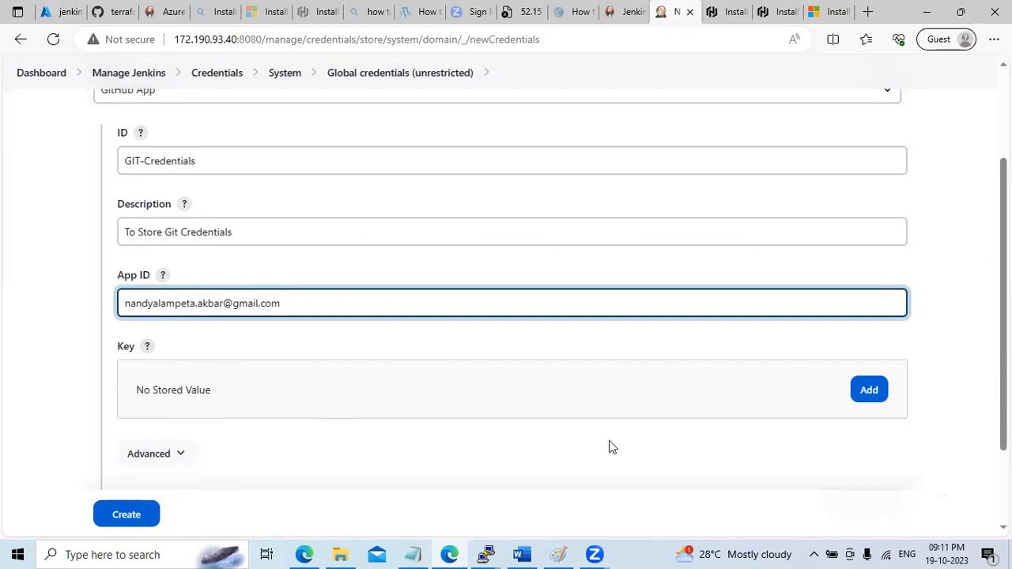
left_click(869, 390)
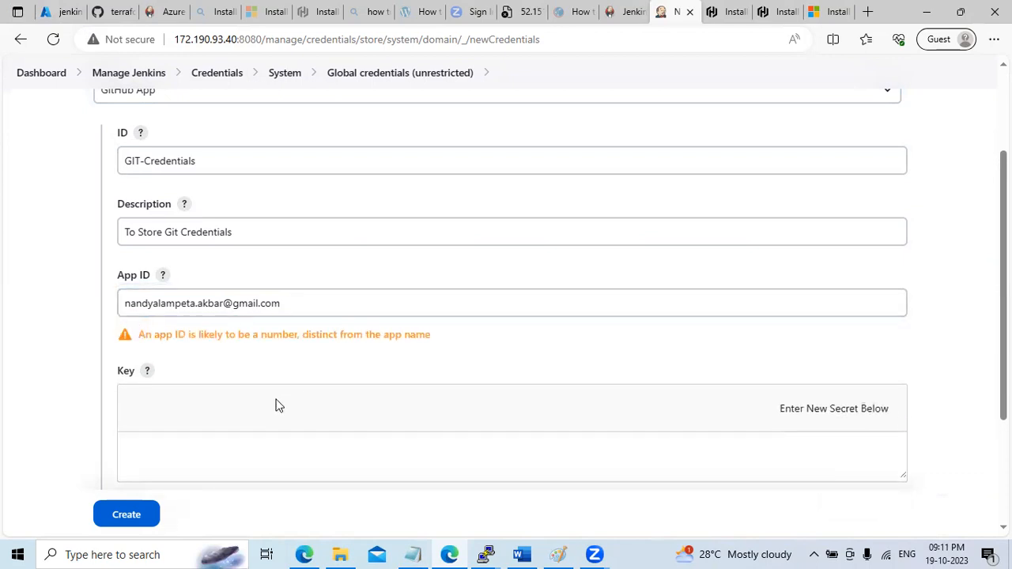
left_click(324, 442)
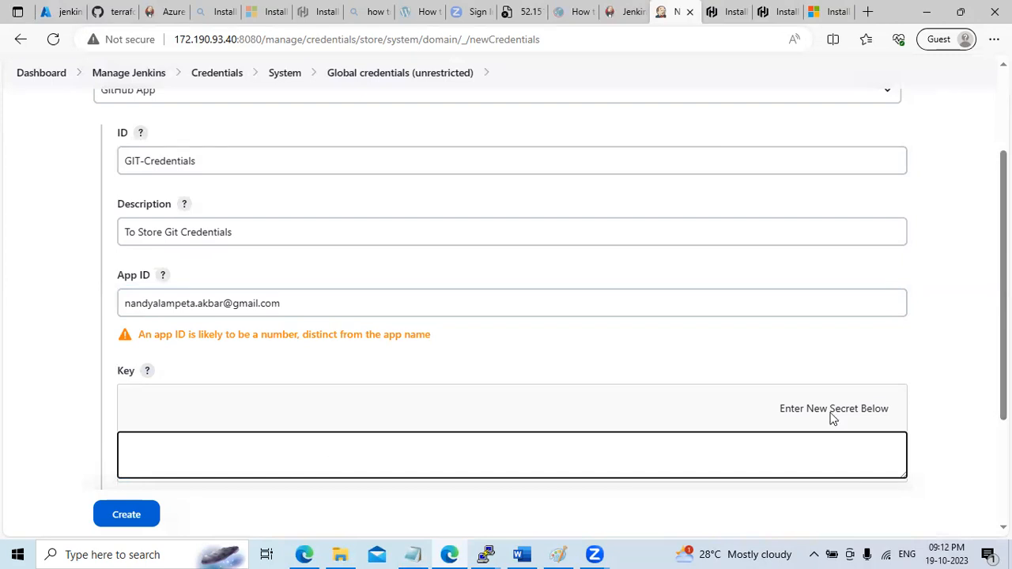
scroll(833, 417, "down", 2)
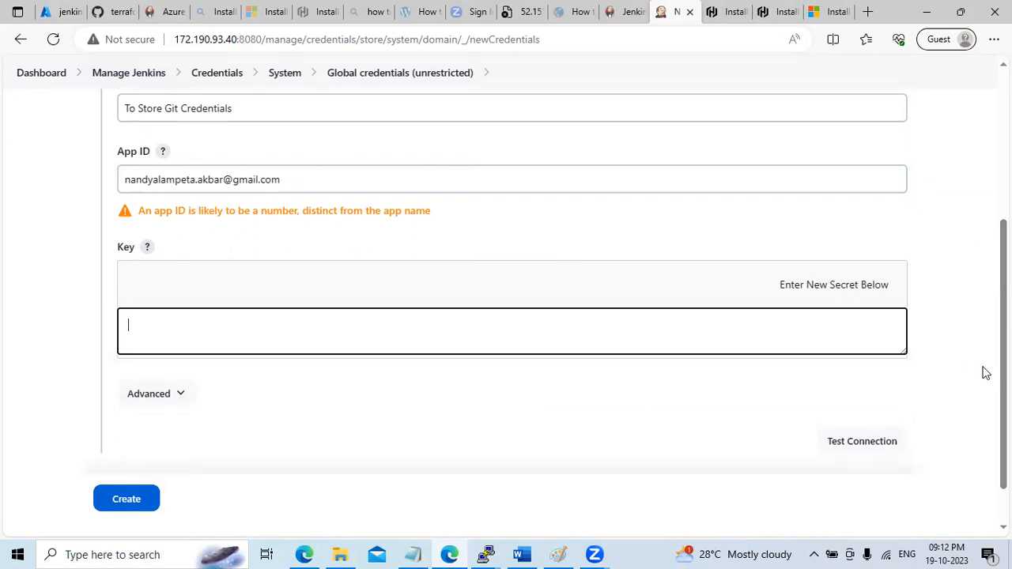
scroll(985, 368, "up", 4)
Start another global credential of kind Azure Service Principal
left_click(287, 102)
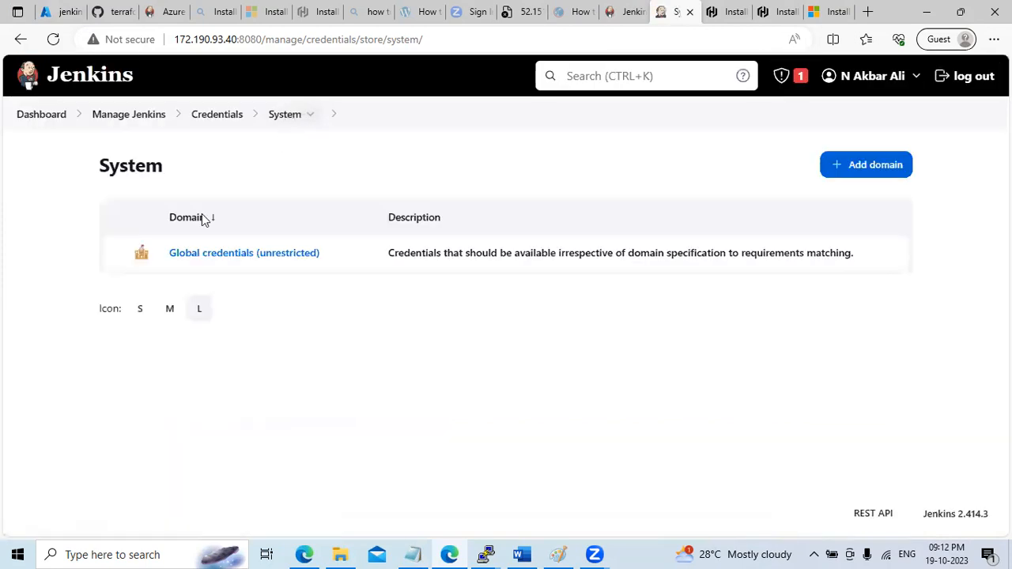
left_click(196, 262)
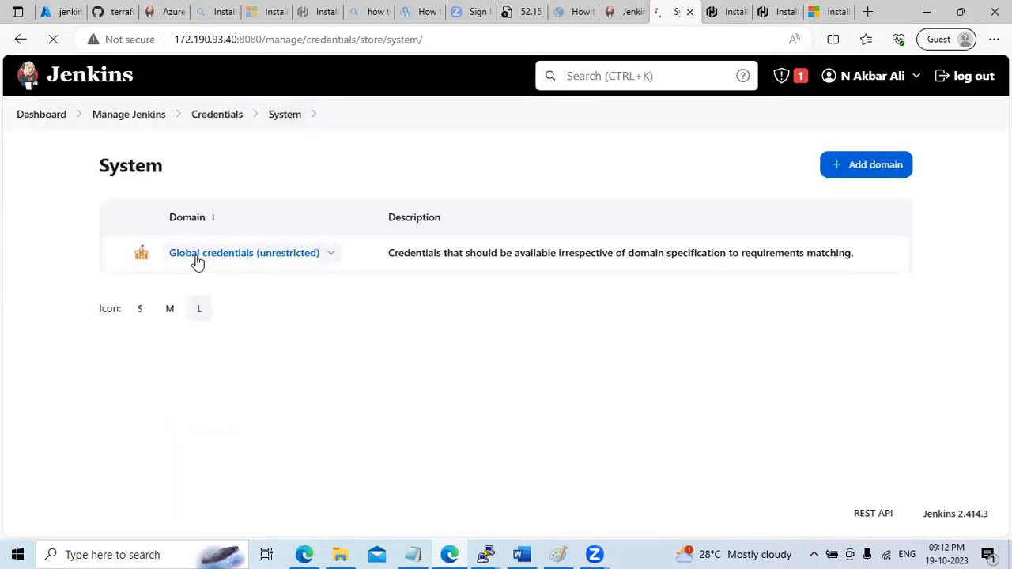
left_click(849, 172)
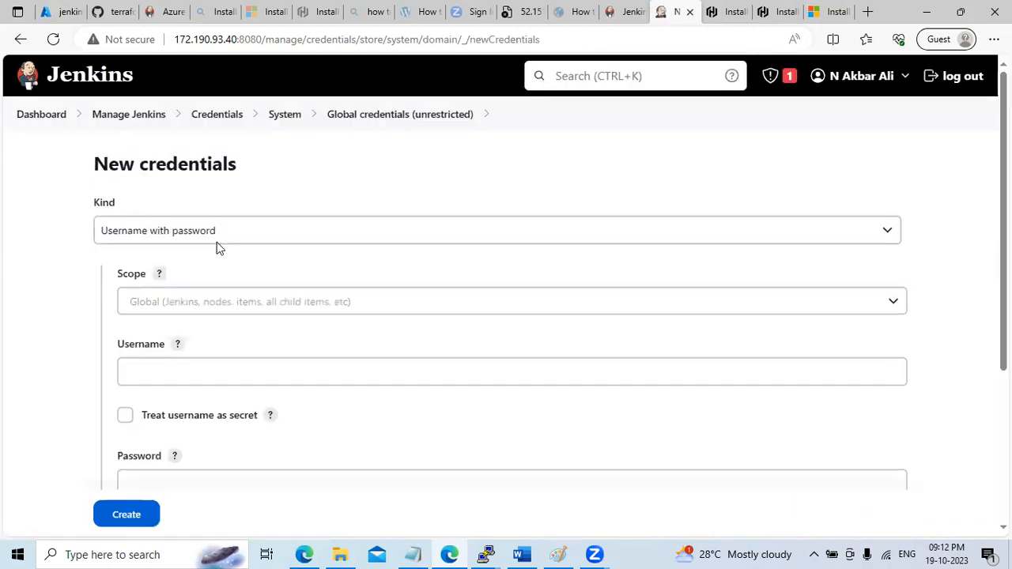
left_click(220, 232)
left_click(213, 316)
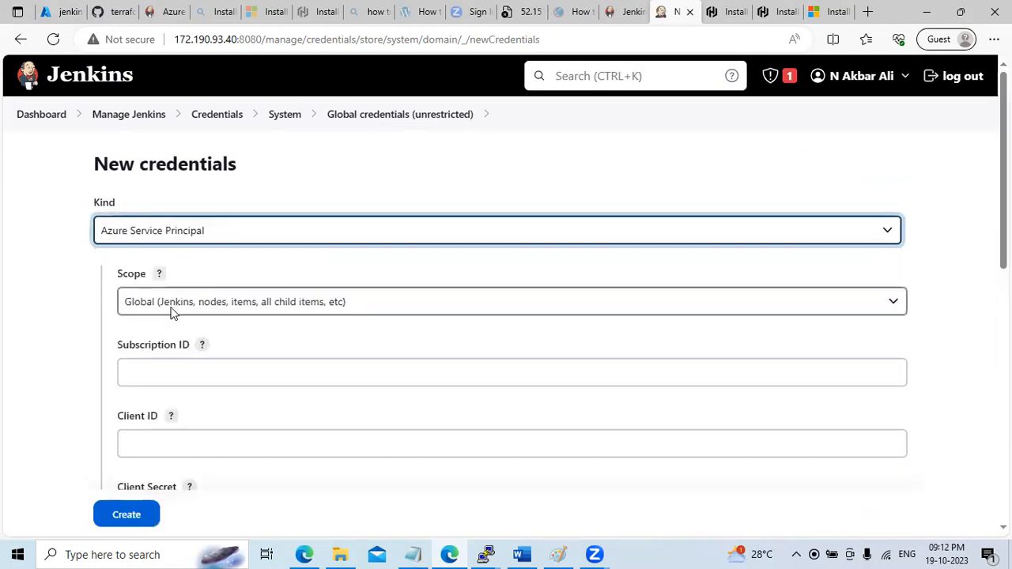
Copy the subscription ID and client ID from the notes into the credential form
left_click(413, 555)
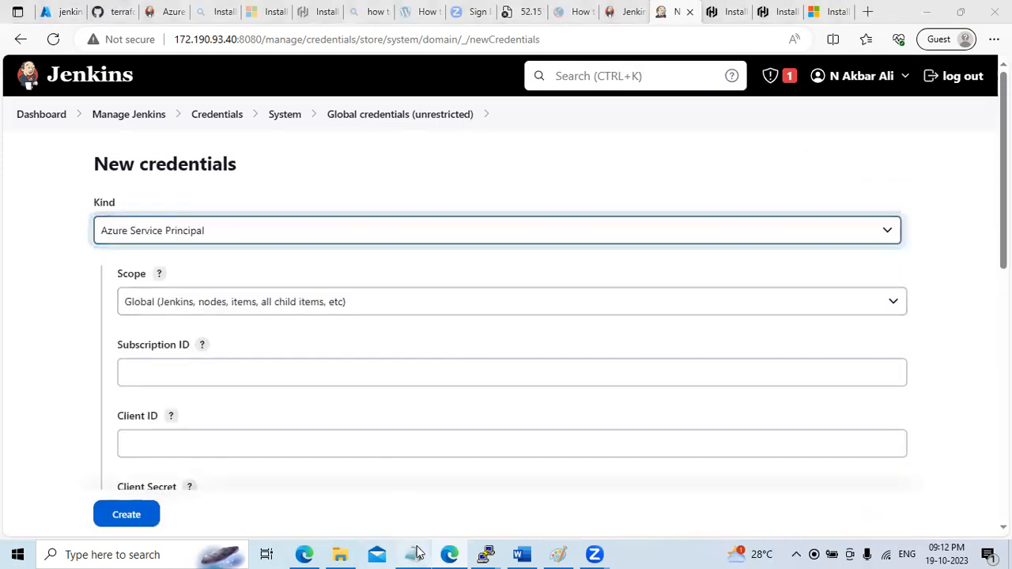
left_click_drag(1006, 163, 1006, 401)
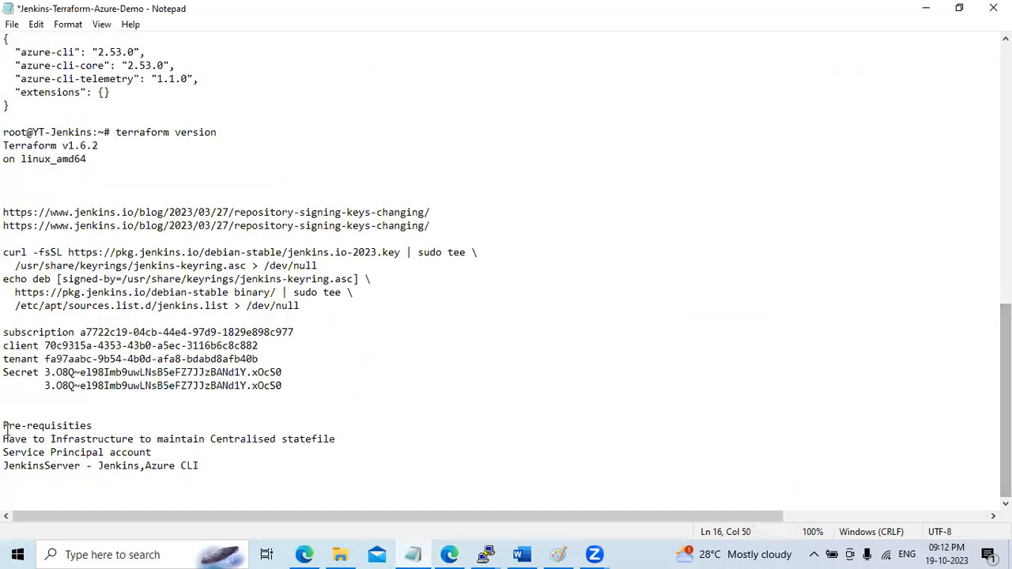
left_click_drag(79, 332, 314, 335)
key("ctrl+c")
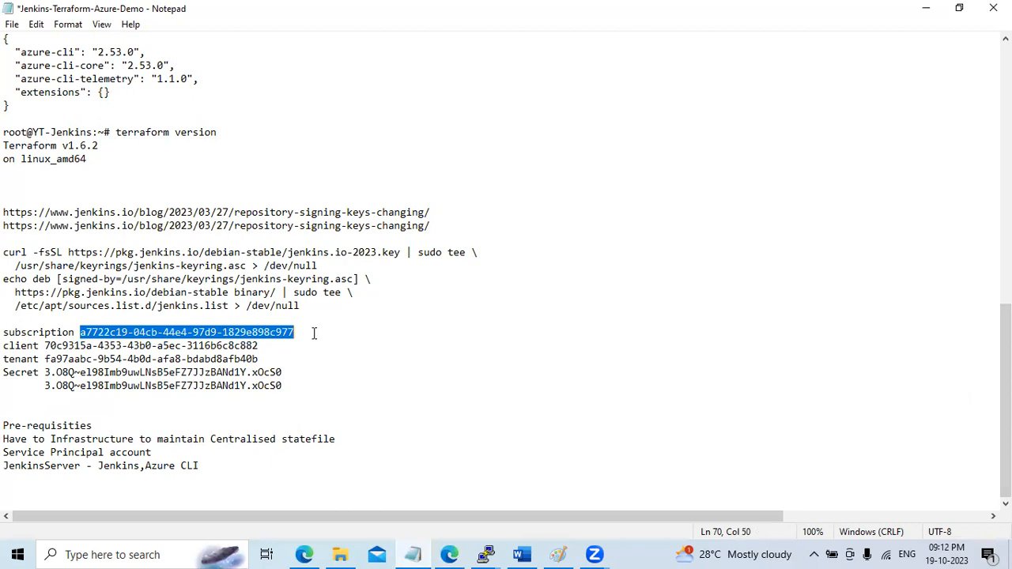
left_click(926, 8)
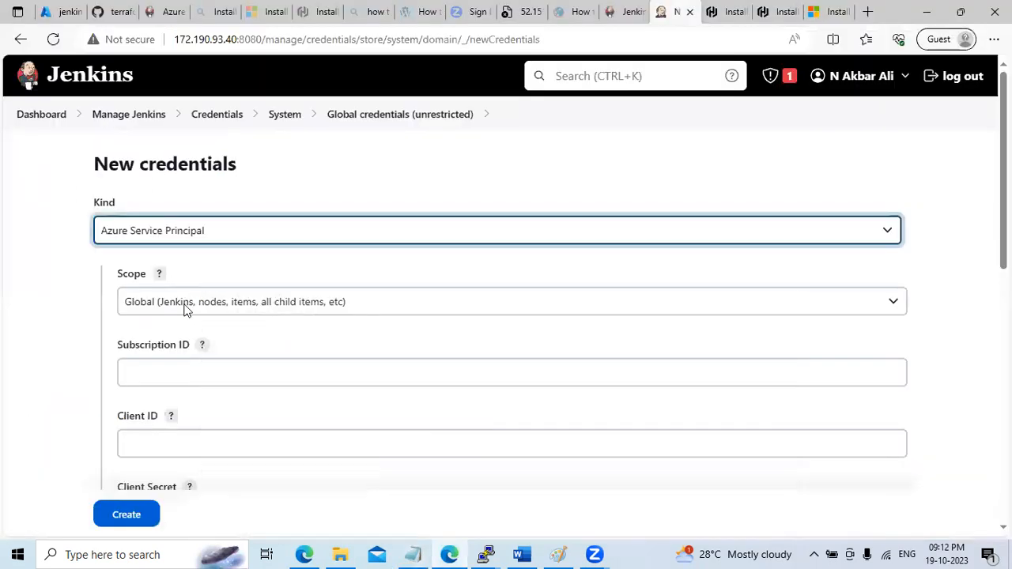
left_click(206, 373)
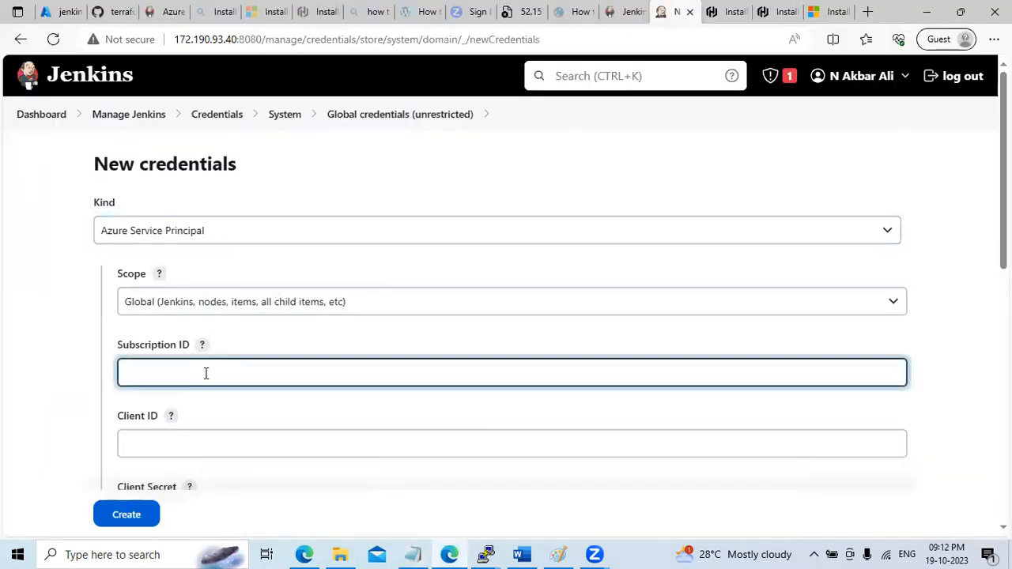
key("ctrl+v")
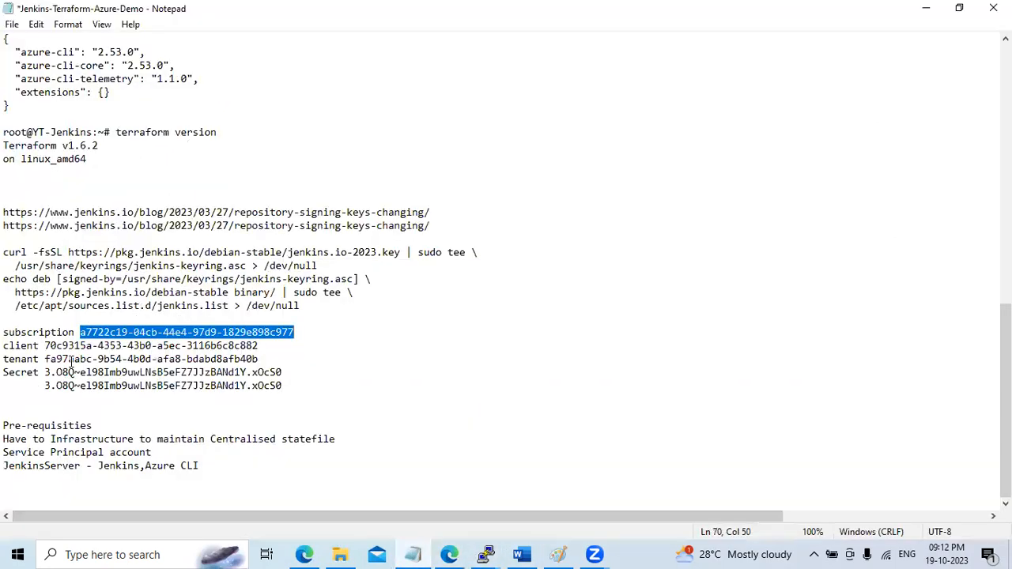
left_click_drag(45, 346, 283, 344)
key("ctrl+c")
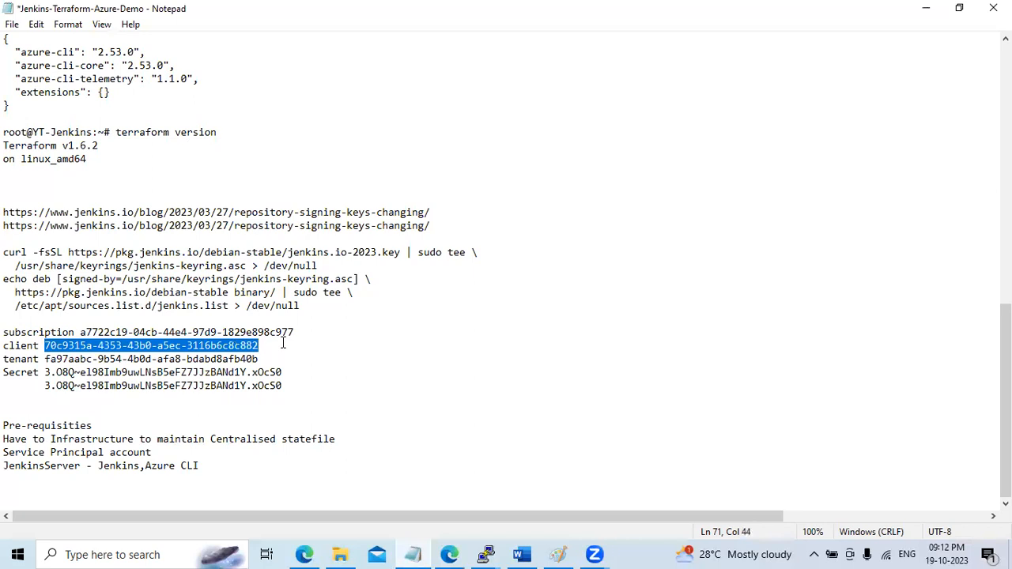
left_click(926, 8)
left_click(250, 443)
key("ctrl+v")
Copy the tenant ID from the notes into the Tenant ID field
left_click(419, 553)
left_click_drag(45, 359, 294, 359)
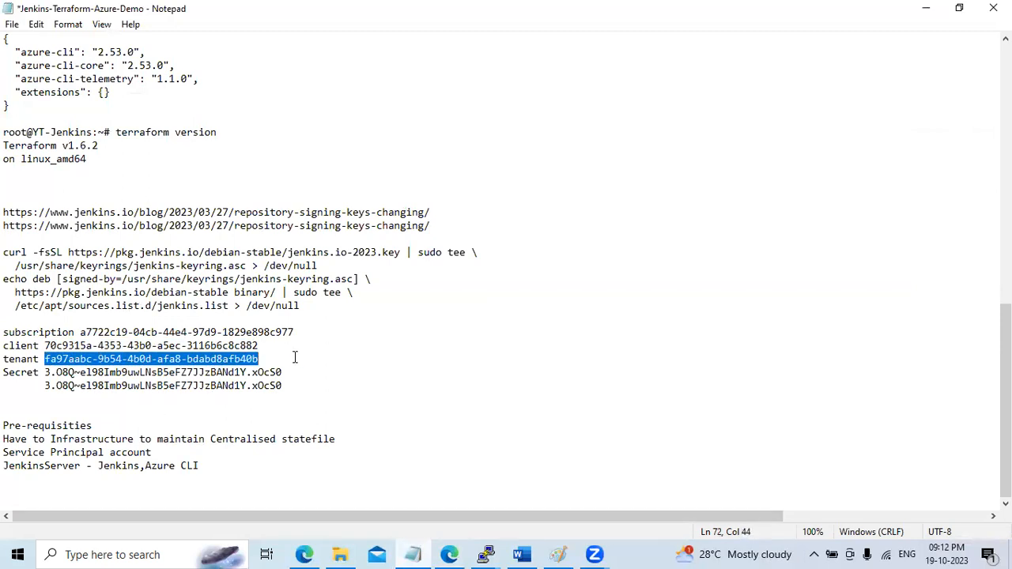
left_click(927, 8)
scroll(506, 300, "down", 2)
scroll(506, 300, "down", 2)
scroll(98, 387, "down", 1)
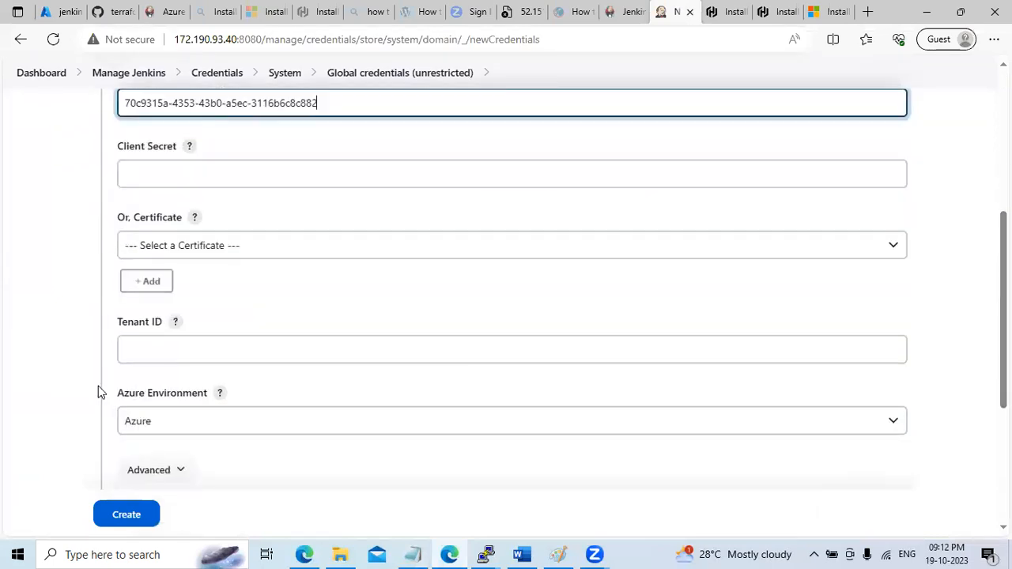
left_click(179, 348)
type("fa97aabc-9e54-4b0d-afa8-bdabd8afb40b")
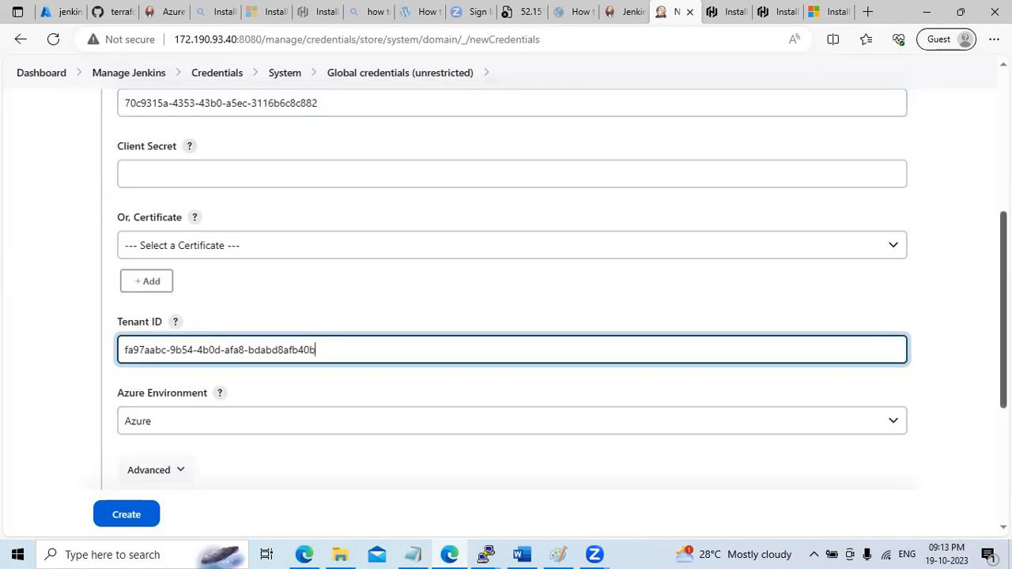
Keep Azure as the environment, focus the ID field, and bring up backend.tf on GitHub
scroll(41, 267, "down", 3)
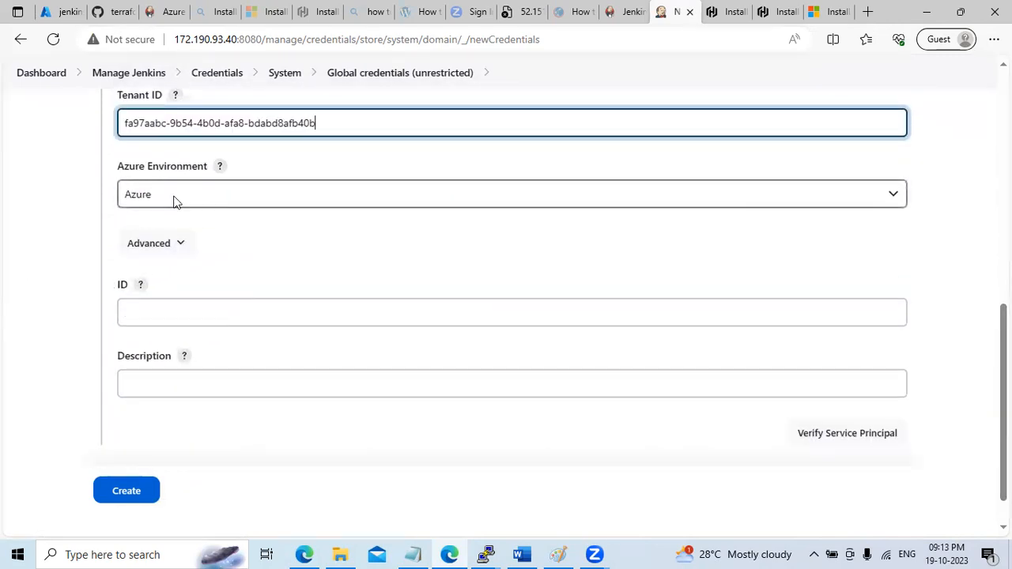
left_click(175, 201)
left_click(178, 216)
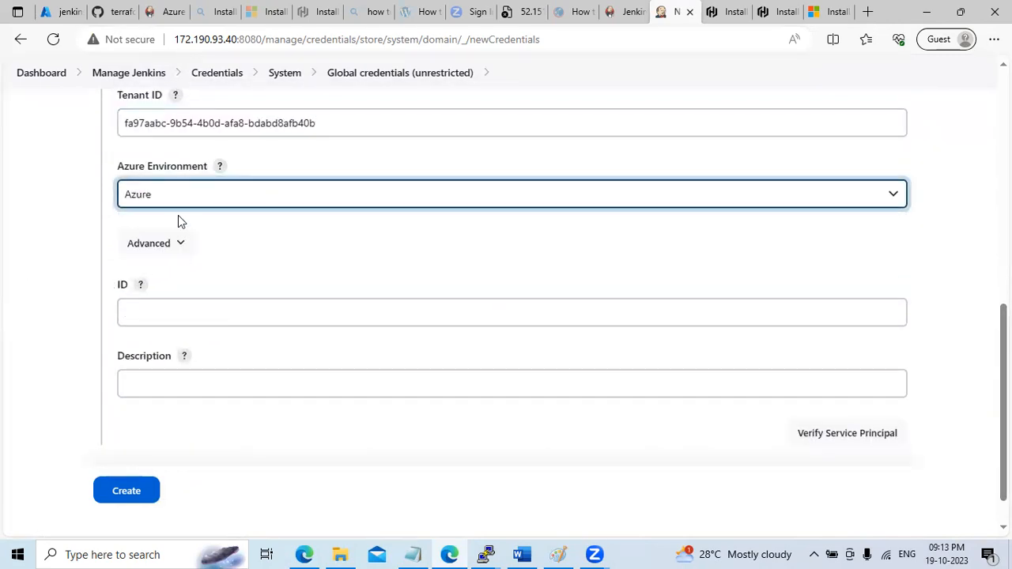
left_click(177, 317)
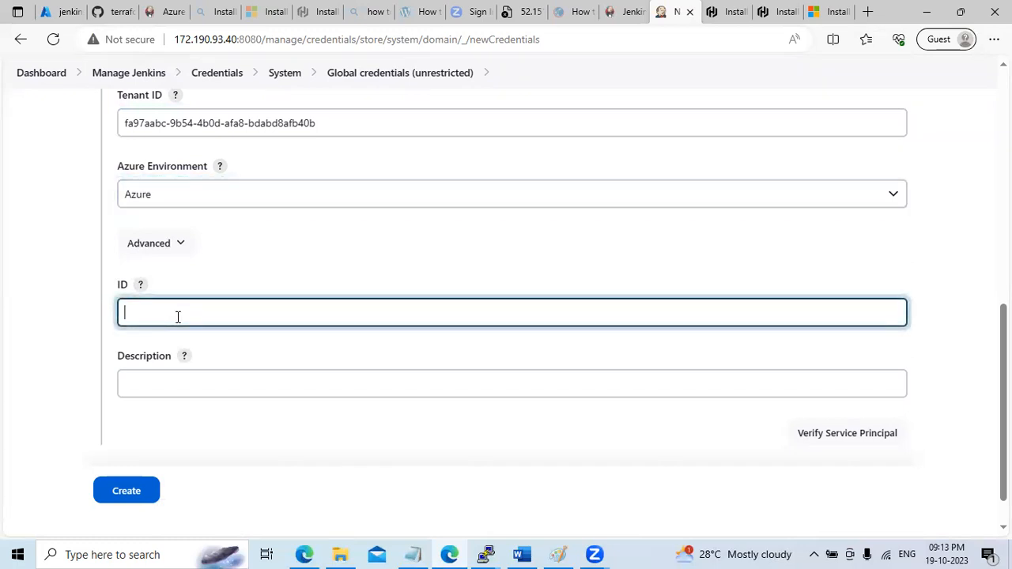
left_click(109, 12)
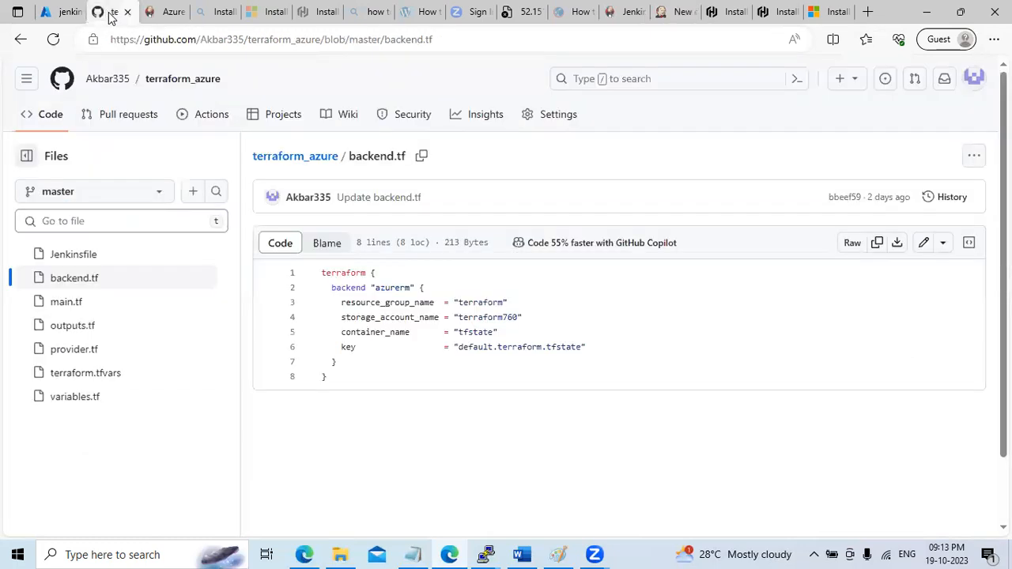
Find the credential ID 'azure_login' on line 4 of the repo's Jenkinsfile and return to the Jenkins credential form
left_click(86, 257)
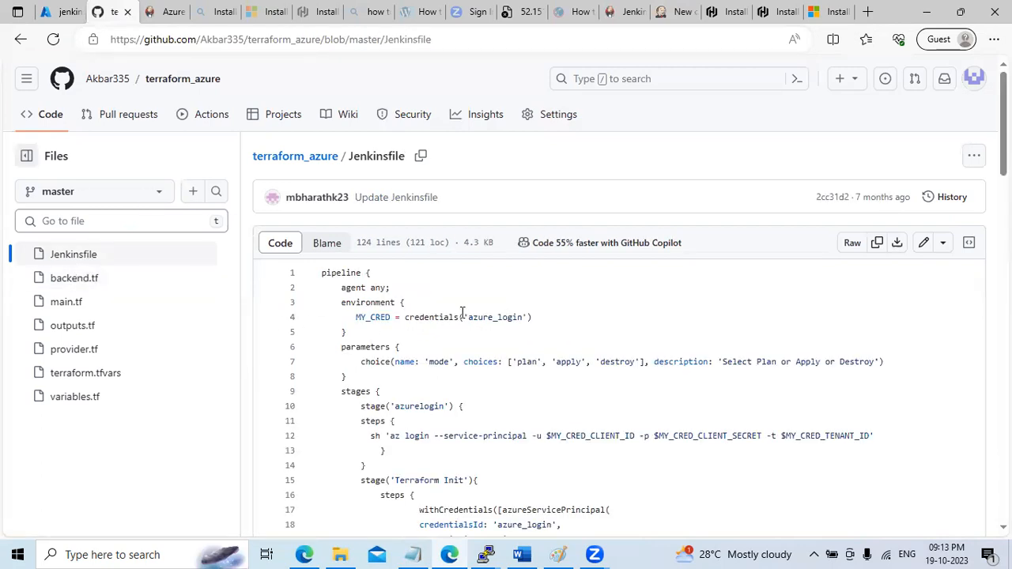
left_click_drag(469, 317, 521, 317)
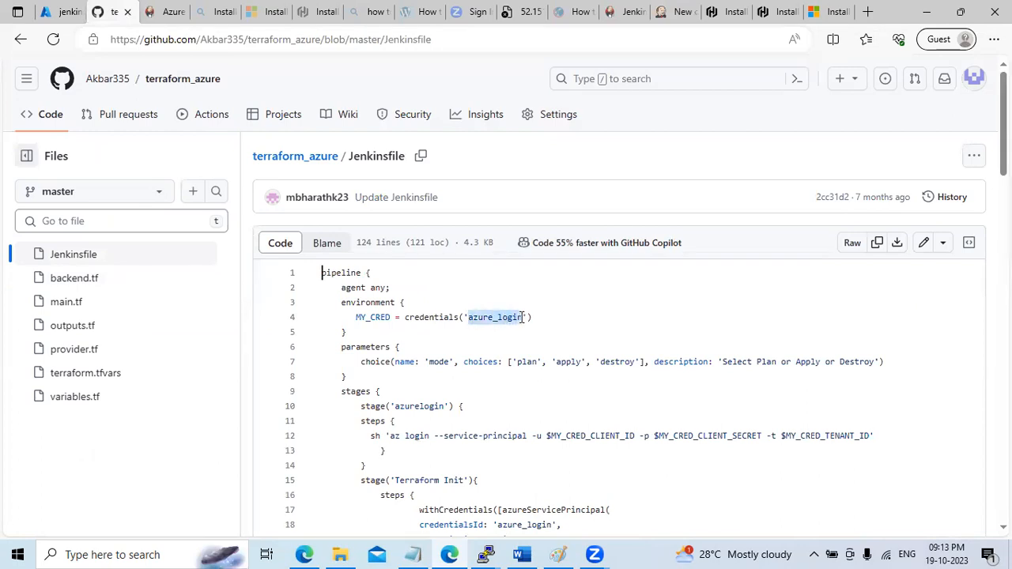
left_click(162, 11)
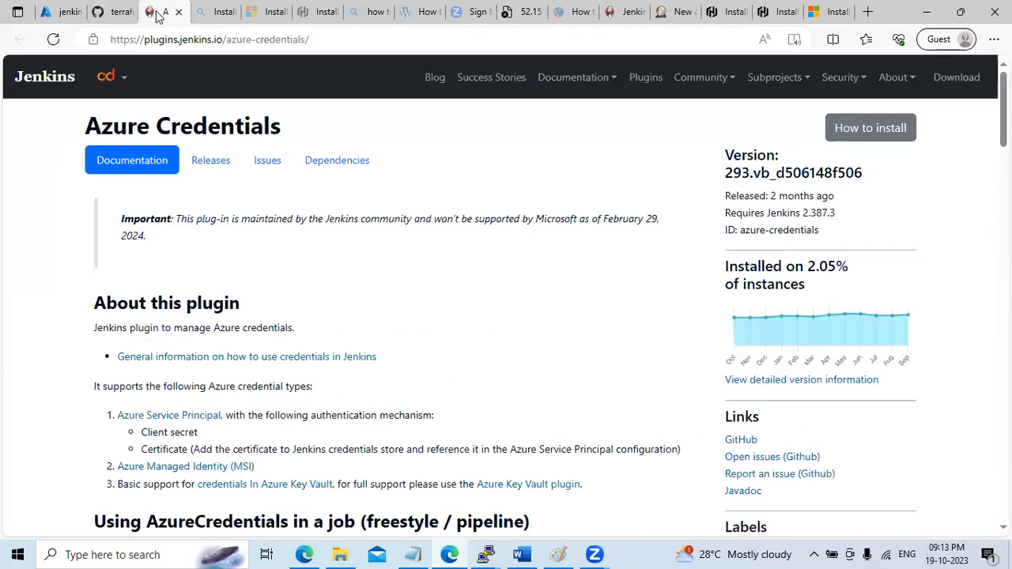
left_click(960, 11)
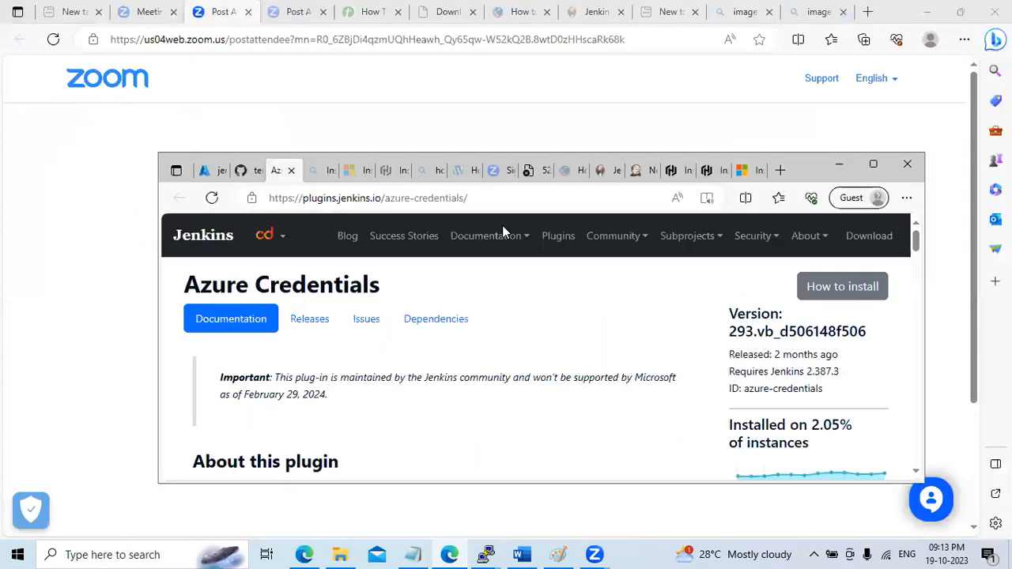
left_click(643, 171)
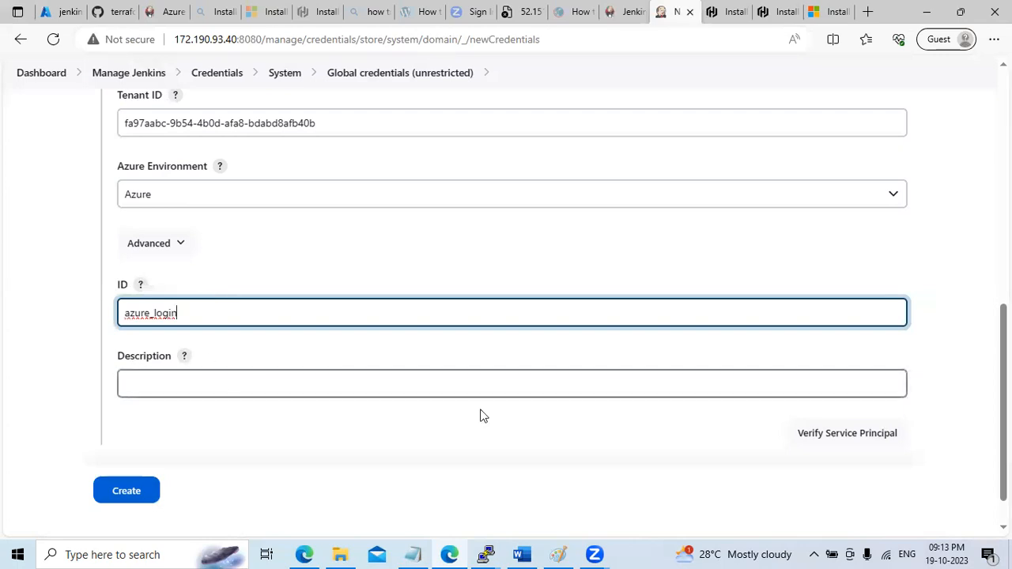
Enter the description 'To login to Azure portal', checking the spelling against the Notepad notes
left_click(322, 385)
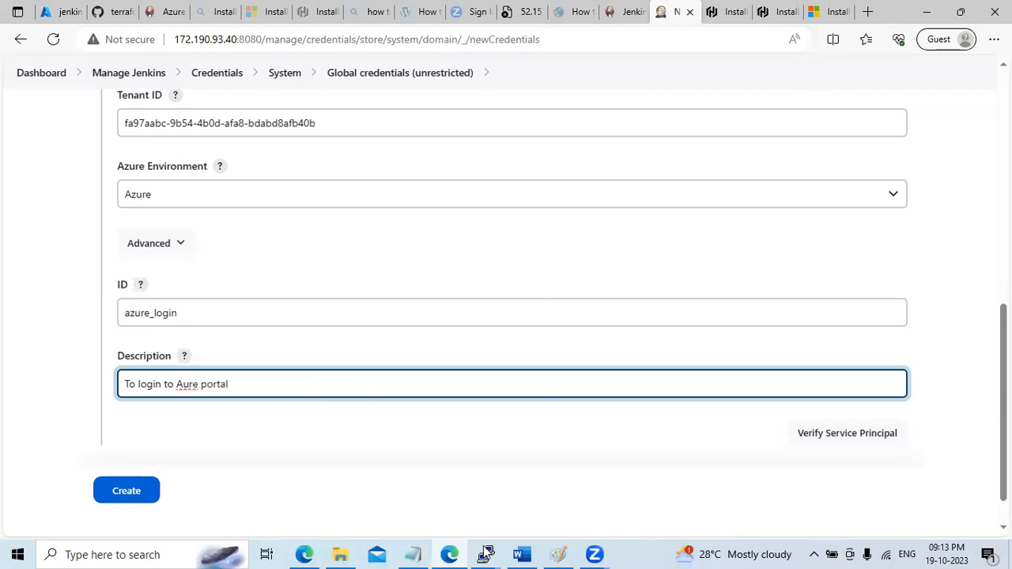
left_click(413, 554)
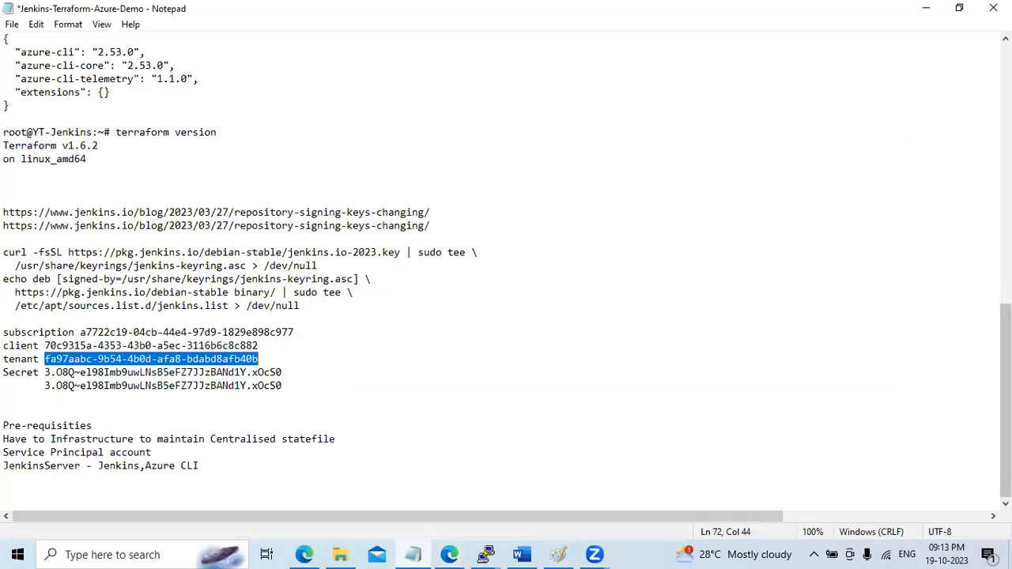
scroll(707, 138, "up", 15)
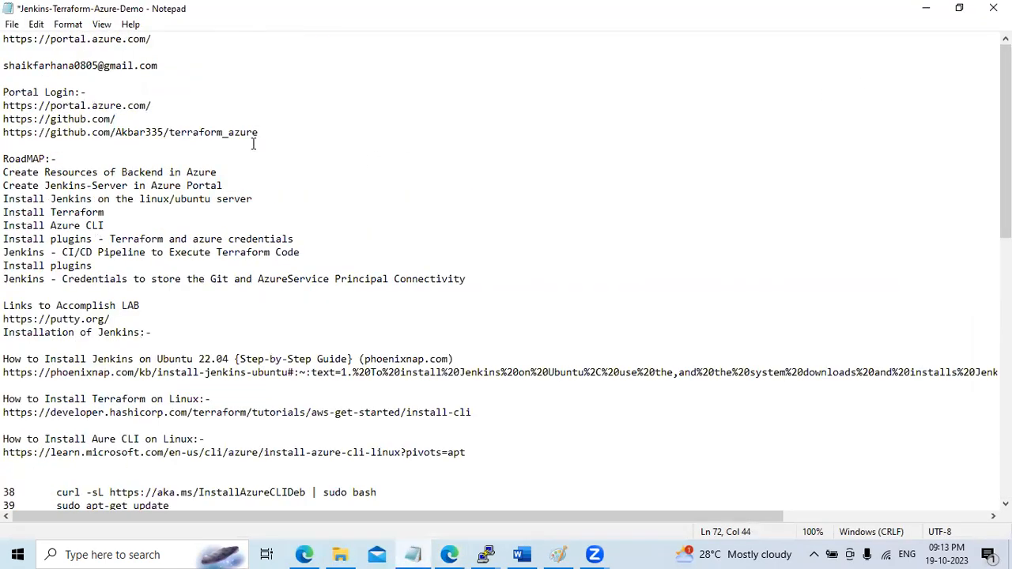
left_click_drag(234, 132, 240, 132)
left_click(925, 8)
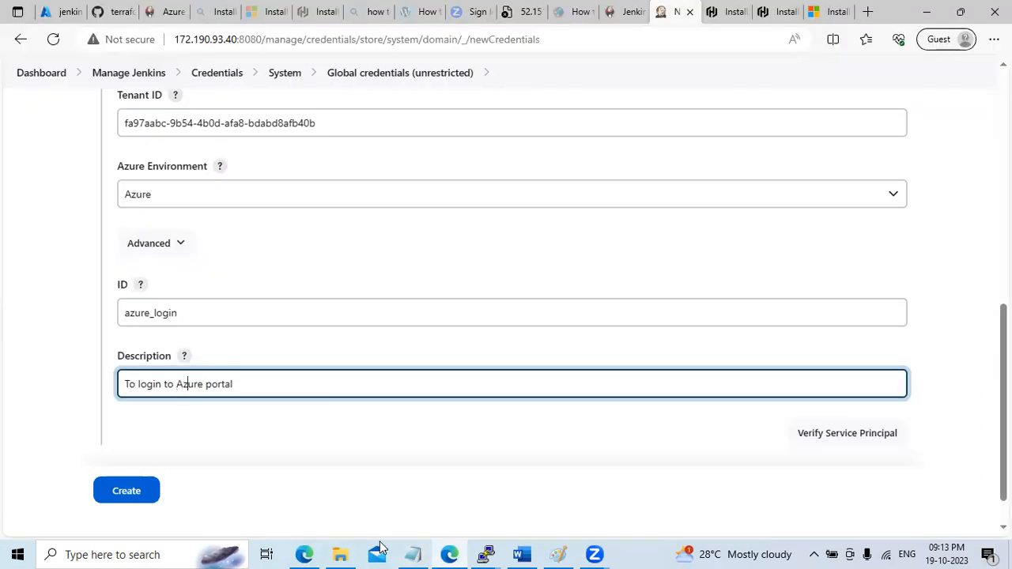
Copy the client secret value from the Notepad notes
left_click(412, 555)
scroll(897, 405, "down", 1)
scroll(896, 405, "up", 1)
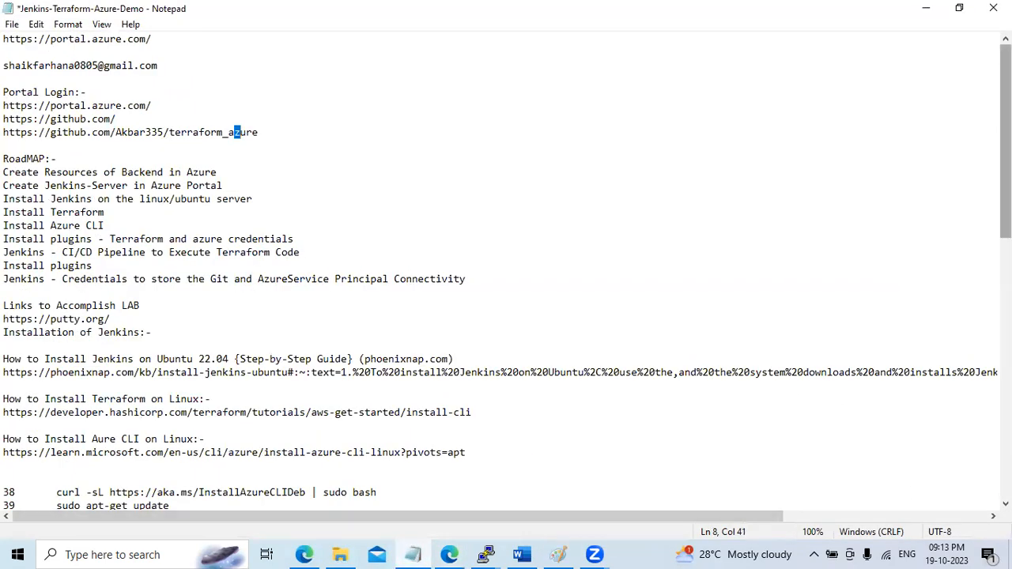
scroll(897, 405, "down", 15)
left_click_drag(45, 372, 288, 372)
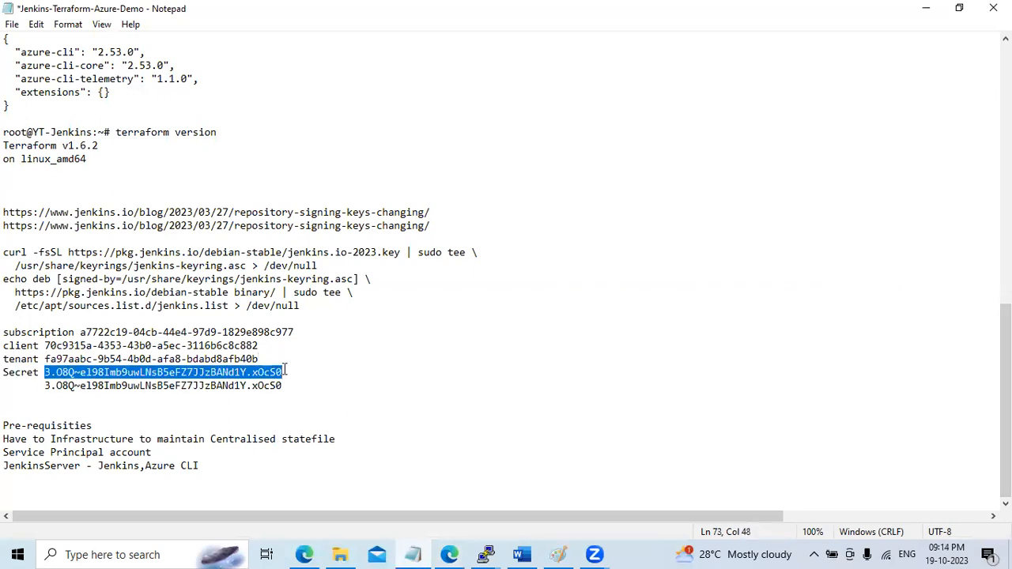
left_click(926, 7)
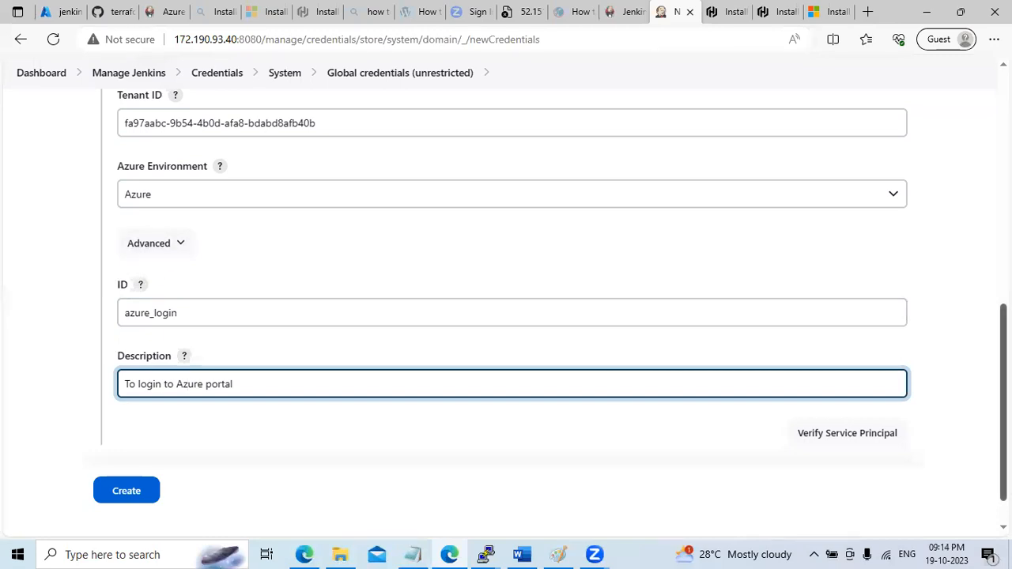
Paste the client secret into Client Secret and create the azure_login credential
scroll(512, 317, "up", 3)
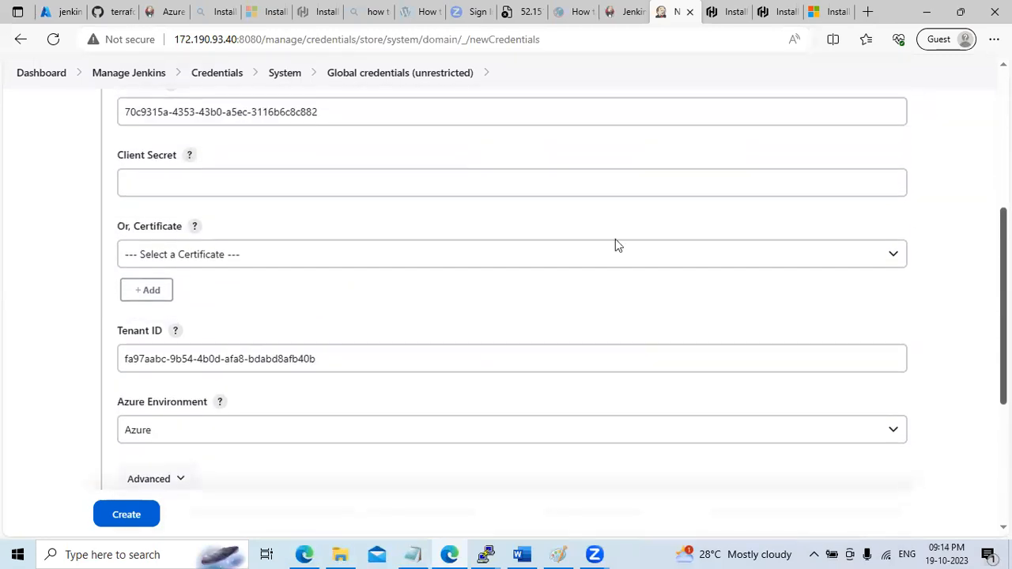
left_click(350, 178)
key("ctrl+v")
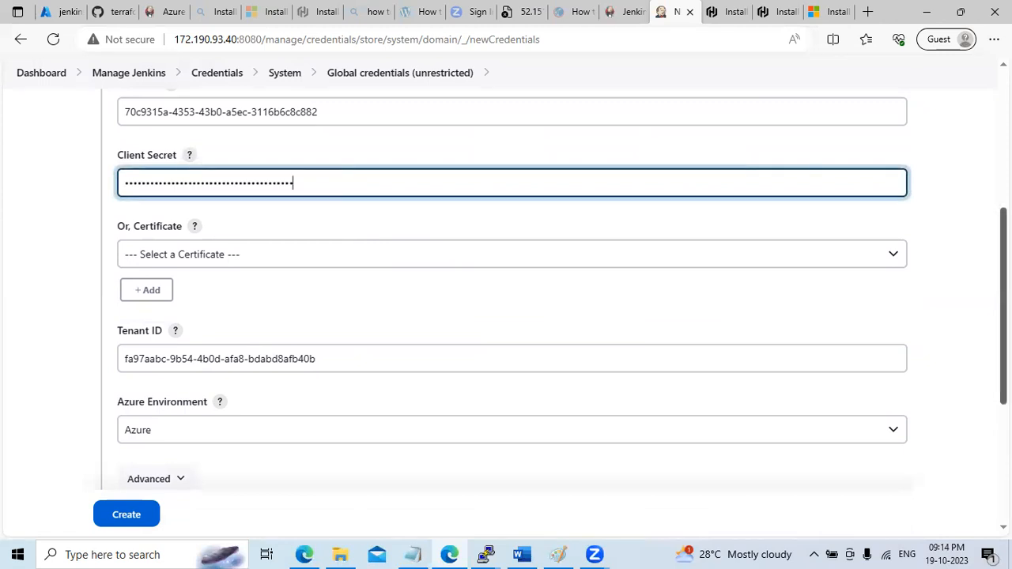
scroll(434, 458, "down", 2)
left_click(120, 517)
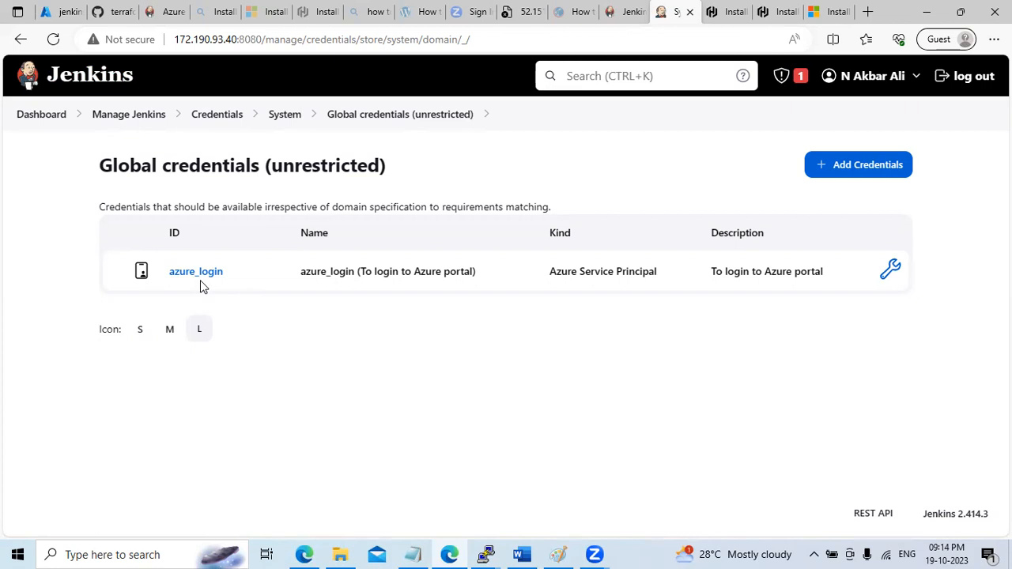
In the Azure portal, open the TFuser app registration from all applications
left_click(416, 554)
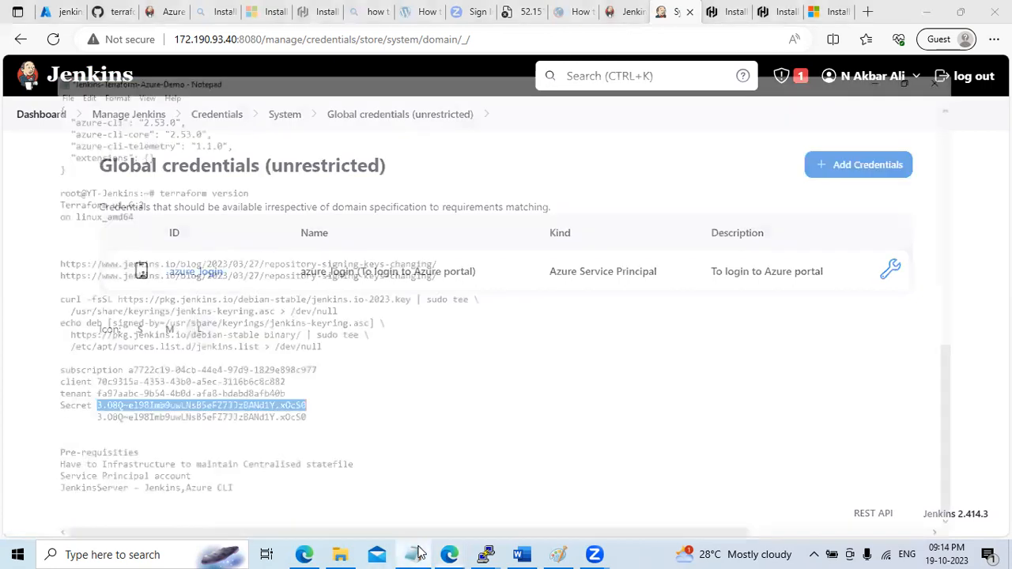
left_click(419, 552)
left_click(52, 11)
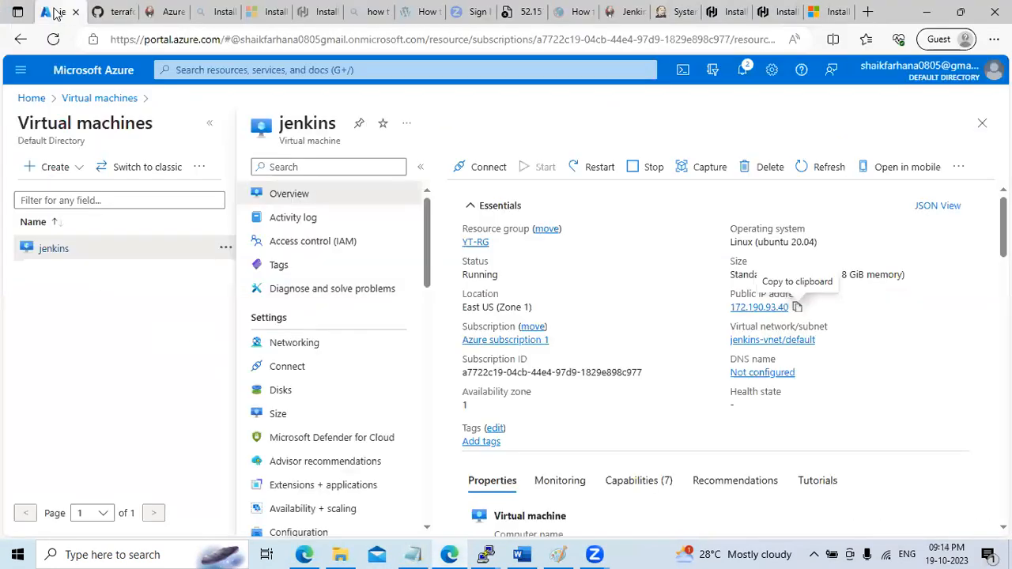
left_click(31, 98)
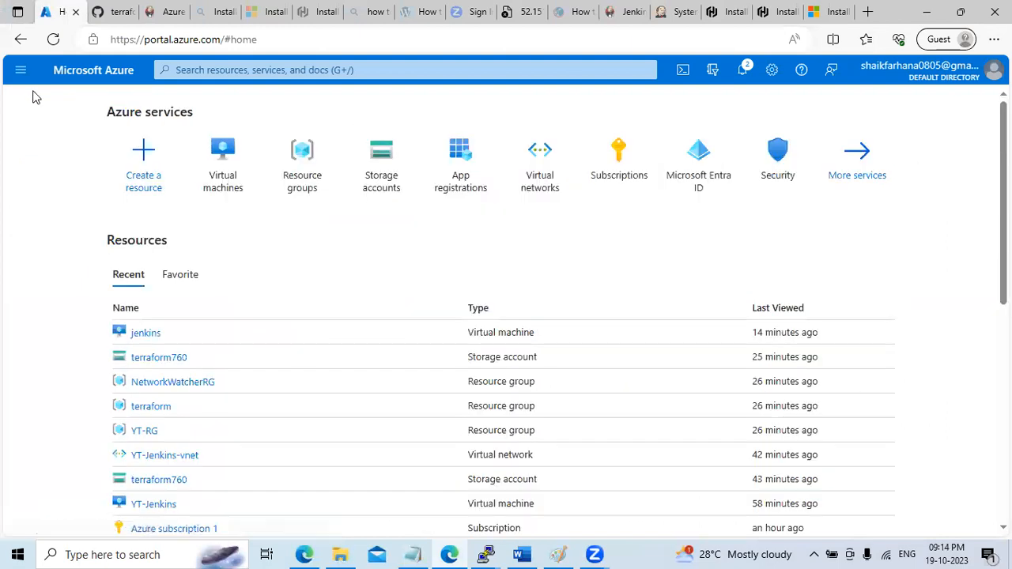
left_click(457, 188)
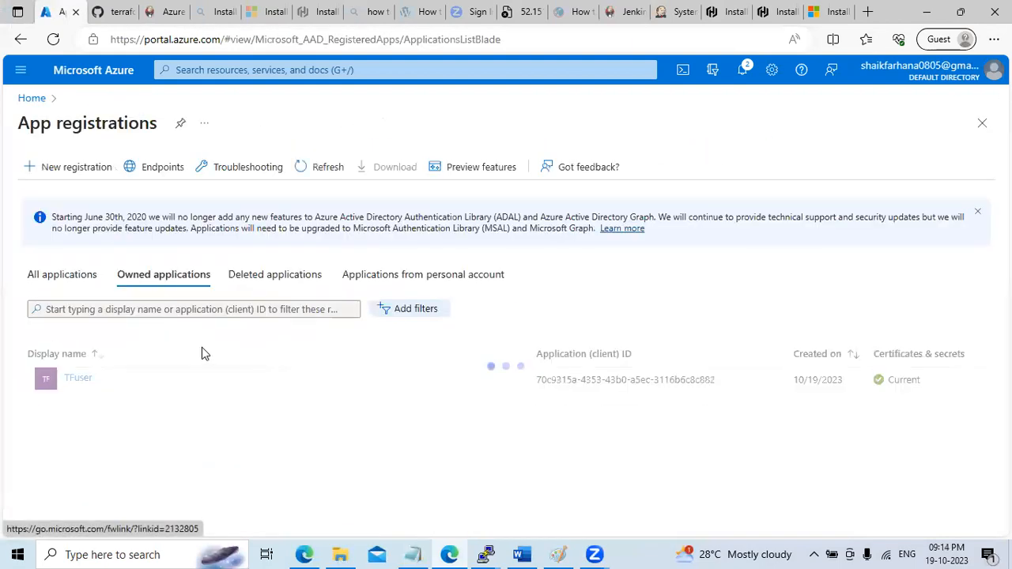
left_click(501, 379)
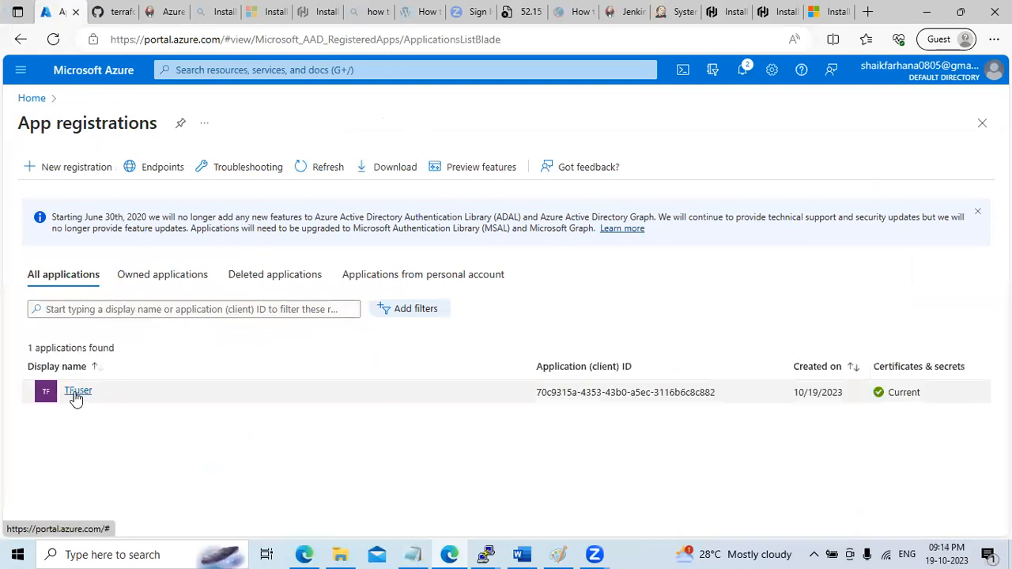
left_click(77, 391)
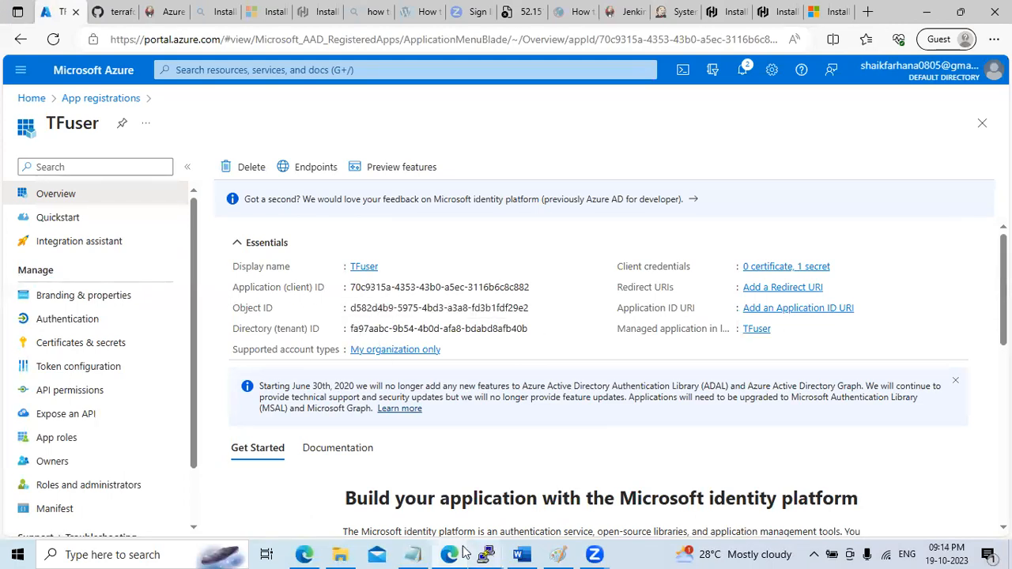
Select TFuser's client secret value, then return to the Jenkins global credentials list
left_click(412, 555)
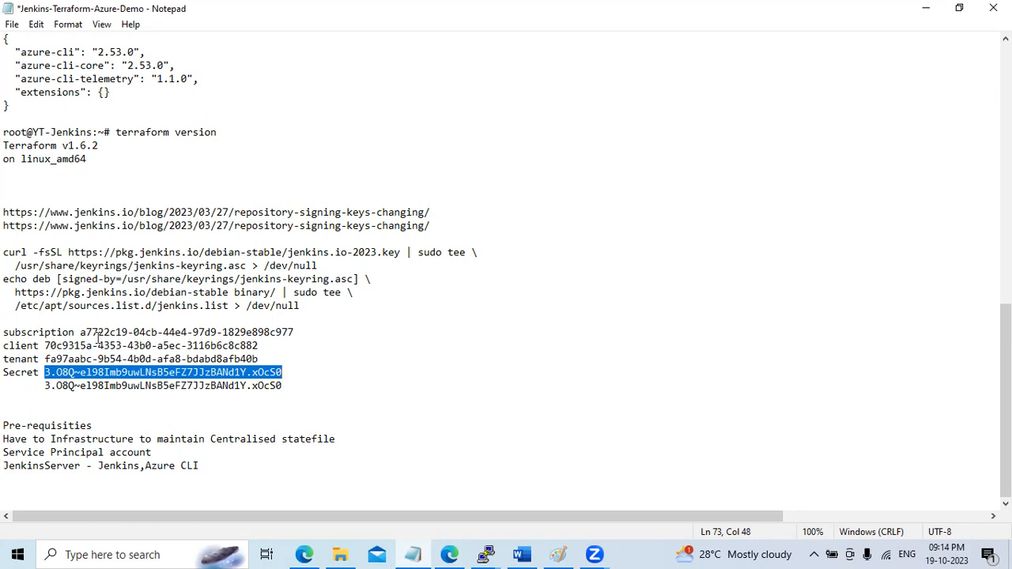
left_click(925, 7)
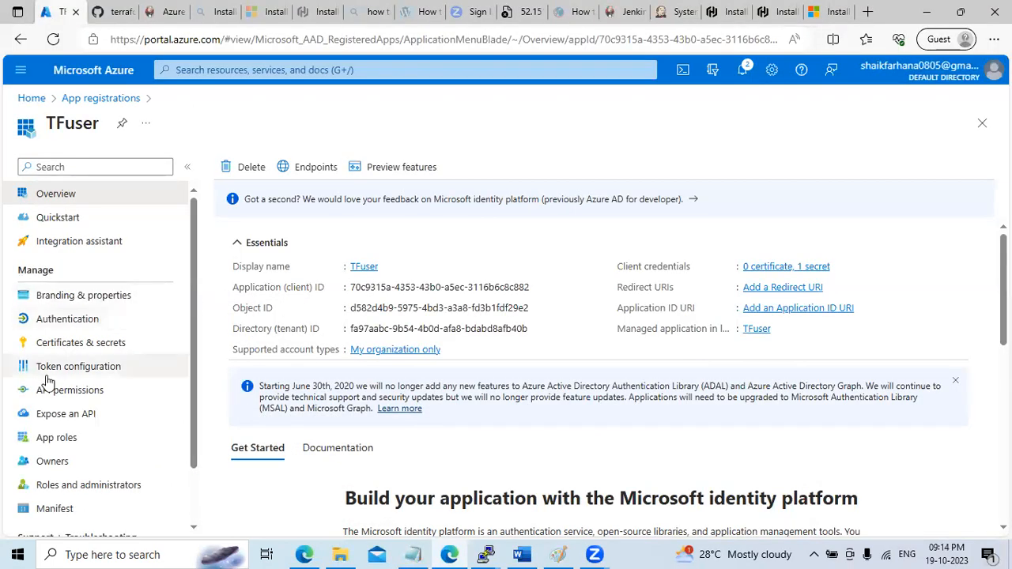
left_click(67, 346)
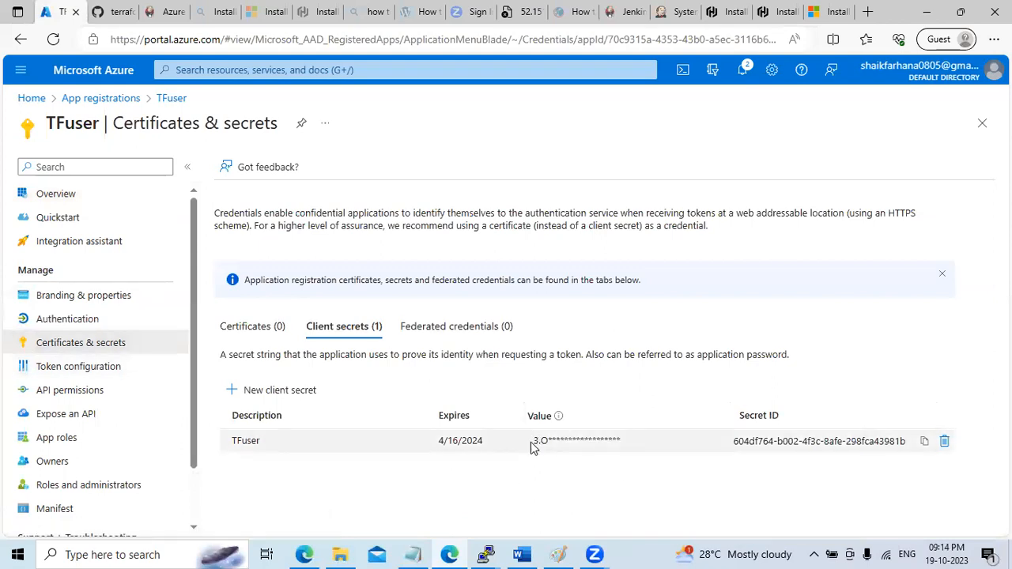
left_click_drag(531, 448, 610, 451)
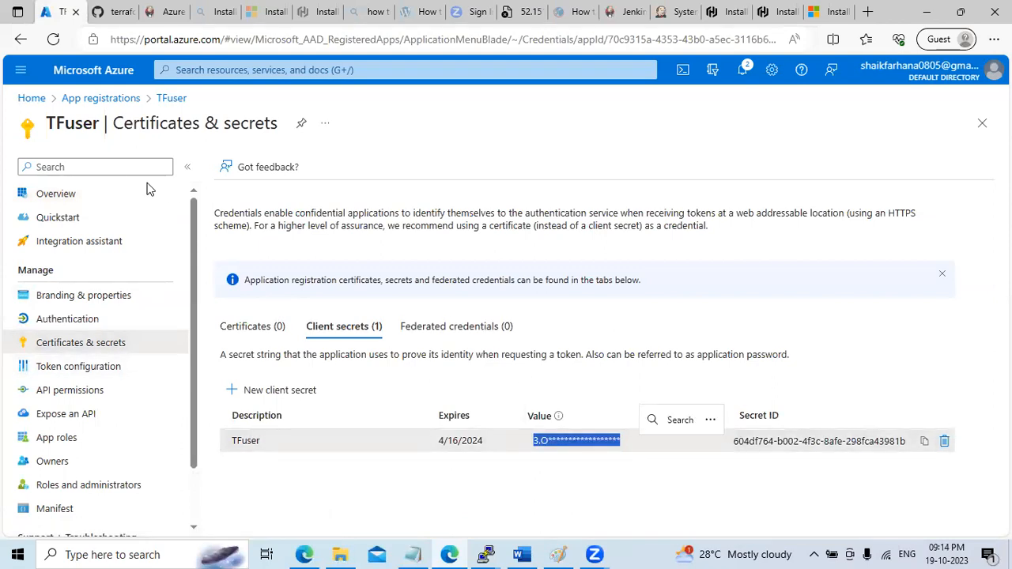
left_click(164, 12)
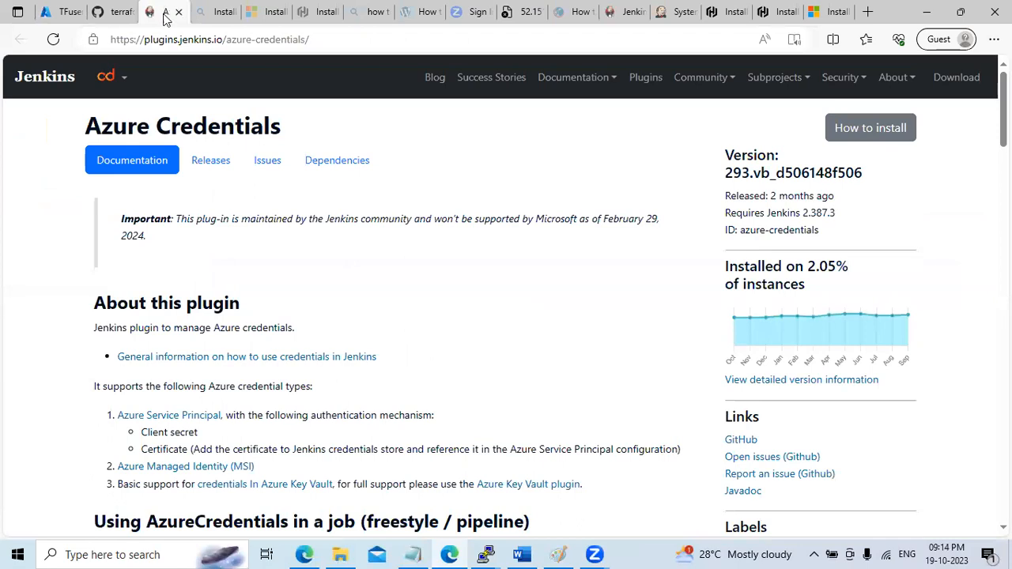
left_click(674, 12)
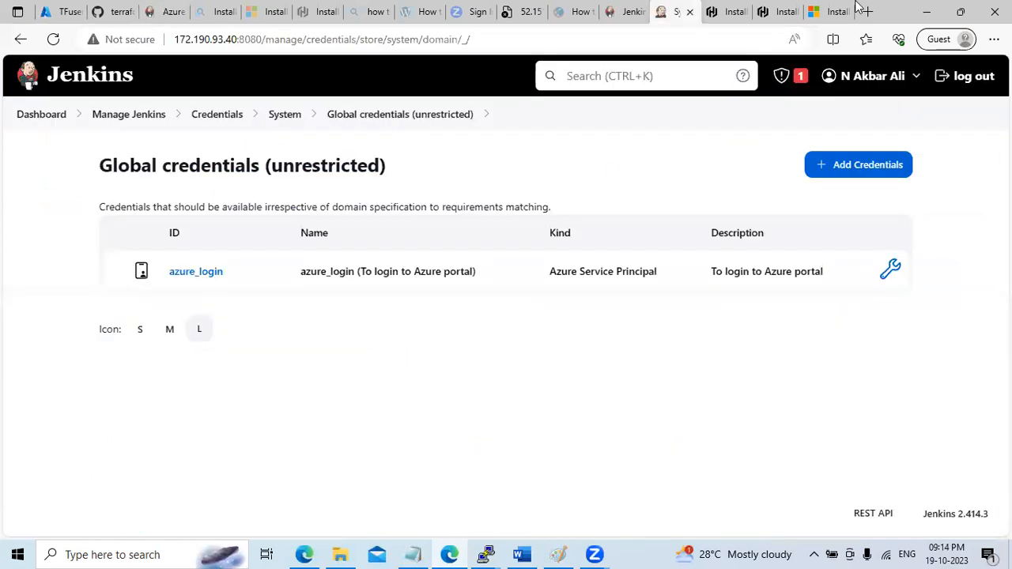
From the dashboard, start a new item named 'youtubedemo' of type Pipeline
left_click(119, 119)
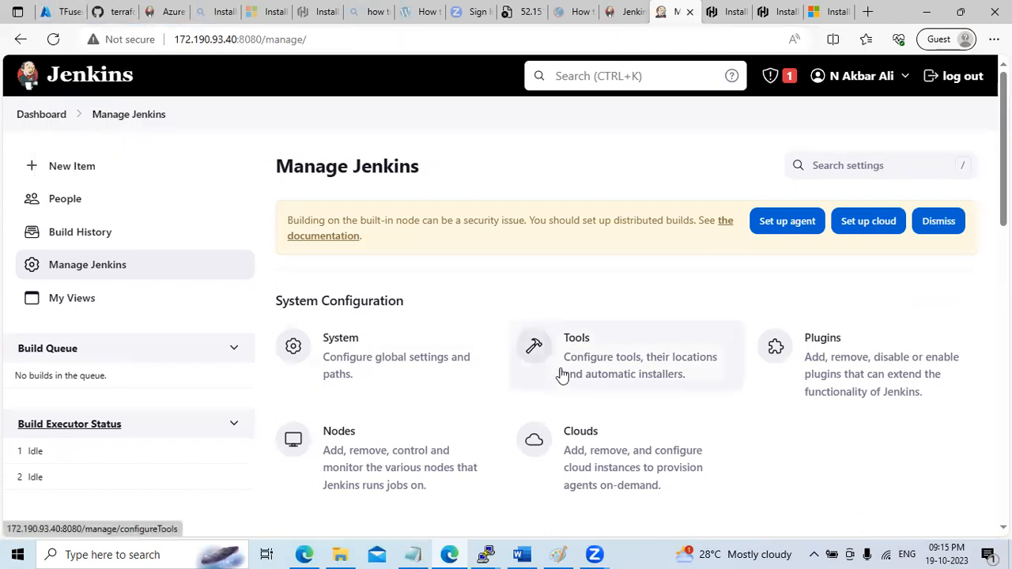
left_click(34, 116)
left_click(82, 172)
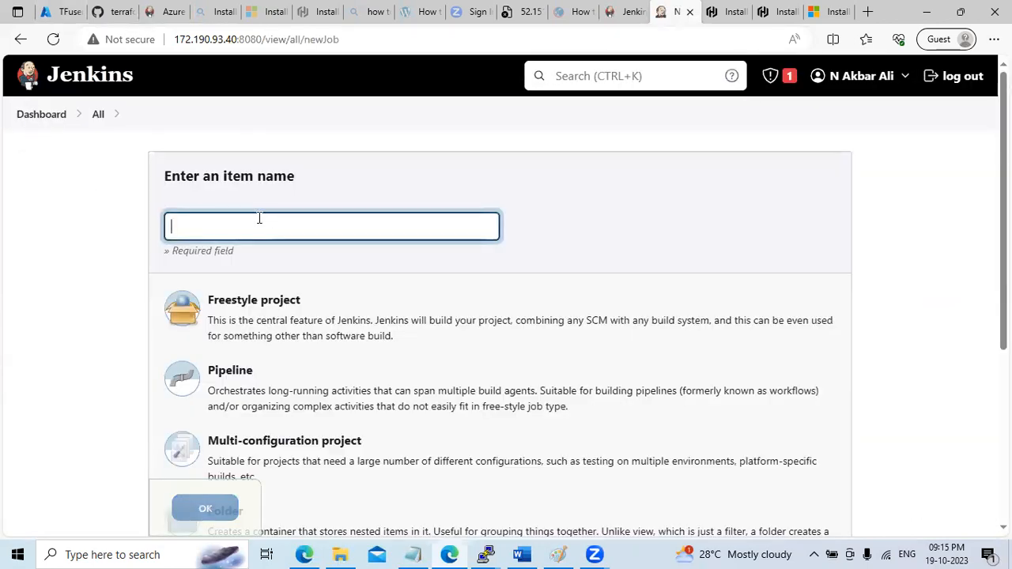
type("youtub")
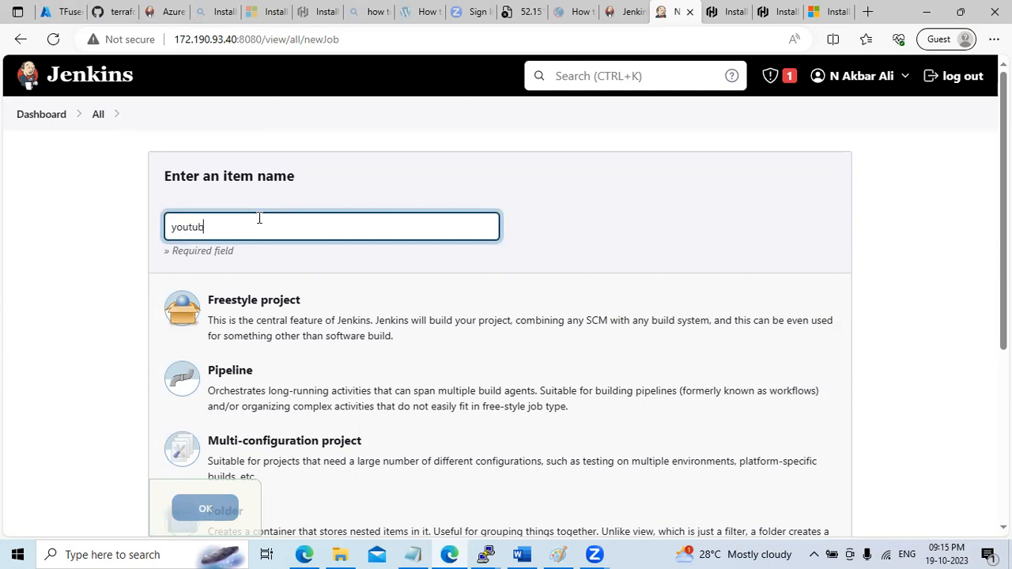
type("edem")
type("o")
type("for")
type("JT")
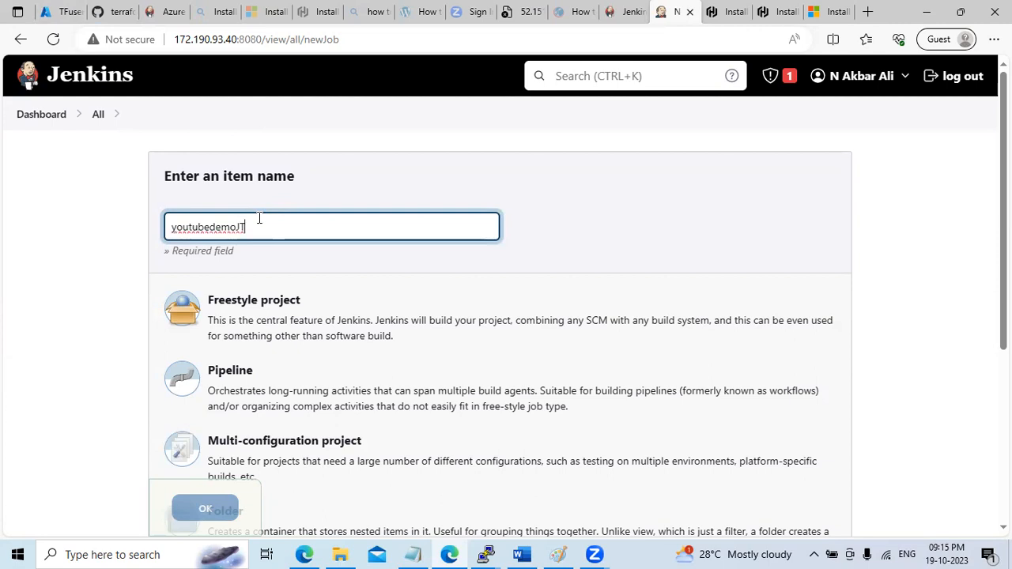
type("P")
key("BackSpace")
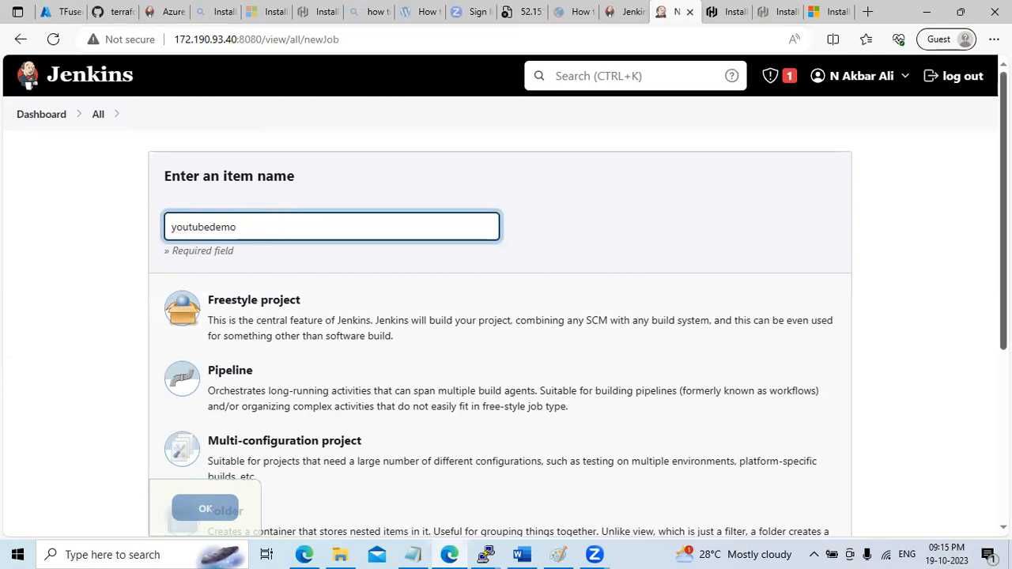
scroll(271, 299, "down", 1)
left_click(272, 299)
Create the youtubedemo pipeline and tick GitHub project
left_click(209, 510)
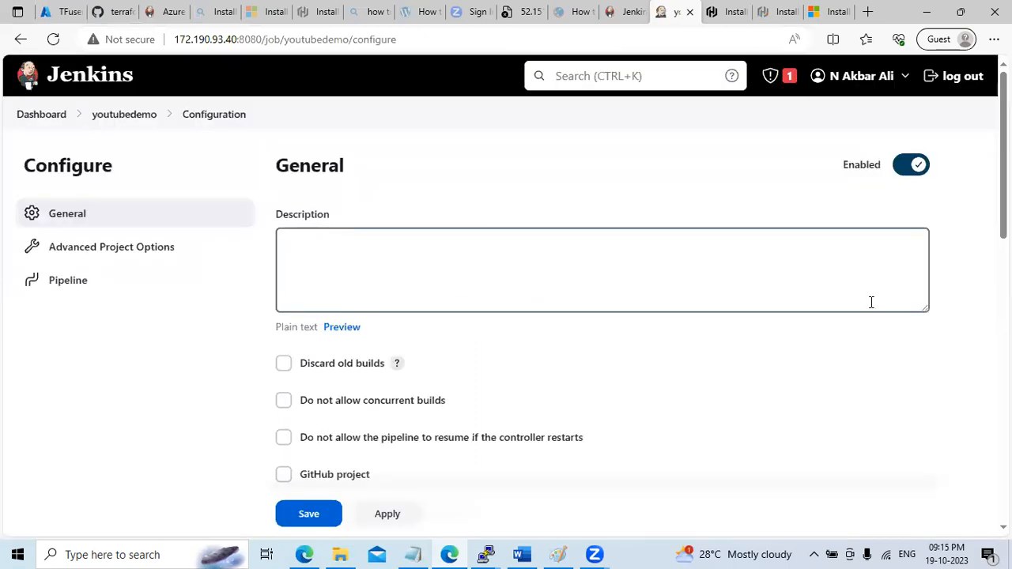
scroll(600, 316, "down", 3)
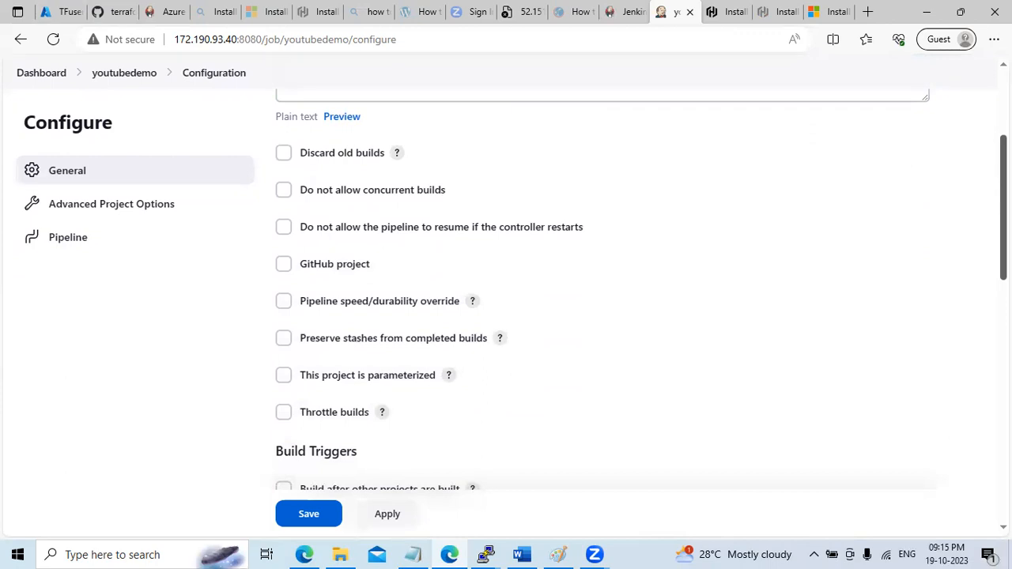
left_click(343, 272)
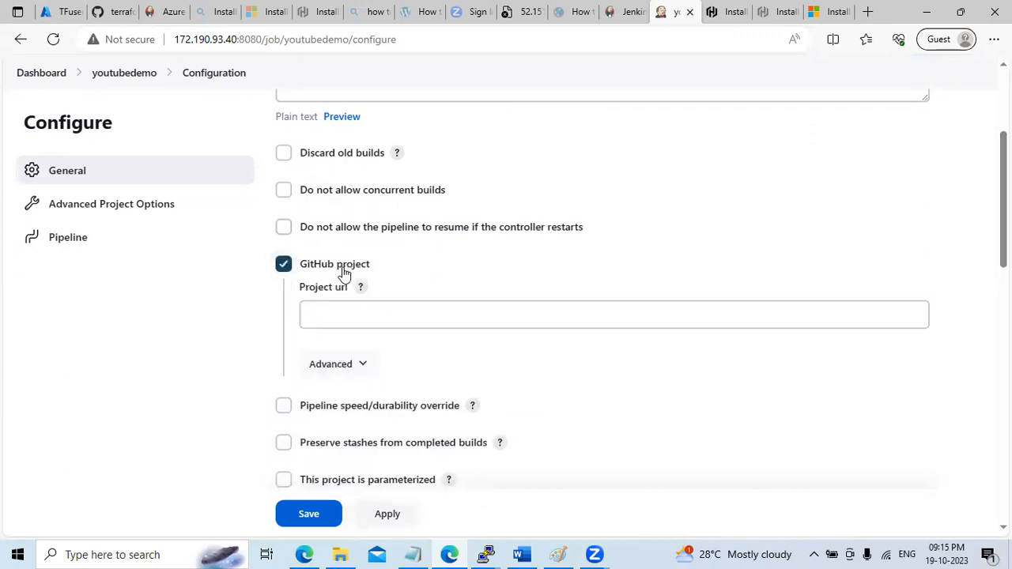
Set Project url to the terraform_azure repository address and tick This project is parameterized
left_click(109, 13)
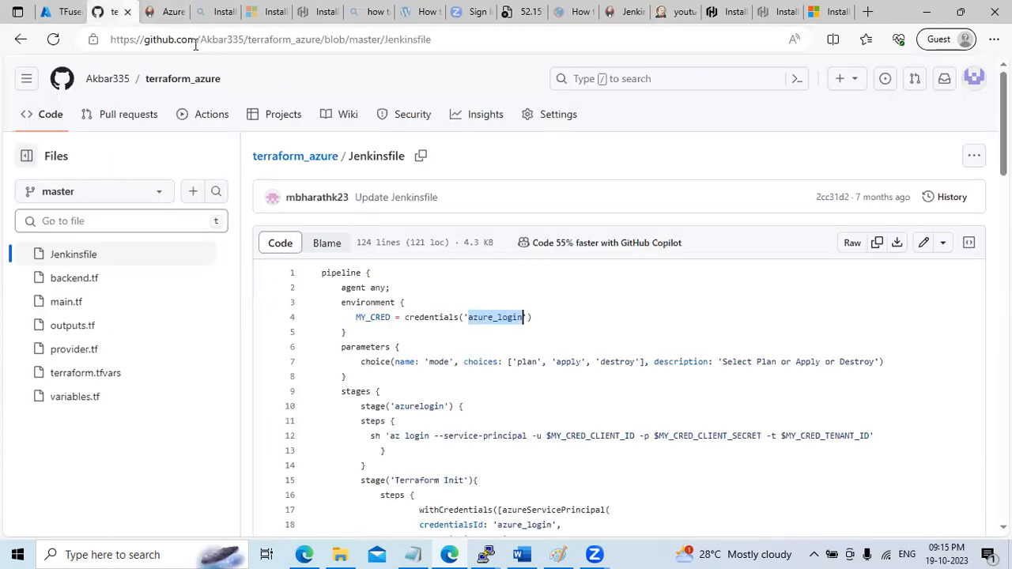
left_click(168, 89)
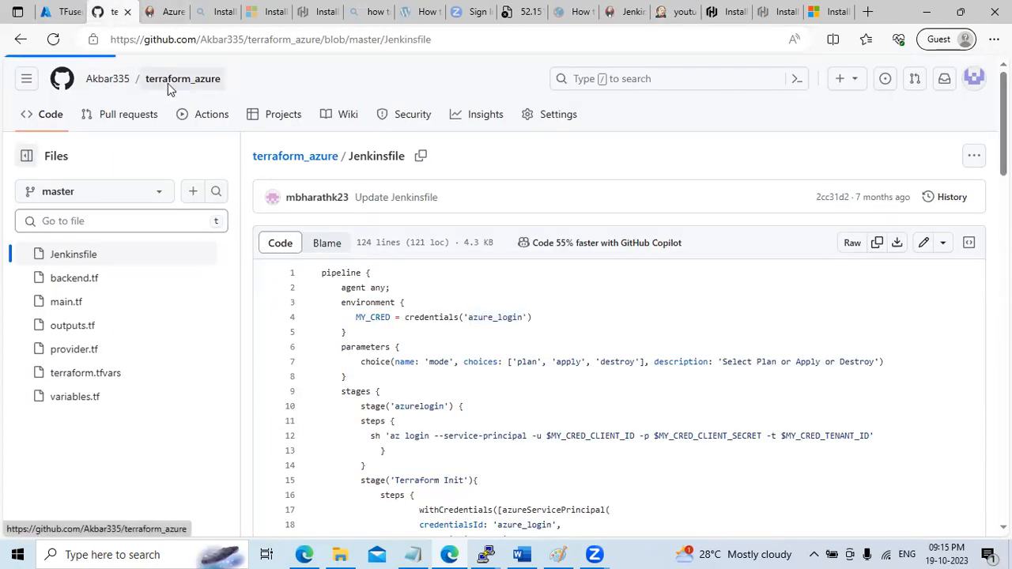
left_click(369, 39)
key("ctrl+c")
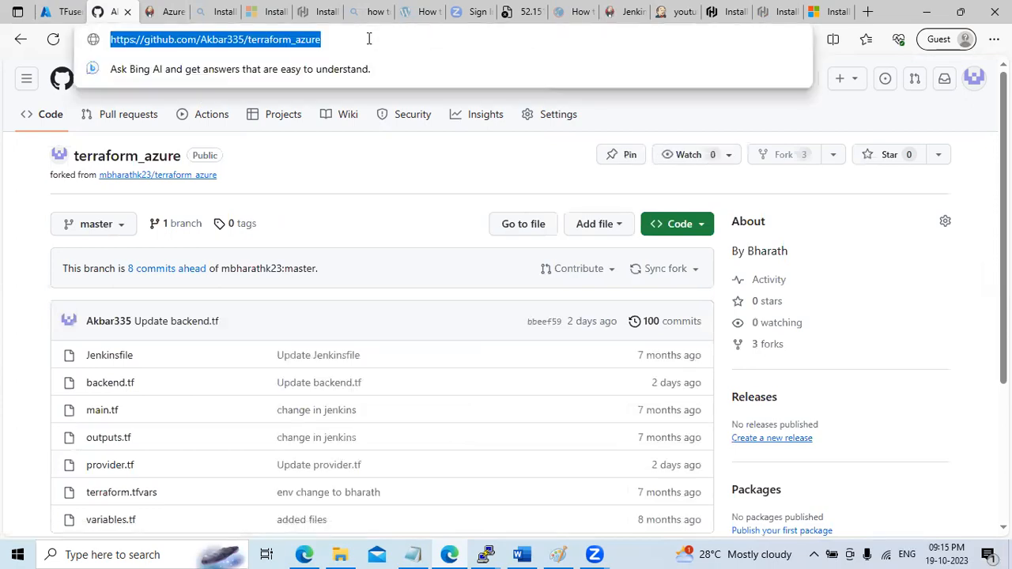
left_click(68, 11)
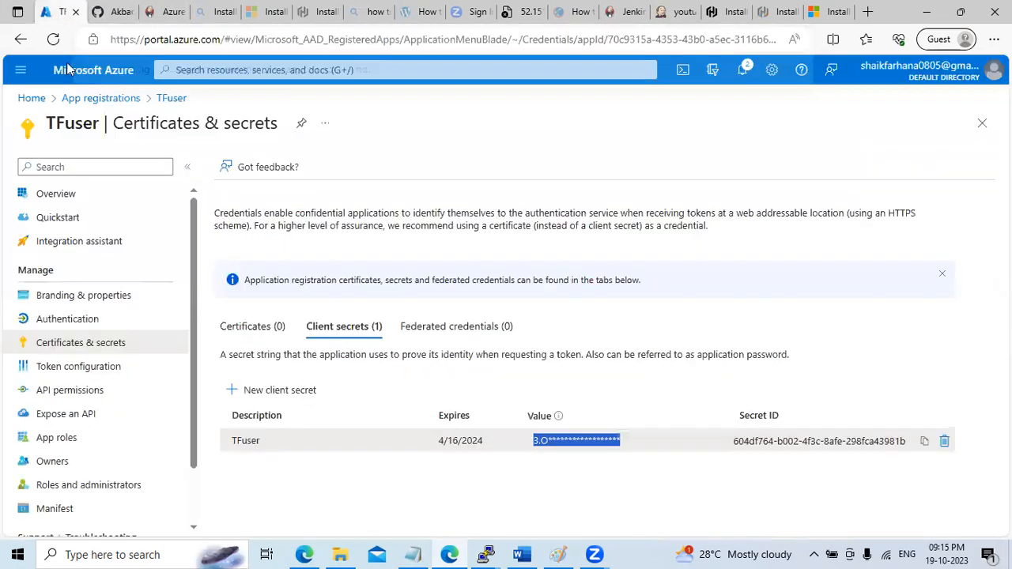
left_click(672, 11)
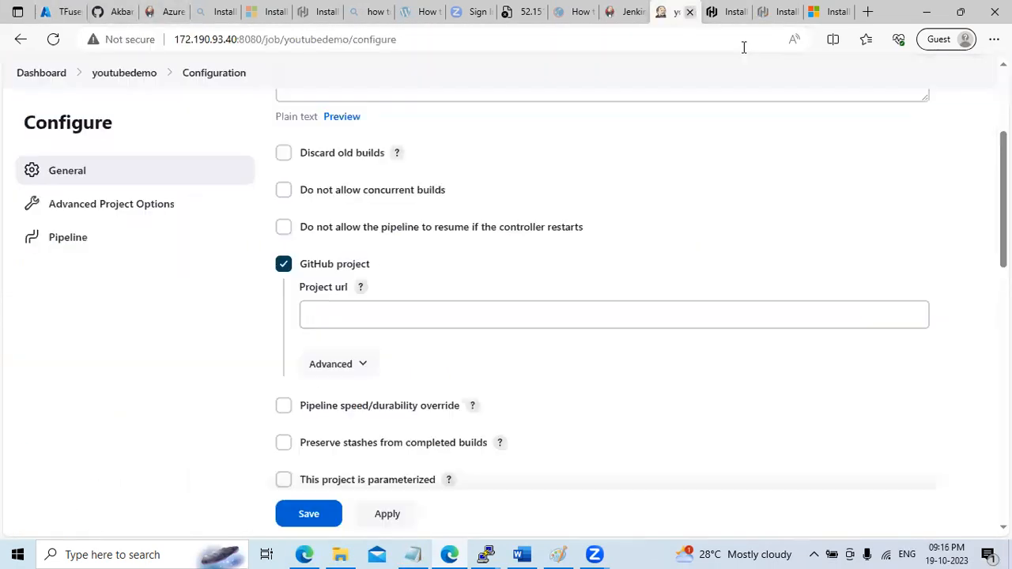
left_click(351, 306)
key("ctrl+v")
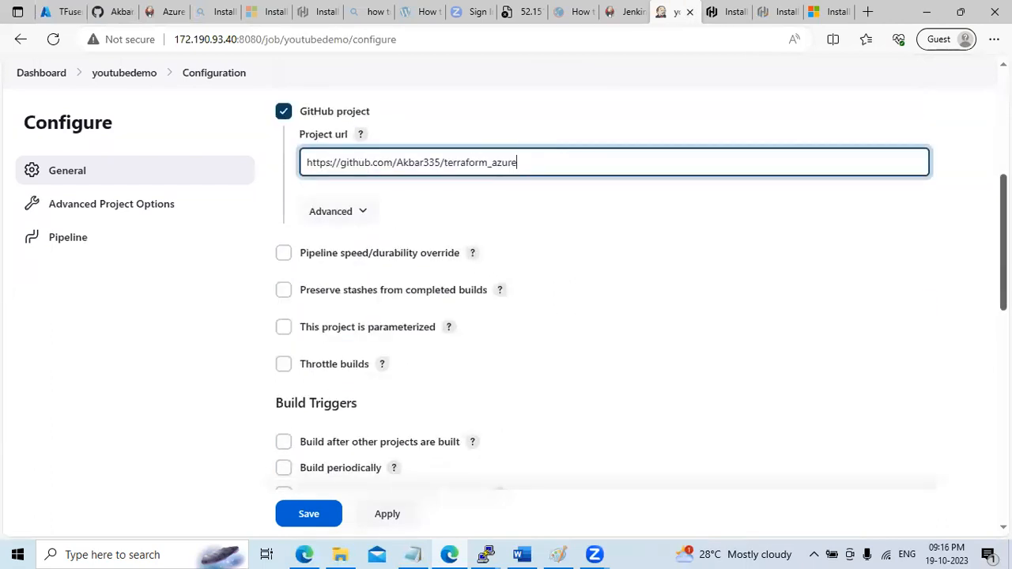
scroll(601, 316, "down", 1)
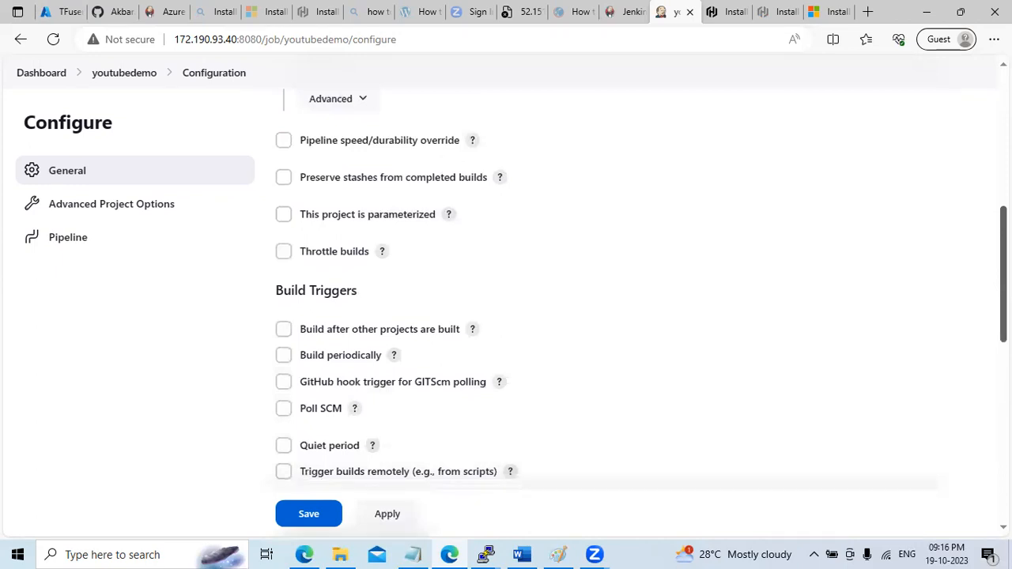
left_click(357, 219)
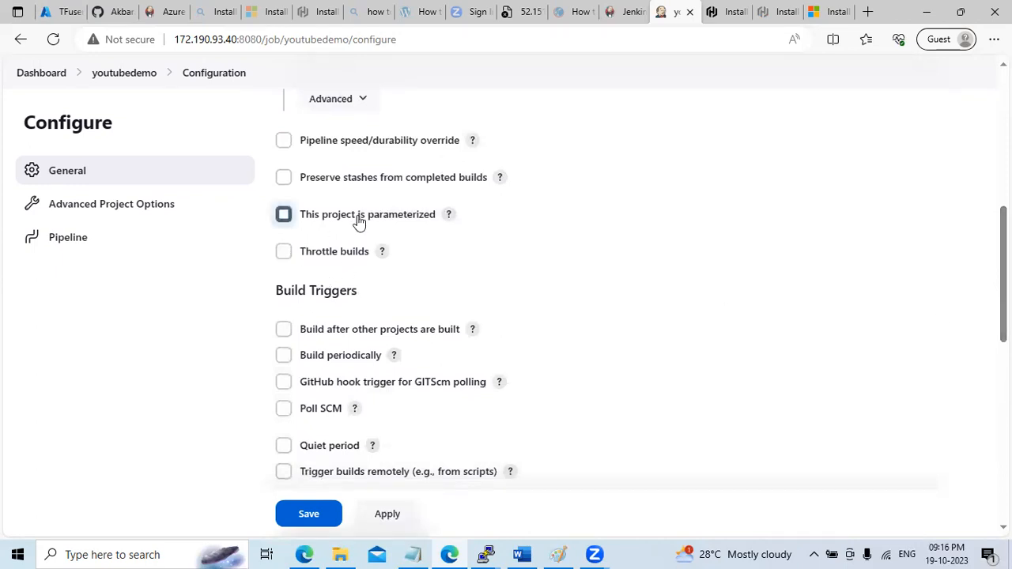
Add a Choice Parameter named 'choice' with options init, plan, apply and destroy
left_click(353, 242)
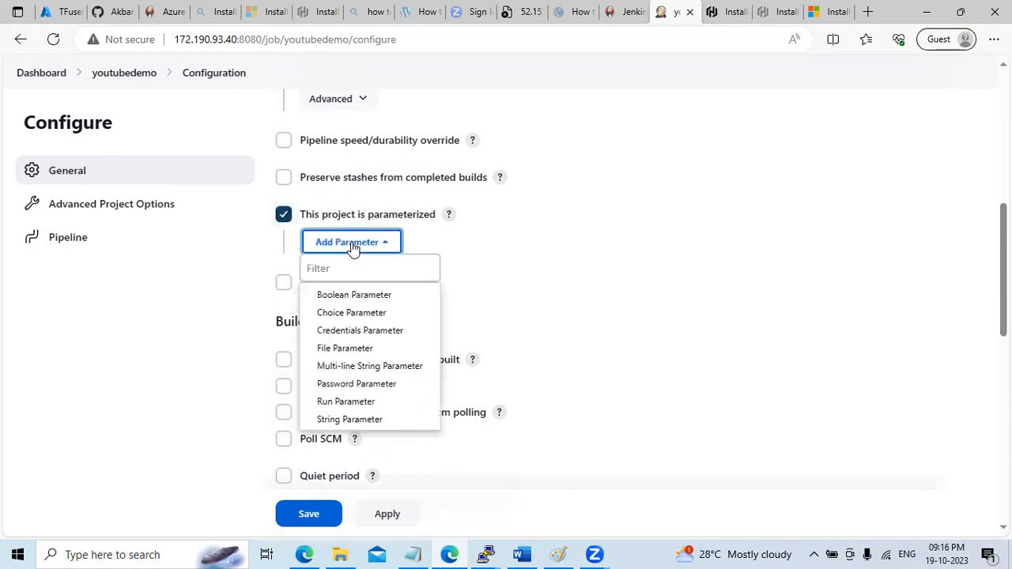
left_click(365, 317)
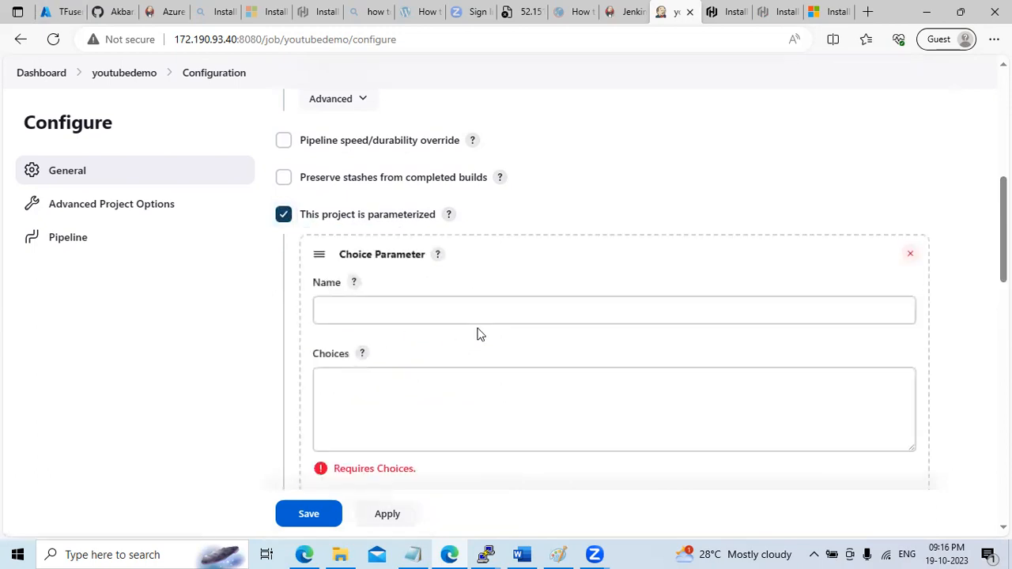
left_click(395, 300)
type("cho")
key("Tab")
type("init")
key("Return")
type("plan ")
type("apply ")
type("destroy")
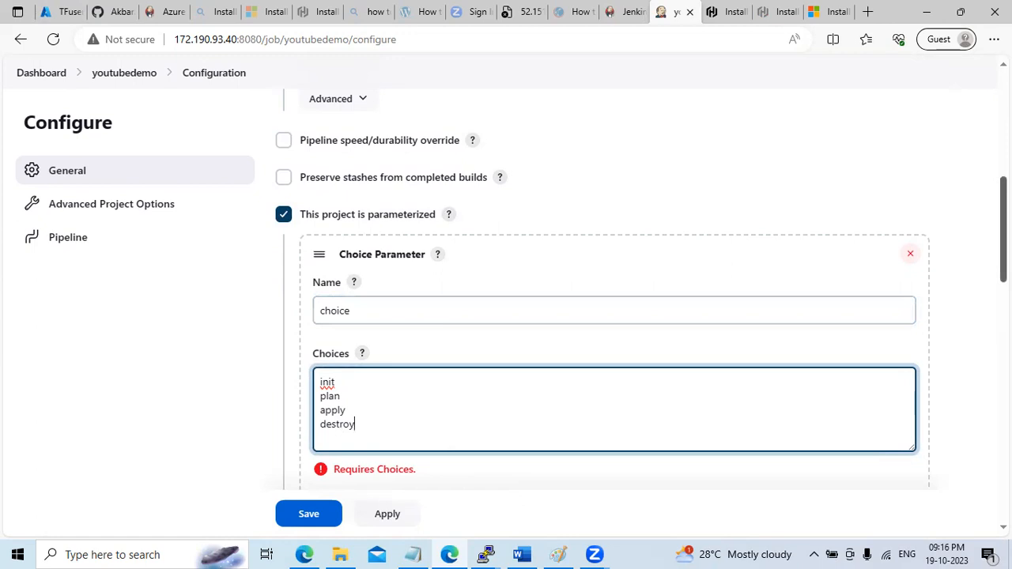
scroll(613, 316, "down", 2)
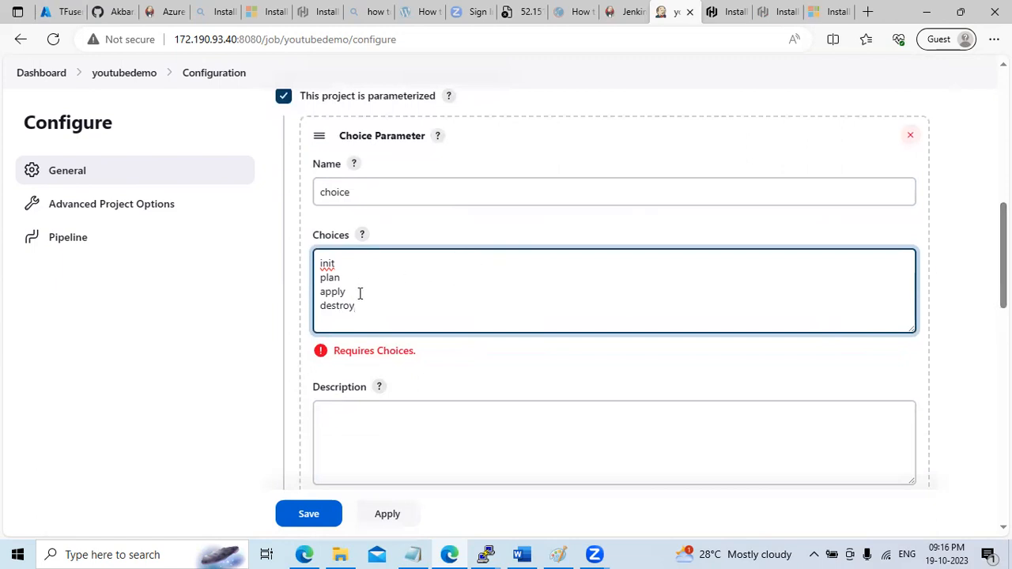
scroll(613, 316, "down", 2)
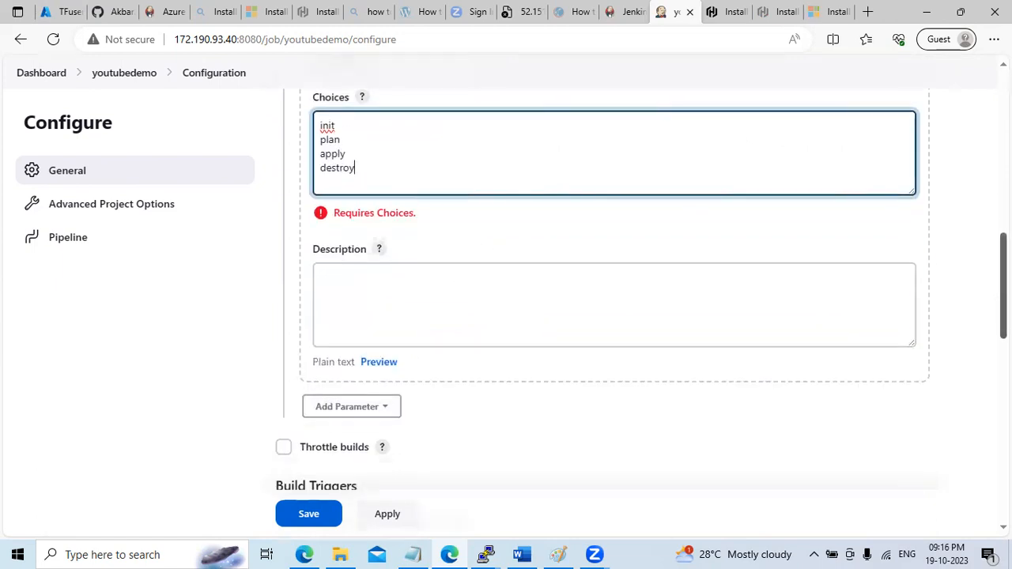
scroll(613, 316, "down", 3)
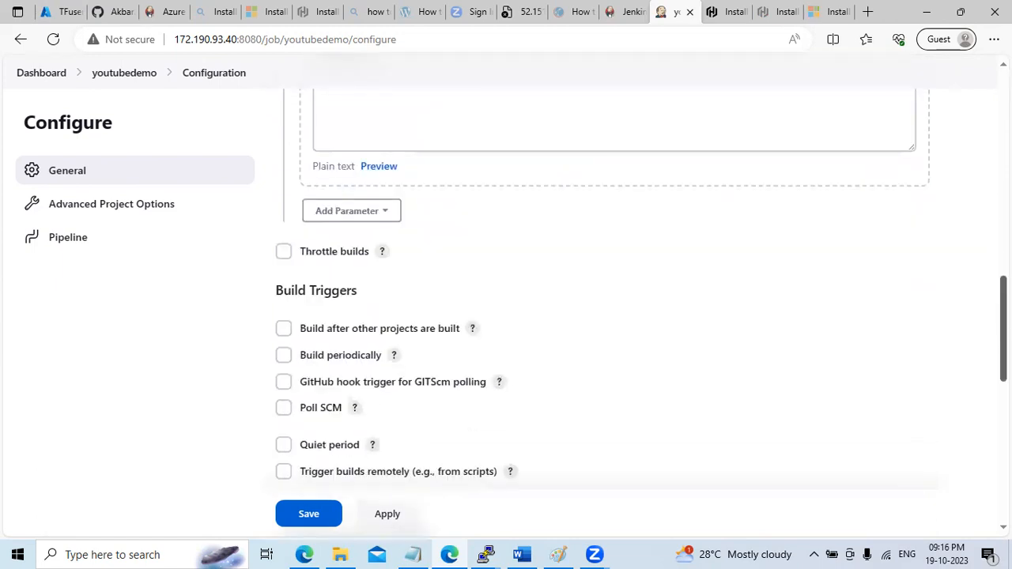
scroll(614, 317, "down", 3)
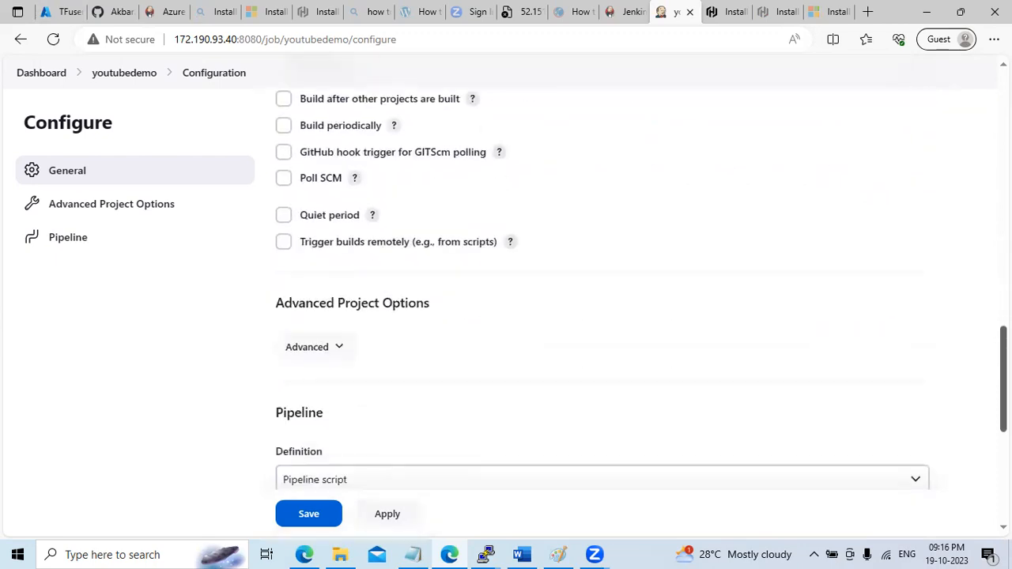
Set Definition to Pipeline script from SCM using Git with the terraform_azure repository URL
scroll(613, 316, "down", 4)
left_click(380, 194)
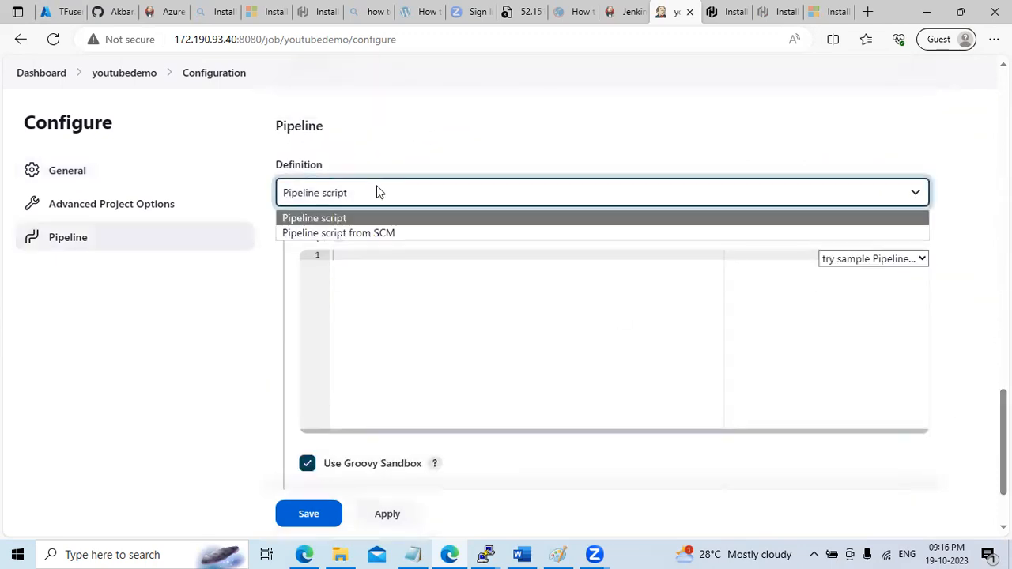
left_click(377, 233)
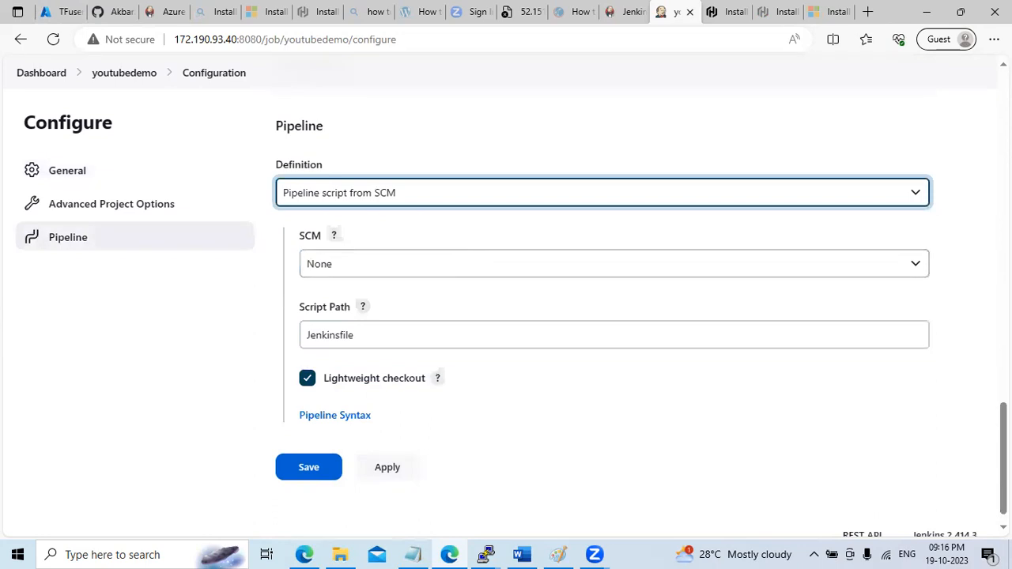
left_click(358, 265)
left_click(357, 306)
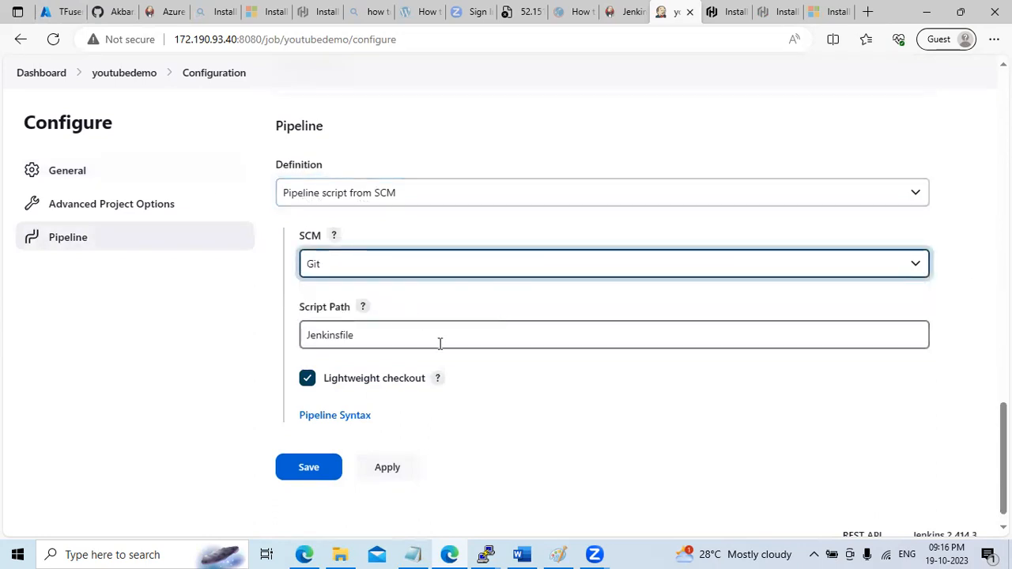
left_click(446, 377)
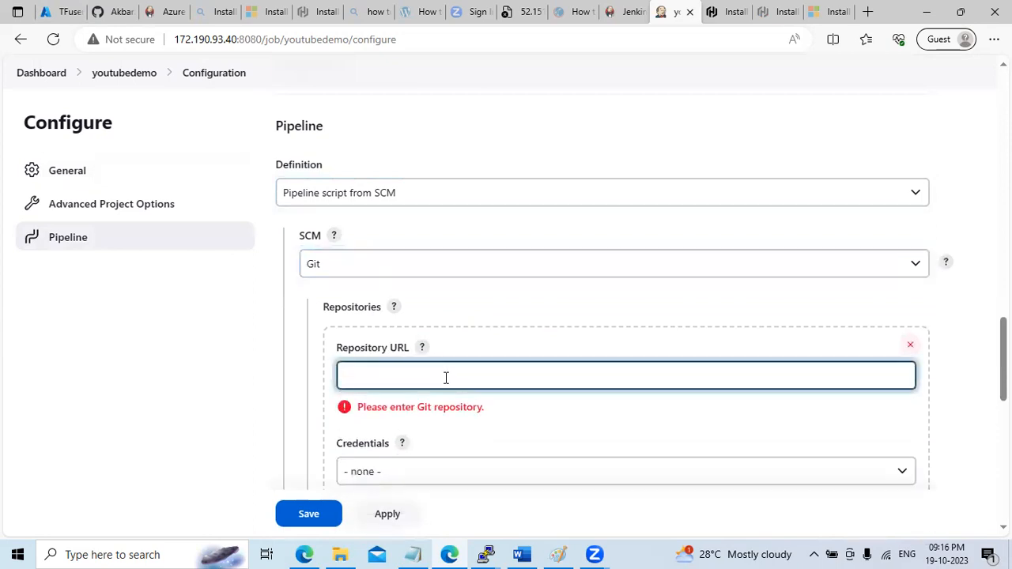
key("ctrl+v")
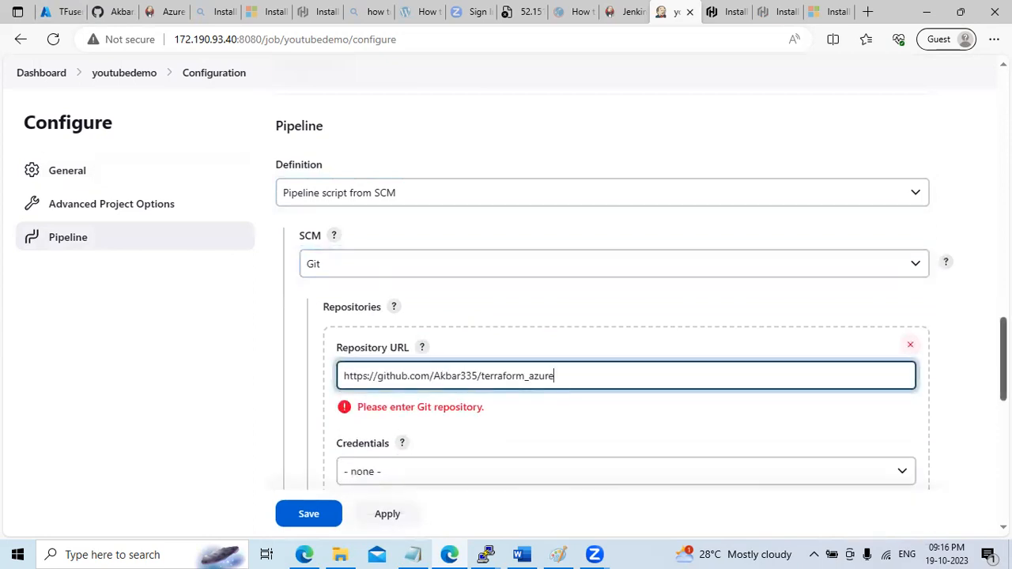
scroll(885, 380, "down", 3)
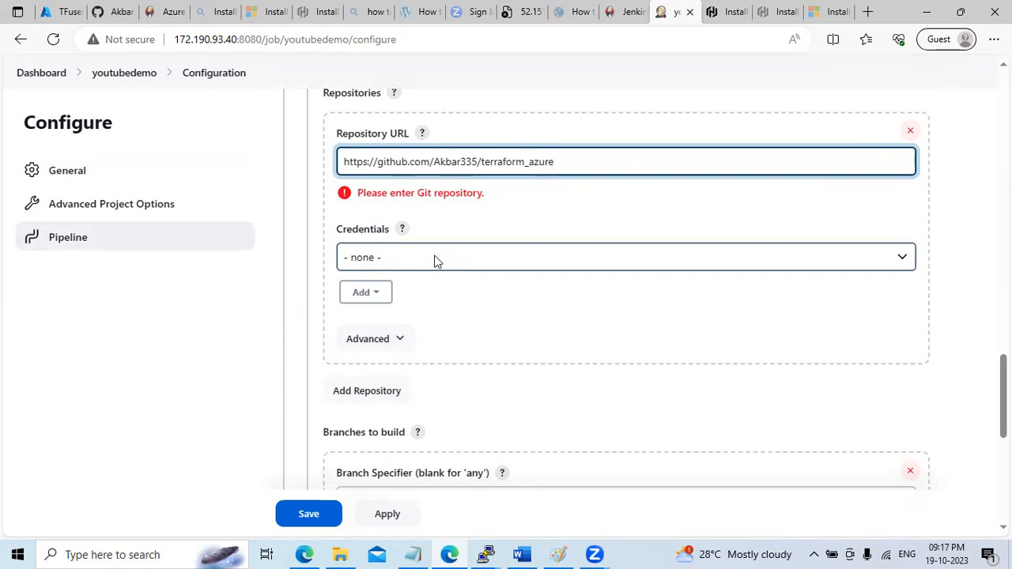
Start adding a new Jenkins credential for the terraform_azure Git repository from the Credentials dropdown
left_click(434, 261)
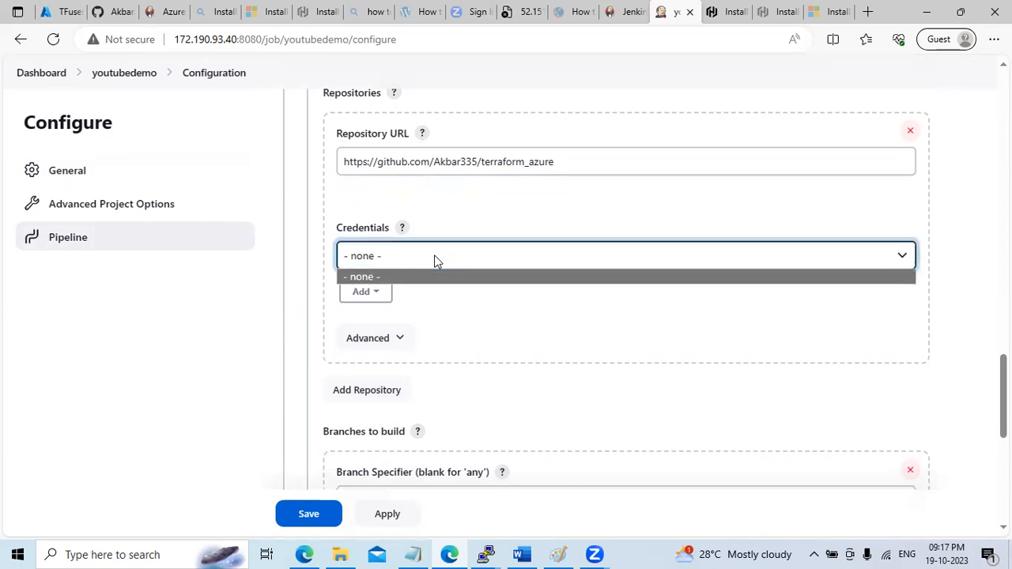
left_click(484, 307)
left_click(362, 274)
left_click(641, 348)
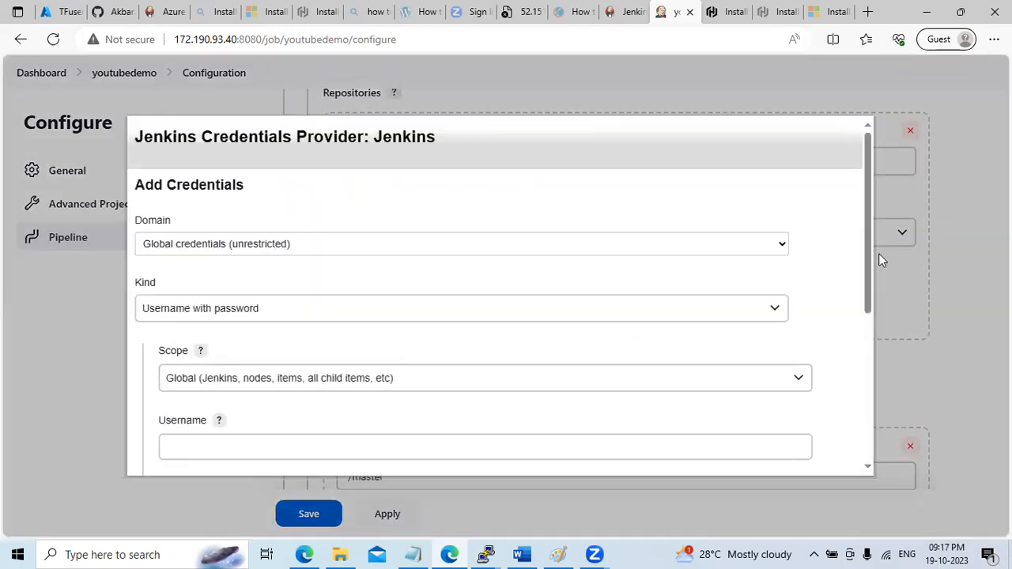
left_click_drag(867, 251, 868, 271)
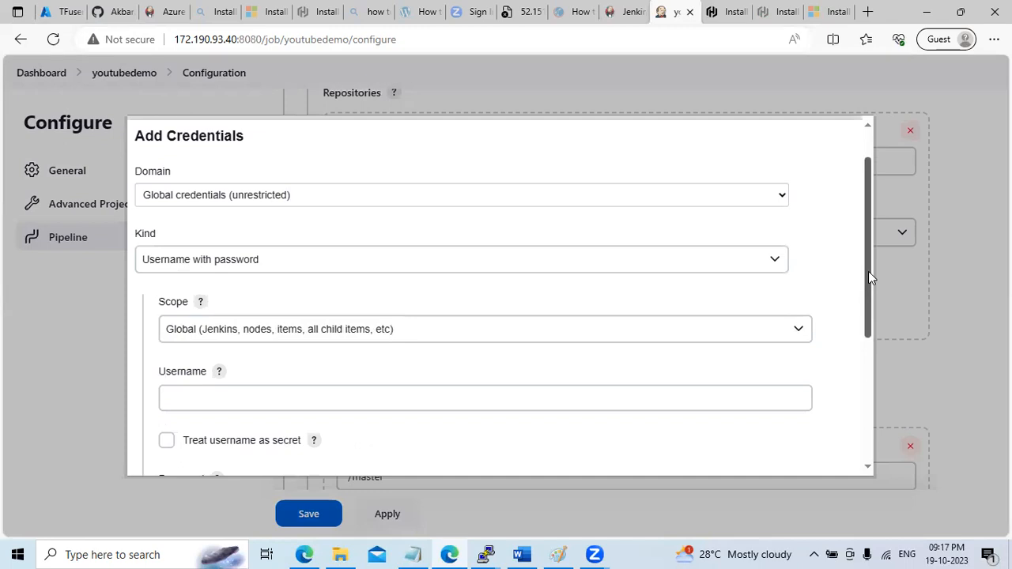
left_click(256, 262)
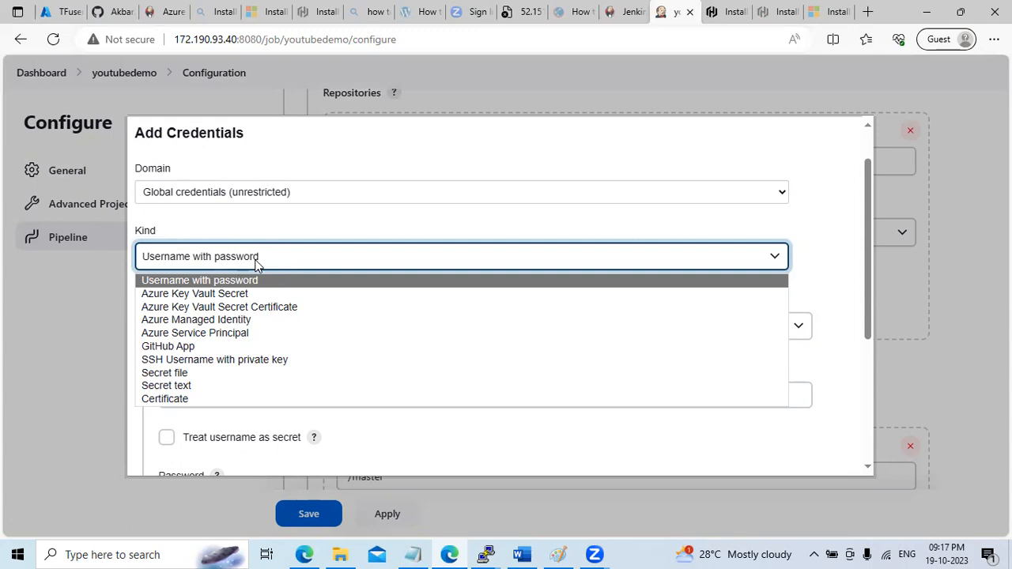
left_click(260, 281)
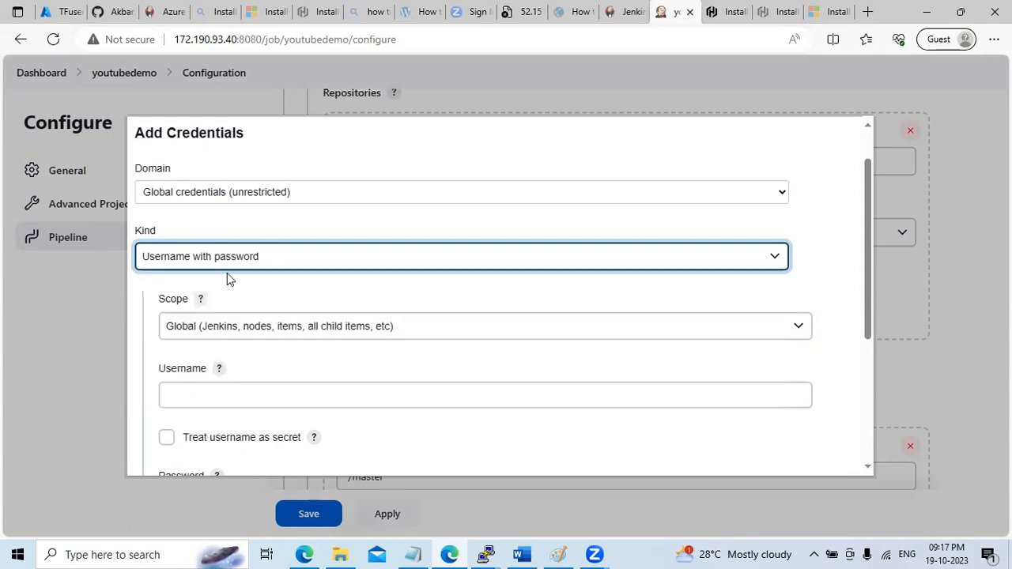
left_click_drag(870, 286, 874, 348)
left_click(250, 276)
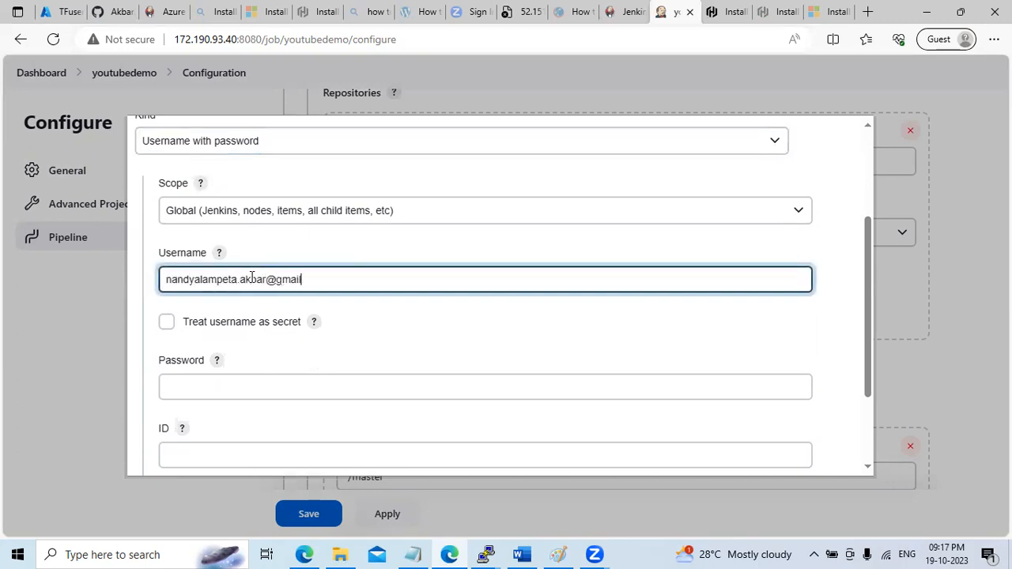
left_click(259, 388)
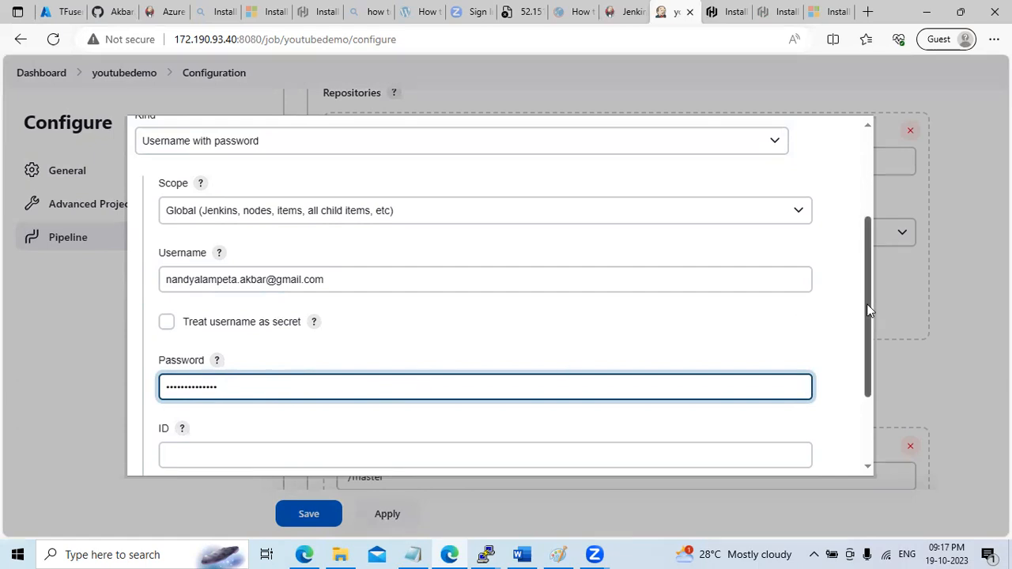
left_click_drag(866, 304, 869, 391)
left_click(296, 334)
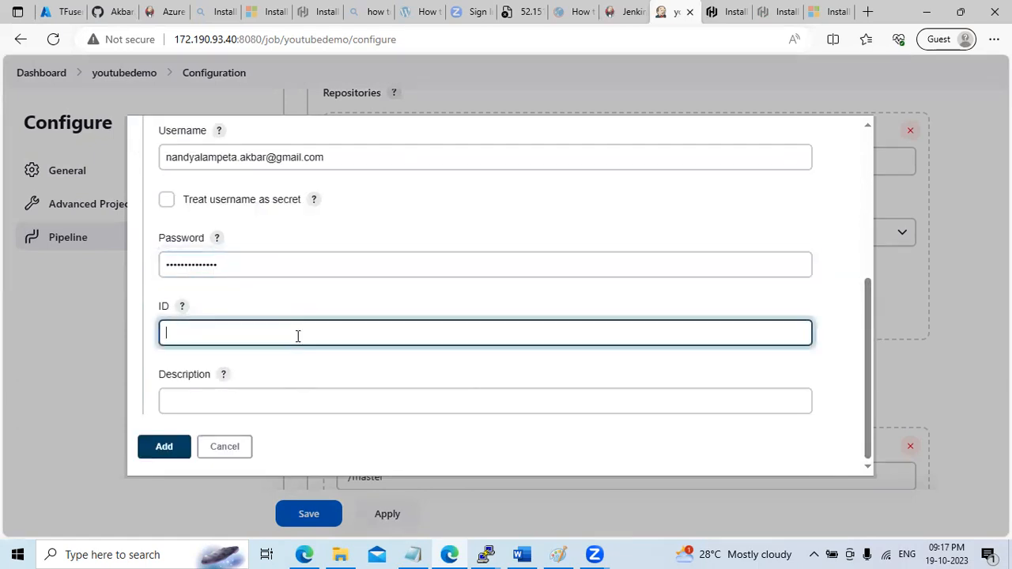
type("GIT")
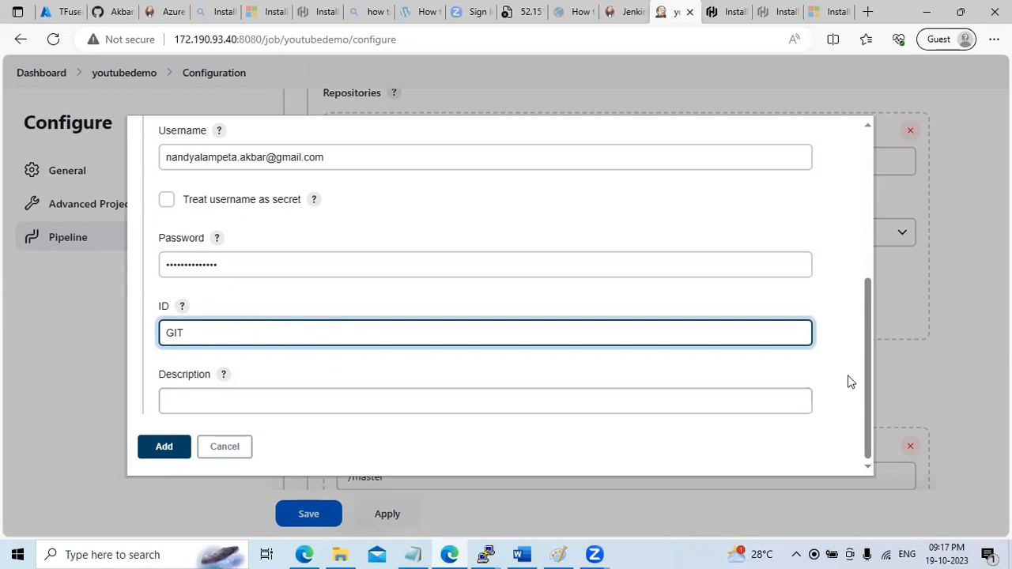
left_click(207, 453)
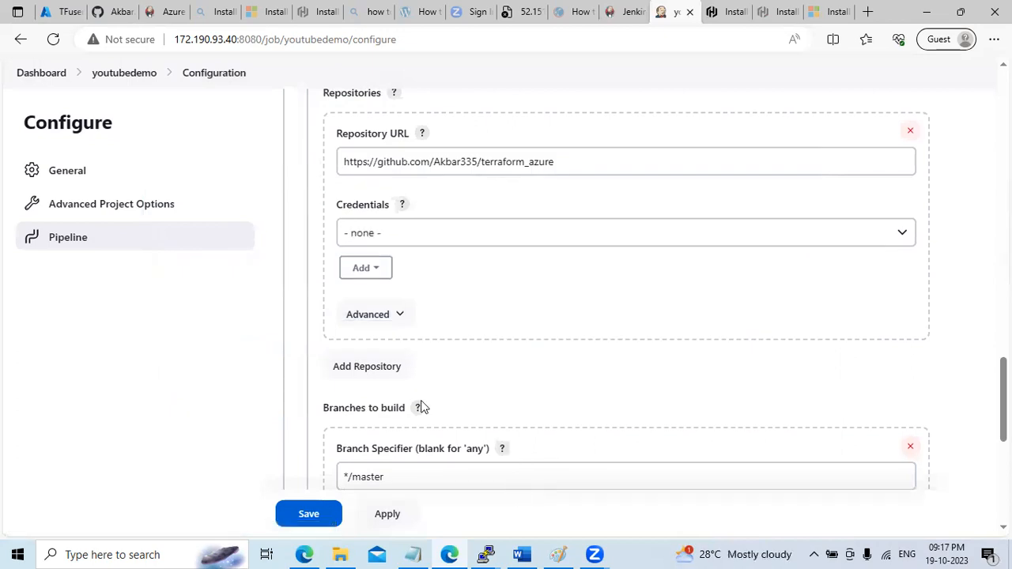
Review the youtubedemo configuration settings from top to bottom
scroll(625, 317, "up", 3)
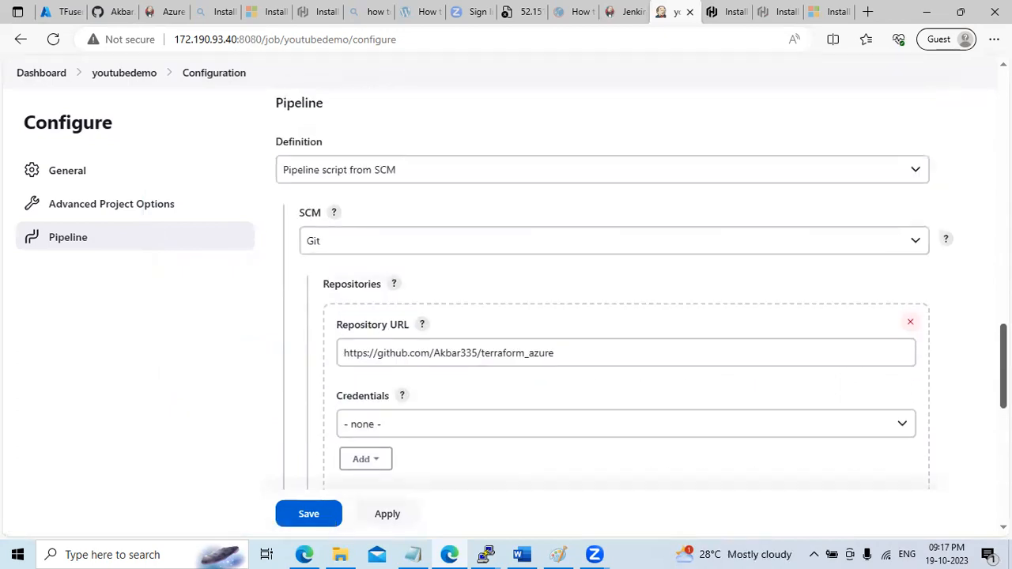
scroll(602, 316, "up", 18)
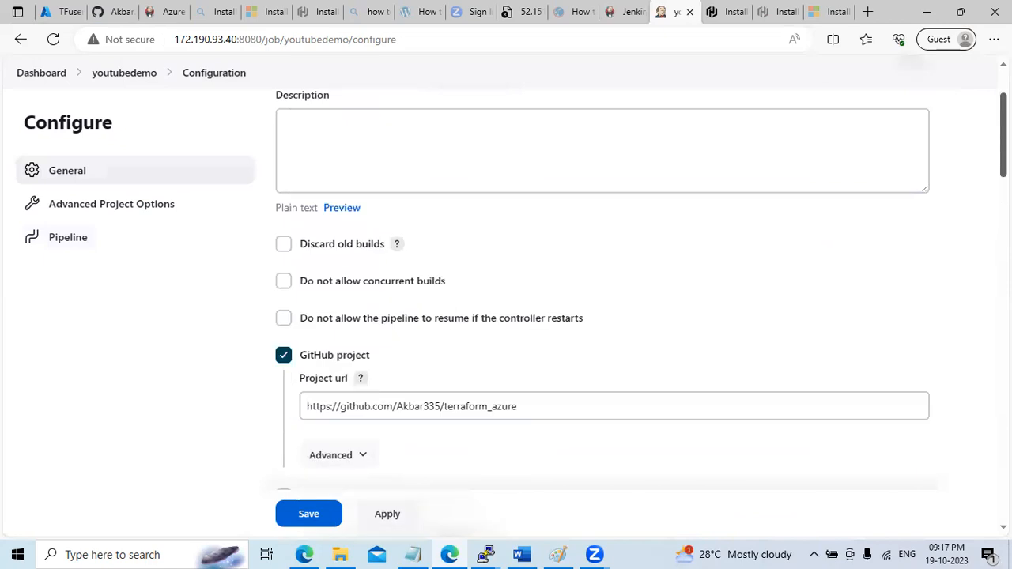
scroll(602, 316, "down", 3)
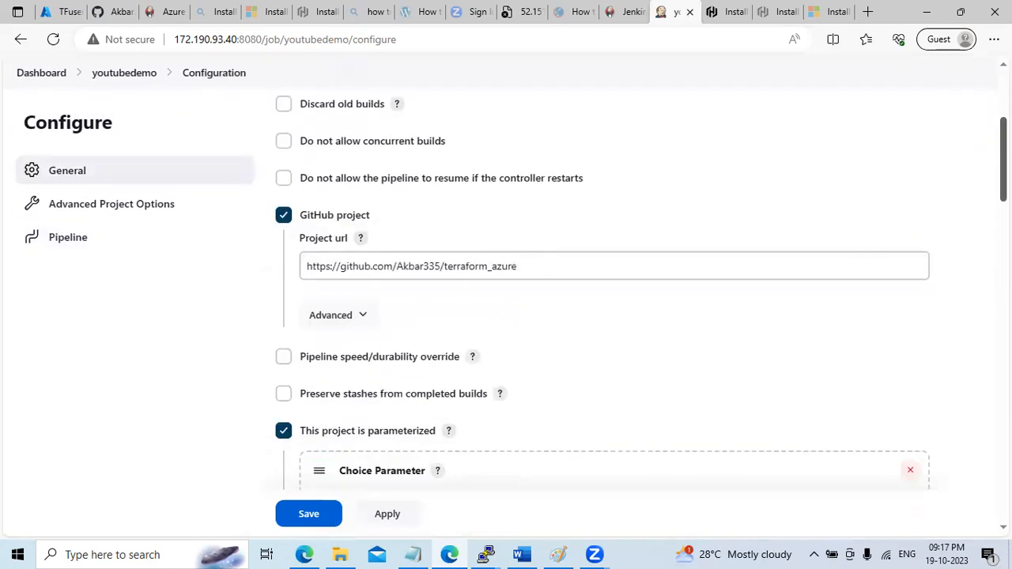
scroll(603, 316, "down", 3)
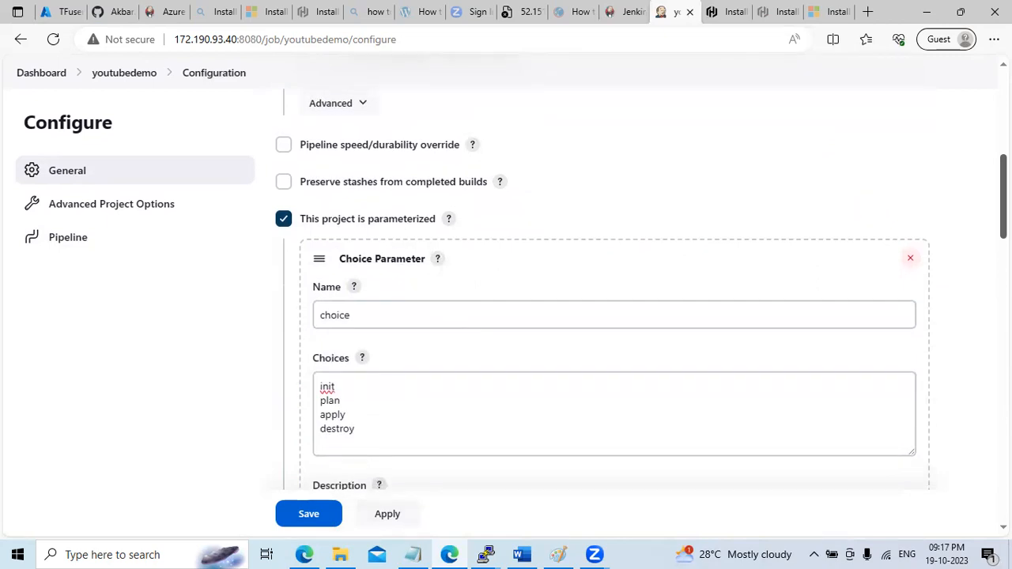
scroll(602, 316, "down", 1)
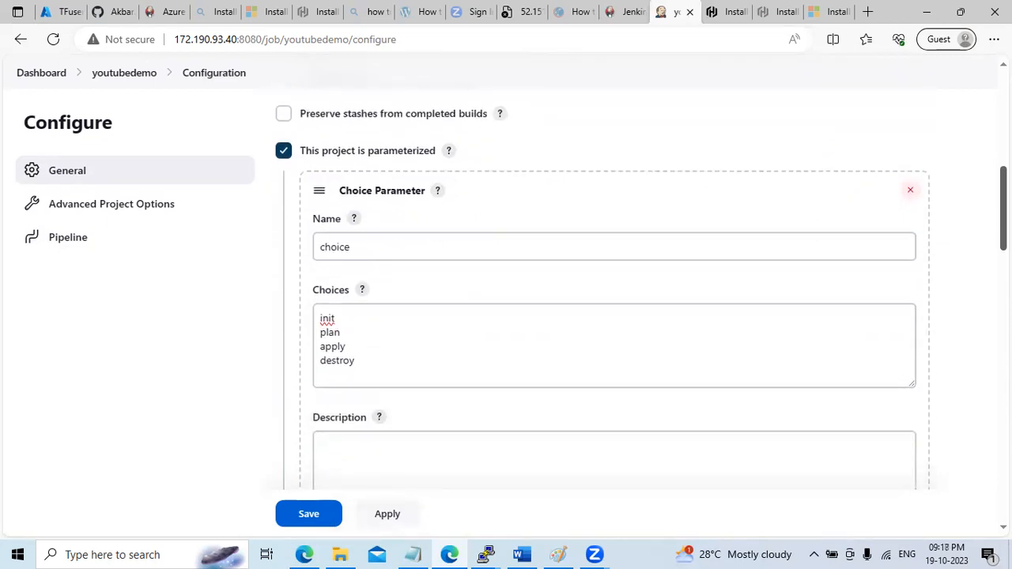
scroll(602, 317, "down", 1)
scroll(603, 316, "down", 2)
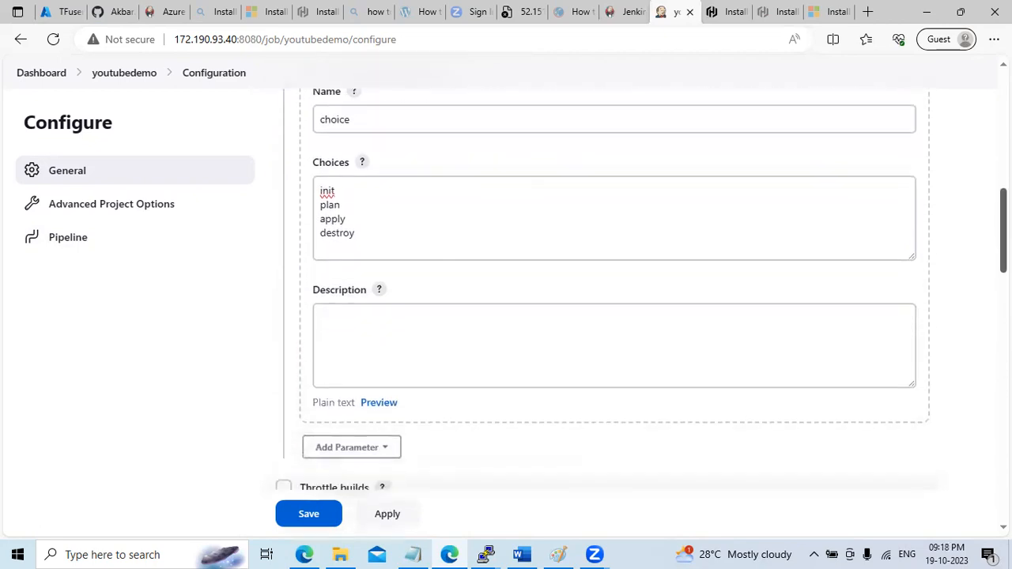
scroll(602, 317, "down", 4)
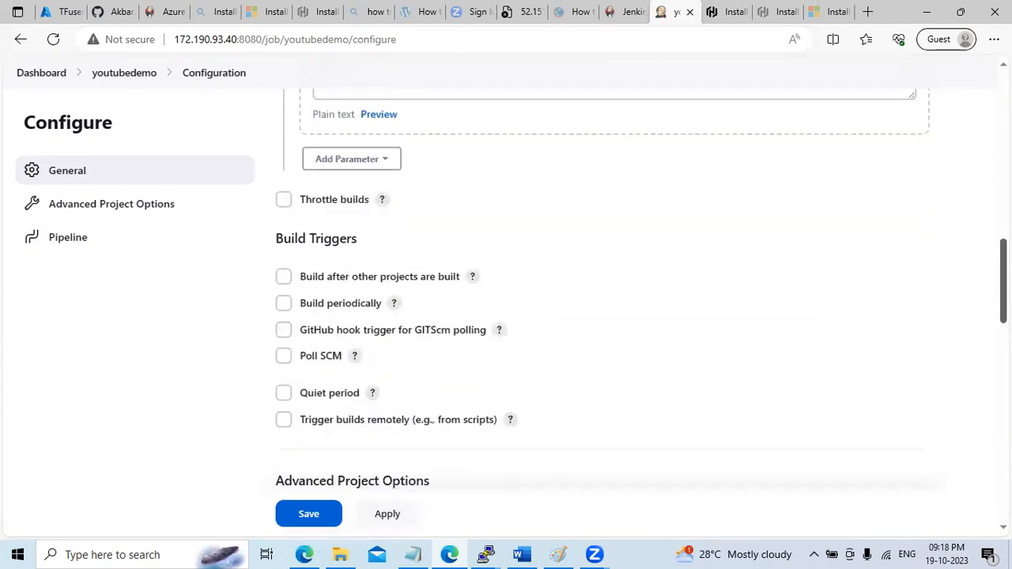
scroll(603, 316, "down", 6)
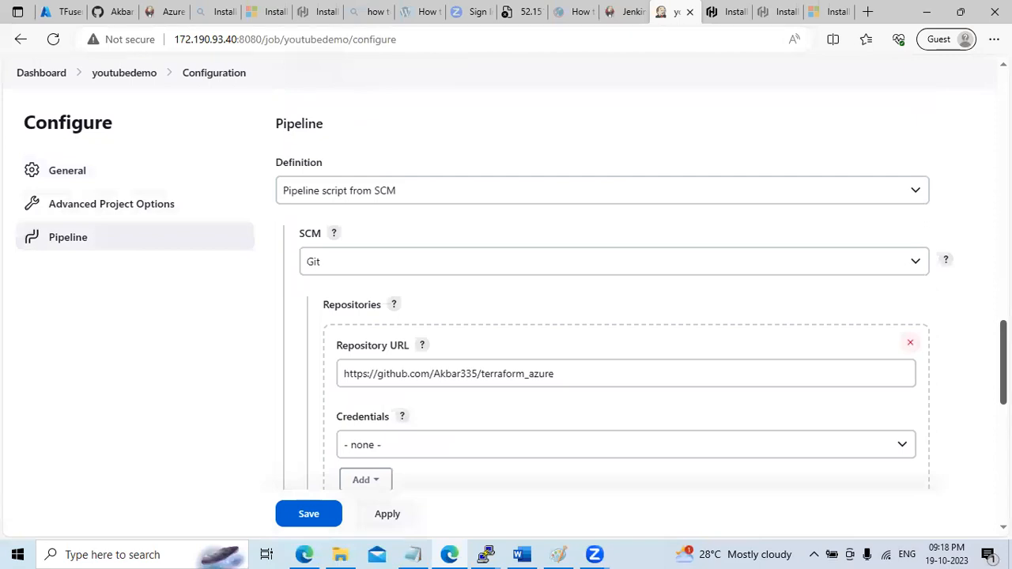
scroll(602, 317, "down", 2)
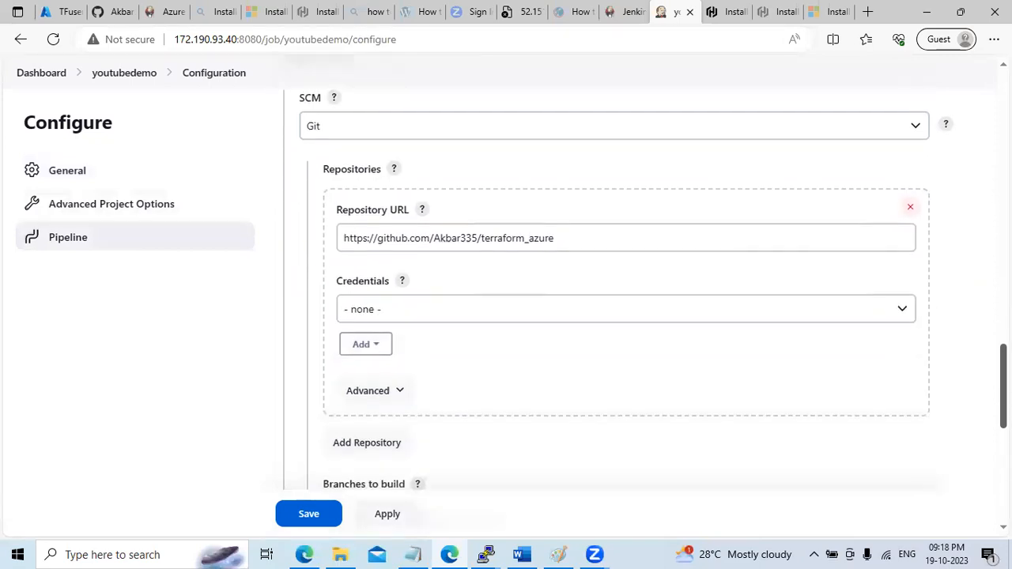
scroll(602, 316, "down", 2)
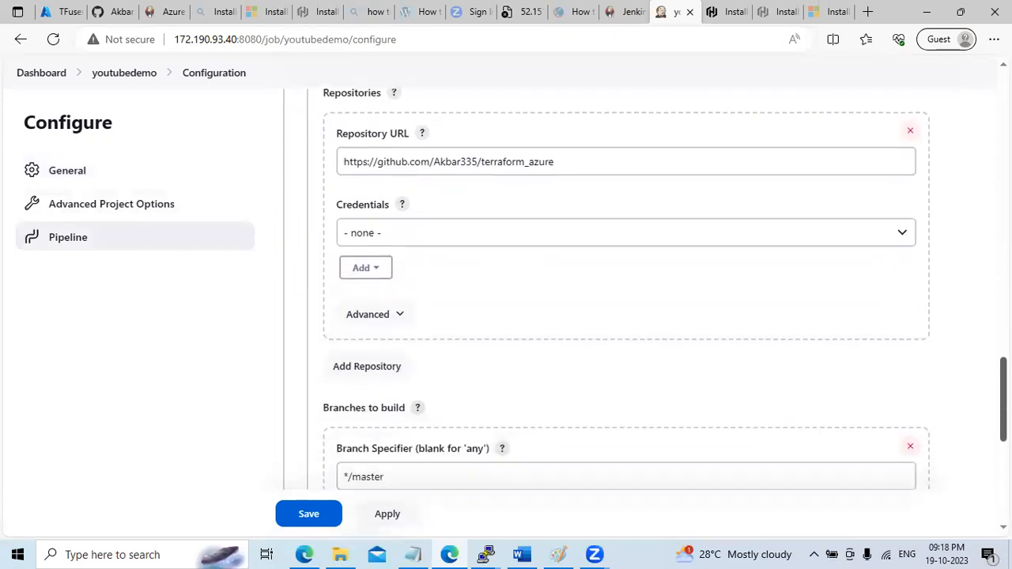
scroll(602, 316, "down", 2)
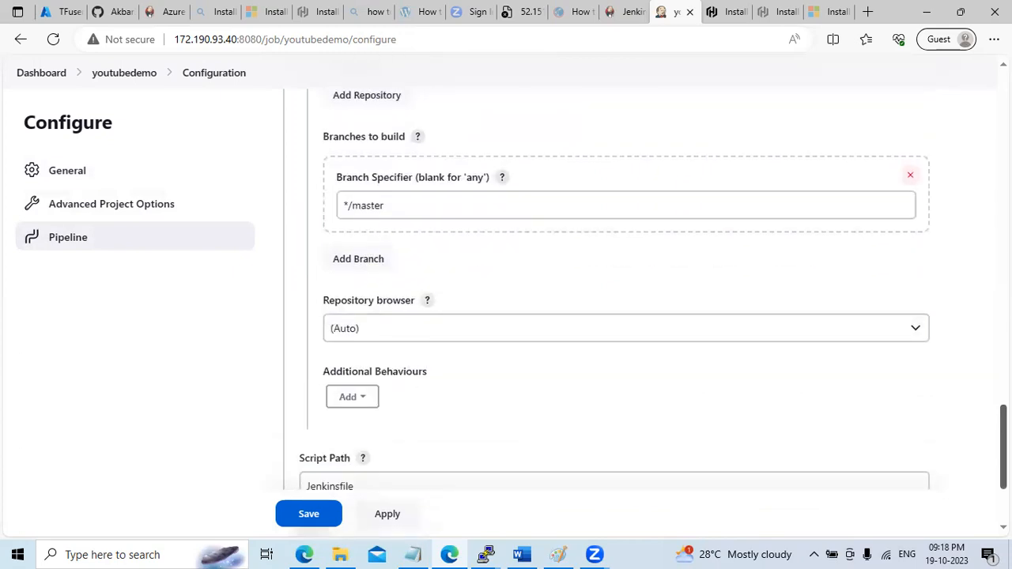
Glance at the terraform_azure repository on GitHub, then save the pipeline configuration
left_click(115, 11)
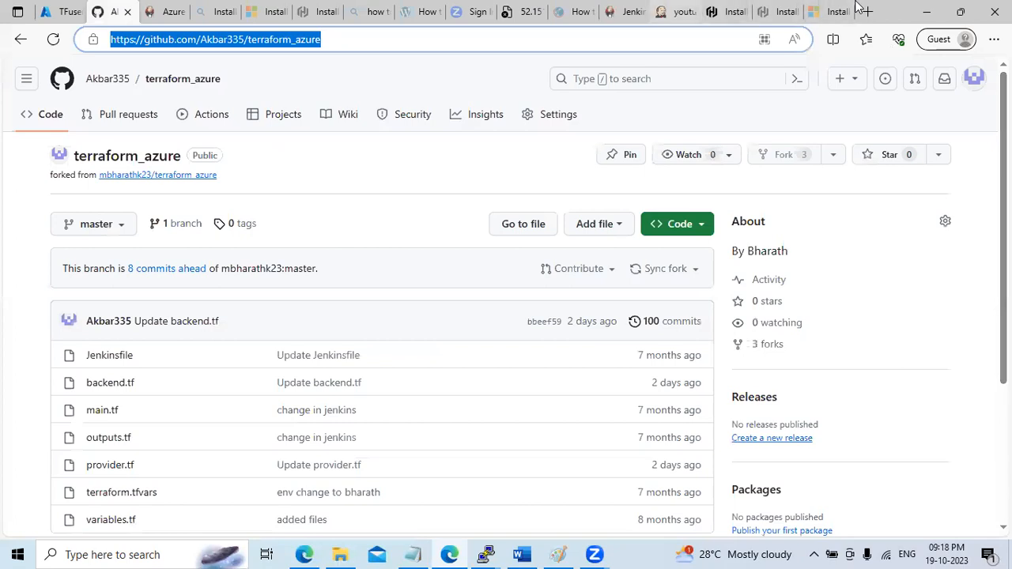
left_click(675, 11)
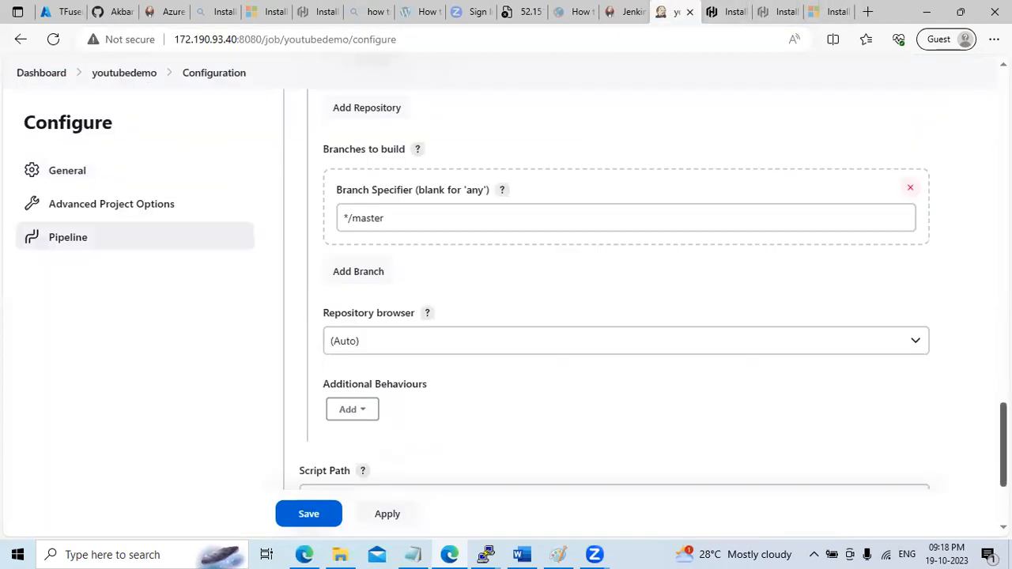
scroll(537, 332, "down", 2)
left_click(308, 455)
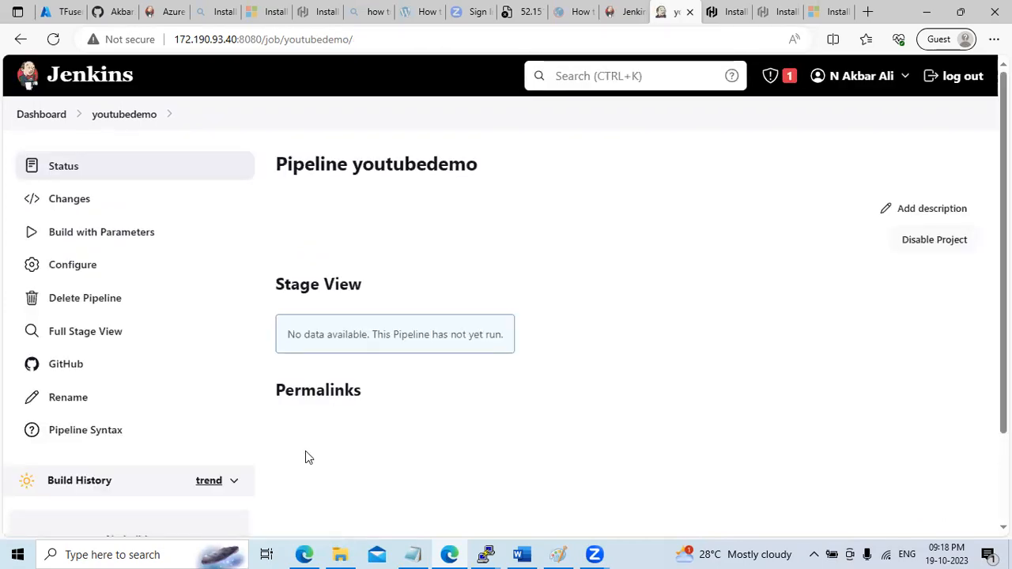
Run the first youtubedemo build with the choice set to plan, then view the GitHub repository
left_click(120, 240)
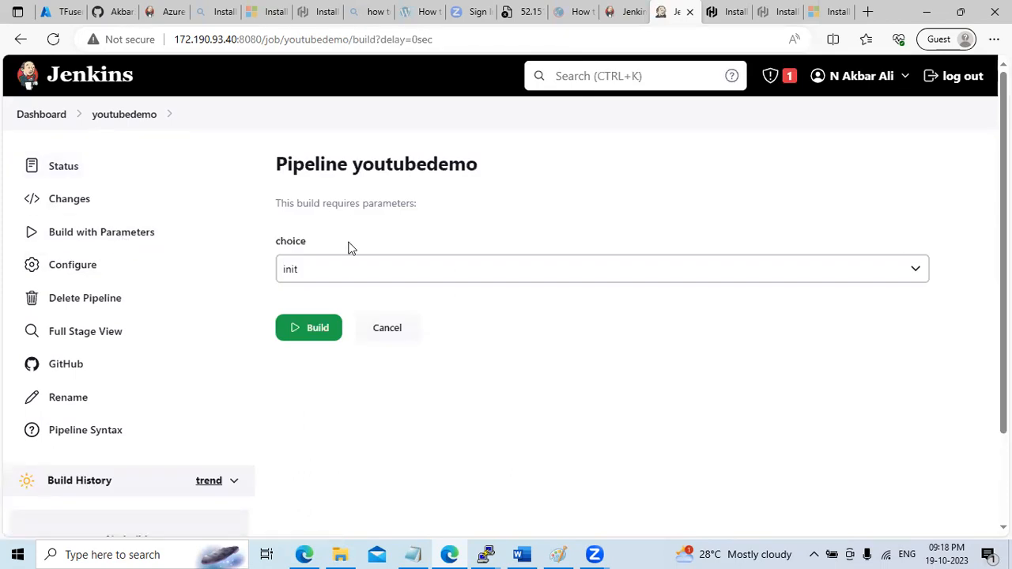
left_click(319, 270)
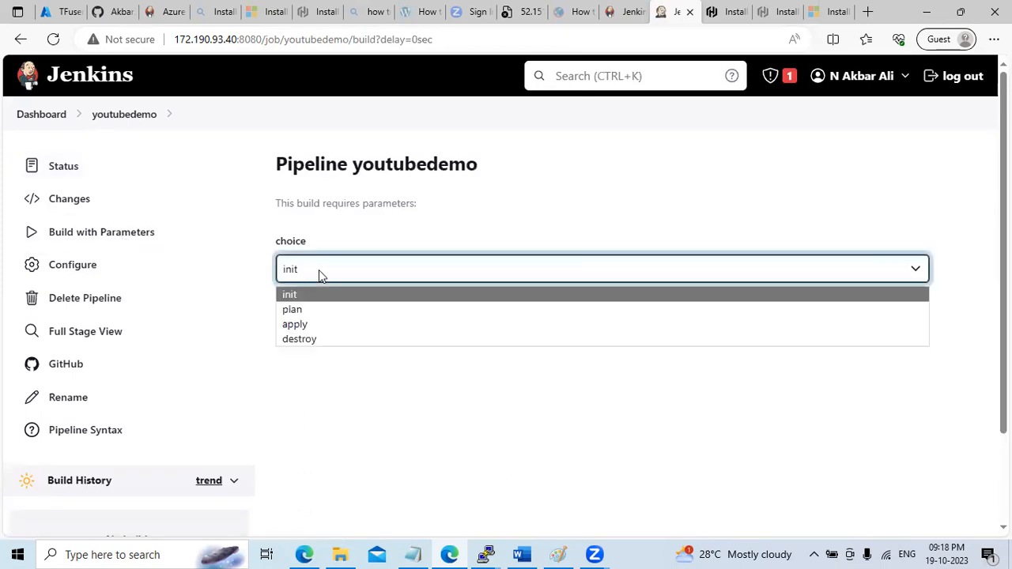
left_click(315, 311)
left_click(312, 334)
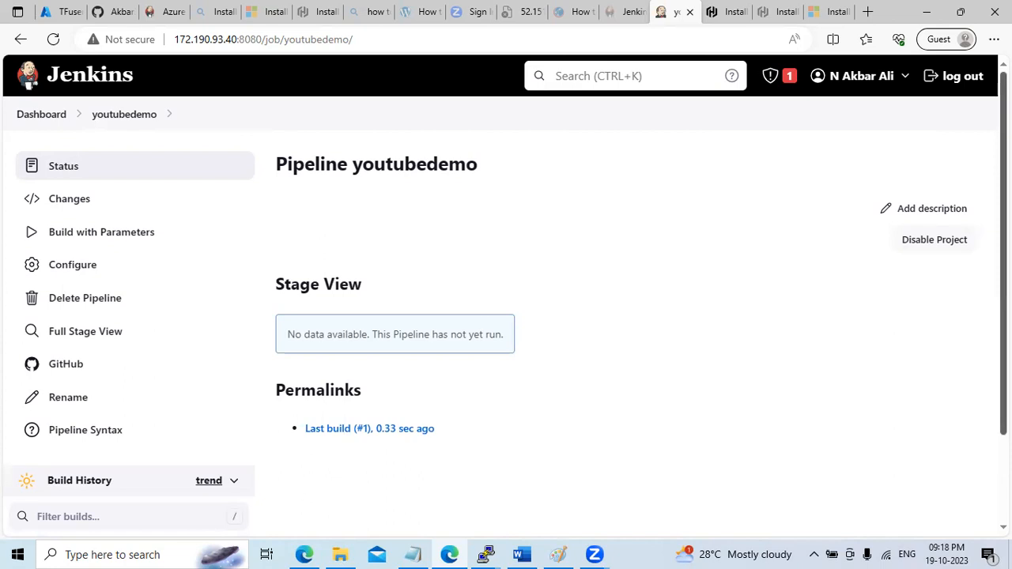
scroll(506, 292, "down", 2)
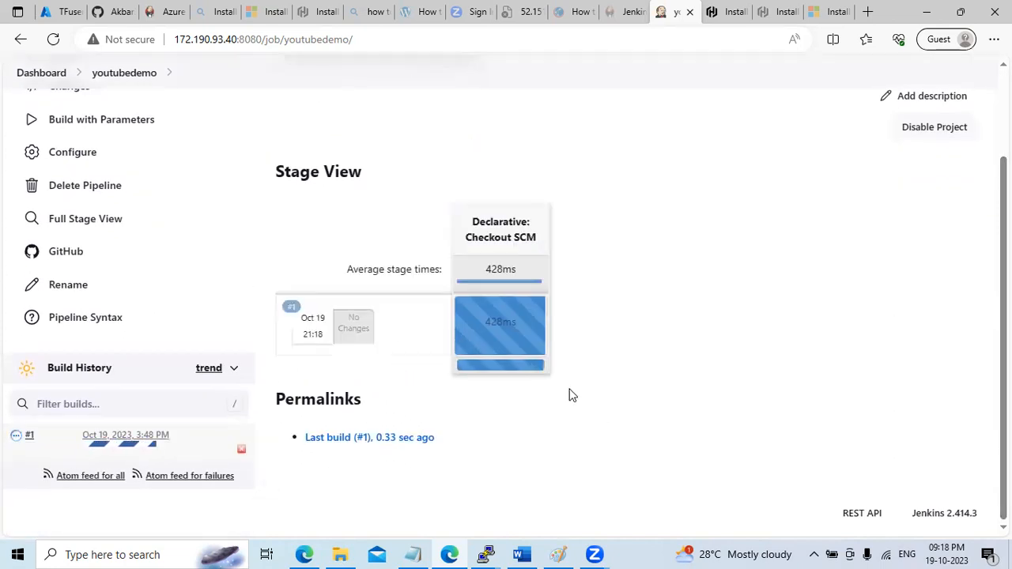
left_click(109, 18)
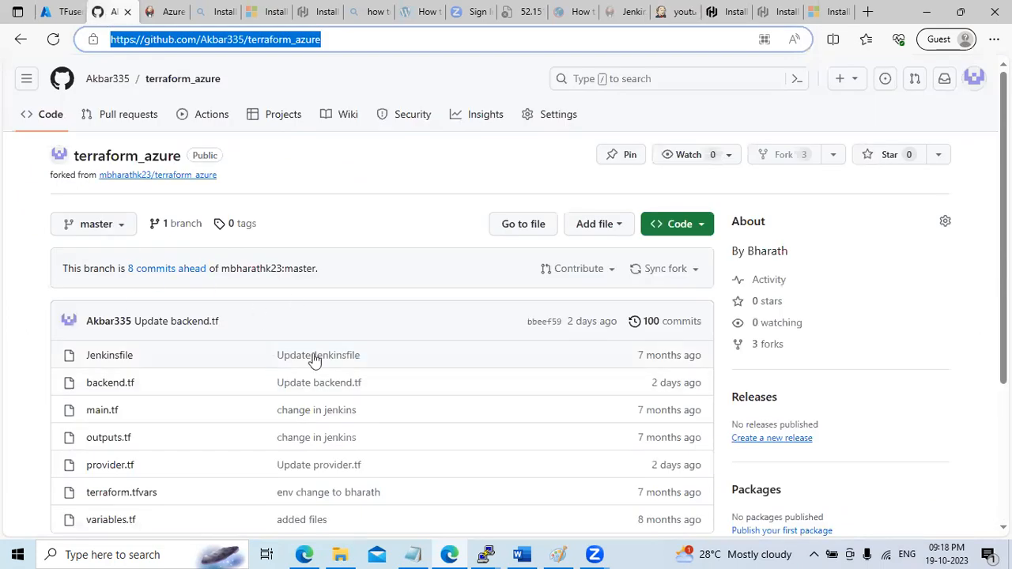
Open main.tf in terraform_azure and examine the virtual network and public subnet resources
left_click(57, 18)
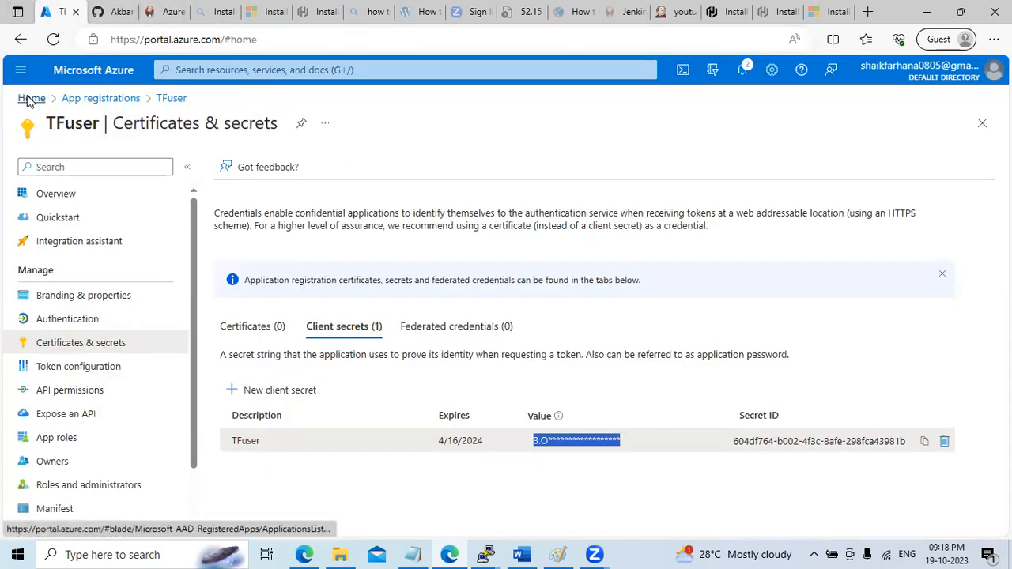
left_click(32, 98)
left_click(105, 14)
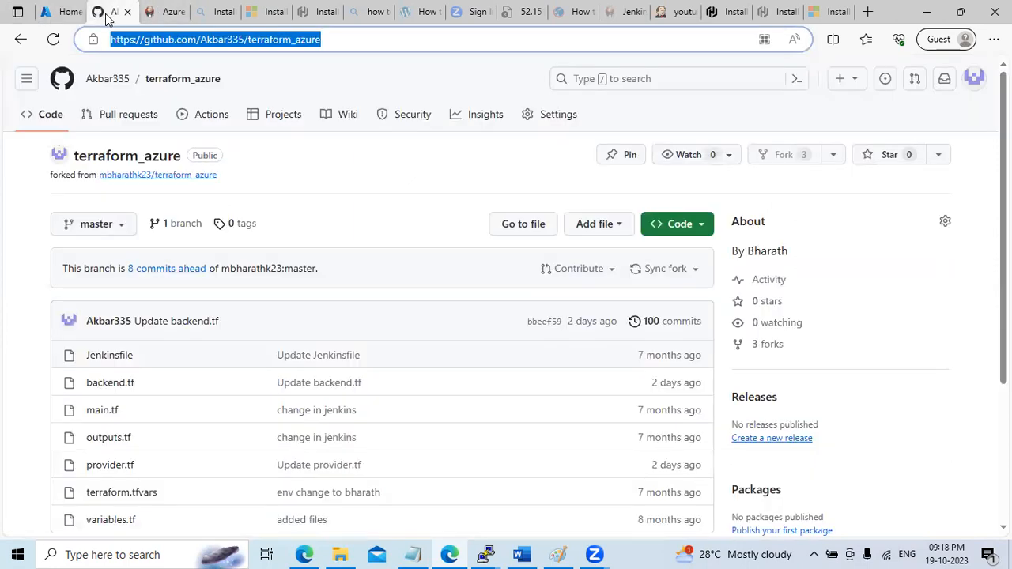
left_click(101, 411)
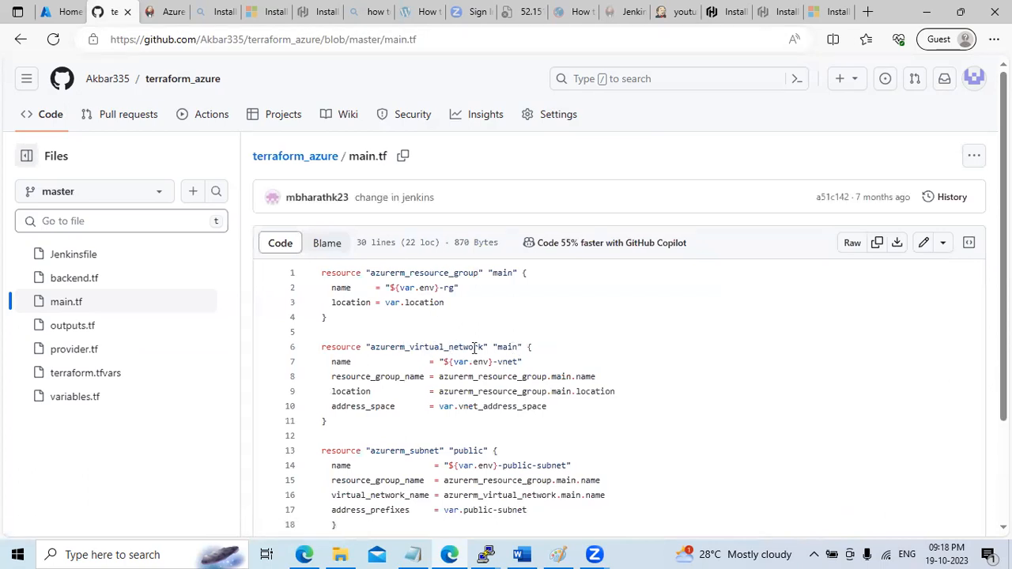
left_click_drag(411, 346, 470, 346)
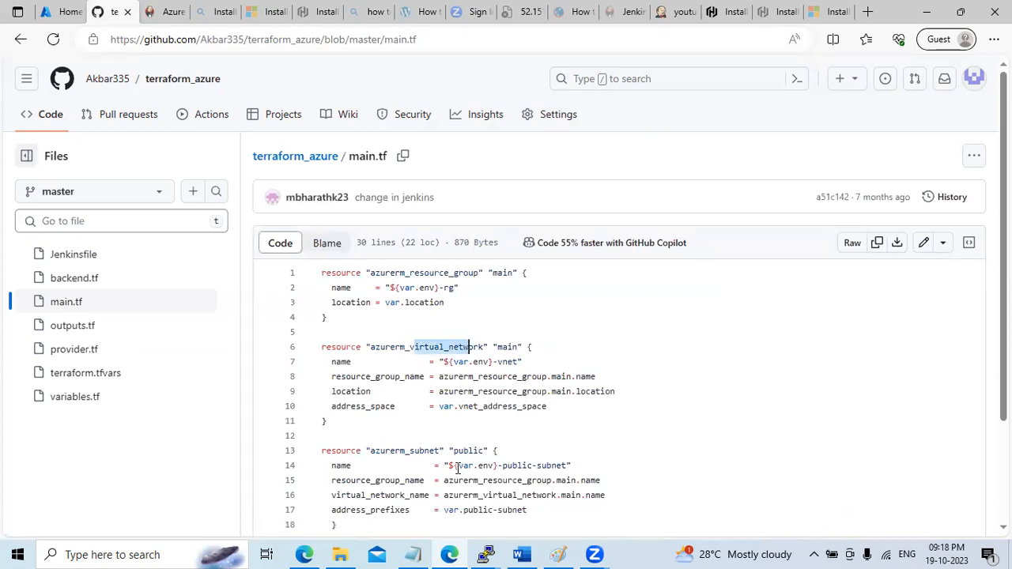
double_click(473, 451)
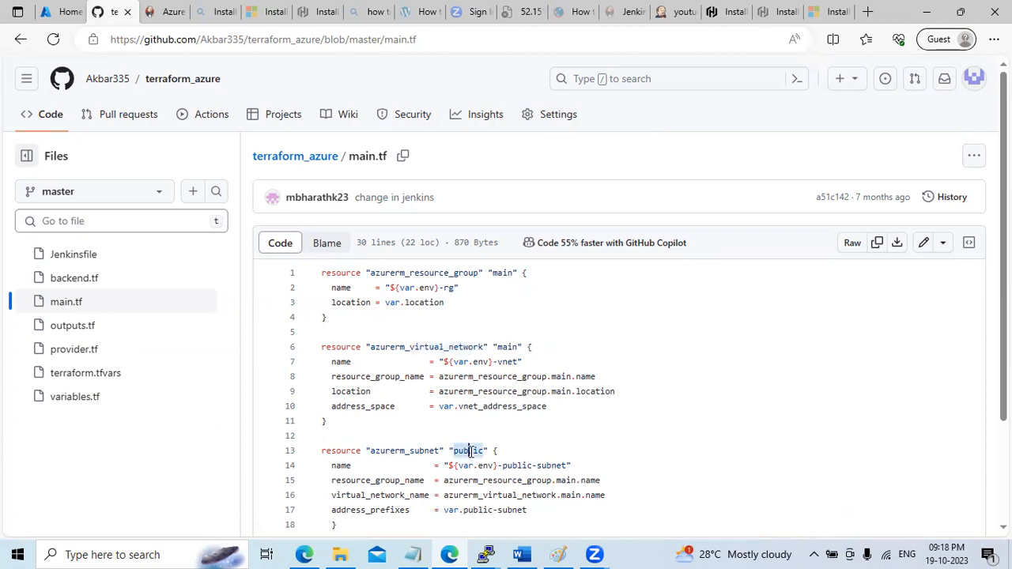
double_click(406, 451)
scroll(822, 343, "down", 1)
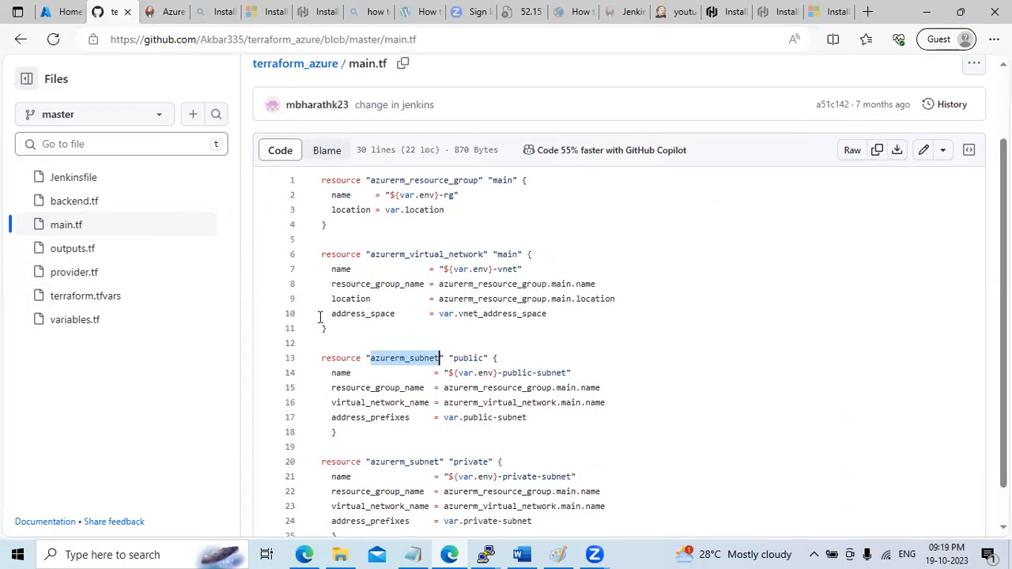
Check the Azure portal's Virtual networks list for existing networks
left_click(161, 14)
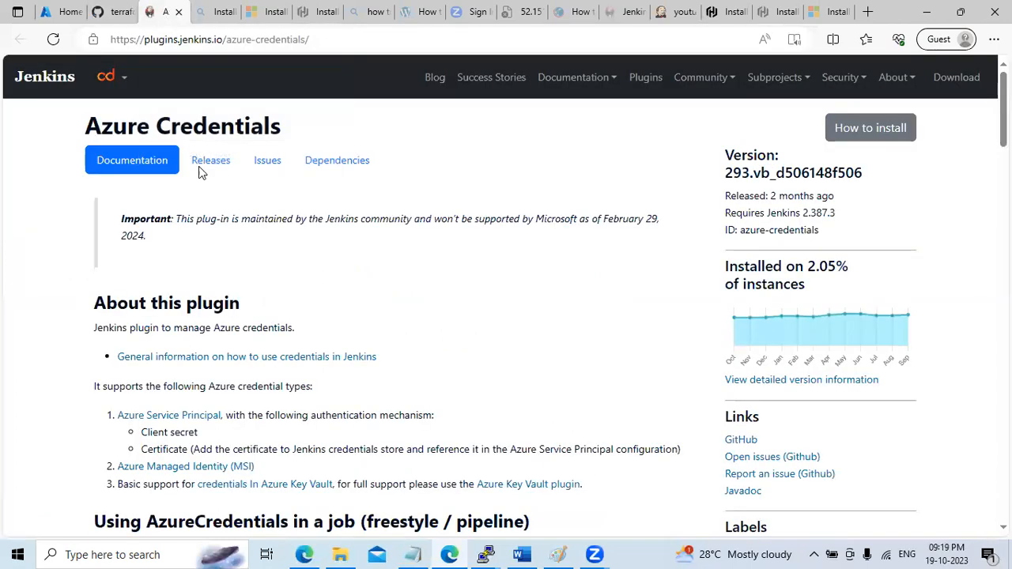
left_click(55, 15)
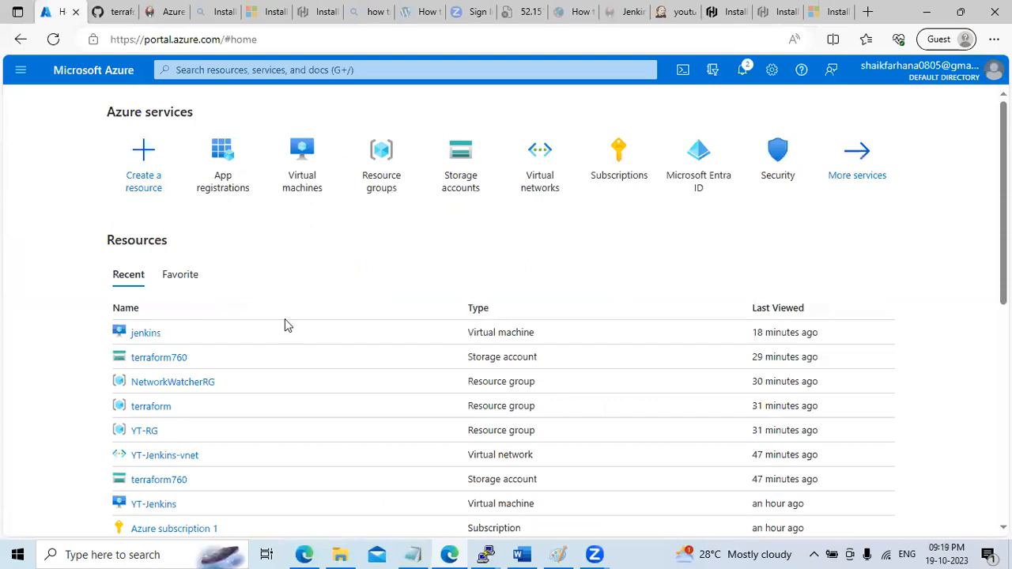
left_click(531, 182)
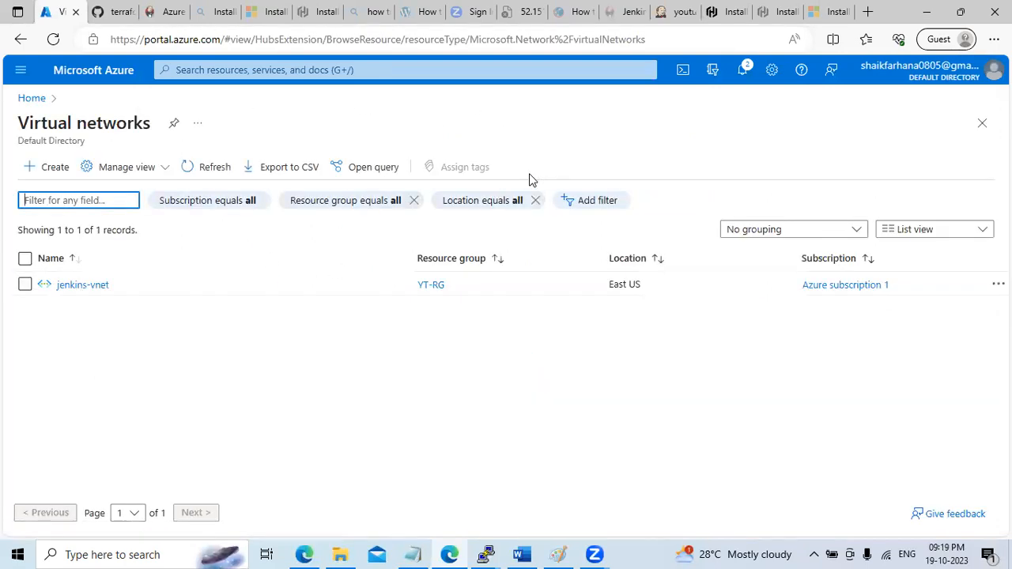
Review terraform.tfvars alongside main.tf, then check the youtubedemo build's stage view
left_click(115, 16)
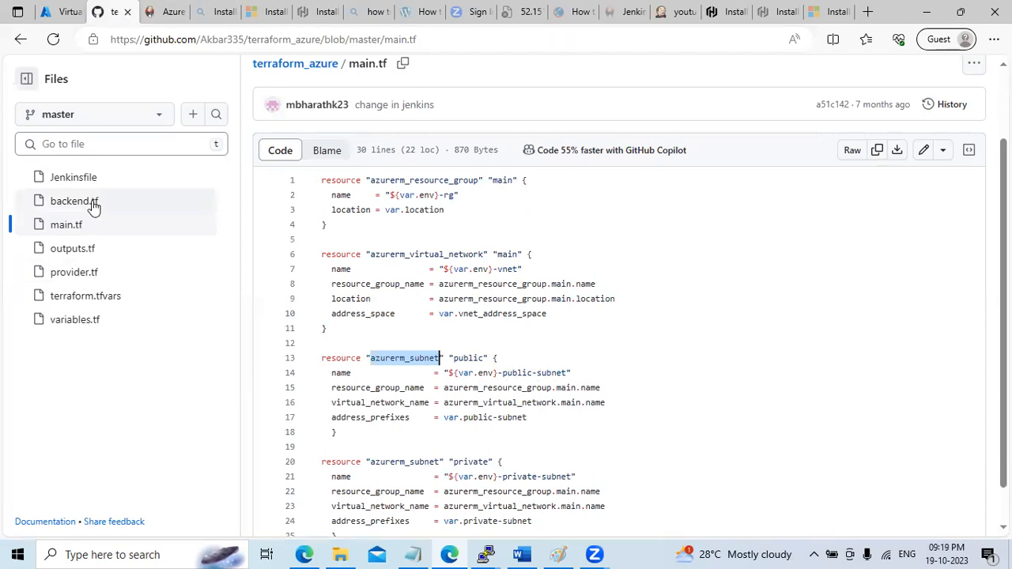
left_click(85, 296)
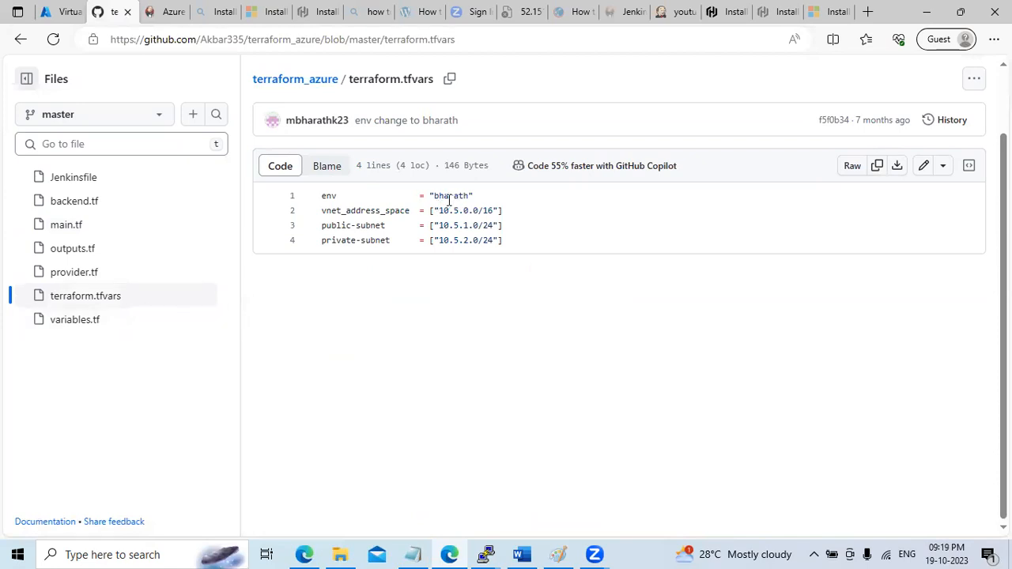
left_click(75, 224)
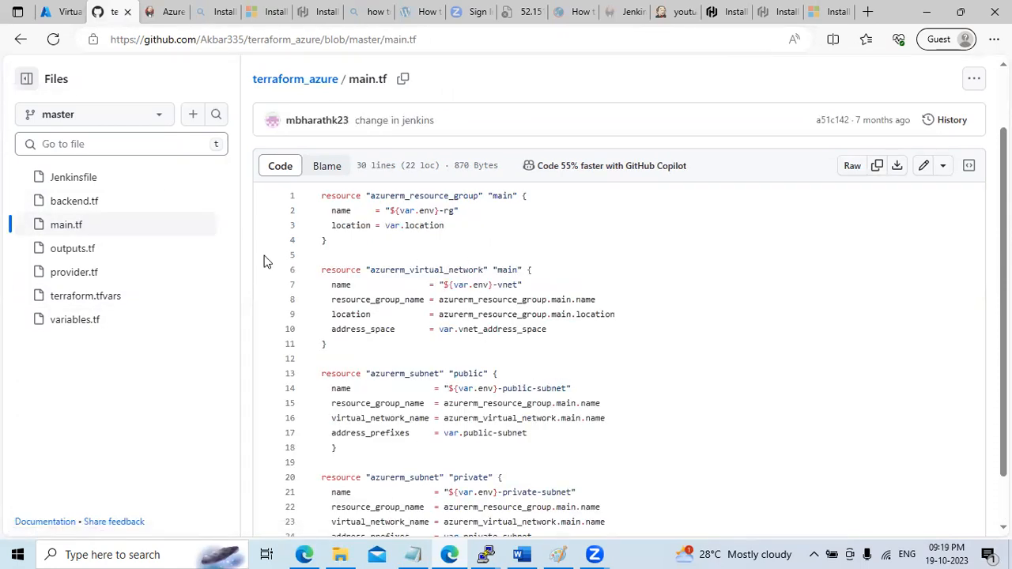
left_click(49, 12)
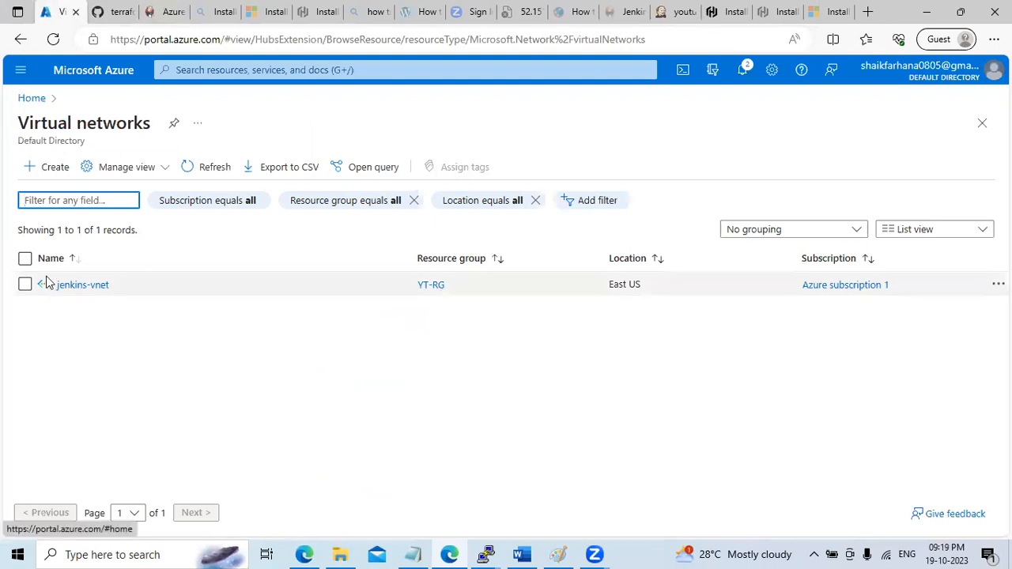
left_click(676, 13)
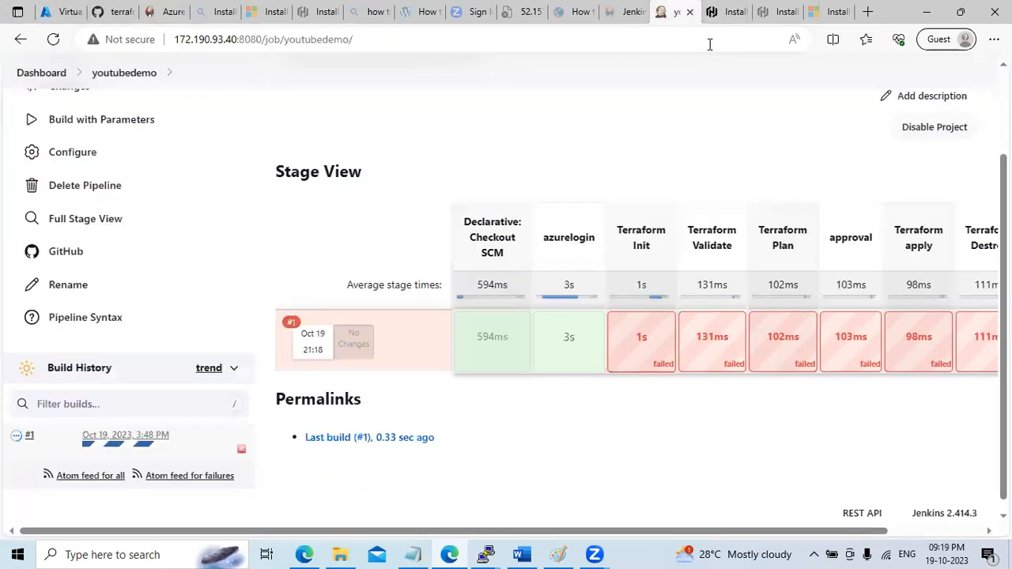
Read the Terraform Init log's 'storage account terraform760 not found' error, then go to Azure home
mouse_move(642, 340)
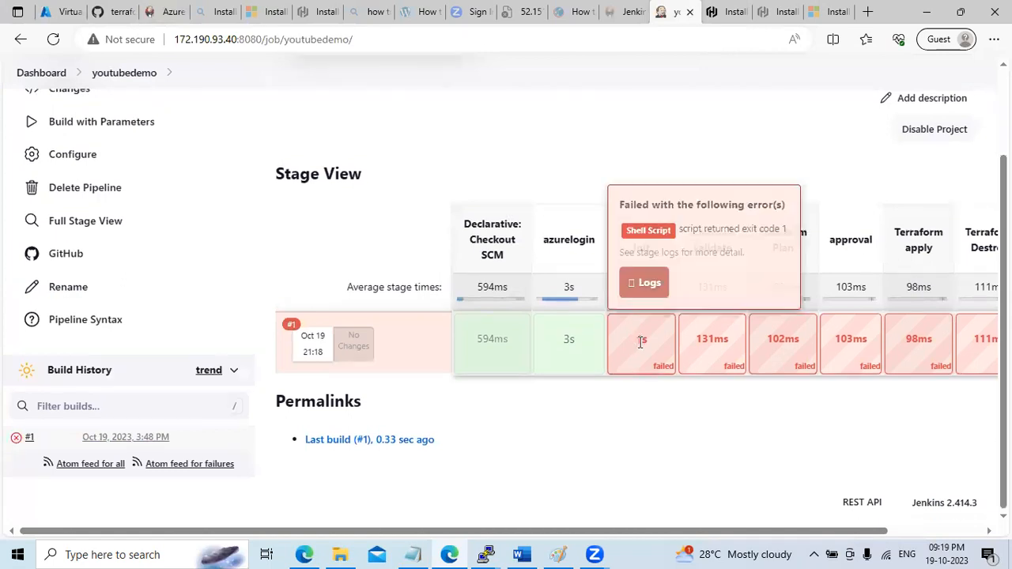
left_click(645, 284)
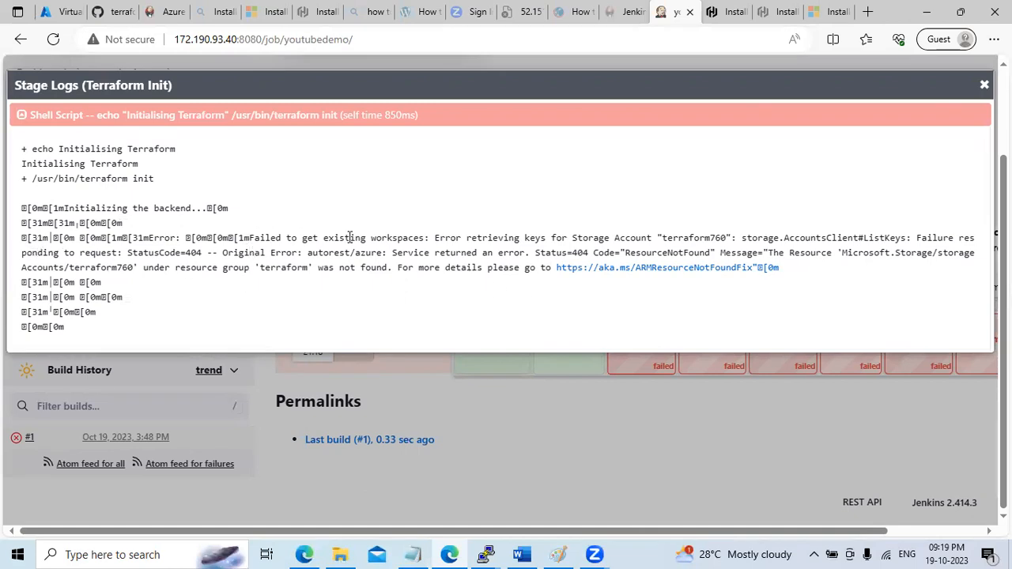
left_click_drag(353, 240, 357, 256)
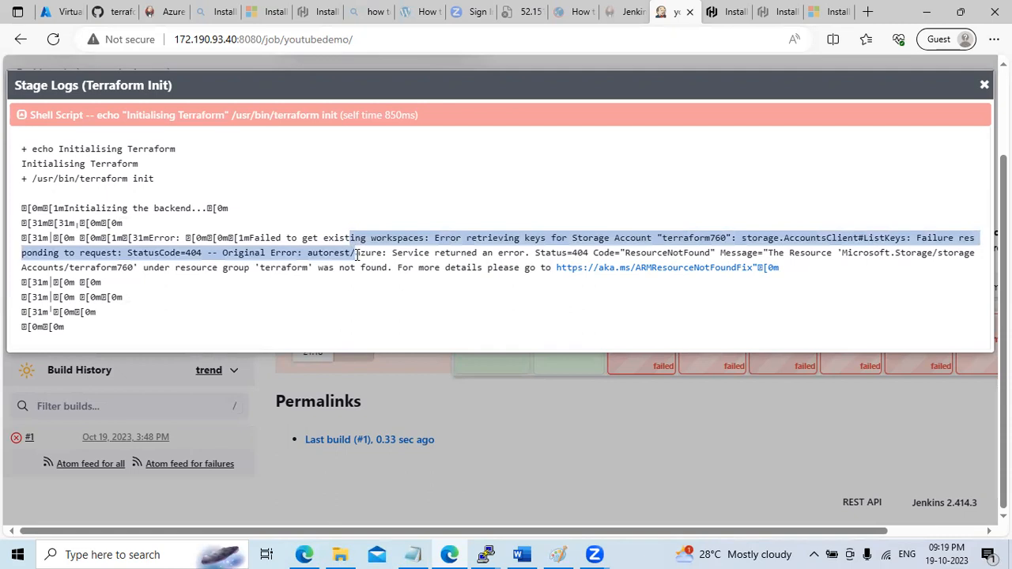
left_click(351, 262)
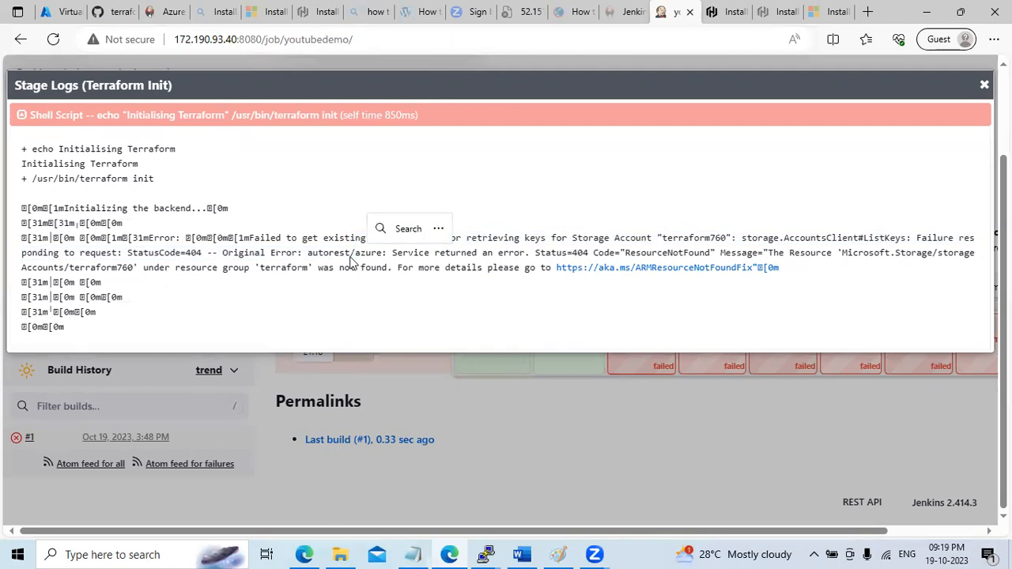
left_click(60, 11)
left_click(31, 99)
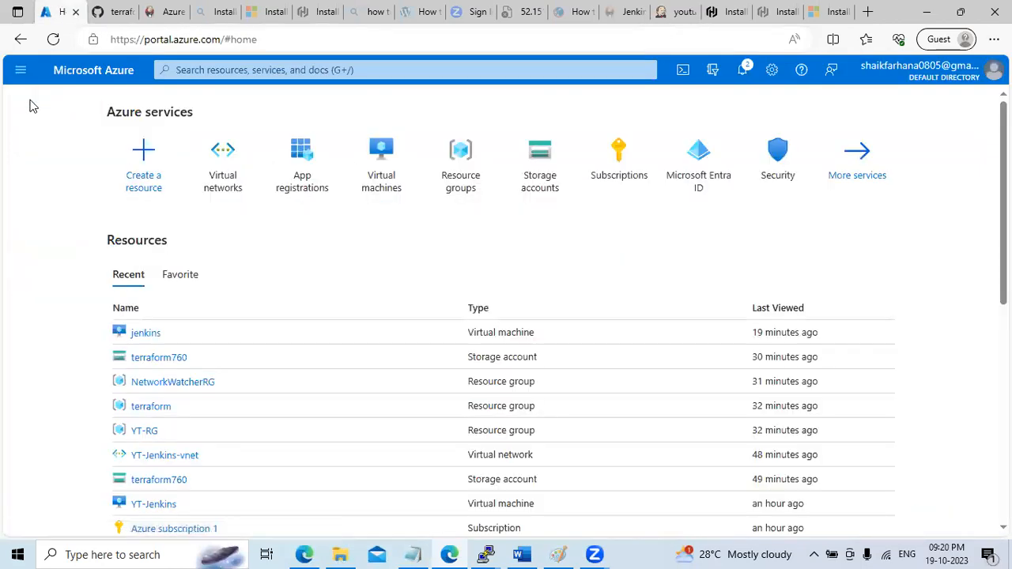
left_click(464, 188)
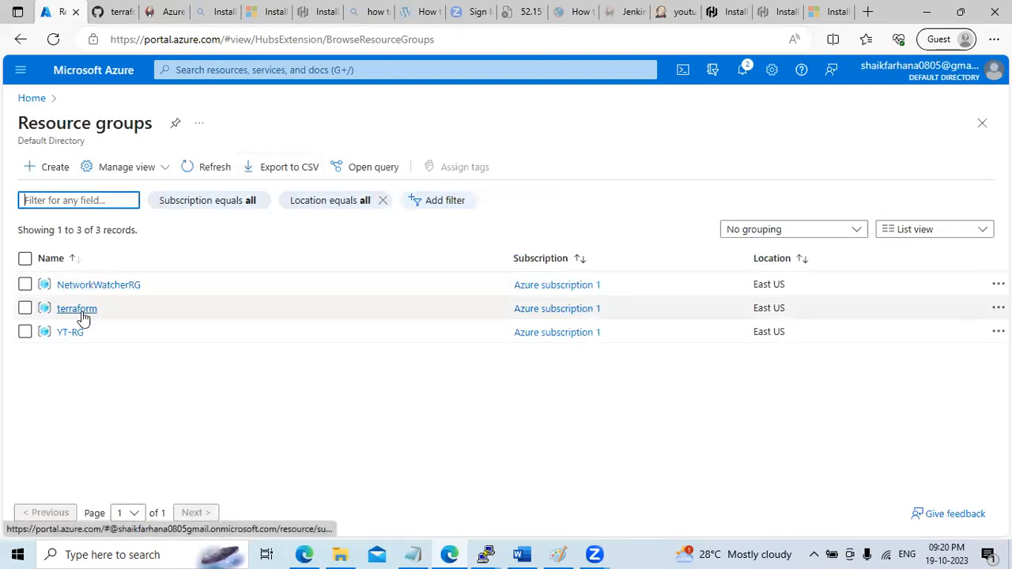
left_click(82, 310)
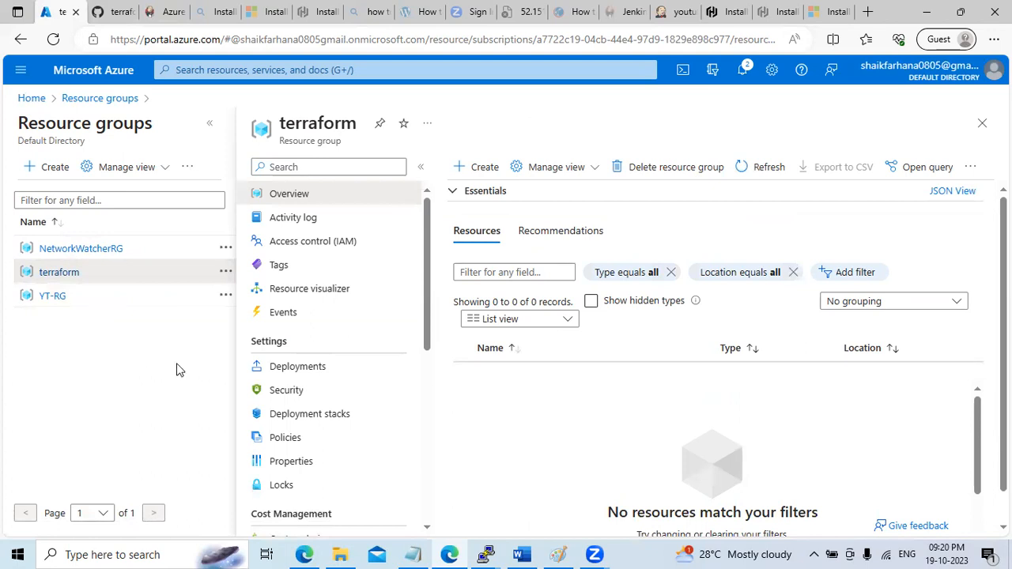
left_click(115, 10)
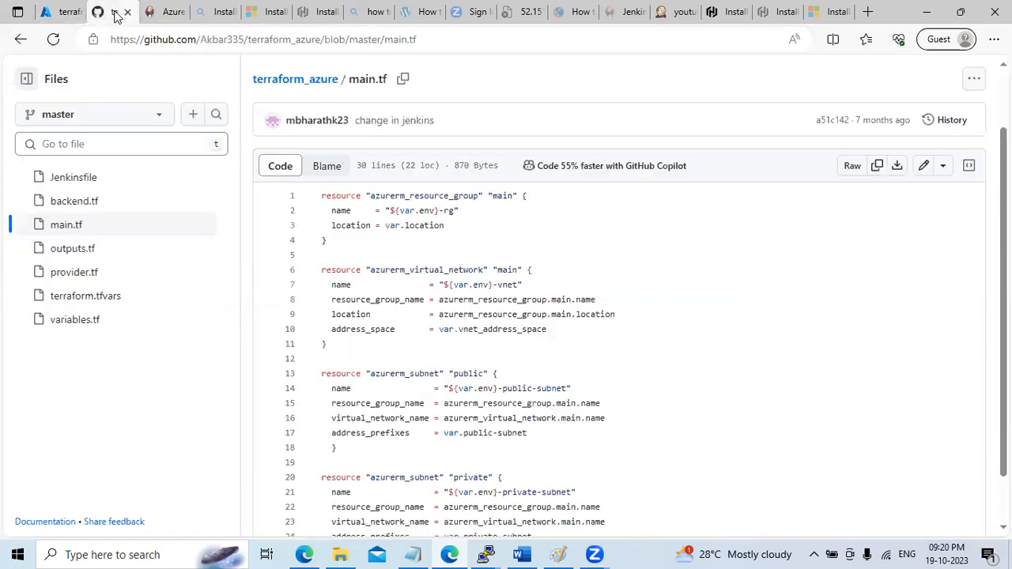
left_click(76, 202)
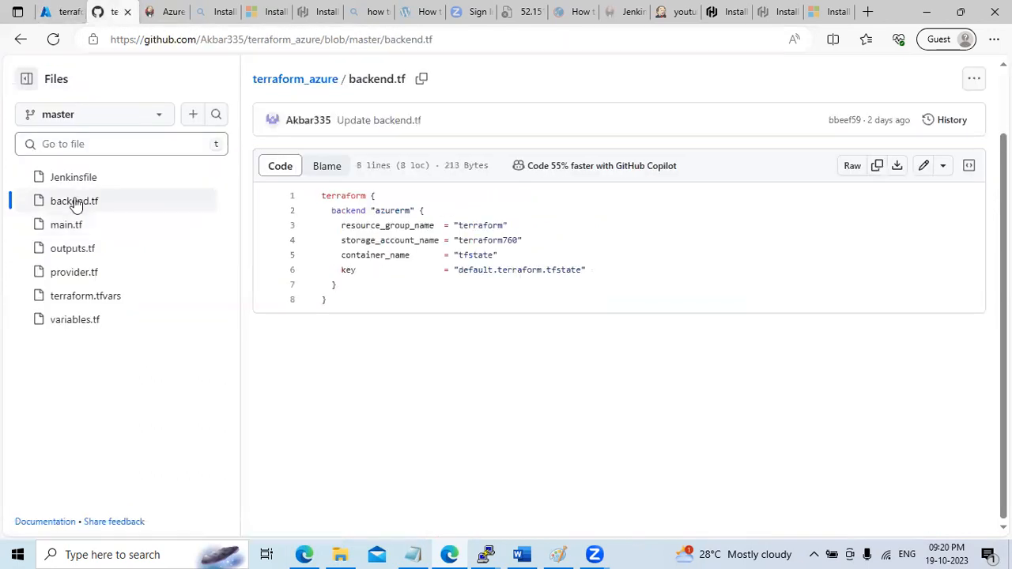
double_click(490, 239)
key("ctrl+c")
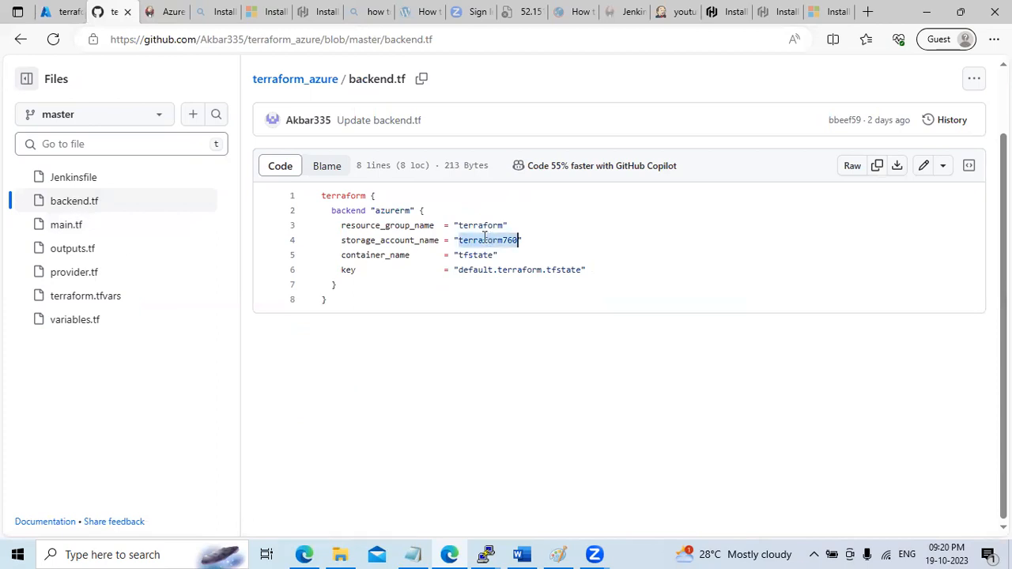
left_click(64, 12)
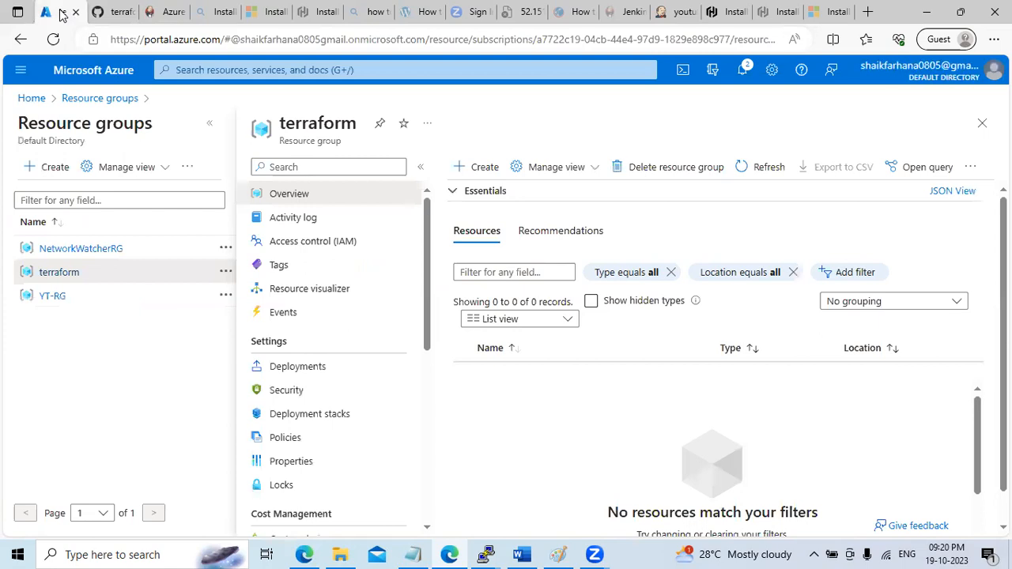
left_click(30, 98)
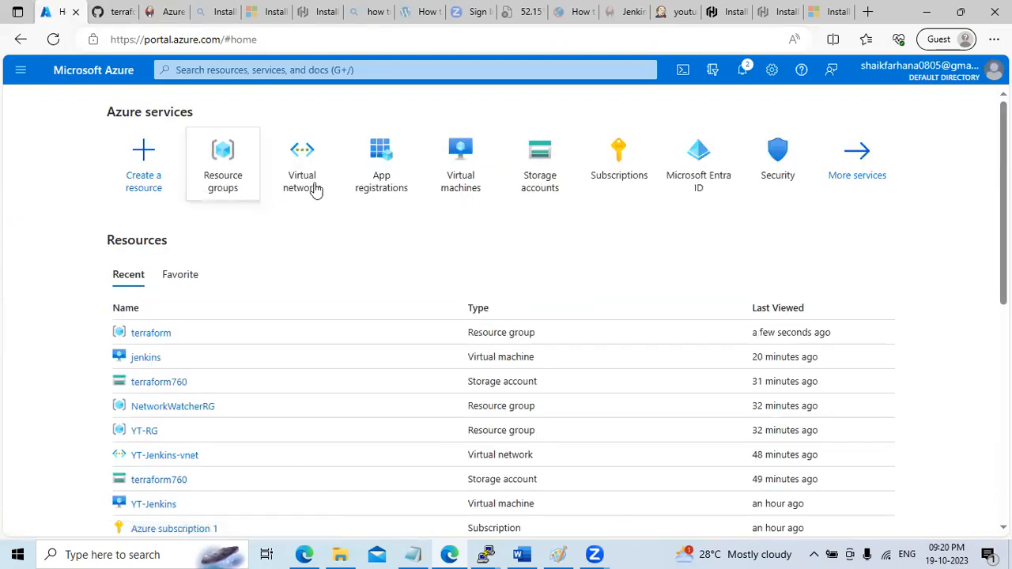
Start creating a new storage account in resource group terraform
left_click(538, 185)
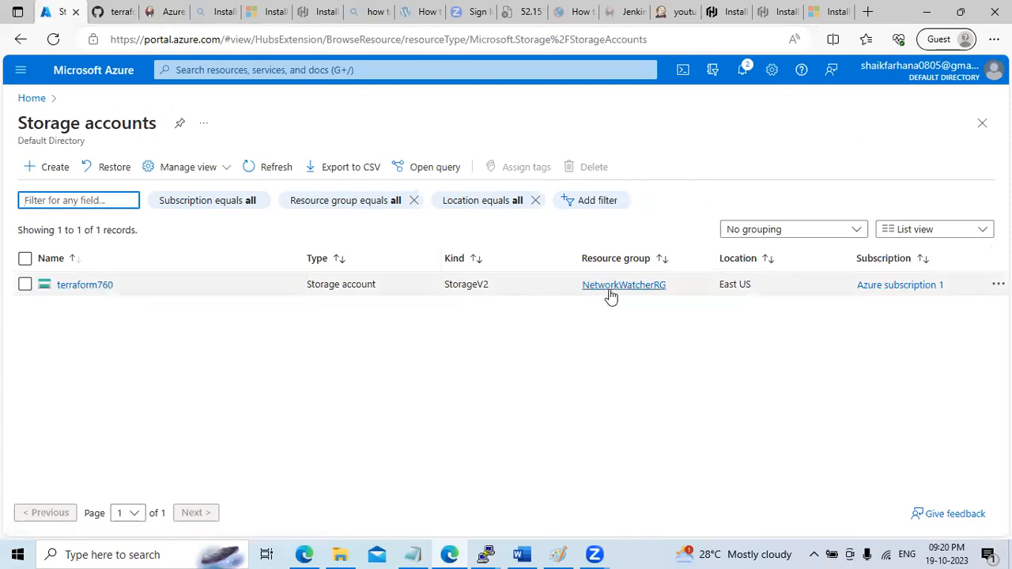
left_click(54, 171)
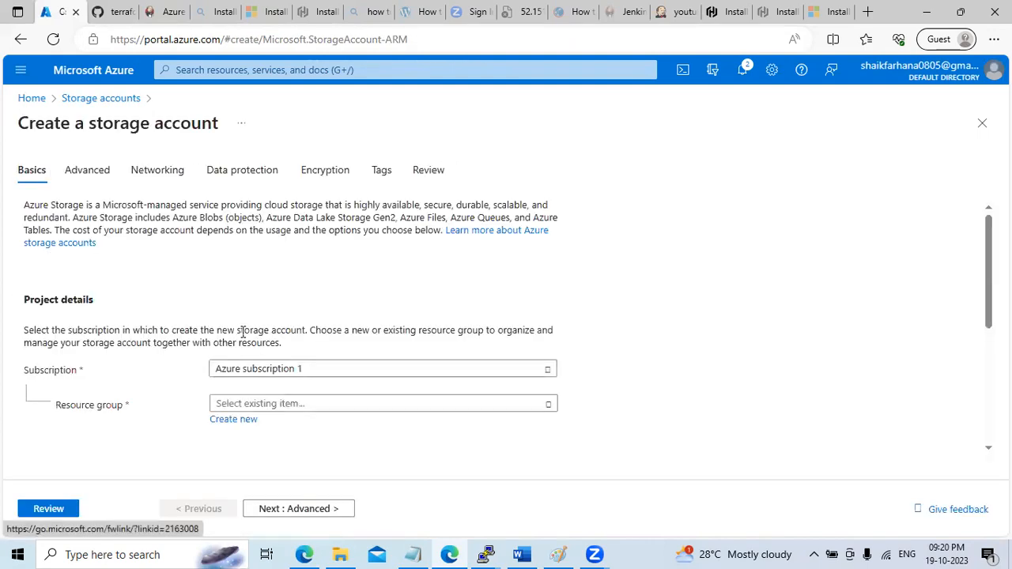
scroll(984, 272, "down", 2)
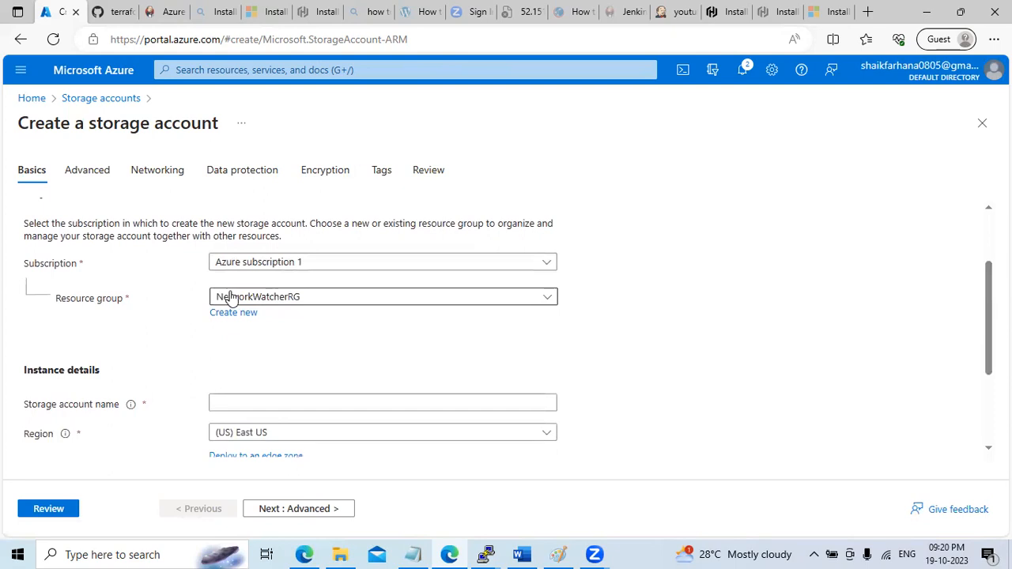
left_click(298, 300)
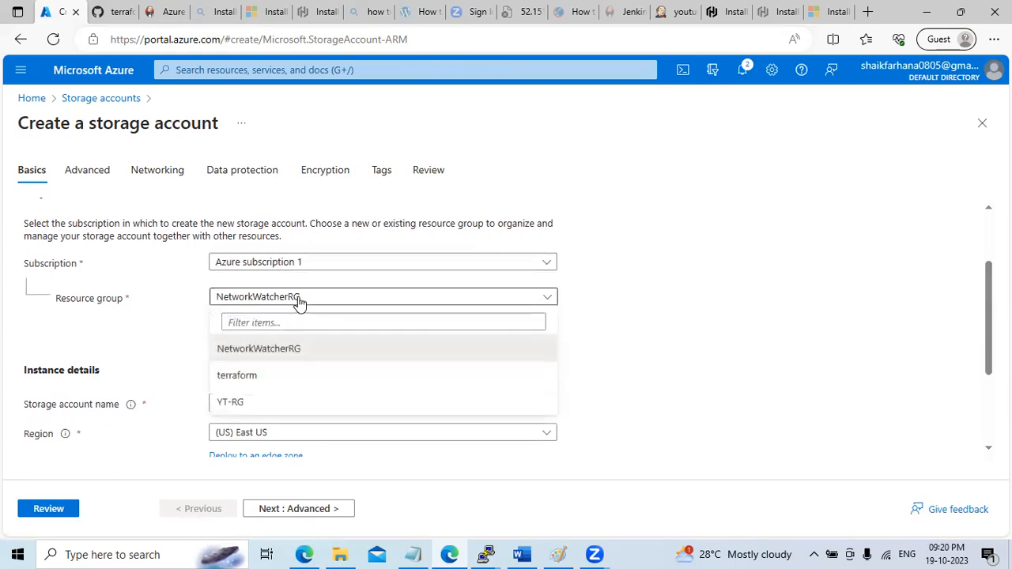
left_click(277, 378)
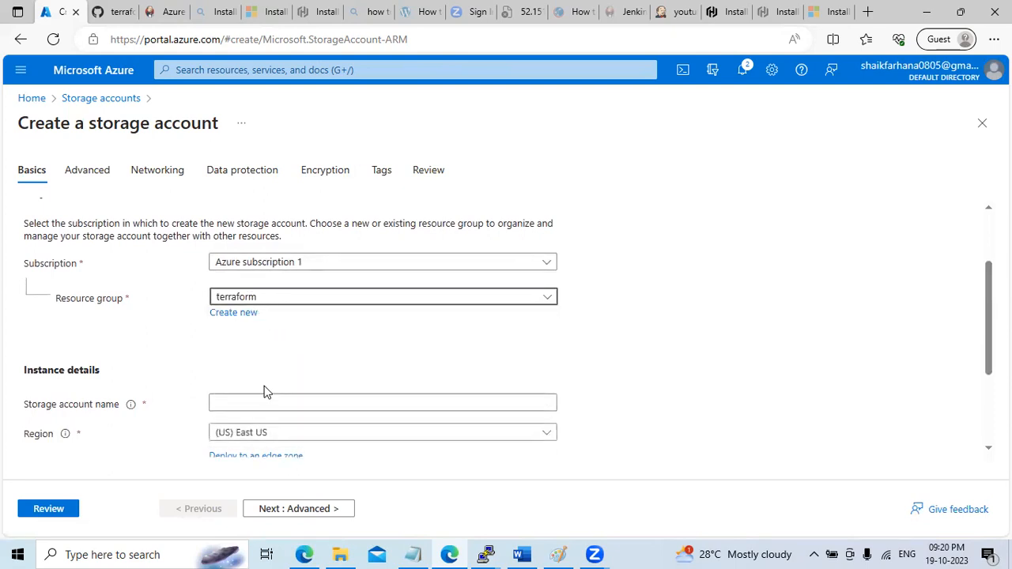
Name the storage account terraform761 after pasting terraform760 and finding it taken
left_click(244, 407)
right_click(245, 407)
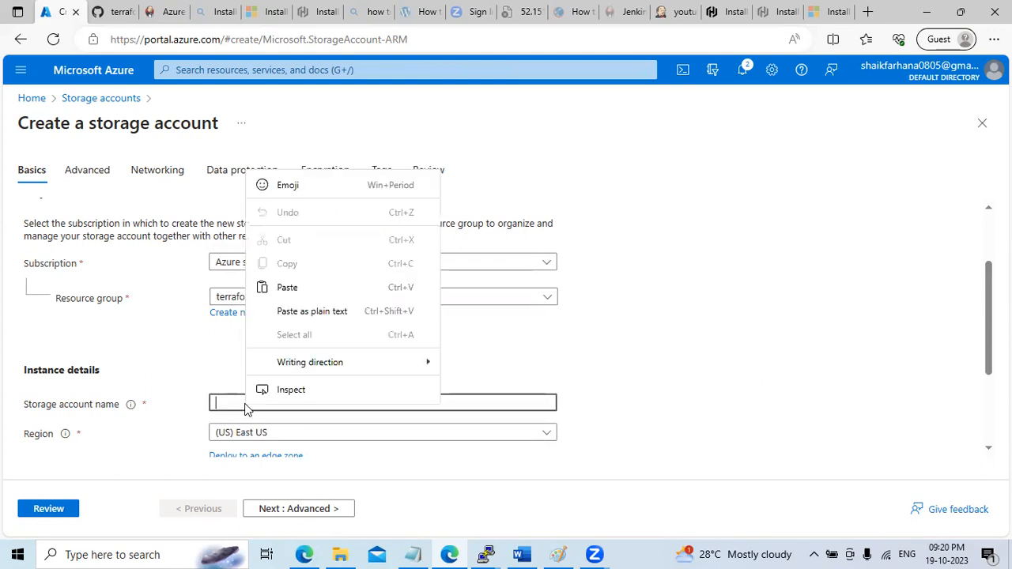
left_click(236, 402)
left_click(236, 402)
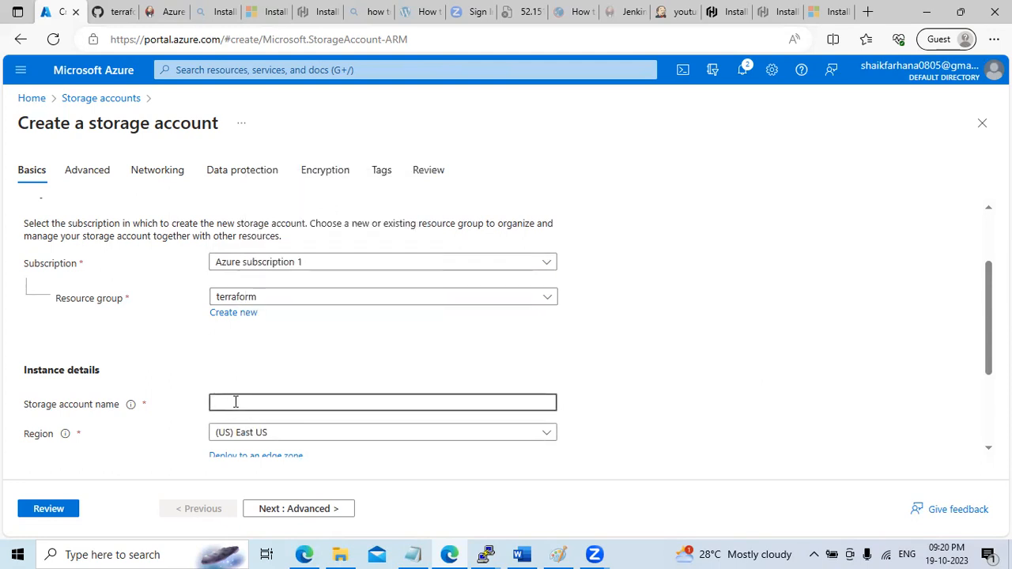
key("ctrl+v")
scroll(988, 324, "down", 1)
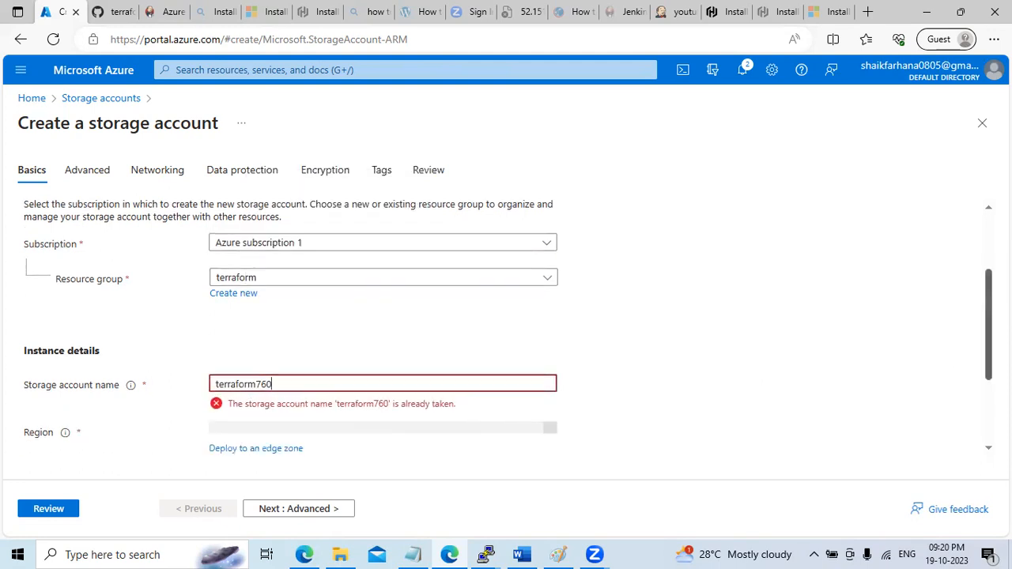
scroll(973, 384, "down", 2)
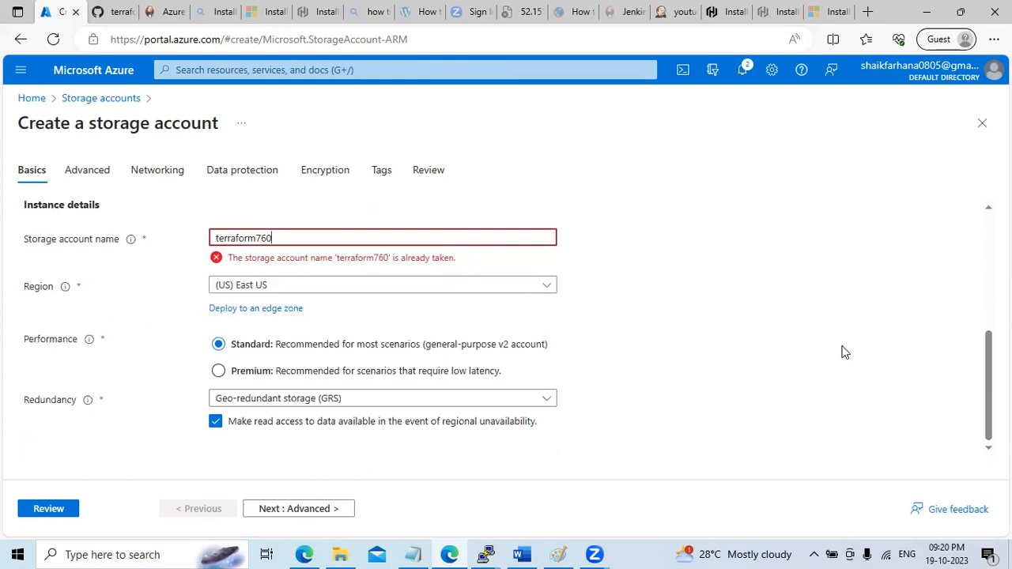
key("BackSpace")
type("1")
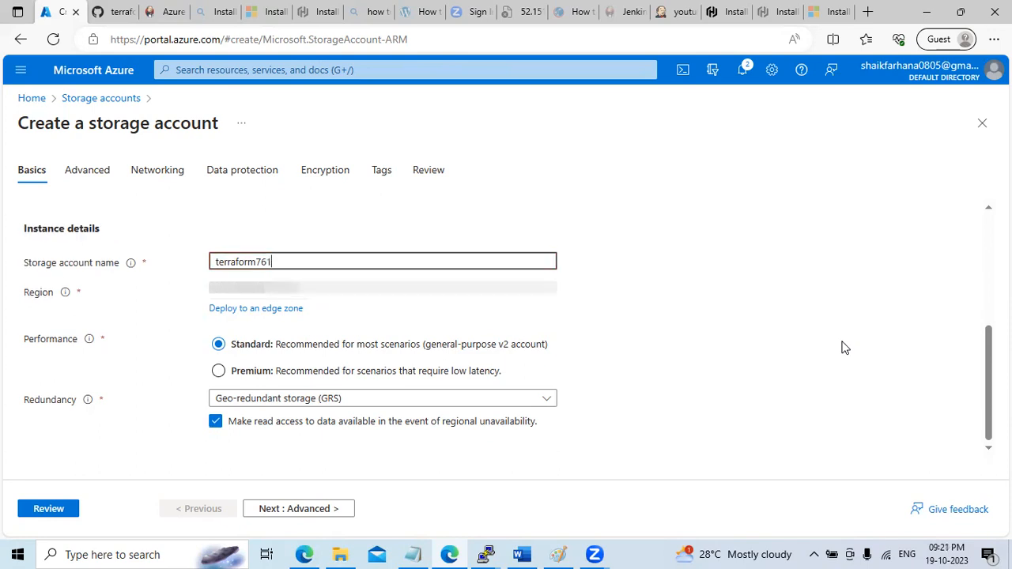
Edit backend.tf on GitHub so storage_account_name reads terraform761 instead of terraform760
left_click(124, 15)
left_click(518, 239)
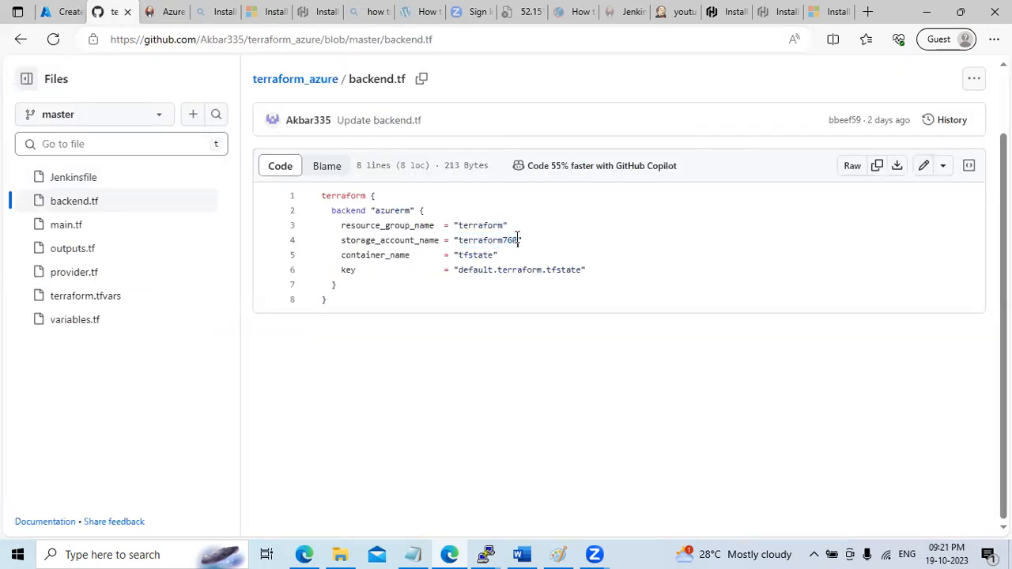
key("BackSpace")
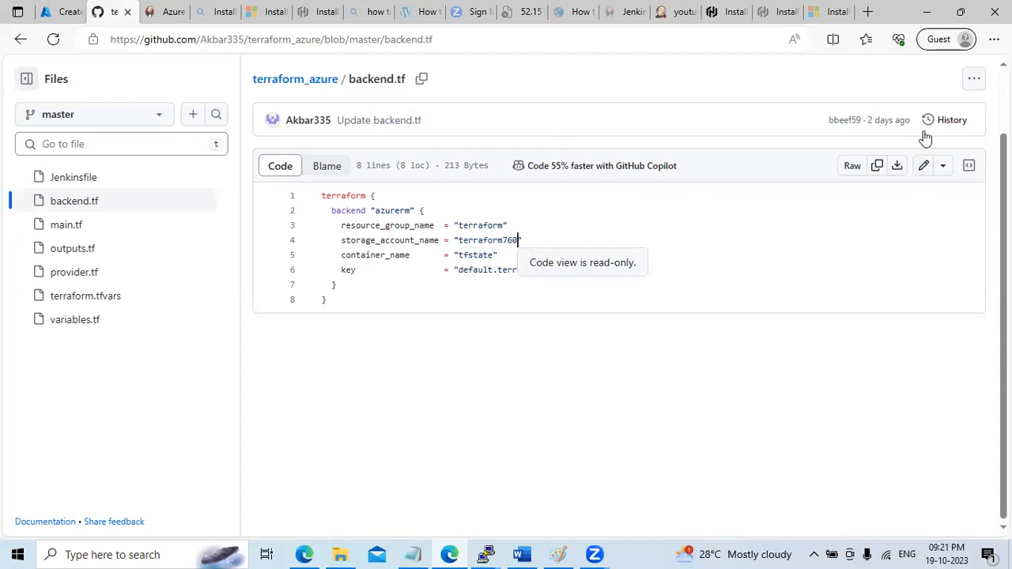
left_click(925, 168)
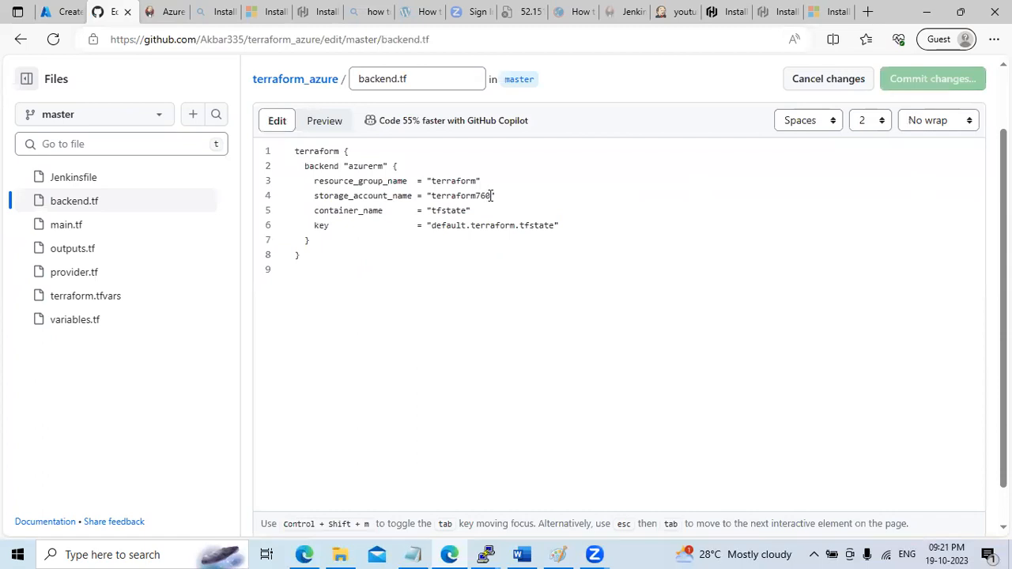
key("BackSpace")
type("1")
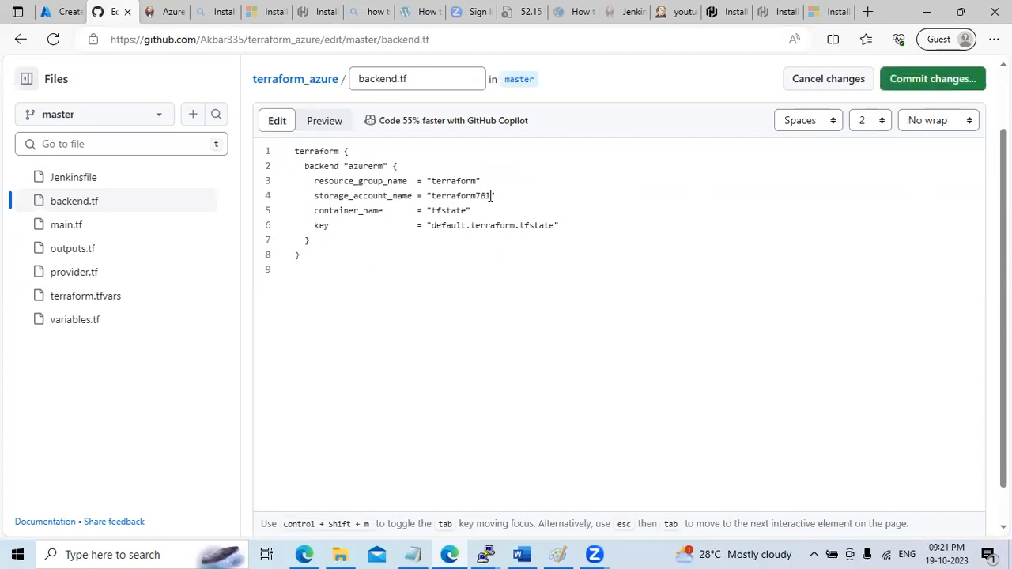
left_click(57, 12)
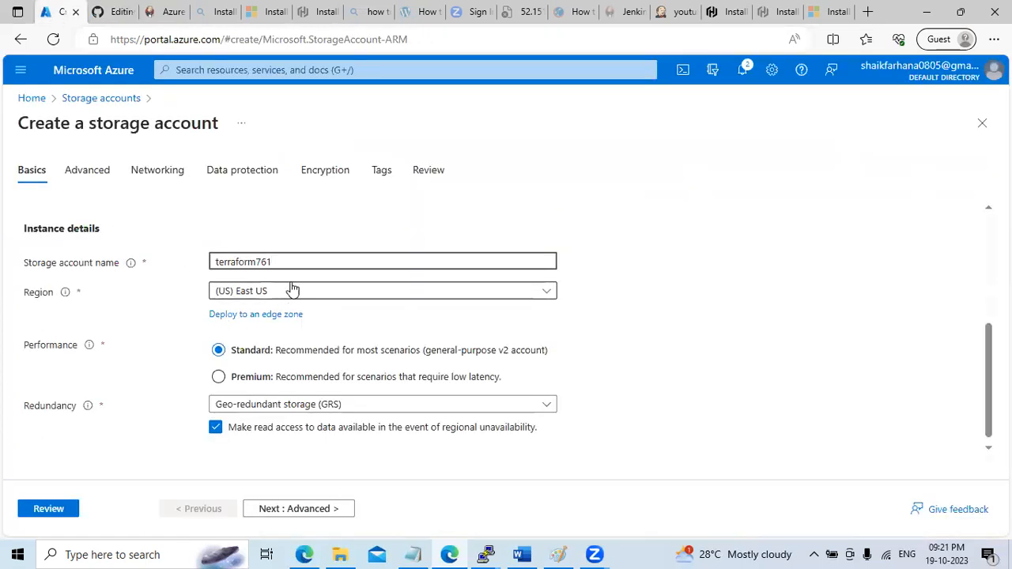
Step through Advanced, Networking, Data protection, Encryption and Tags to the Review page
scroll(365, 486, "down", 1)
left_click(300, 509)
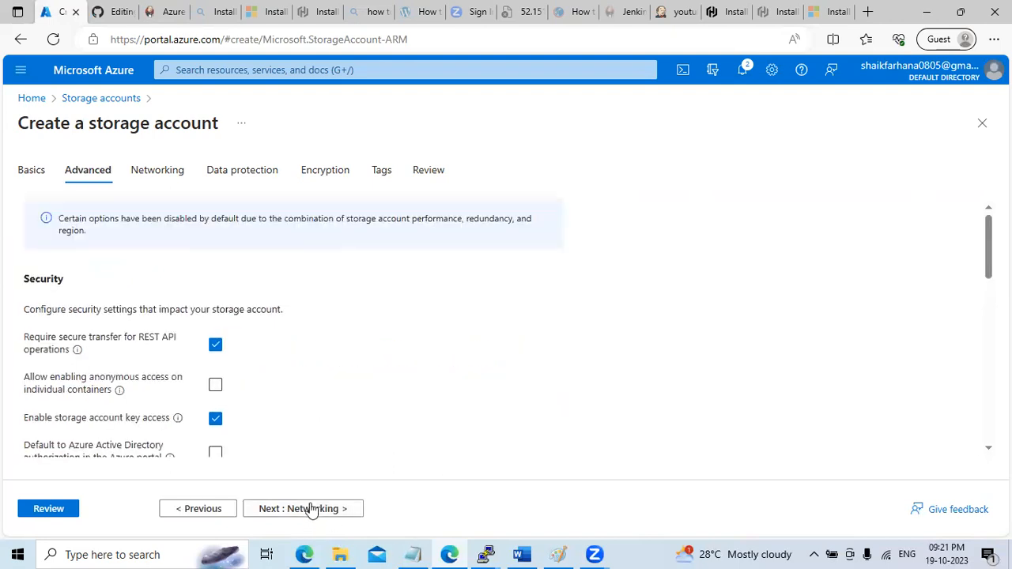
left_click(312, 512)
left_click(312, 513)
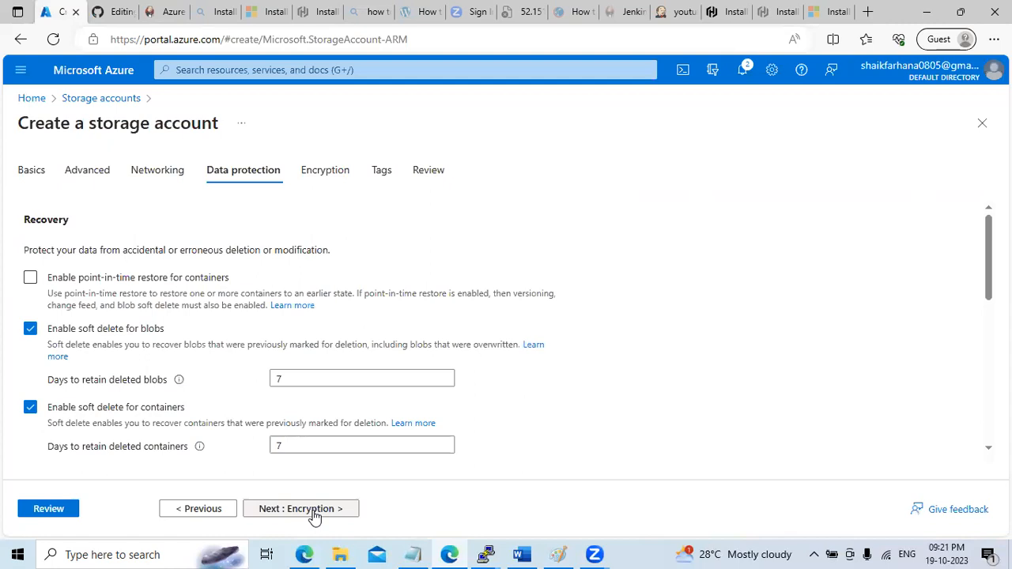
left_click(313, 514)
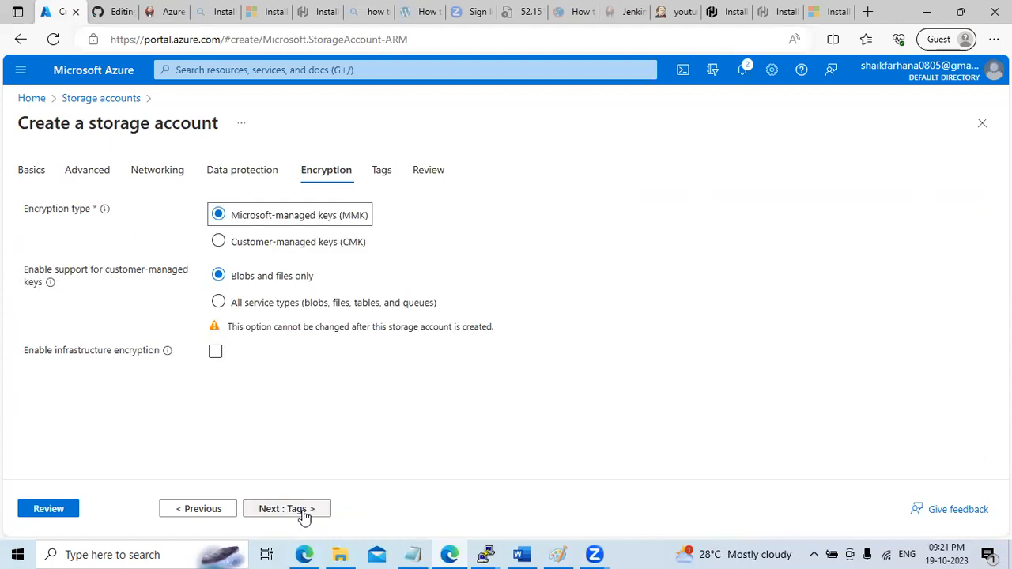
left_click(307, 517)
left_click(299, 512)
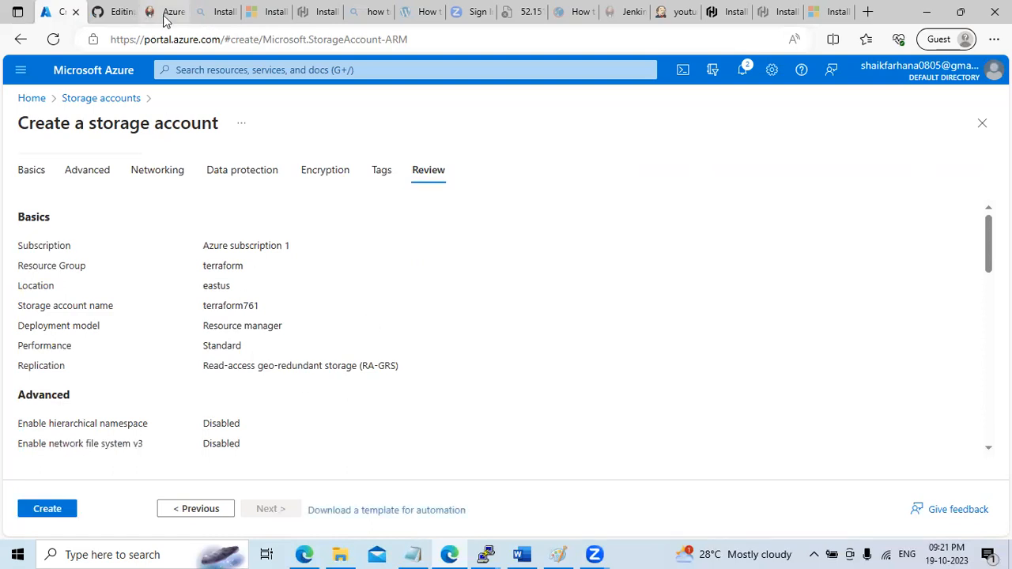
Check the key line in backend.tf, then create the terraform761 storage account
left_click(115, 12)
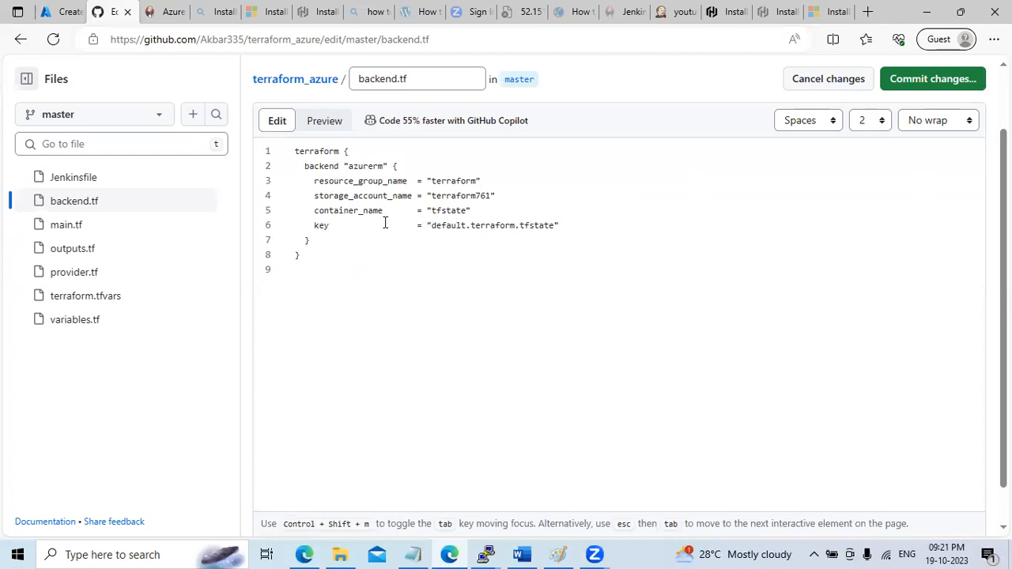
left_click_drag(307, 226, 567, 229)
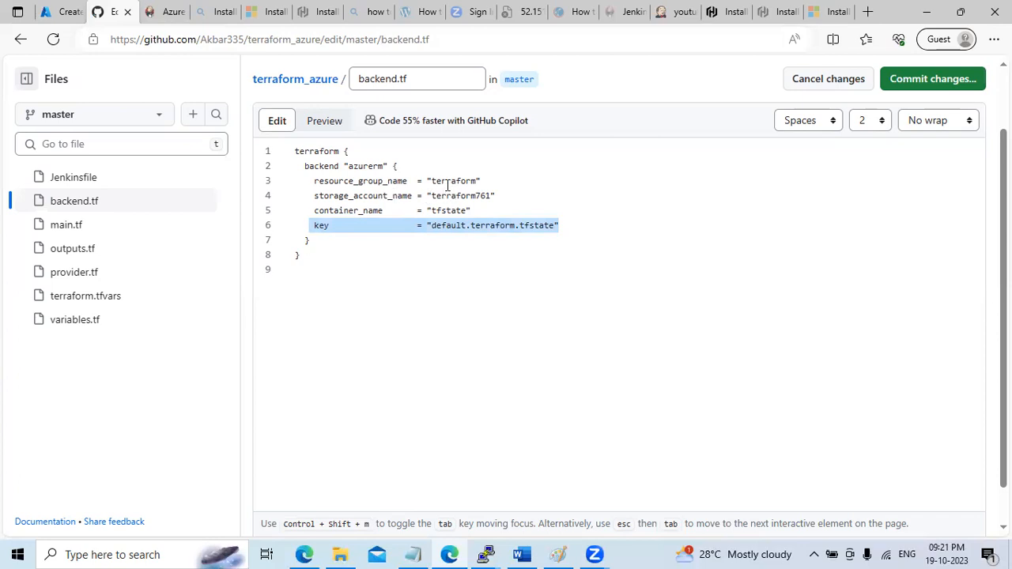
left_click(59, 11)
left_click(47, 509)
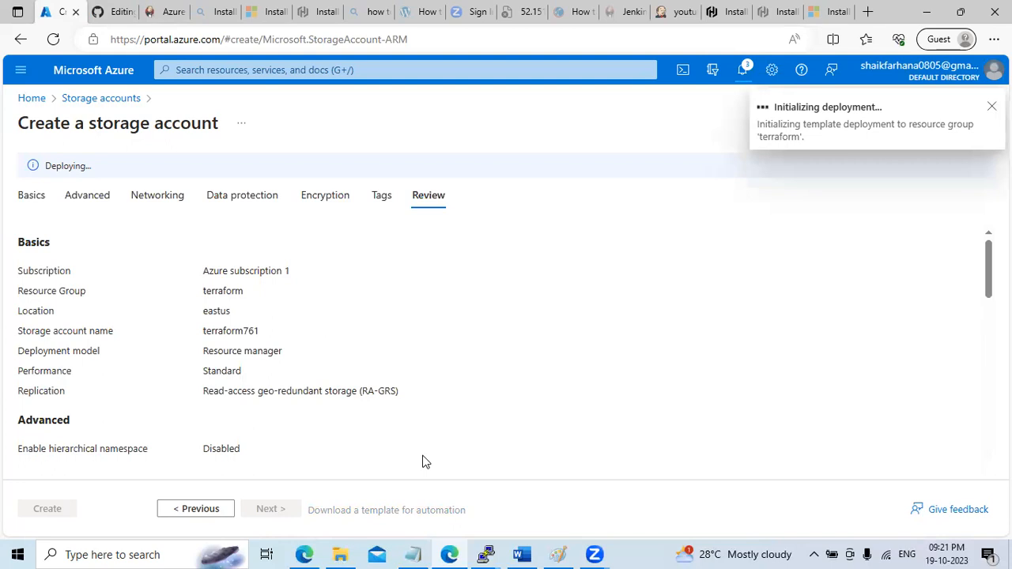
left_click(676, 12)
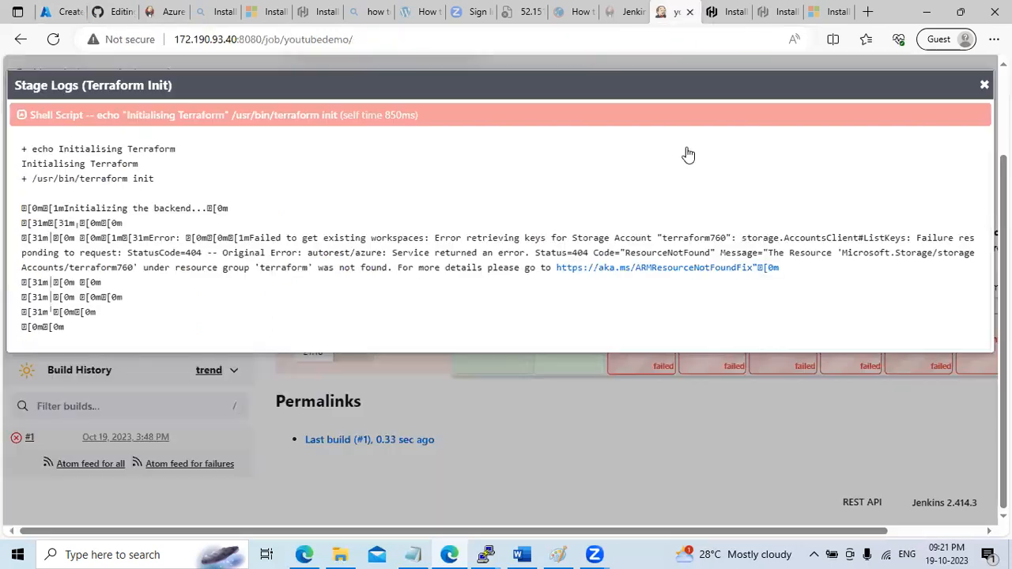
Highlight the terraform760 not-found error in the Terraform Init log, then return to Azure
left_click_drag(462, 242, 917, 246)
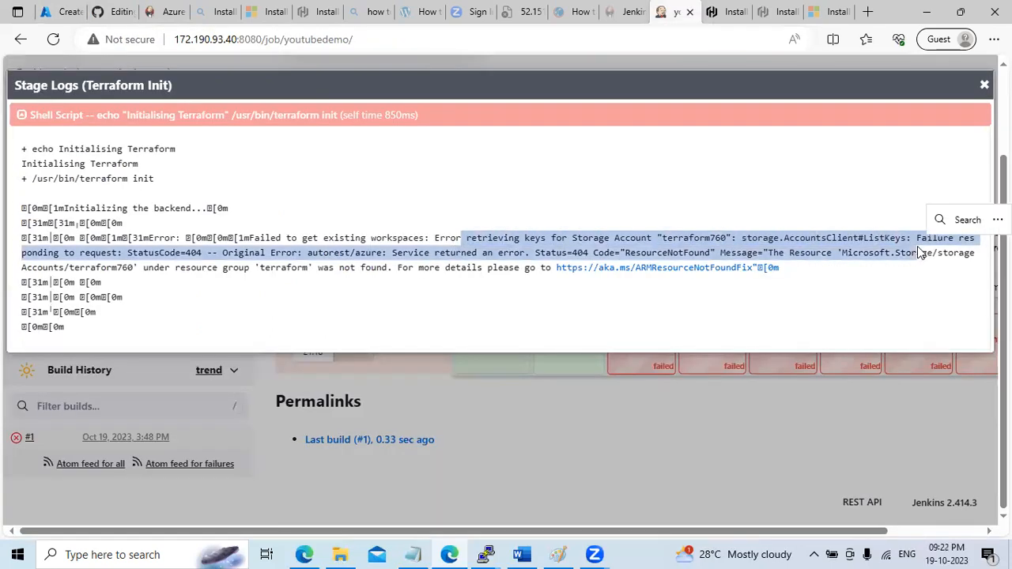
left_click(372, 63)
left_click(60, 12)
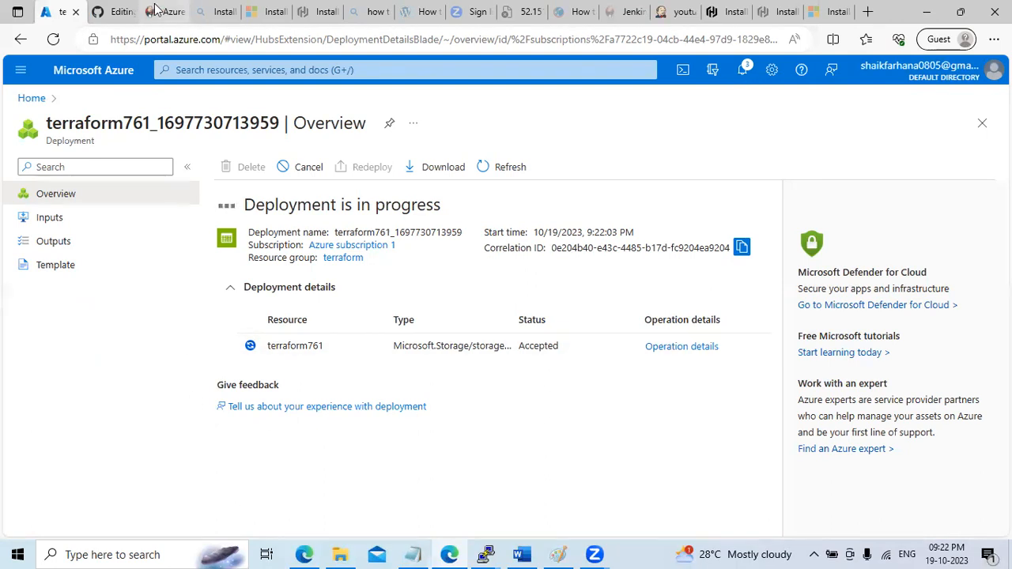
Note the tfstate container in backend.tf, confirm deployment succeeded, and open terraform761
left_click(114, 12)
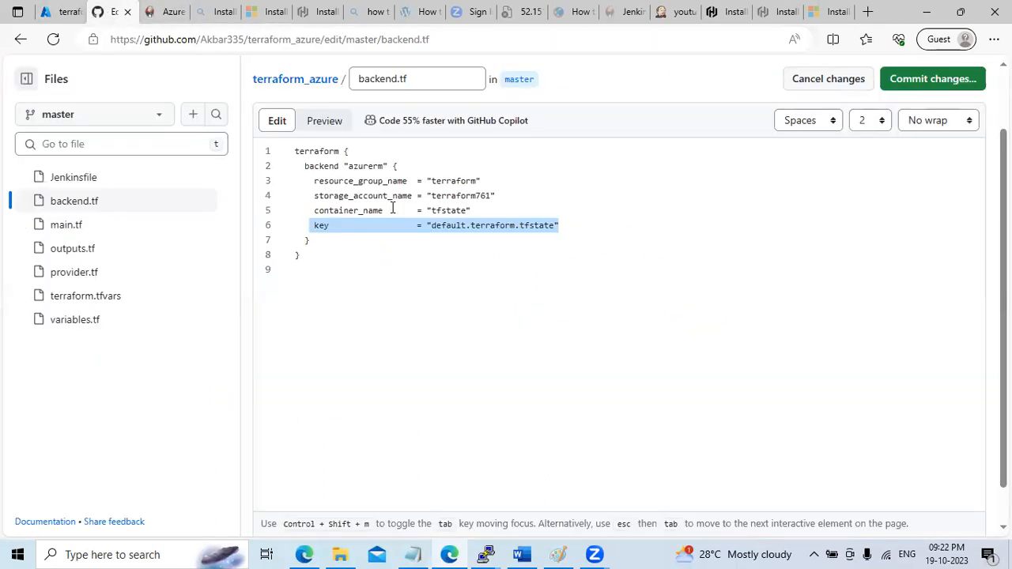
double_click(449, 211)
key("ctrl+c")
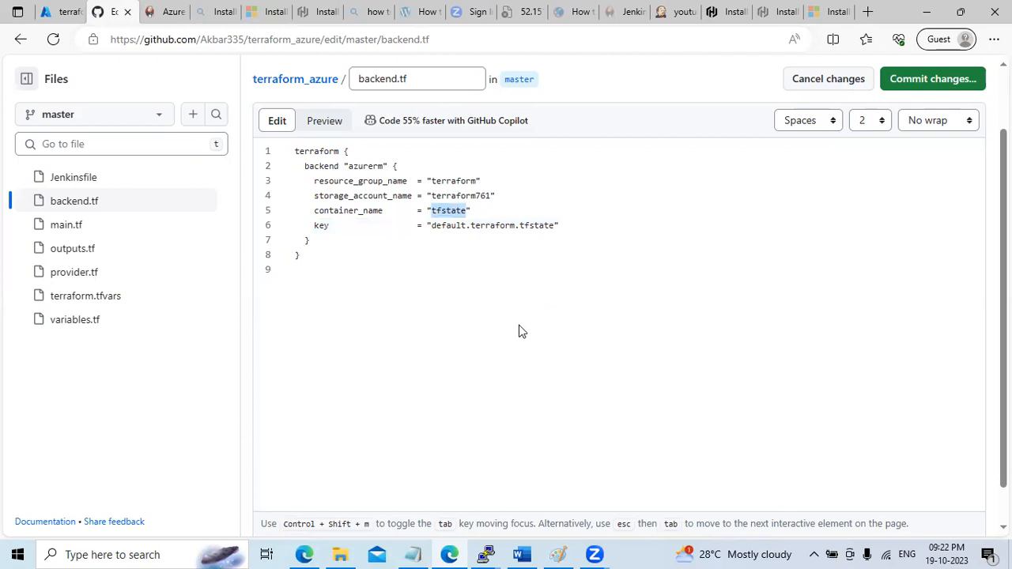
left_click(59, 12)
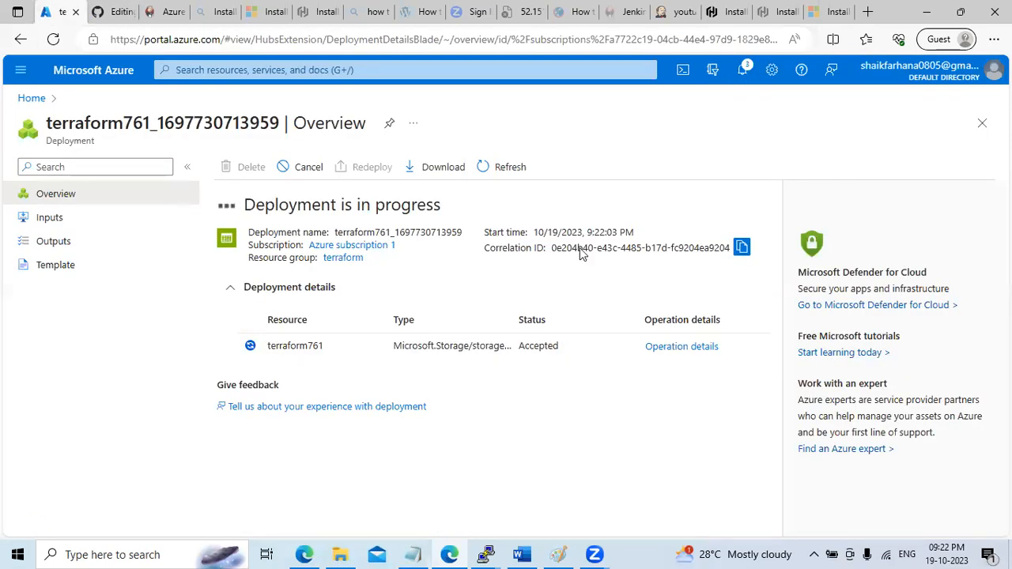
left_click(745, 69)
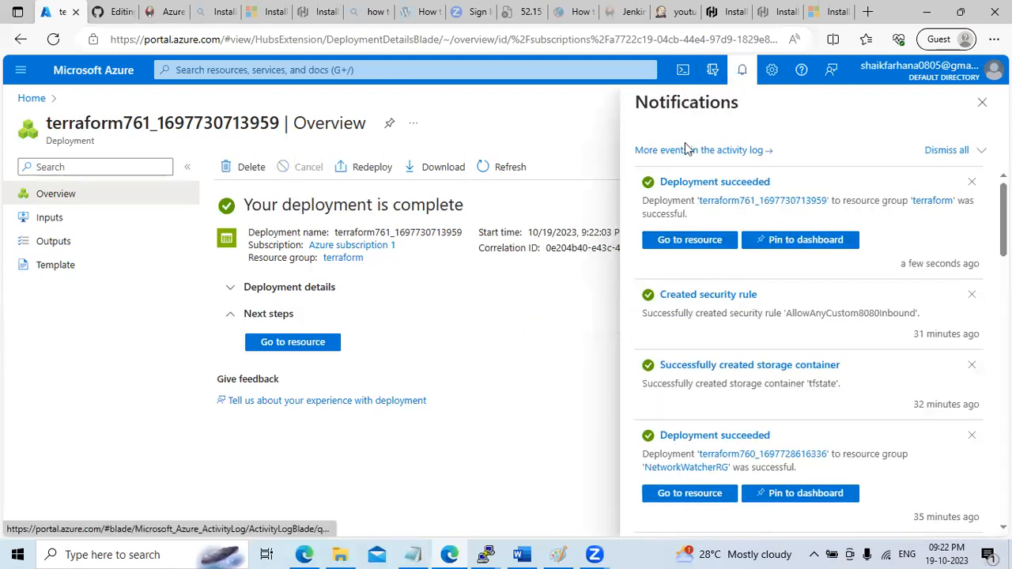
left_click(687, 241)
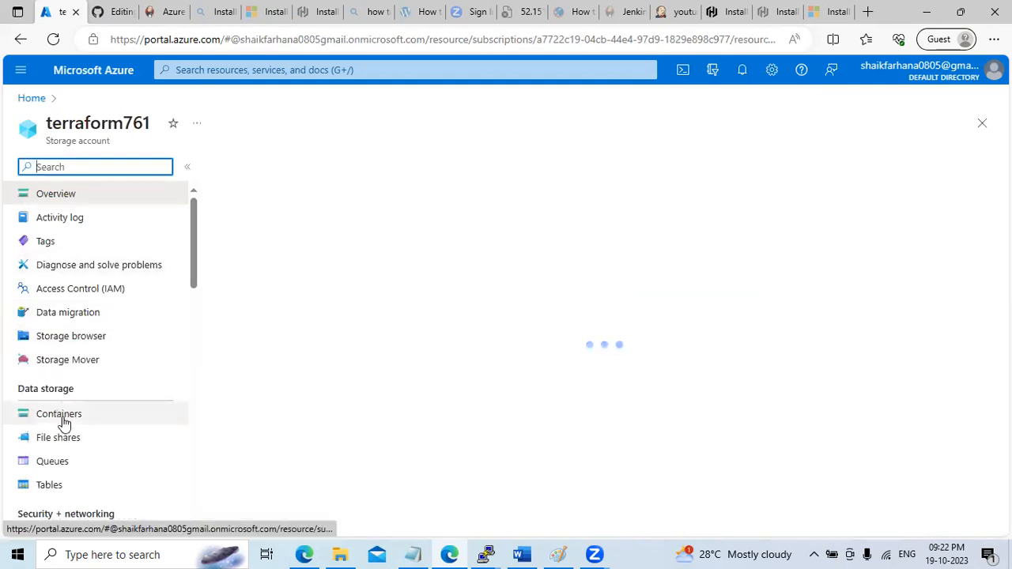
Create a new container named tfstate in the terraform761 storage account
left_click(63, 416)
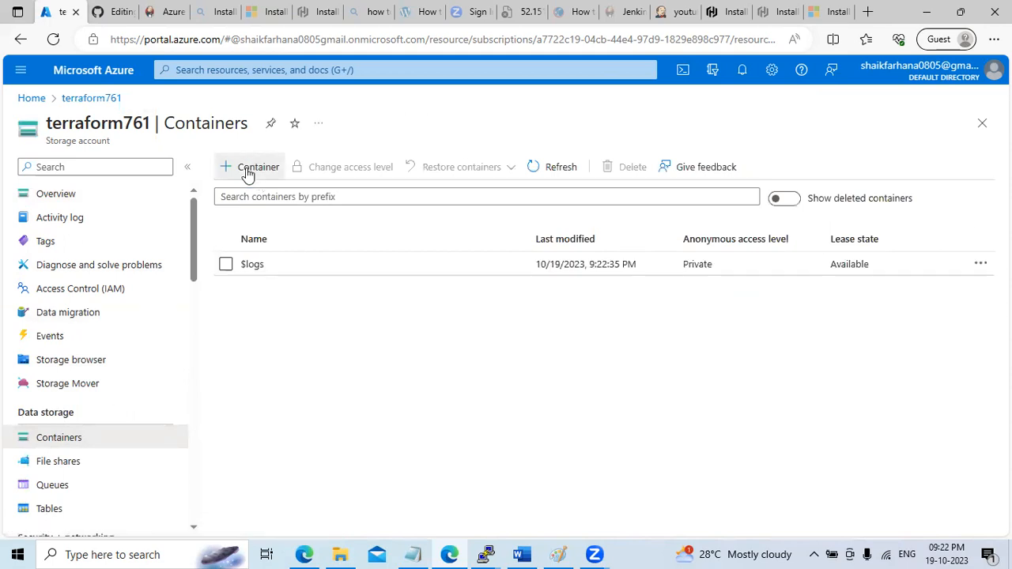
left_click(251, 166)
key("ctrl+v")
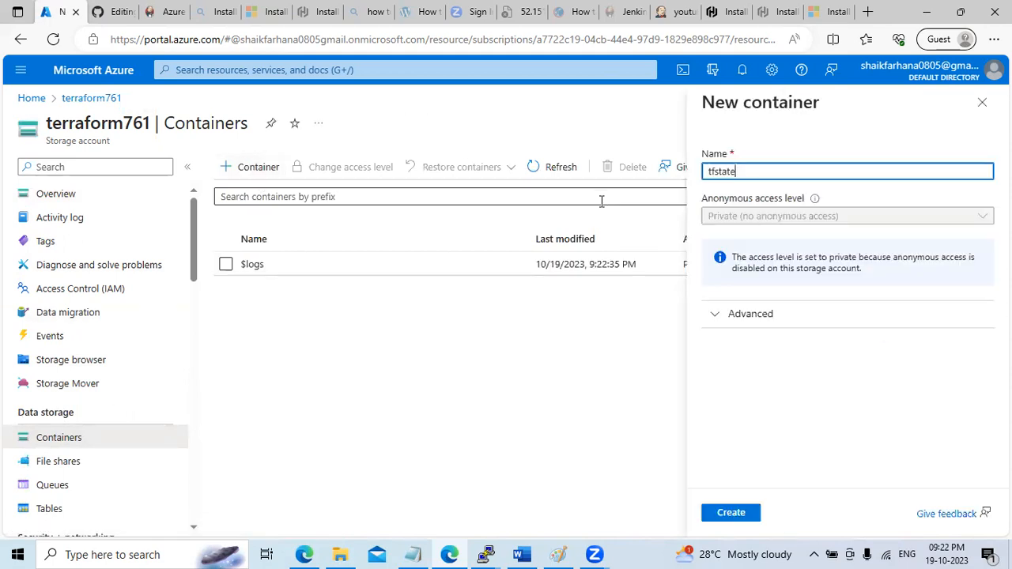
left_click(736, 513)
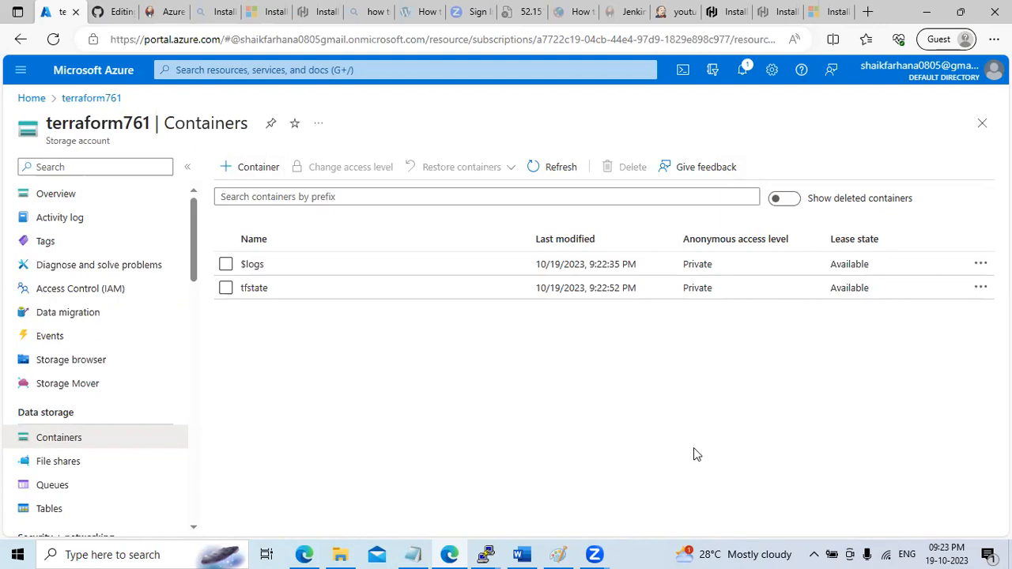
Open the tfstate container from its notification to confirm it is empty, then close the Jenkins Terraform Init logs
left_click(744, 71)
left_click(745, 72)
left_click(745, 72)
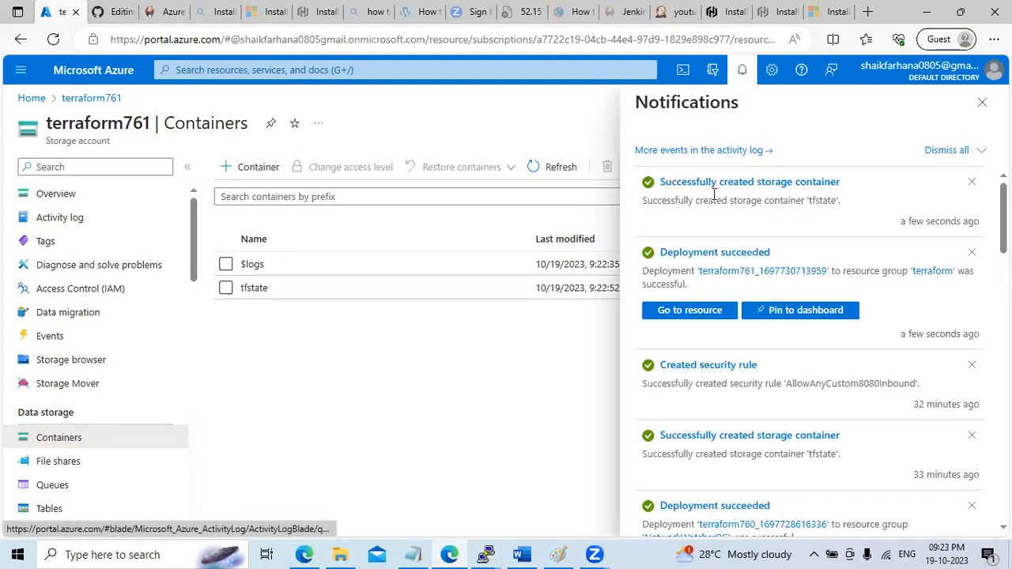
left_click(736, 184)
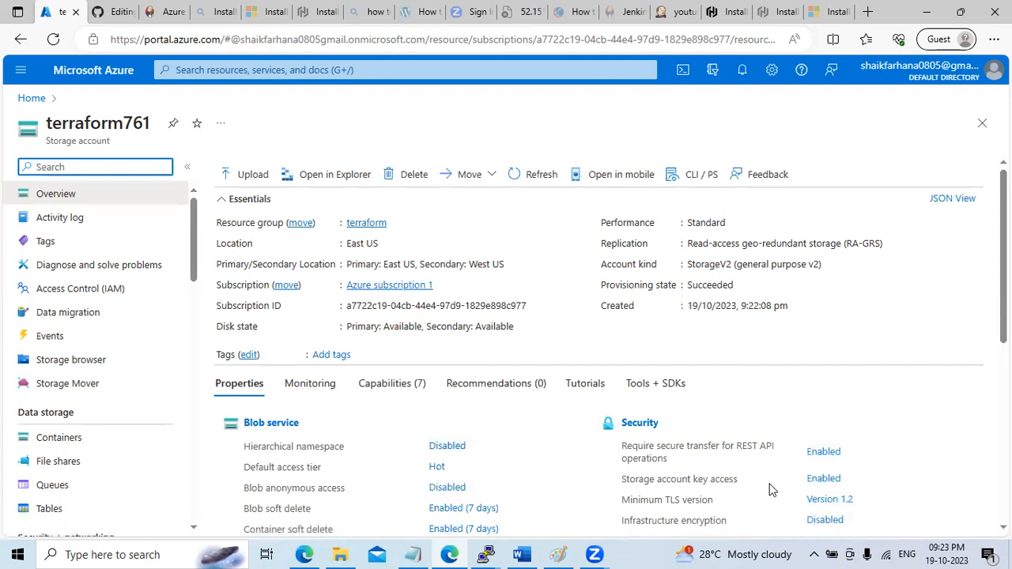
left_click(89, 439)
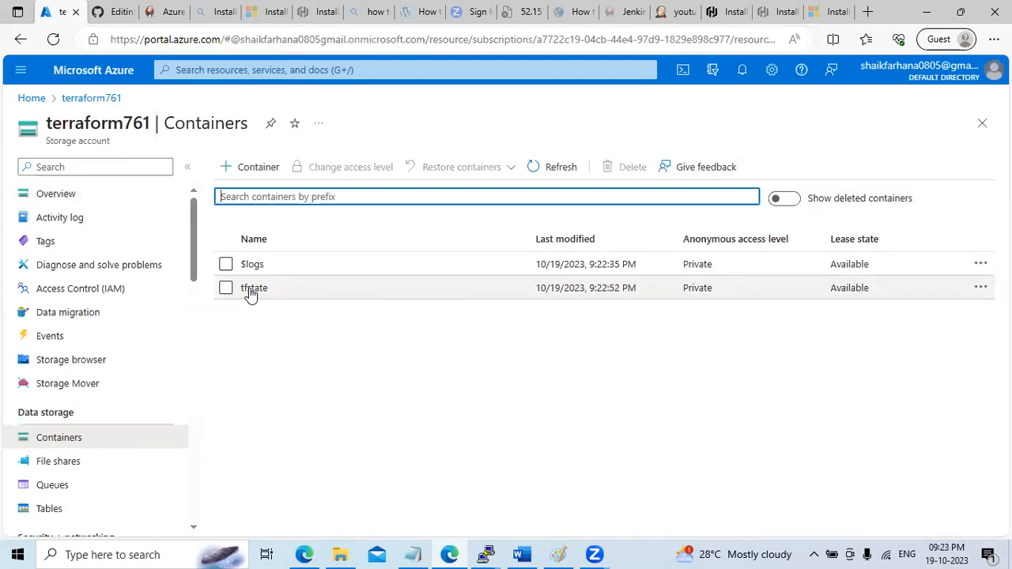
left_click(251, 288)
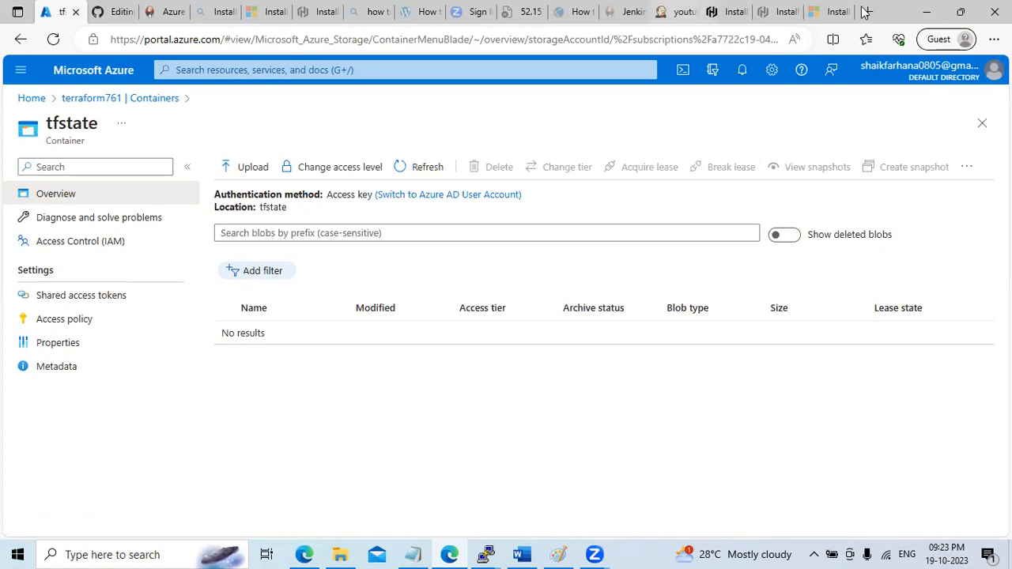
left_click(676, 12)
left_click(984, 85)
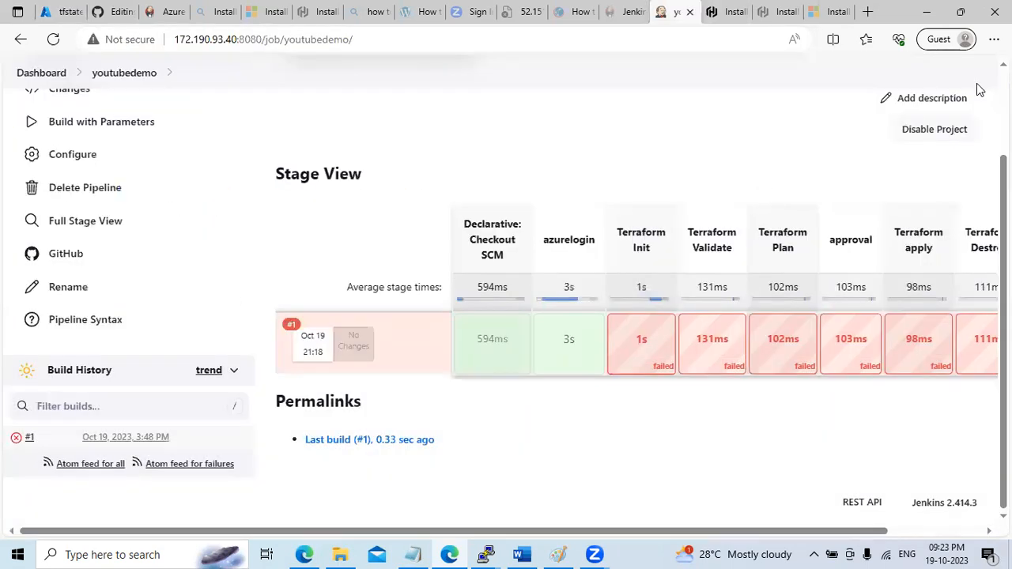
Look at the youtubedemo build parameters form and cancel it without building
scroll(325, 220, "up", 3)
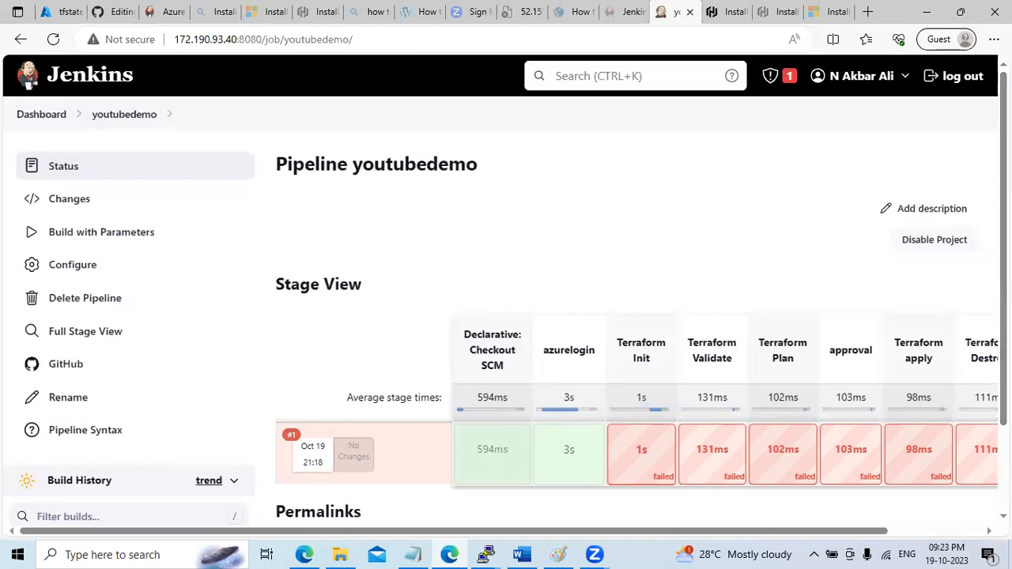
left_click(111, 242)
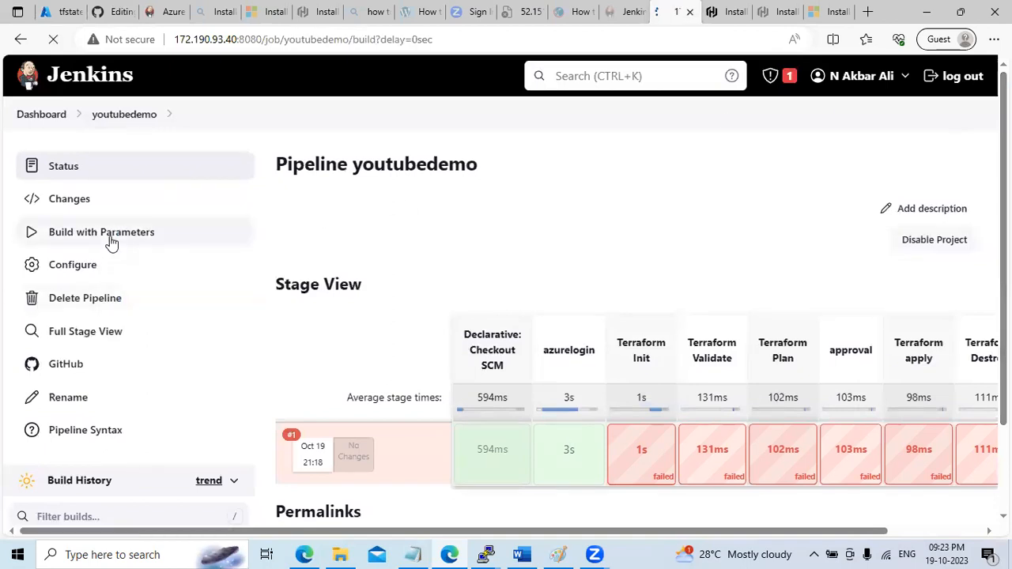
left_click(376, 420)
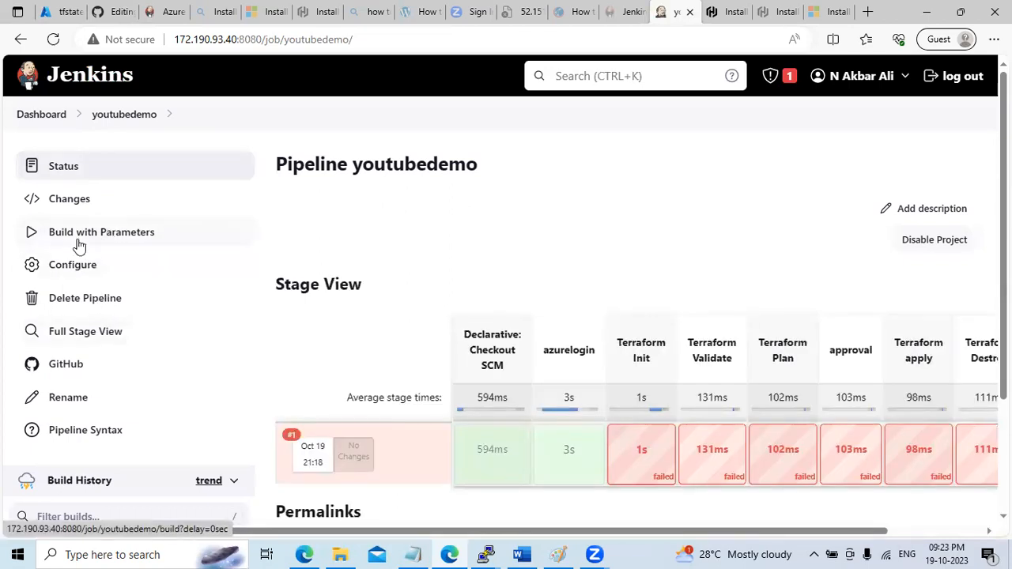
Delete the 'mode' Choice Parameter in the pipeline configuration and save
left_click(105, 272)
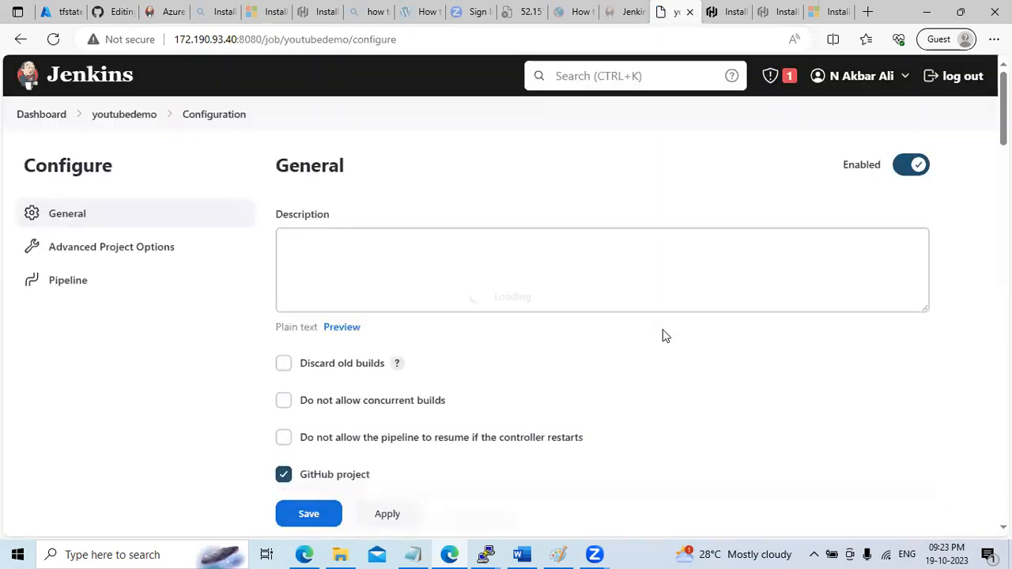
scroll(506, 300, "down", 5)
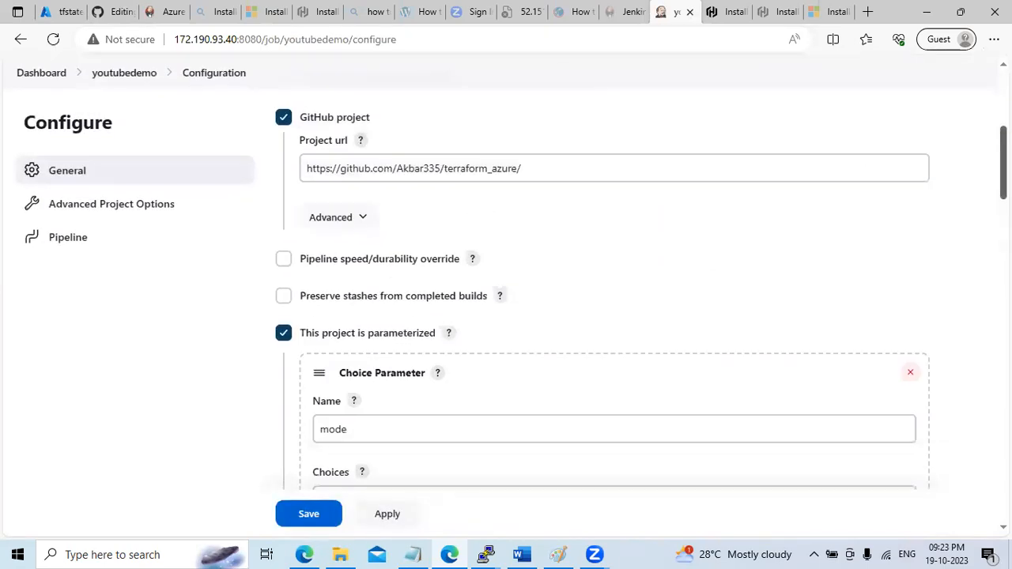
scroll(506, 301, "down", 5)
scroll(506, 300, "up", 9)
scroll(506, 301, "down", 4)
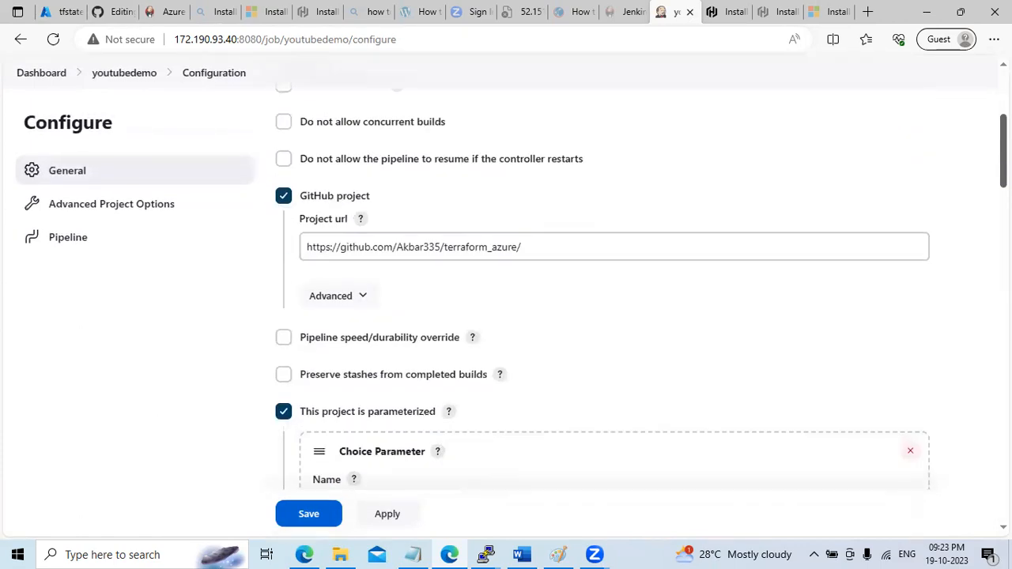
scroll(506, 301, "down", 2)
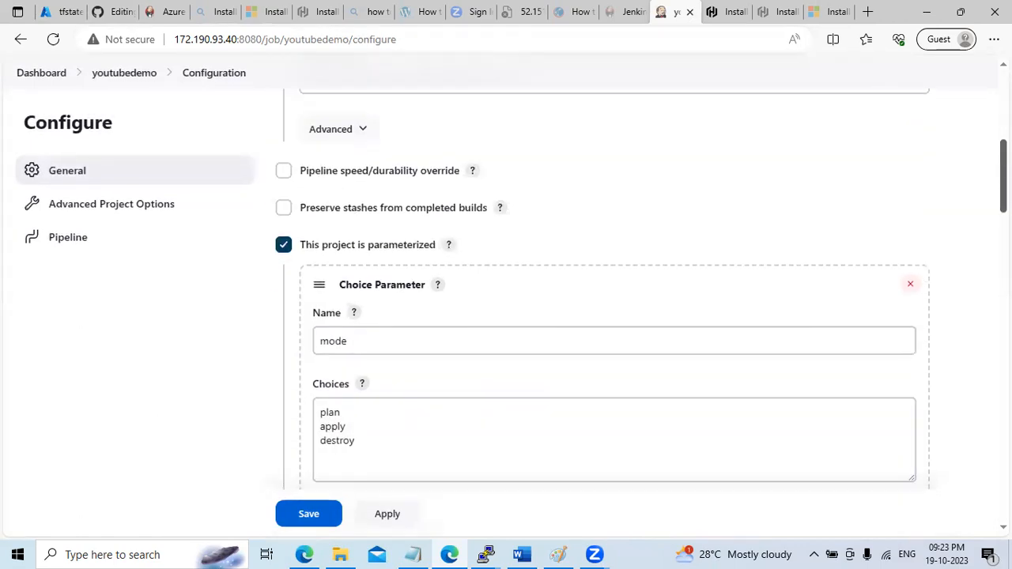
left_click(911, 286)
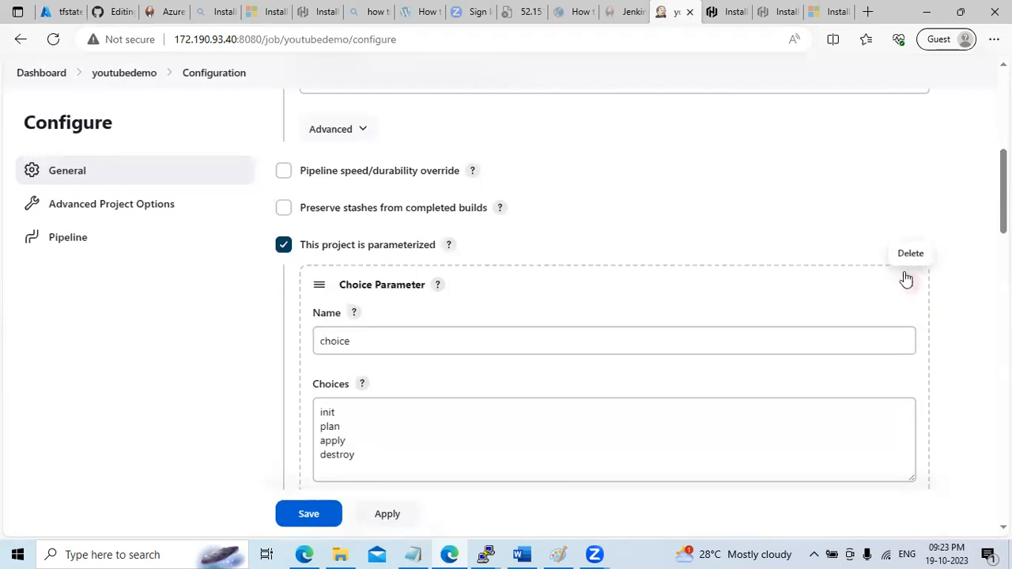
left_click(309, 515)
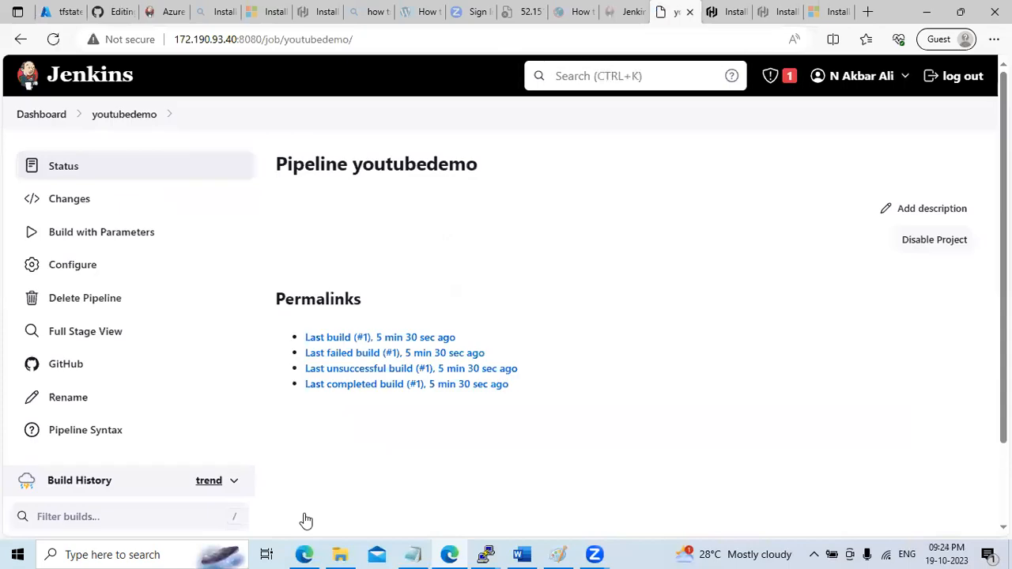
Start a youtubedemo build with the choice parameter set to plan
left_click(117, 236)
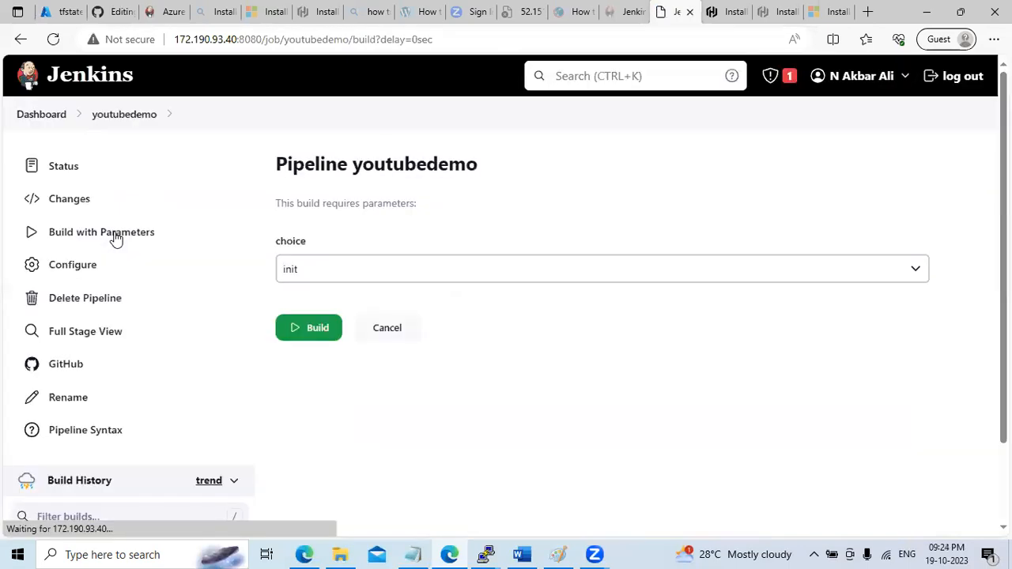
left_click(379, 274)
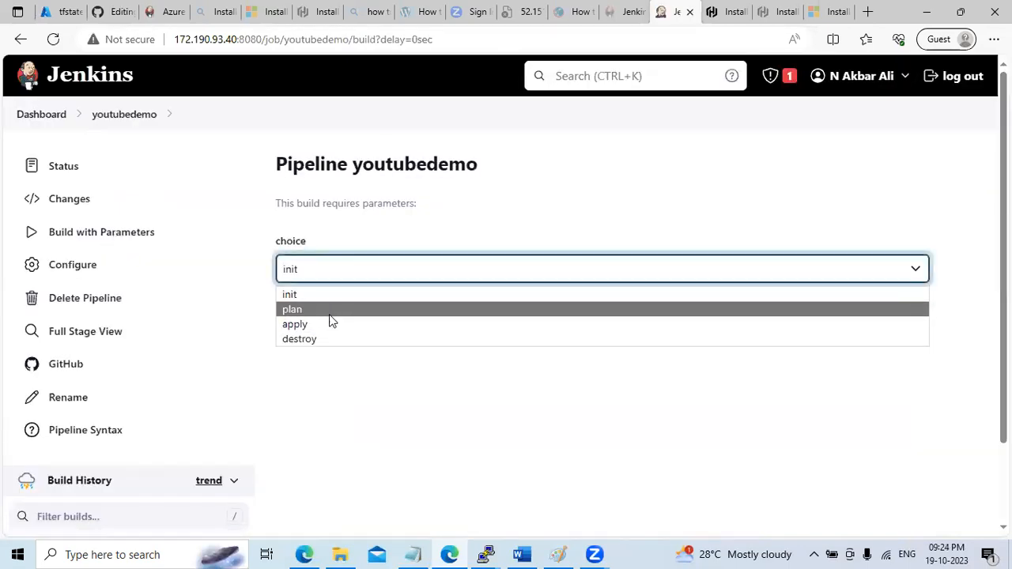
left_click(331, 314)
left_click(310, 330)
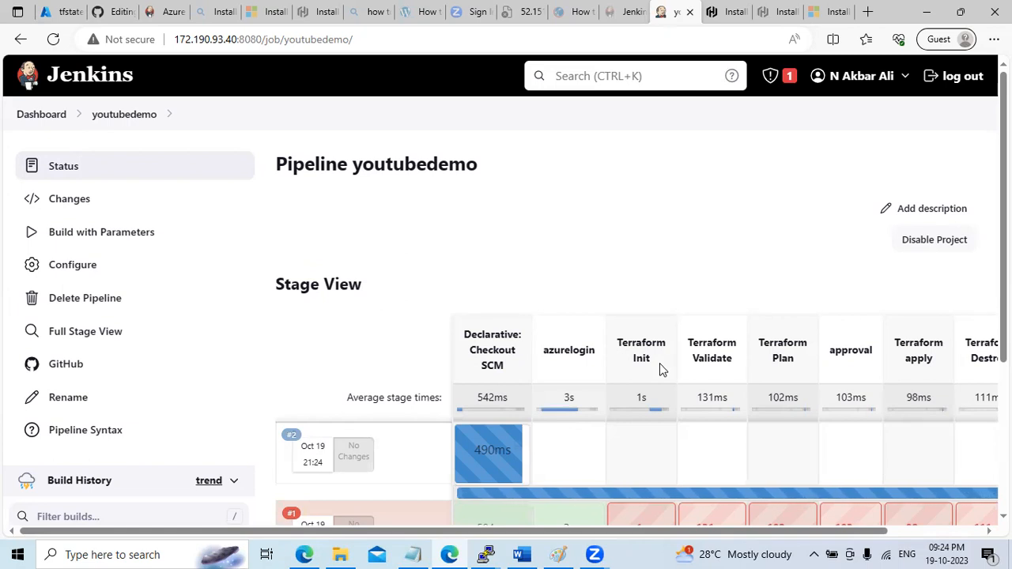
Read the failed Terraform Init logs showing storage account terraform760 not found, then return to Azure
mouse_move(632, 469)
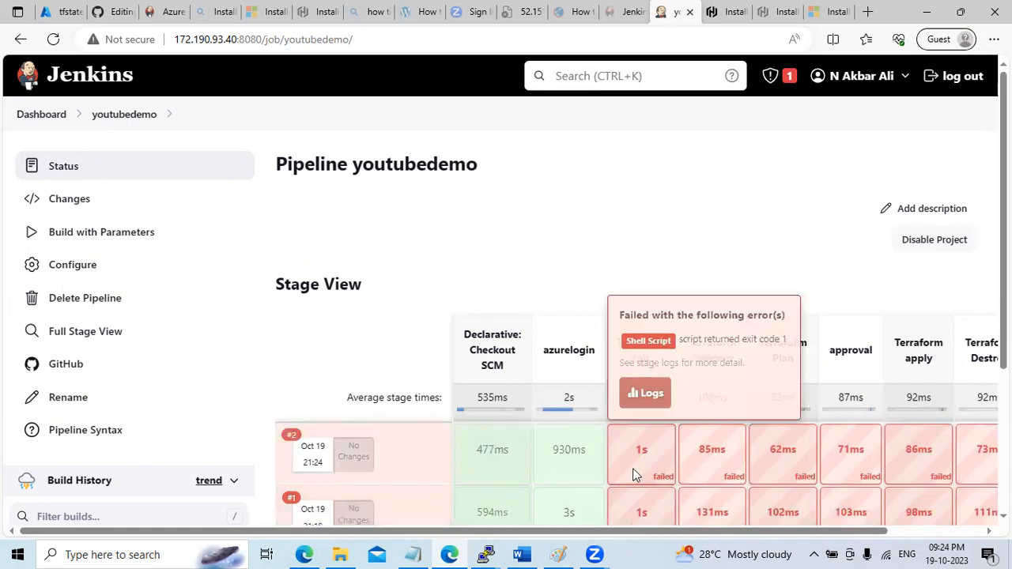
left_click(642, 394)
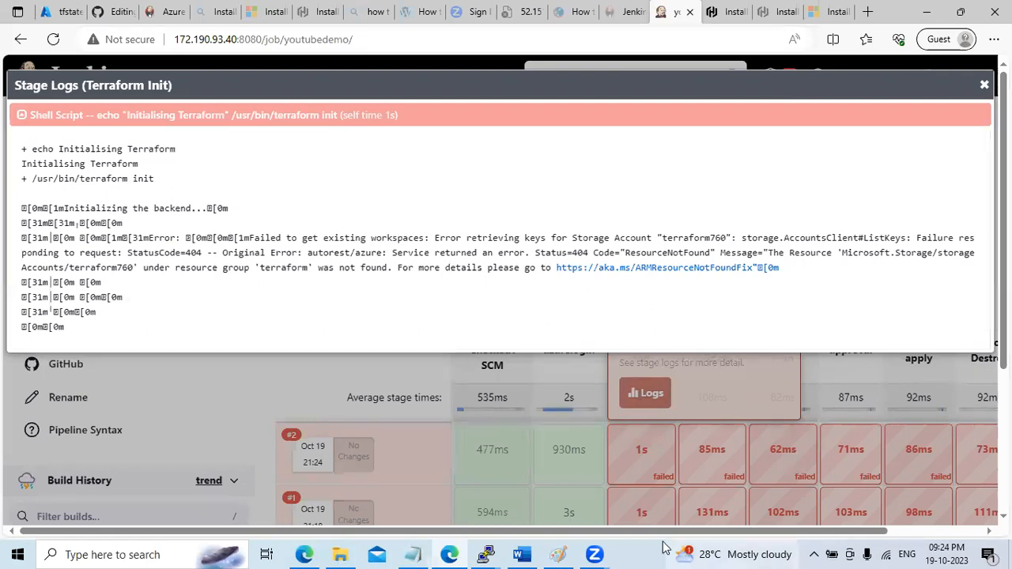
left_click(56, 10)
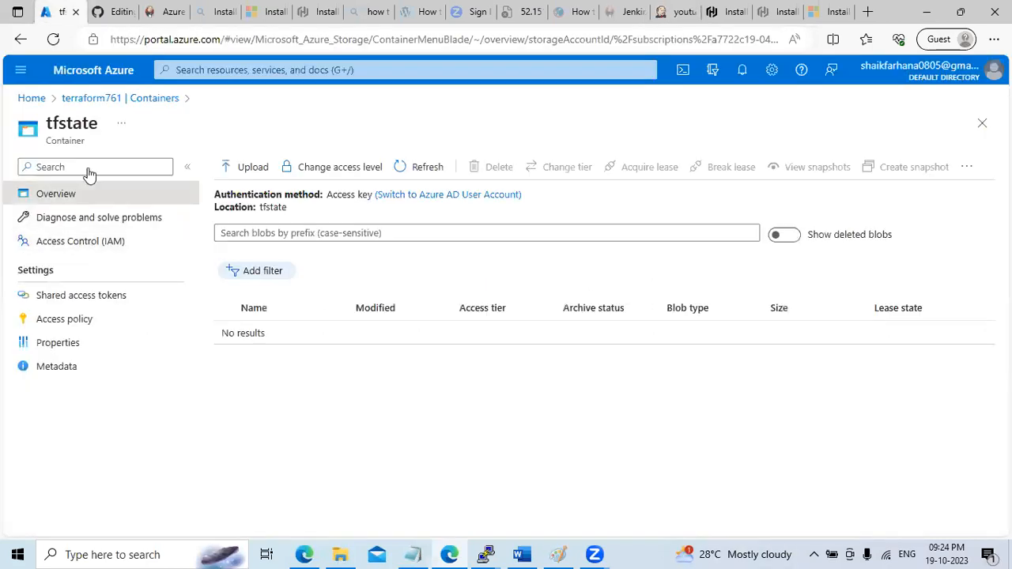
Check the Azure storage accounts list, then go back to the backend.tf edit on GitHub
left_click(88, 98)
left_click(35, 99)
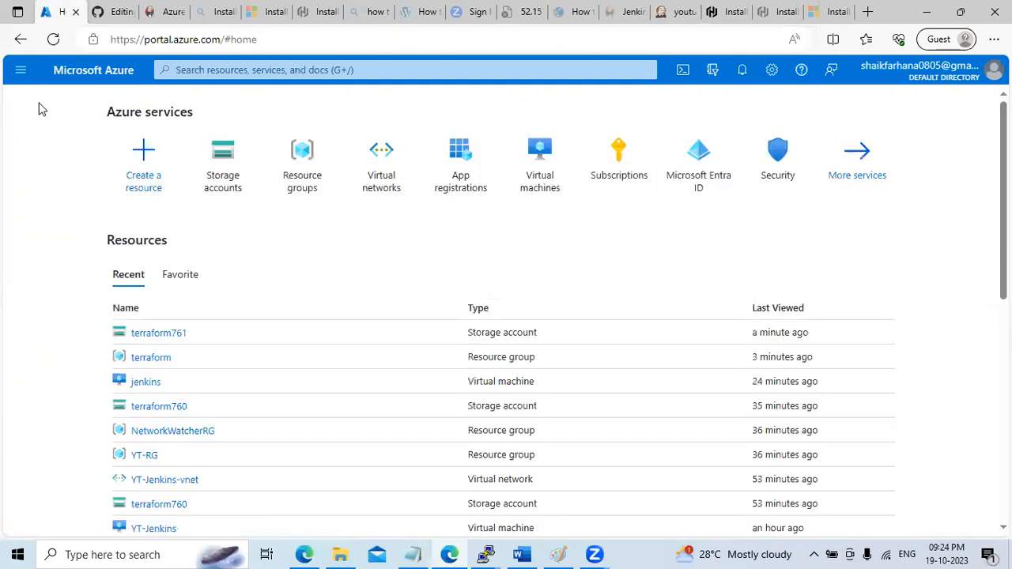
left_click(220, 180)
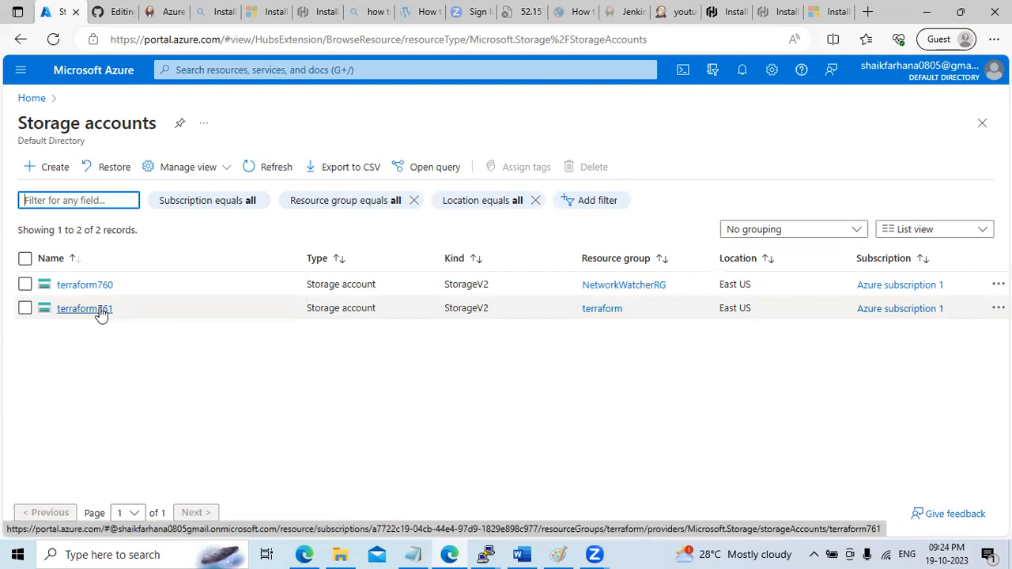
left_click(110, 12)
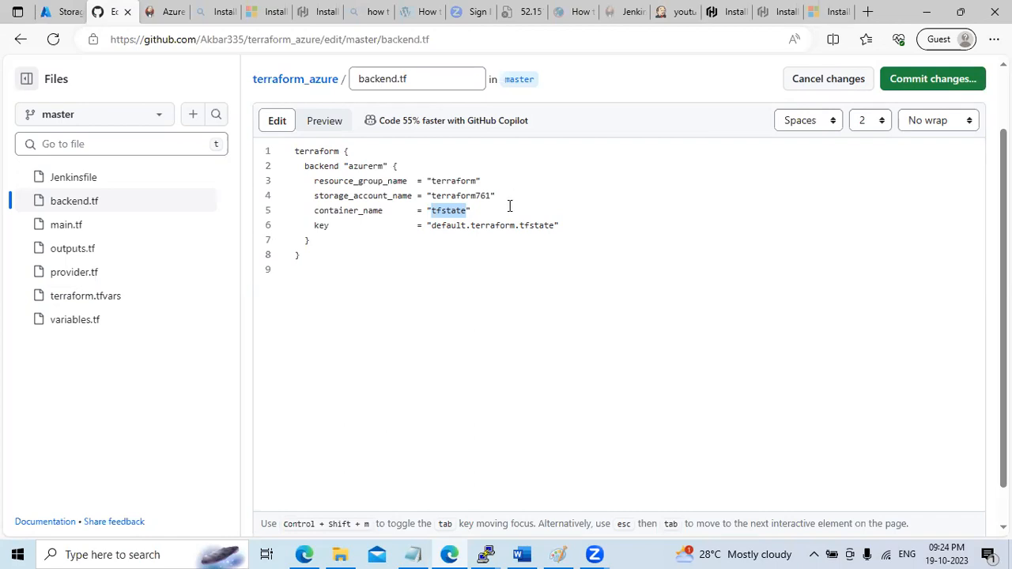
Commit backend.tf with storage account terraform761 and container tfstate, then return to Azure
left_click(919, 78)
left_click(635, 459)
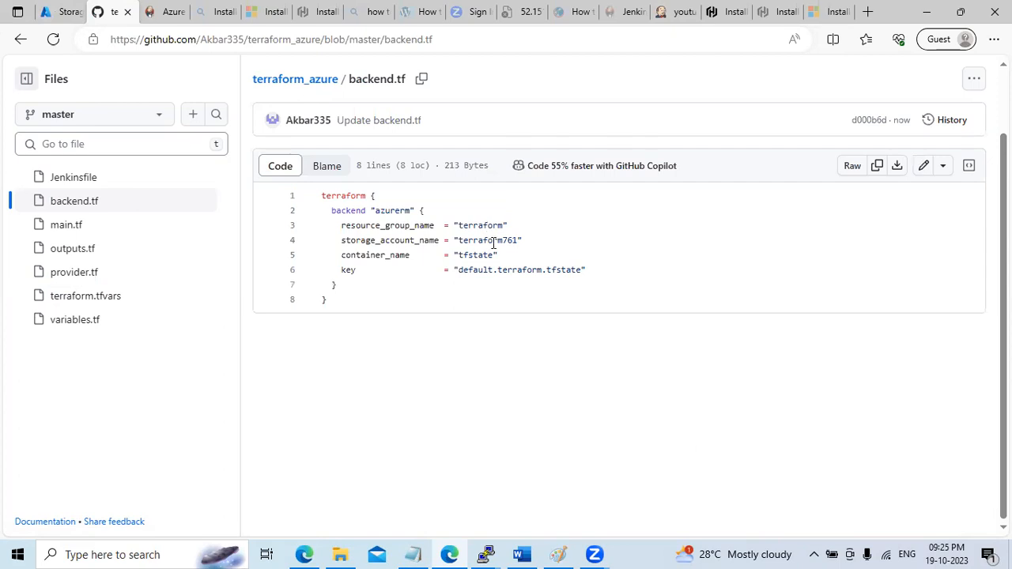
left_click(63, 12)
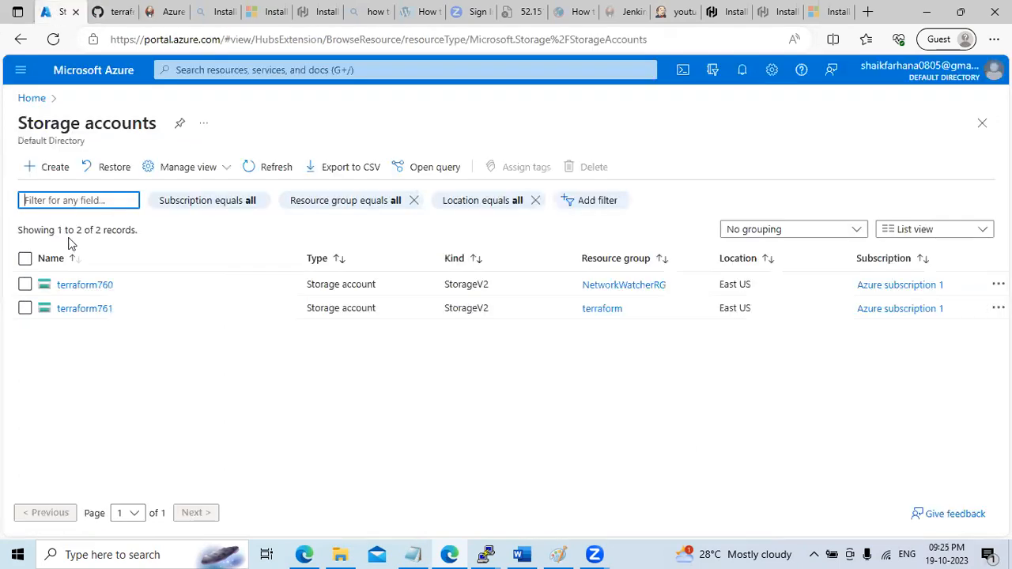
Open the terraform resource group's terraform761 containers and compare them with backend.tf on GitHub
left_click(24, 99)
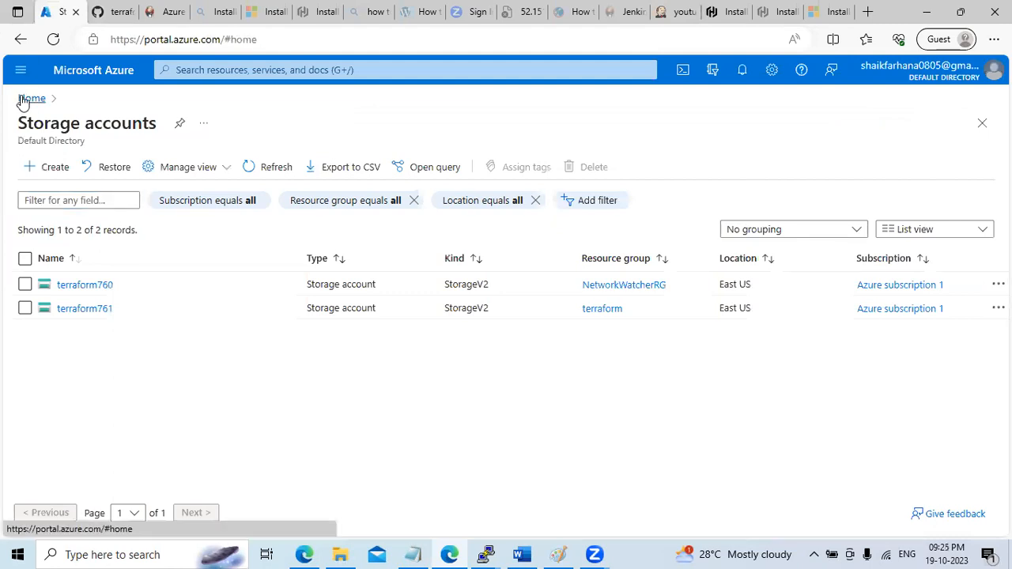
left_click(301, 180)
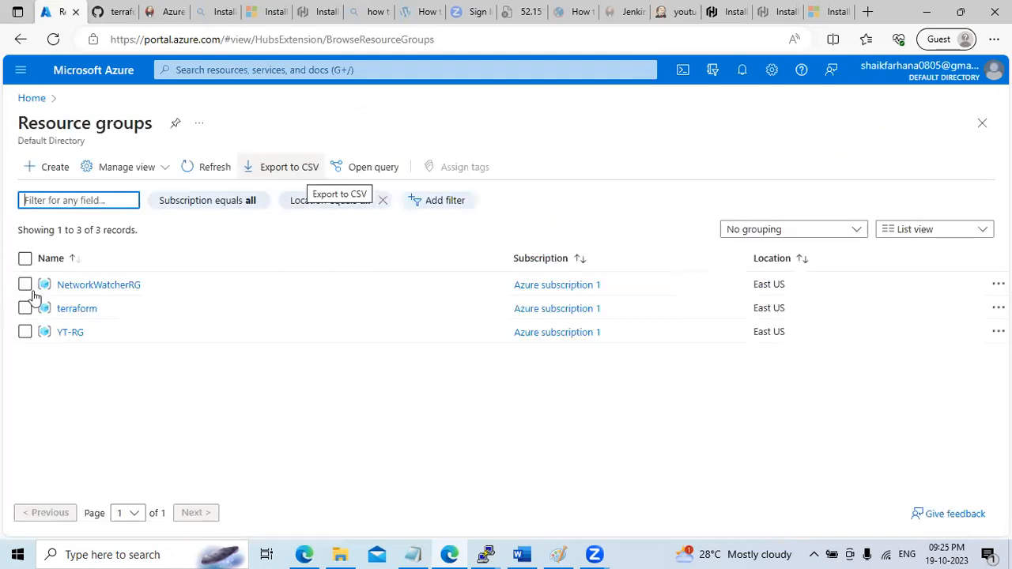
left_click(82, 309)
left_click(115, 12)
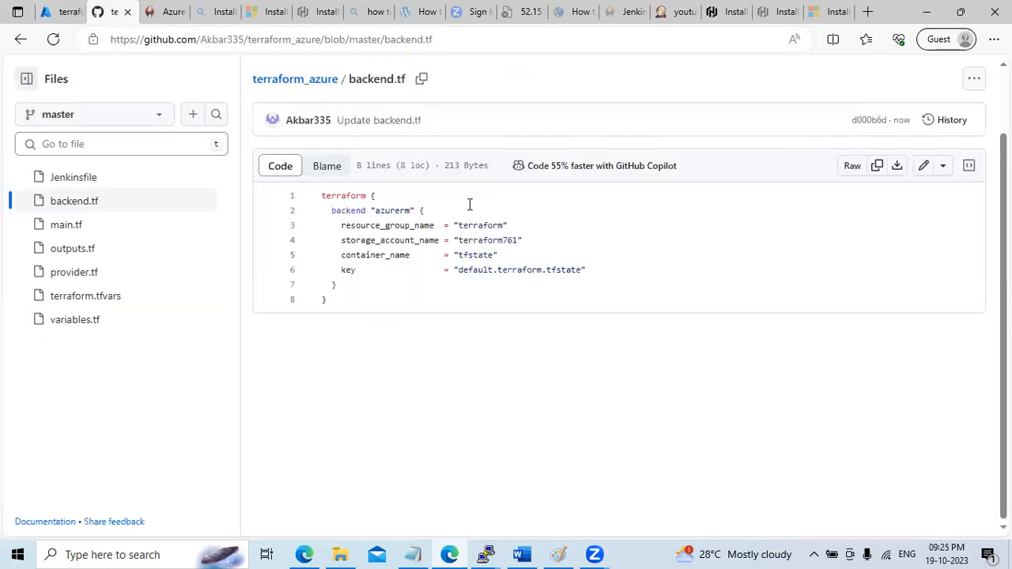
left_click(60, 11)
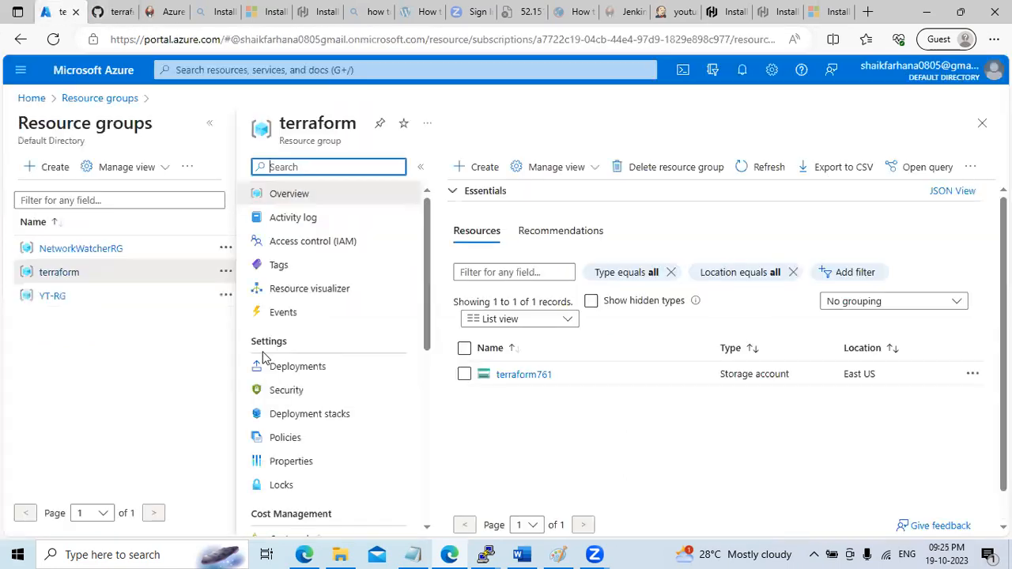
left_click(523, 376)
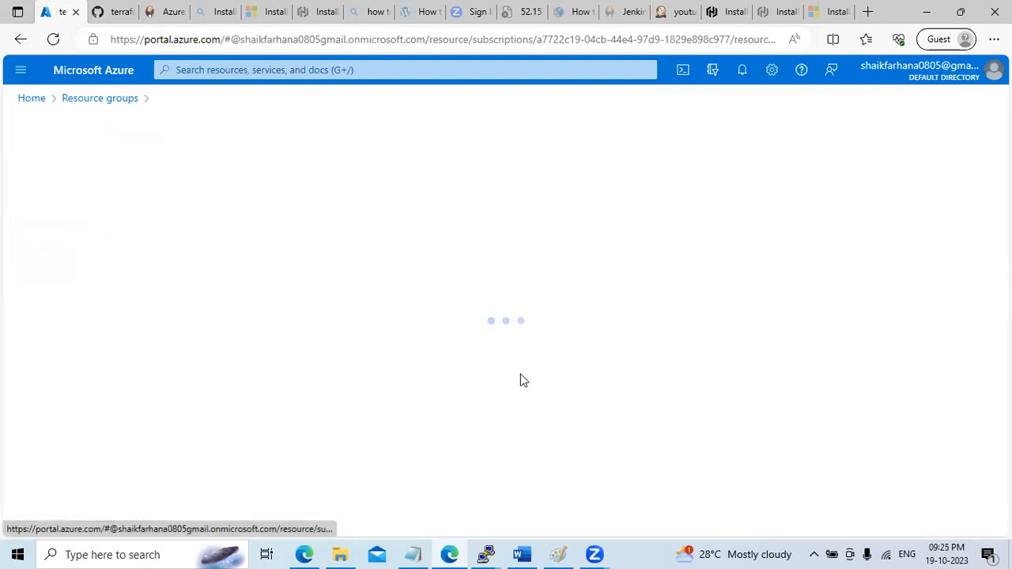
left_click(111, 13)
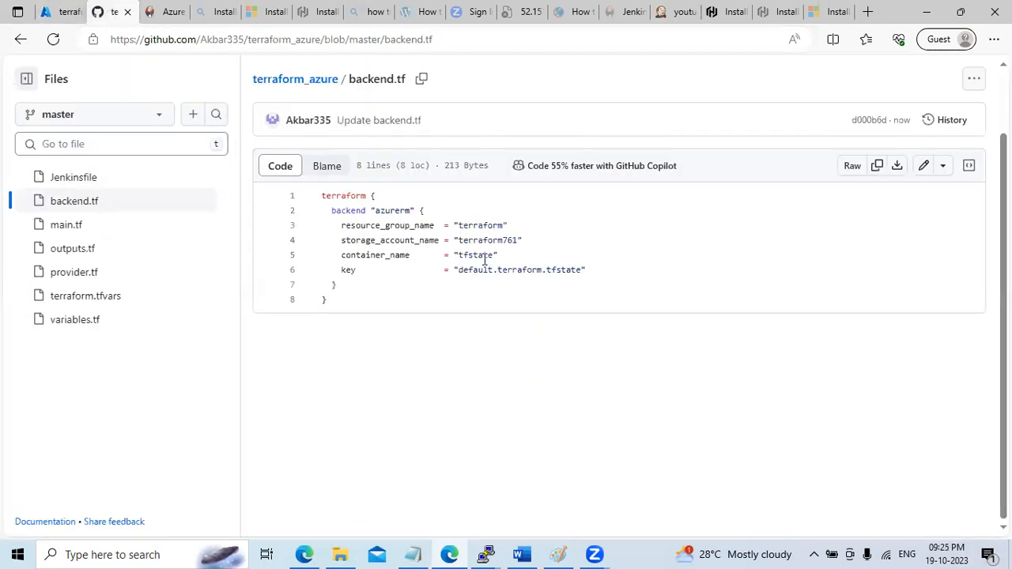
left_click(60, 12)
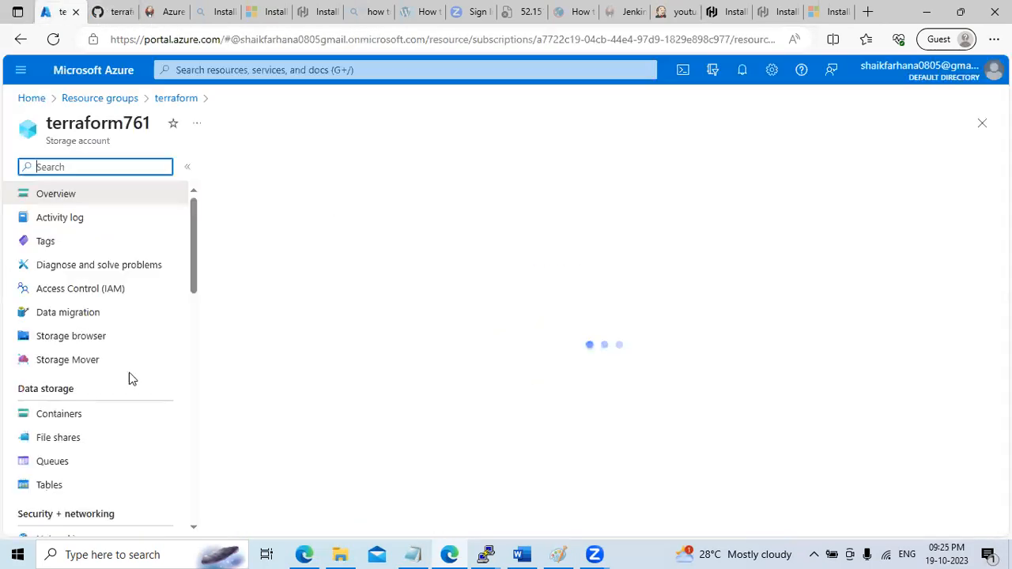
left_click(76, 416)
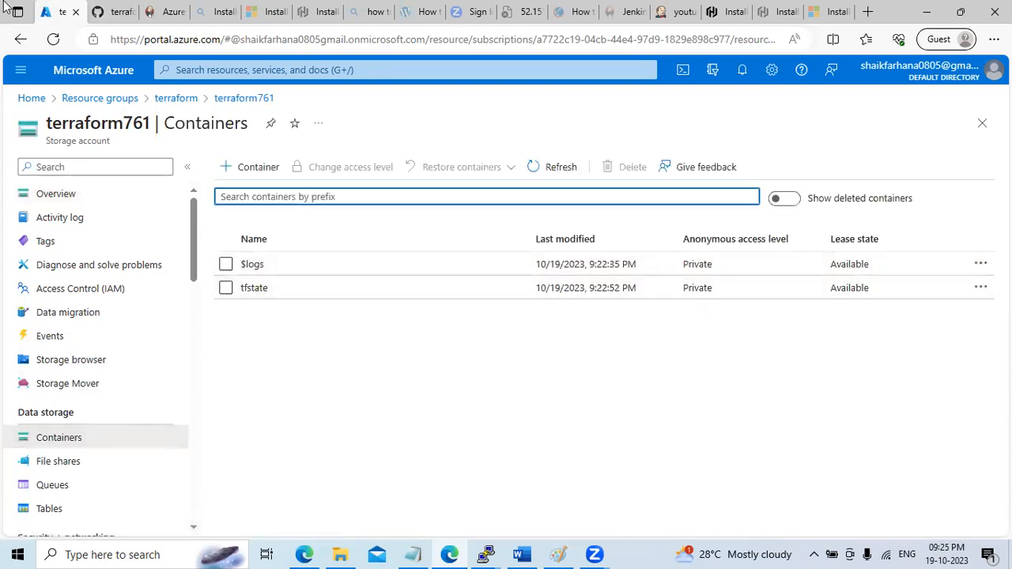
left_click(108, 17)
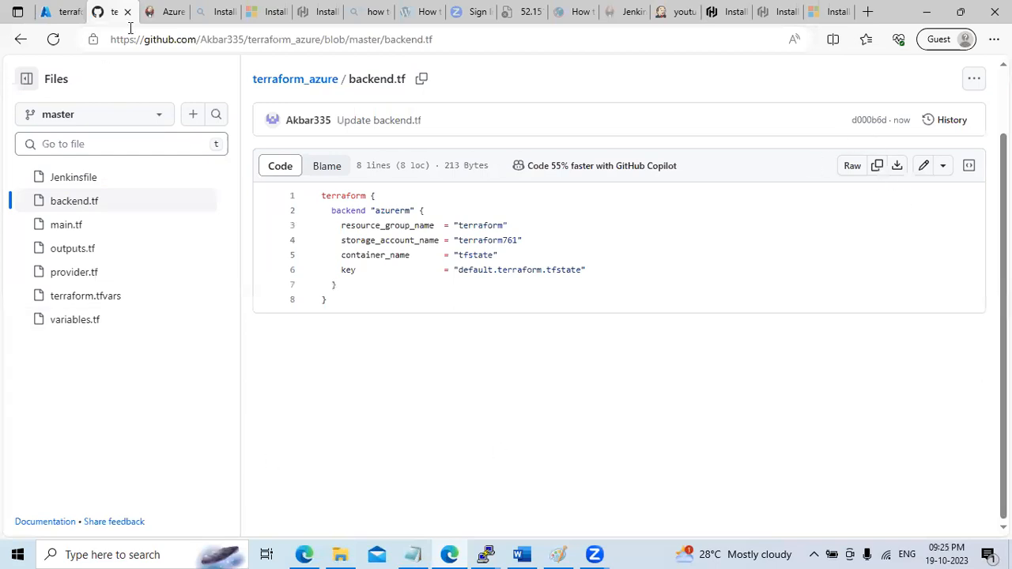
Return to the Jenkins youtubedemo pipeline and close the stage logs popup
left_click(960, 11)
left_click(645, 173)
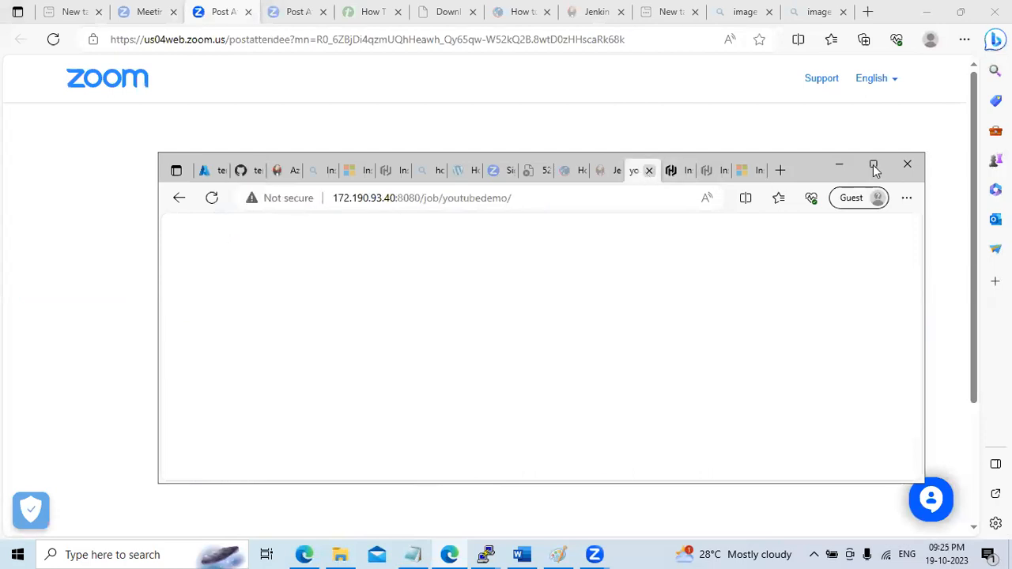
left_click(875, 165)
left_click(985, 85)
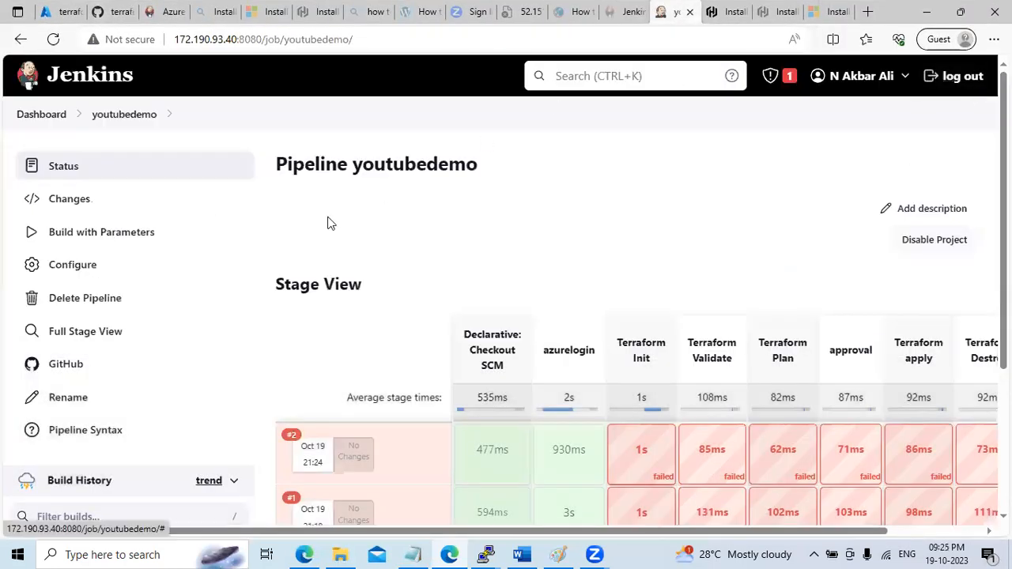
Check that the build form still lists mode and choice parameters, then open youtubedemo's configuration
left_click(123, 245)
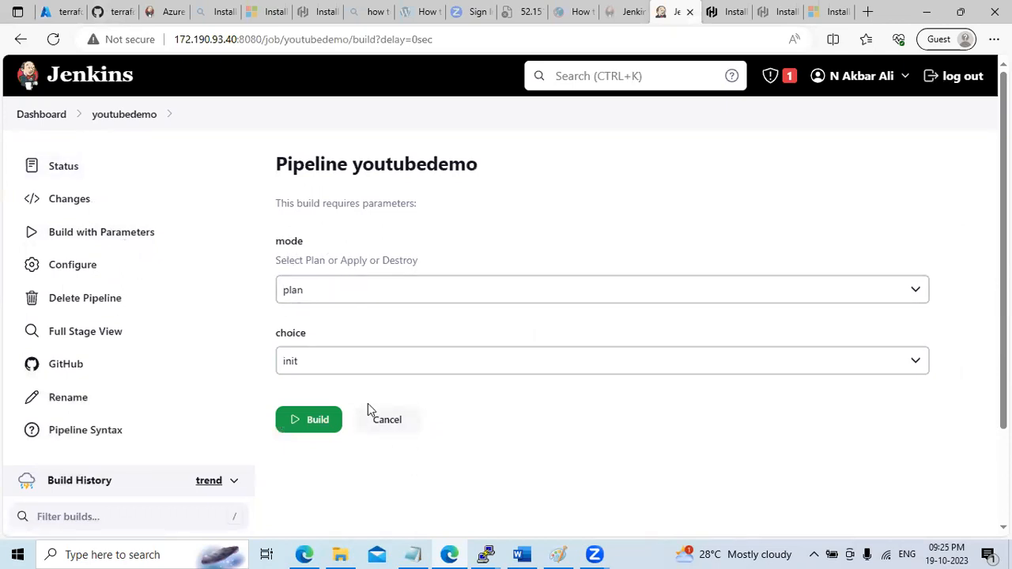
left_click(388, 426)
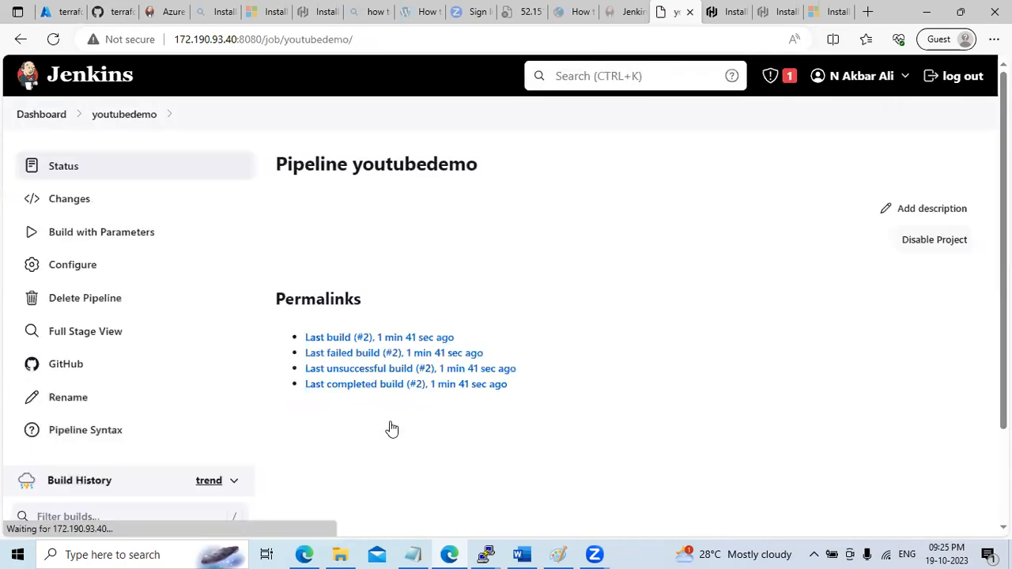
left_click(88, 237)
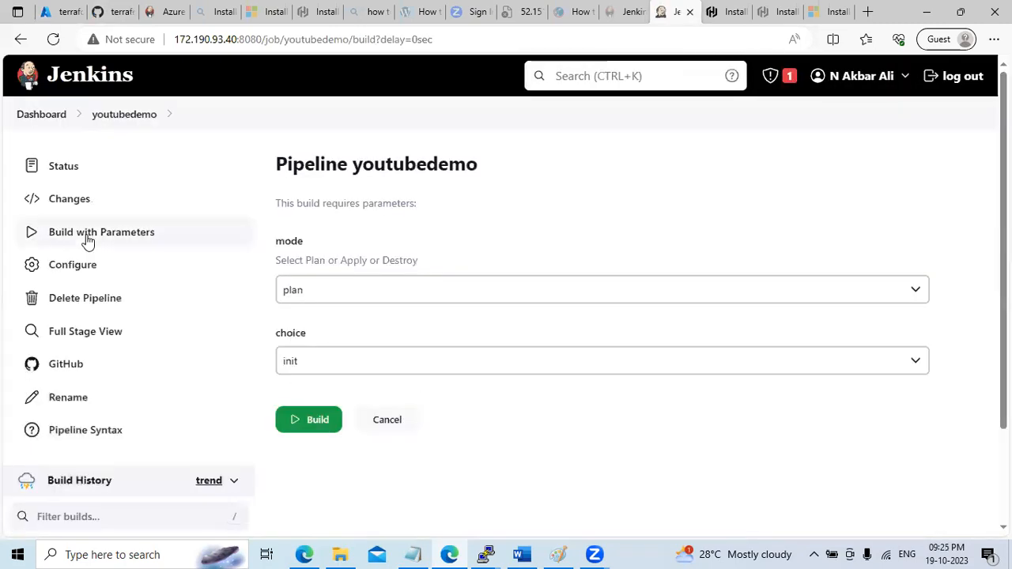
left_click(388, 428)
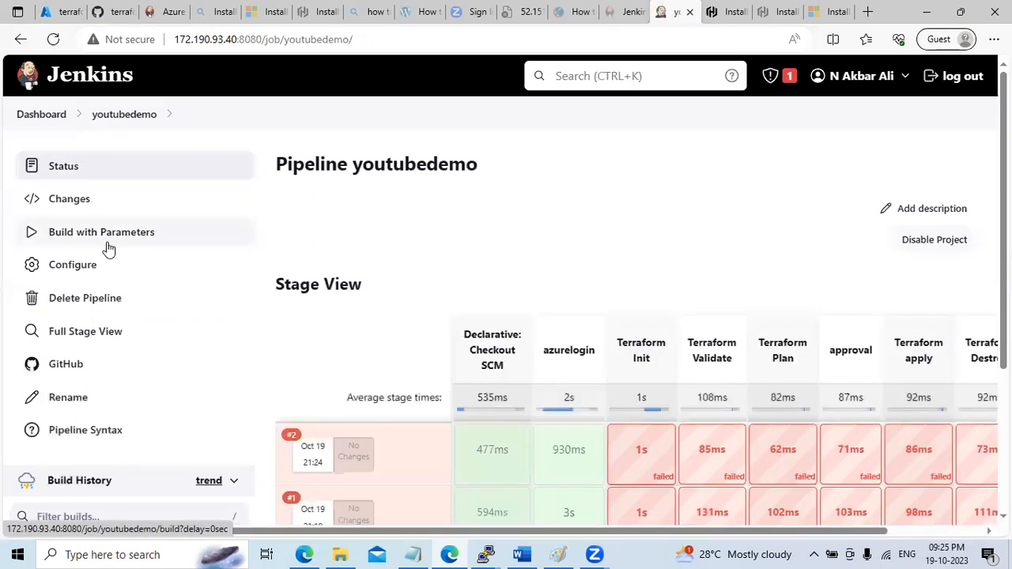
left_click(108, 245)
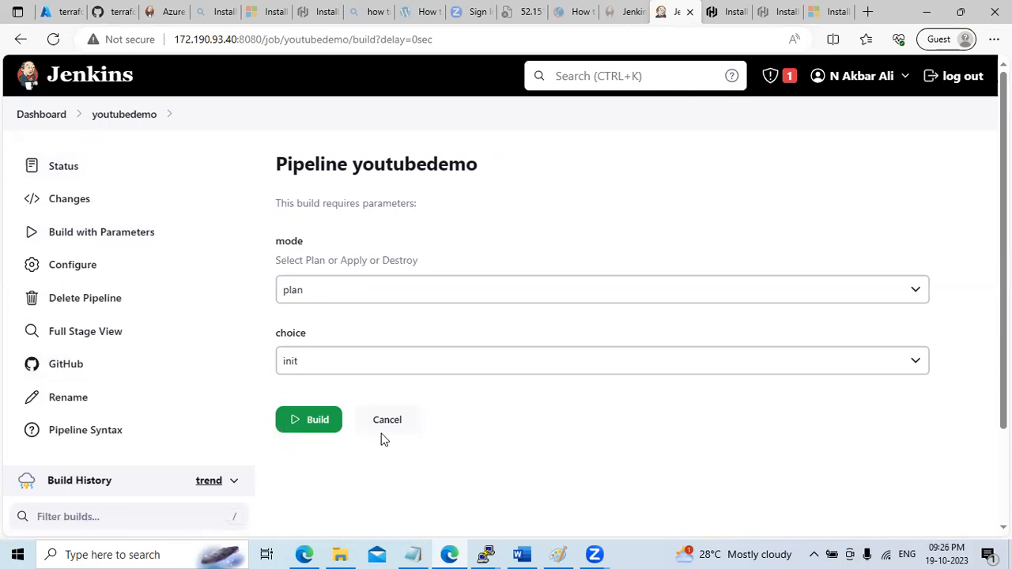
left_click(79, 272)
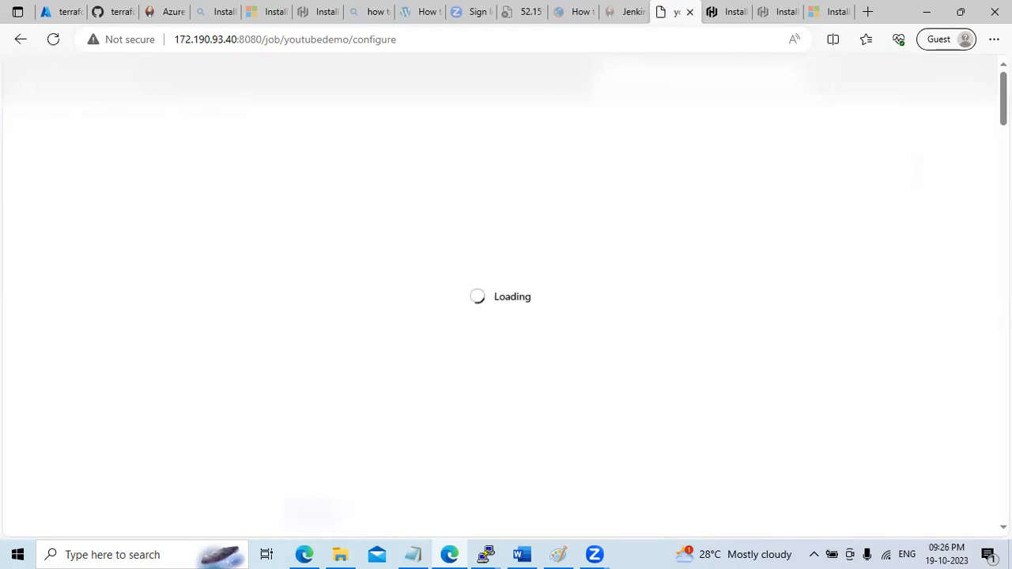
Delete the second 'choice' Choice Parameter, keeping only 'mode', then apply and save
scroll(601, 316, "down", 3)
scroll(601, 316, "down", 4)
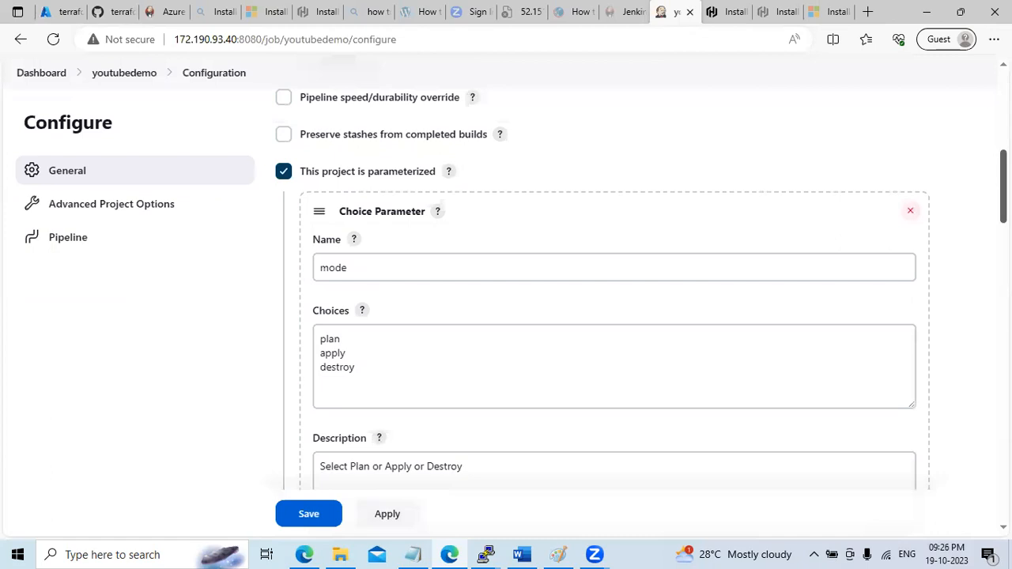
scroll(614, 316, "down", 3)
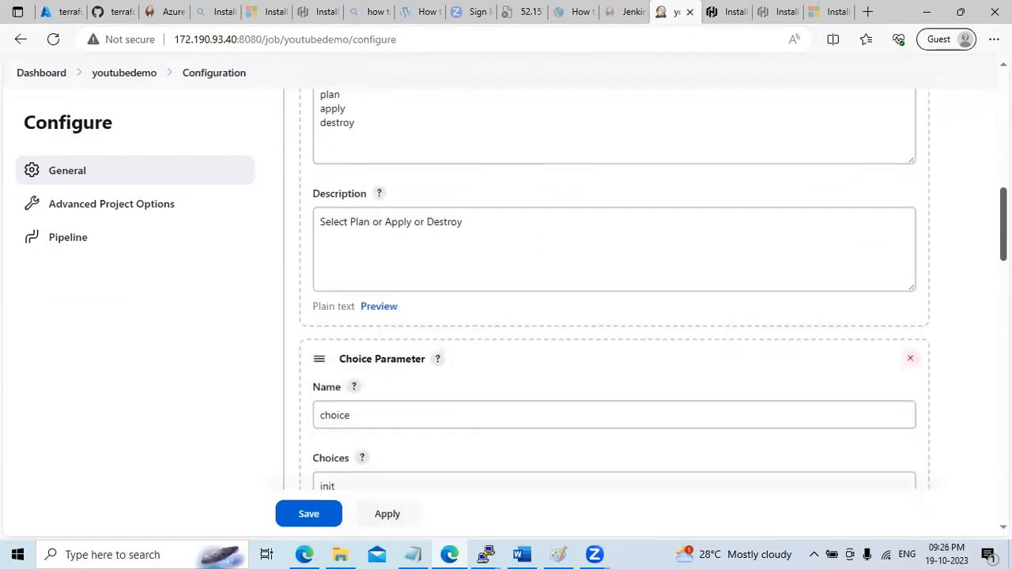
scroll(883, 245, "down", 2)
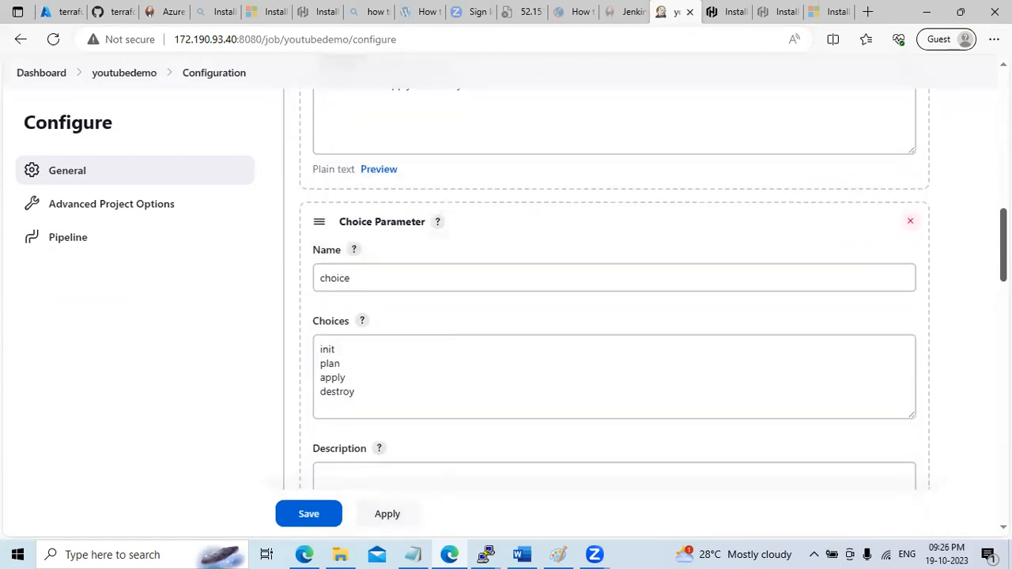
left_click(911, 223)
scroll(930, 235, "up", 6)
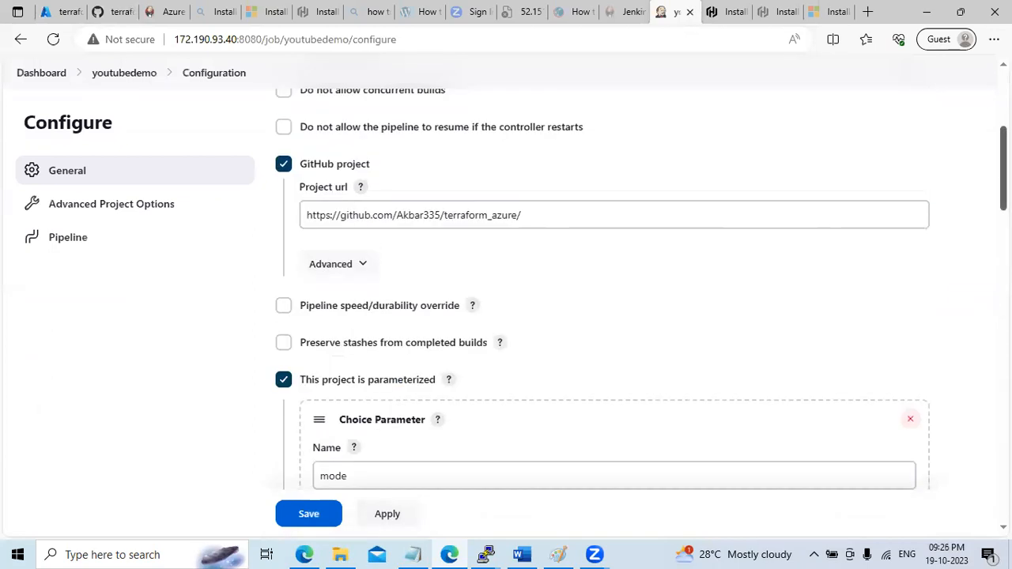
scroll(499, 262, "down", 3)
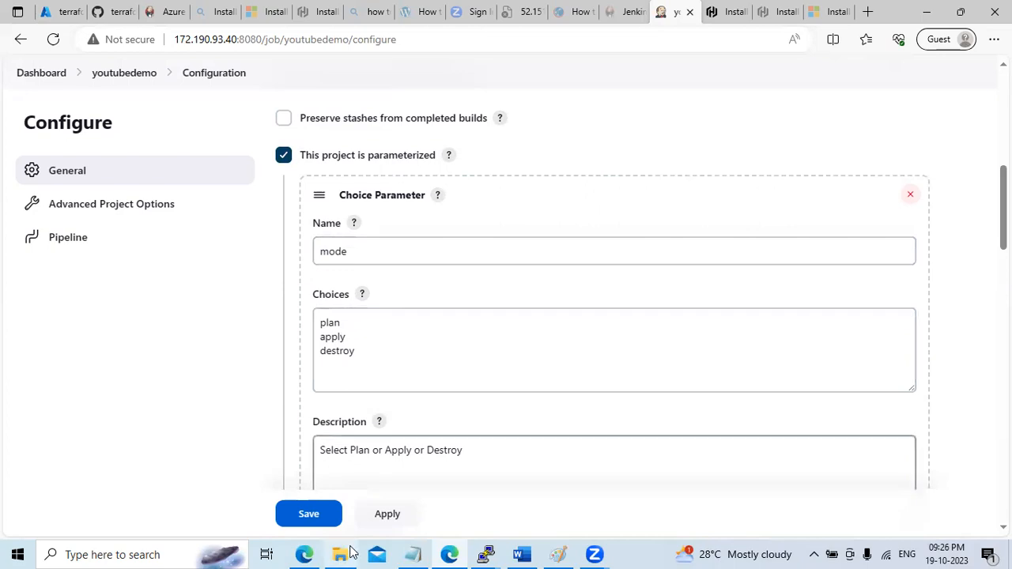
left_click(355, 522)
left_click(313, 514)
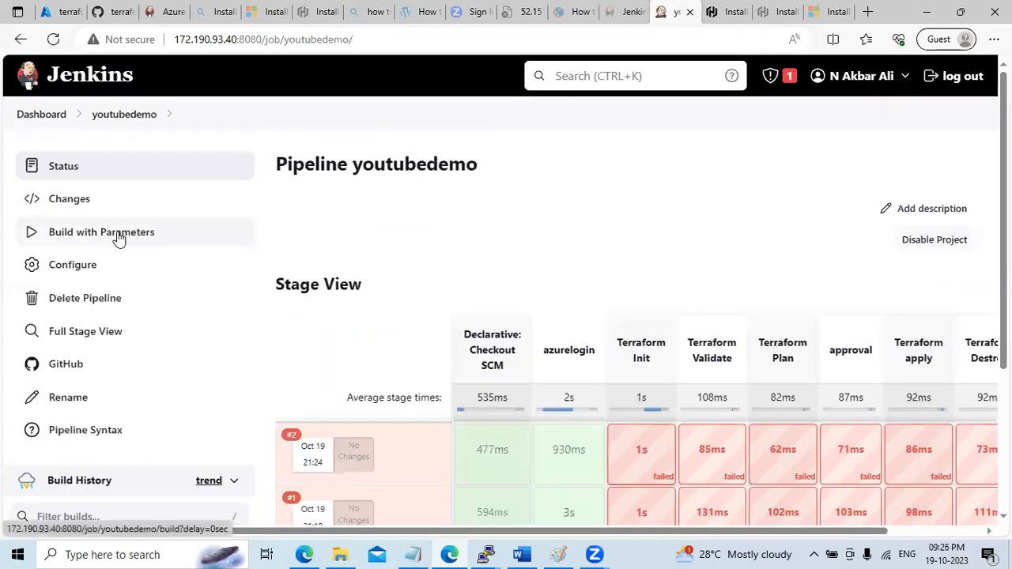
Run a youtubedemo build with mode plan and approve it when it pauses
left_click(117, 239)
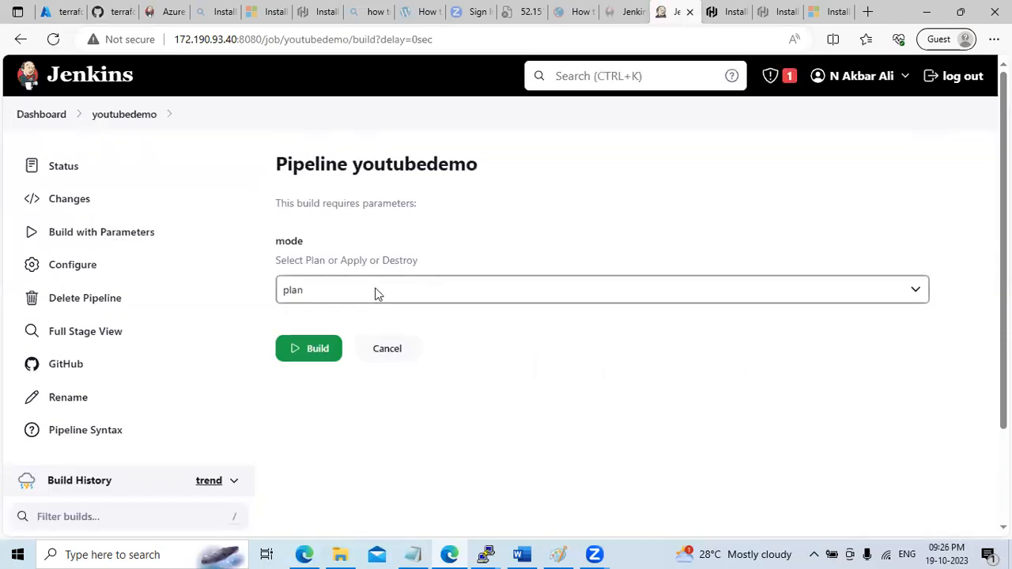
left_click(380, 286)
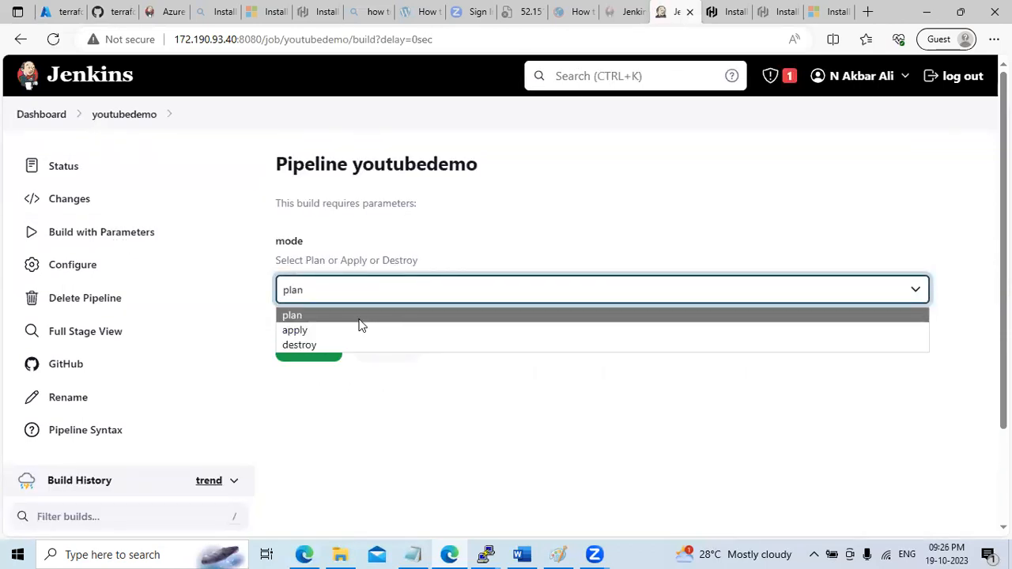
left_click(358, 318)
left_click(323, 360)
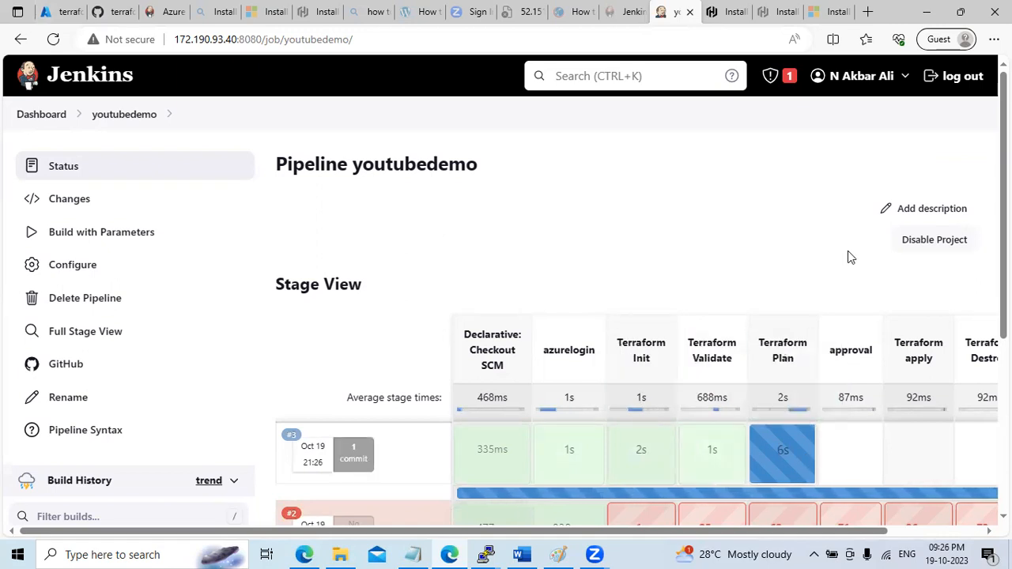
scroll(848, 257, "down", 1)
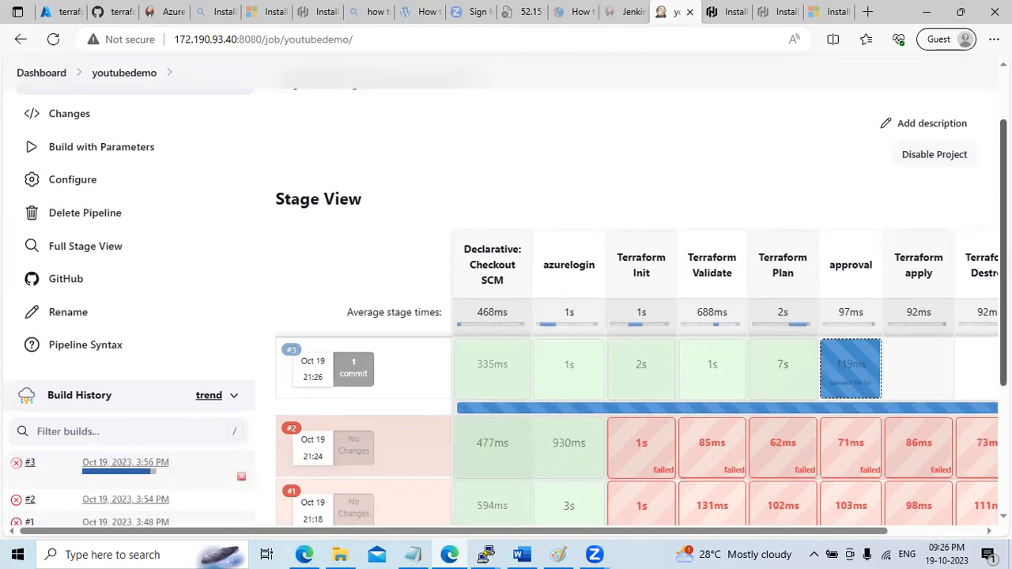
mouse_move(843, 379)
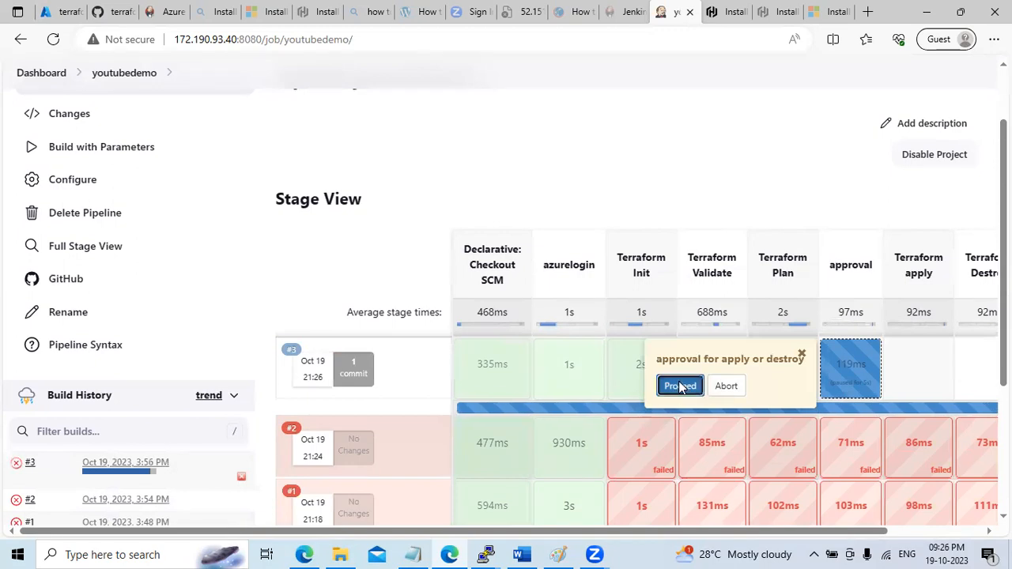
left_click(680, 386)
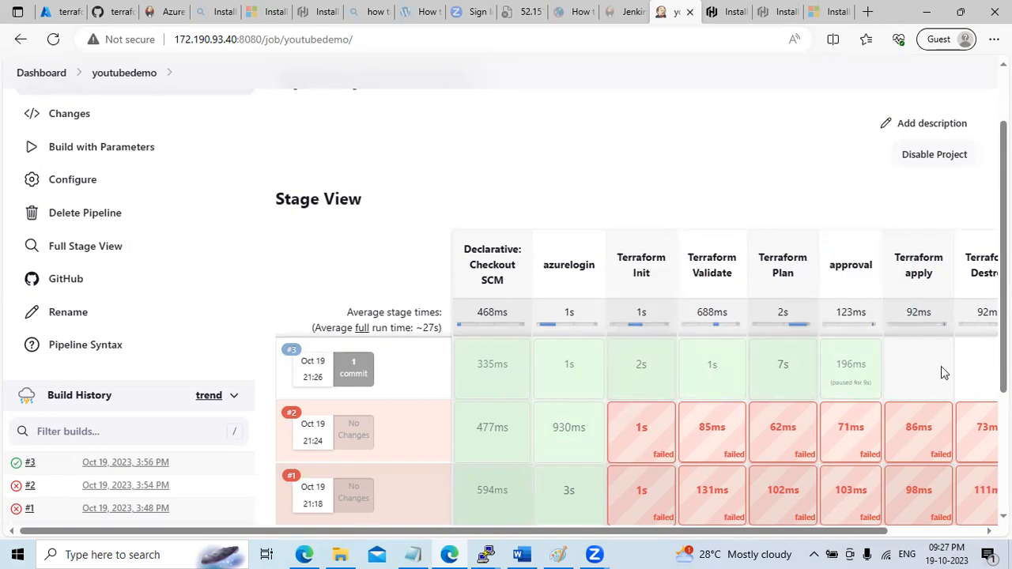
Start another youtubedemo build with mode apply, then go to the Azure portal
left_click(142, 152)
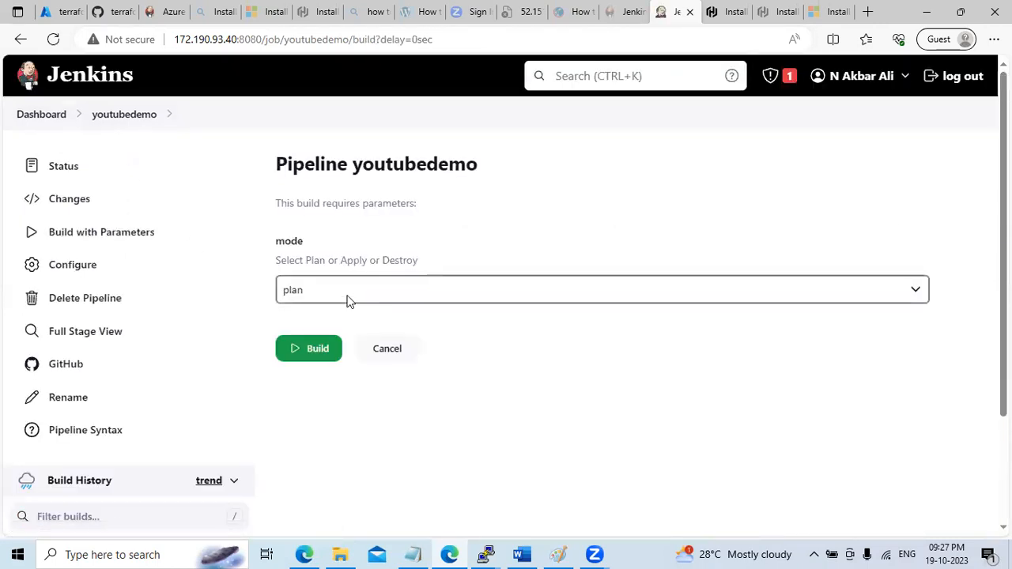
left_click(345, 296)
left_click(339, 331)
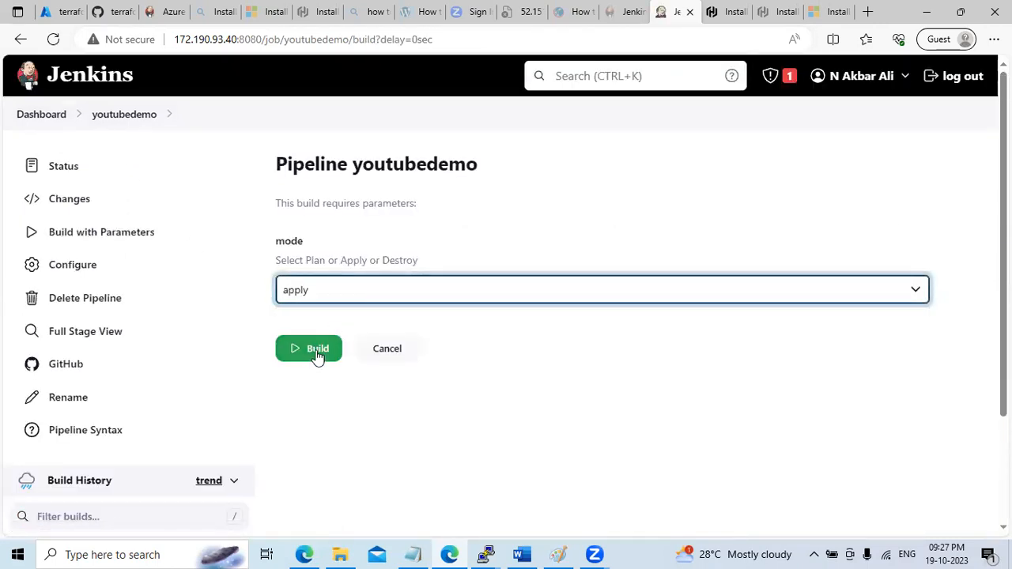
left_click(316, 352)
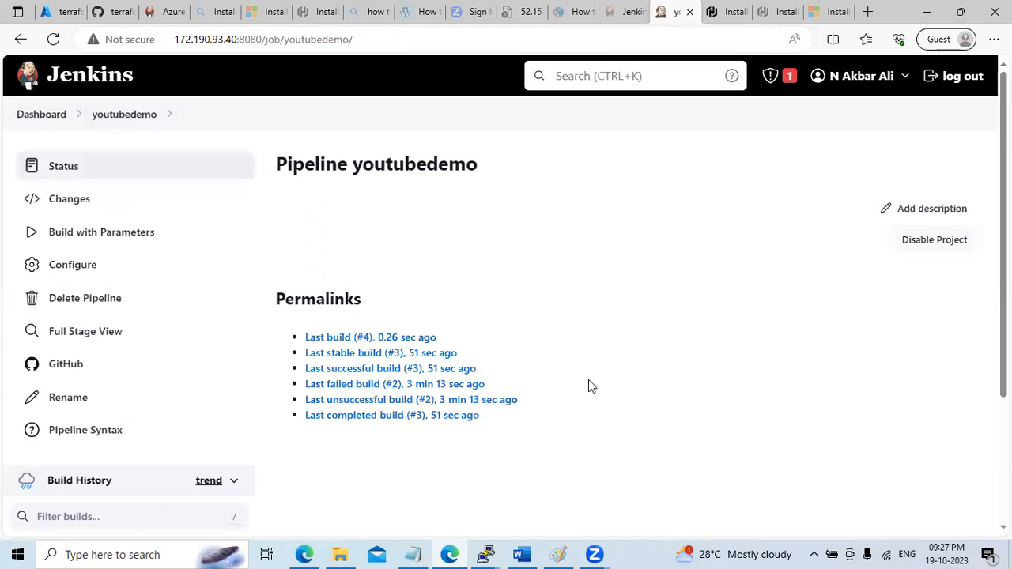
left_click(53, 13)
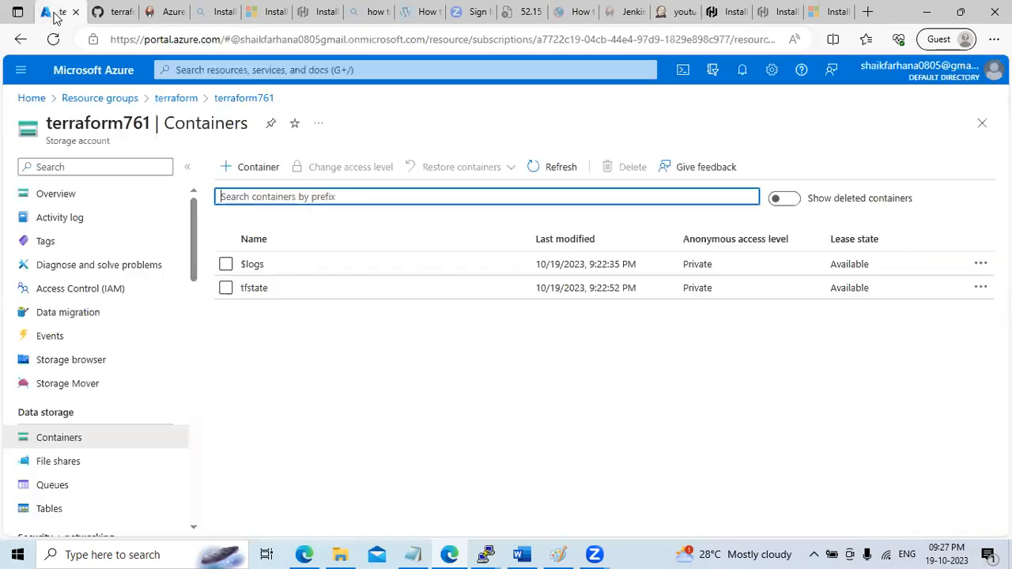
Confirm Azure's virtual networks list holds only jenkins-vnet, then return to the youtubedemo pipeline
left_click(23, 98)
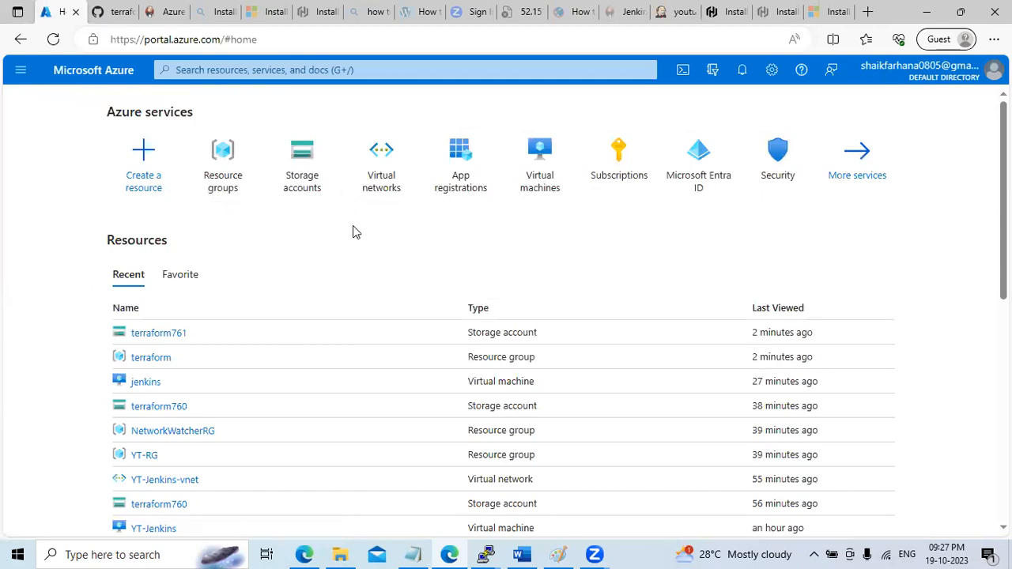
left_click(393, 179)
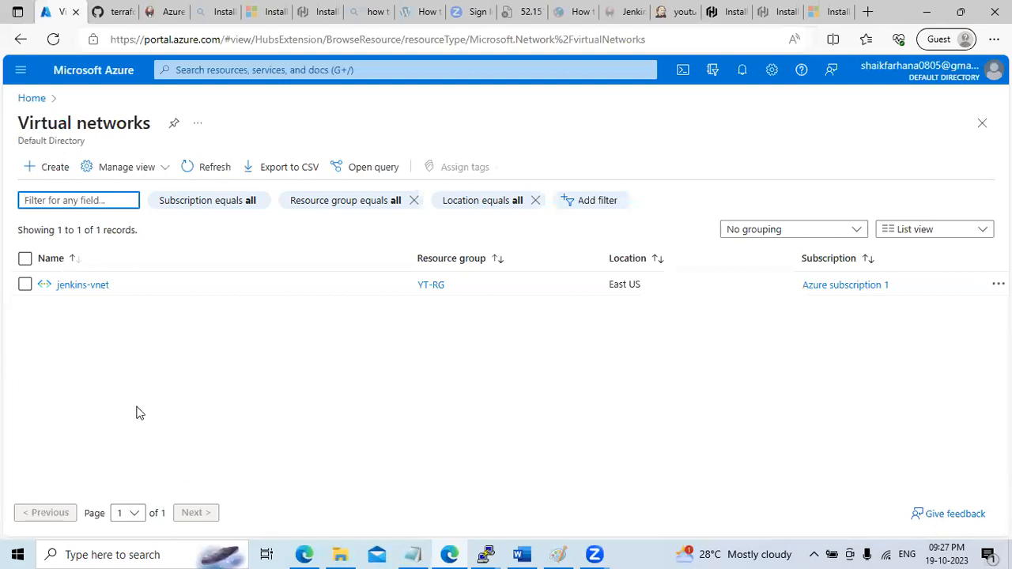
left_click(413, 554)
left_click(413, 555)
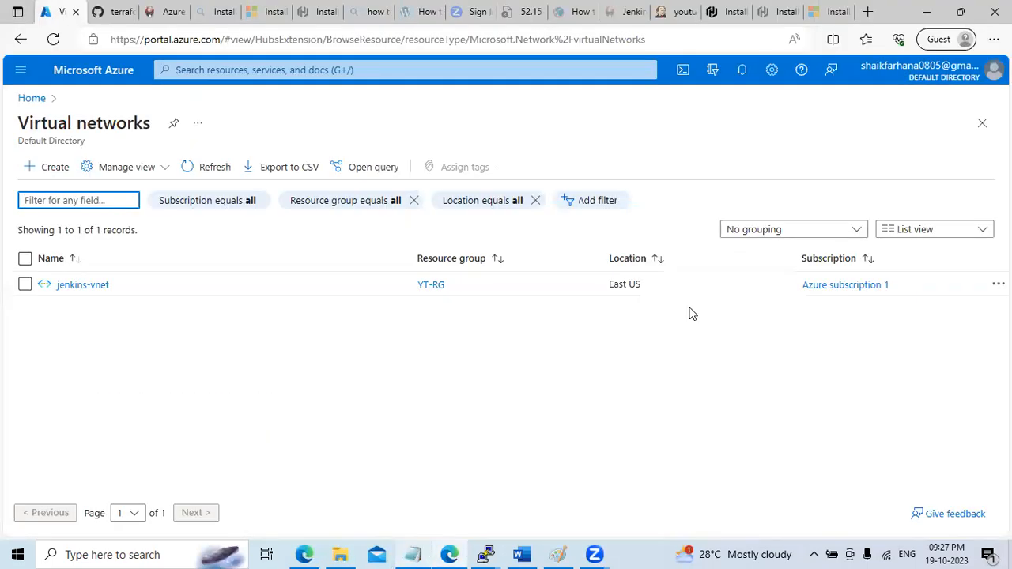
left_click(960, 11)
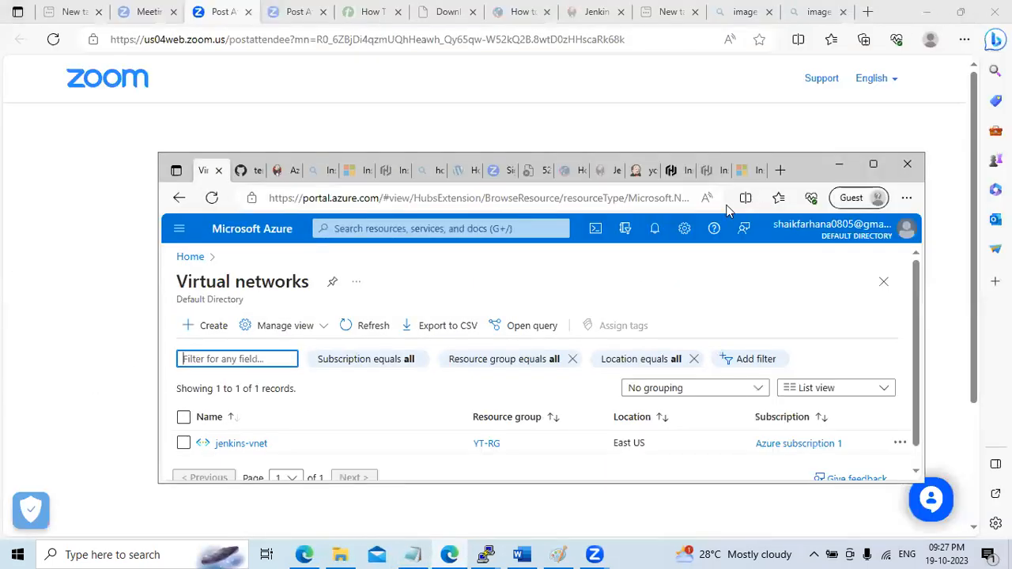
left_click(642, 172)
left_click(873, 165)
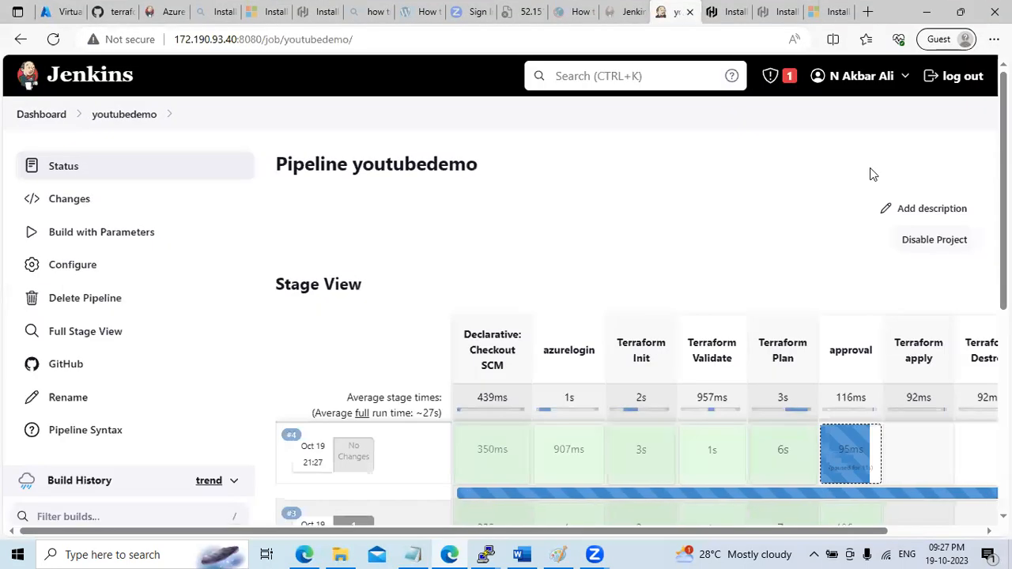
Approve build #4's paused approval stage, watch Terraform apply start, then return to Azure
scroll(846, 380, "down", 1)
mouse_move(842, 389)
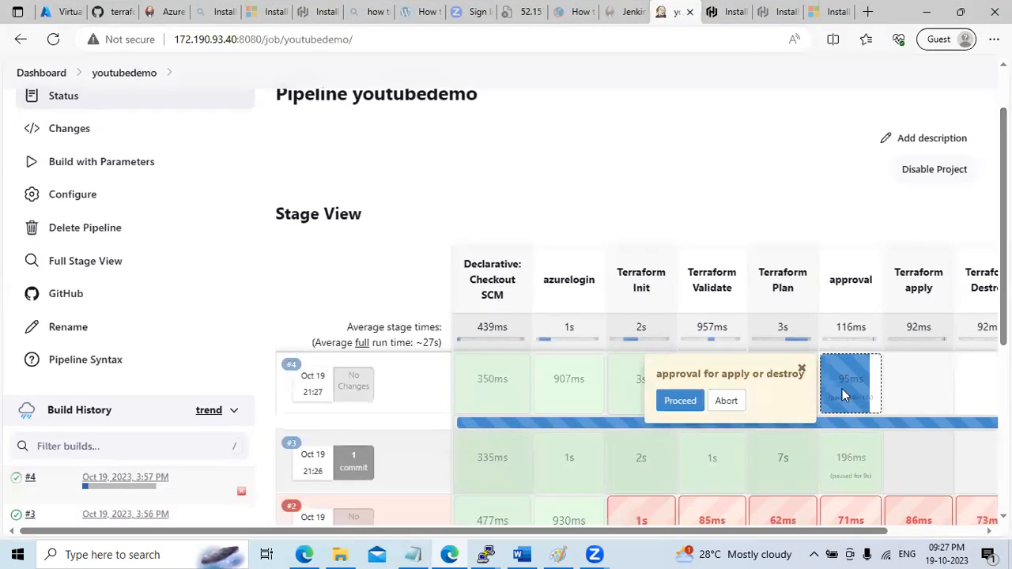
left_click(680, 400)
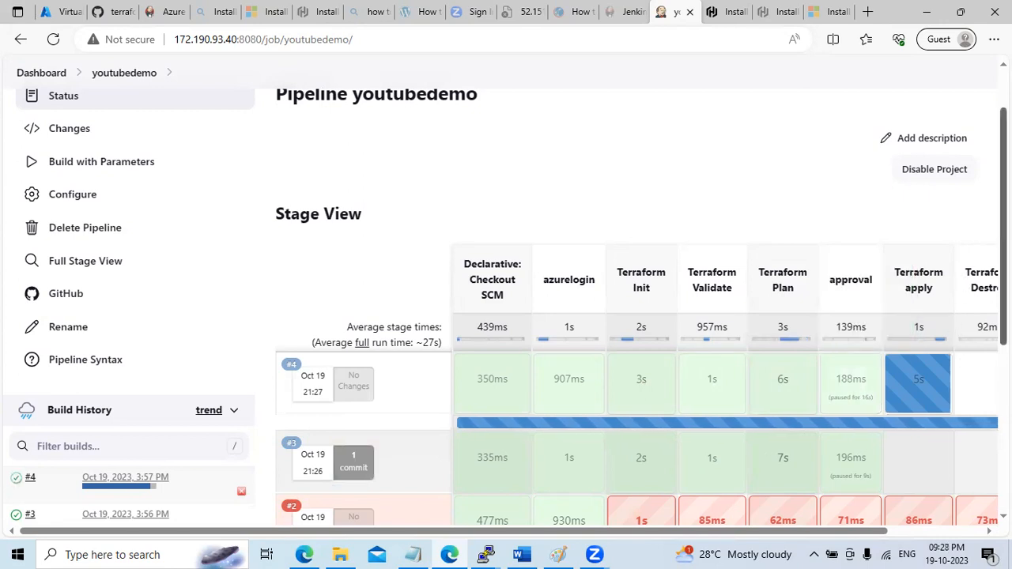
scroll(633, 356, "down", 1)
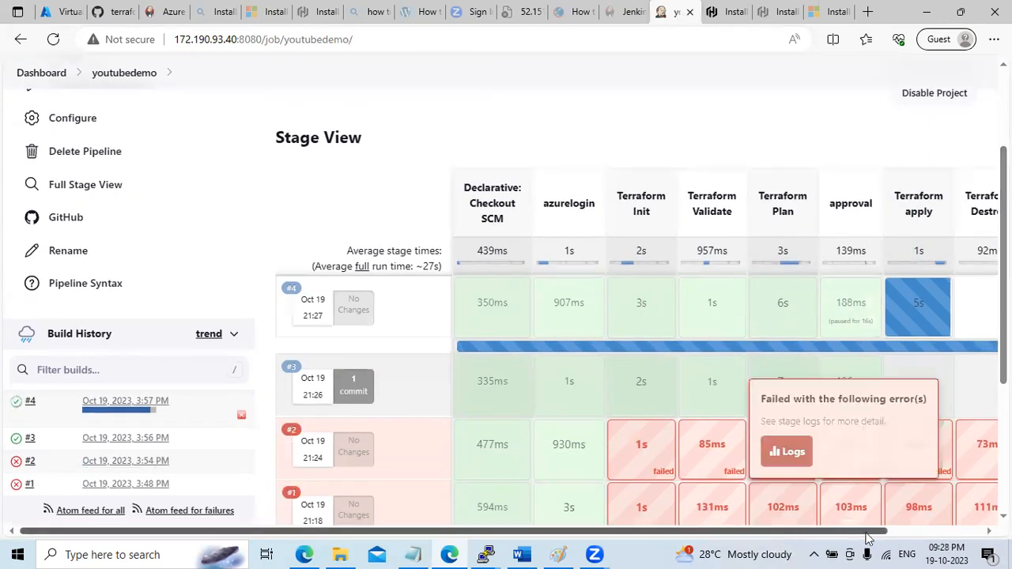
left_click_drag(867, 537, 958, 537)
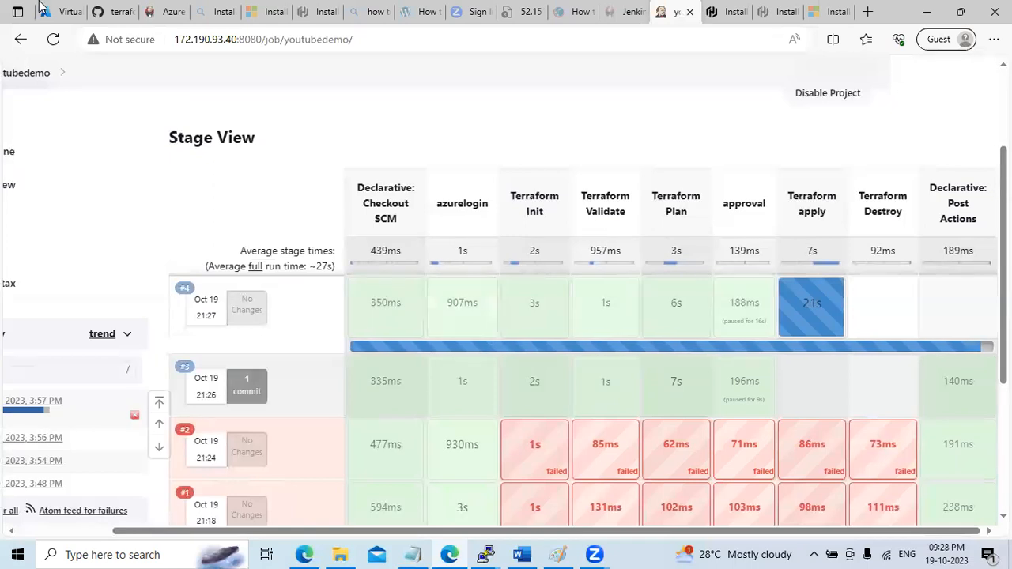
left_click(60, 13)
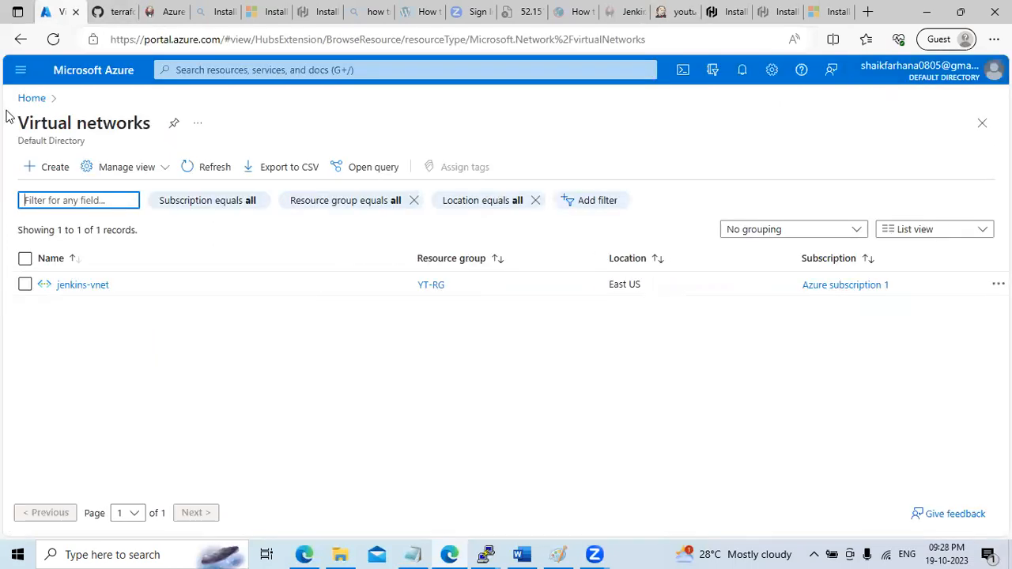
Open bharath-vnet from Virtual networks and view its public and private subnets (10.5.1.0/24, 10.5.2.0/24)
left_click(32, 98)
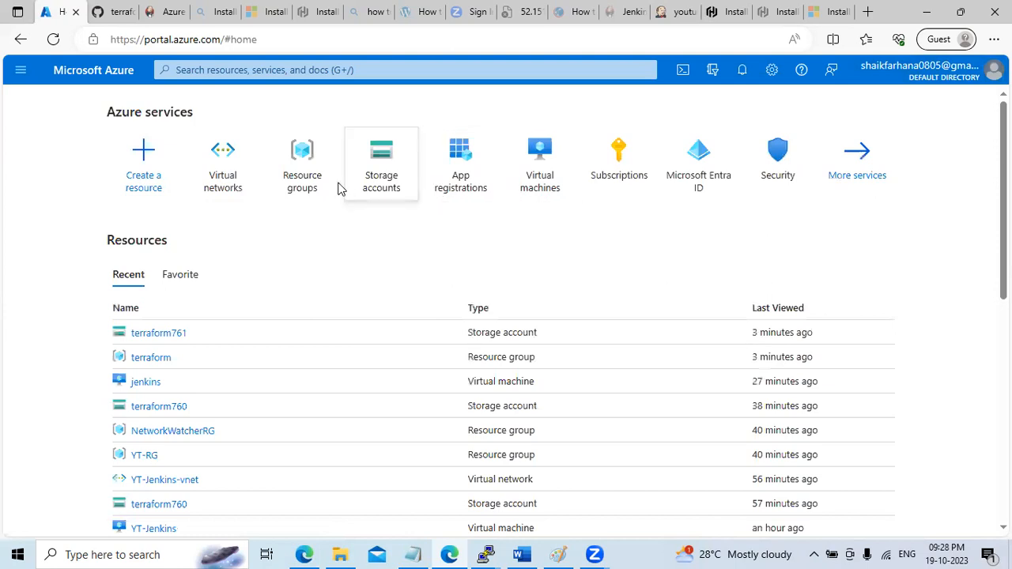
left_click(237, 190)
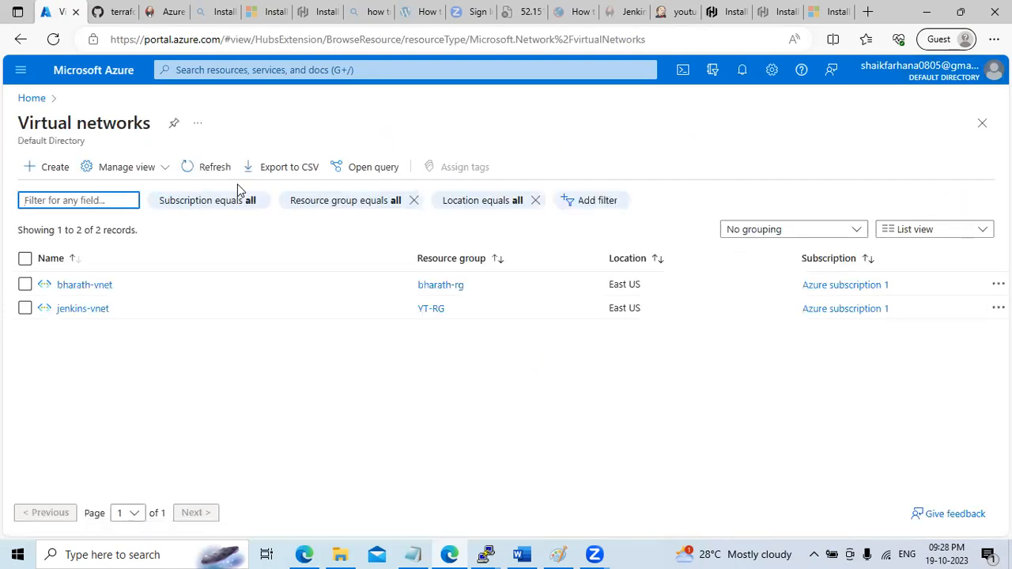
left_click(100, 286)
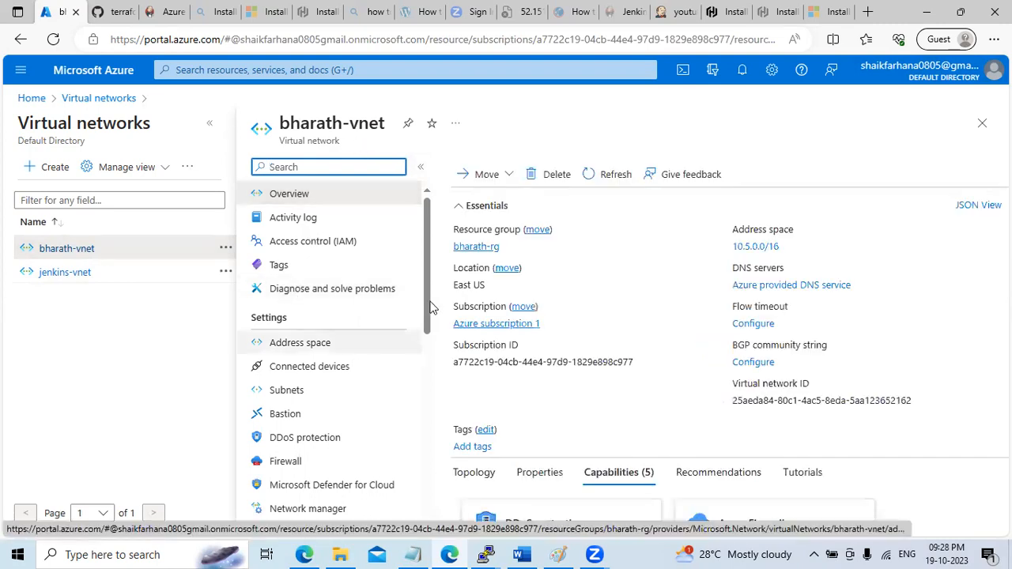
left_click_drag(427, 289, 427, 326)
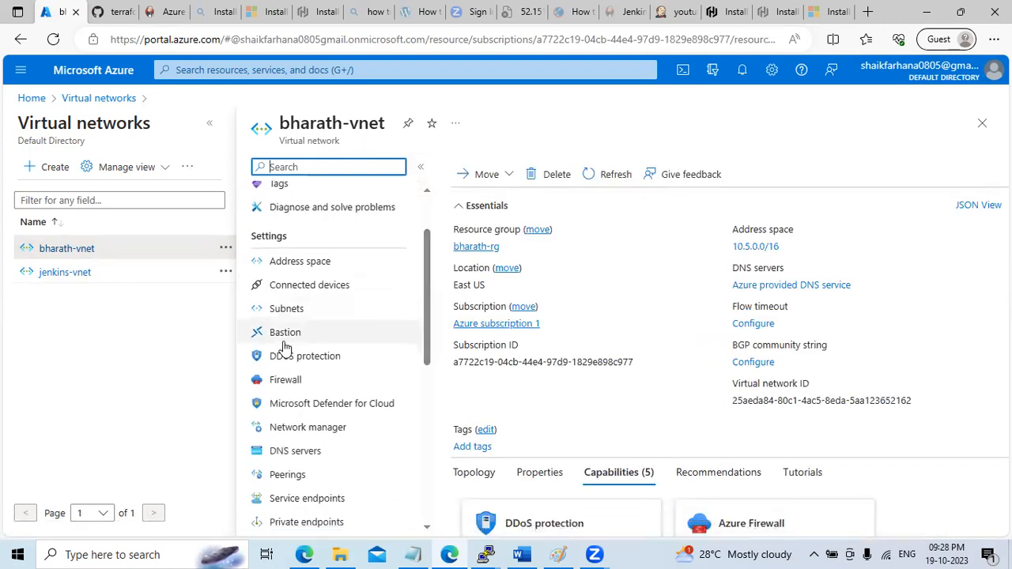
left_click(293, 312)
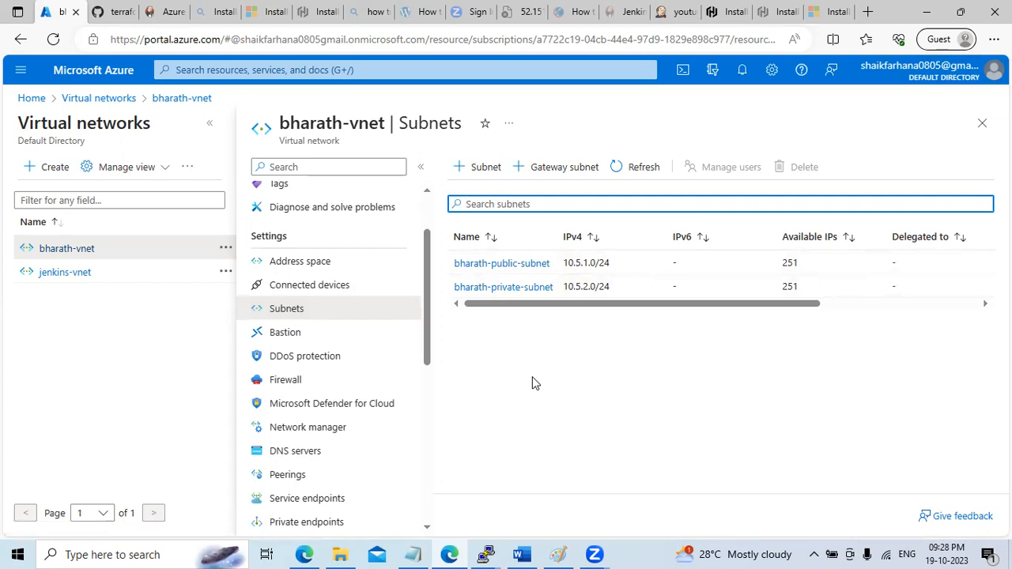
Check backend.tf on GitHub, glance back at Azure, then bring the Jenkins youtubedemo pipeline forward
left_click(103, 13)
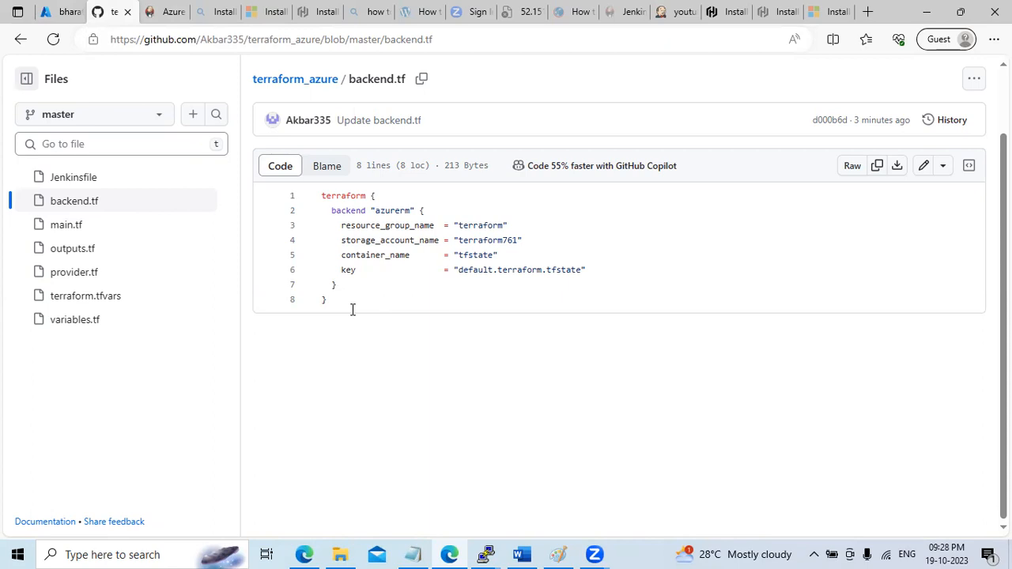
left_click(55, 12)
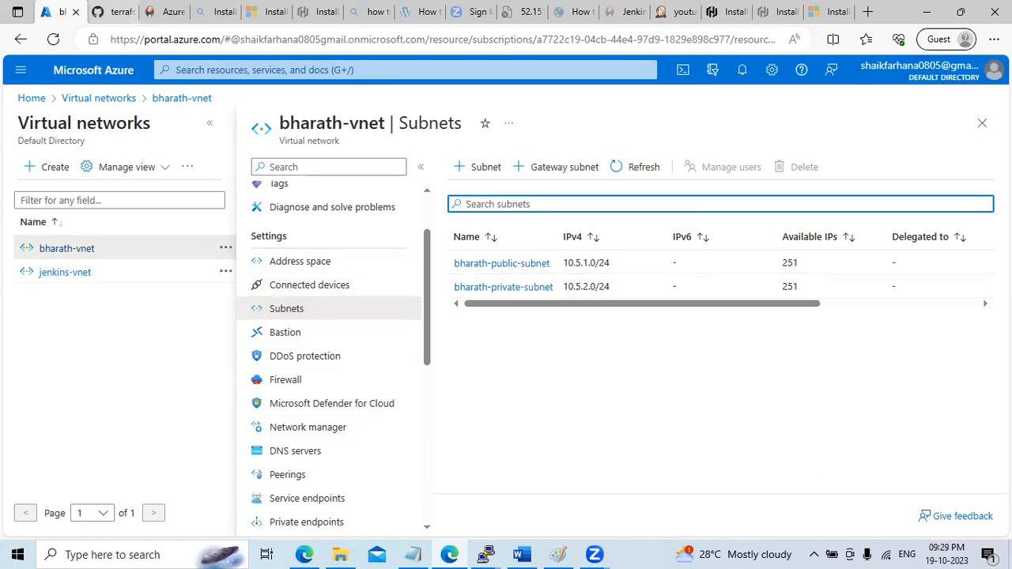
left_click(961, 13)
left_click(640, 171)
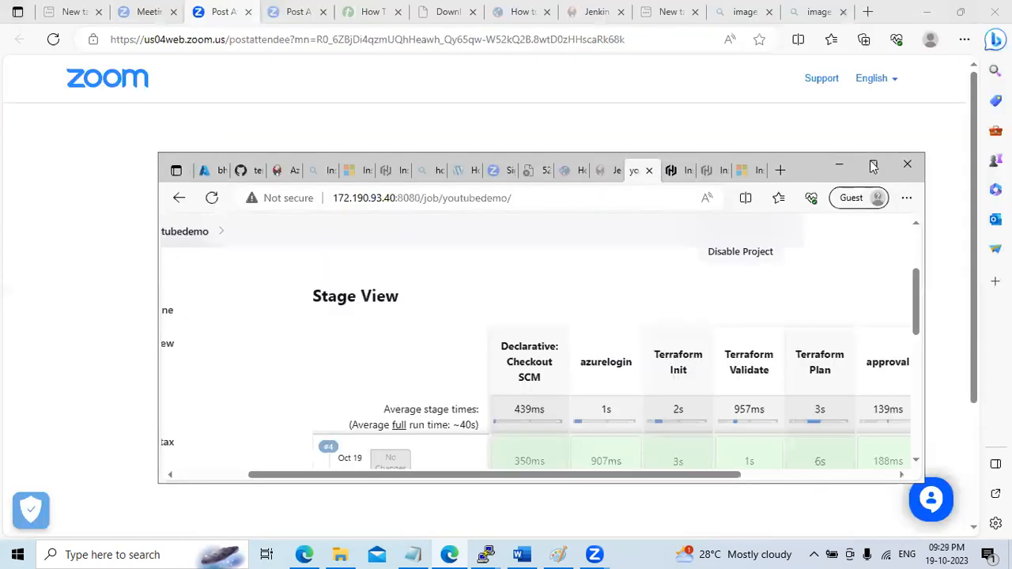
Launch youtubedemo build #5 with parameter mode set to destroy, then return to the Azure subnets page
left_click(873, 166)
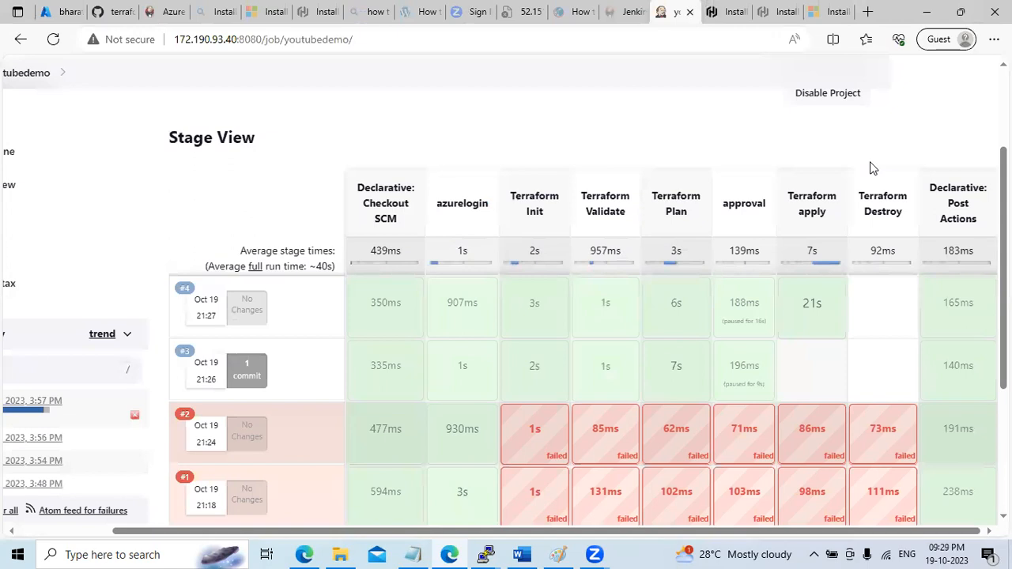
mouse_move(945, 294)
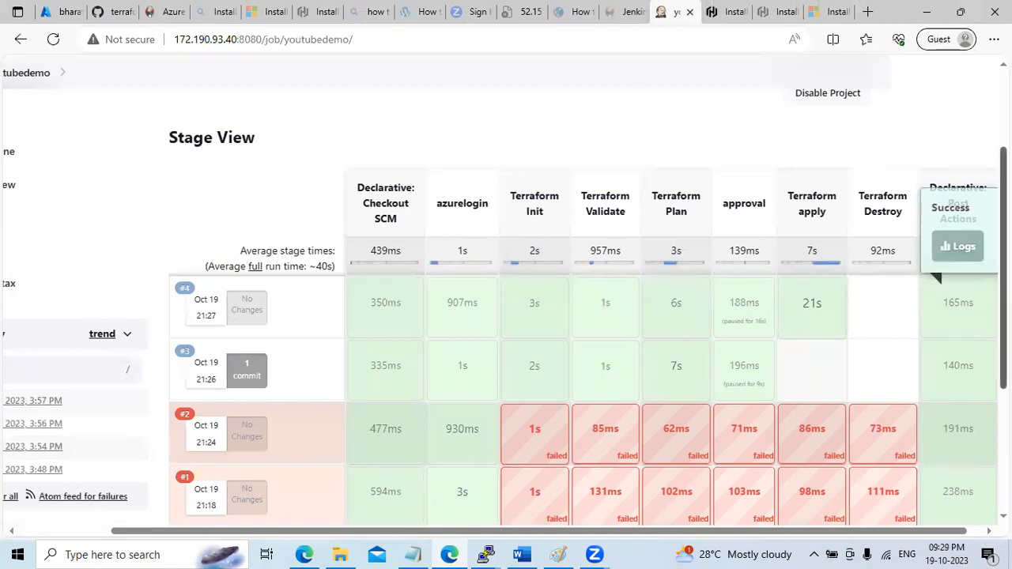
scroll(934, 275, "up", 2)
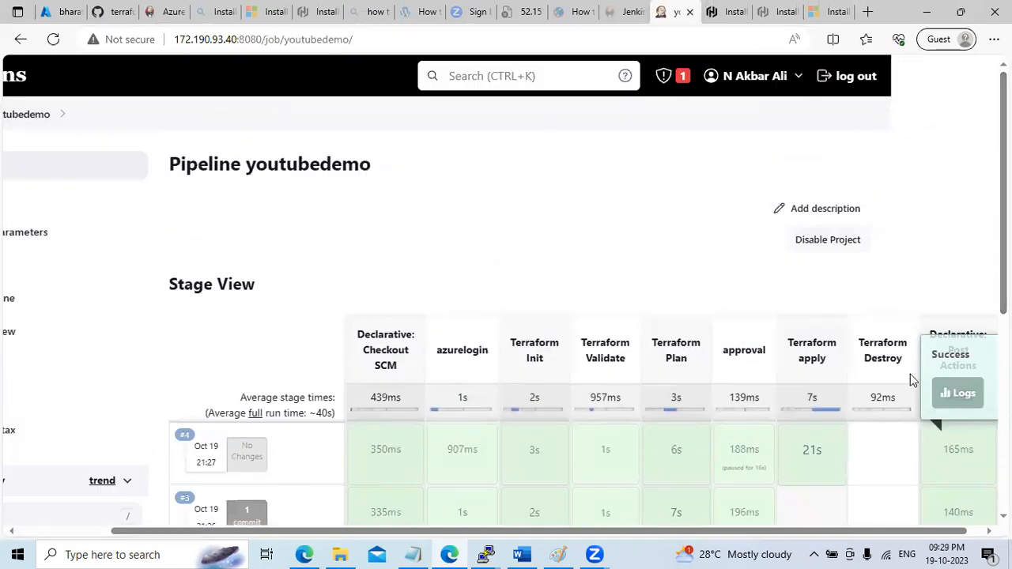
left_click_drag(676, 533, 585, 532)
left_click(119, 237)
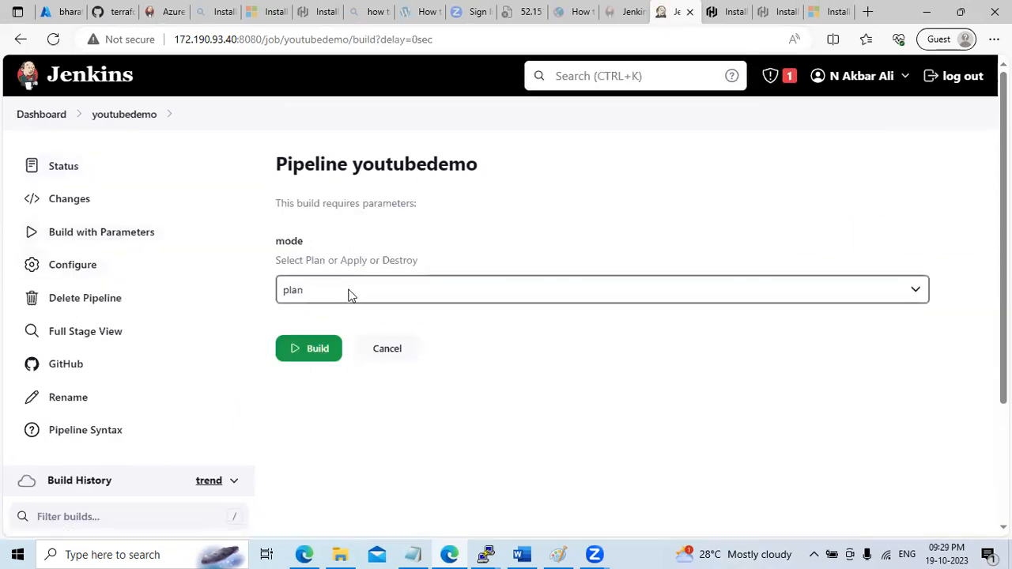
left_click(348, 291)
left_click(353, 346)
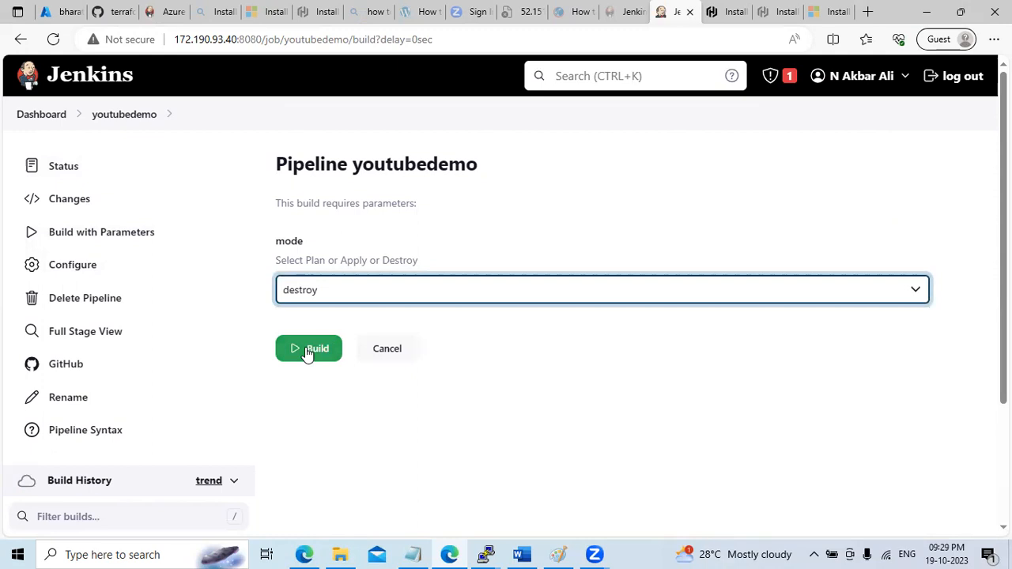
left_click(320, 354)
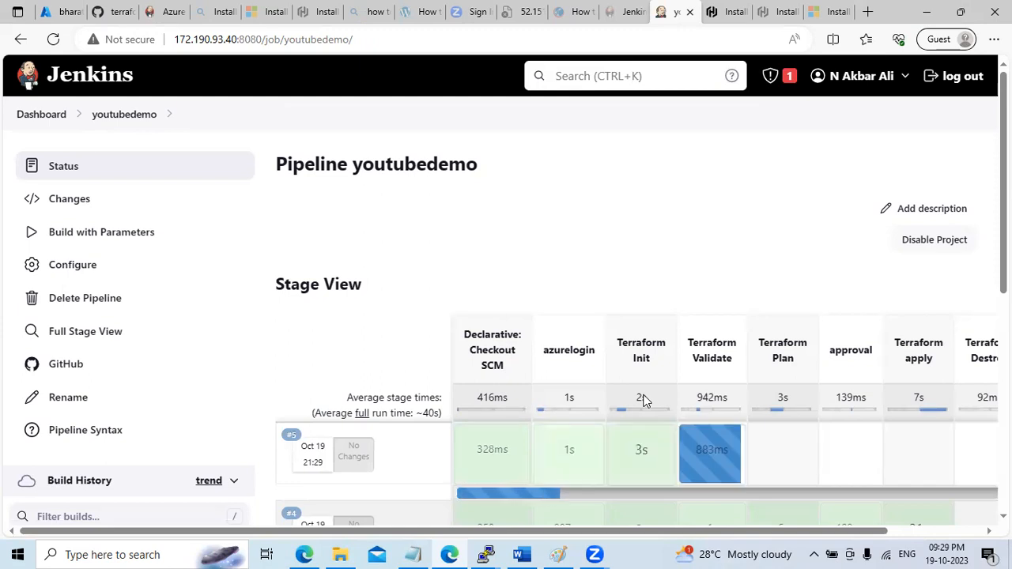
left_click(57, 13)
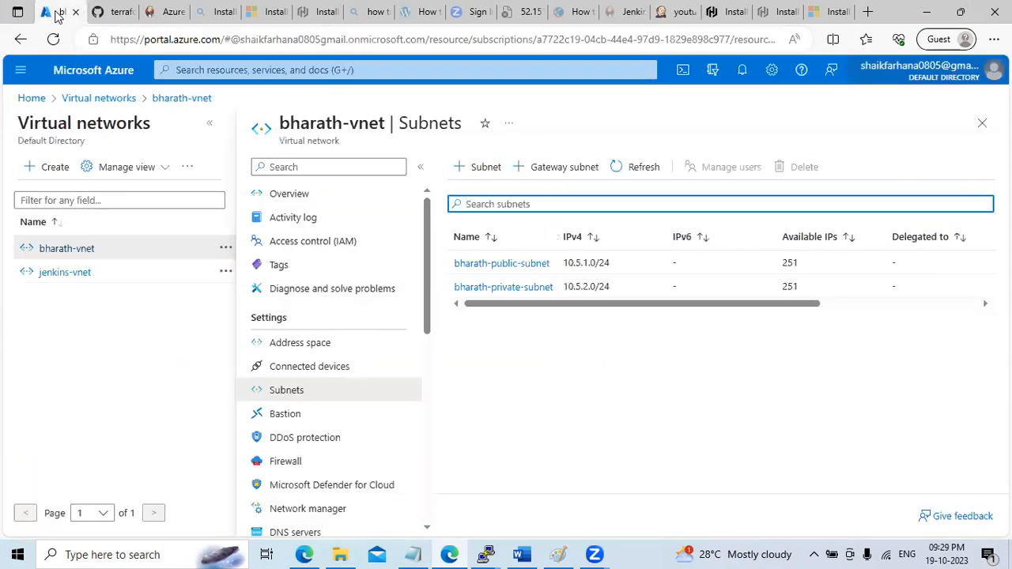
Go back to Azure's Virtual networks list showing bharath-vnet, then bring the Jenkins youtubedemo pipeline forward
left_click(99, 98)
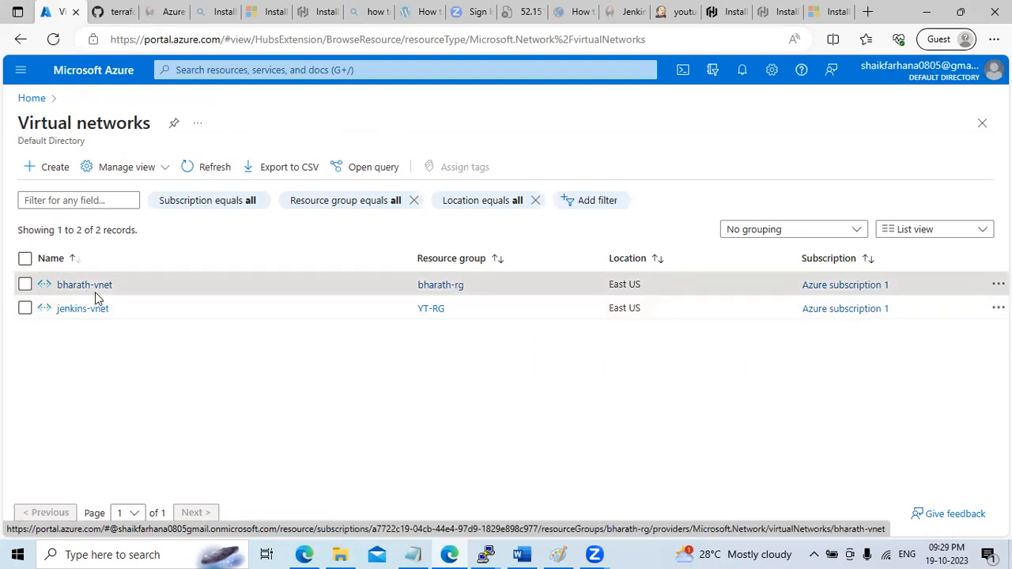
left_click(960, 12)
left_click(637, 170)
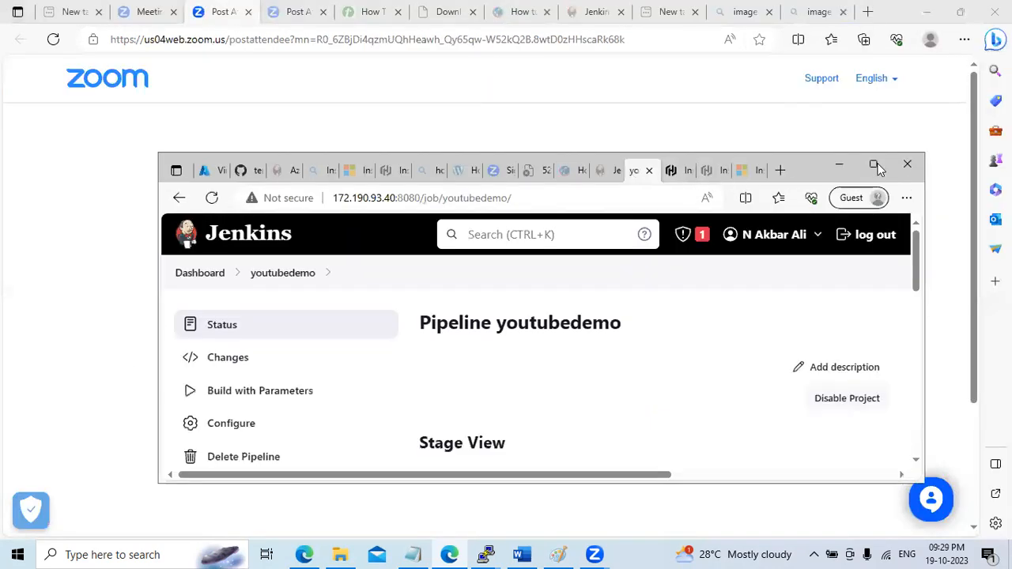
Review and close build #5's approval stage log, then bring up the Jenkins-Terraform-Azure-Demo notes
left_click(873, 164)
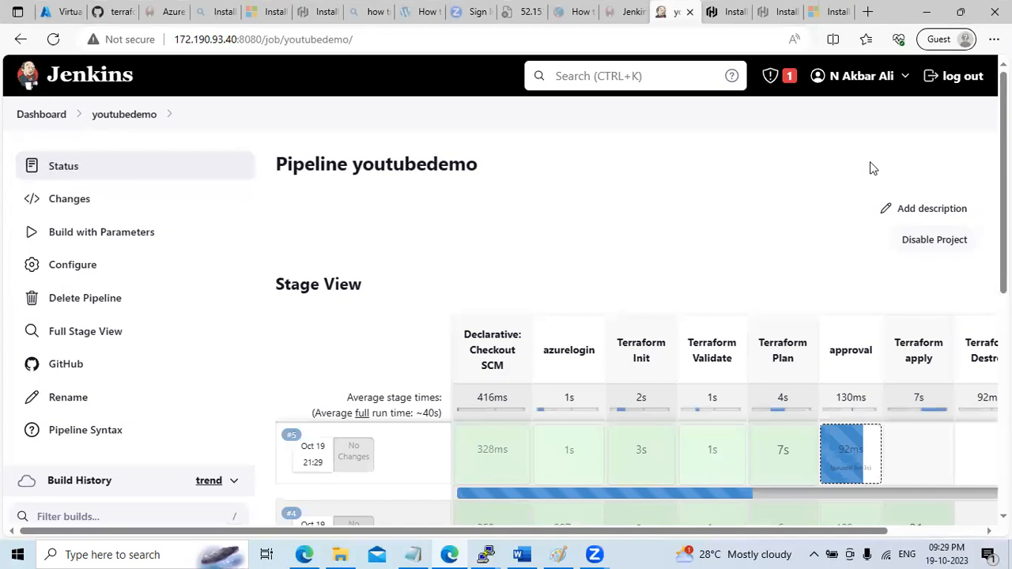
left_click(854, 472)
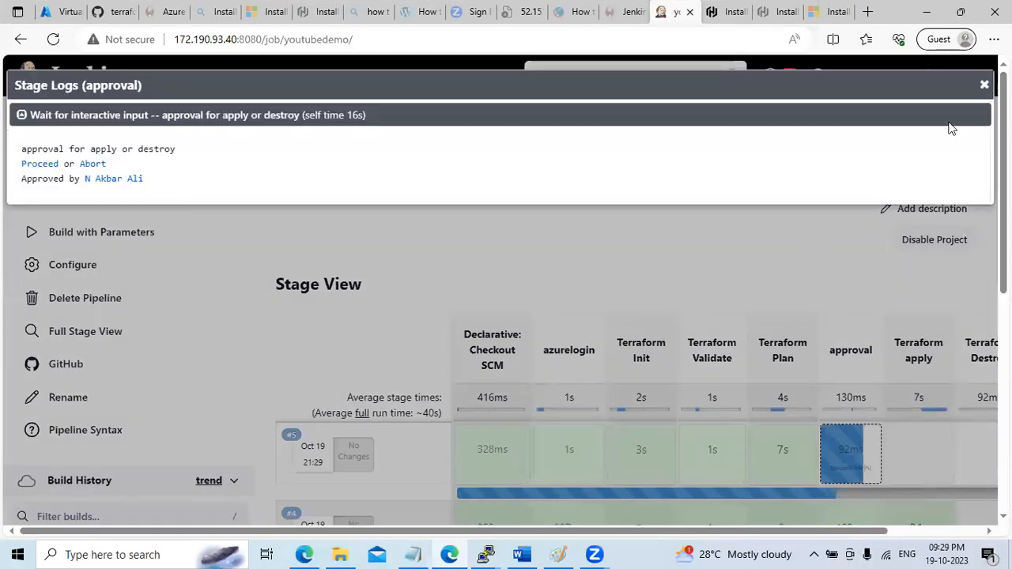
left_click(984, 85)
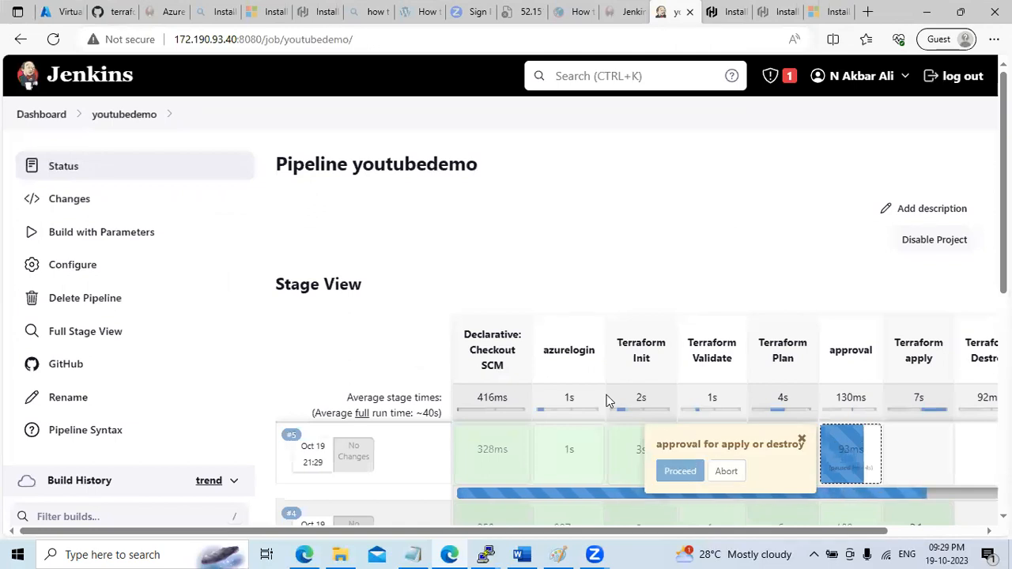
left_click(412, 553)
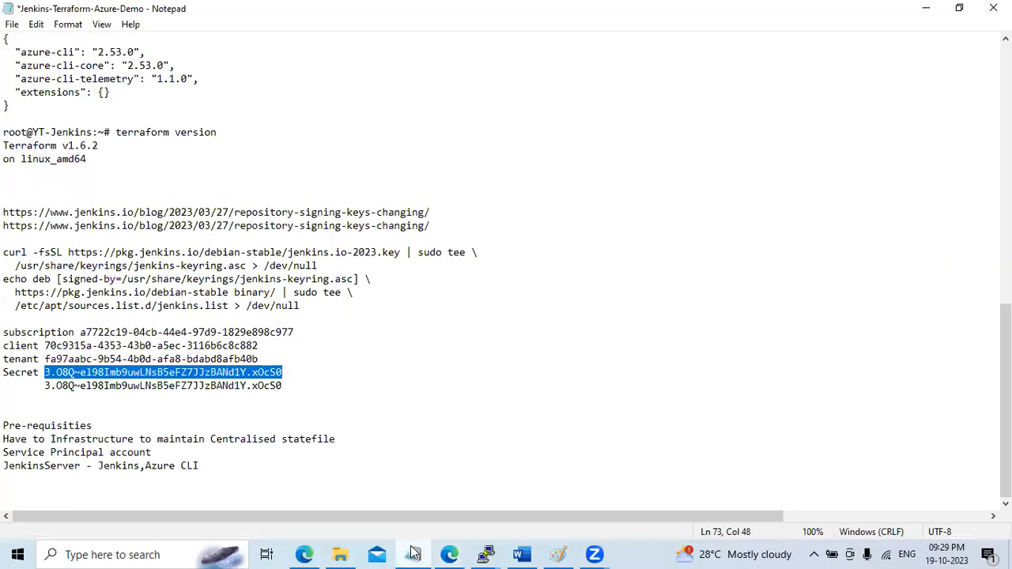
Highlight each RoadMAP step in the notes, from Jenkins-Server creation through the CI/CD pipeline
left_click_drag(1005, 396, 1005, 136)
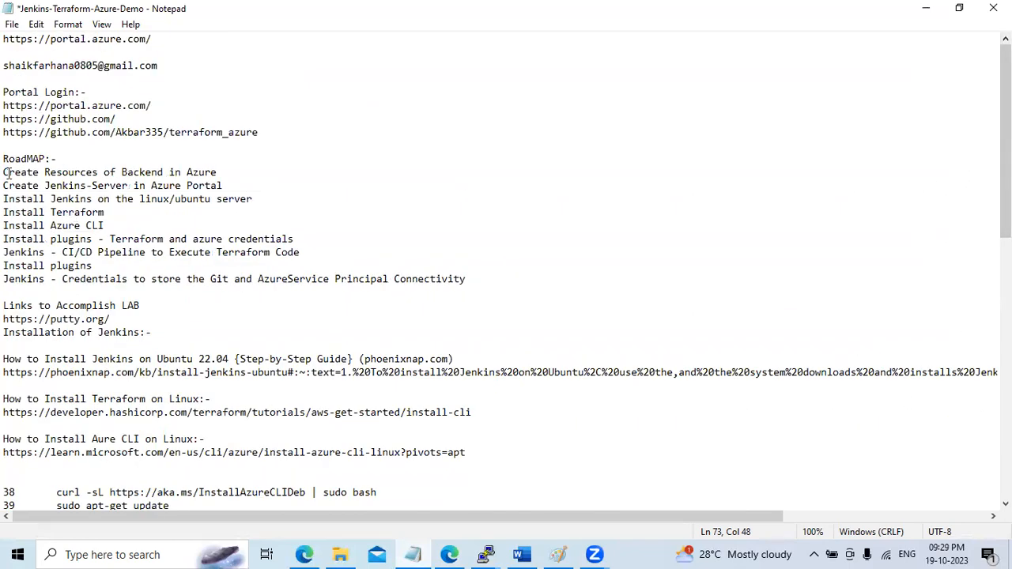
left_click_drag(6, 172, 235, 173)
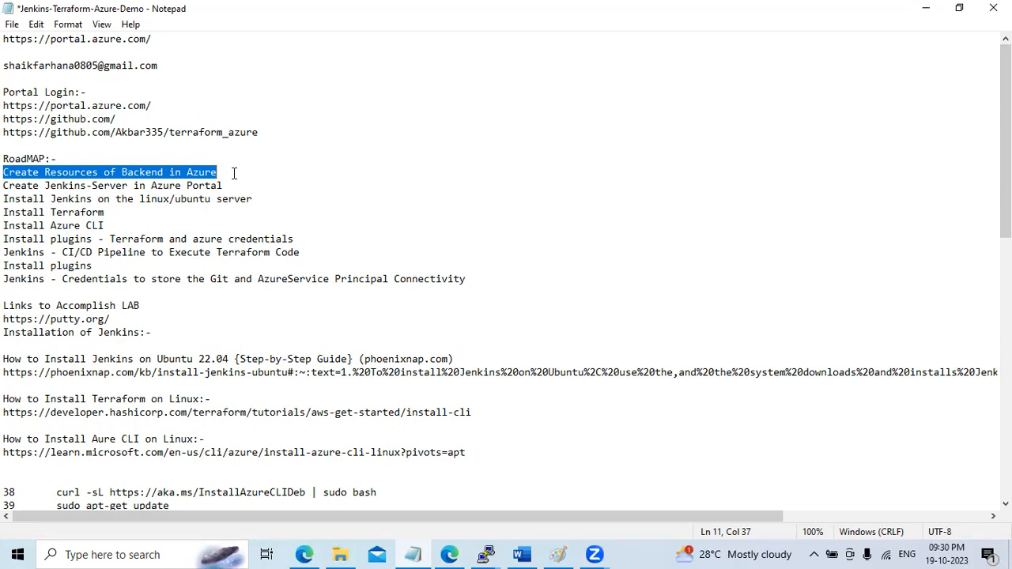
left_click_drag(7, 190, 280, 187)
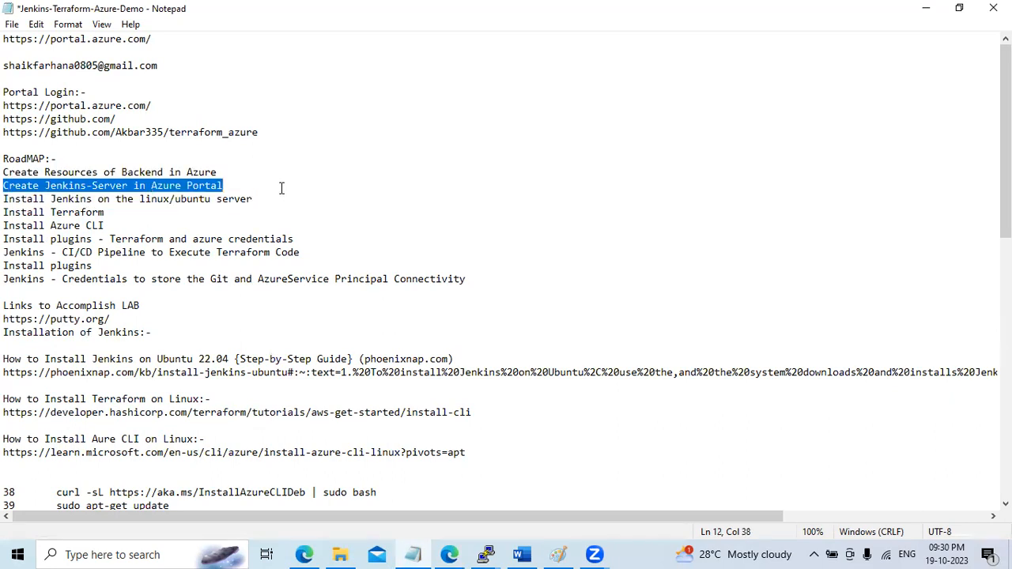
left_click_drag(6, 199, 262, 199)
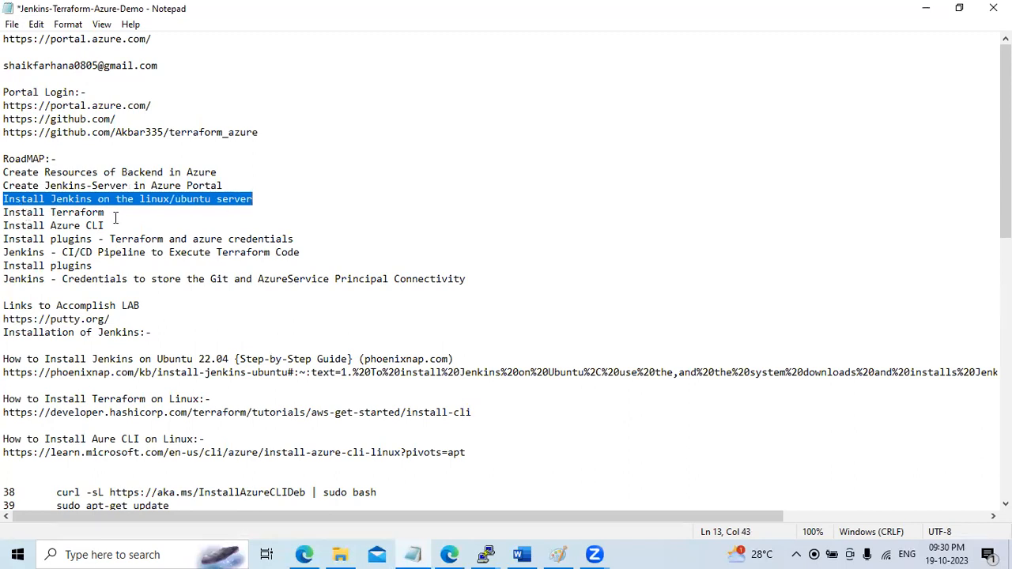
left_click_drag(114, 227, 7, 199)
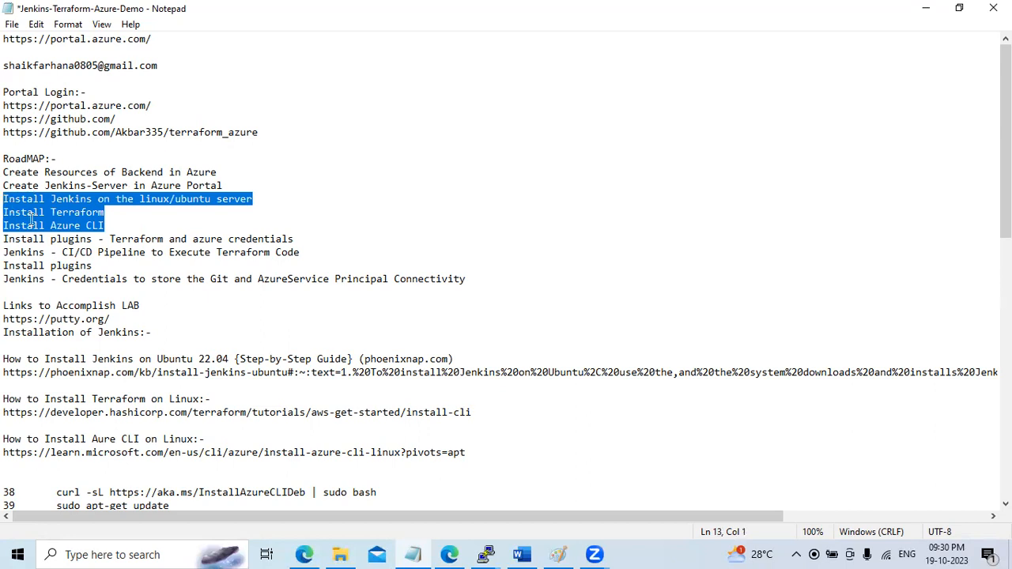
left_click_drag(6, 239, 312, 231)
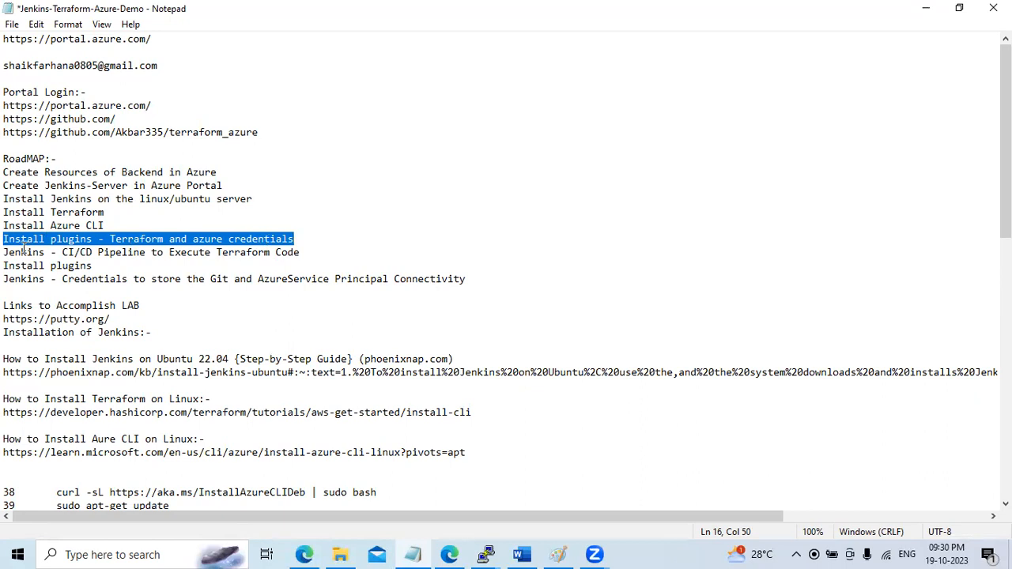
left_click_drag(6, 252, 329, 257)
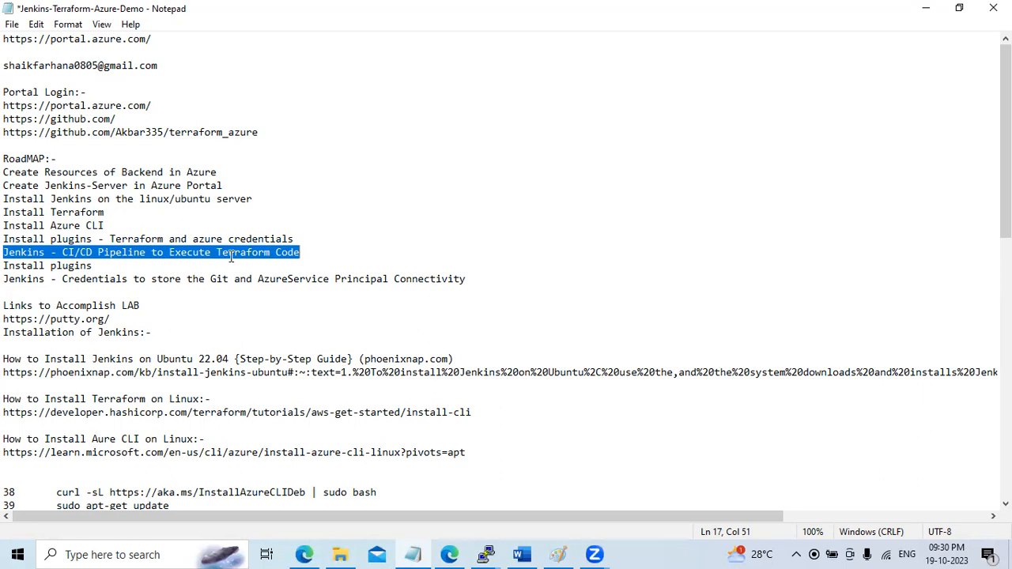
Minimize the notes, check build #5 running Terraform Destroy, and return to Azure's virtual networks list
left_click(925, 8)
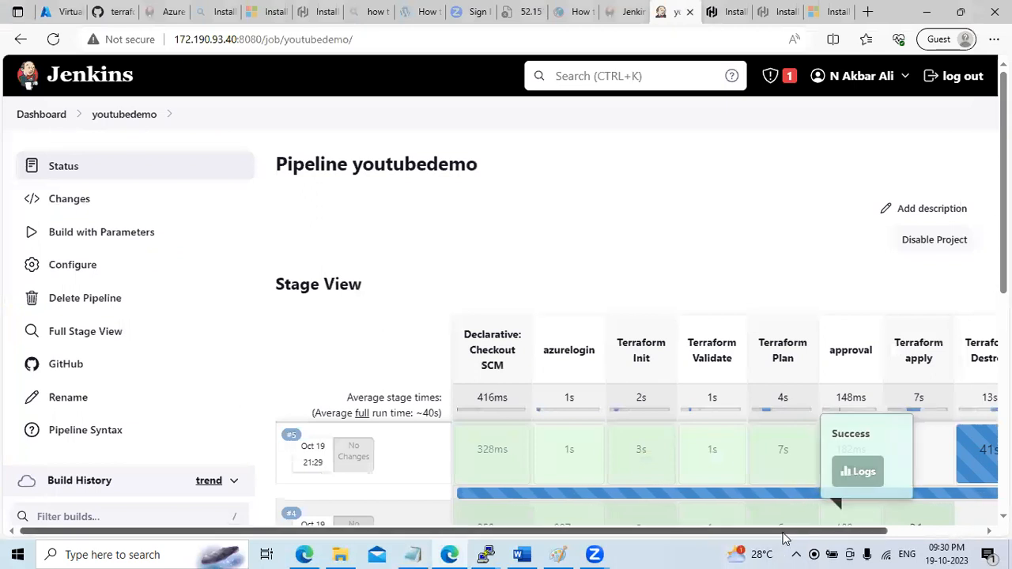
left_click_drag(783, 533, 877, 532)
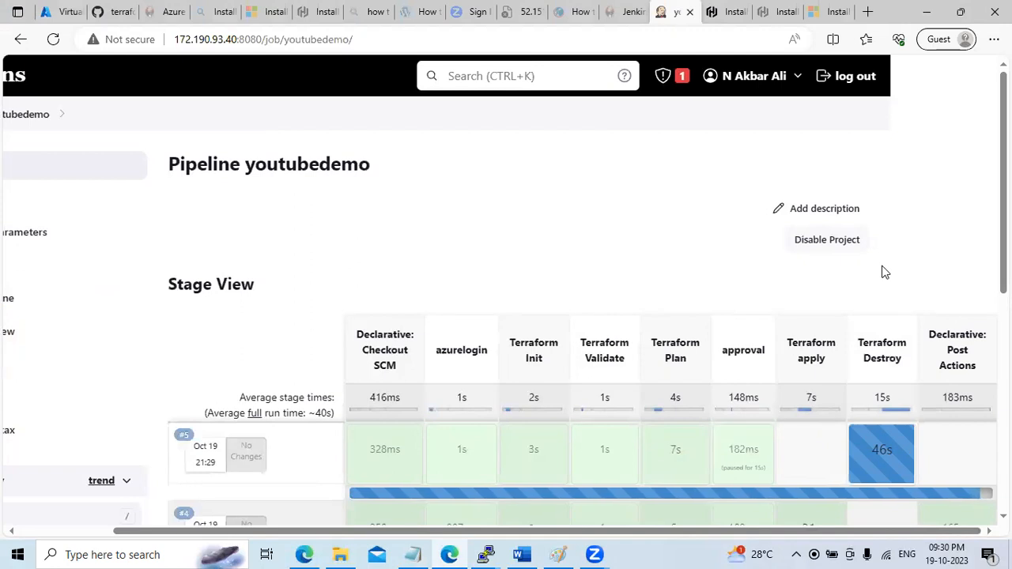
left_click(53, 12)
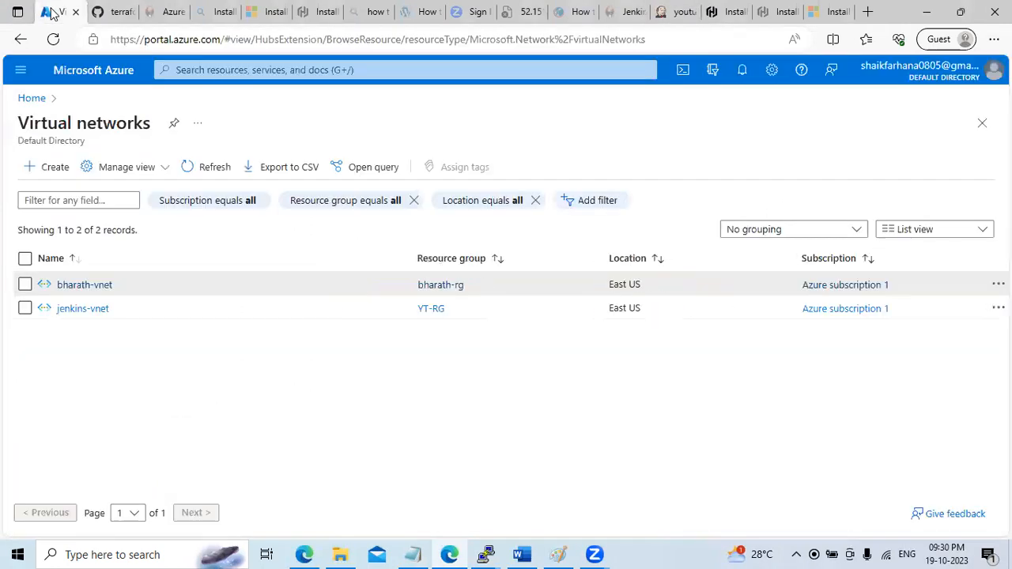
Reload Azure's Virtual networks list to confirm only jenkins-vnet remains, then bring up the Word tutorial
left_click(30, 99)
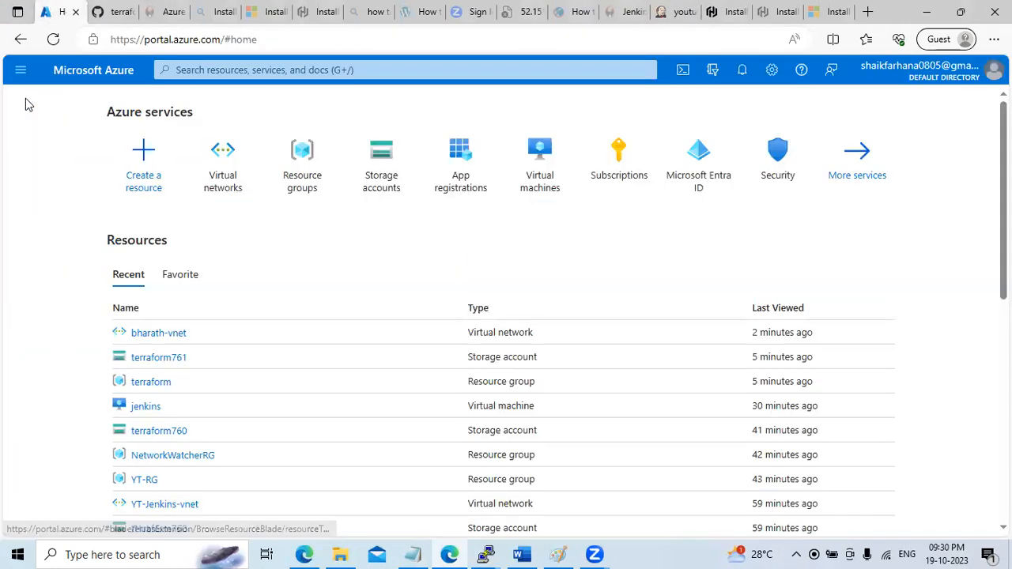
left_click(230, 197)
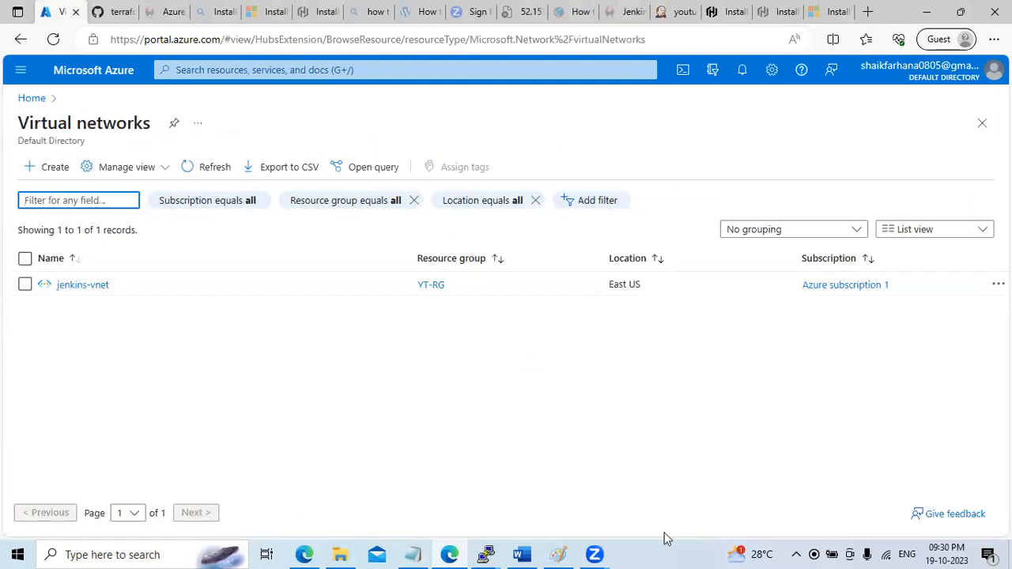
left_click(522, 555)
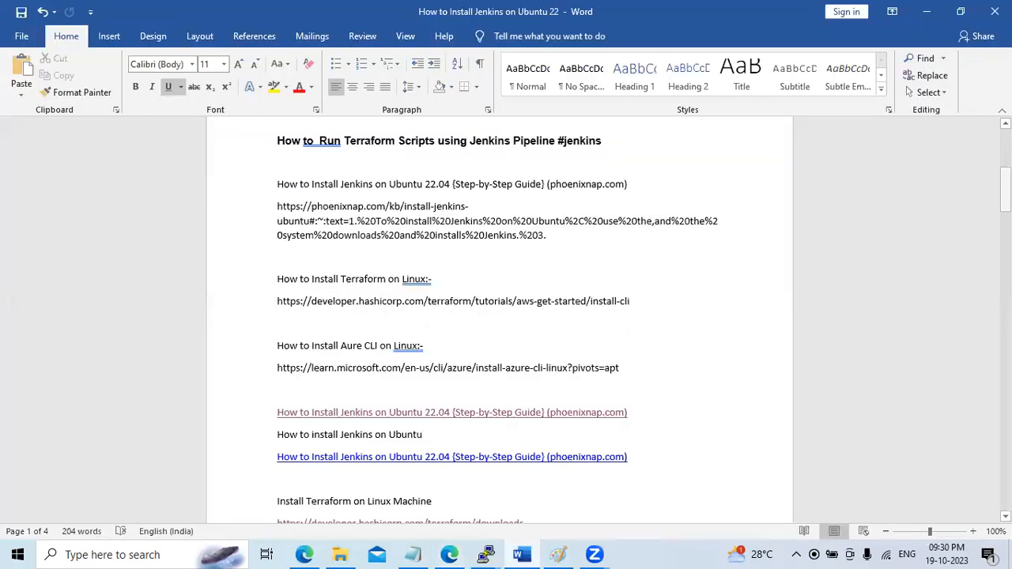
Show the Jenkins-to-Terraform diagram atop the Word tutorial, then minimize Word and restore the browser
scroll(336, 507, "up", 5)
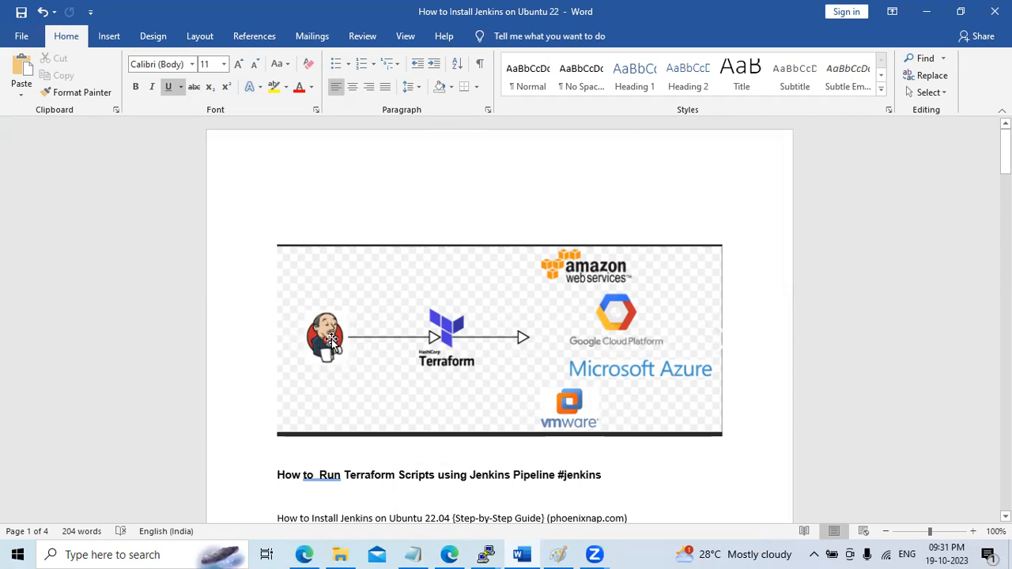
left_click(927, 11)
left_click(960, 11)
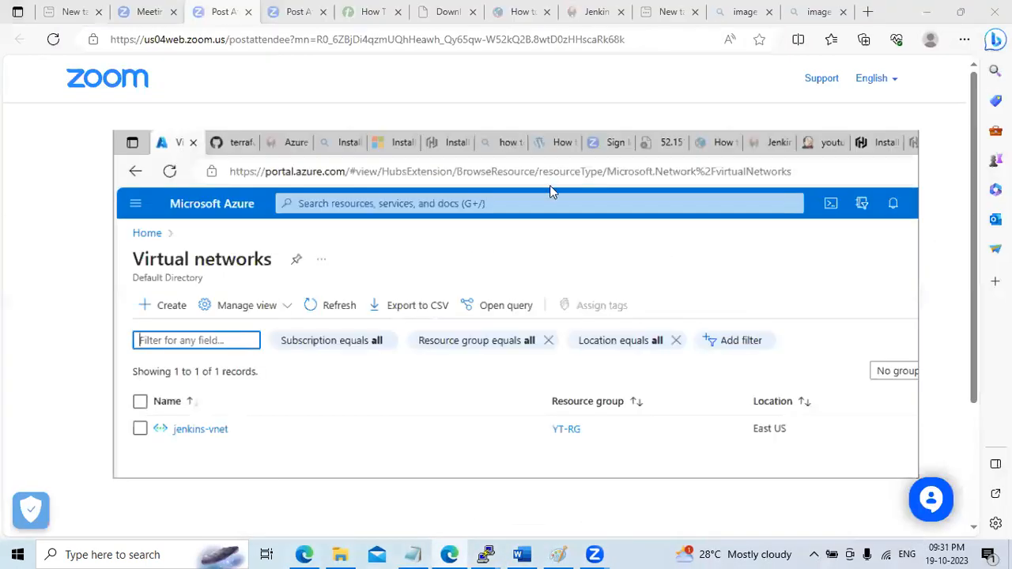
Review Jenkins' stored Azure and Git credentials under Manage Jenkins, then check backend.tf and return to Azure
left_click(648, 171)
left_click(873, 164)
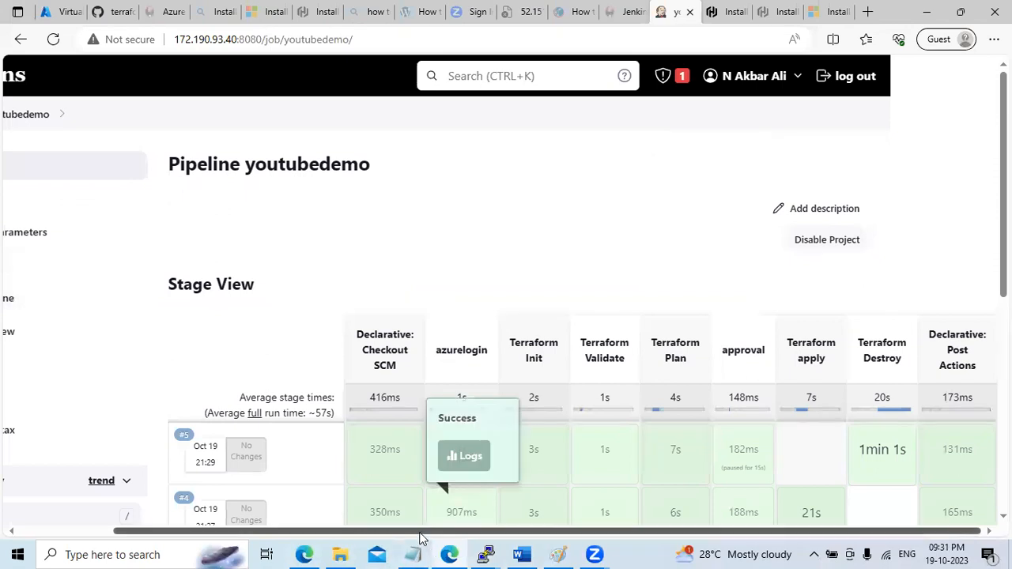
left_click_drag(420, 531, 316, 532)
left_click(41, 116)
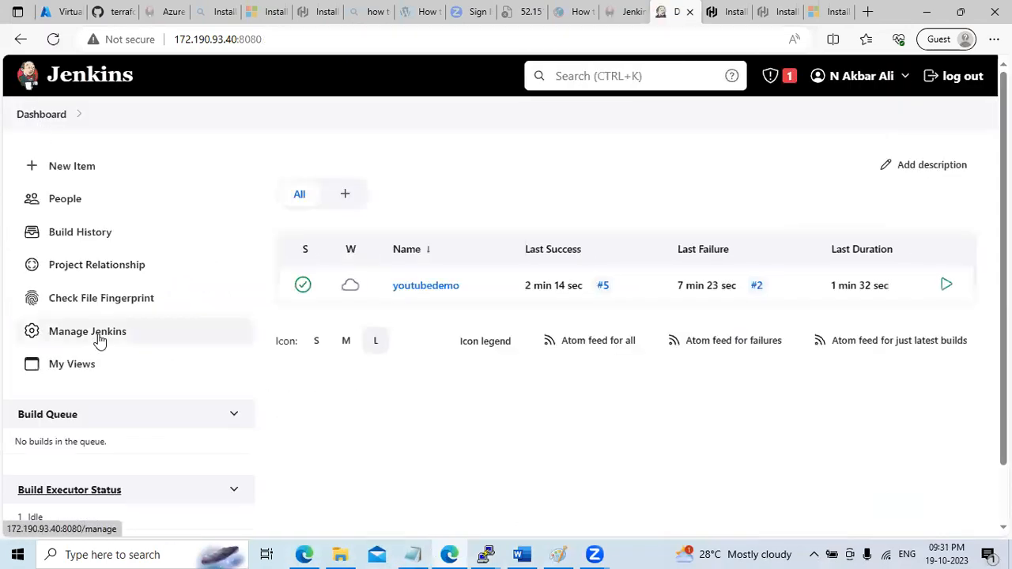
left_click(93, 338)
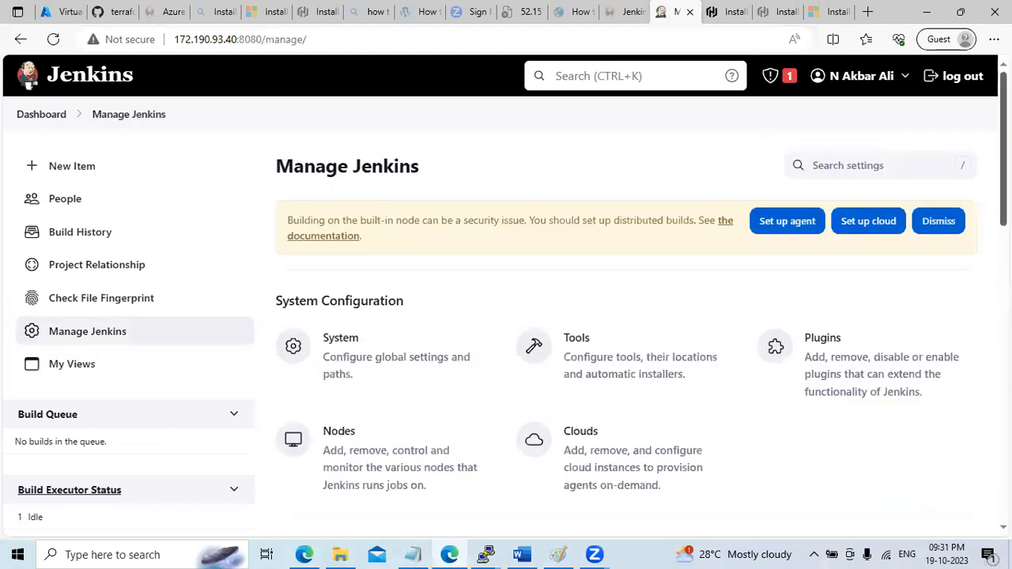
scroll(601, 237, "down", 5)
scroll(617, 226, "up", 1)
left_click(576, 228)
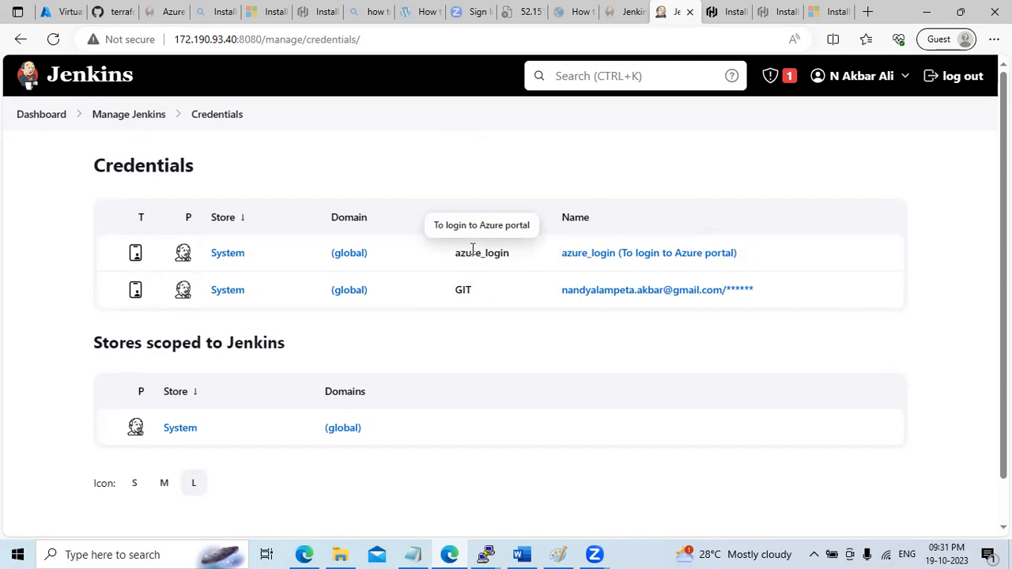
left_click(112, 18)
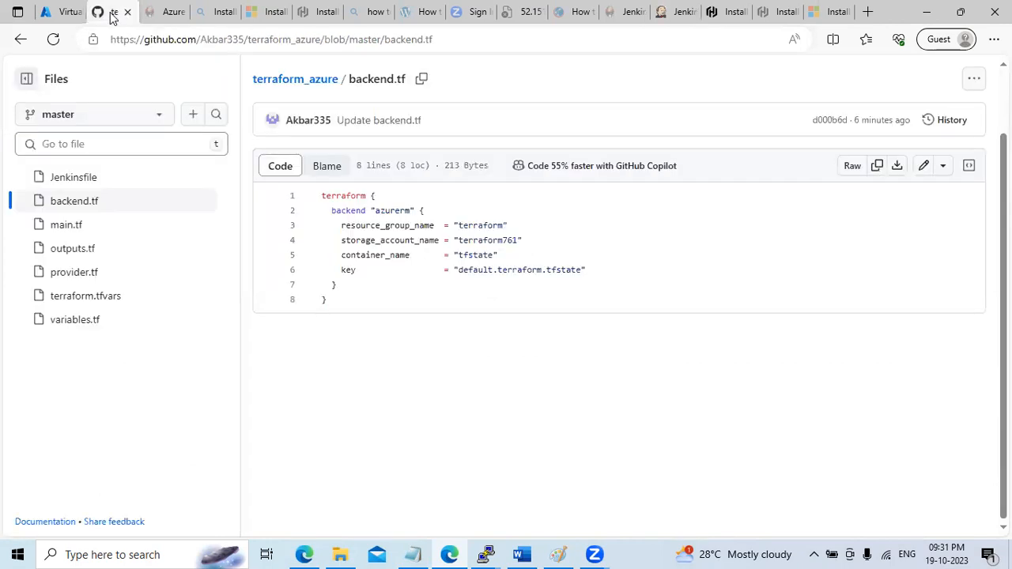
left_click(59, 11)
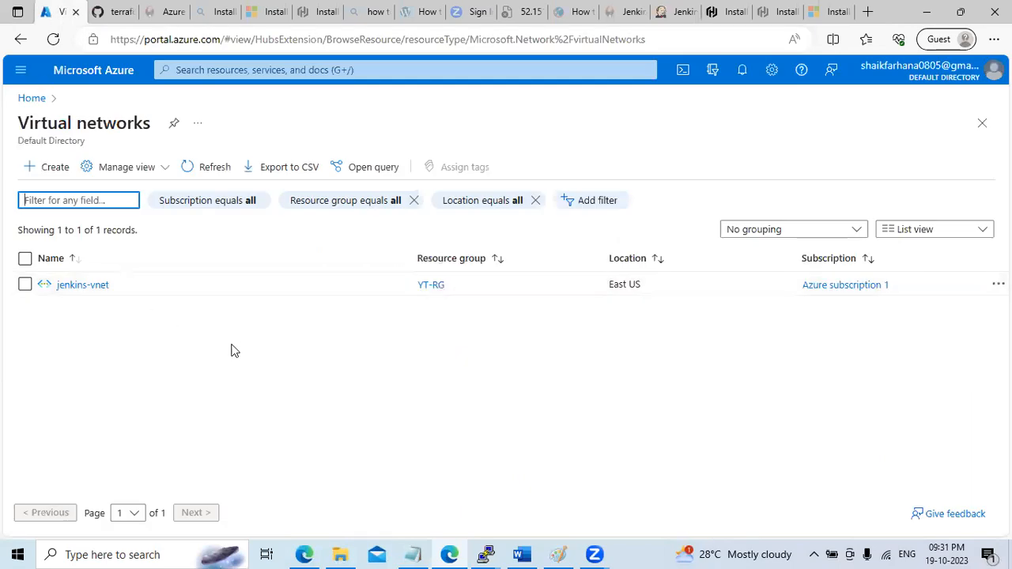